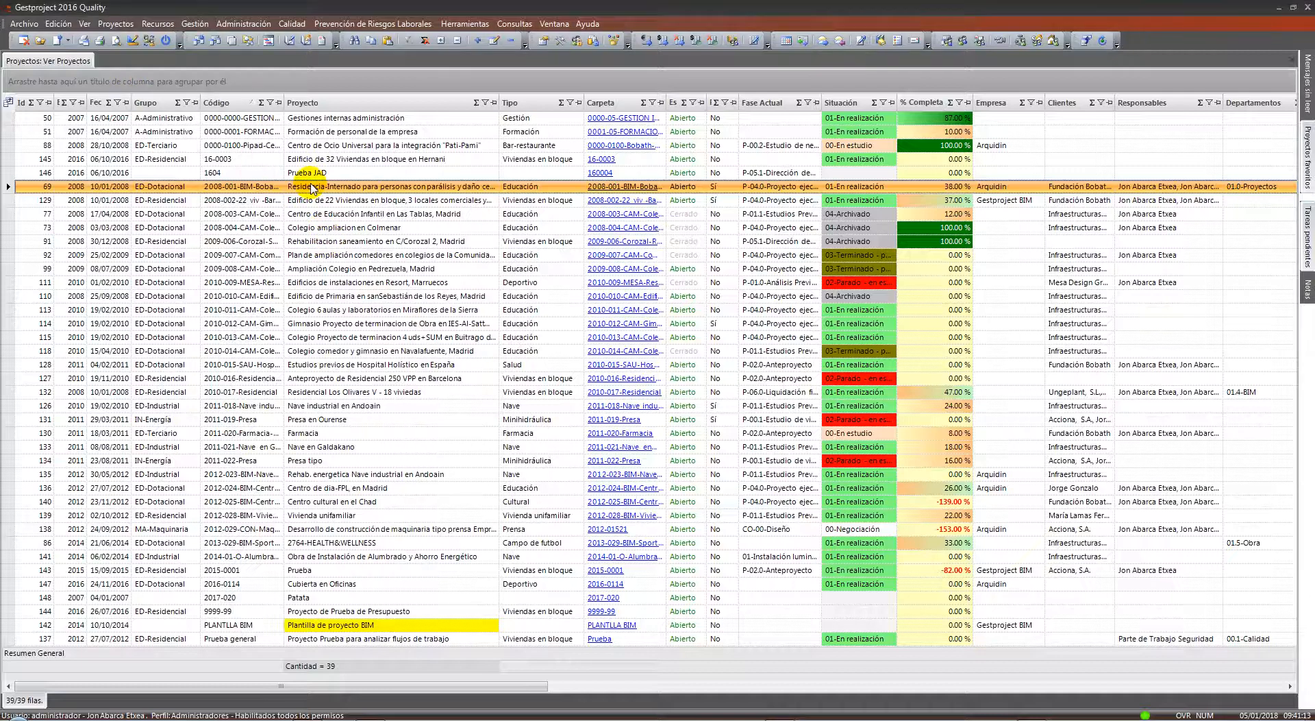
# Open project 2008-001-BIM-Bobath-Residencia from row 69 of the project list
pyautogui.doubleClick(312, 187)
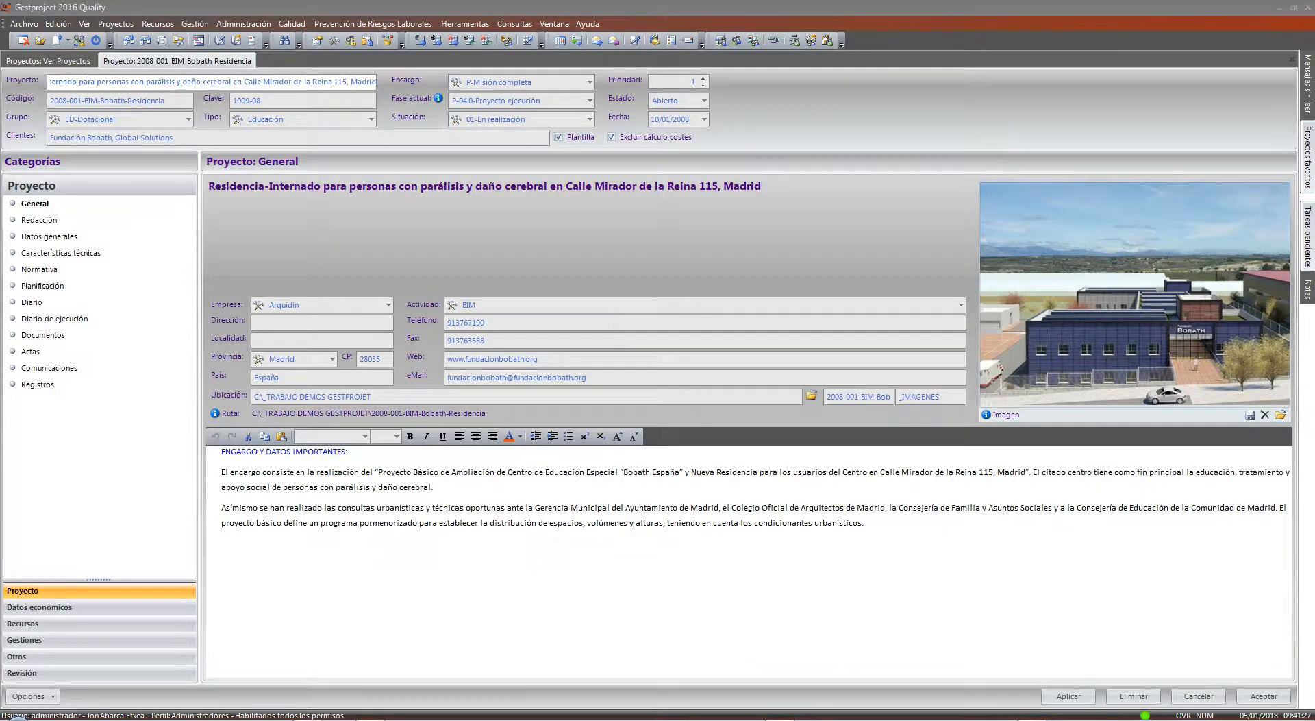
# Switch the project group from ED-Dotacional to ED-Residencial, leaving the Tipo field unset
pyautogui.click(697, 379)
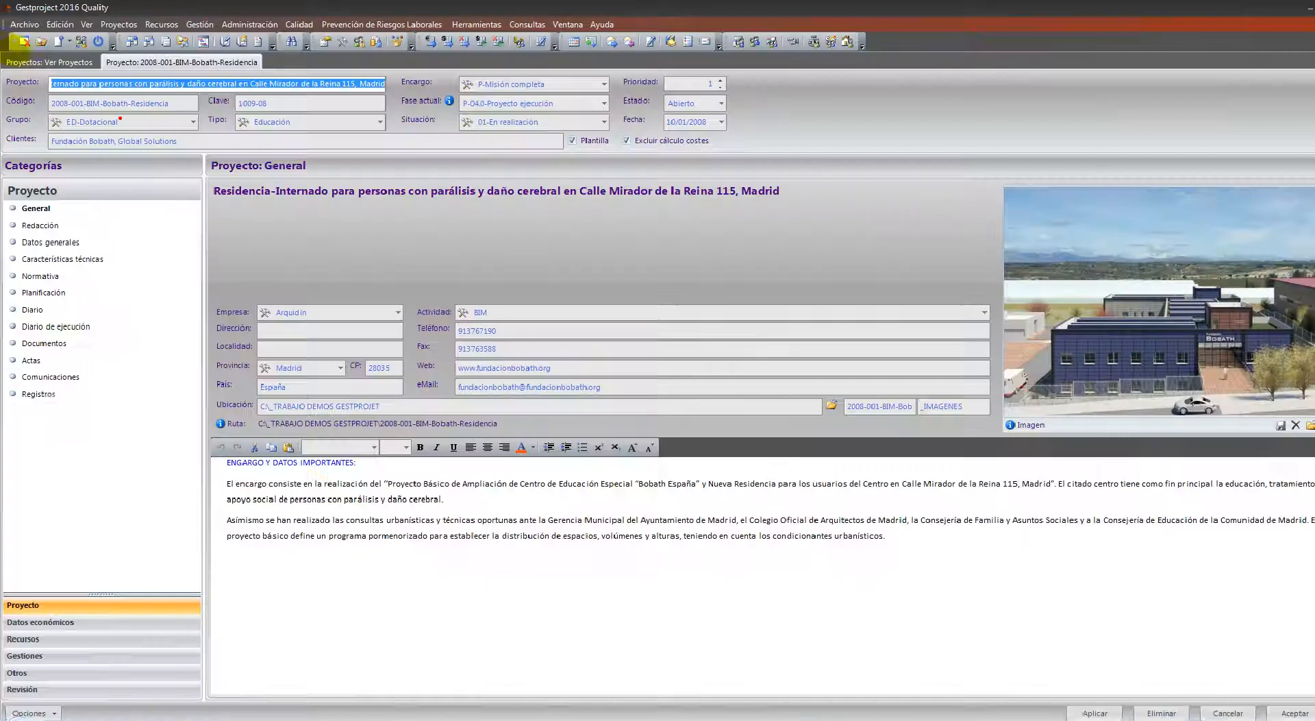
pyautogui.click(187, 119)
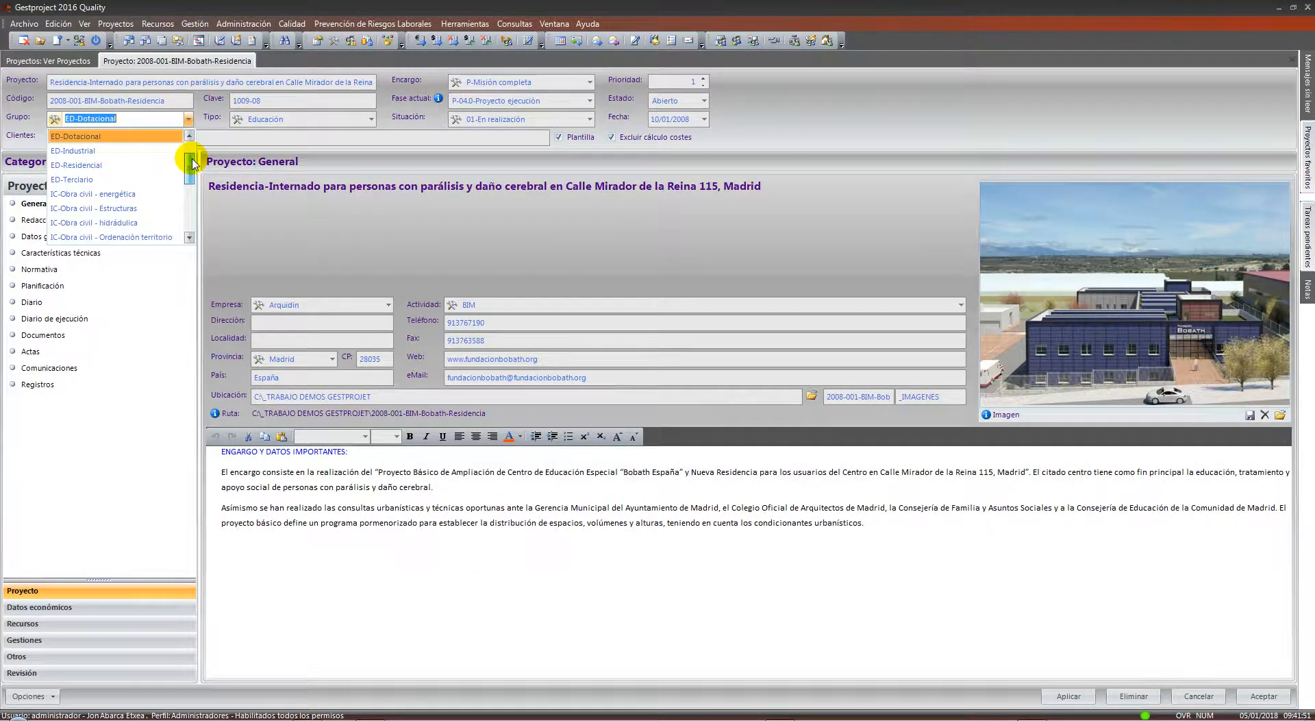
pyautogui.moveTo(196, 162)
pyautogui.mouseDown()
pyautogui.moveTo(199, 192)
pyautogui.moveTo(185, 182)
pyautogui.moveTo(194, 153)
pyautogui.mouseUp()
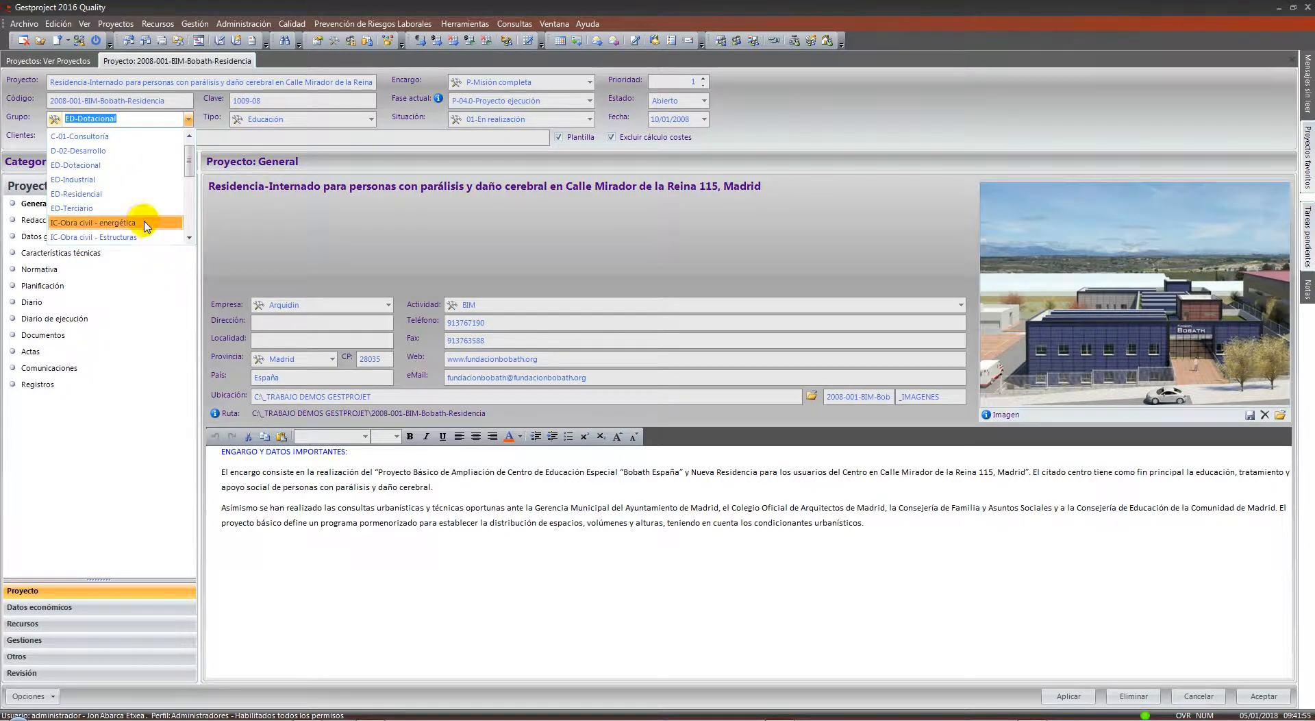
pyautogui.click(127, 194)
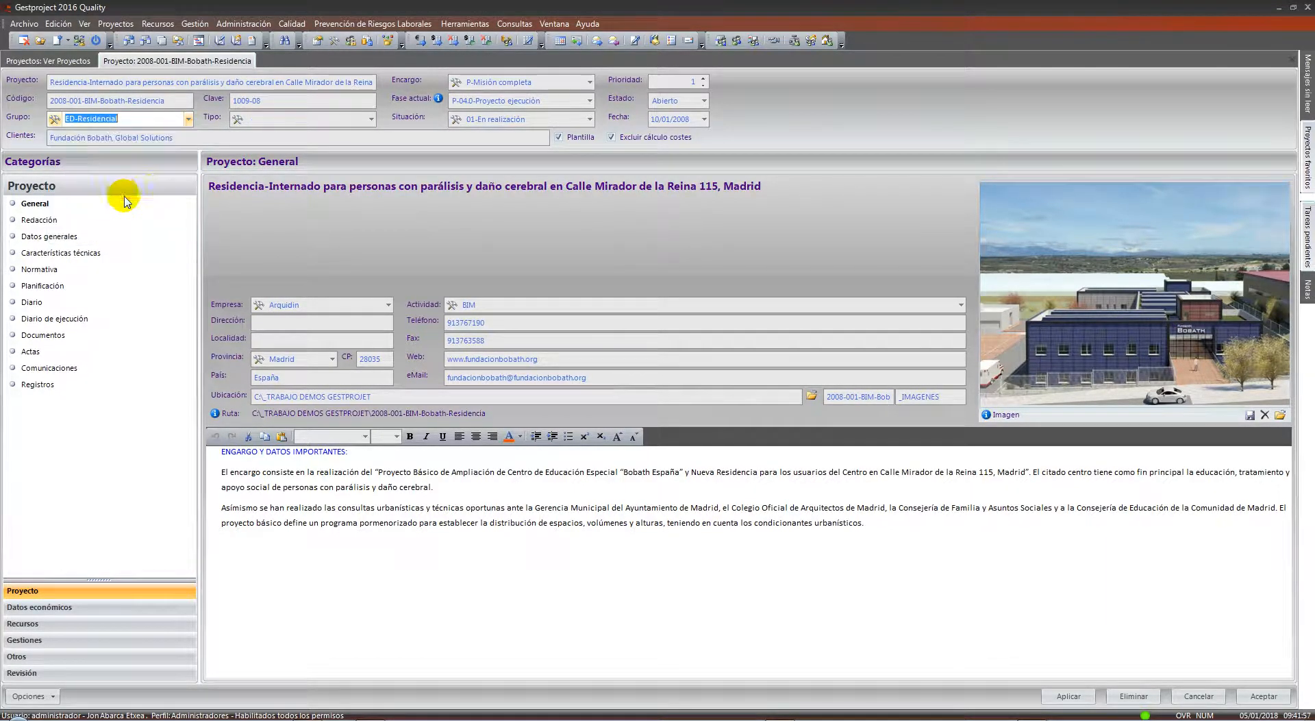
pyautogui.click(371, 119)
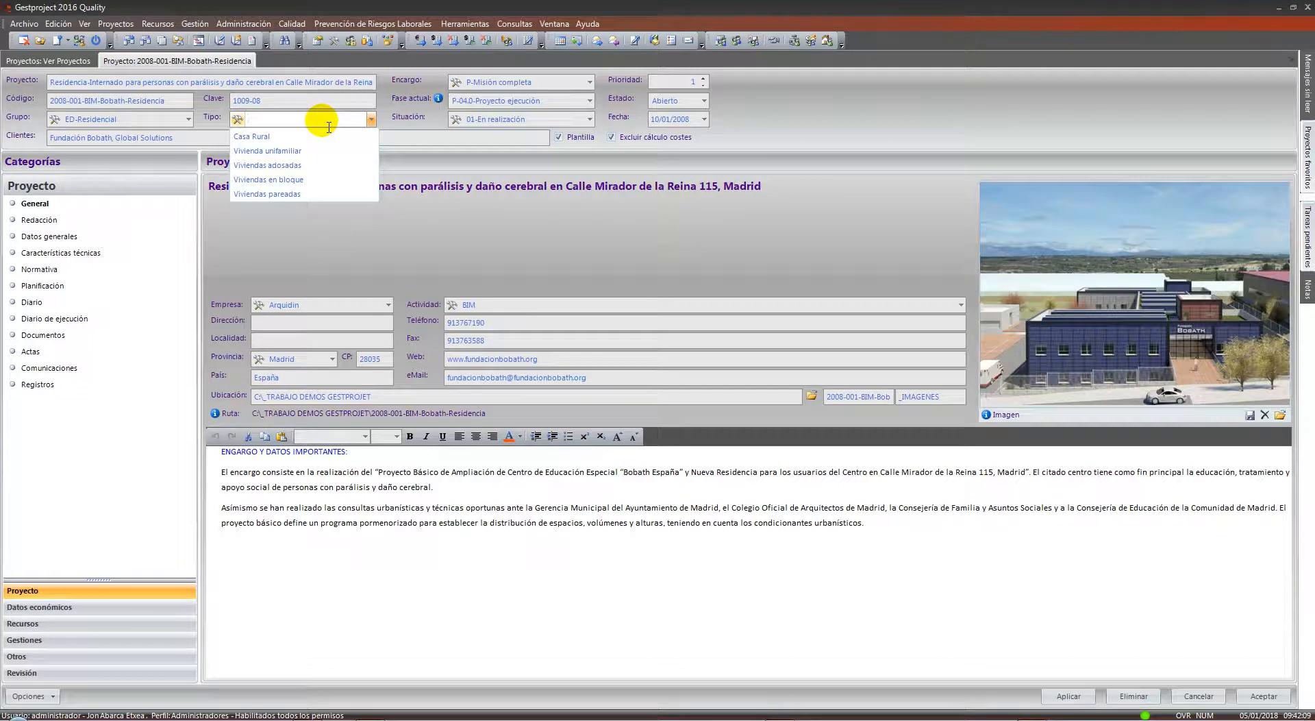
pyautogui.click(227, 117)
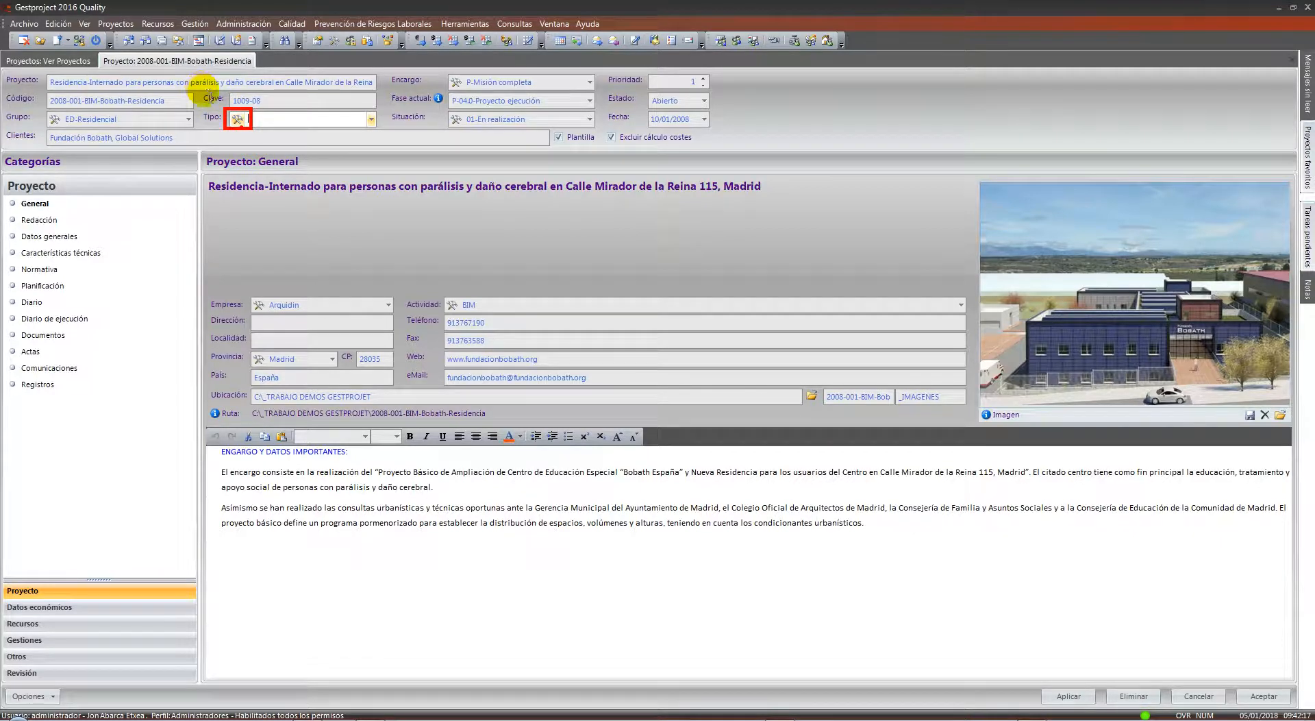
pyautogui.click(236, 120)
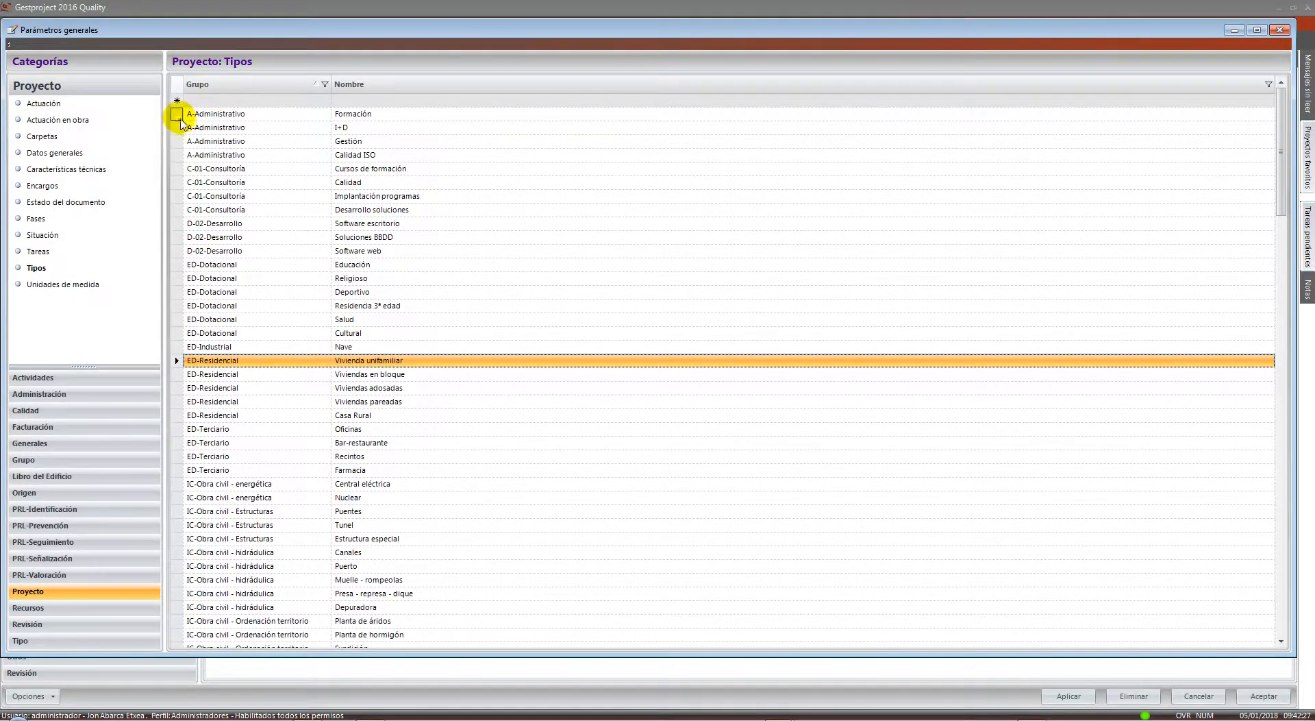
pyautogui.moveTo(178, 114); pyautogui.dragTo(205, 461)
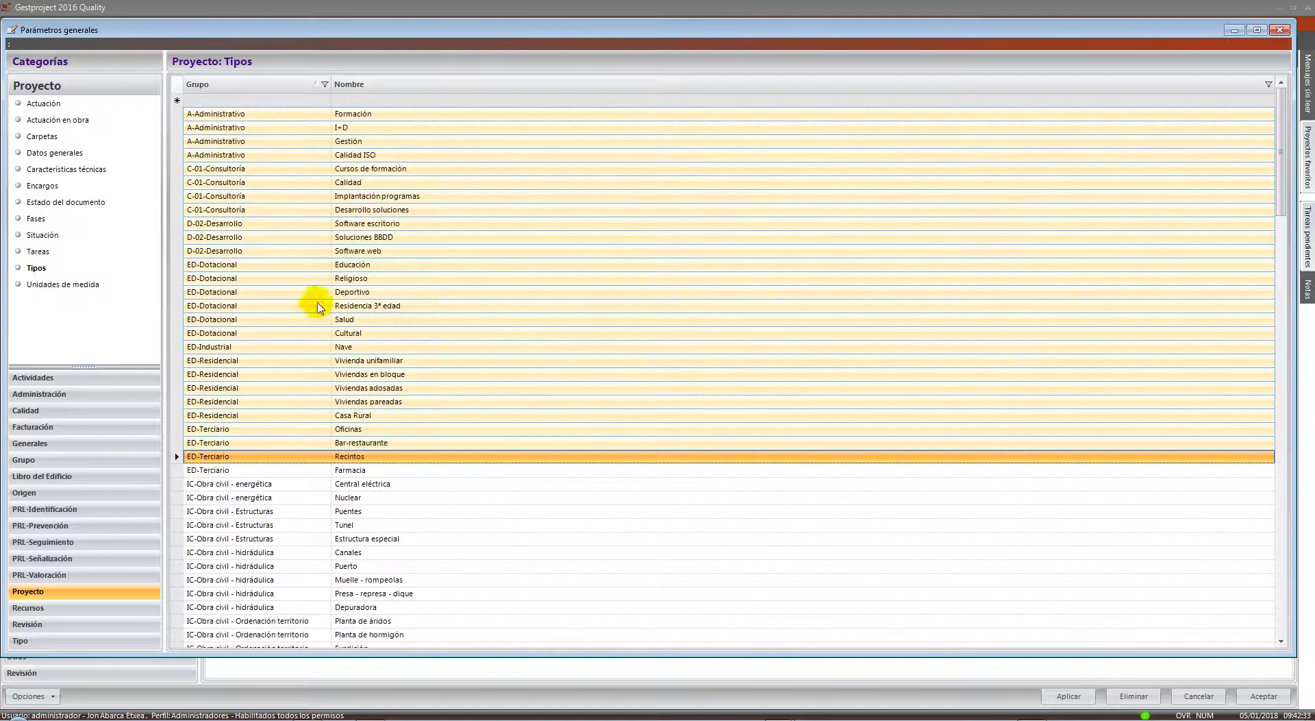
pyautogui.click(1279, 31)
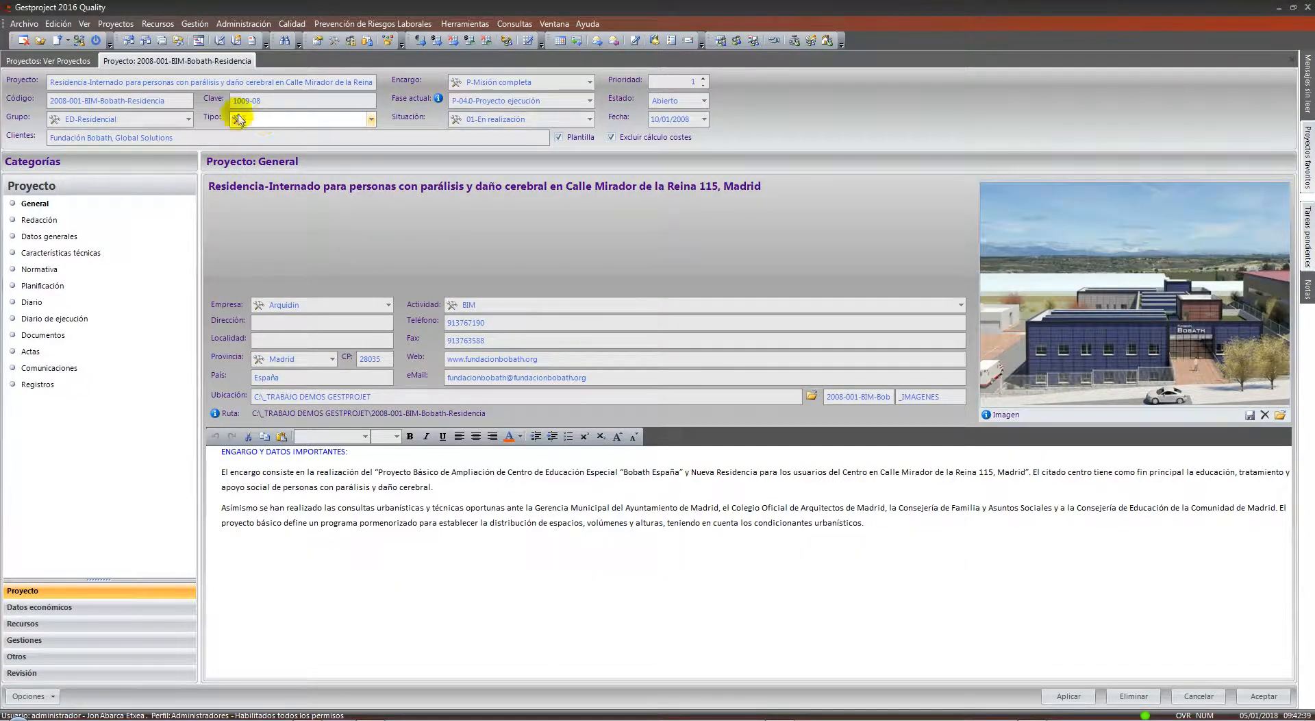
# Set the project group to ED-Dotacional and its type to Salud
pyautogui.click(188, 118)
pyautogui.scroll(1, 139, 153)
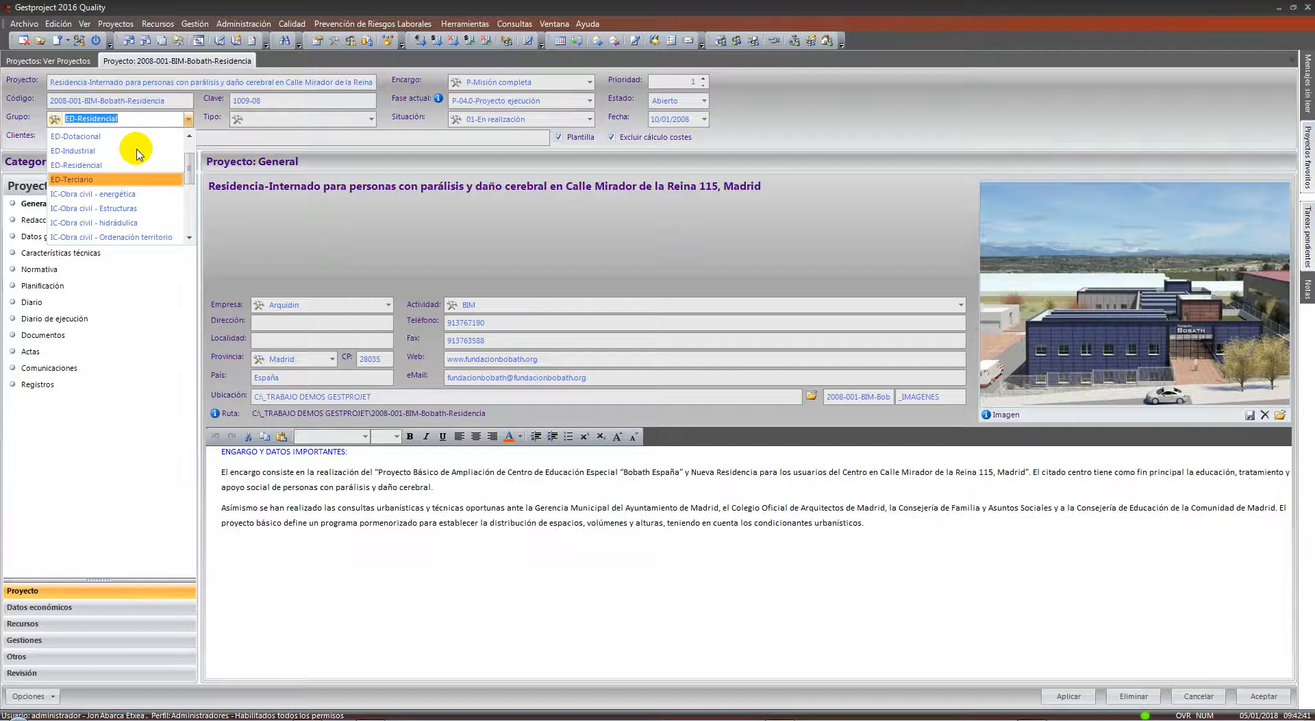
pyautogui.write('d')
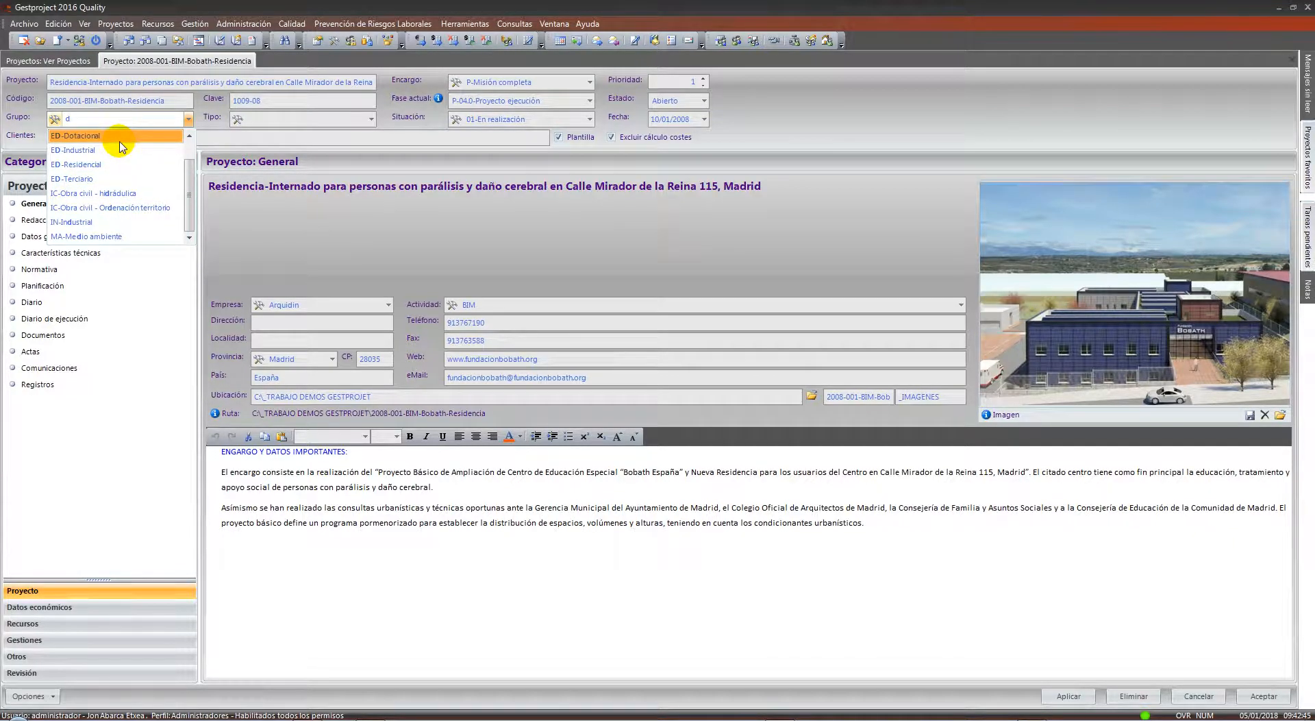
pyautogui.write('ot')
pyautogui.press('BackSpace')
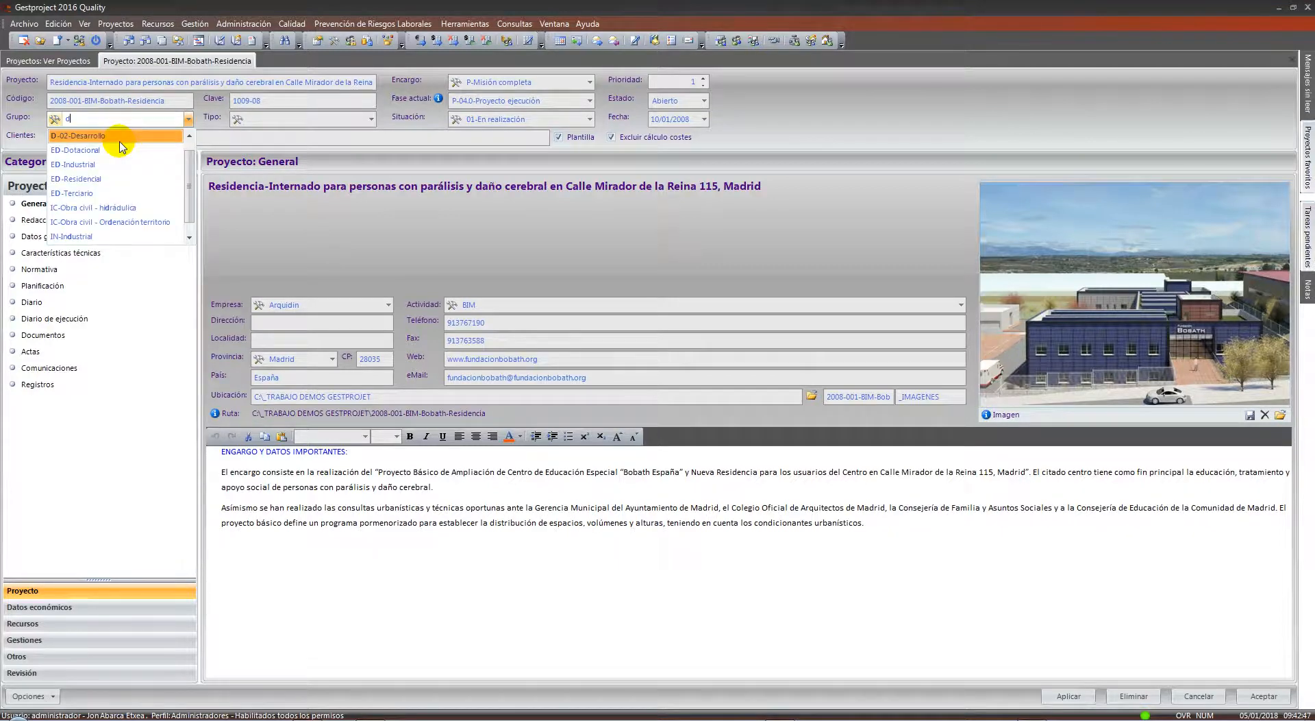
pyautogui.click(120, 150)
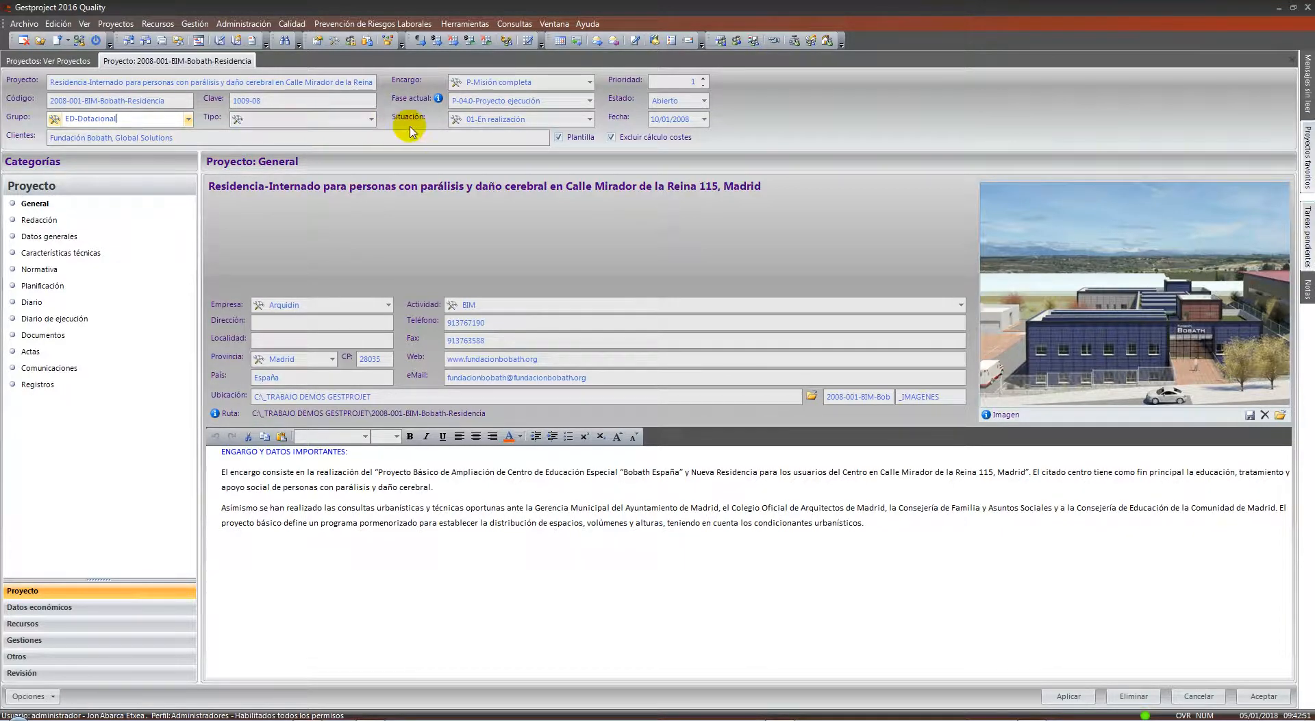
pyautogui.click(374, 121)
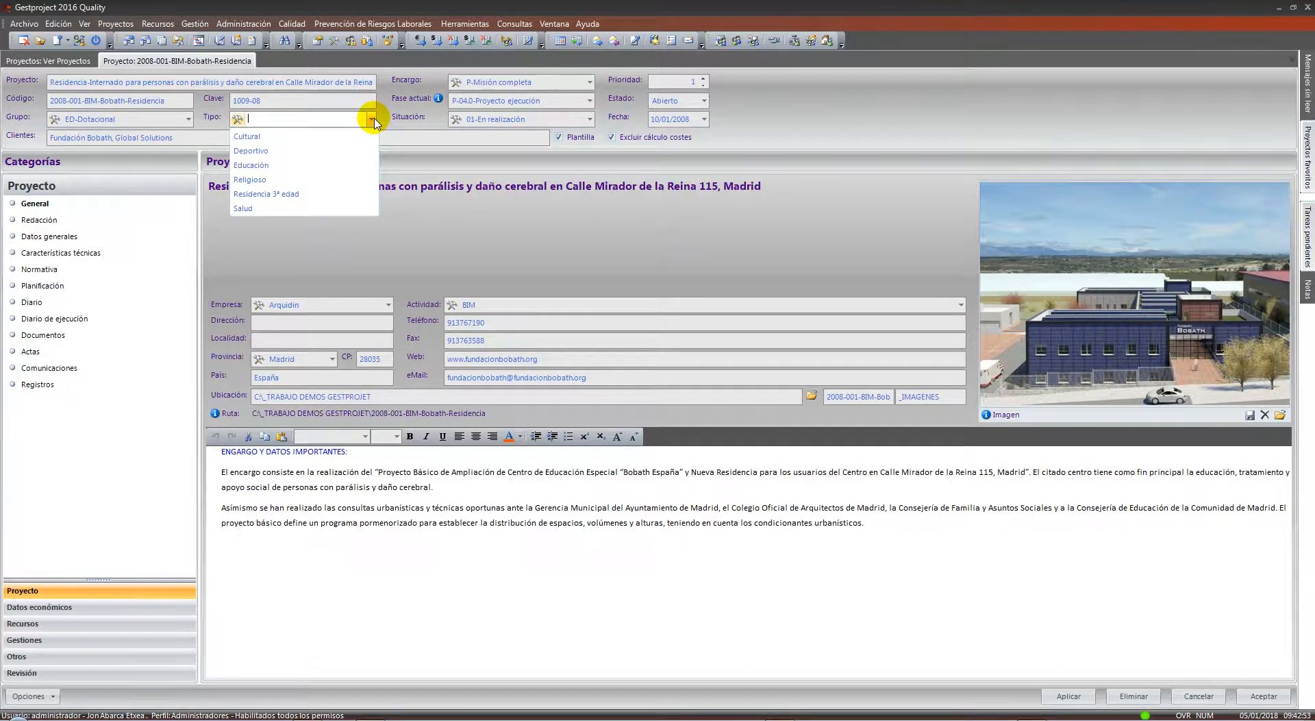
pyautogui.click(305, 207)
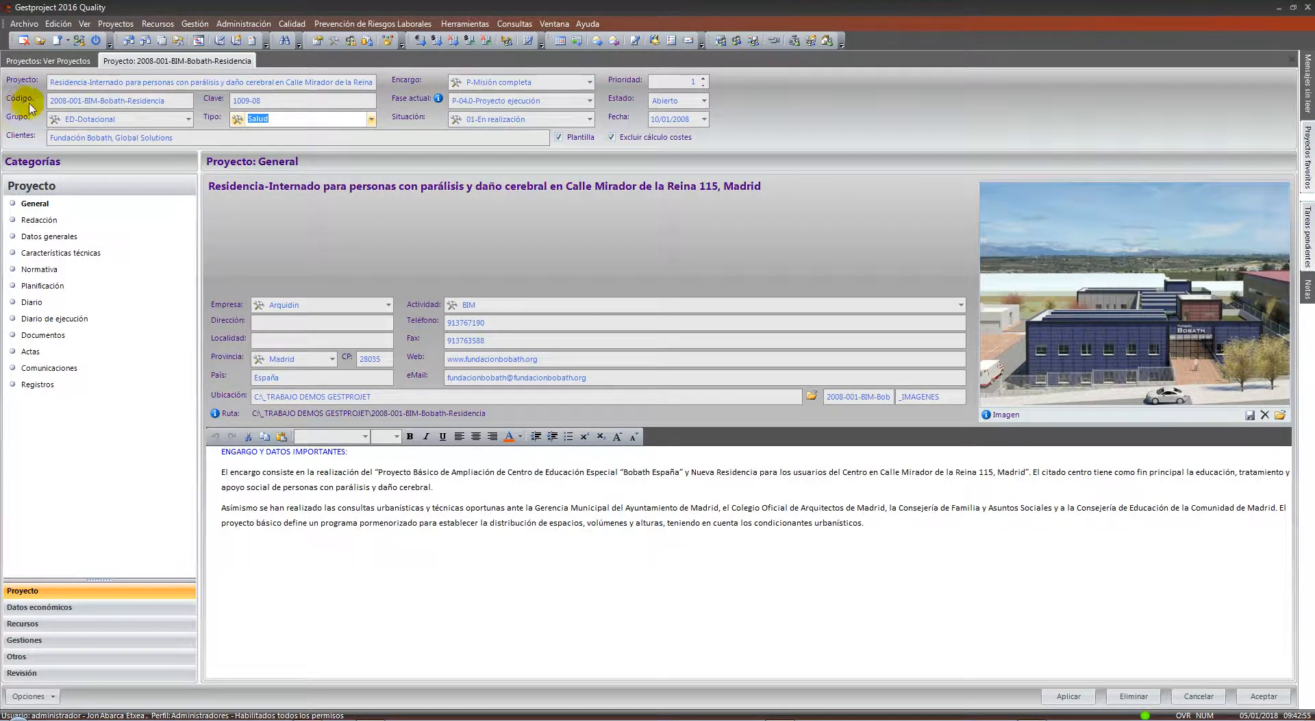
# Confirm the ED-Dotacional group is kept and close the project tab with Cerrar Grupo de Fichas
pyautogui.click(188, 121)
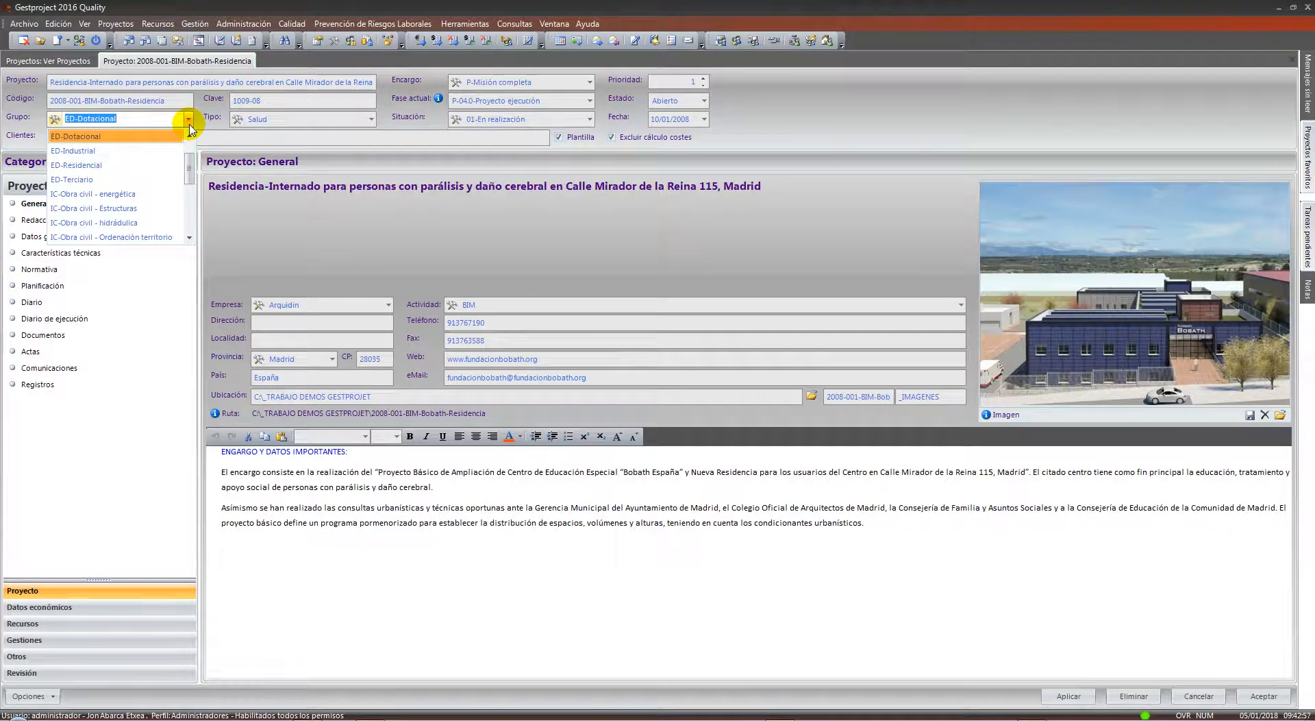
pyautogui.click(171, 127)
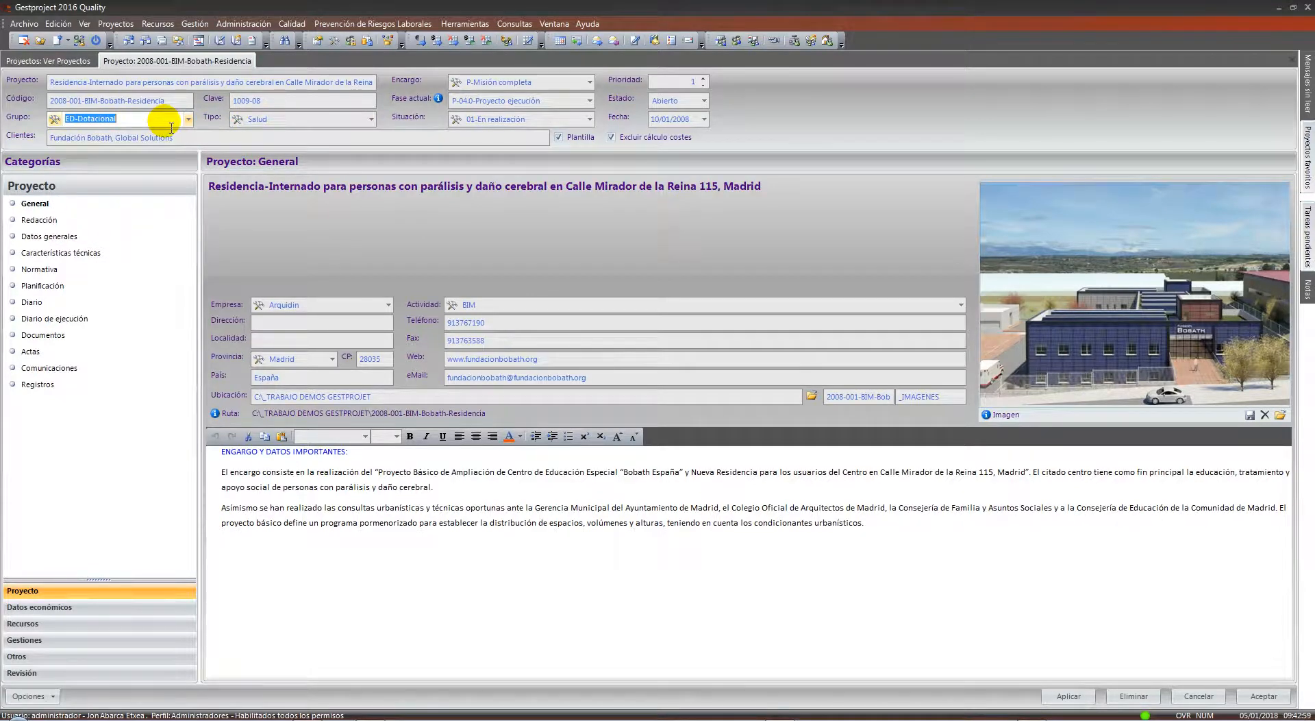
pyautogui.click(172, 128)
pyautogui.rightClick(171, 58)
pyautogui.click(183, 63)
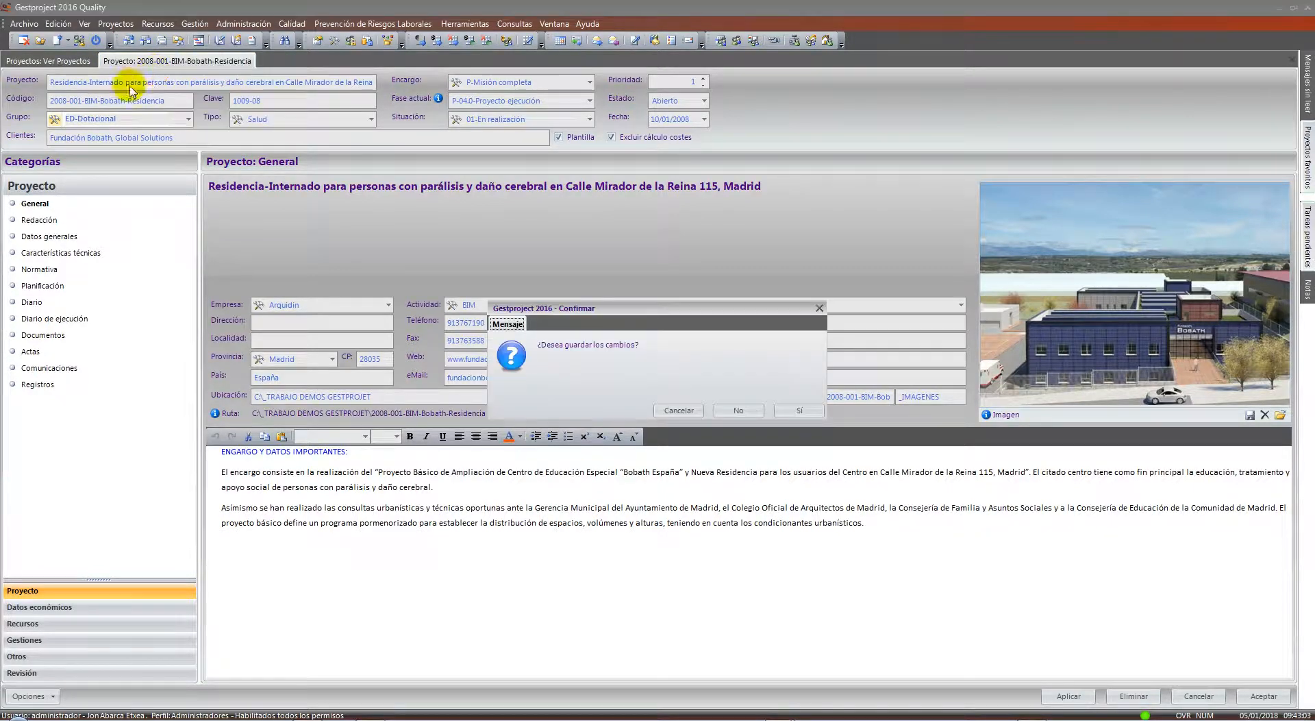
# Answer the save prompt to close the project, then open Herramientas > Usuarios y Perfiles
pyautogui.click(734, 410)
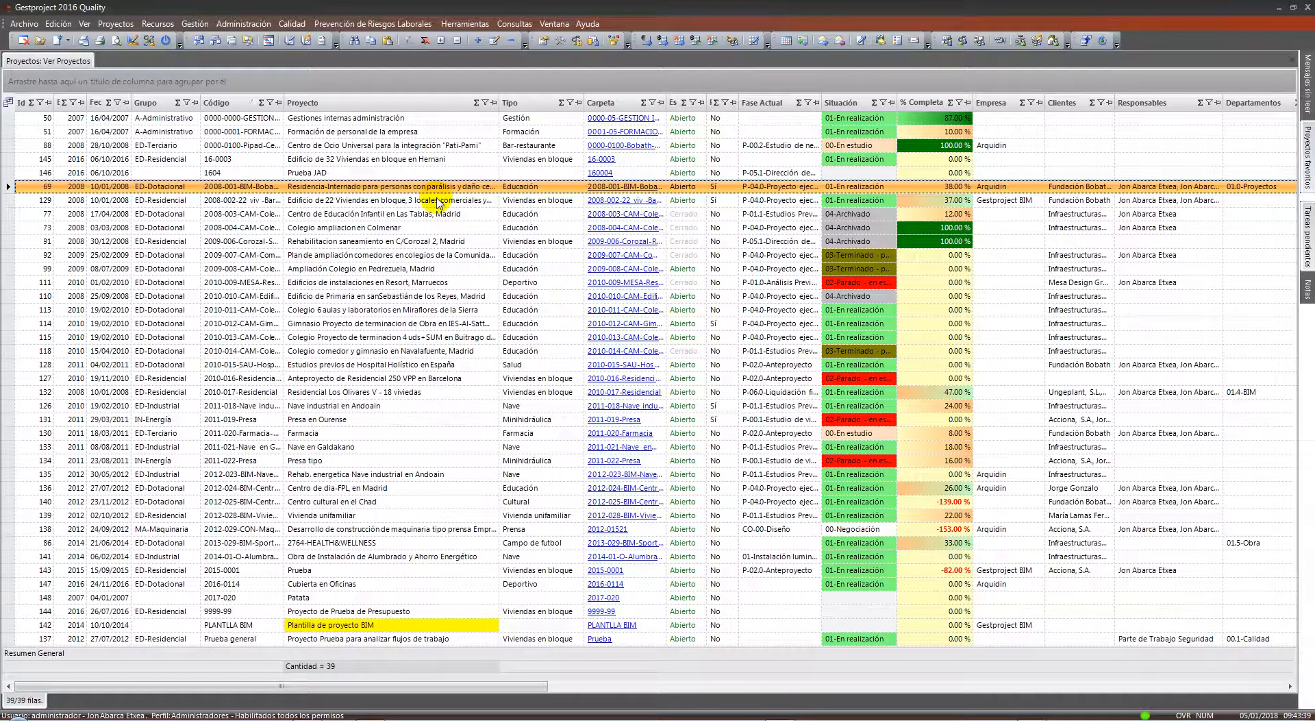
pyautogui.click(463, 24)
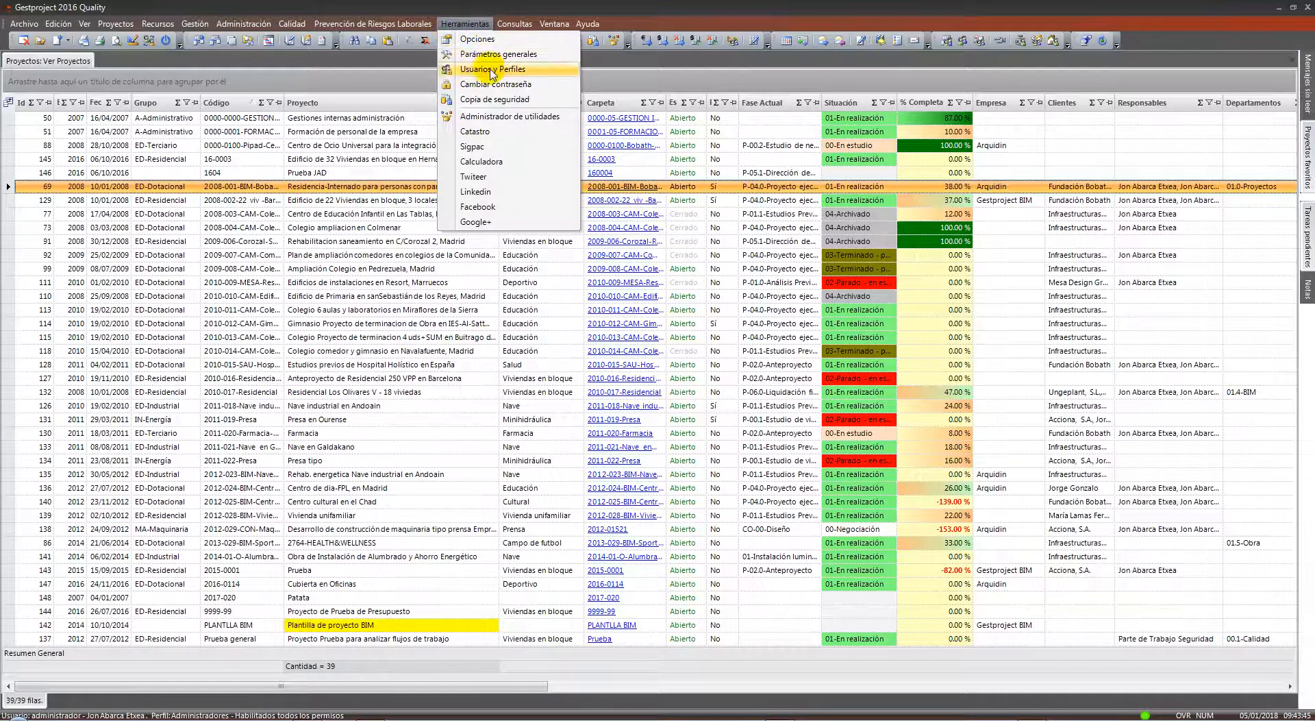
pyautogui.click(557, 73)
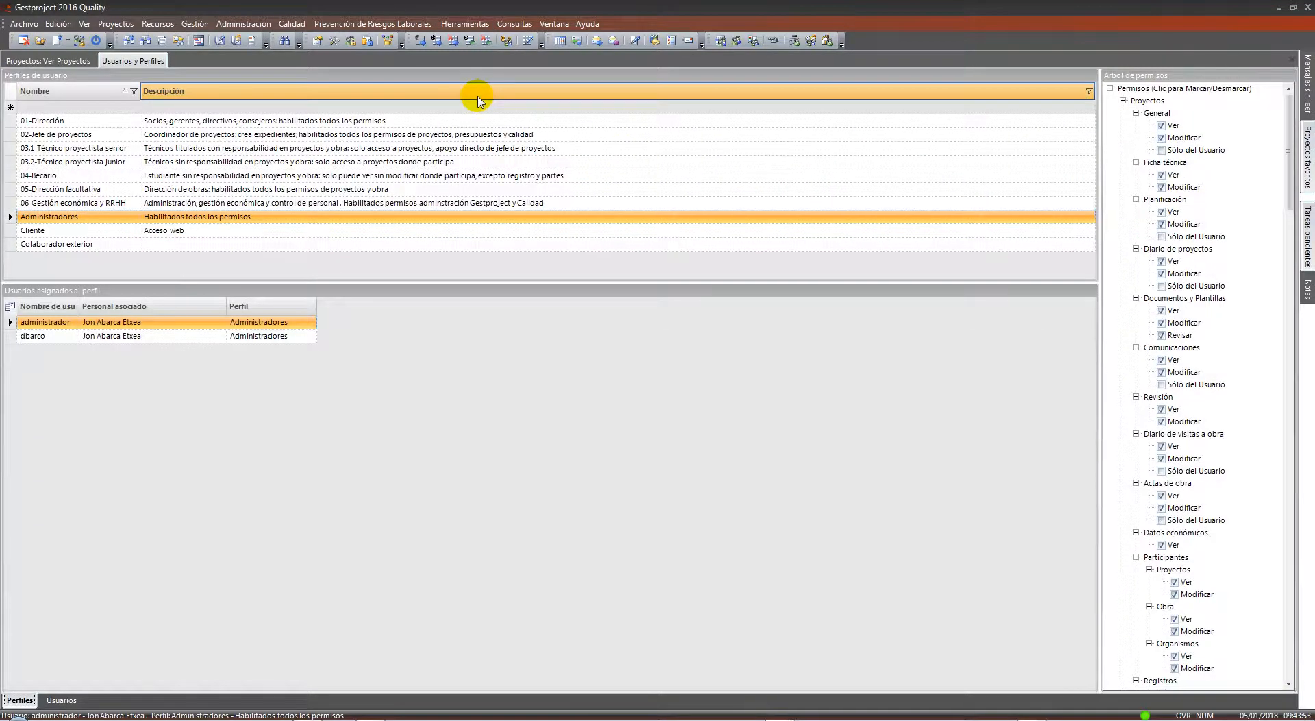
# Widen the permissions tree and check users of profiles 03.1-Técnico proyectista senior through Administradores
pyautogui.click(107, 147)
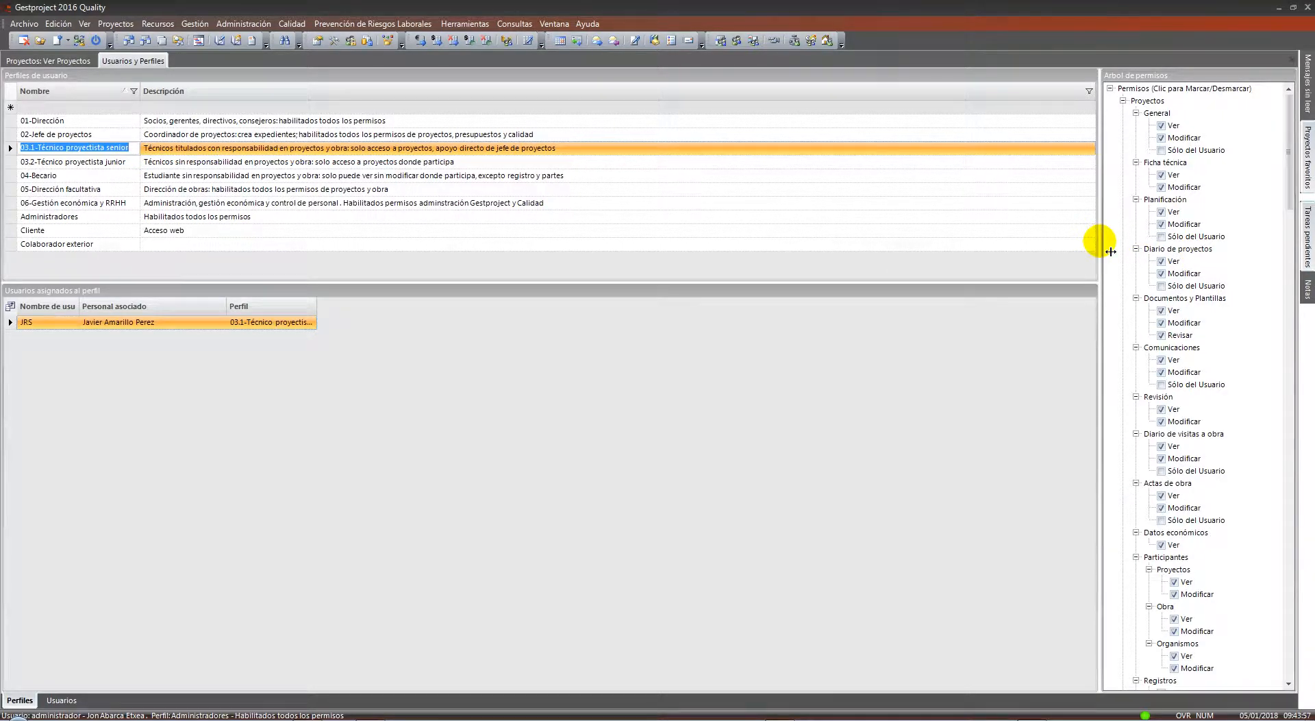
pyautogui.moveTo(1099, 242); pyautogui.dragTo(1094, 252)
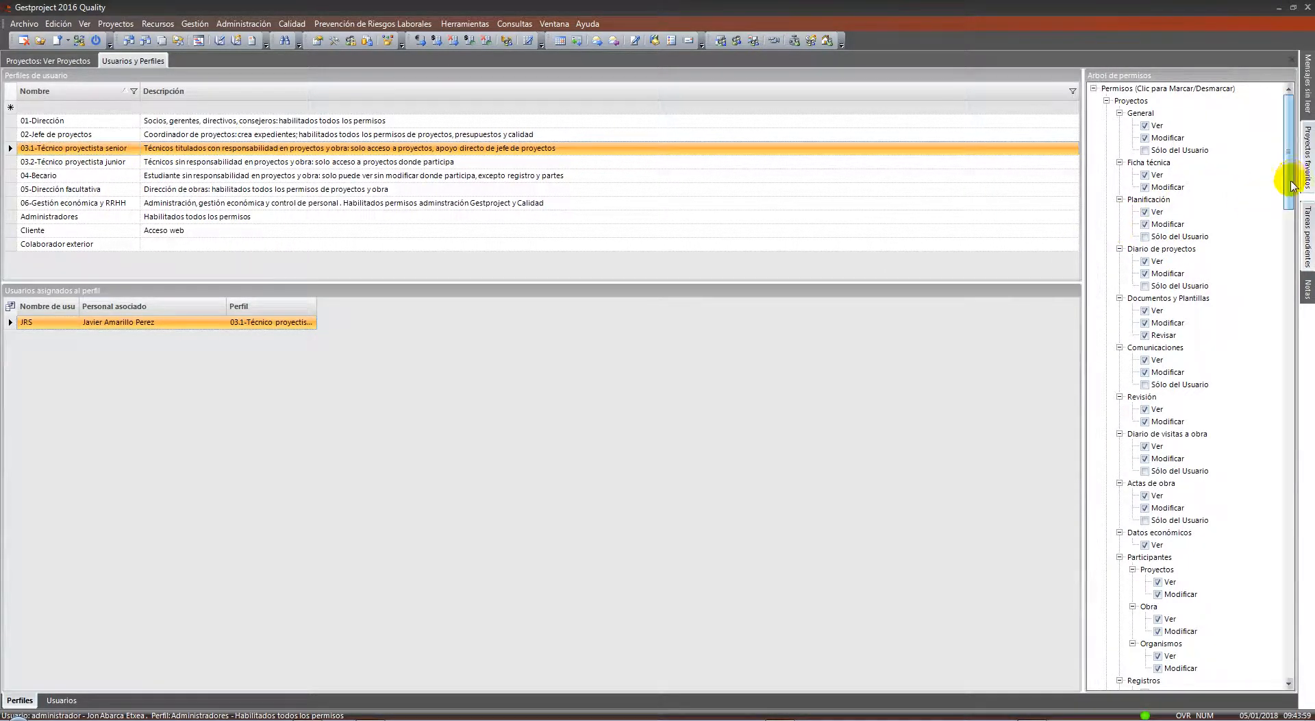
pyautogui.moveTo(1287, 185); pyautogui.dragTo(1285, 157)
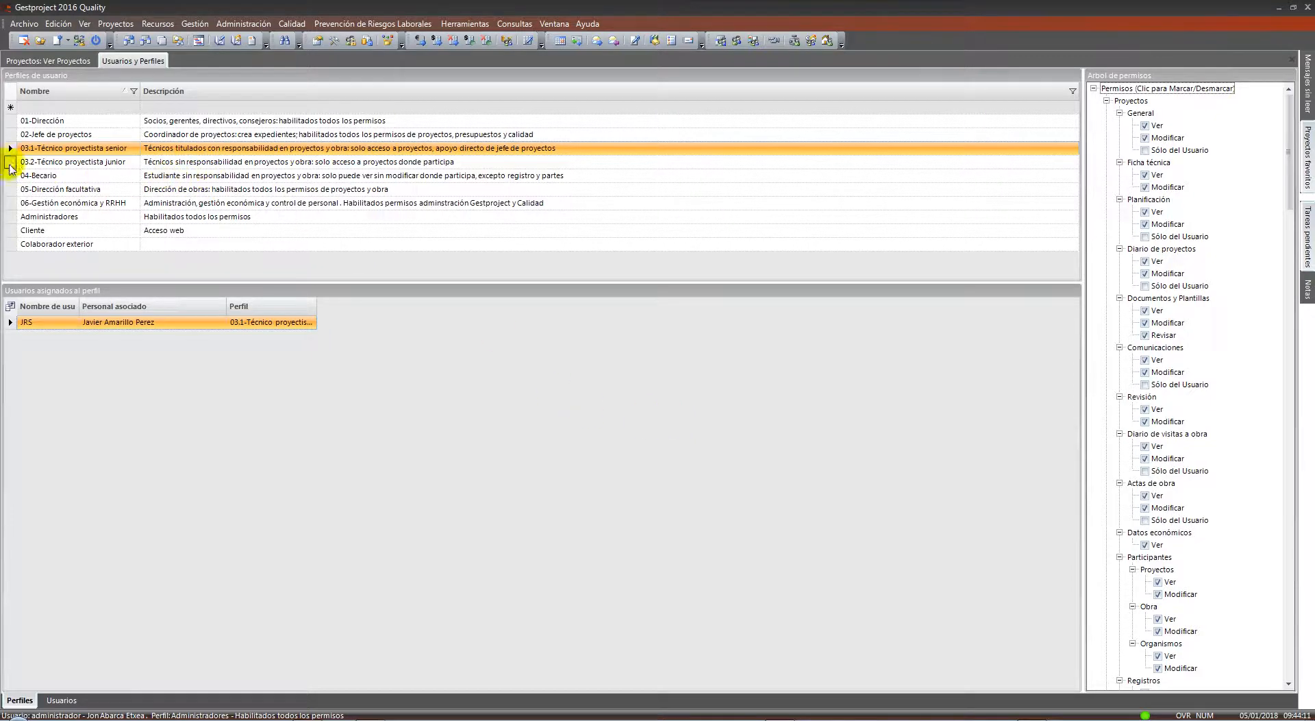
pyautogui.click(10, 120)
pyautogui.moveTo(9, 144); pyautogui.dragTo(12, 218)
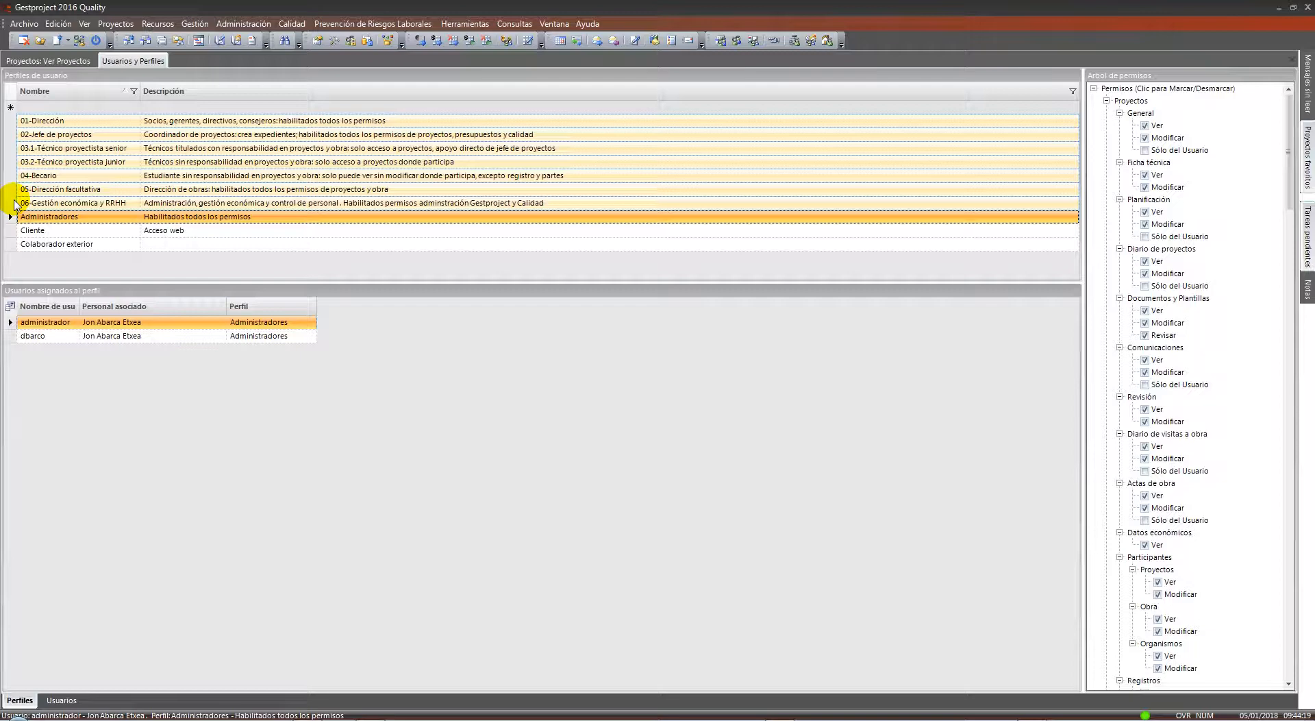
pyautogui.rightClick(134, 62)
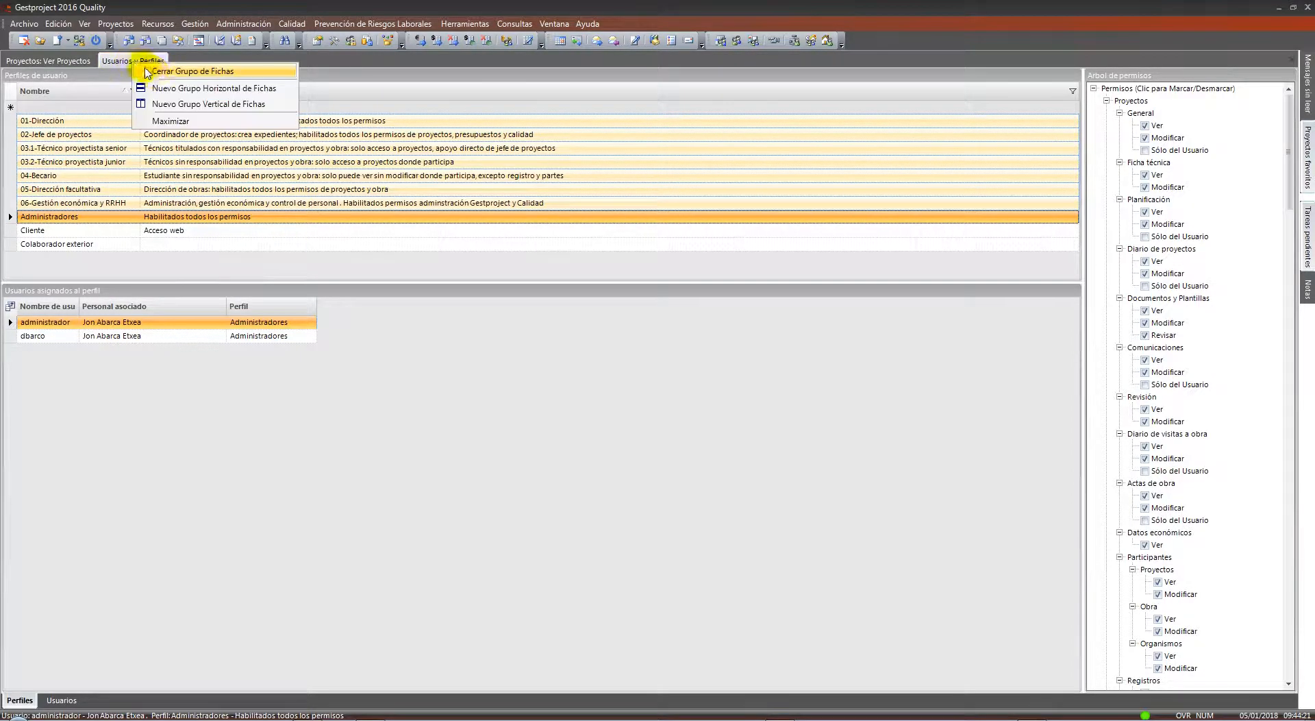
# Close the users and profiles view and launch Archivo > Nuevo > Proyecto > Proyecto
pyautogui.click(156, 73)
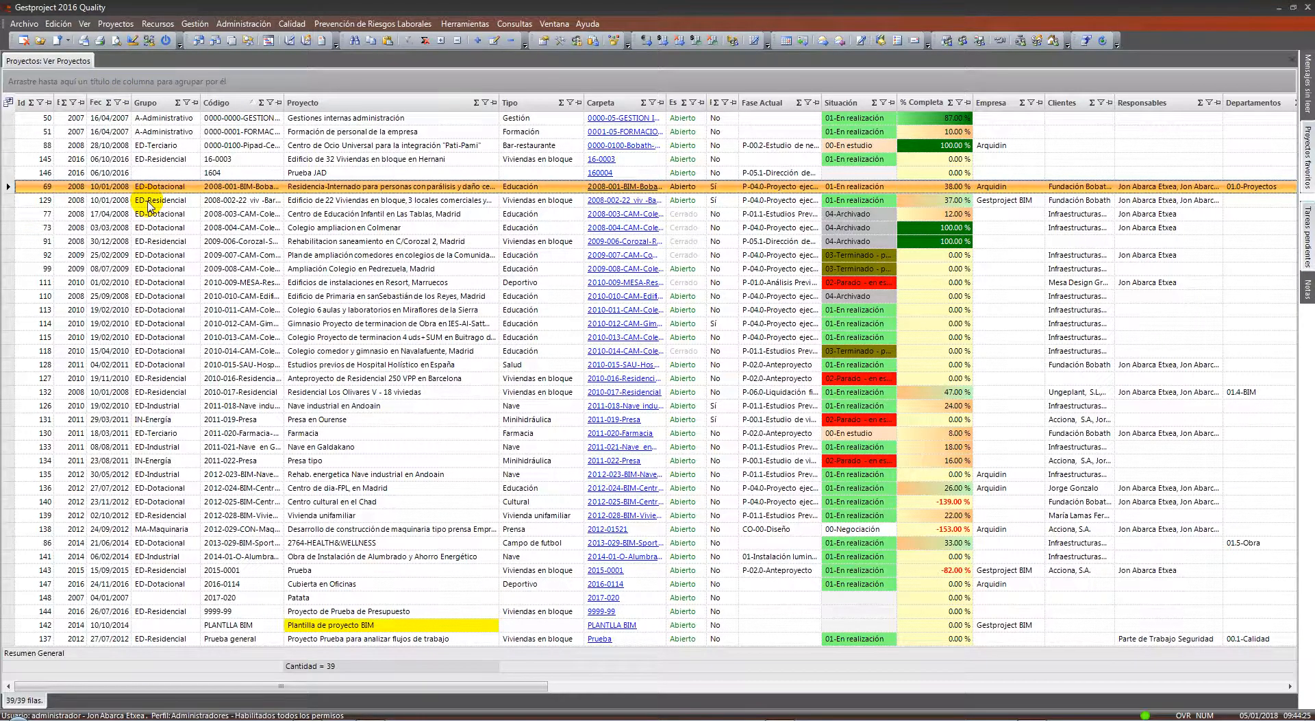
pyautogui.click(24, 23)
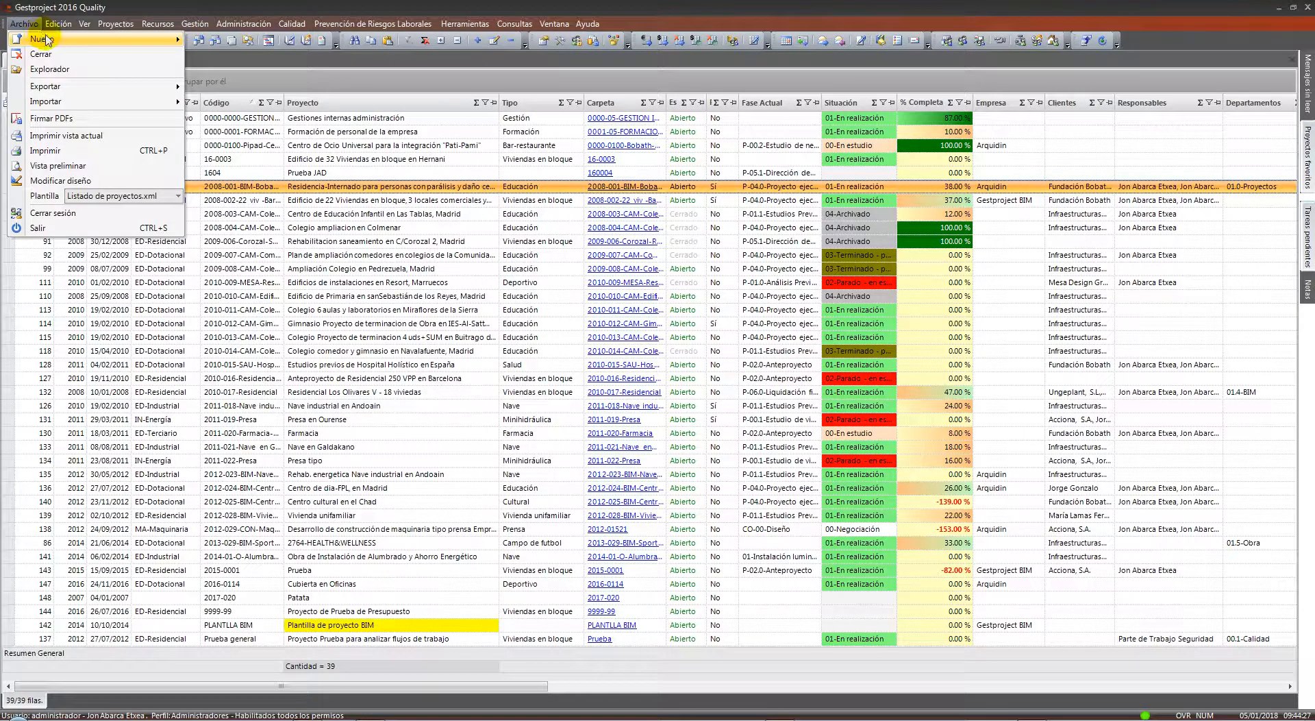
pyautogui.moveTo(48, 39)
pyautogui.moveTo(232, 47)
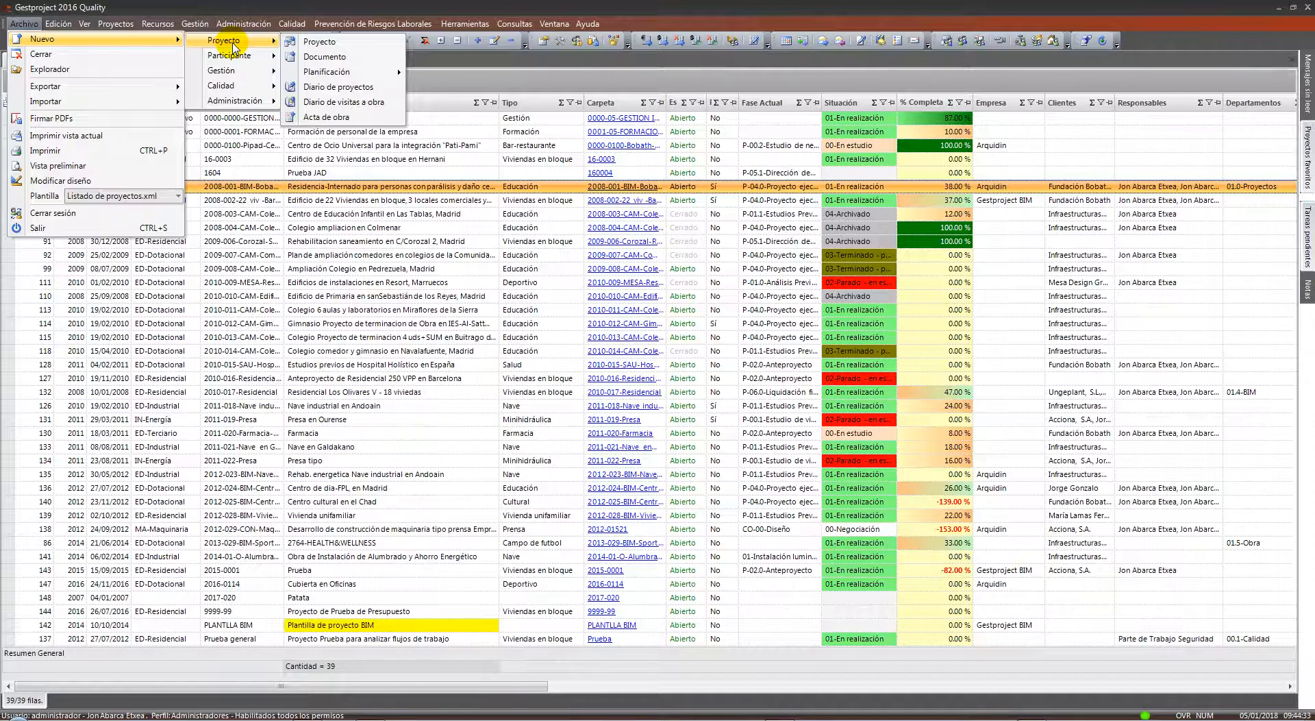
pyautogui.click(317, 43)
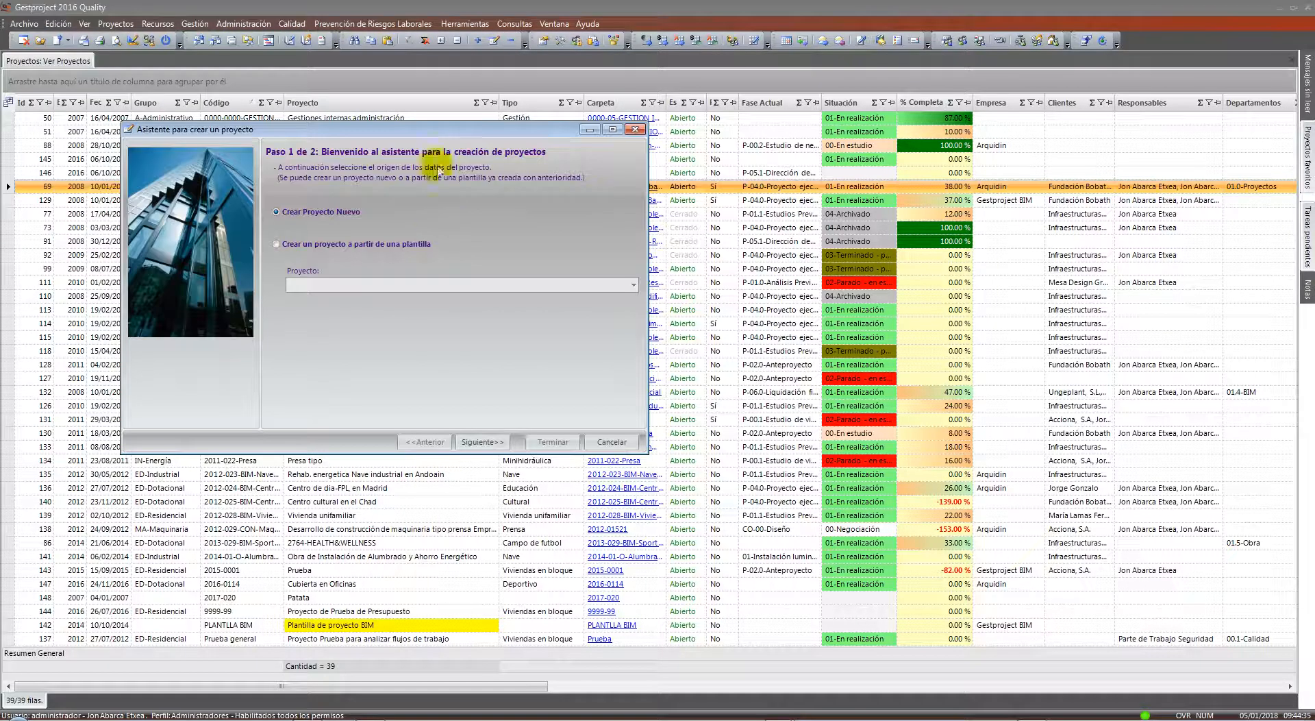
# Base the new project on the Residencia-Internado template project and advance to step 2
pyautogui.moveTo(440, 128); pyautogui.dragTo(529, 127)
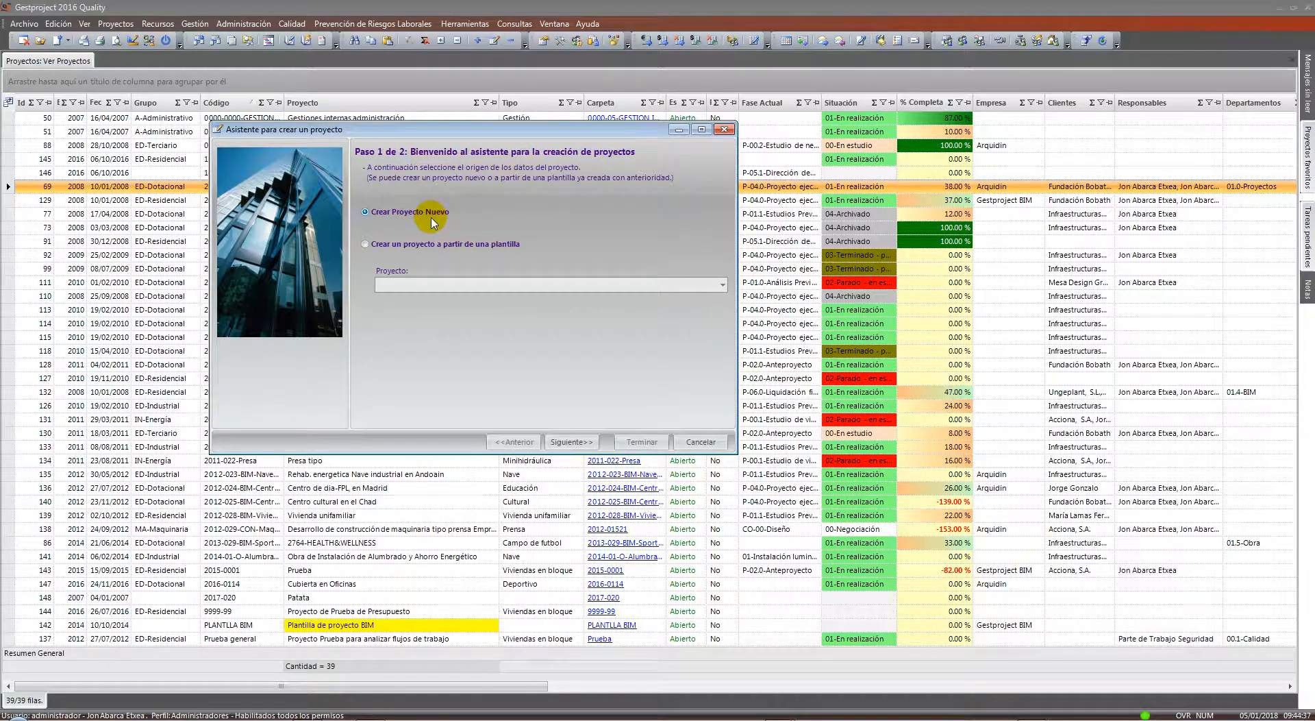
pyautogui.click(504, 245)
pyautogui.click(722, 284)
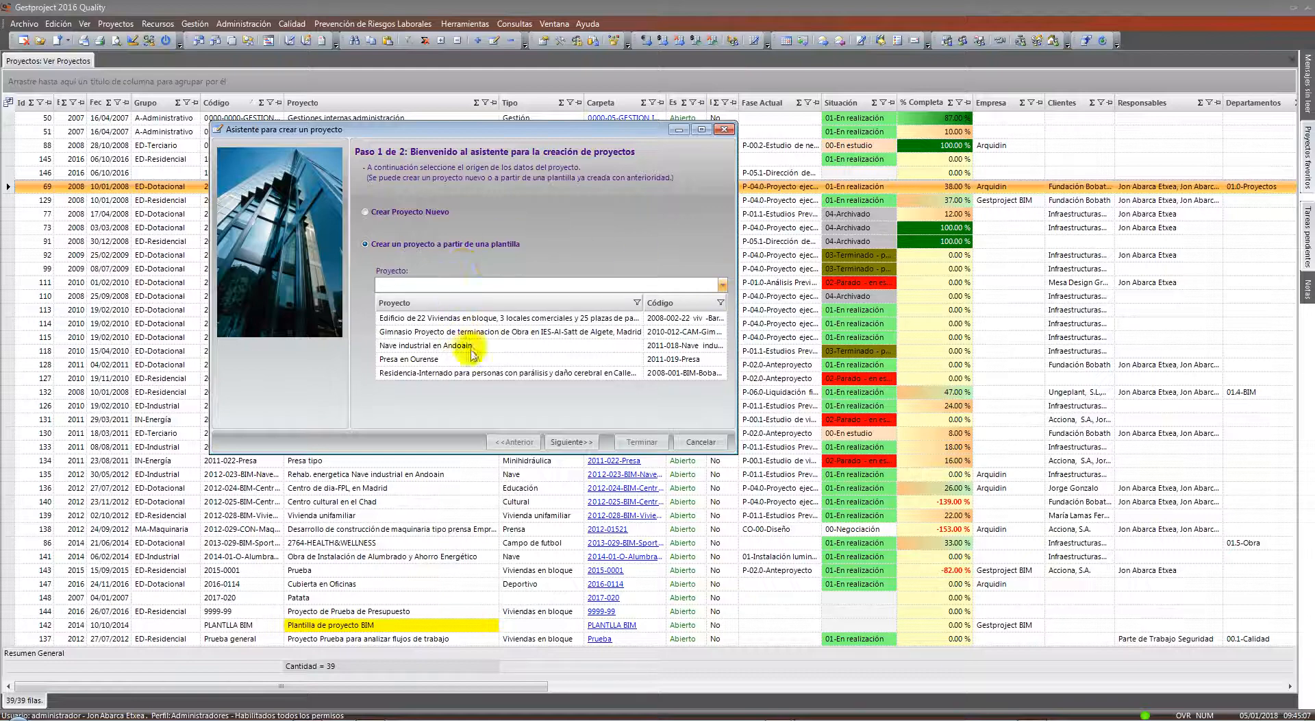
pyautogui.click(475, 374)
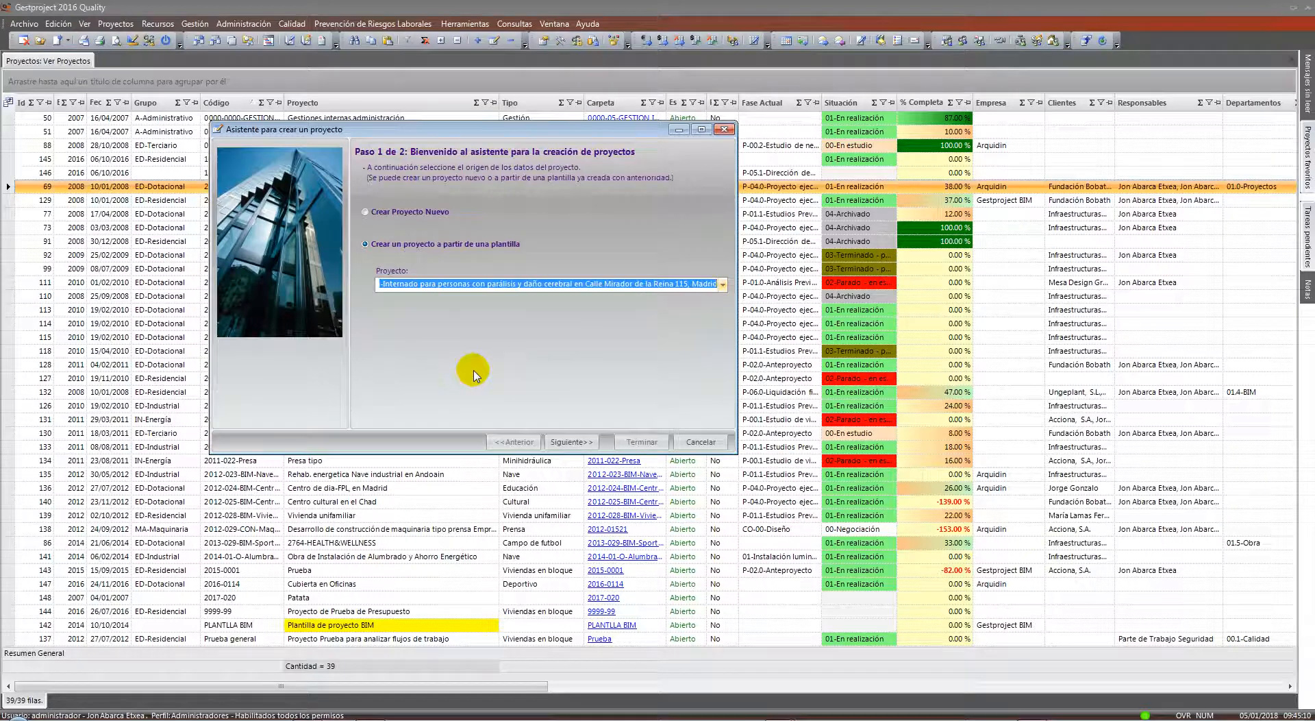
pyautogui.click(574, 442)
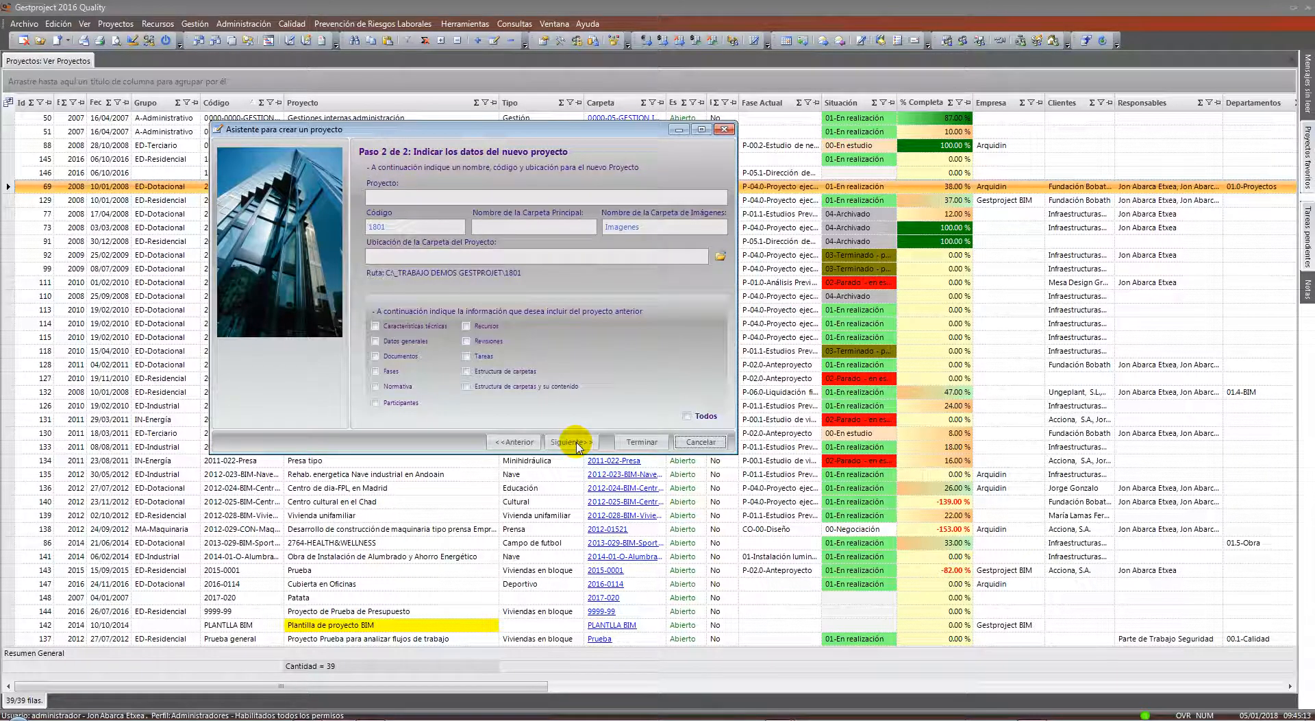
# Review code 1801 and the folder and name fields, tick Todos, then cancel the wizard
pyautogui.doubleClick(378, 231)
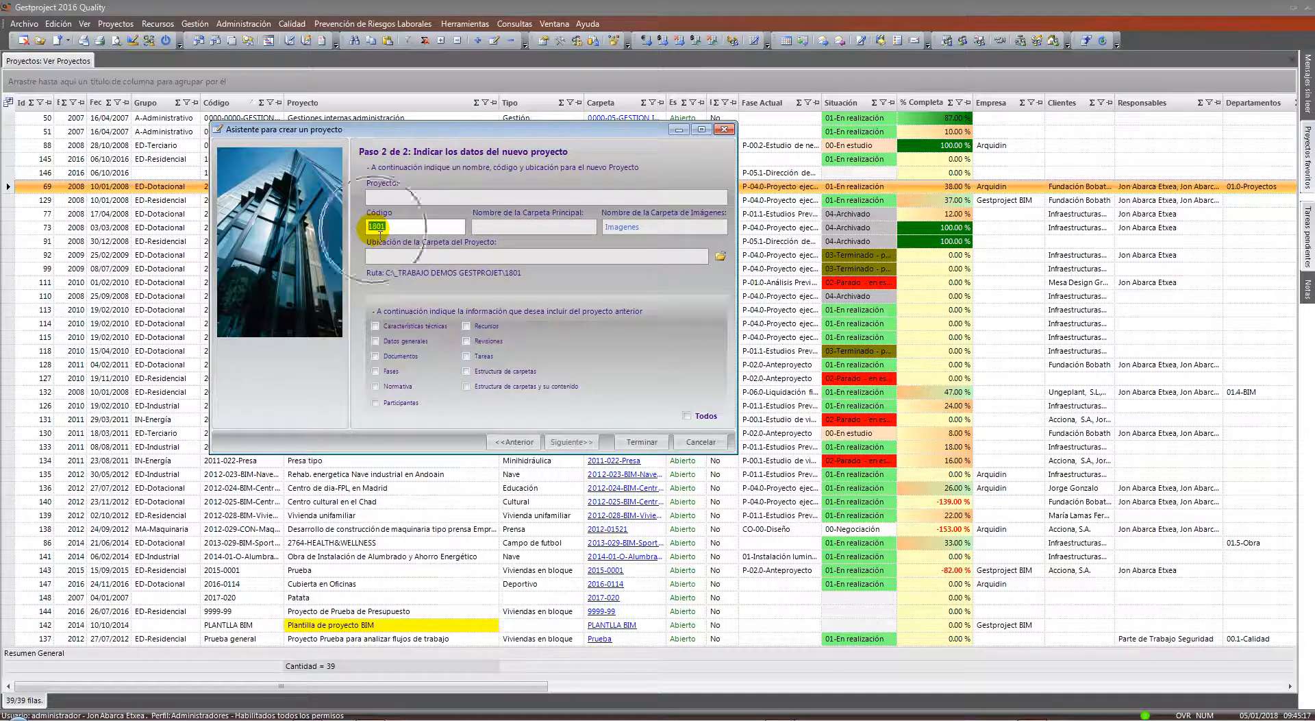
pyautogui.click(499, 226)
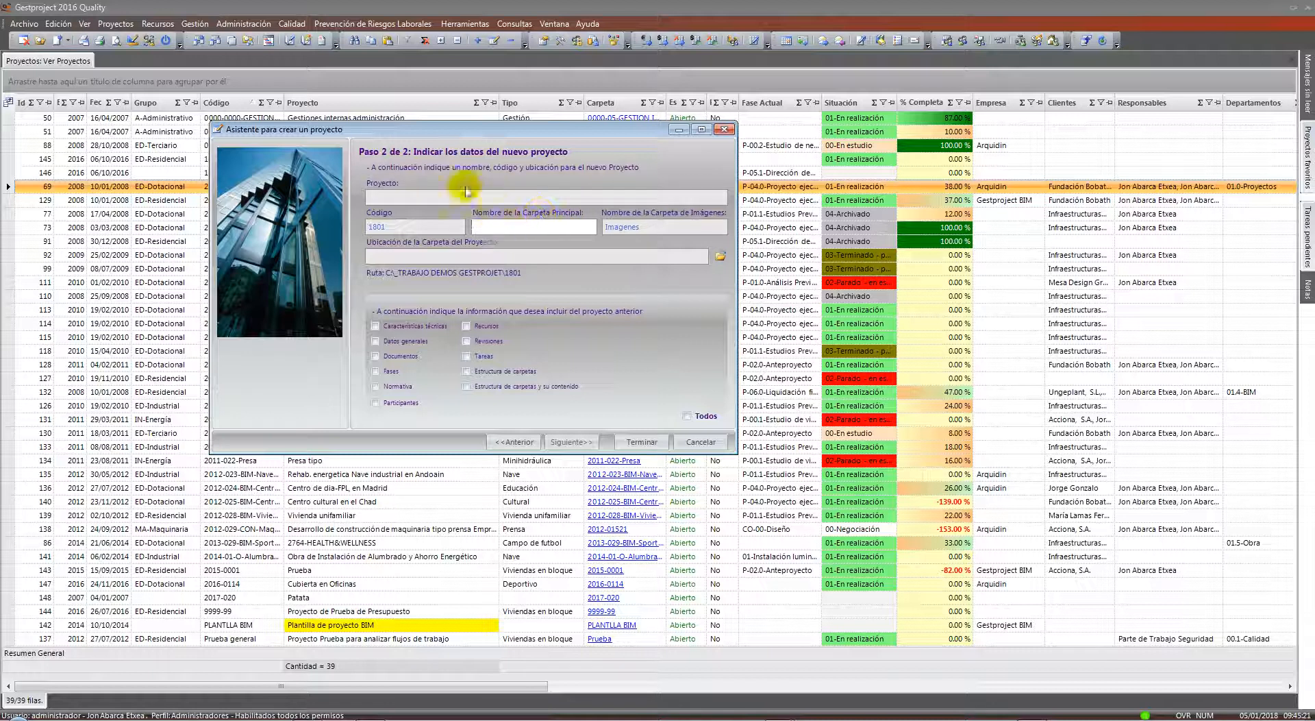
pyautogui.click(426, 199)
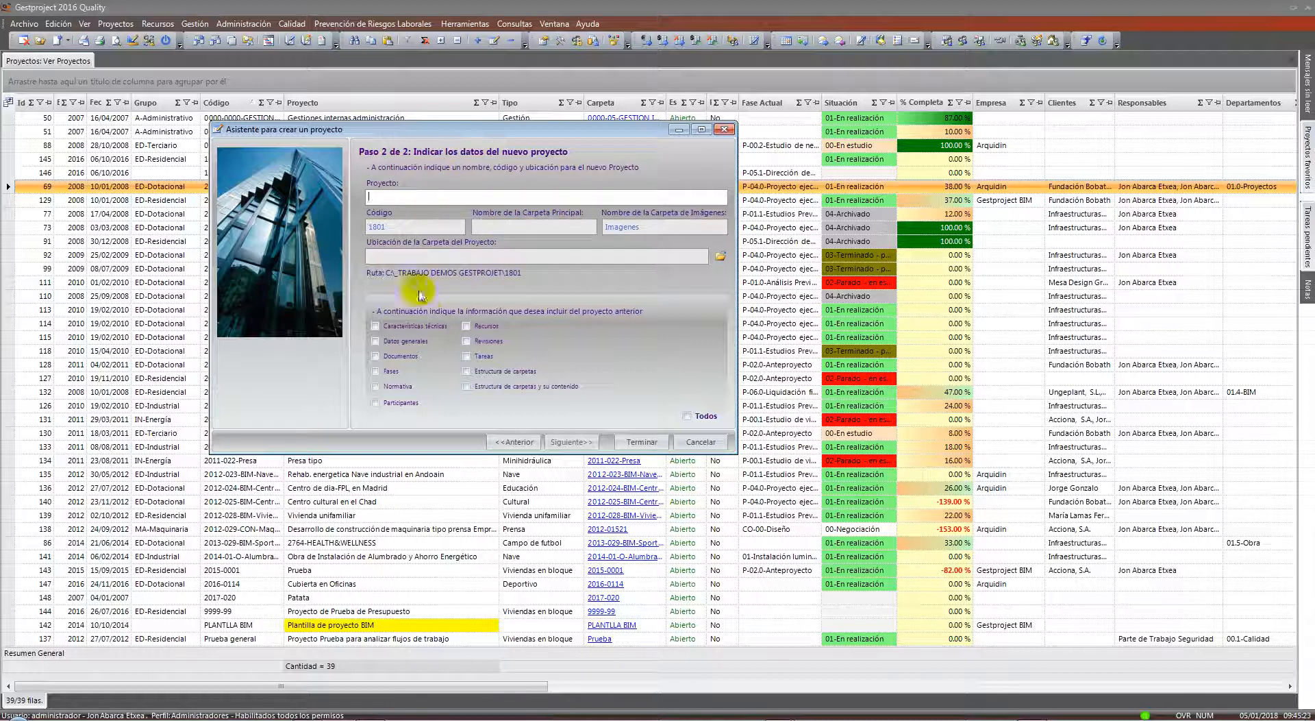
pyautogui.click(699, 422)
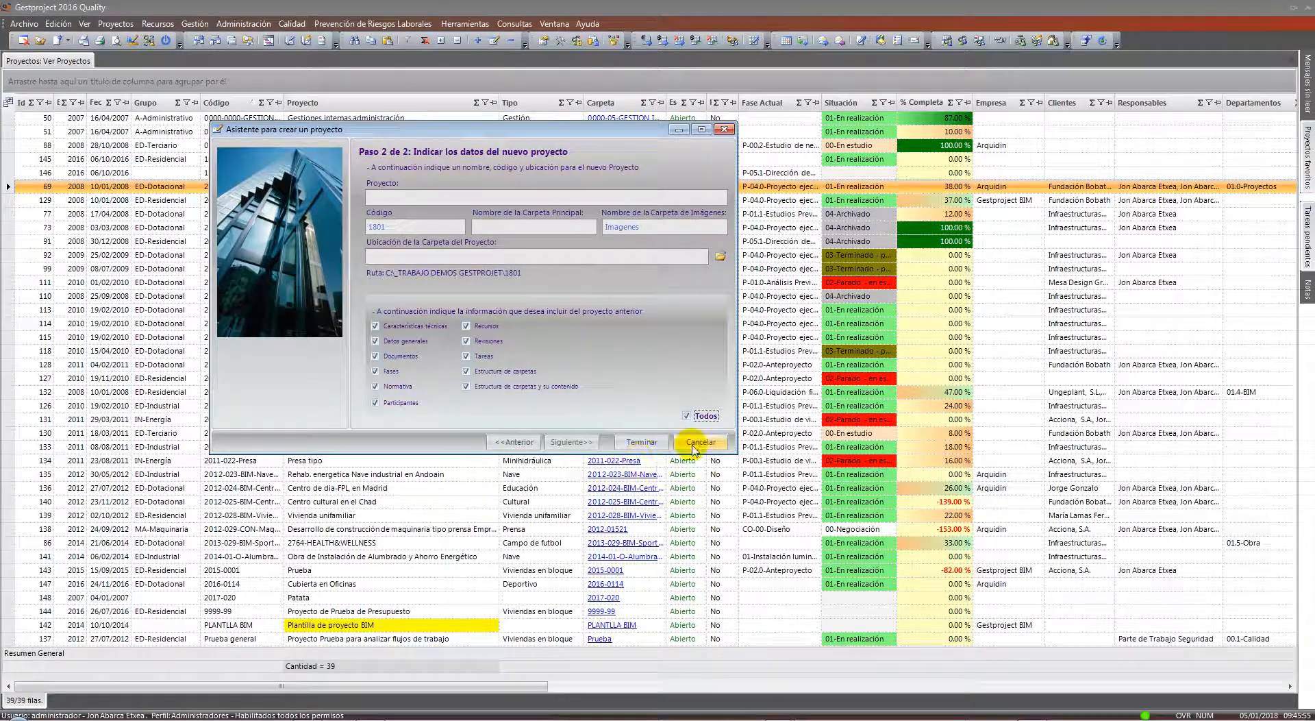
pyautogui.click(990, 495)
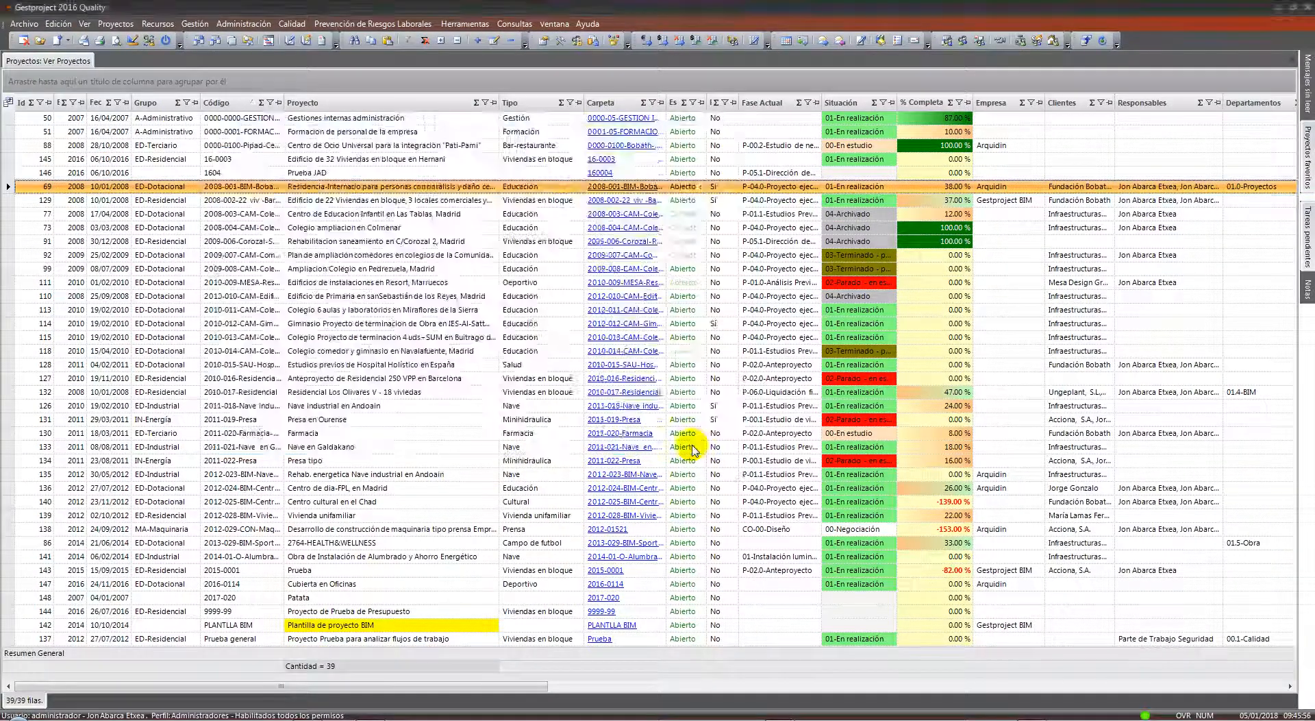
# Reopen project 2008-001-BIM-Bobath-Residencia and inspect its code and folder location fields
pyautogui.doubleClick(396, 192)
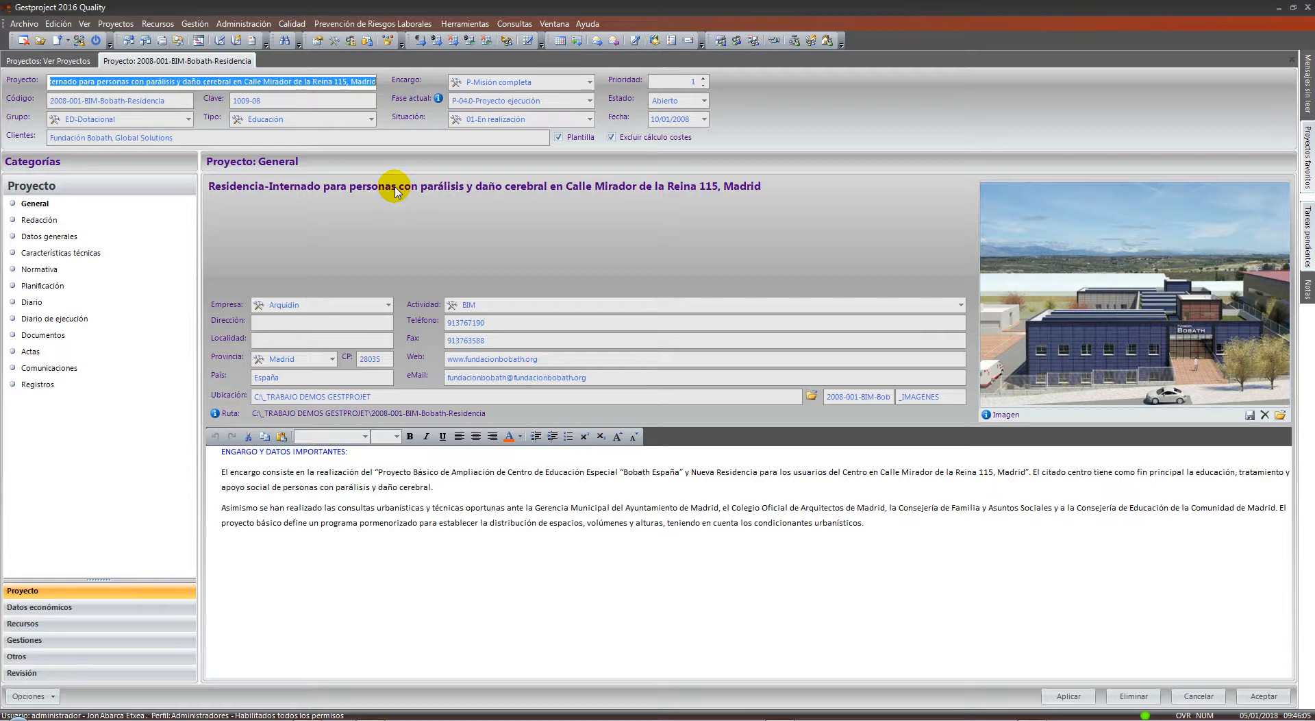
pyautogui.click(171, 100)
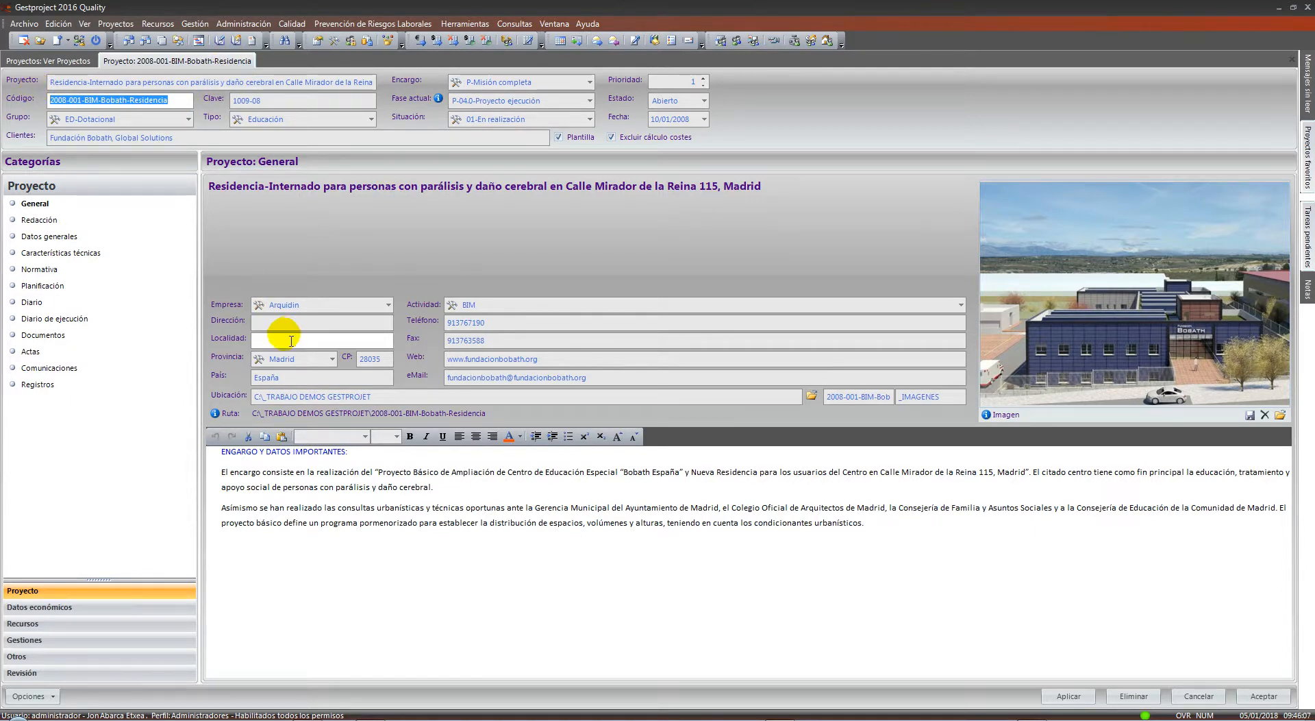
pyautogui.click(347, 396)
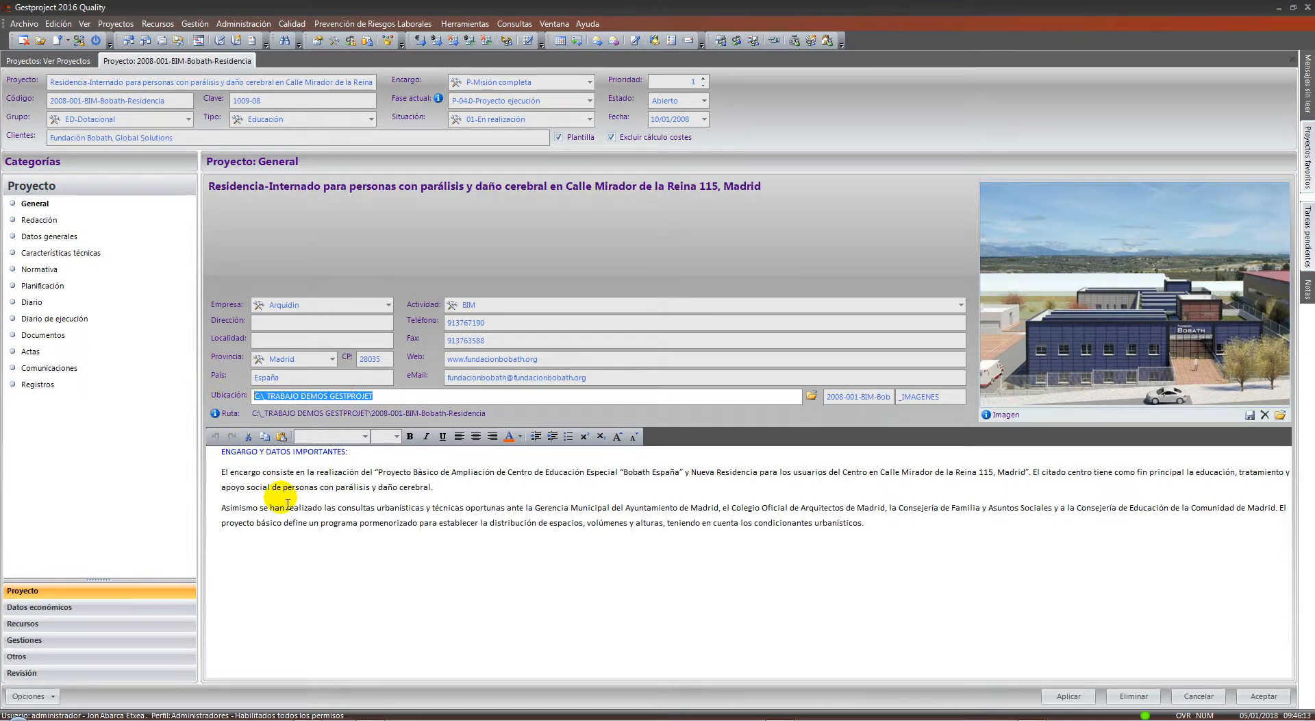
pyautogui.click(40, 695)
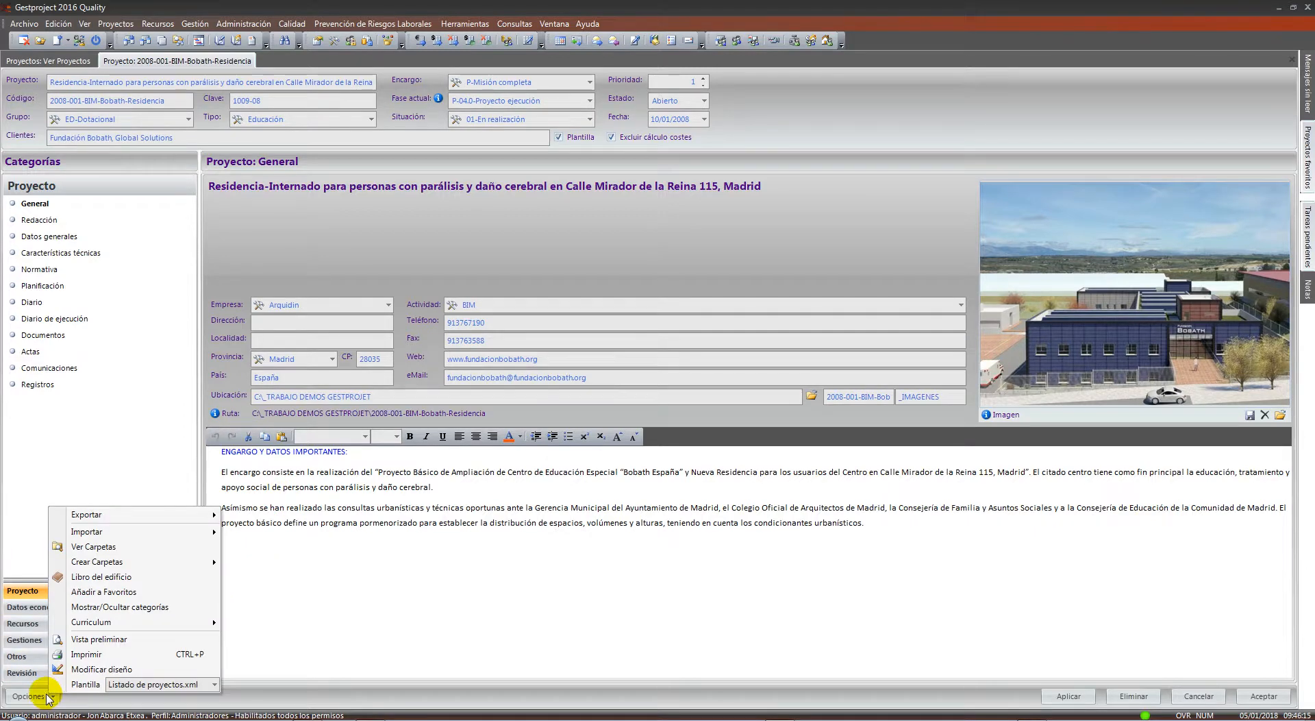
pyautogui.click(94, 547)
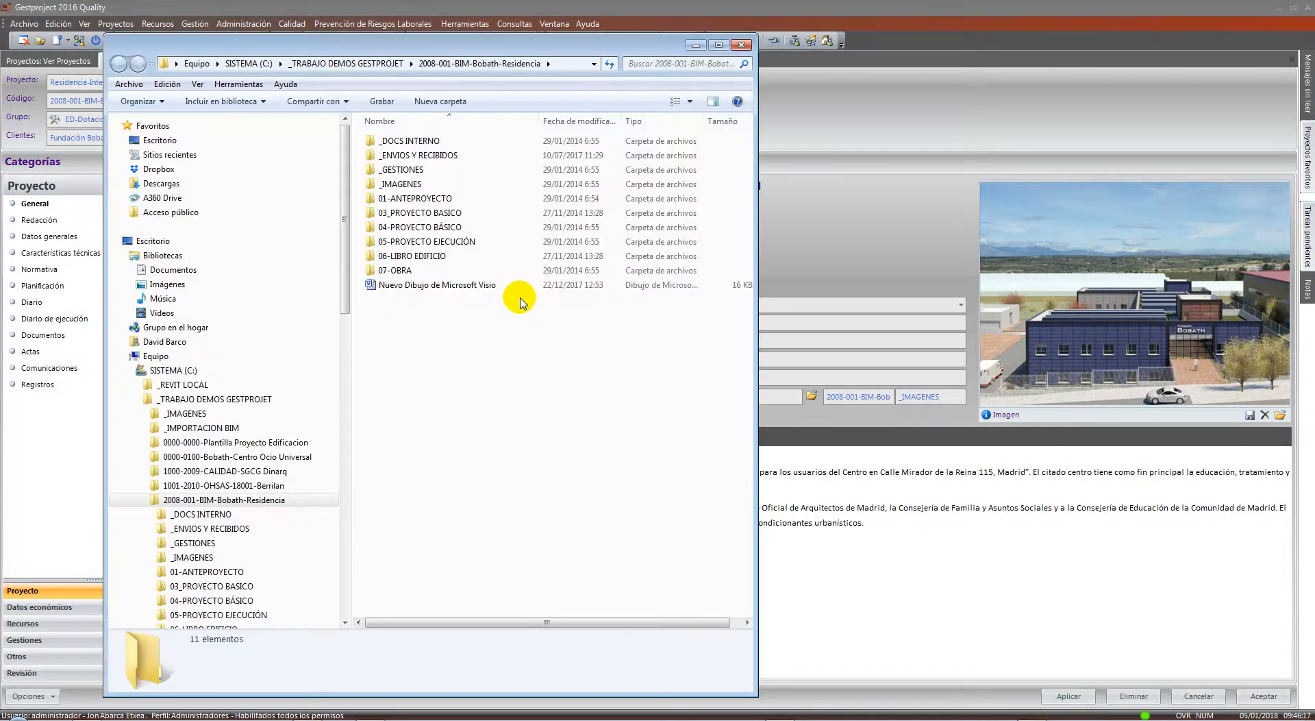
pyautogui.click(429, 271)
pyautogui.keyDown('shift'); pyautogui.click(418, 142); pyautogui.keyUp('shift')
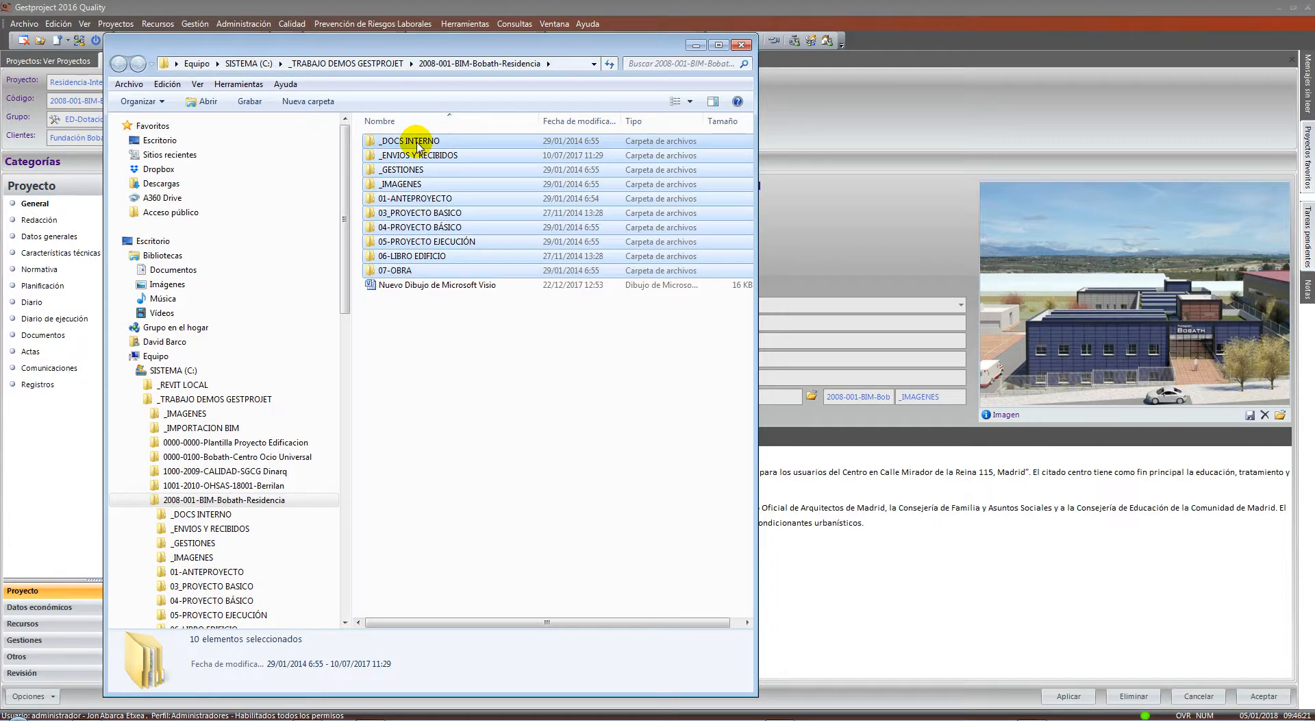
pyautogui.click(749, 46)
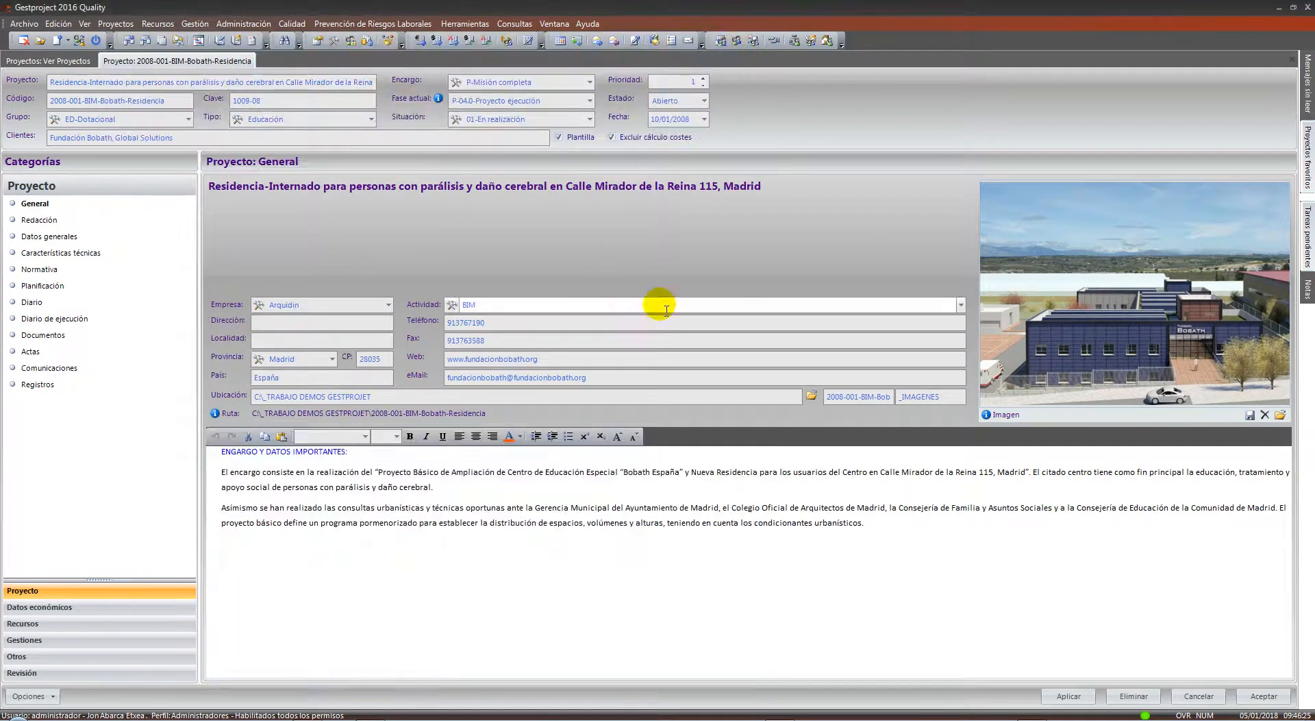
# Show the project's Opciones menu with the Crear Carpetas folder templates submenu
pyautogui.click(29, 695)
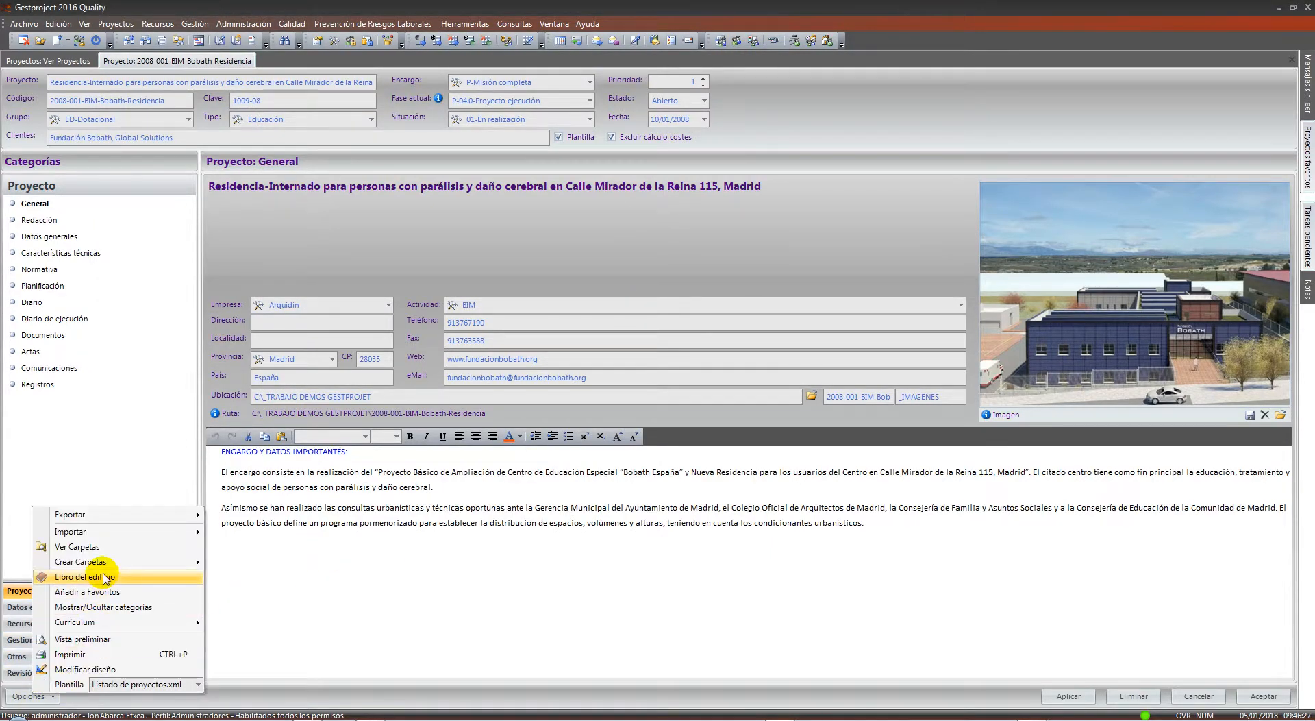
pyautogui.moveTo(103, 567)
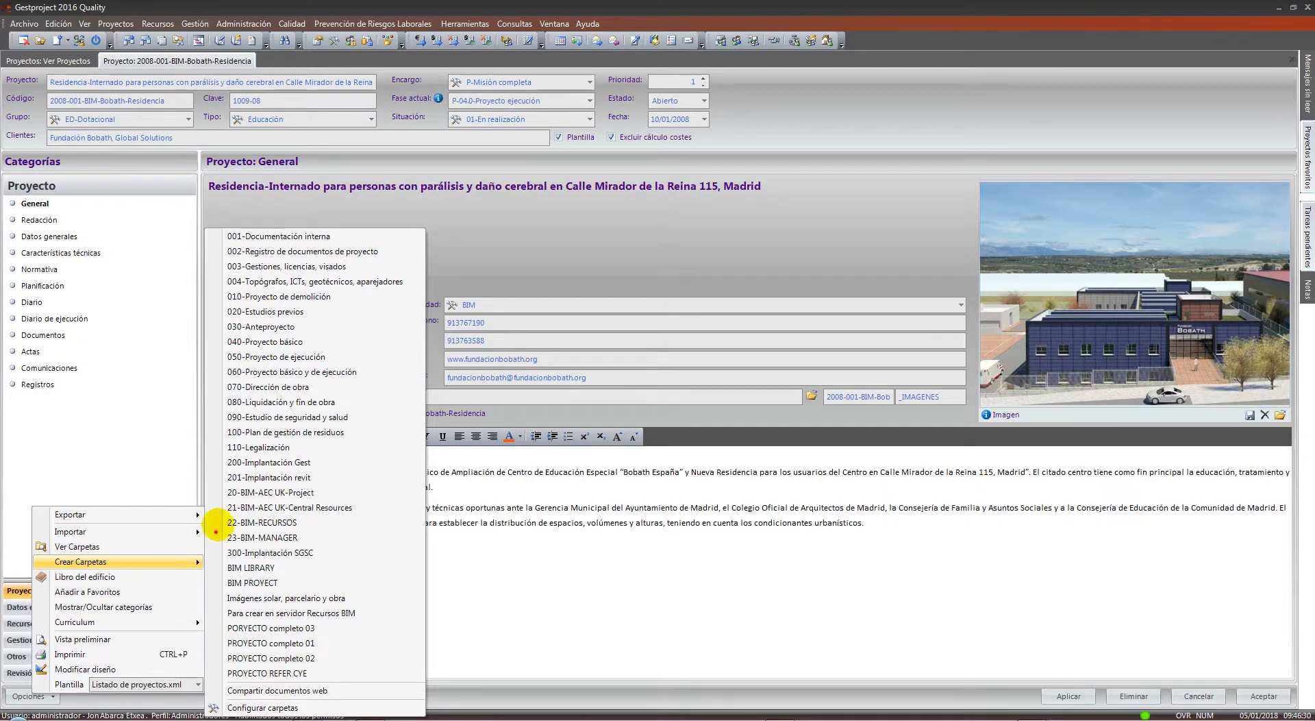
pyautogui.moveTo(216, 231)
pyautogui.mouseDown()
pyautogui.moveTo(329, 562)
pyautogui.moveTo(401, 681)
pyautogui.moveTo(422, 681)
pyautogui.mouseUp()
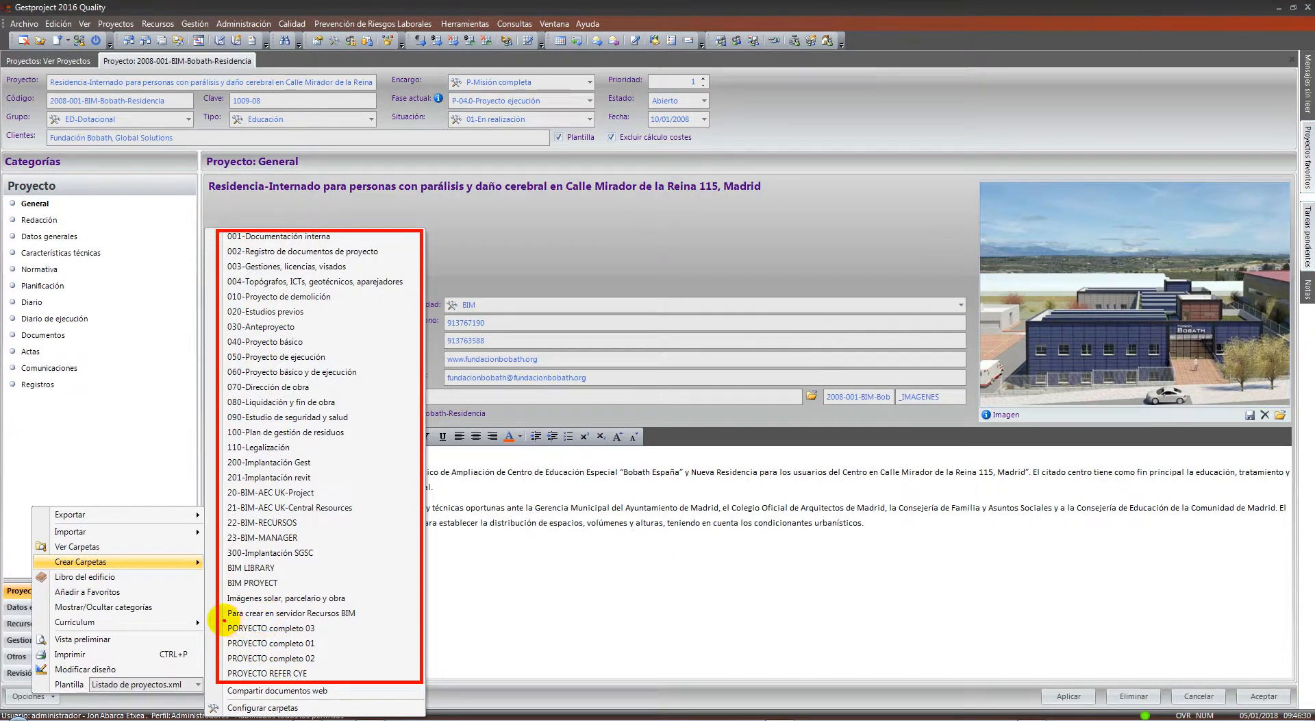
pyautogui.moveTo(224, 620)
pyautogui.mouseDown()
pyautogui.moveTo(331, 671)
pyautogui.moveTo(317, 663)
pyautogui.mouseUp()
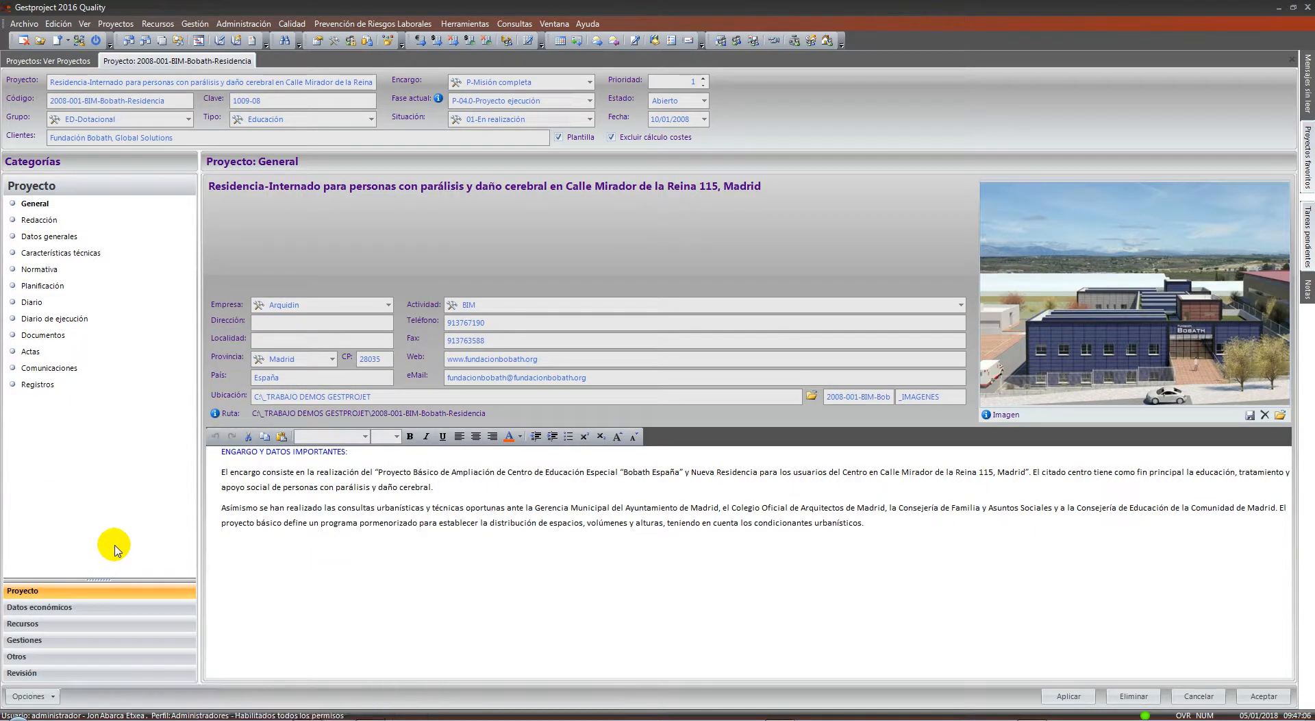
pyautogui.click(52, 696)
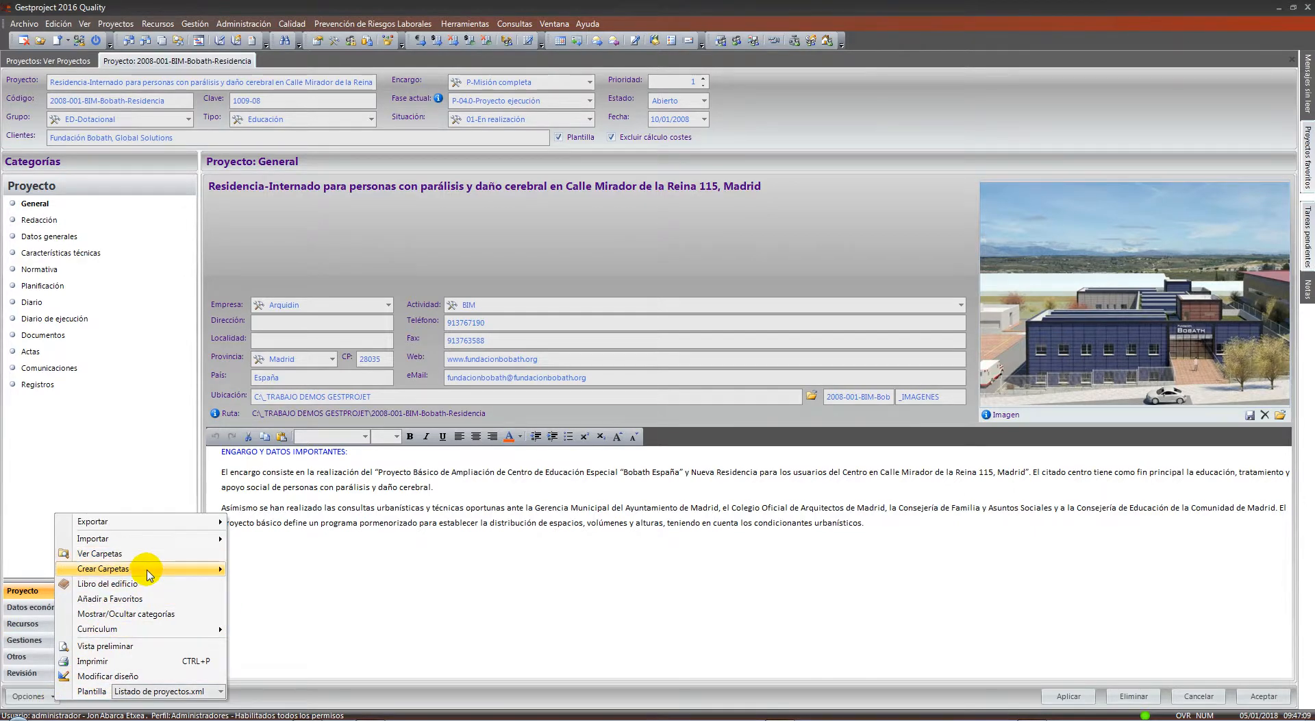
# Open the Proyecto > Carpetas folder templates and inspect _DOCS INTERNOS, cancelling a folder import
pyautogui.moveTo(142, 568)
pyautogui.click(308, 707)
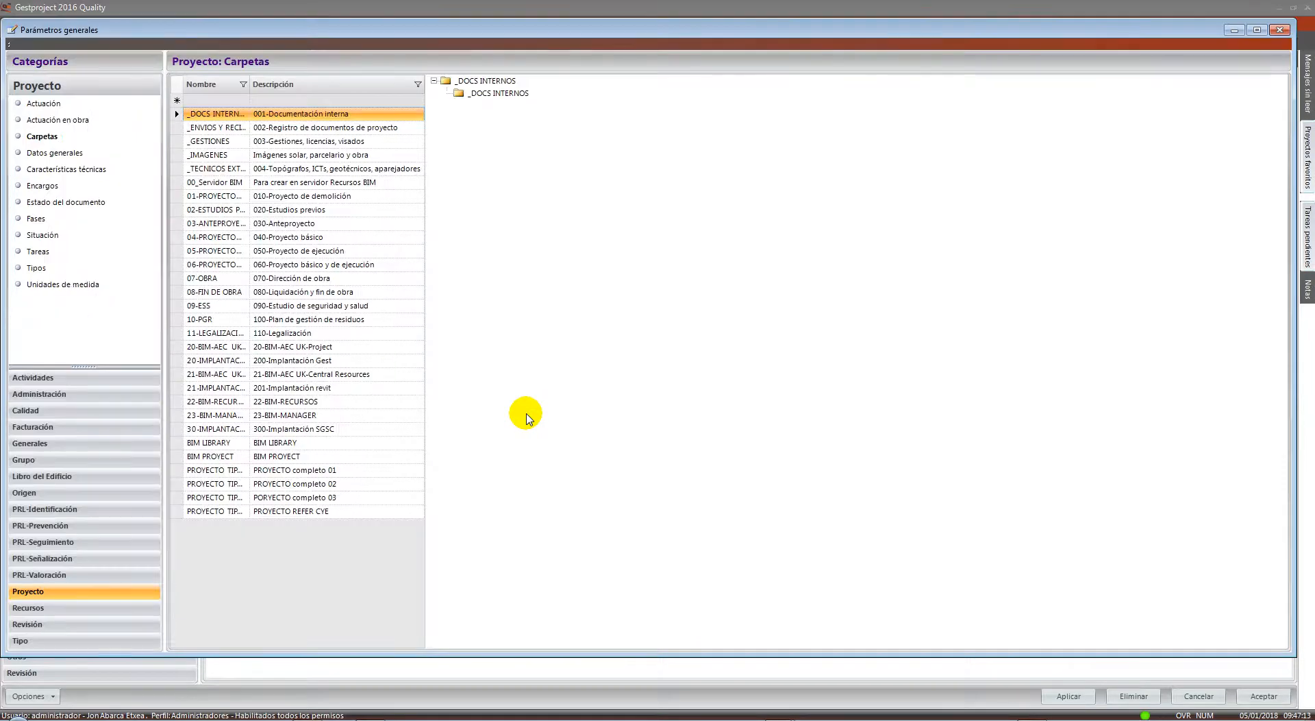
pyautogui.click(470, 81)
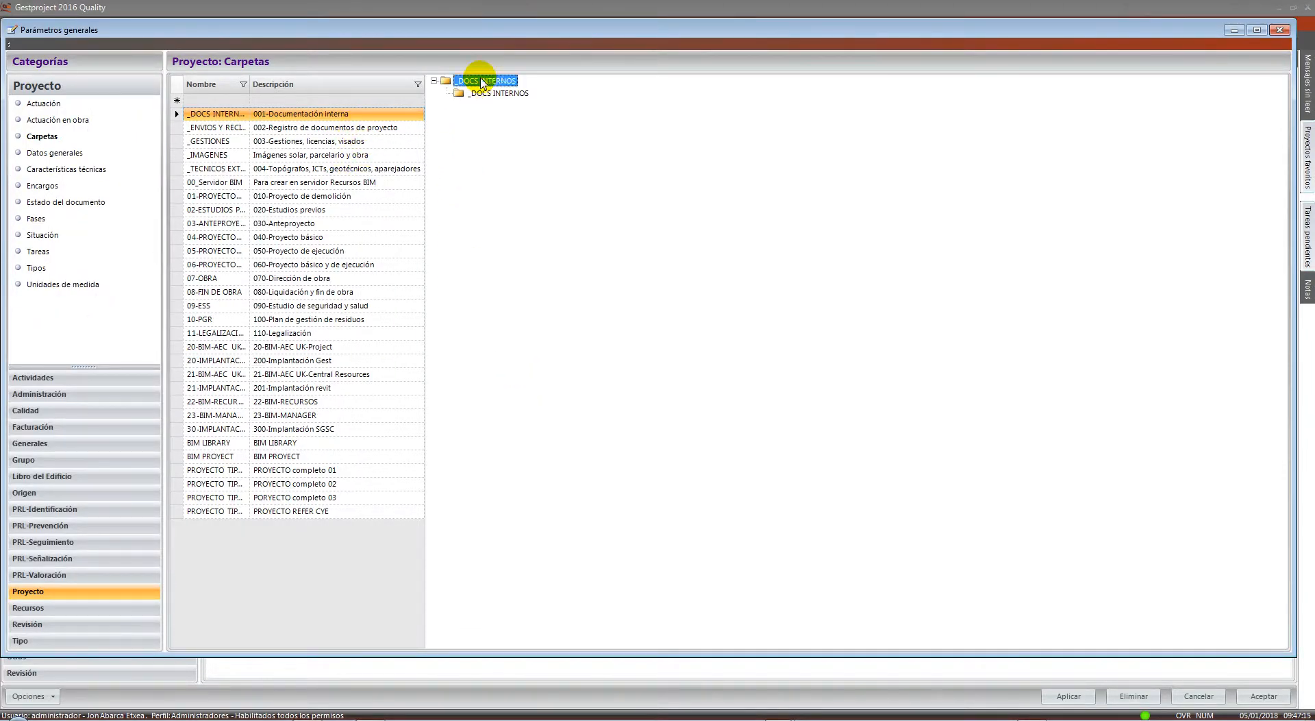
pyautogui.rightClick(470, 81)
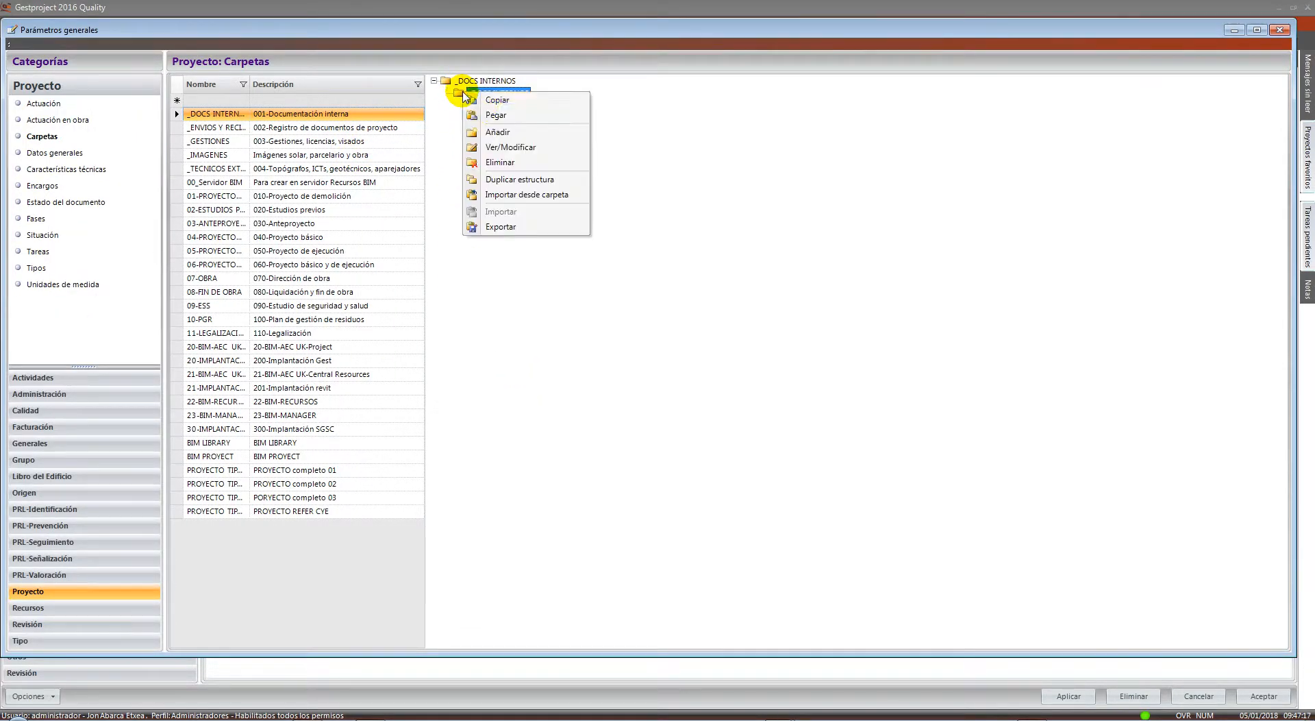
pyautogui.click(530, 181)
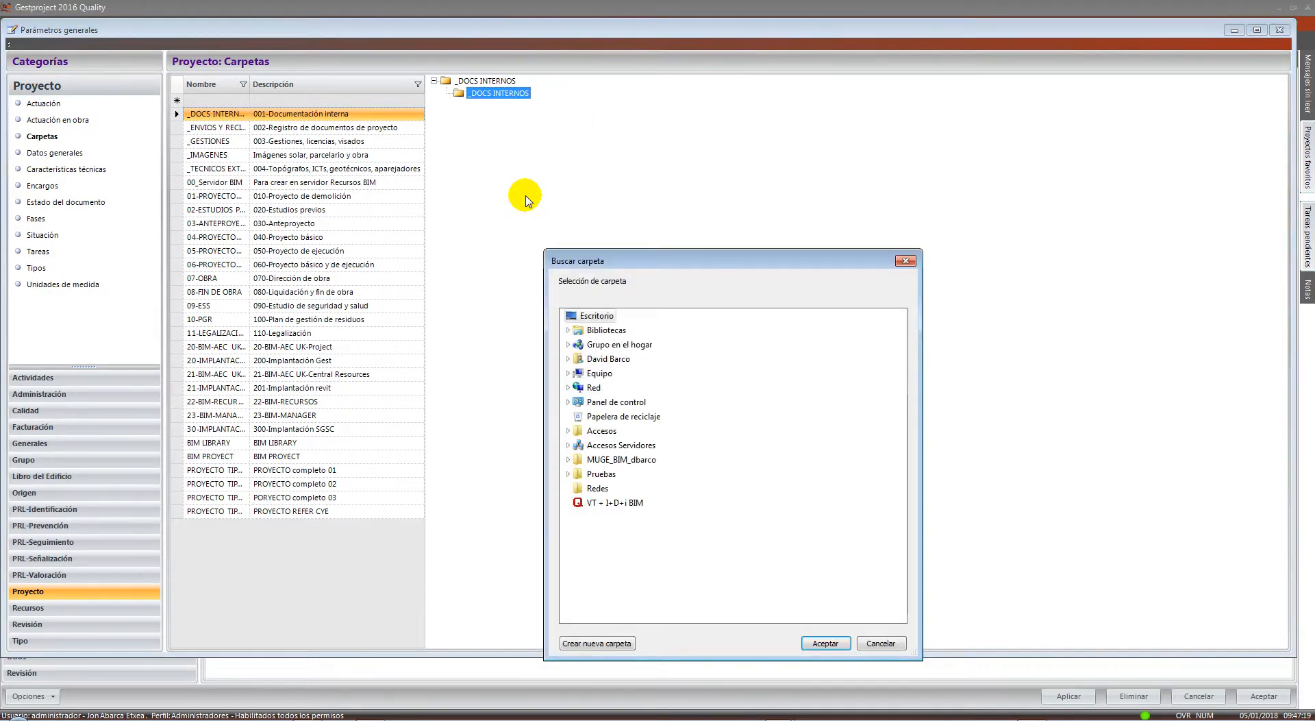
pyautogui.click(879, 643)
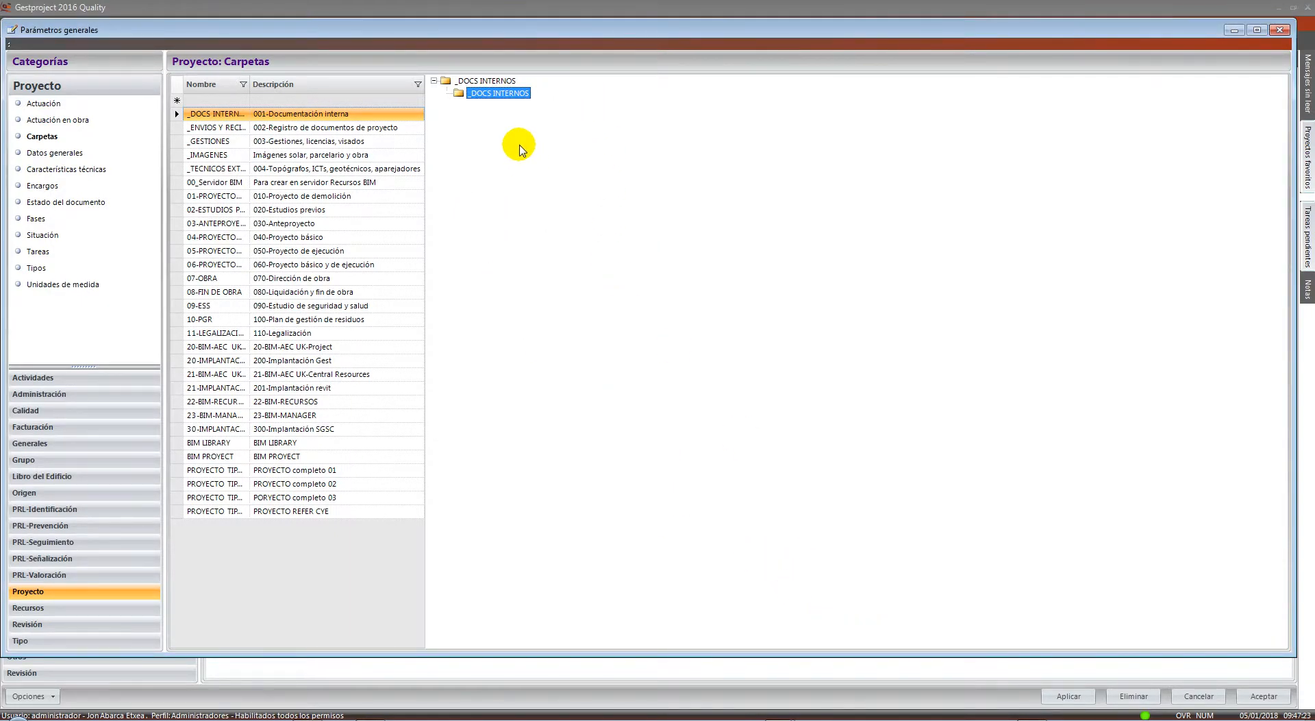
# Close the Parámetros generales window to return to the project form
pyautogui.moveTo(455, 109)
pyautogui.mouseDown()
pyautogui.moveTo(685, 325)
pyautogui.moveTo(654, 493)
pyautogui.moveTo(658, 435)
pyautogui.mouseUp()
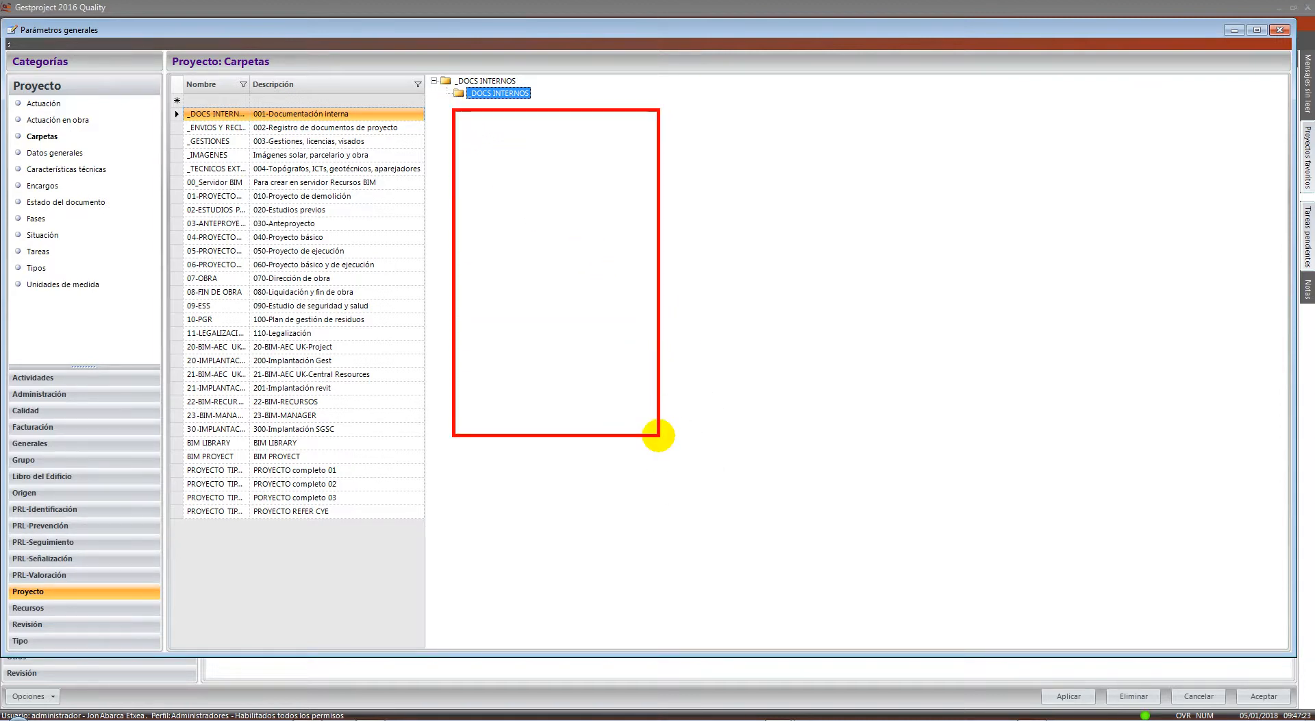
pyautogui.press('Escape')
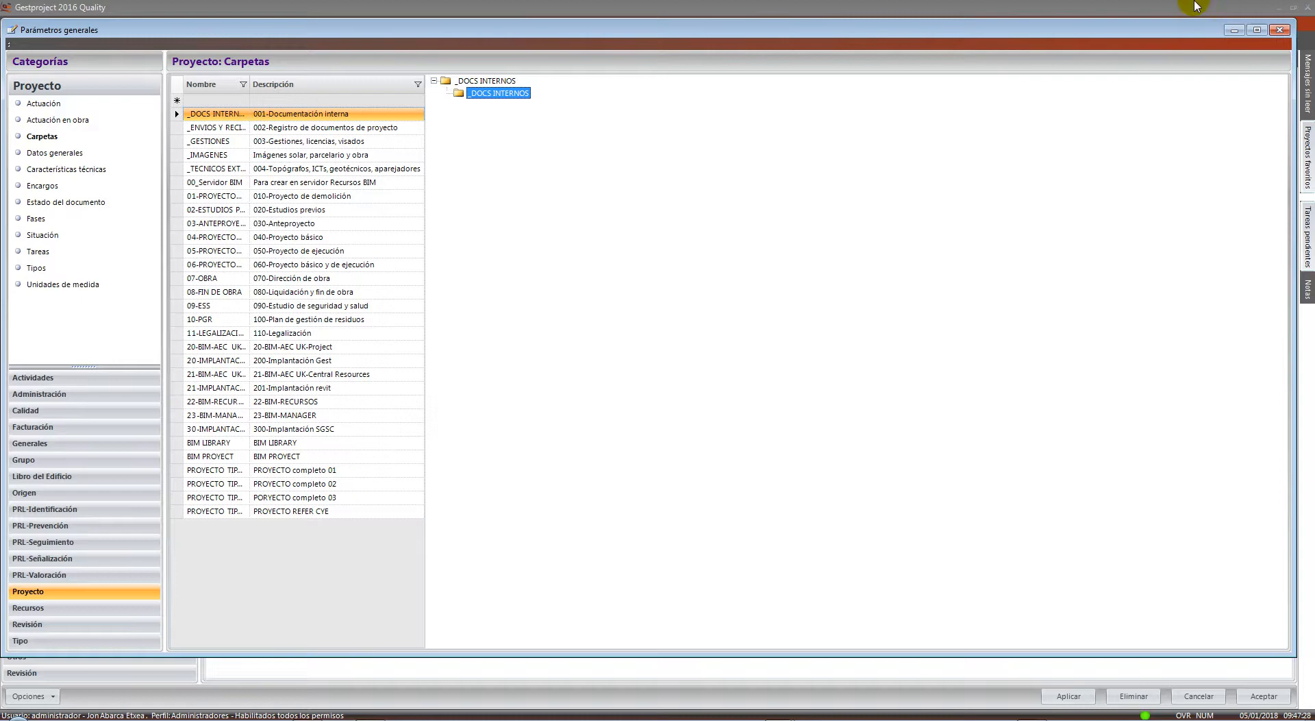
pyautogui.click(1278, 30)
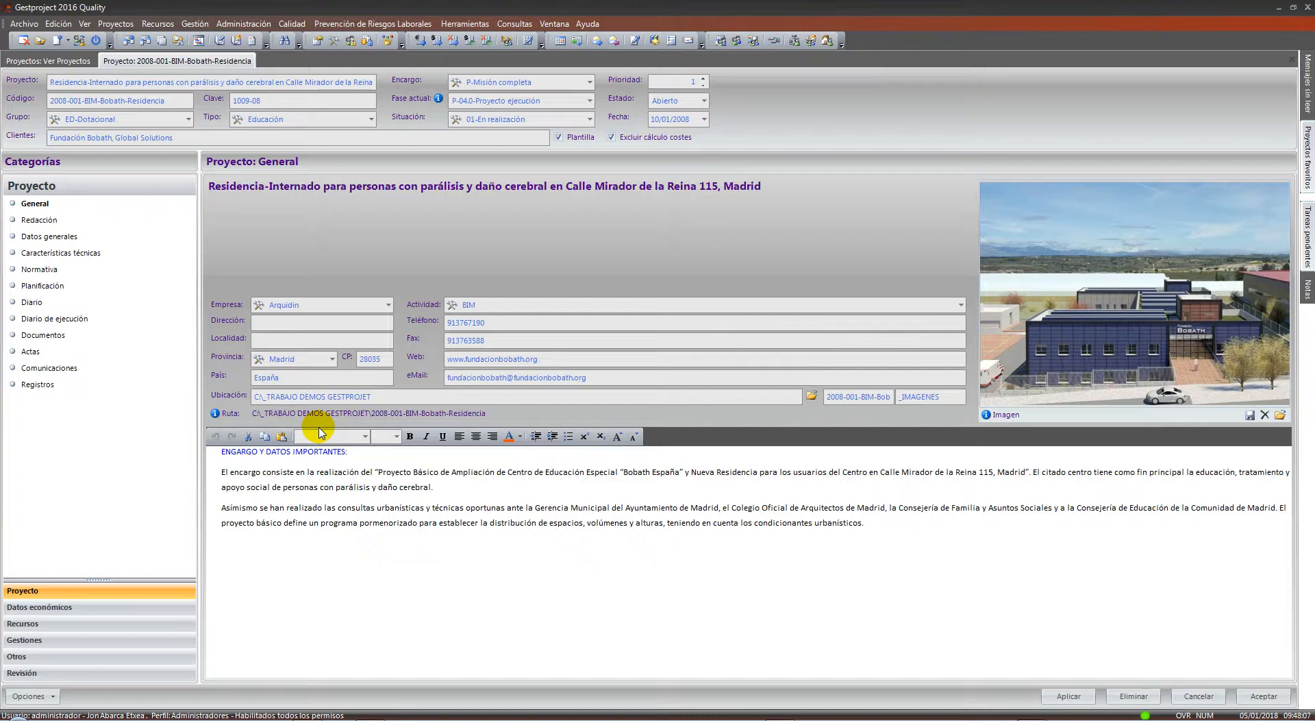
pyautogui.click(53, 697)
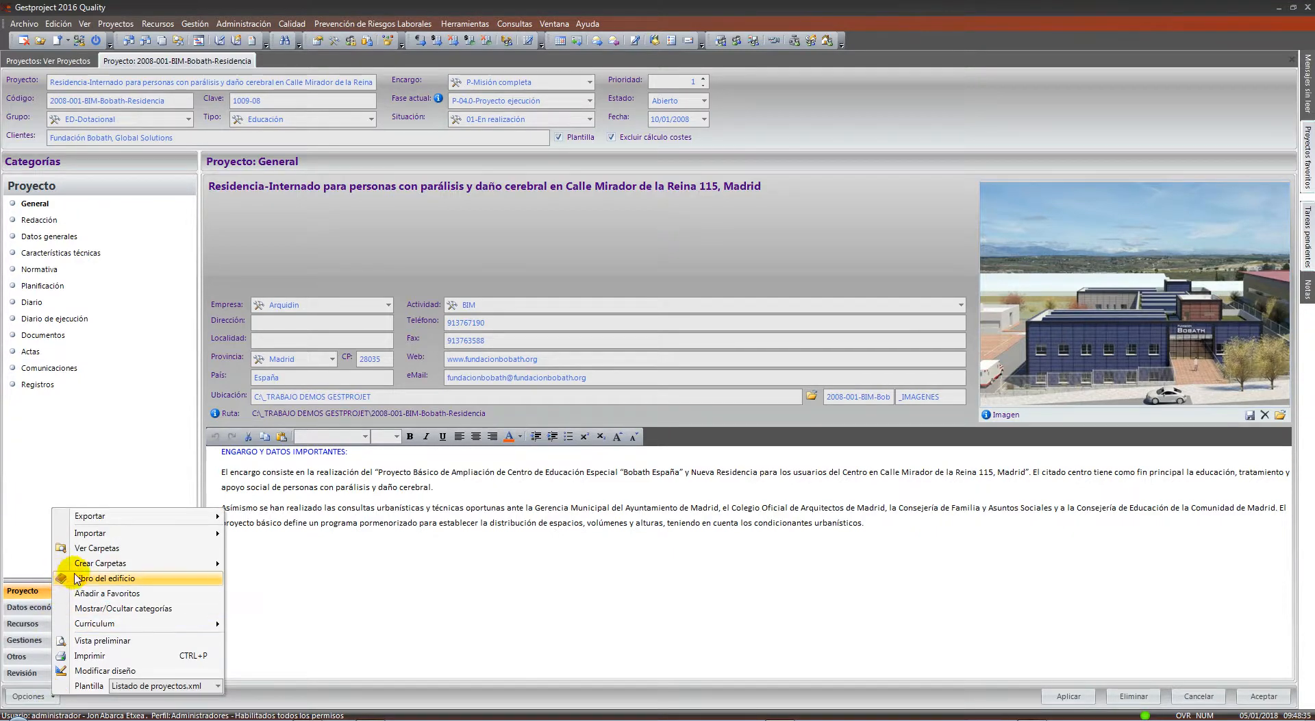
pyautogui.moveTo(94, 567)
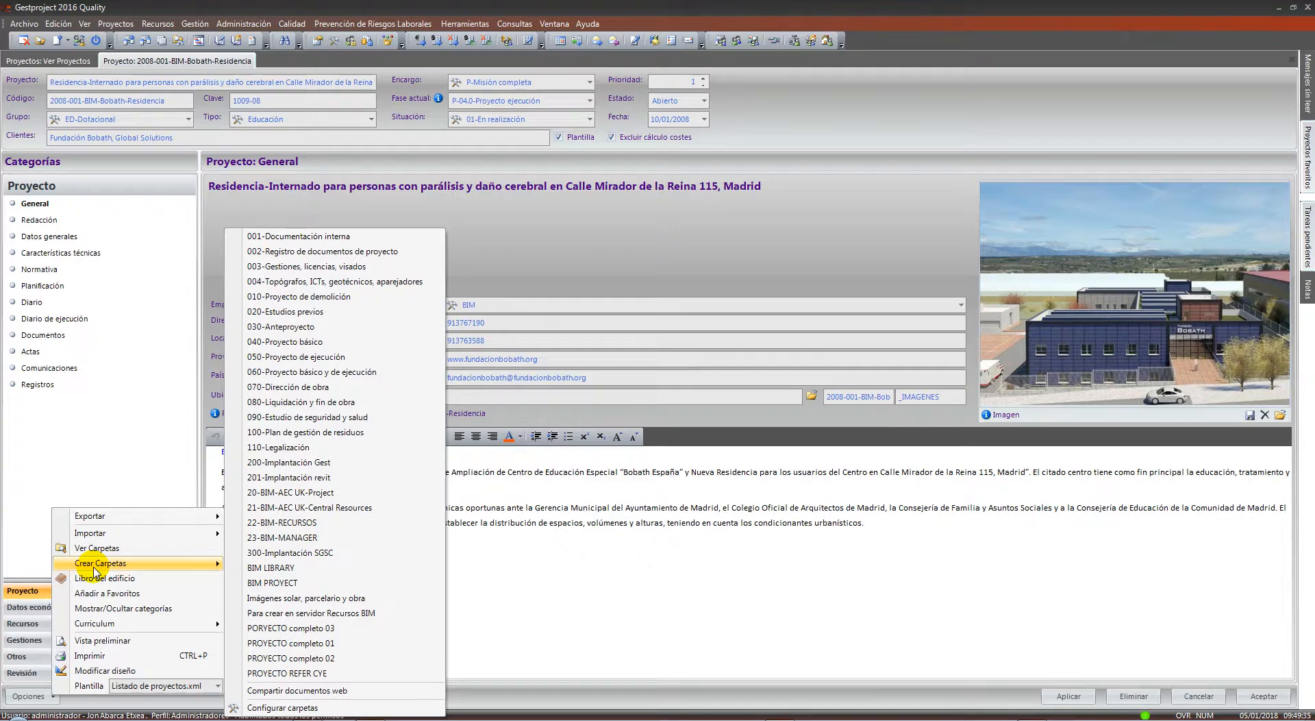
pyautogui.click(526, 489)
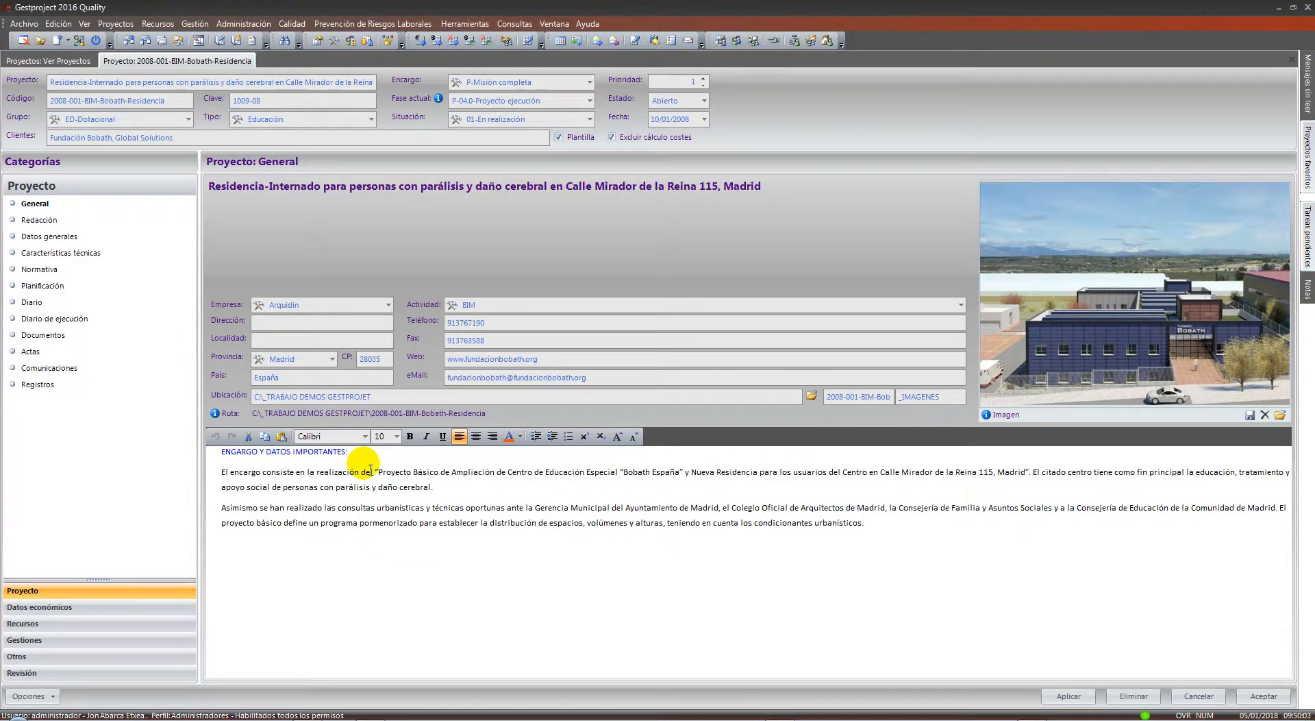
# Select the project code, then browse the Administración and Prevención de Riesgos Laborales menus
pyautogui.moveTo(175, 100); pyautogui.dragTo(30, 97)
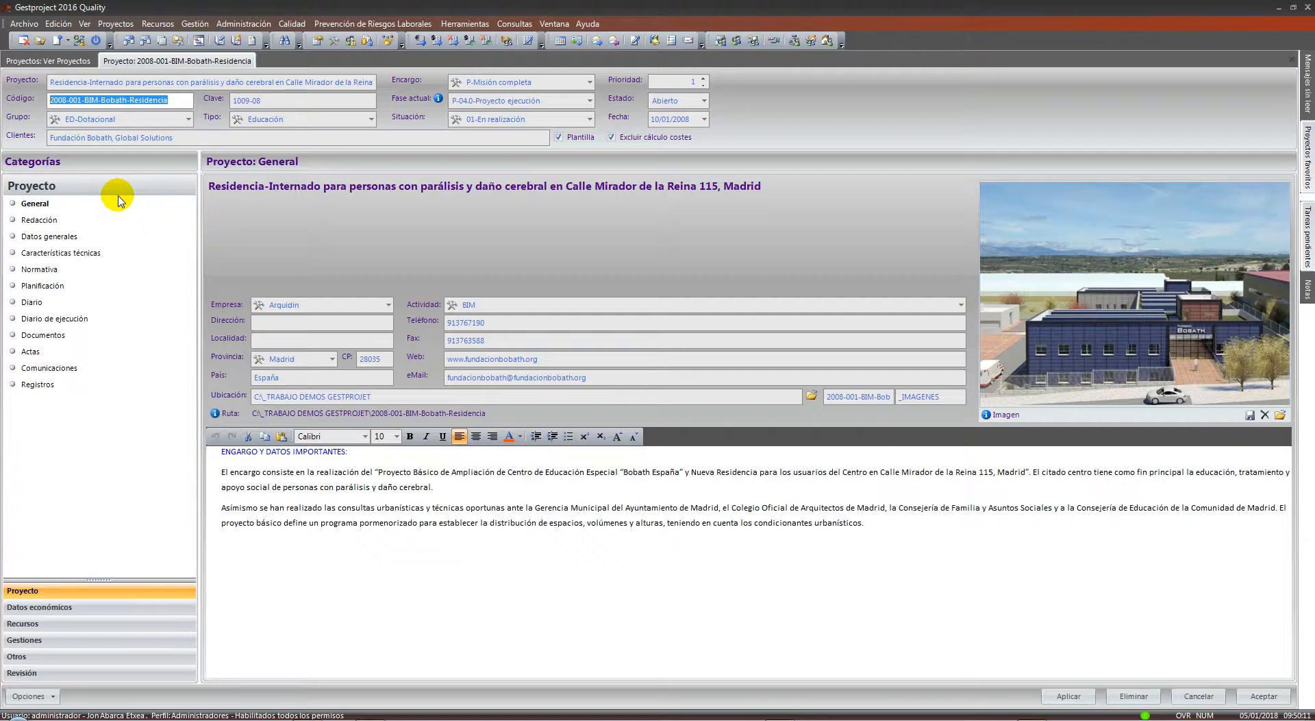
pyautogui.click(243, 23)
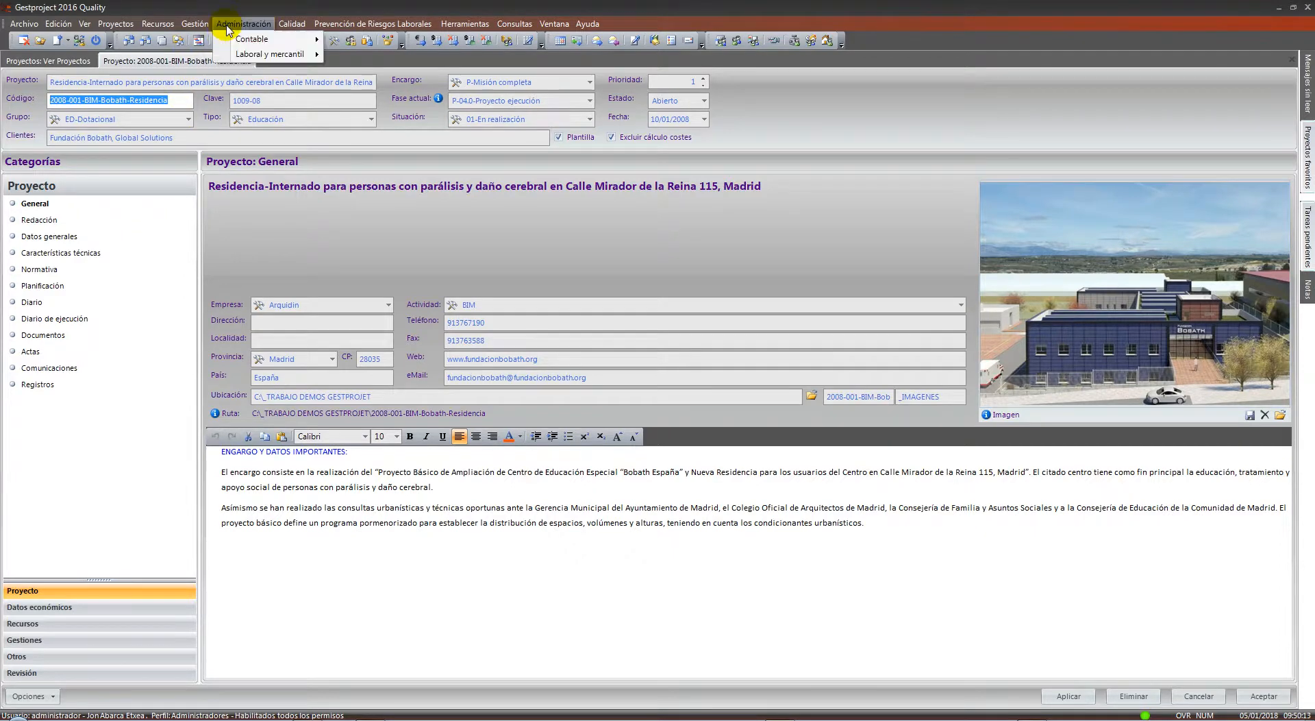
pyautogui.moveTo(299, 38)
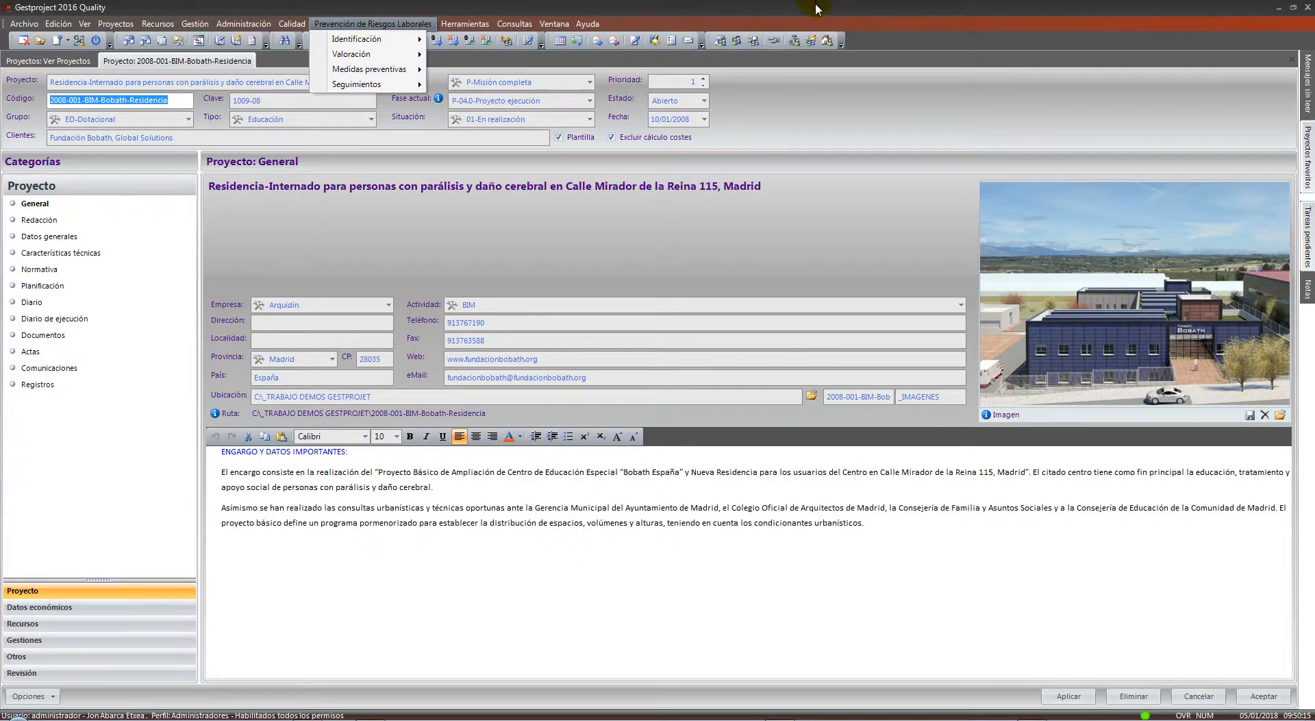
pyautogui.click(937, 41)
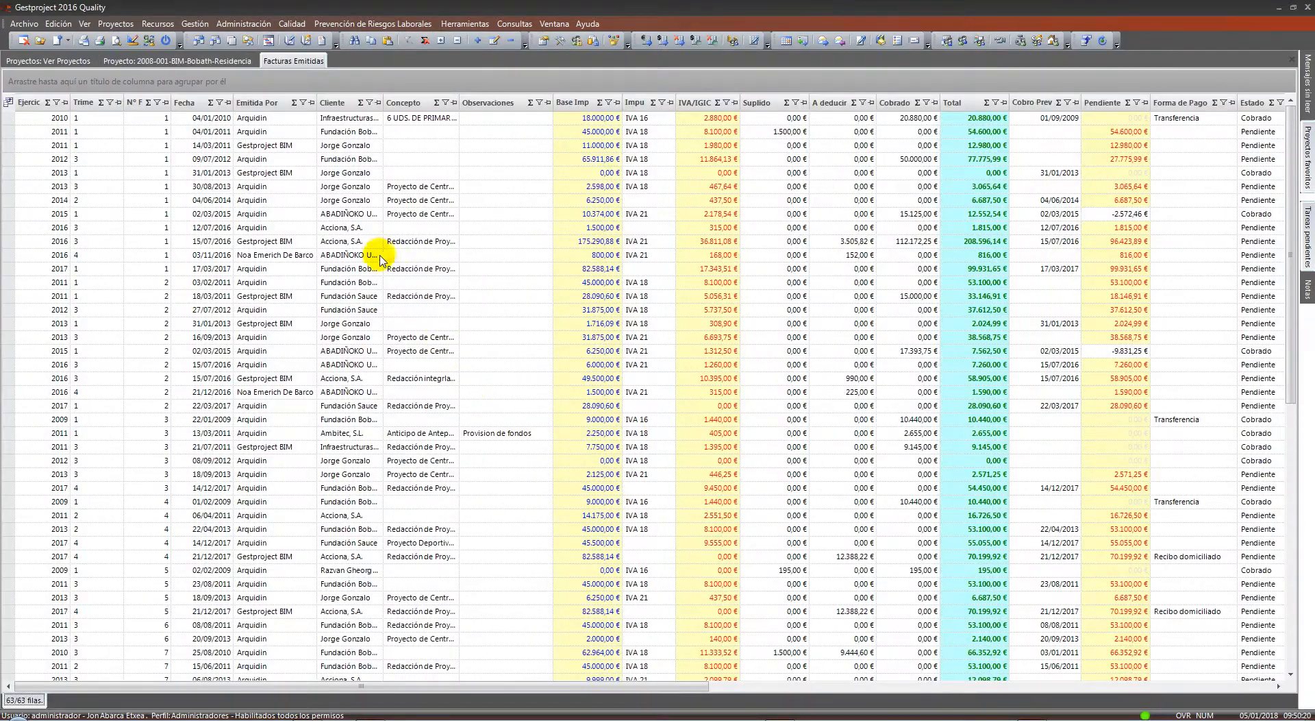
# Add a new issued invoice from an invoice row and move to its client field
pyautogui.rightClick(381, 260)
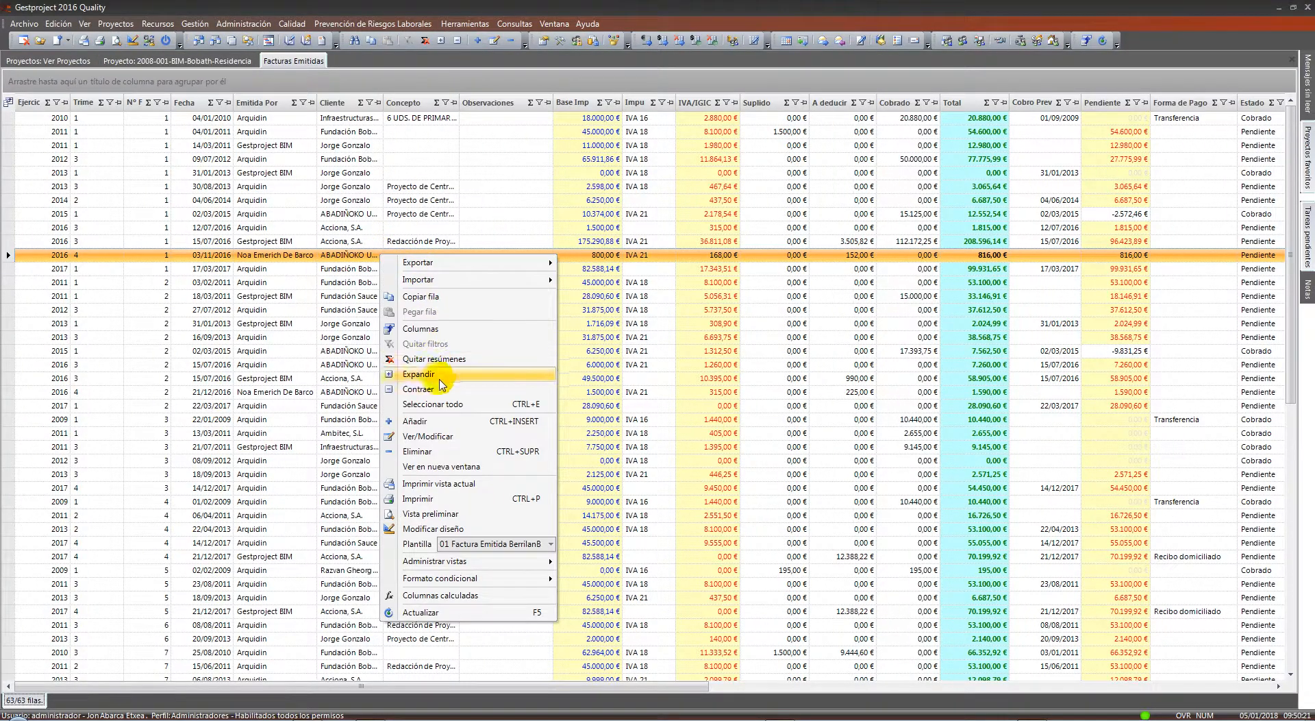
pyautogui.click(428, 423)
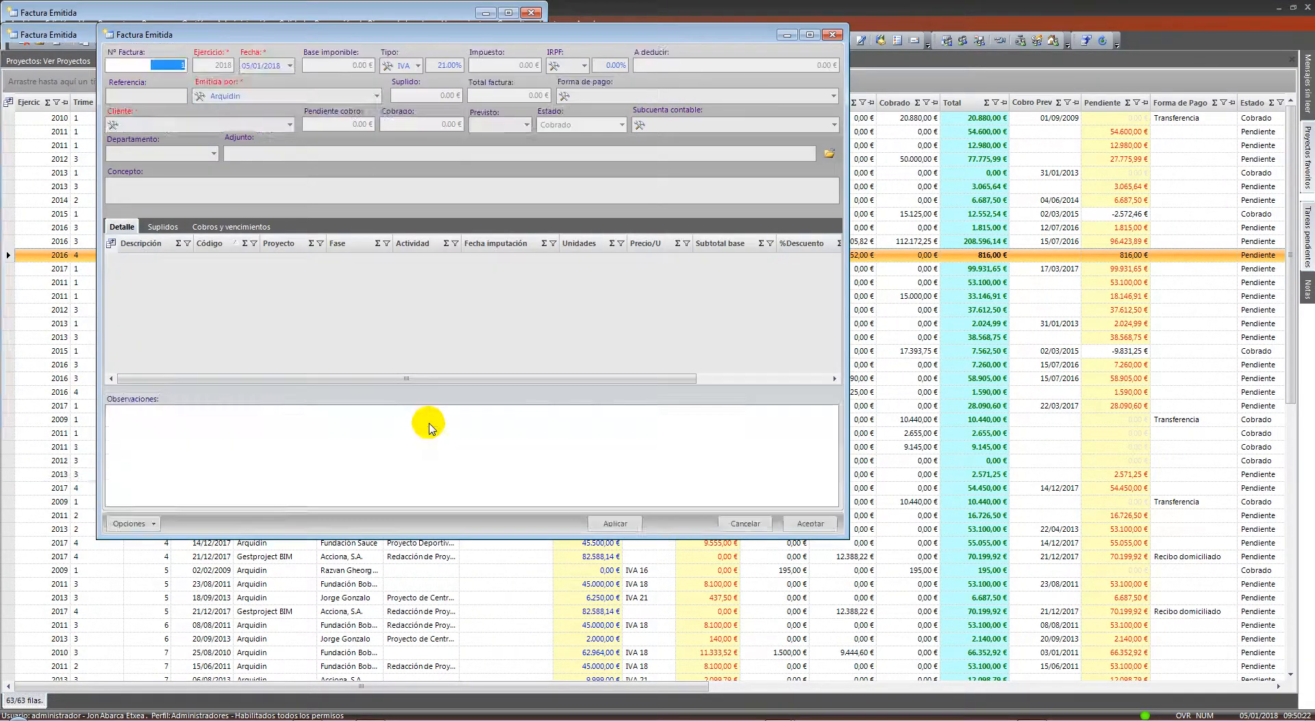
pyautogui.moveTo(355, 34); pyautogui.dragTo(571, 65)
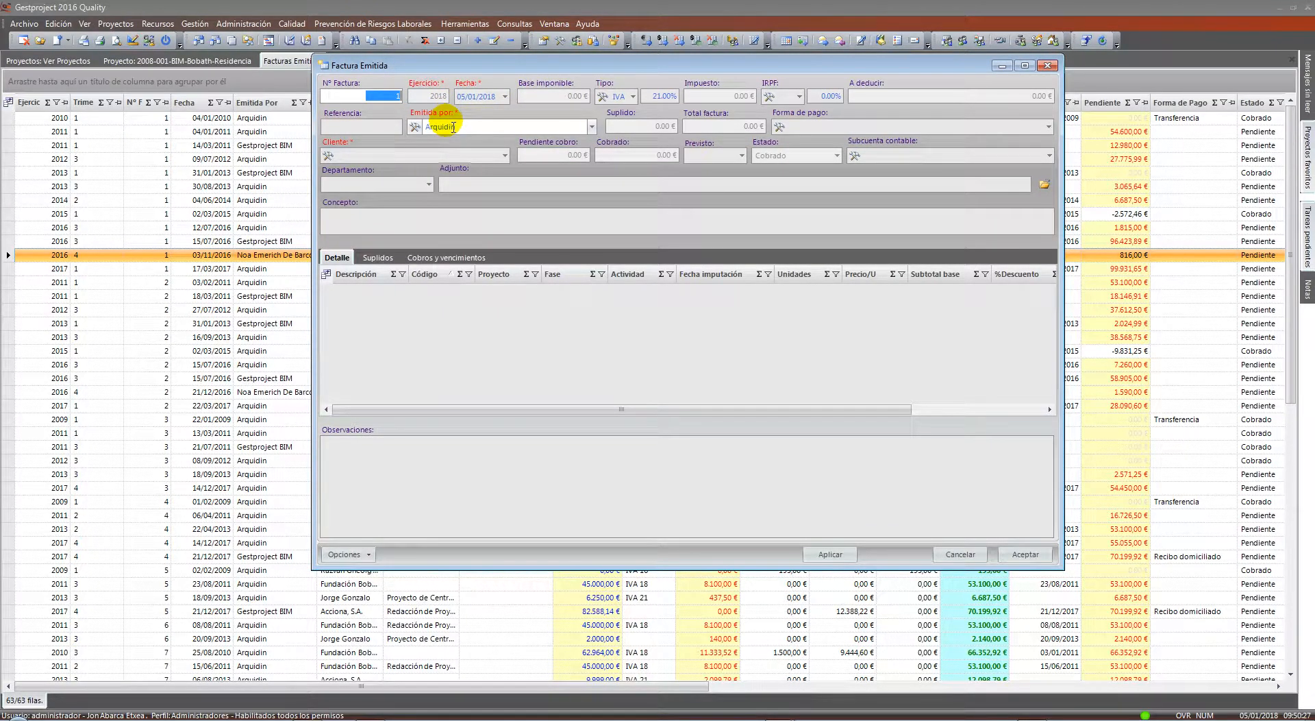
pyautogui.click(375, 159)
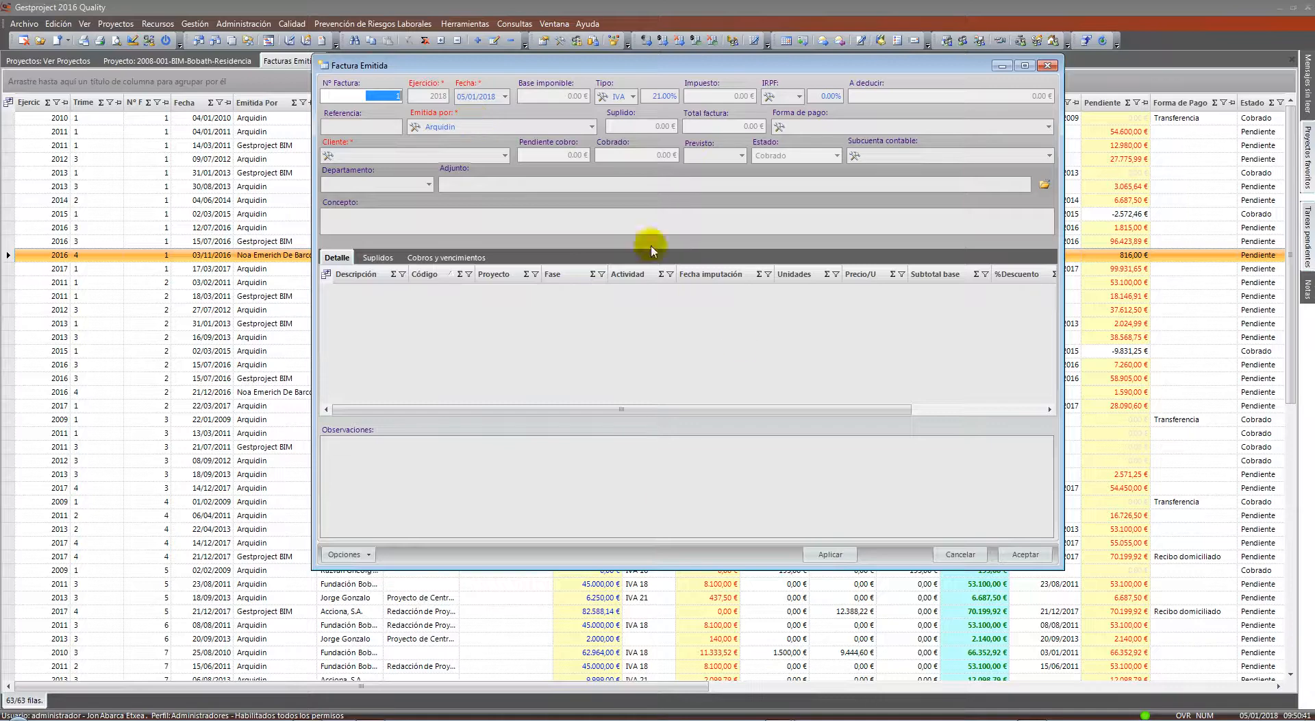
# Cancel the invoice without saving and switch back to the Bobath Residencia project form
pyautogui.click(962, 555)
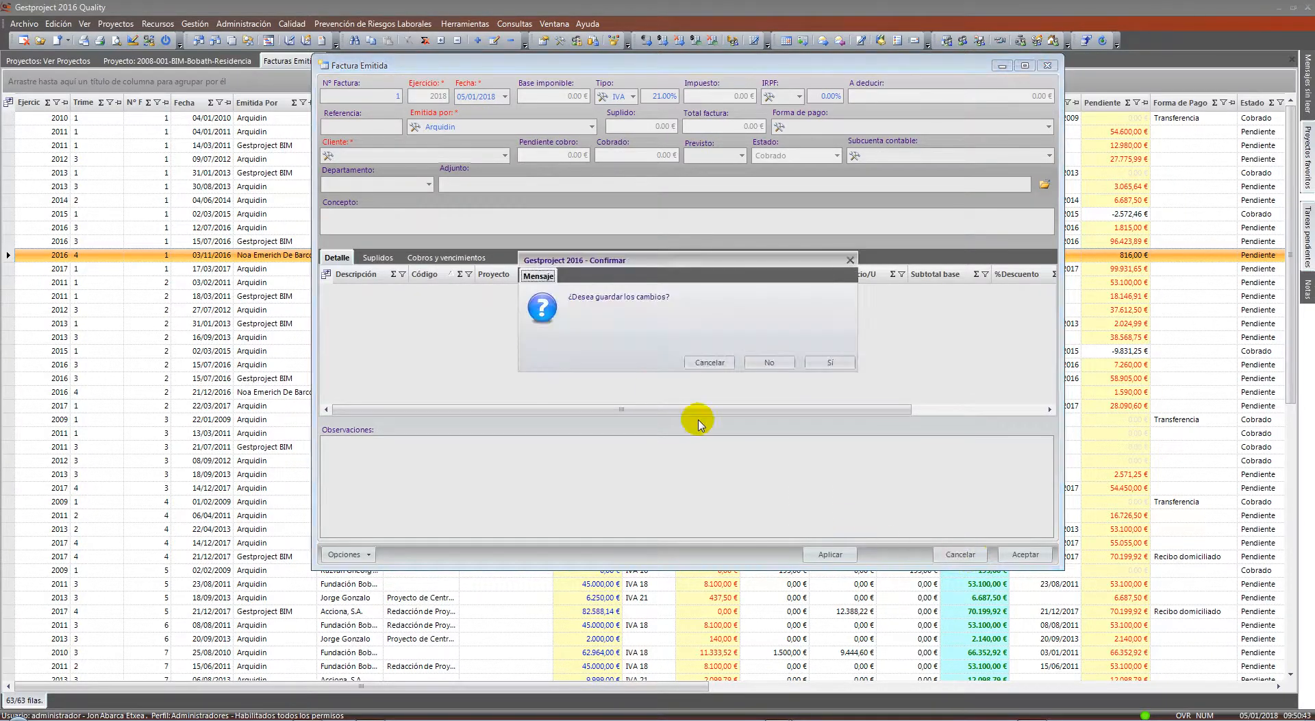
pyautogui.click(764, 363)
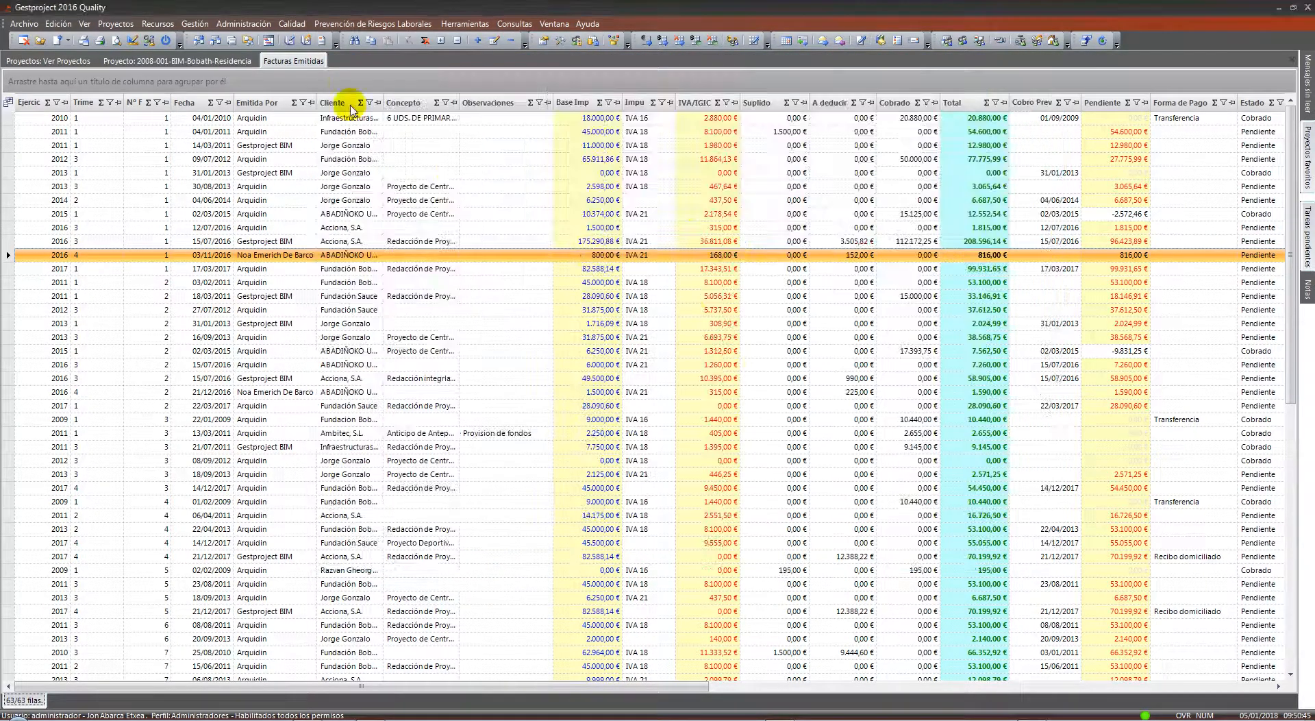
pyautogui.rightClick(304, 61)
pyautogui.click(230, 57)
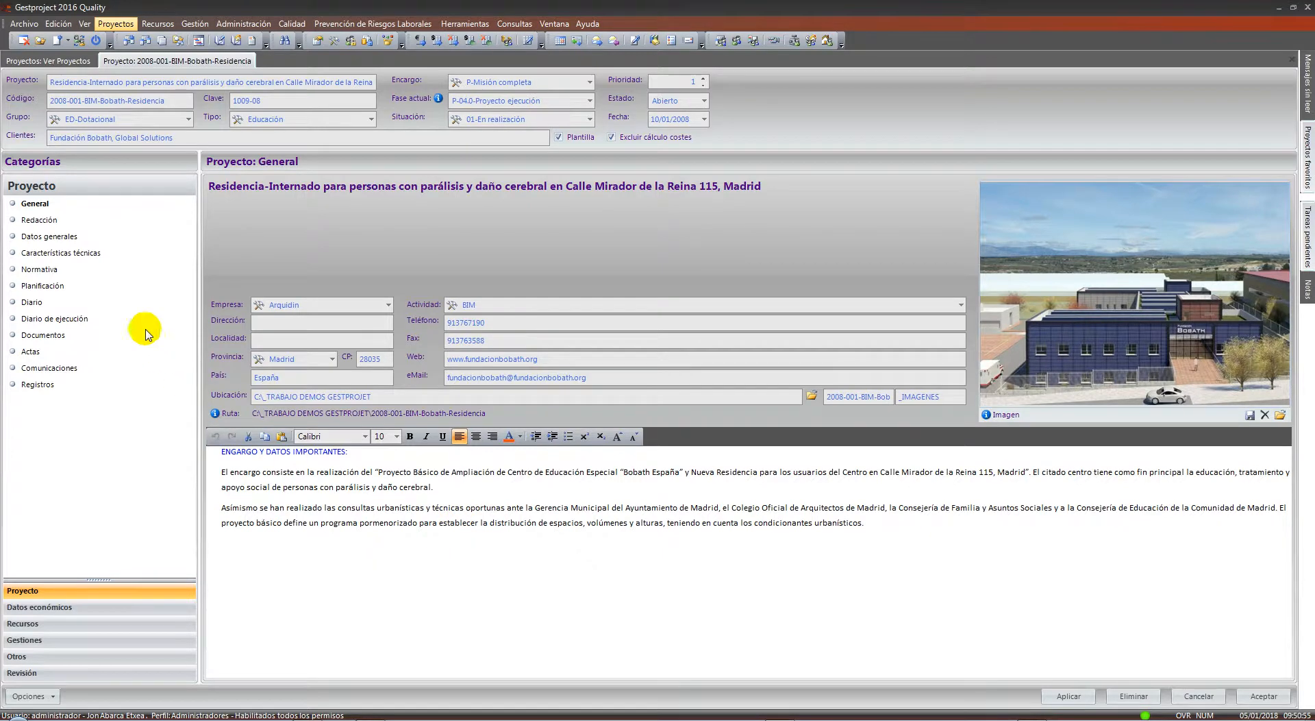
pyautogui.click(55, 221)
pyautogui.click(45, 208)
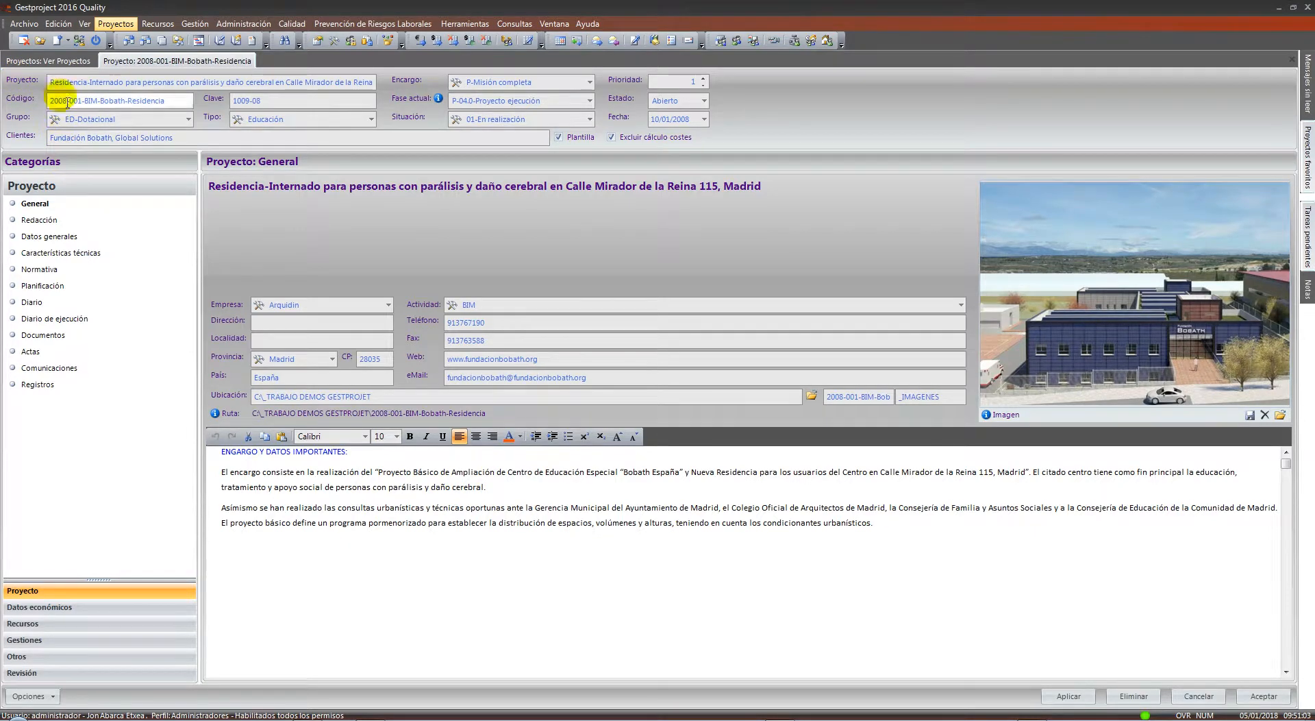
pyautogui.doubleClick(287, 82)
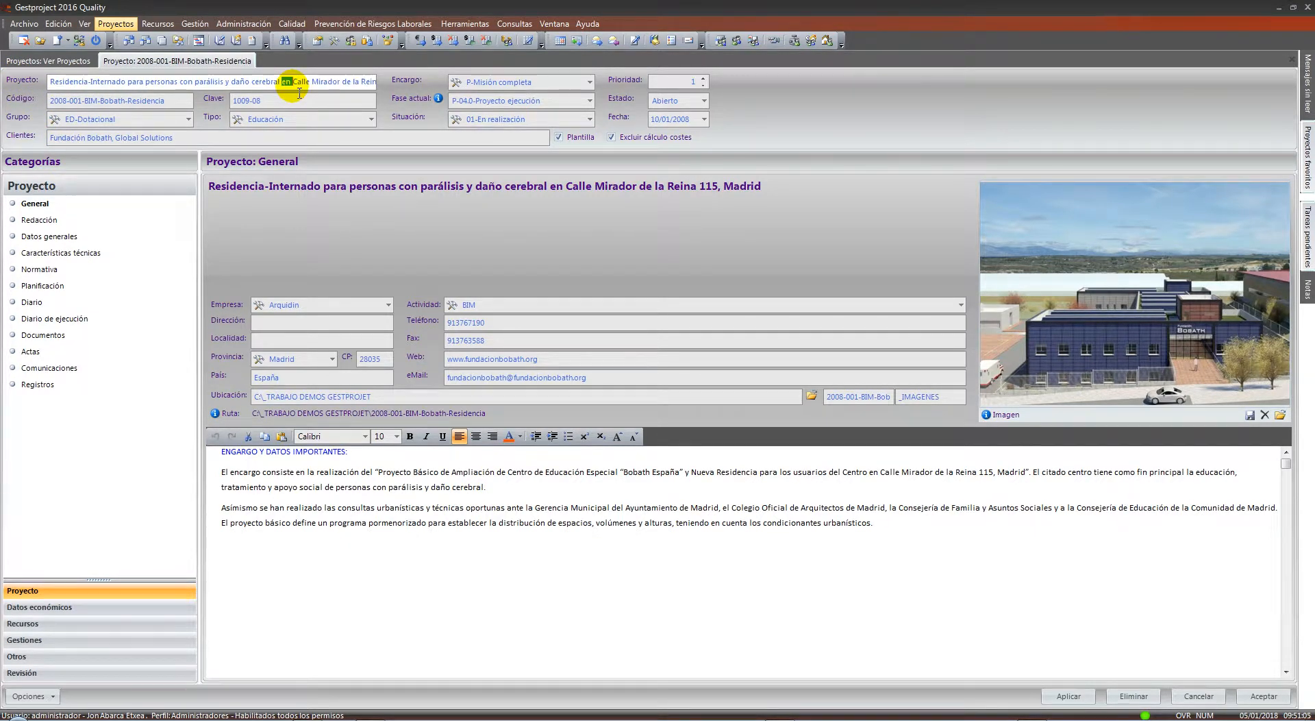
pyautogui.click(173, 100)
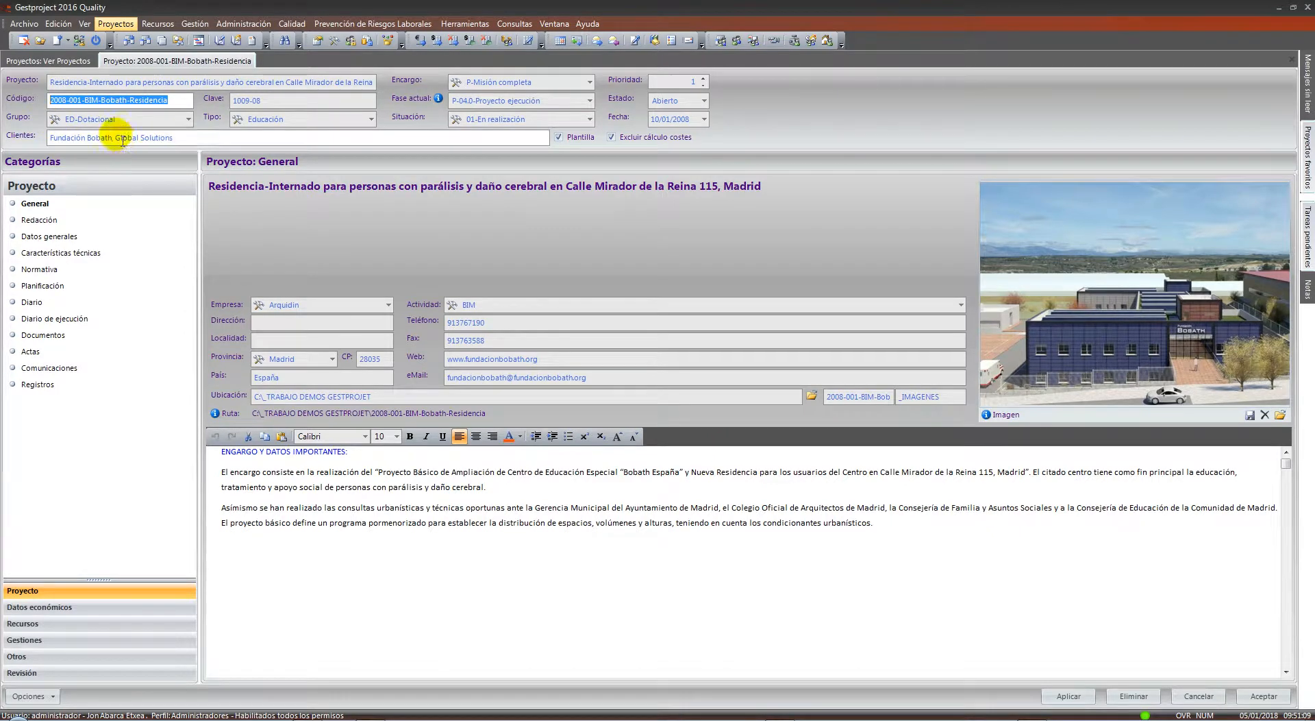
pyautogui.click(189, 120)
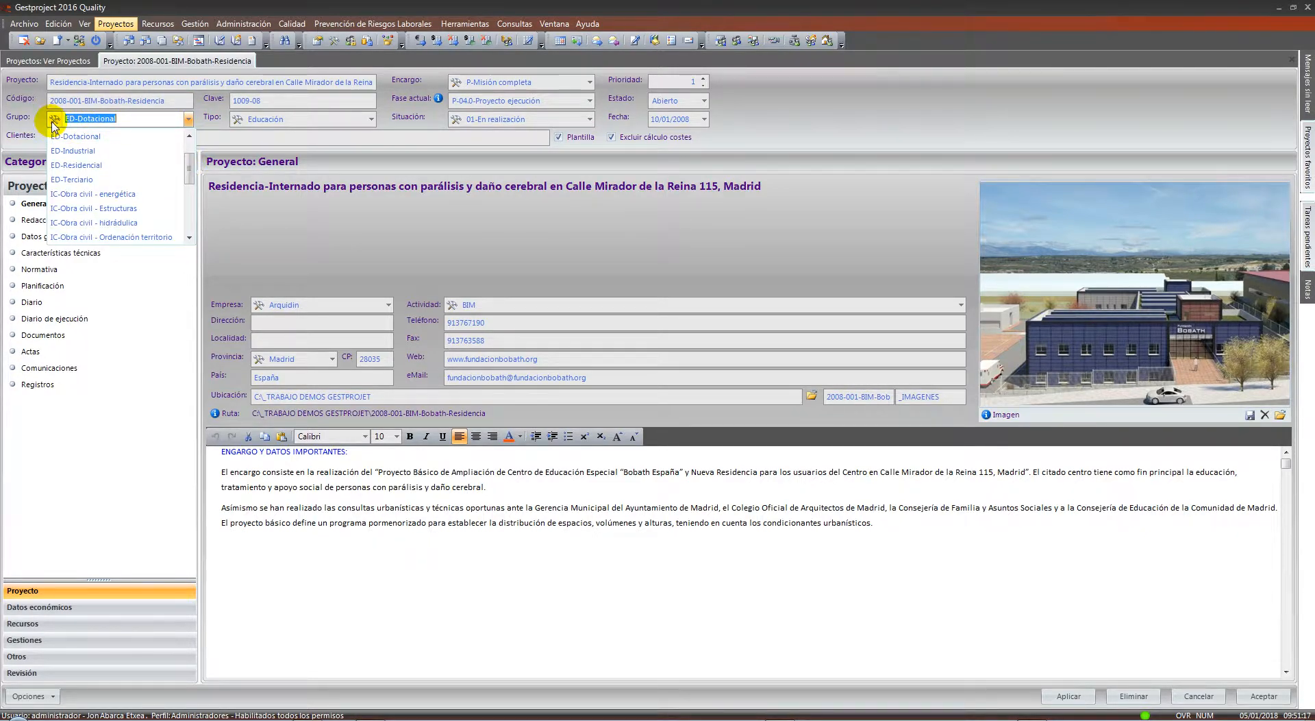
pyautogui.click(182, 119)
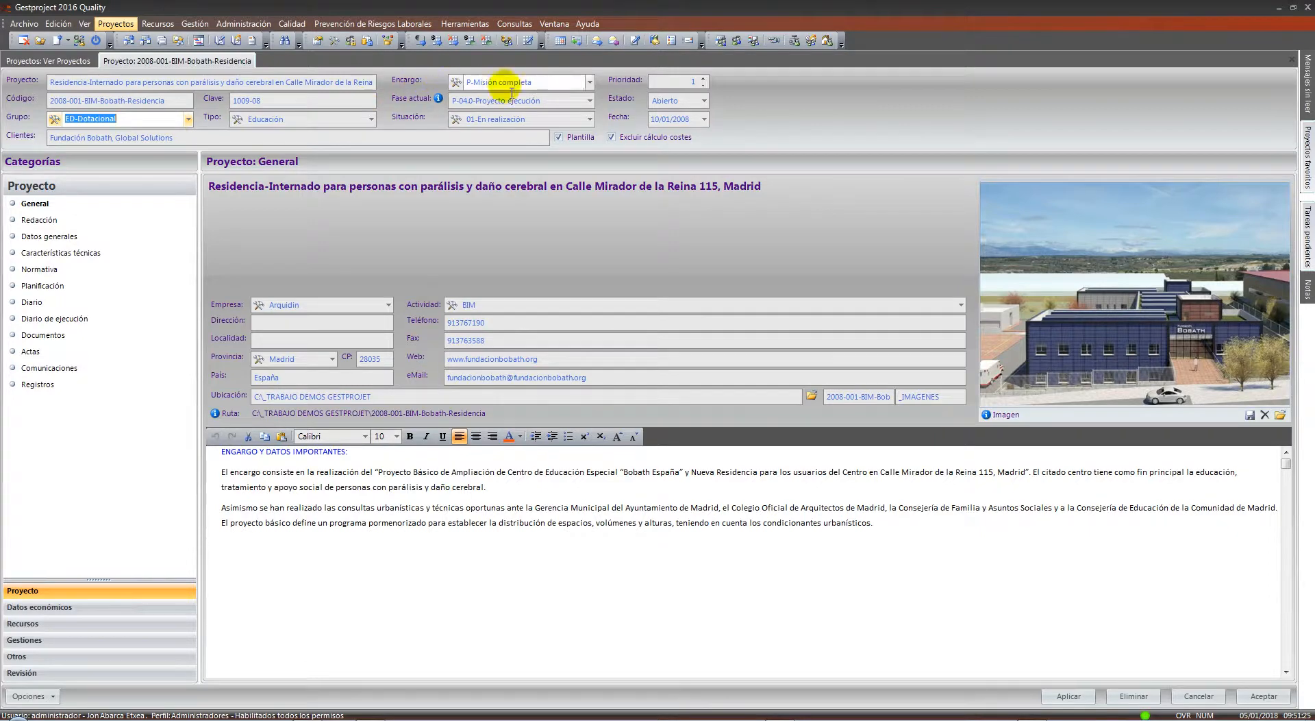
pyautogui.click(589, 82)
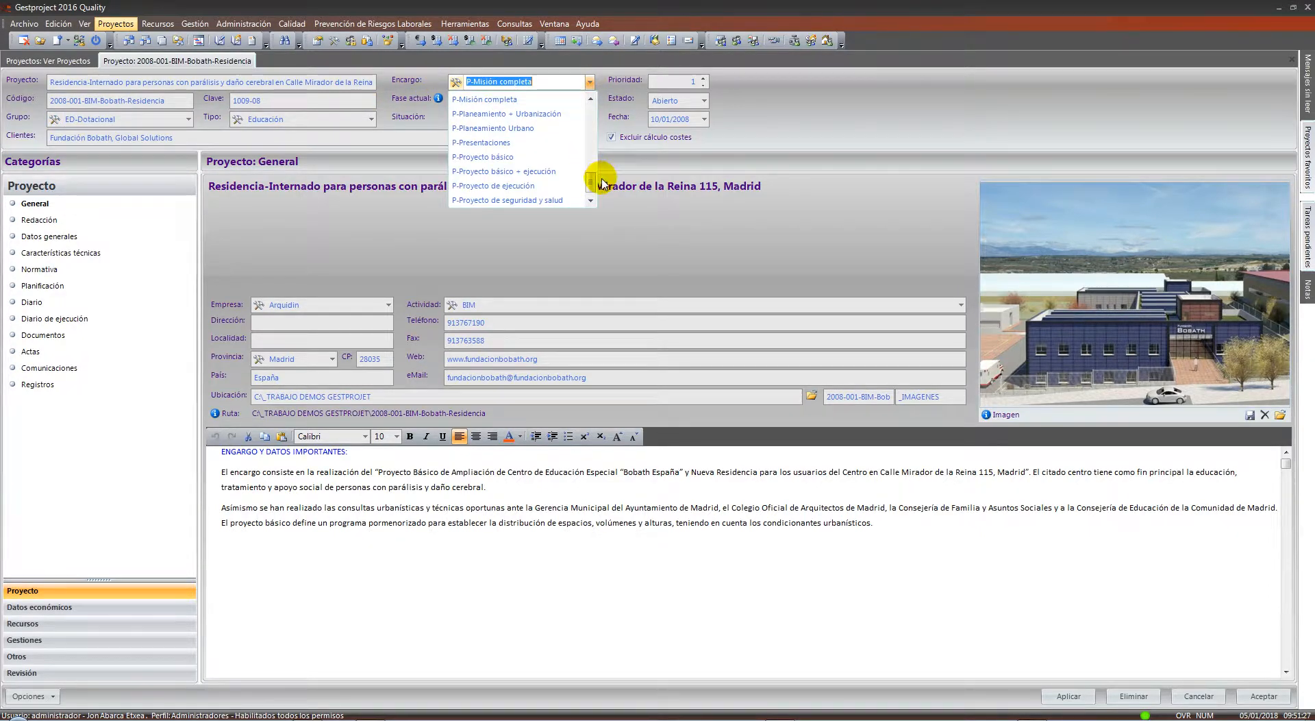
pyautogui.moveTo(588, 178); pyautogui.dragTo(593, 102)
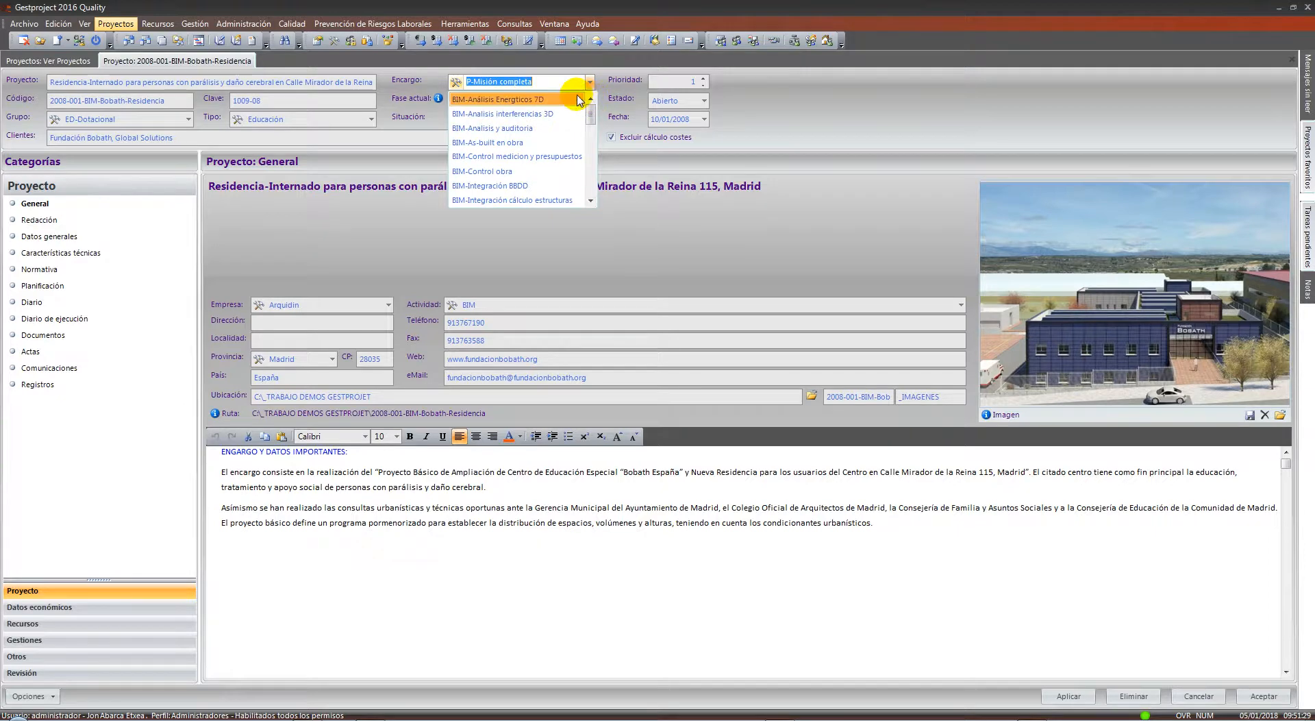
pyautogui.click(766, 104)
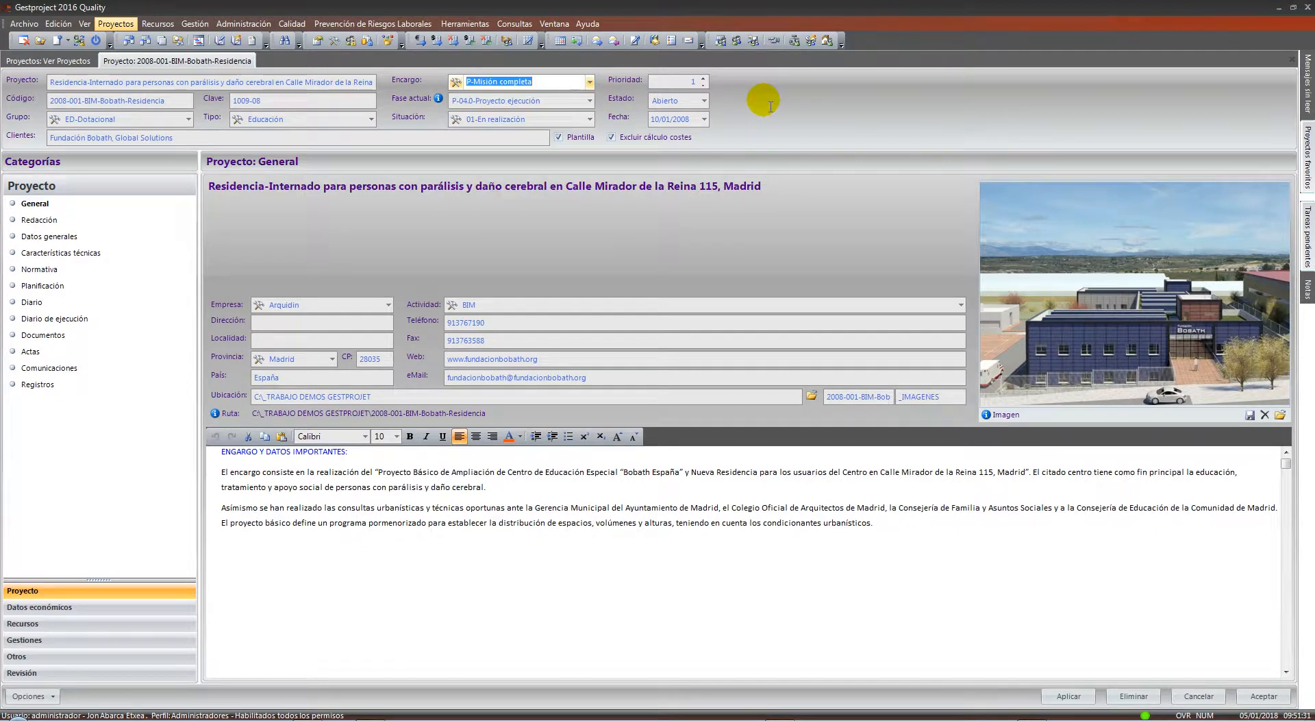
pyautogui.click(573, 99)
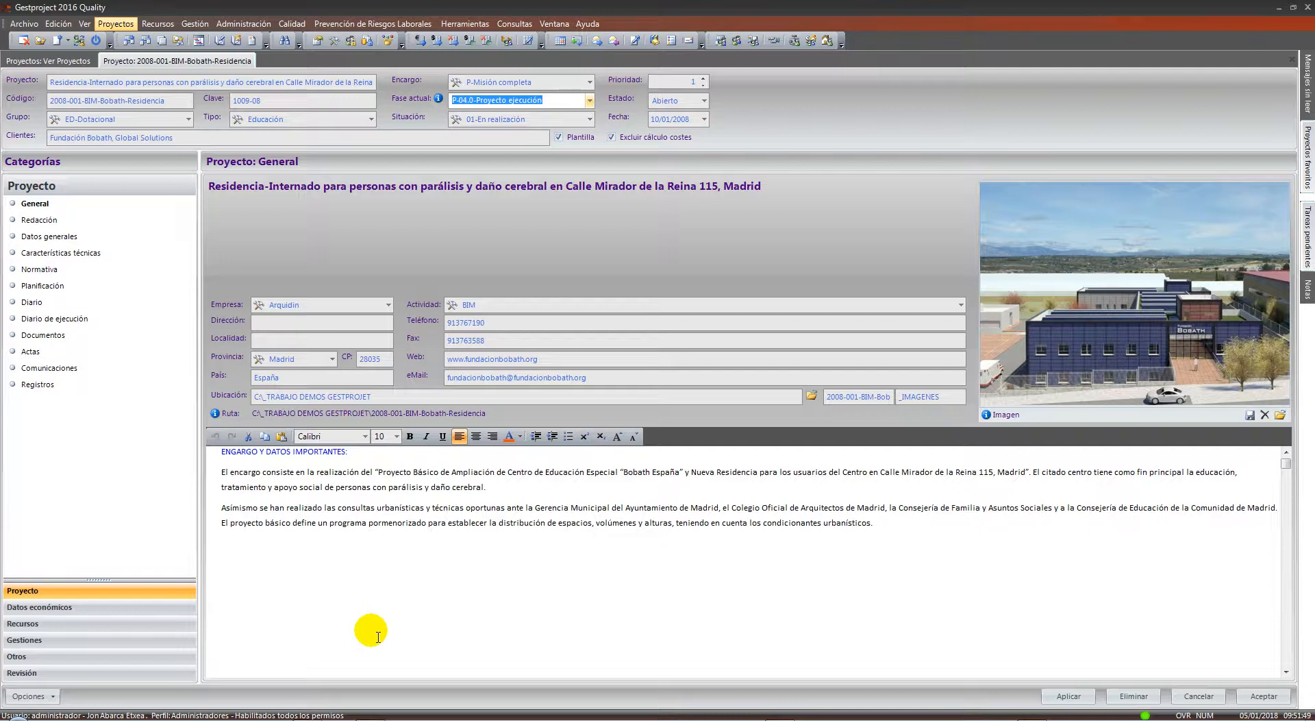
pyautogui.moveTo(873, 524); pyautogui.dragTo(184, 450)
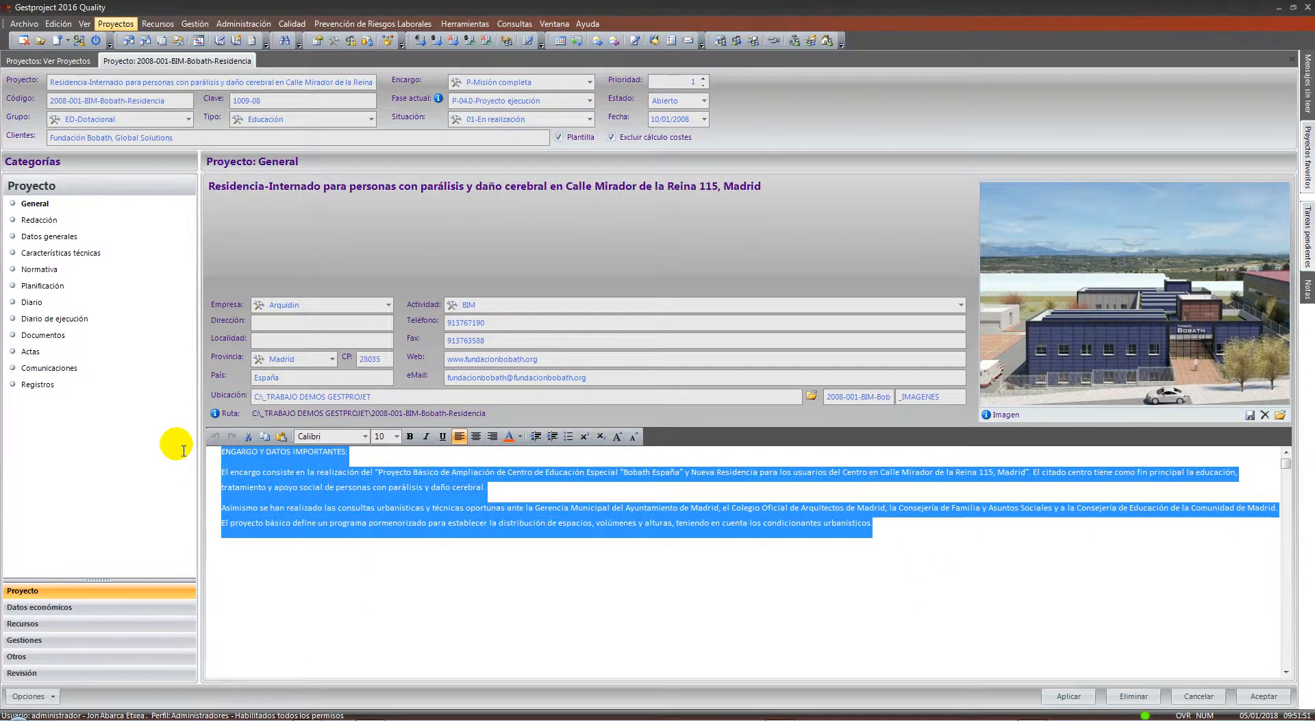
pyautogui.click(329, 518)
pyautogui.moveTo(346, 452); pyautogui.dragTo(227, 455)
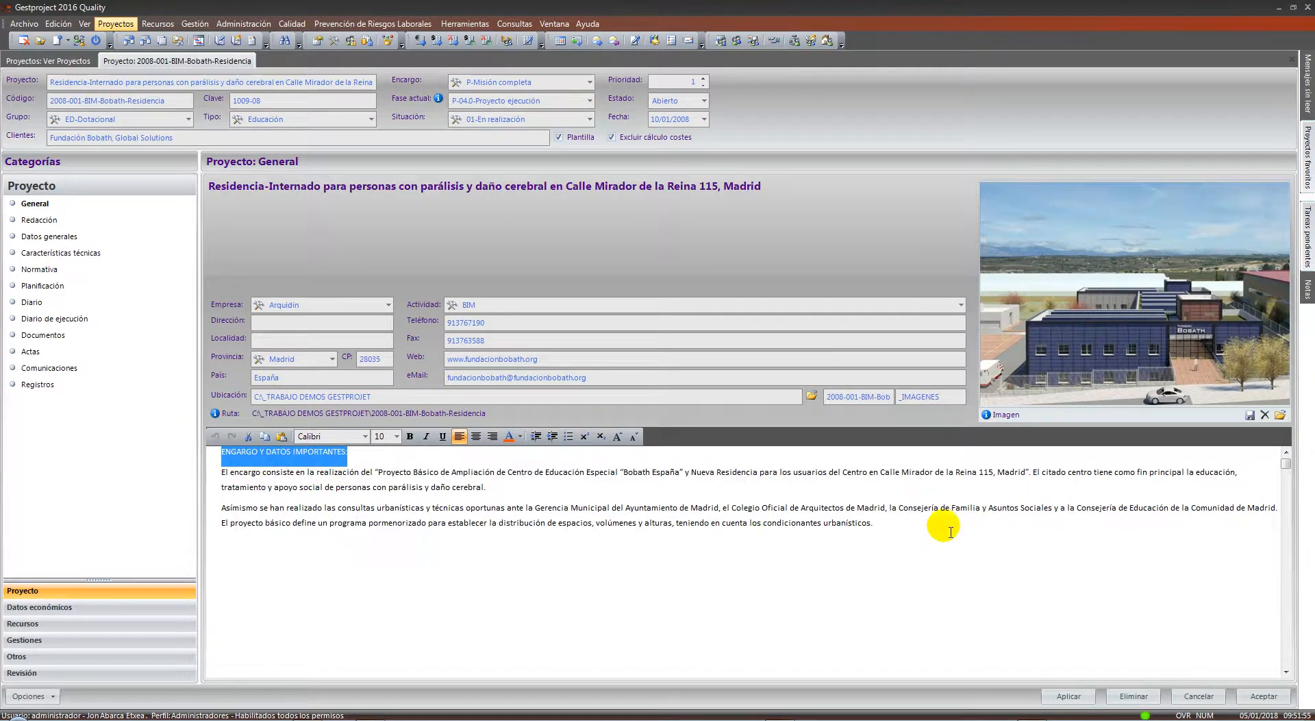
pyautogui.moveTo(934, 523); pyautogui.dragTo(212, 449)
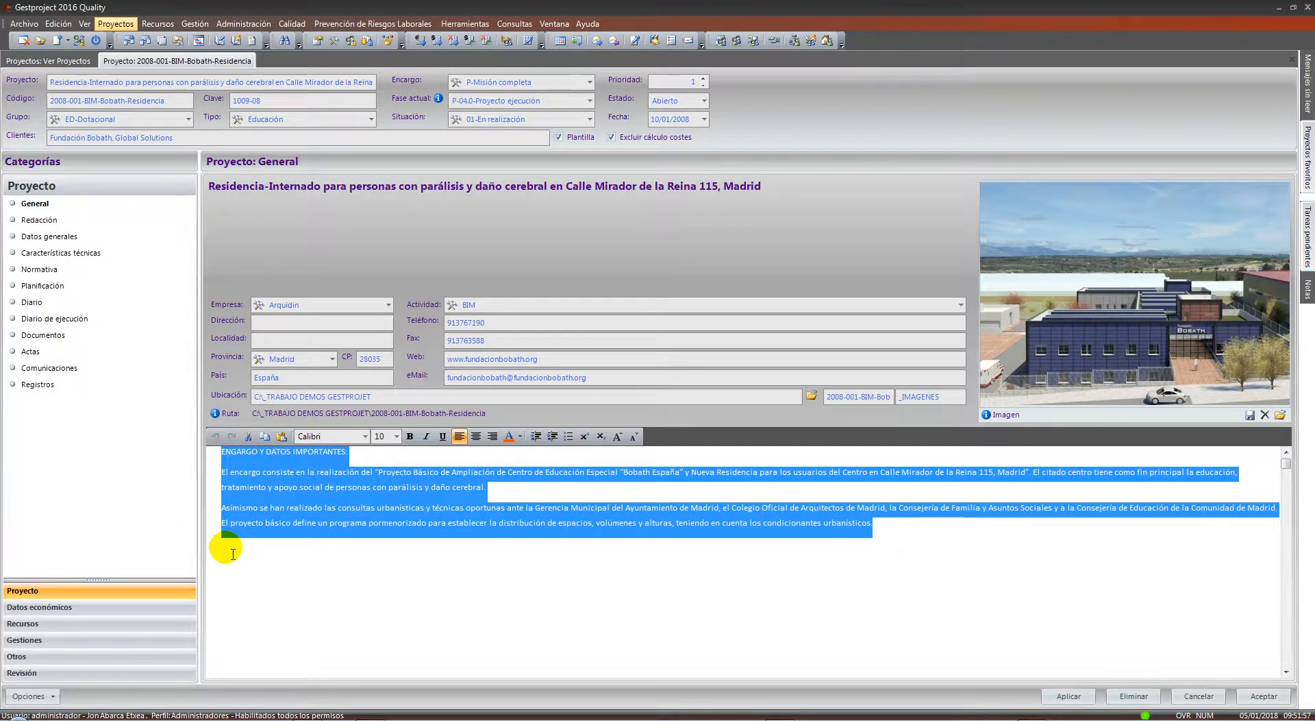
pyautogui.click(330, 553)
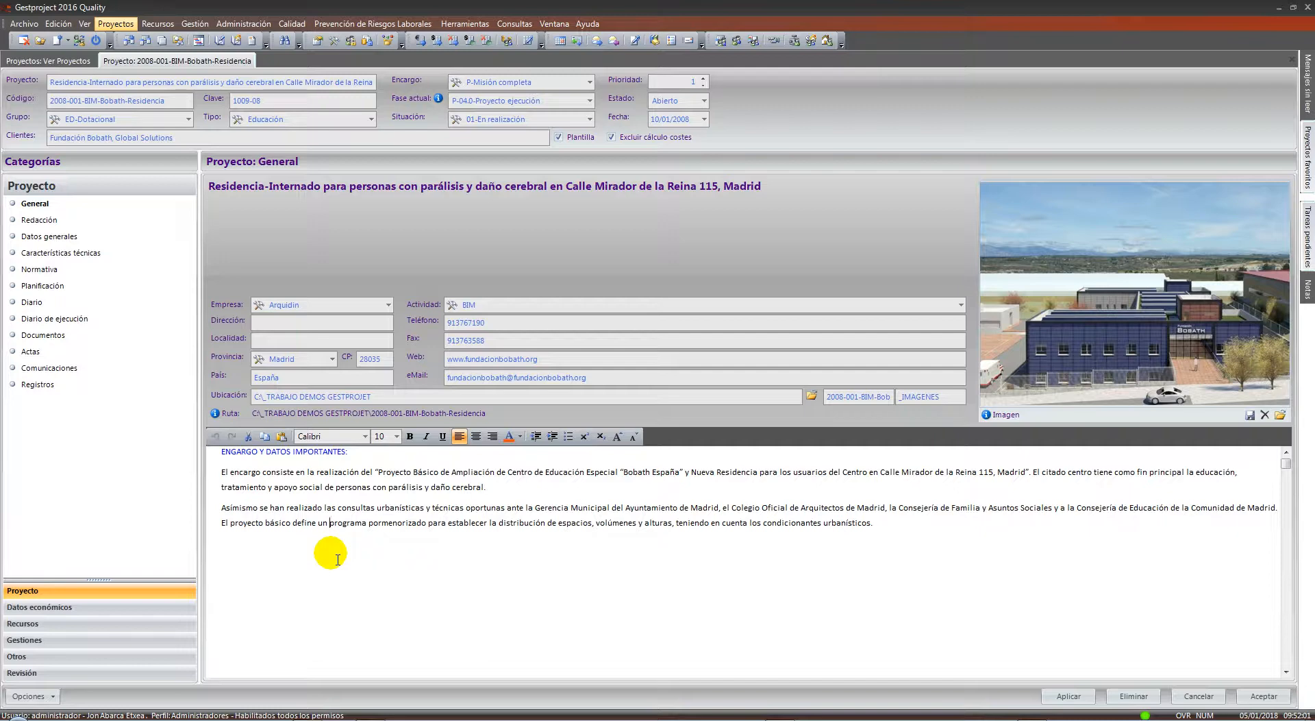
pyautogui.moveTo(875, 523); pyautogui.dragTo(233, 411)
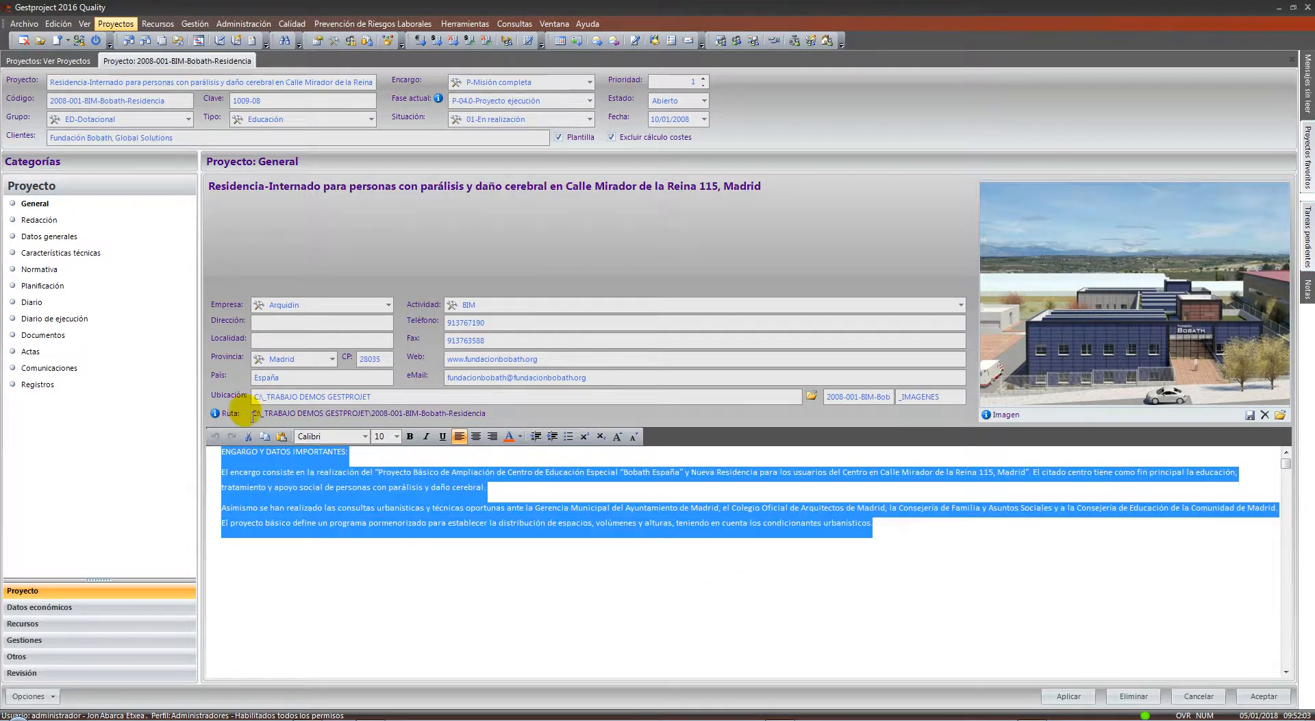
pyautogui.click(402, 576)
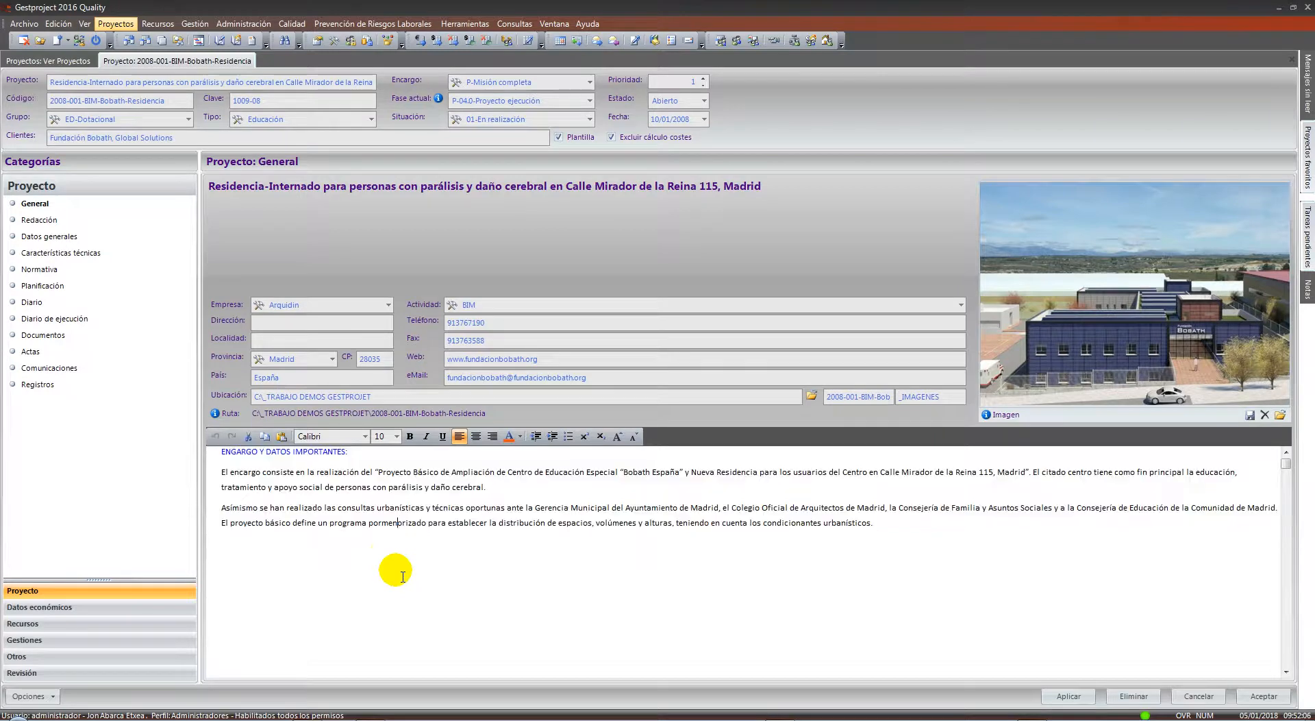
# Open the project's Redacción memoria and scroll down to section 1.2.4
pyautogui.click(31, 219)
pyautogui.click(420, 260)
pyautogui.scroll(-9, 425, 273)
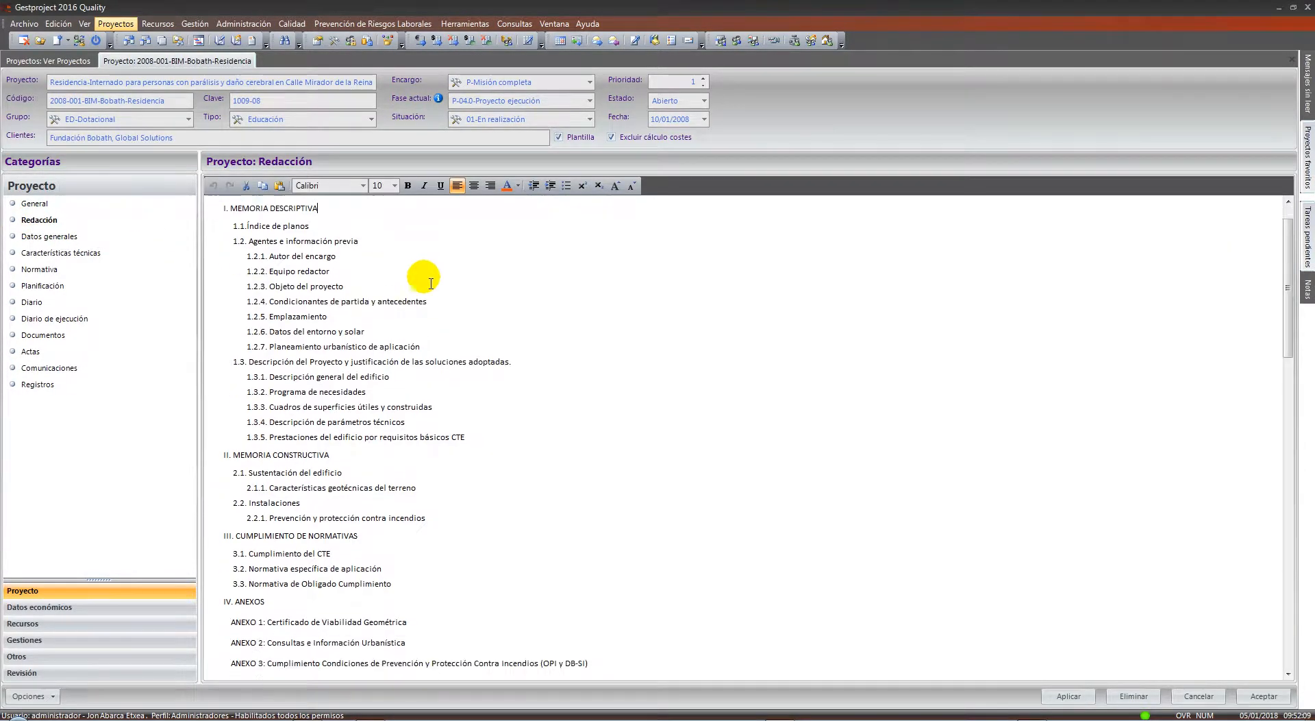
pyautogui.scroll(-10, 433, 285)
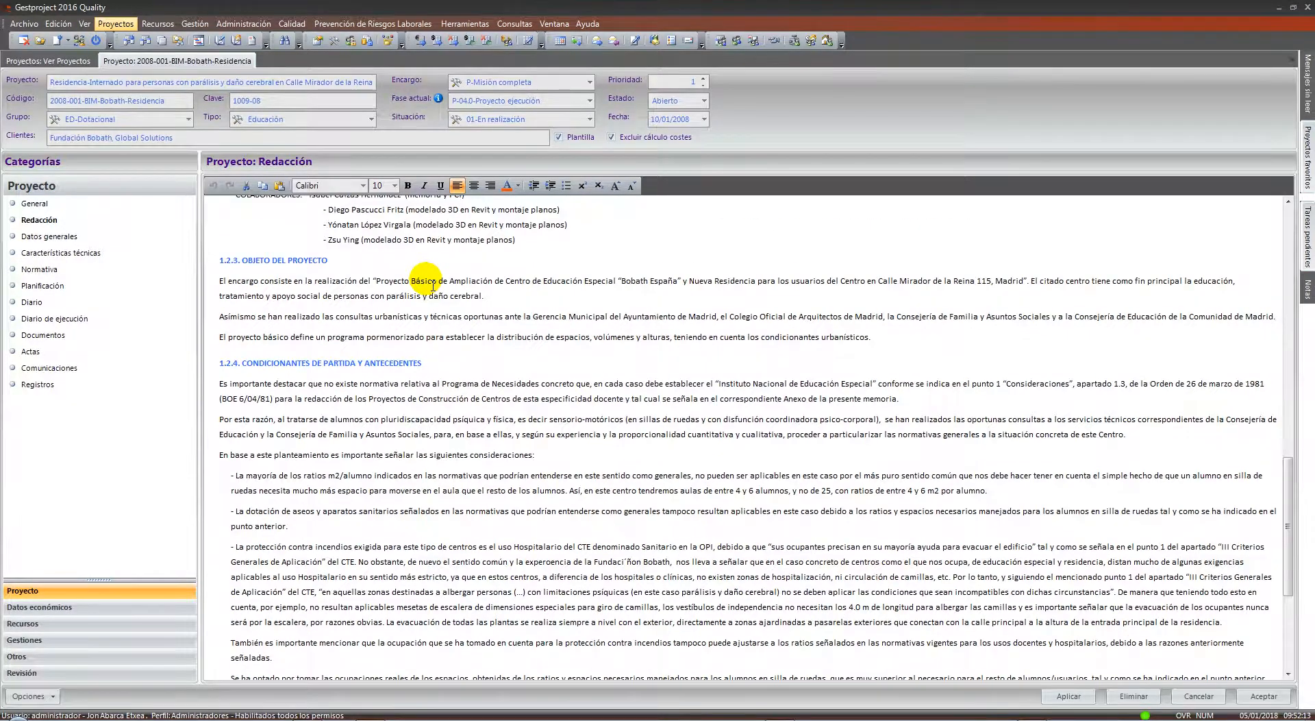
pyautogui.scroll(-3, 425, 288)
# Select section 1.2.4's starting-conditions text, clear the selection, then show Datos generales
pyautogui.moveTo(226, 322); pyautogui.dragTo(1138, 548)
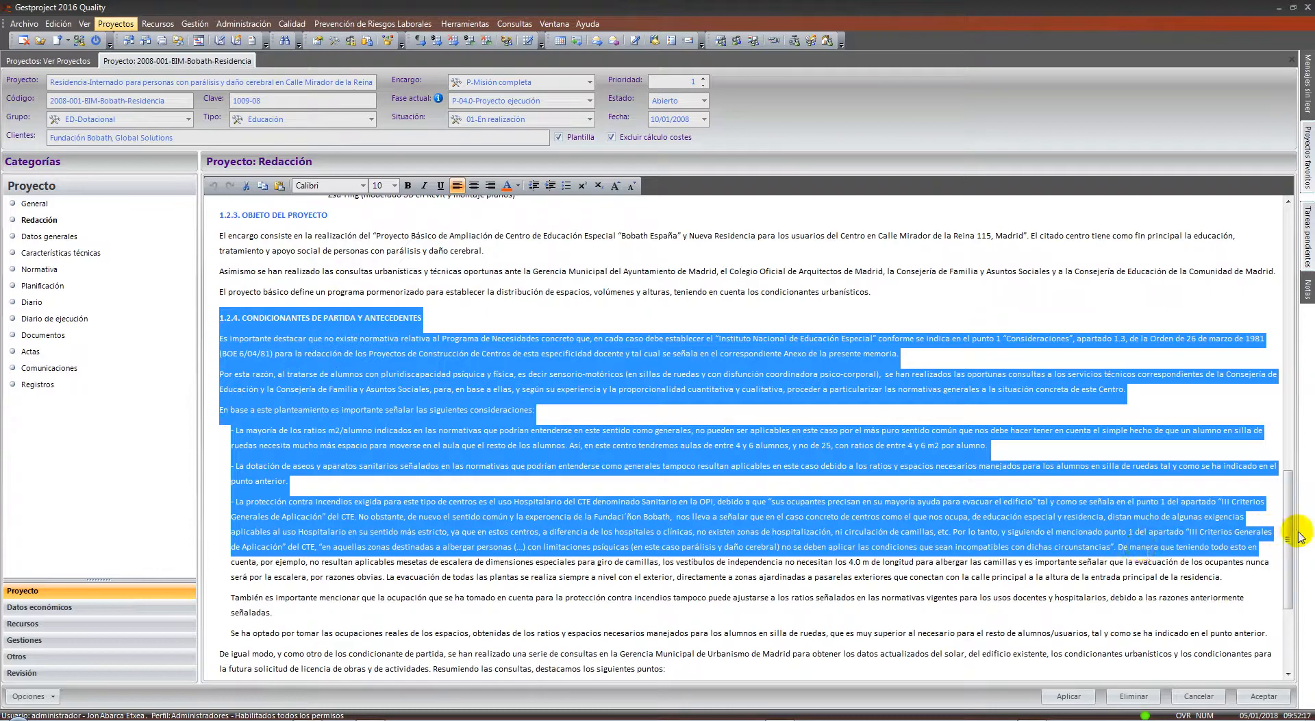
pyautogui.scroll(-5, 1287, 527)
pyautogui.moveTo(825, 672); pyautogui.dragTo(323, 194)
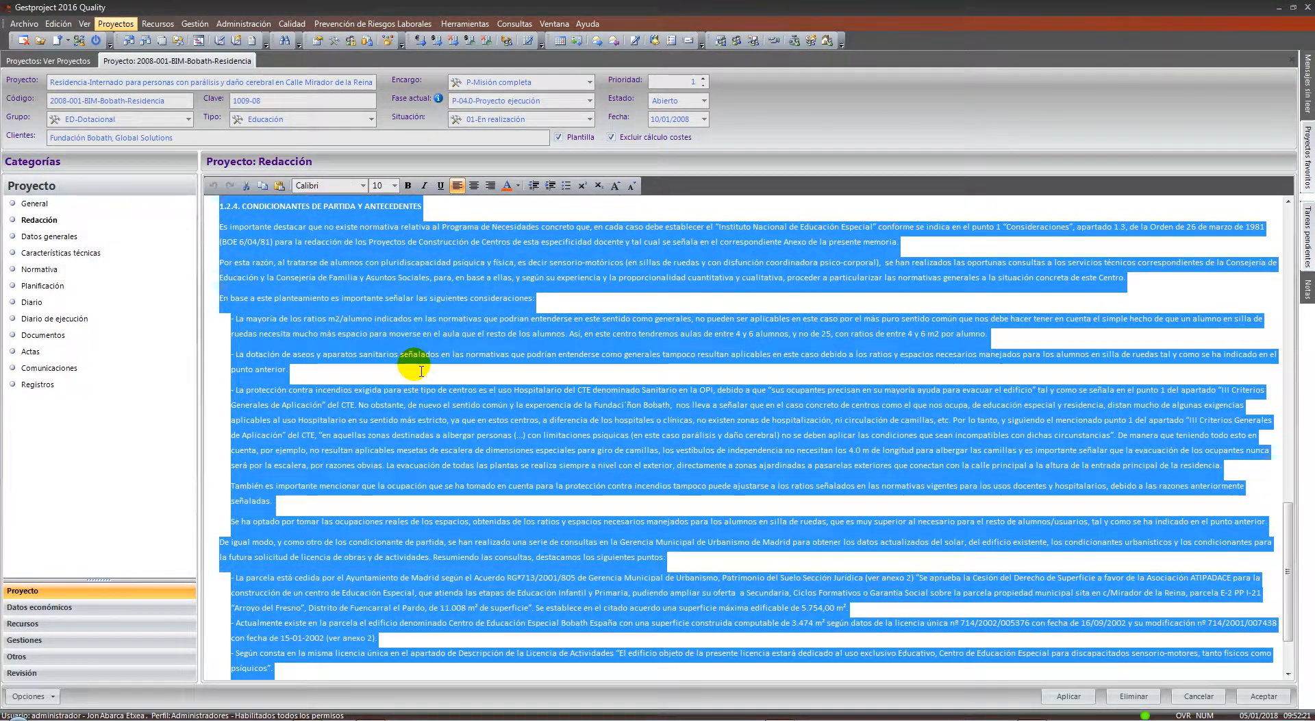
pyautogui.click(422, 370)
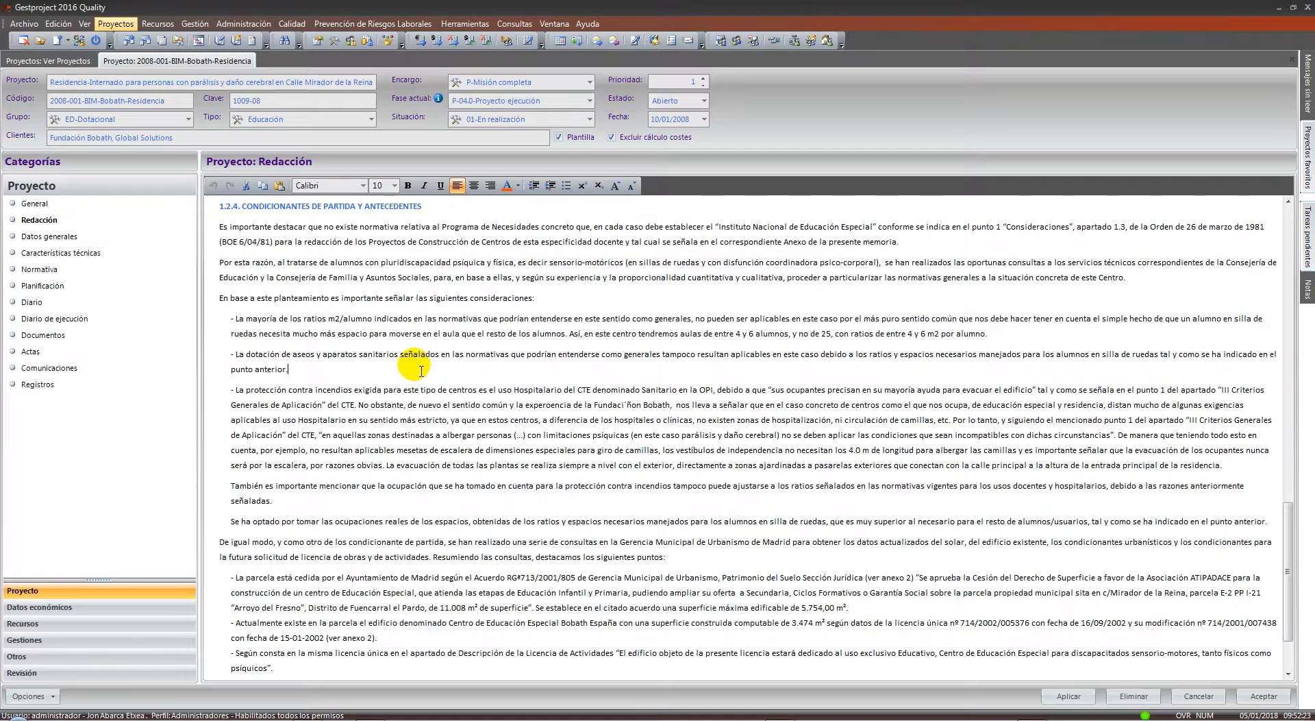
pyautogui.click(41, 236)
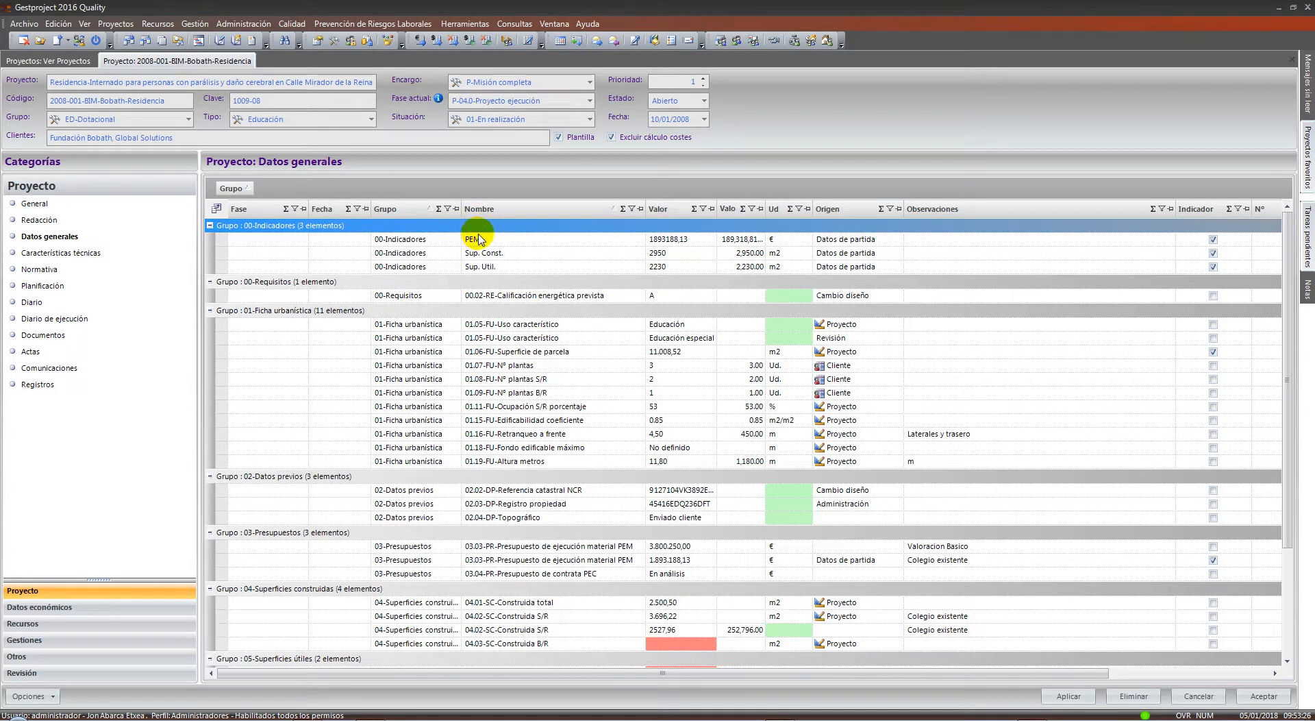
# Select the PEM, Sup. Const. 2950 m2 and Sup. Util. 2230 m2 indicator rows
pyautogui.moveTo(477, 239); pyautogui.dragTo(478, 269)
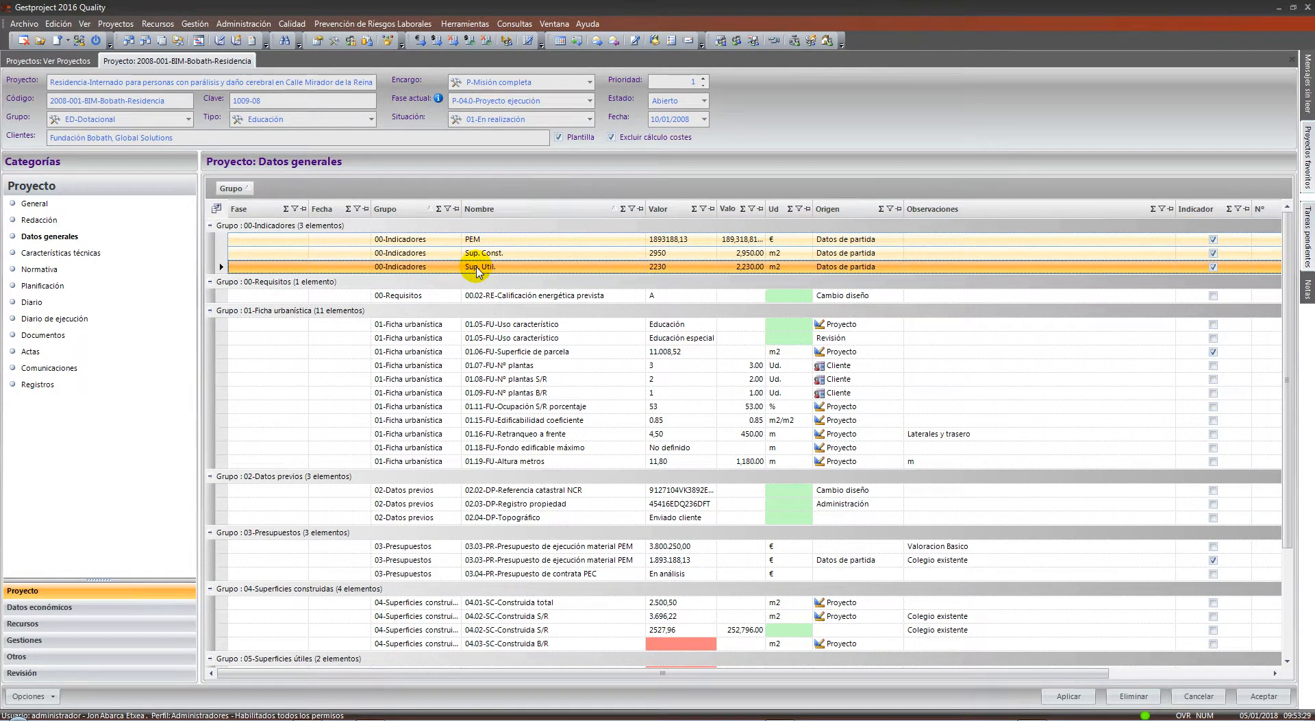
pyautogui.click(514, 24)
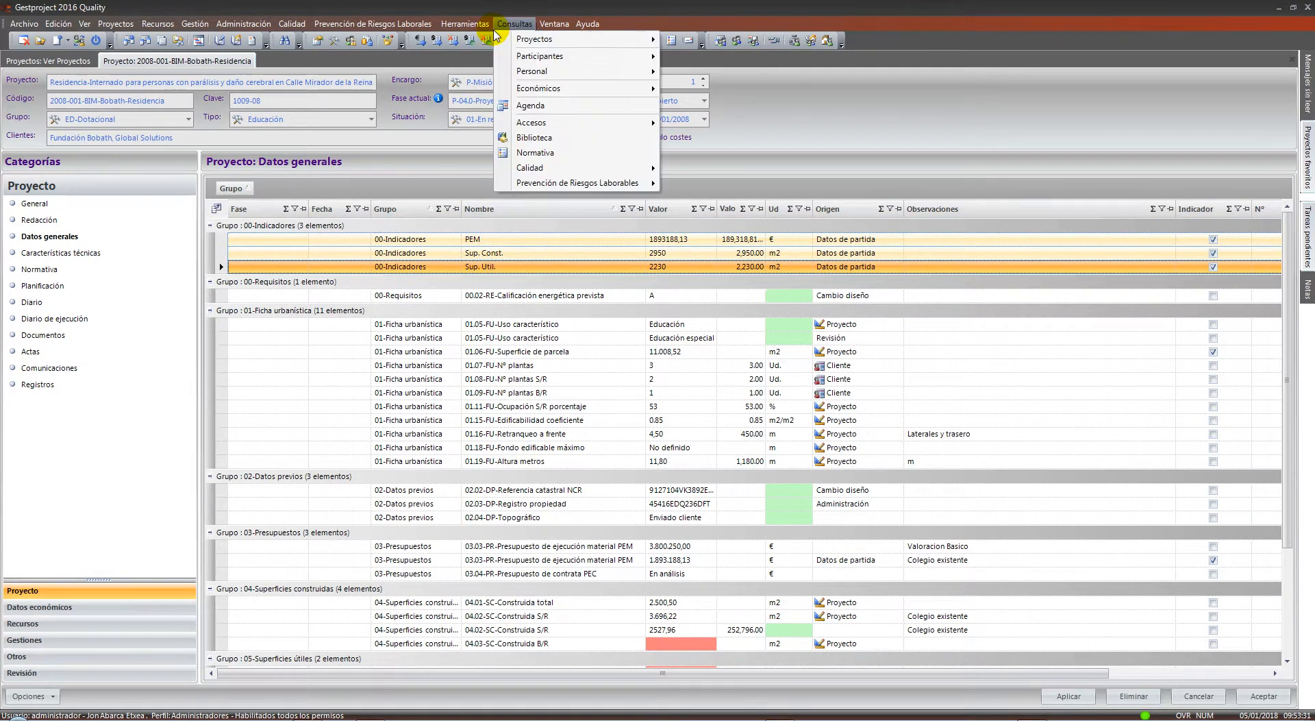
# Run the Consultas > Proyectos > Indicadores query and scroll its grid to the right
pyautogui.moveTo(521, 41)
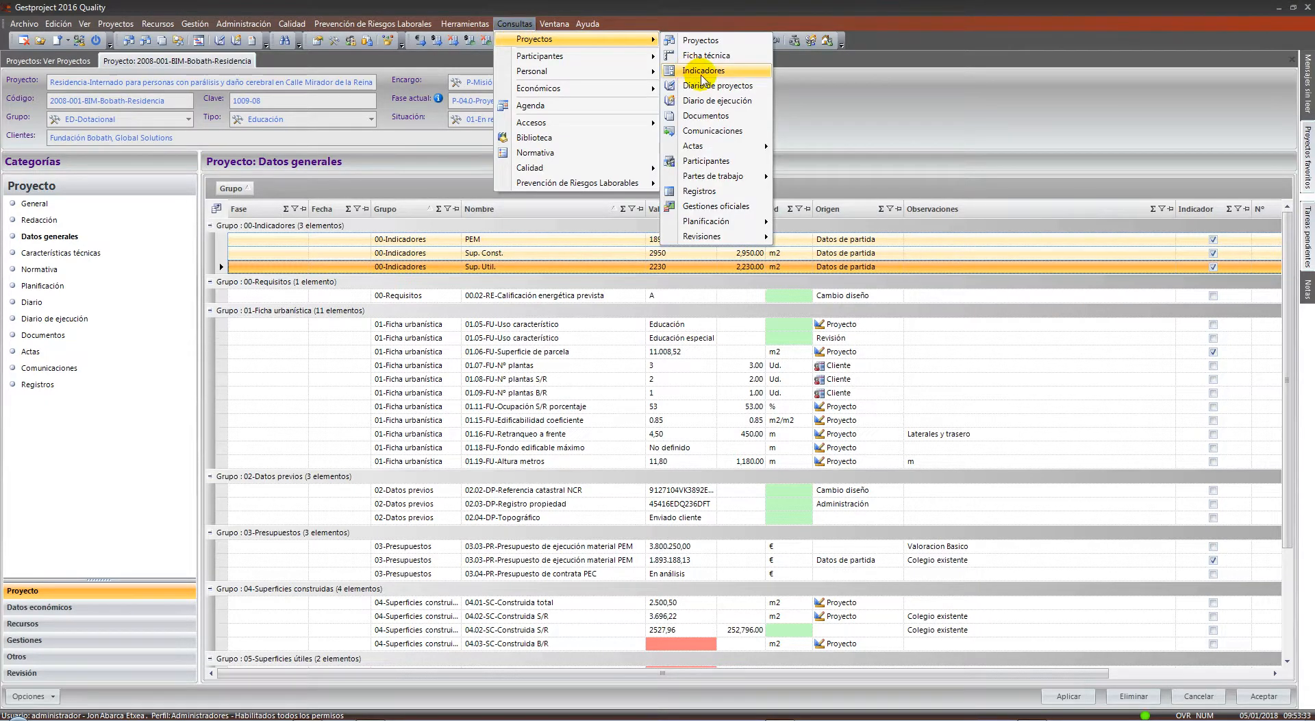
pyautogui.click(712, 71)
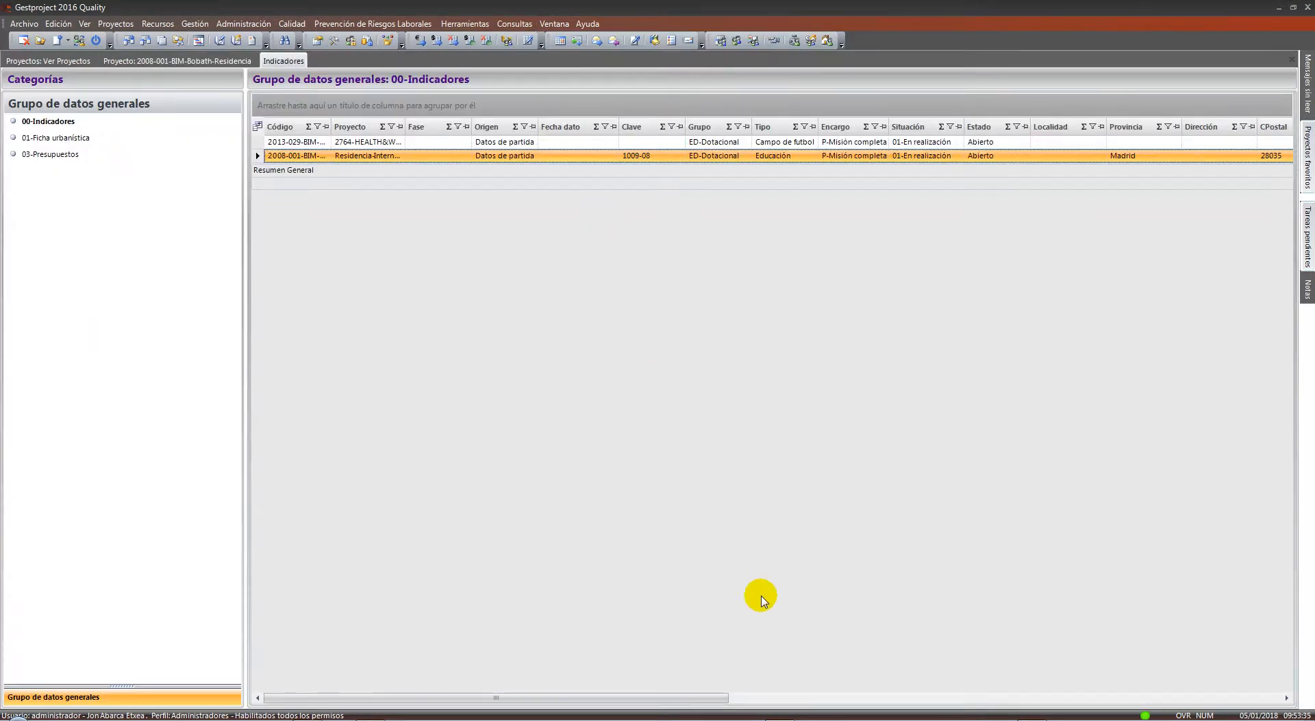
pyautogui.moveTo(684, 697); pyautogui.dragTo(1262, 689)
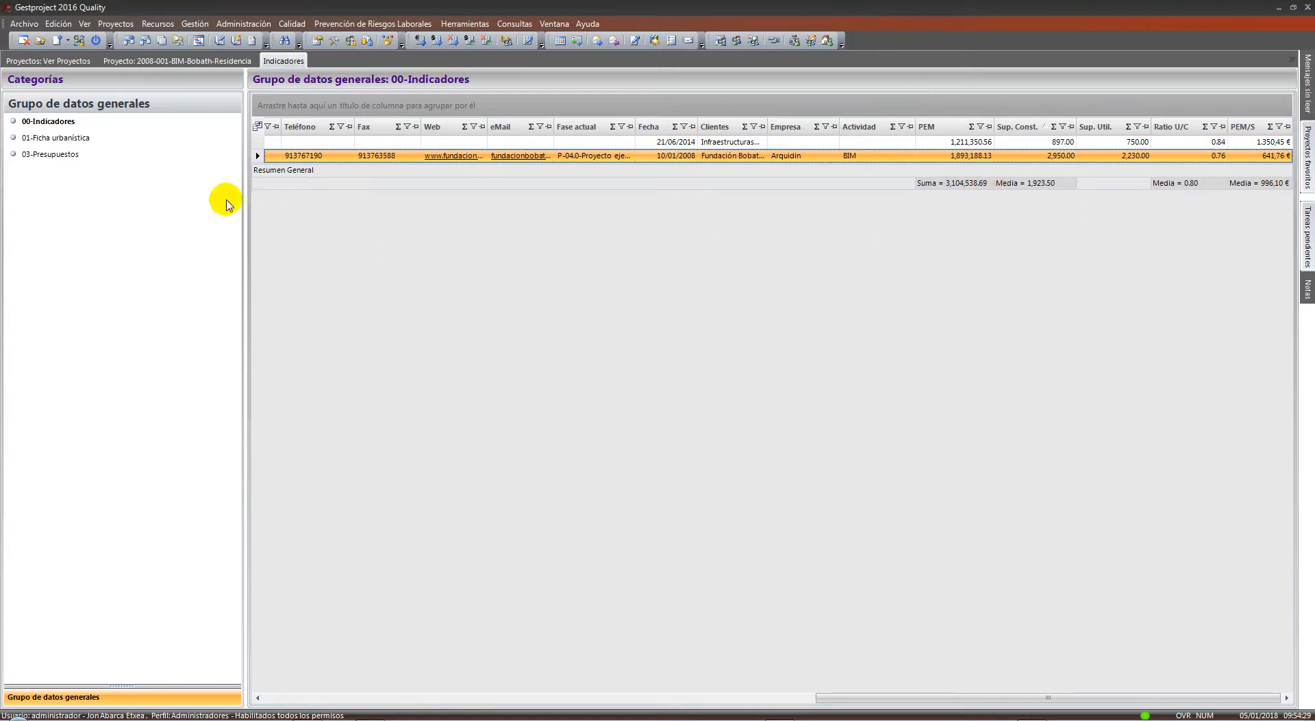
# View the 03-Presupuestos, 01-Ficha urbanística and 00-Indicadores categories, then return to the Bobath project
pyautogui.click(81, 156)
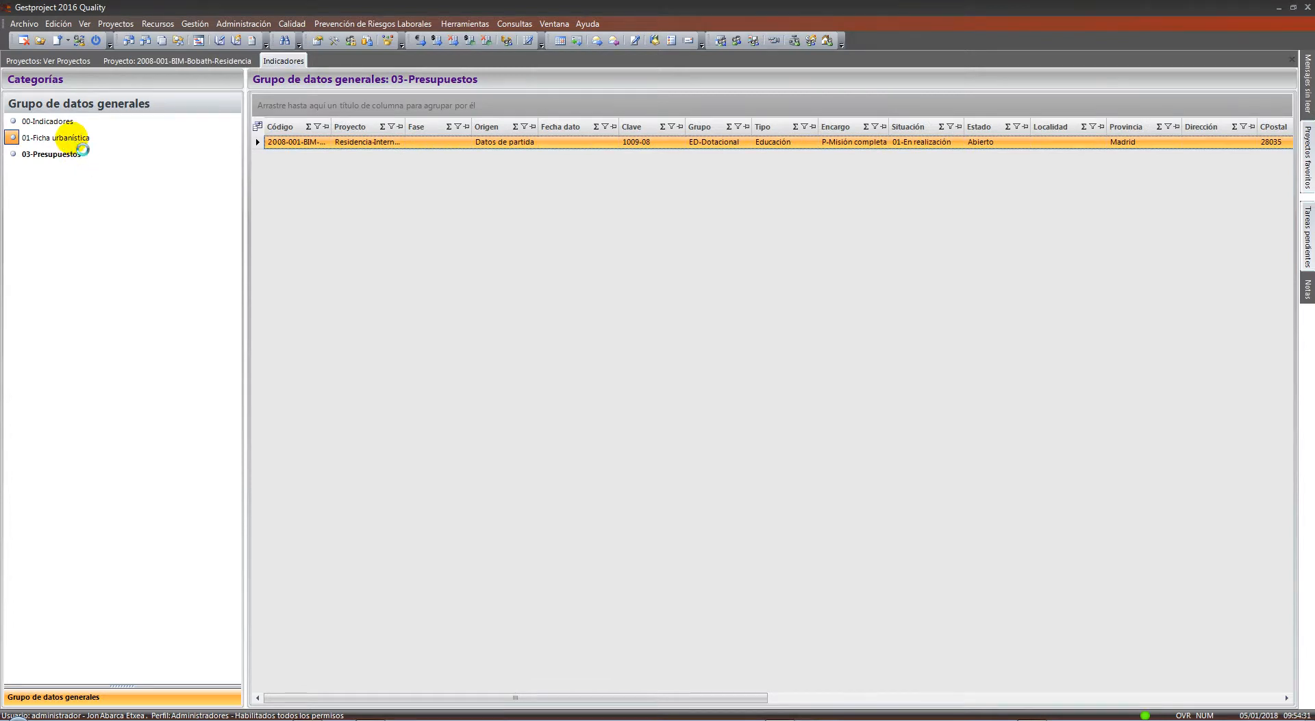
pyautogui.click(78, 139)
pyautogui.click(79, 125)
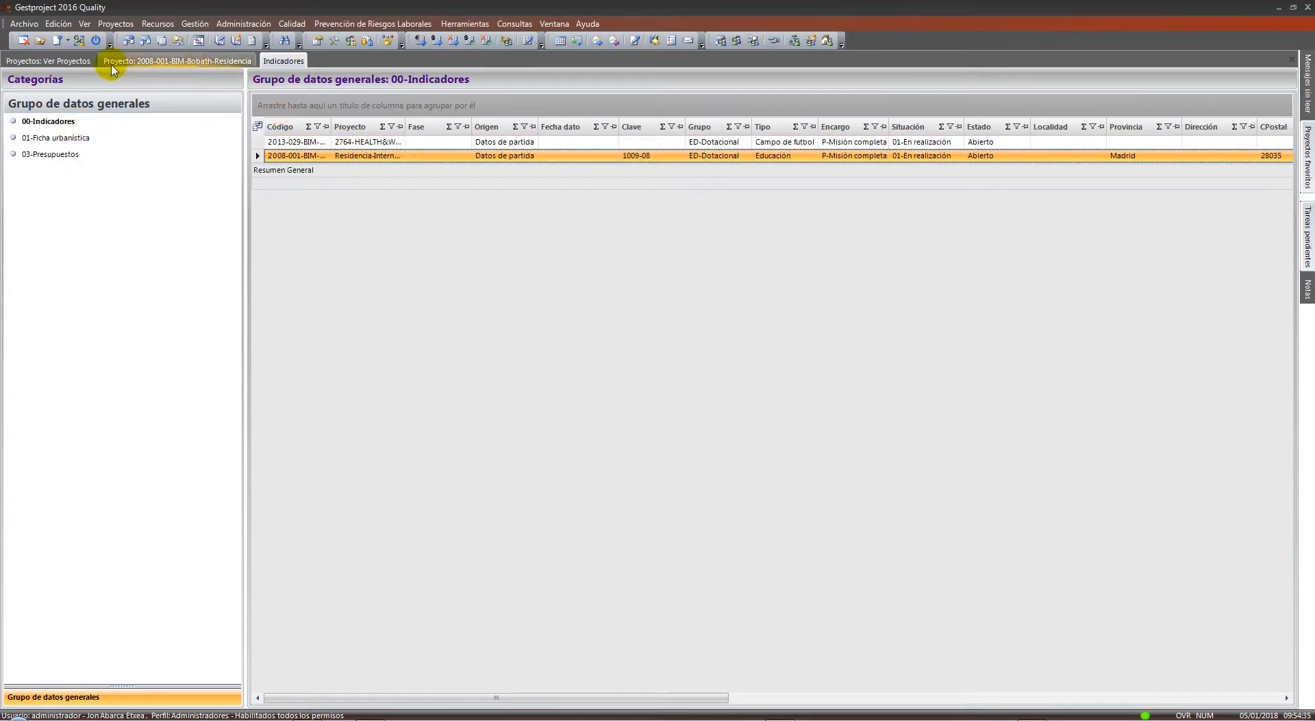
pyautogui.click(196, 60)
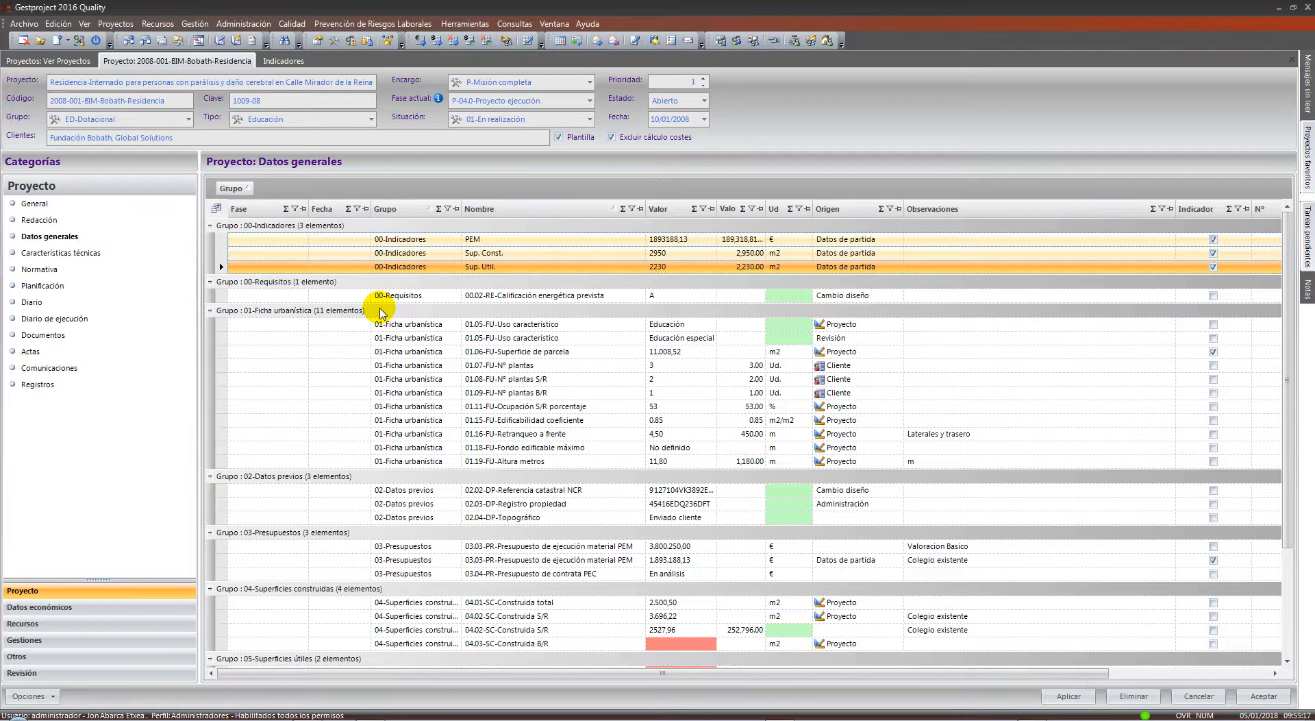
pyautogui.doubleClick(539, 272)
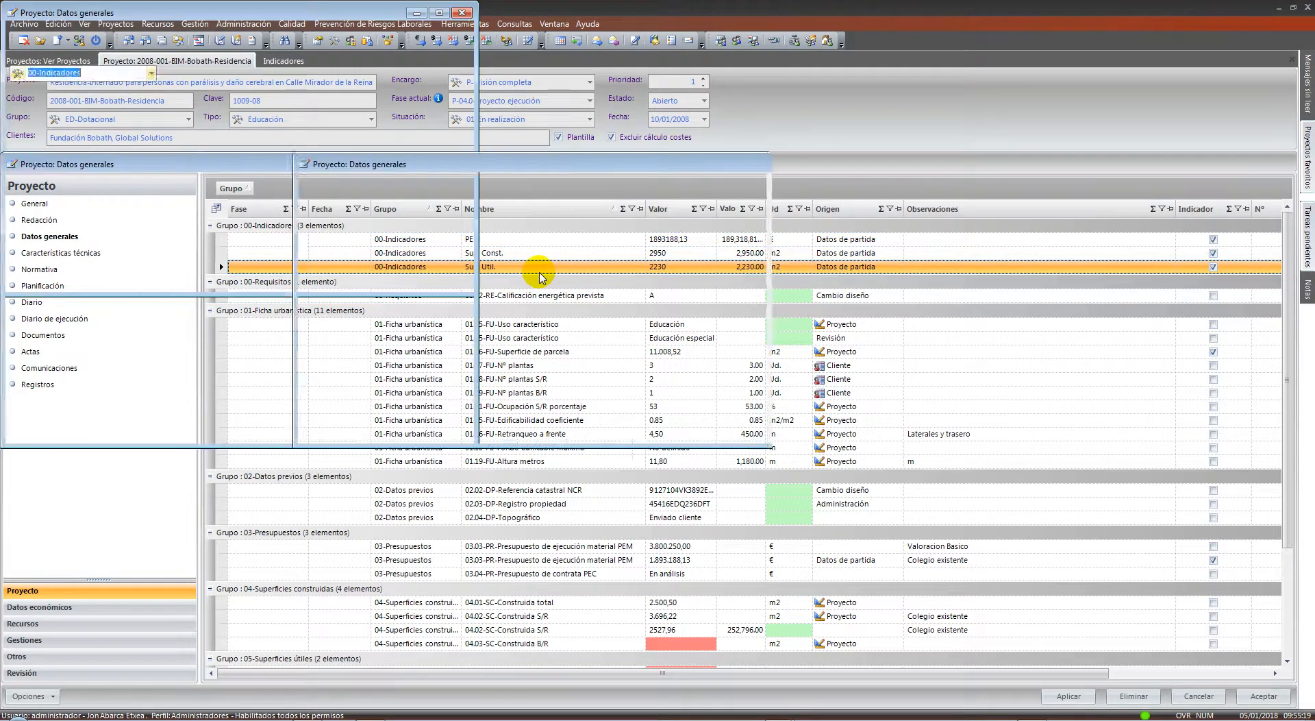
pyautogui.moveTo(671, 164); pyautogui.dragTo(709, 210)
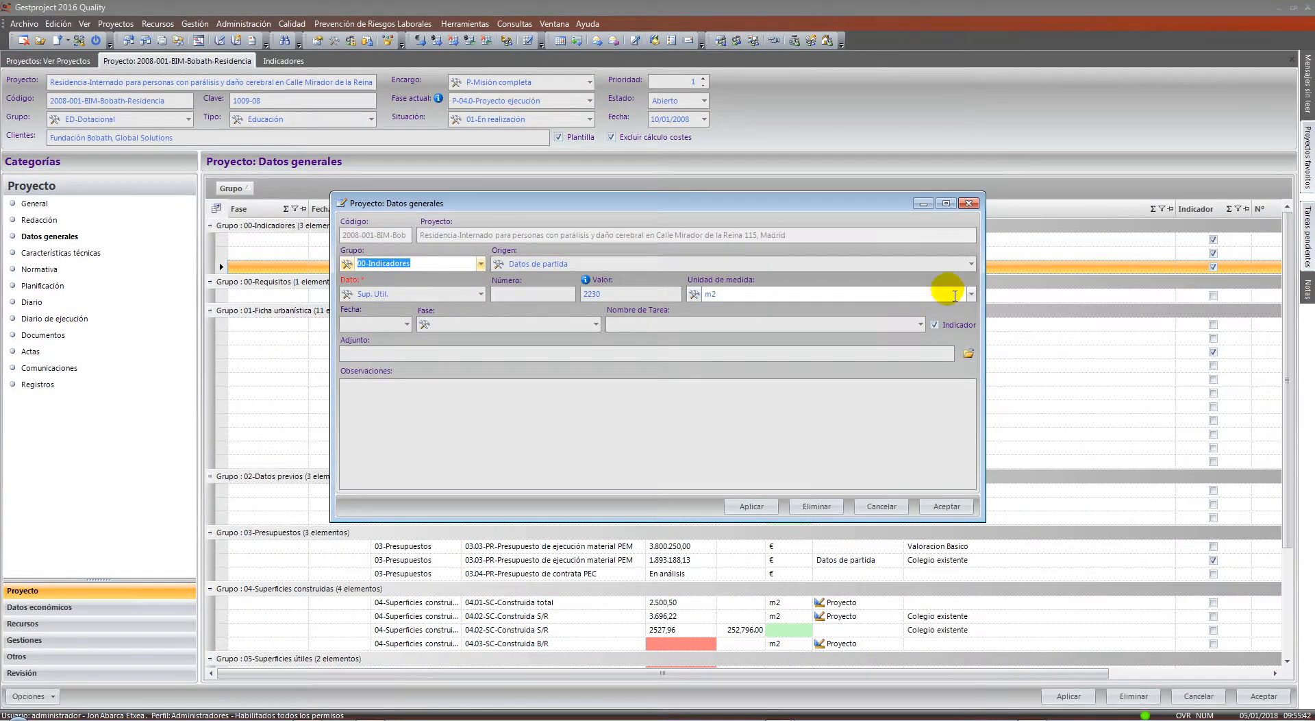
pyautogui.click(971, 264)
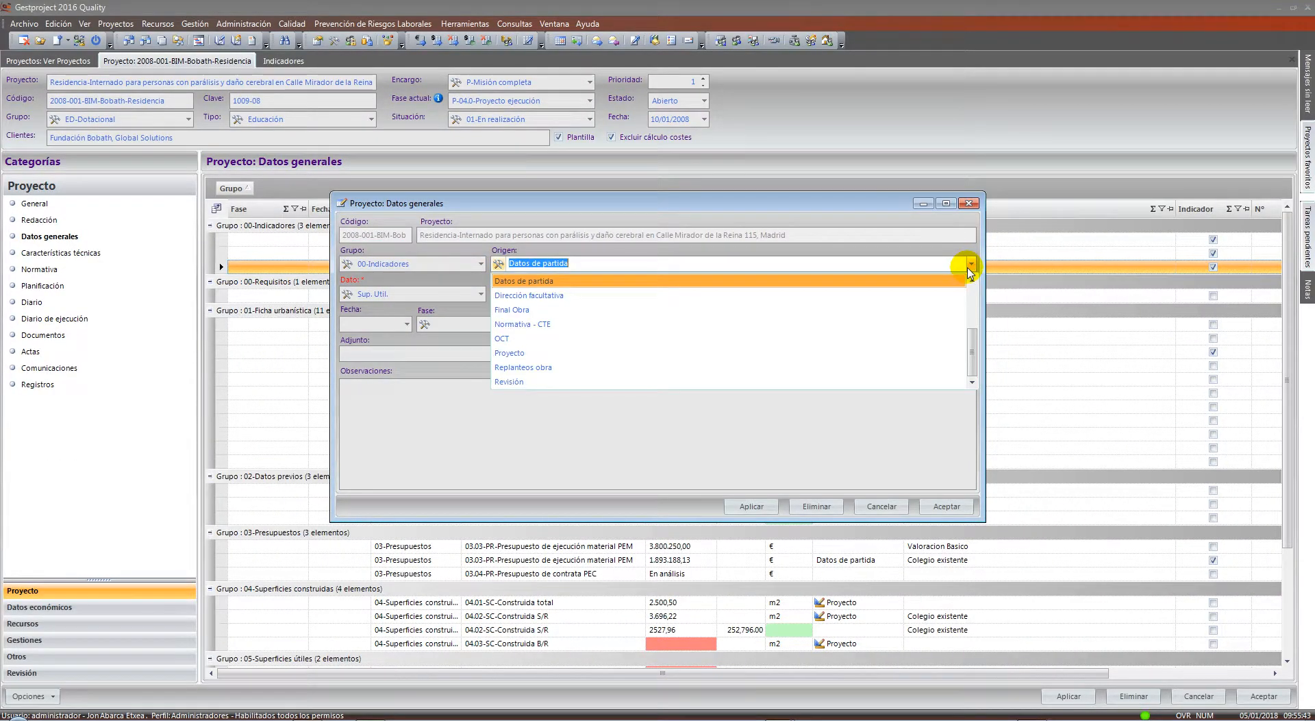
pyautogui.click(843, 415)
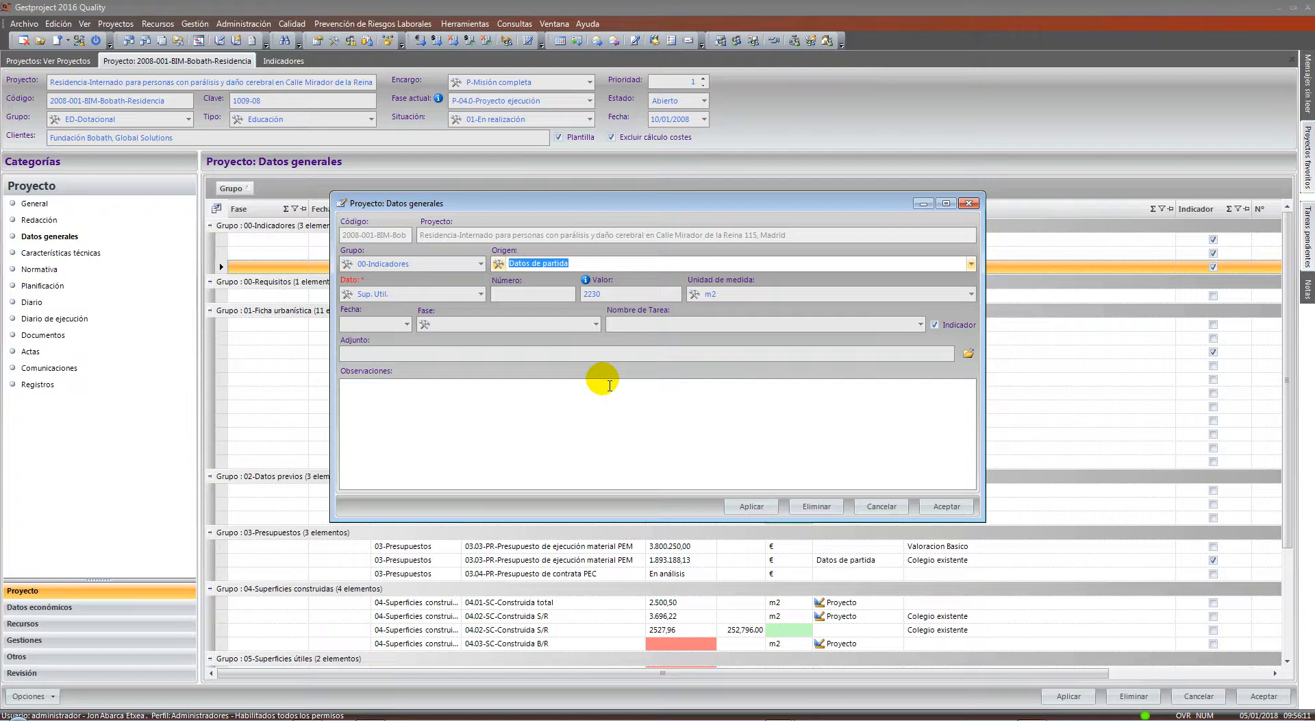
pyautogui.click(881, 506)
pyautogui.scroll(-5, 788, 493)
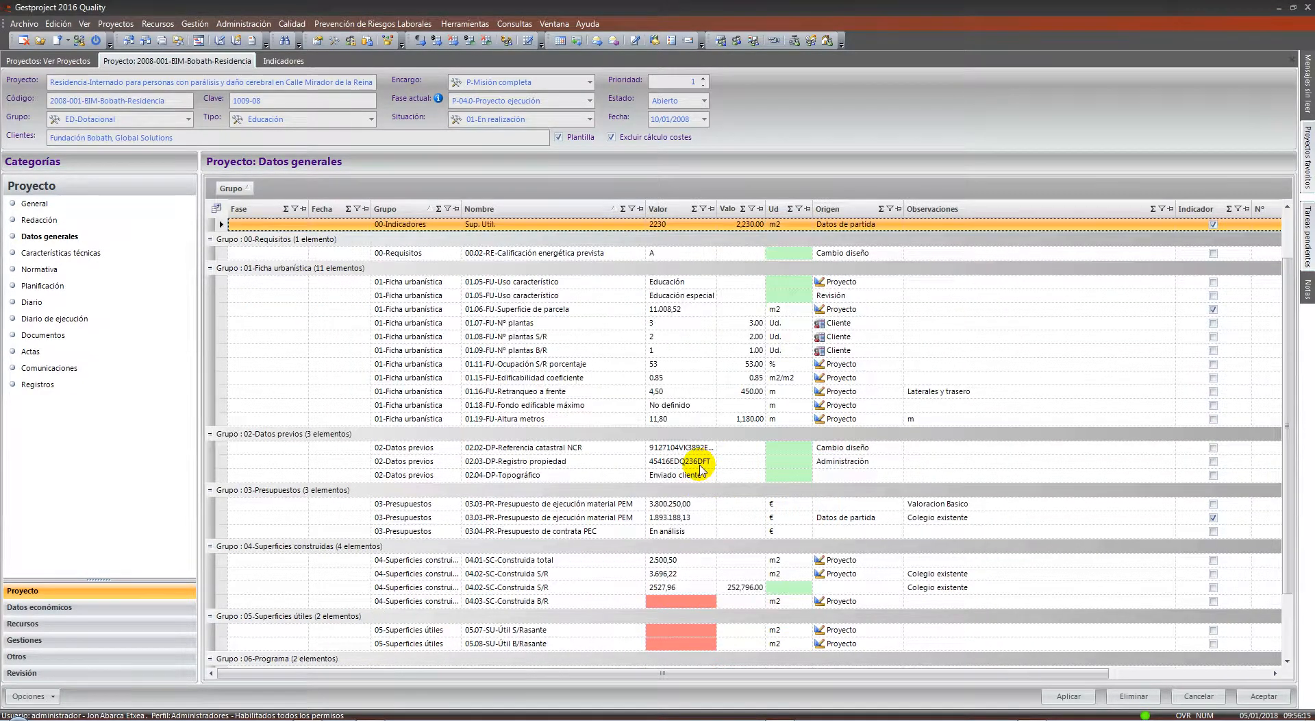
pyautogui.scroll(2, 504, 464)
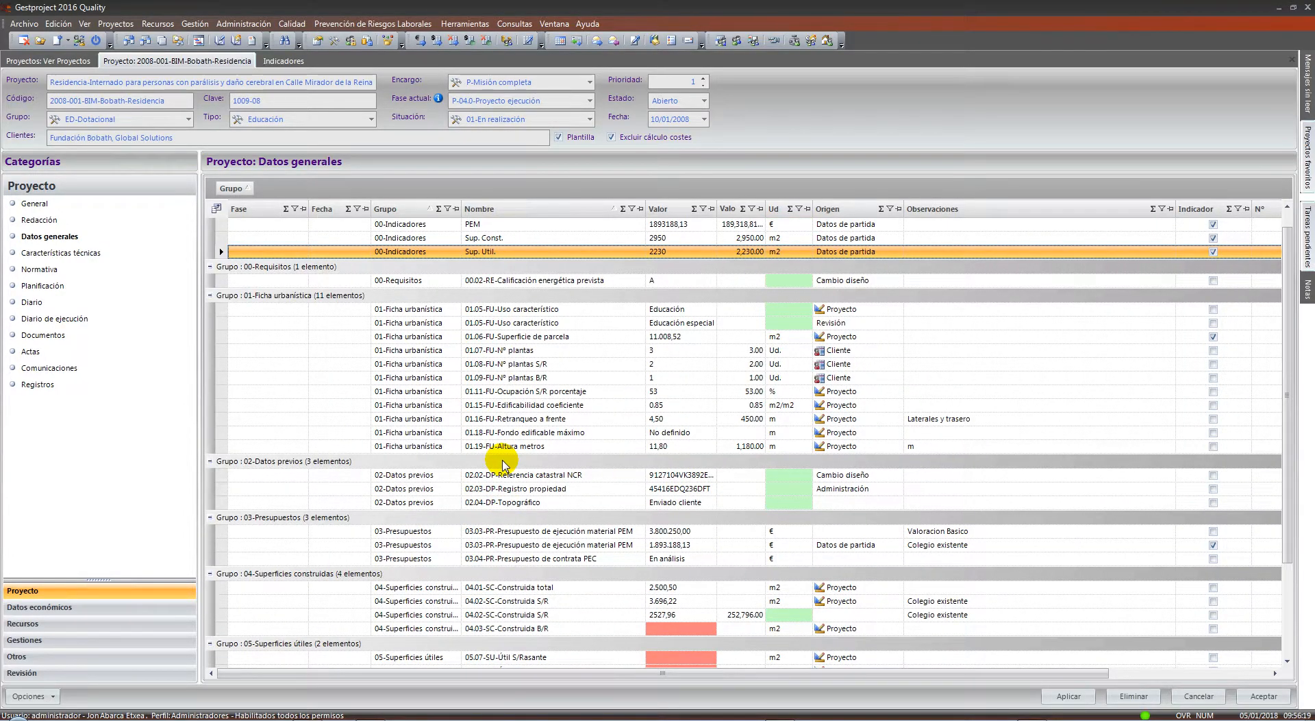
pyautogui.scroll(-1, 421, 325)
pyautogui.moveTo(425, 274); pyautogui.dragTo(441, 406)
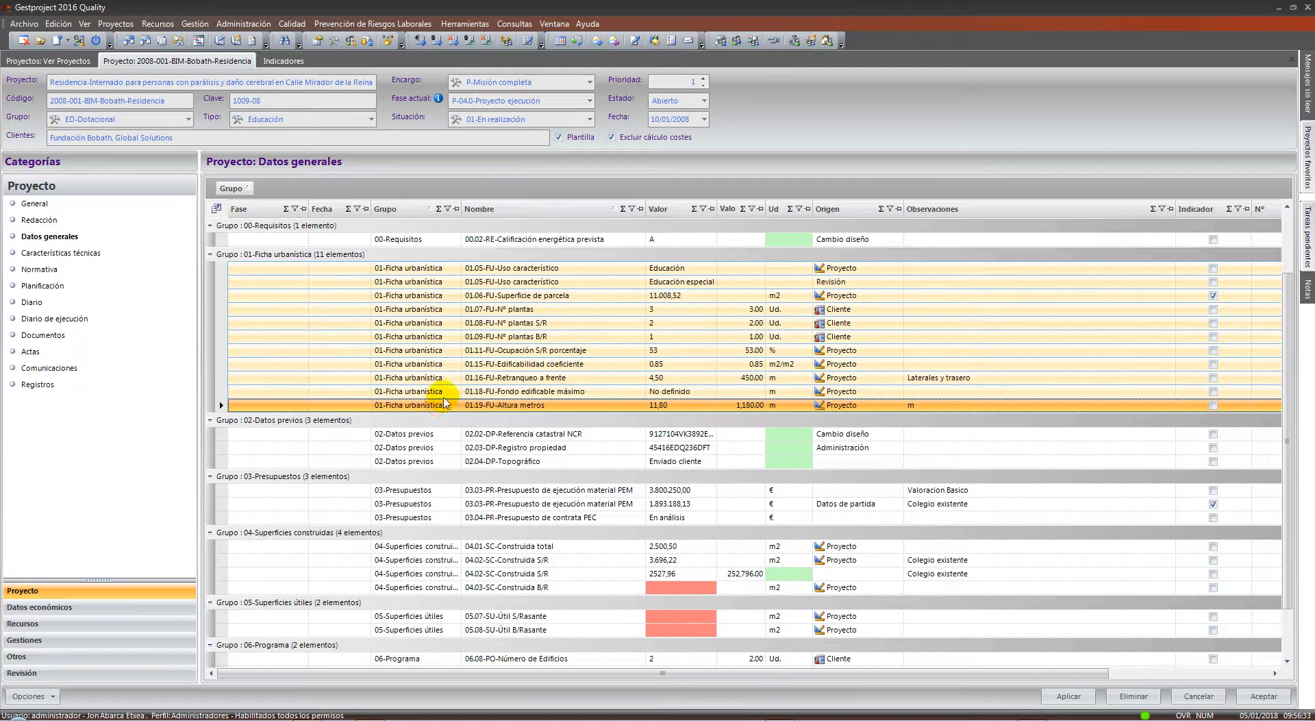
pyautogui.keyDown('shift'); pyautogui.click(442, 559); pyautogui.keyUp('shift')
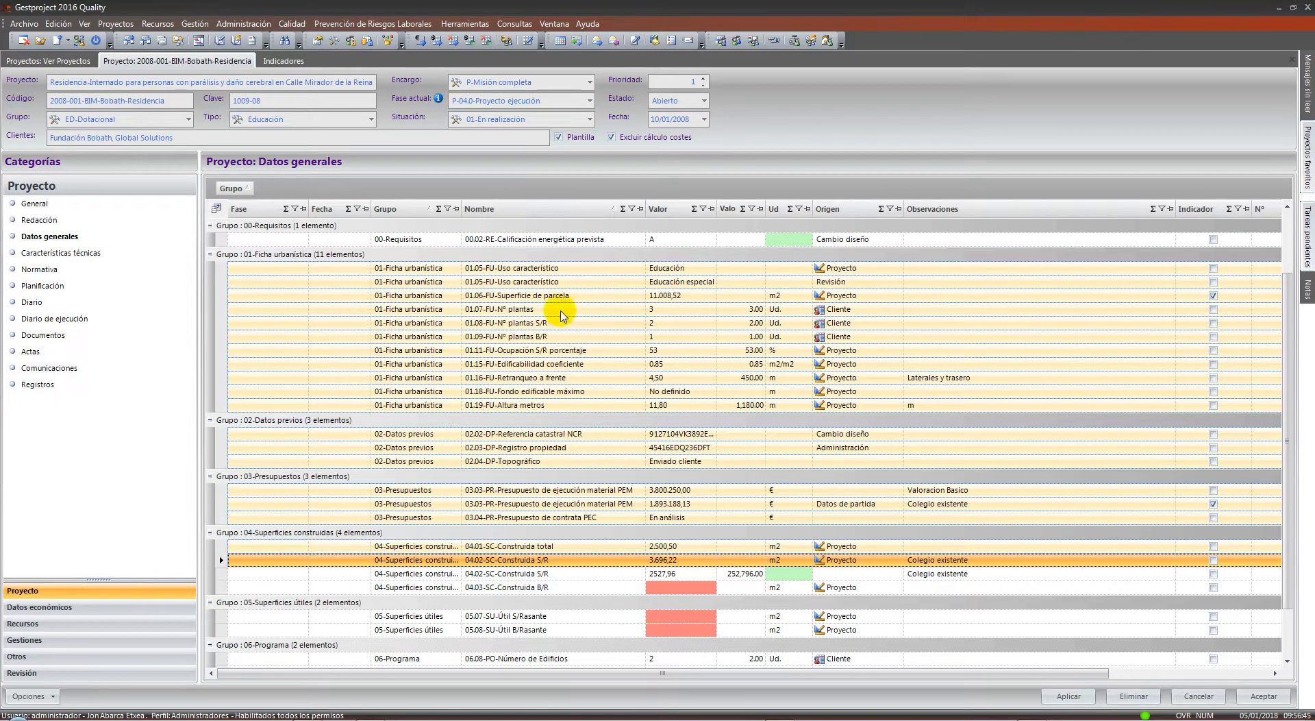
pyautogui.click(533, 618)
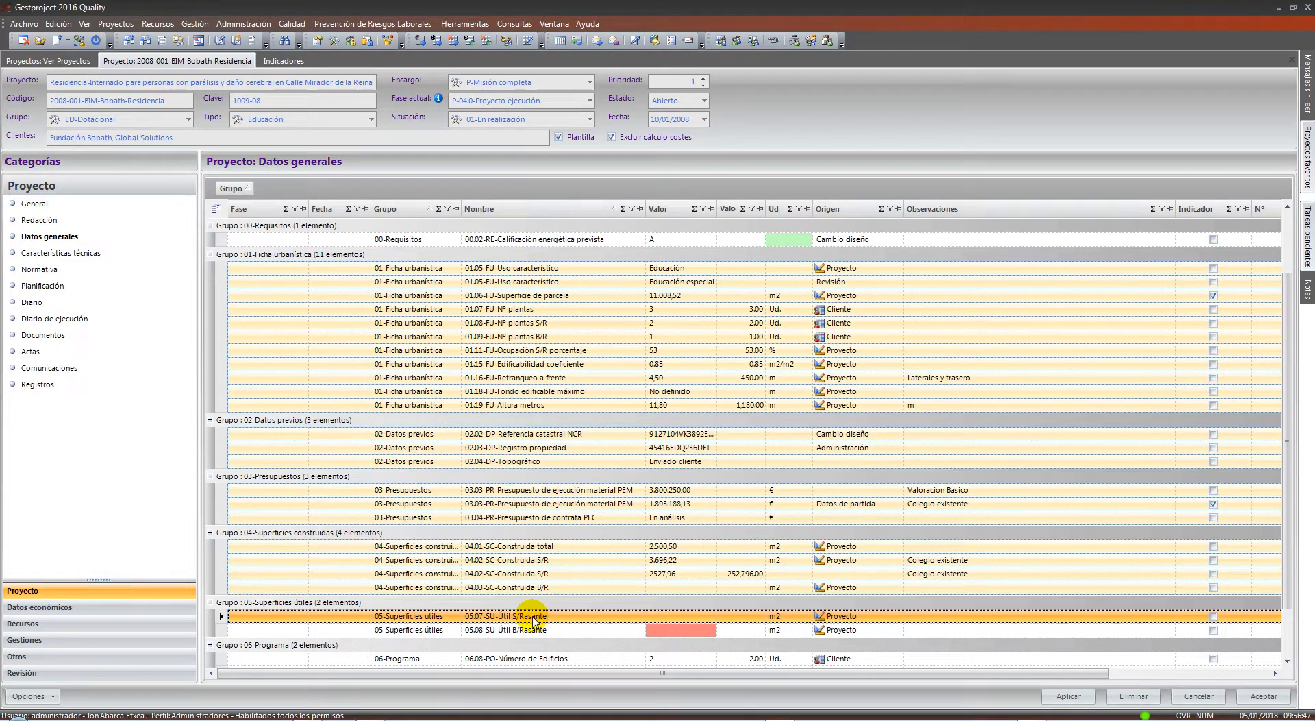
pyautogui.rightClick(542, 340)
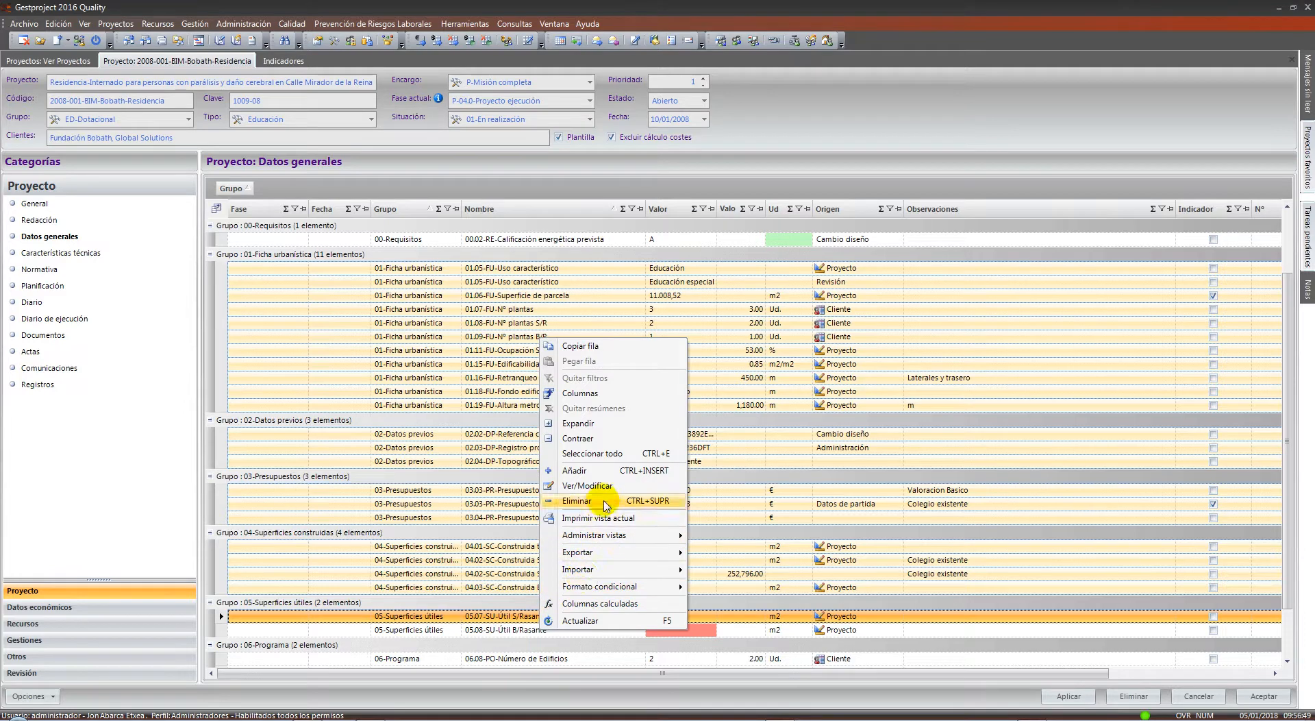
pyautogui.moveTo(612, 569)
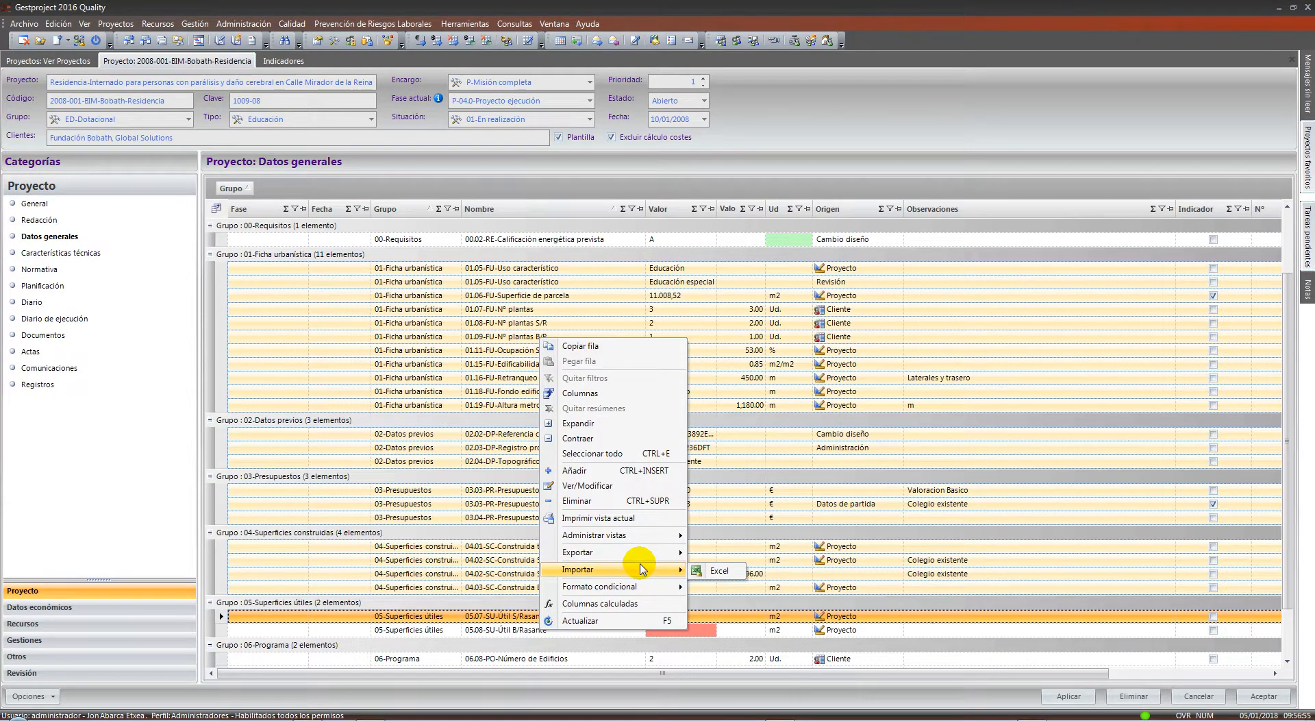
pyautogui.click(315, 341)
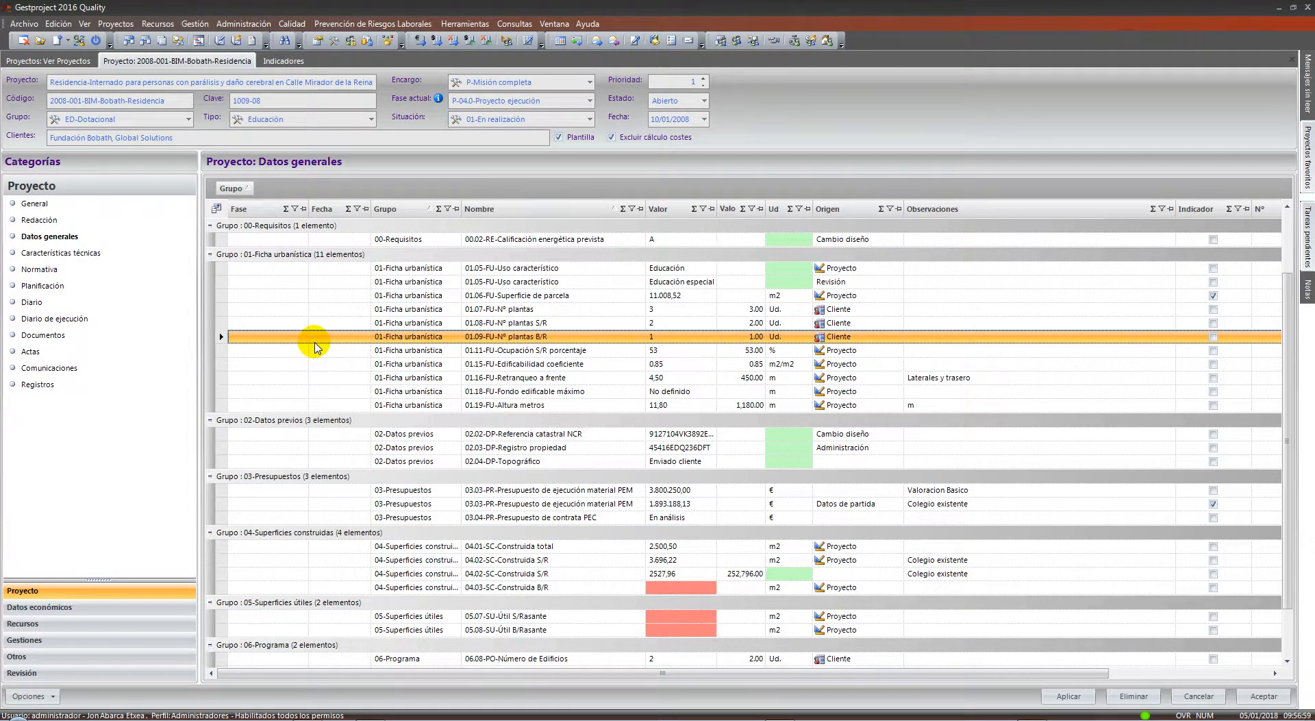
pyautogui.scroll(-1, 315, 346)
pyautogui.scroll(2, 315, 346)
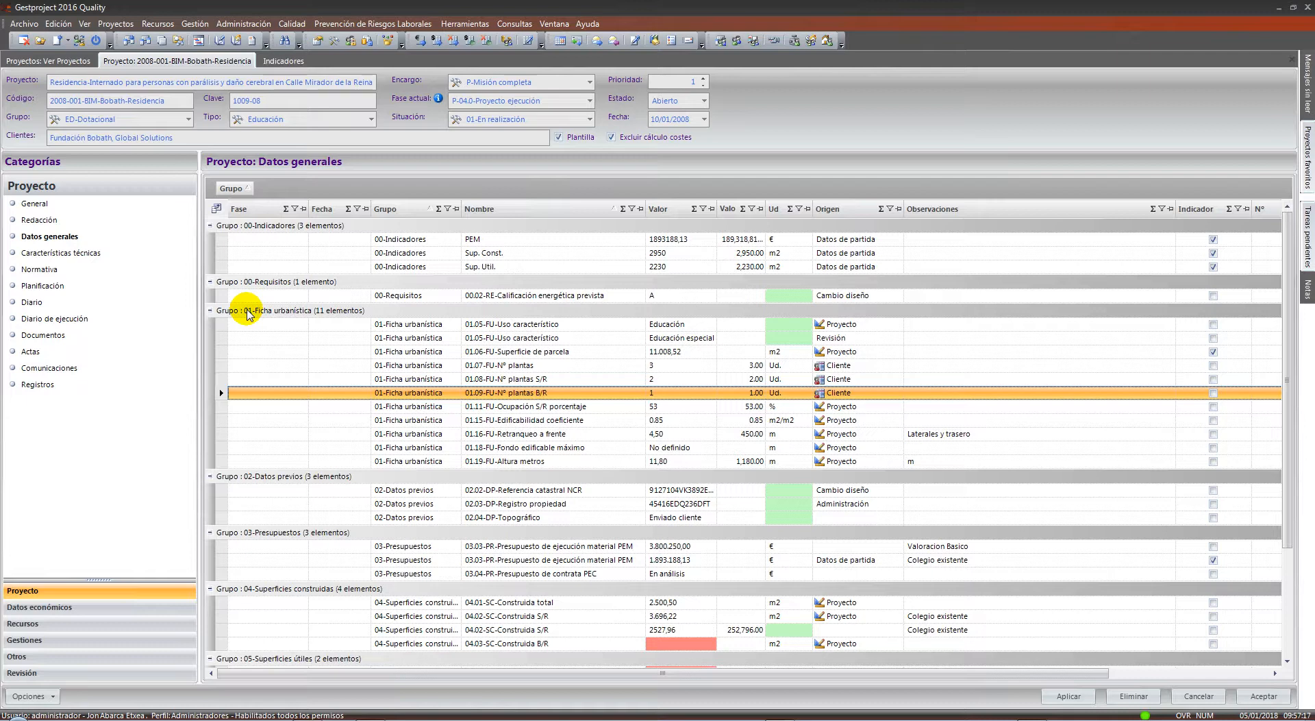
# Select the PEM, Sup. Const. and Sup. Util. rows under 00-Indicadores in Datos generales
pyautogui.moveTo(335, 239); pyautogui.dragTo(336, 269)
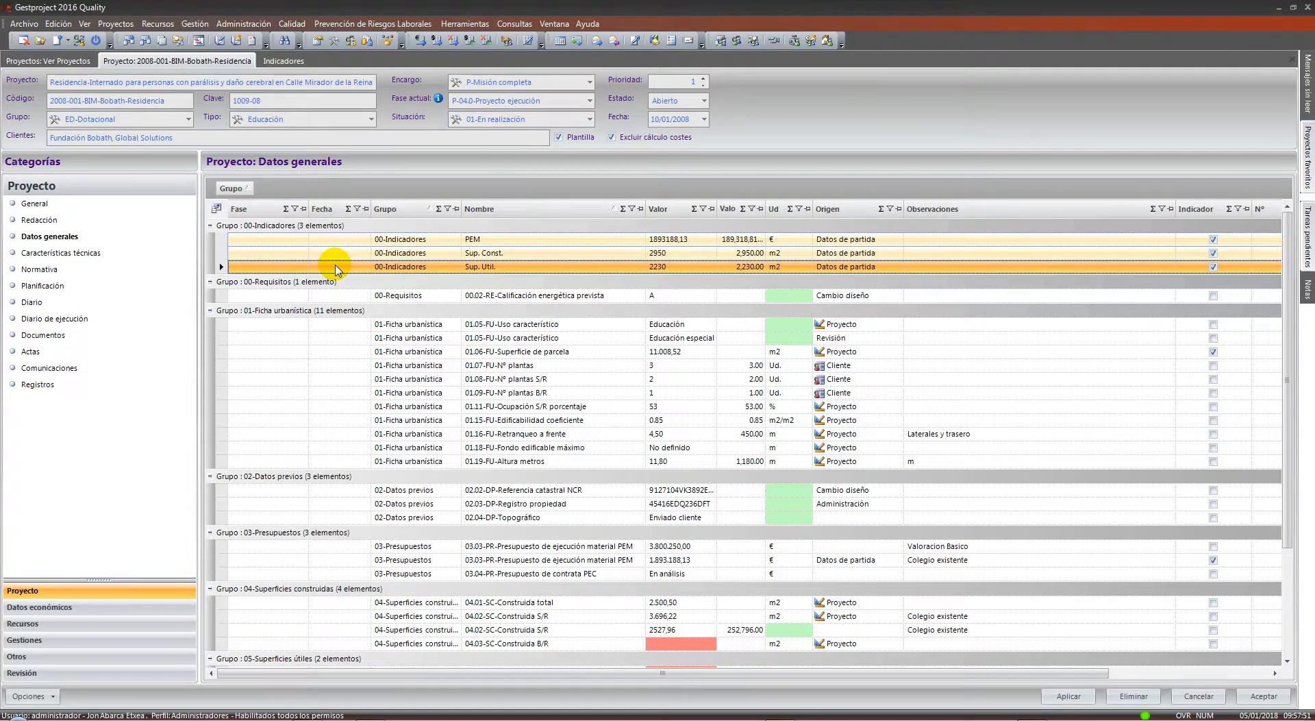
# View Características técnicas and Datos generales, then display the Planificación Gantt chart
pyautogui.click(78, 257)
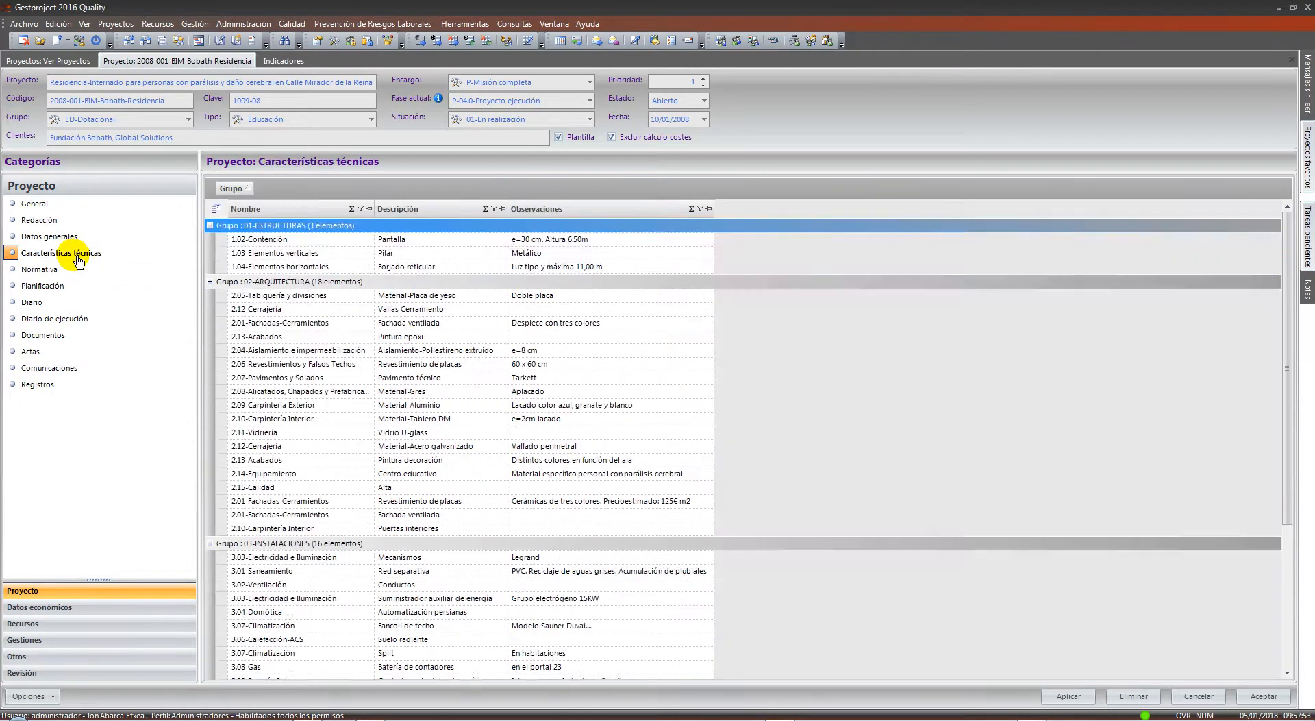
pyautogui.click(73, 235)
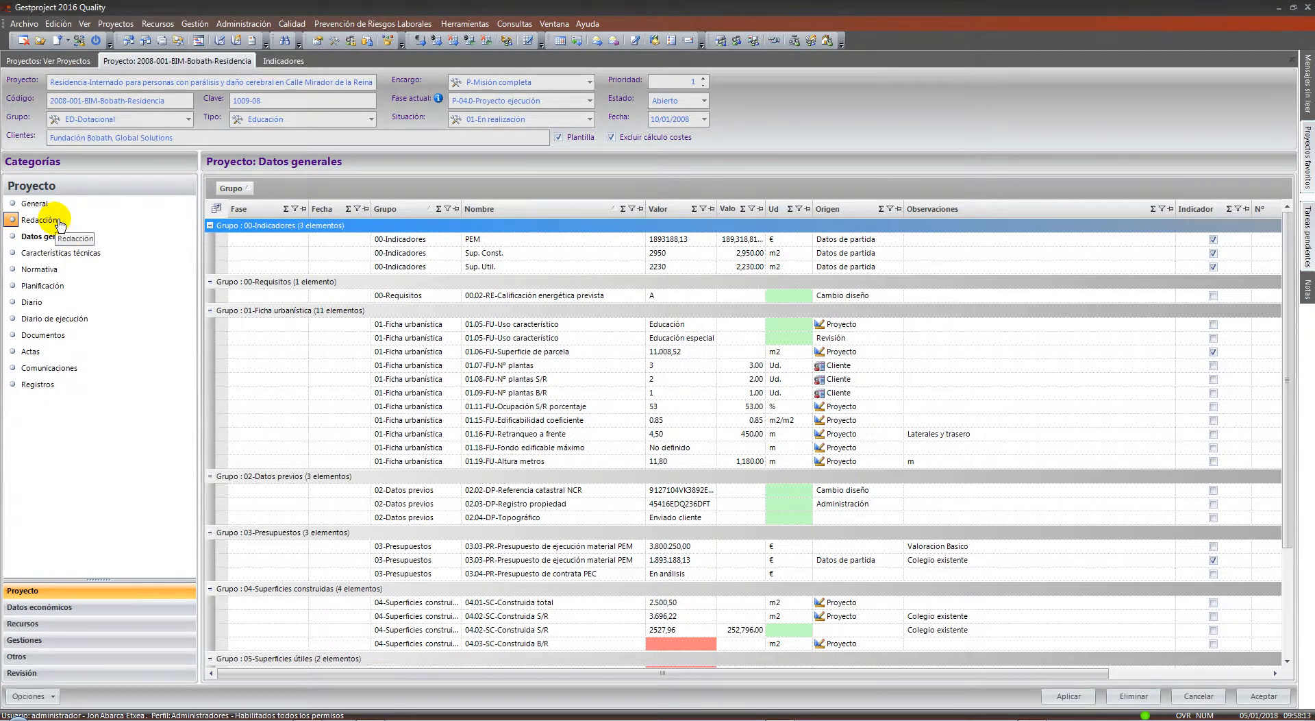
pyautogui.click(54, 287)
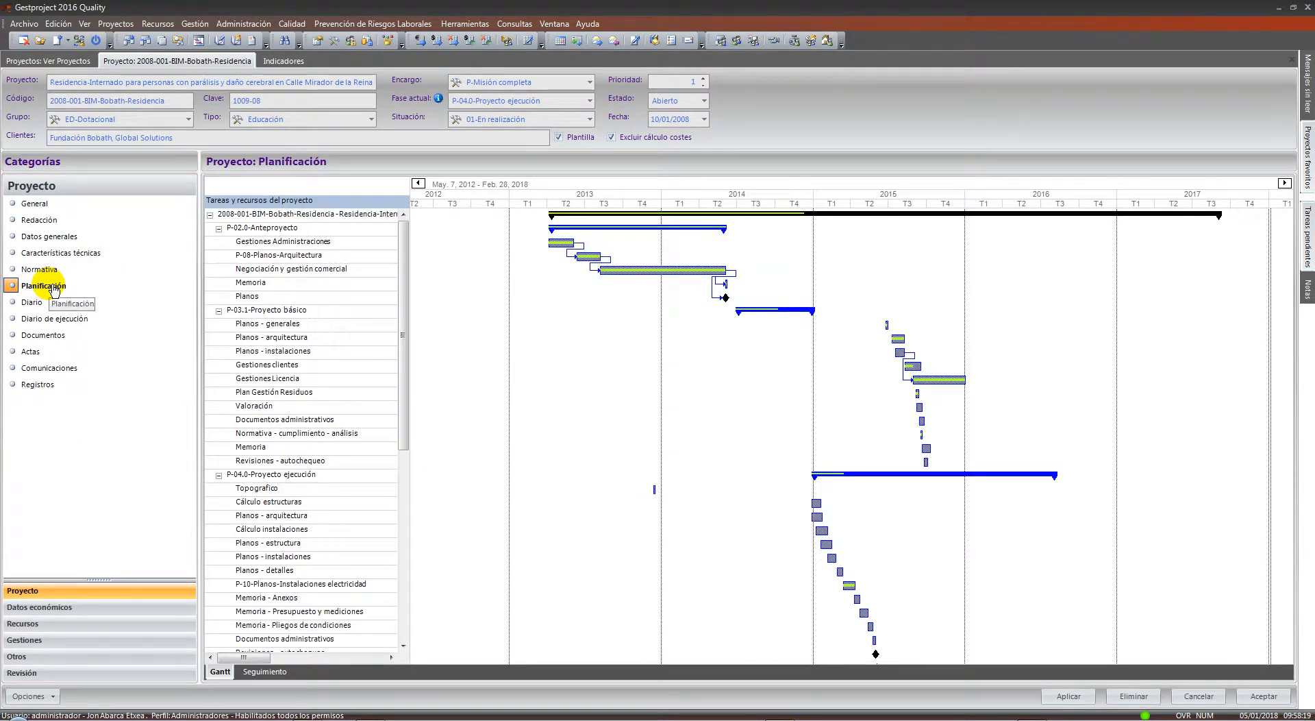
# Collapse phases P-02.0, P-03.1, P-04.0 and P-05.1 in the Gantt task tree
pyautogui.click(218, 228)
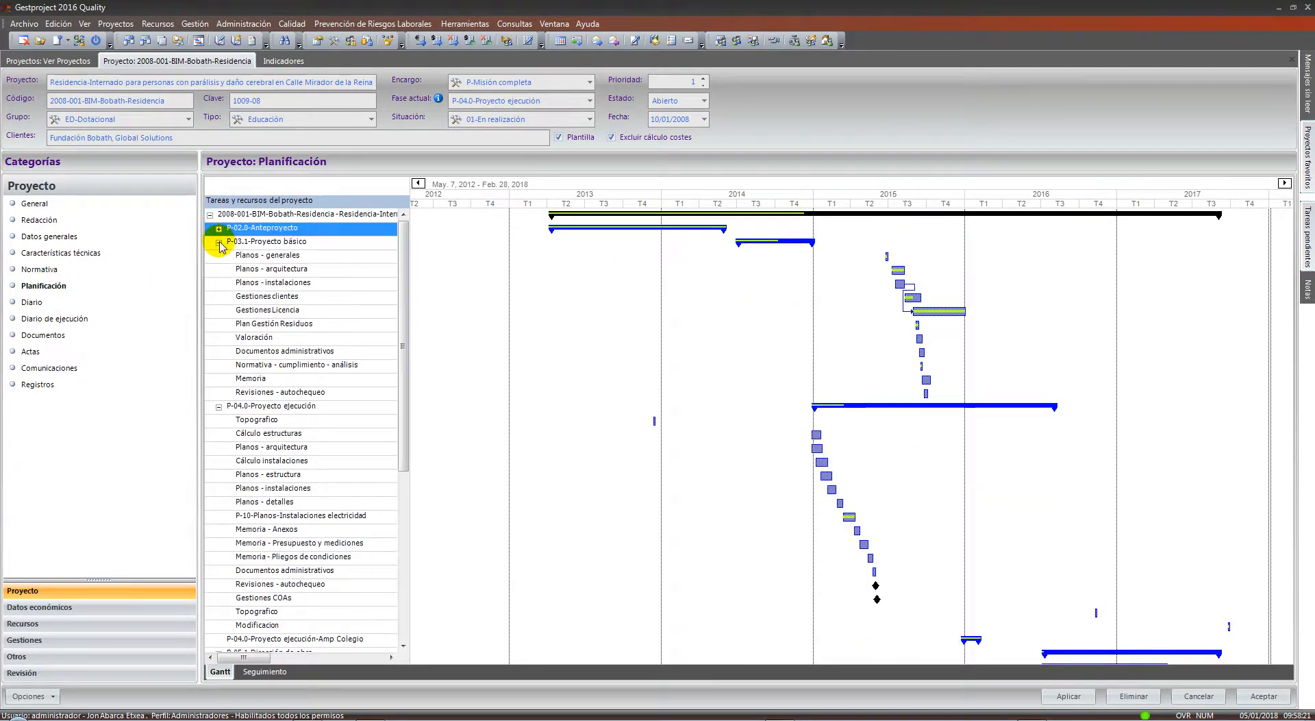
pyautogui.click(219, 241)
pyautogui.click(219, 254)
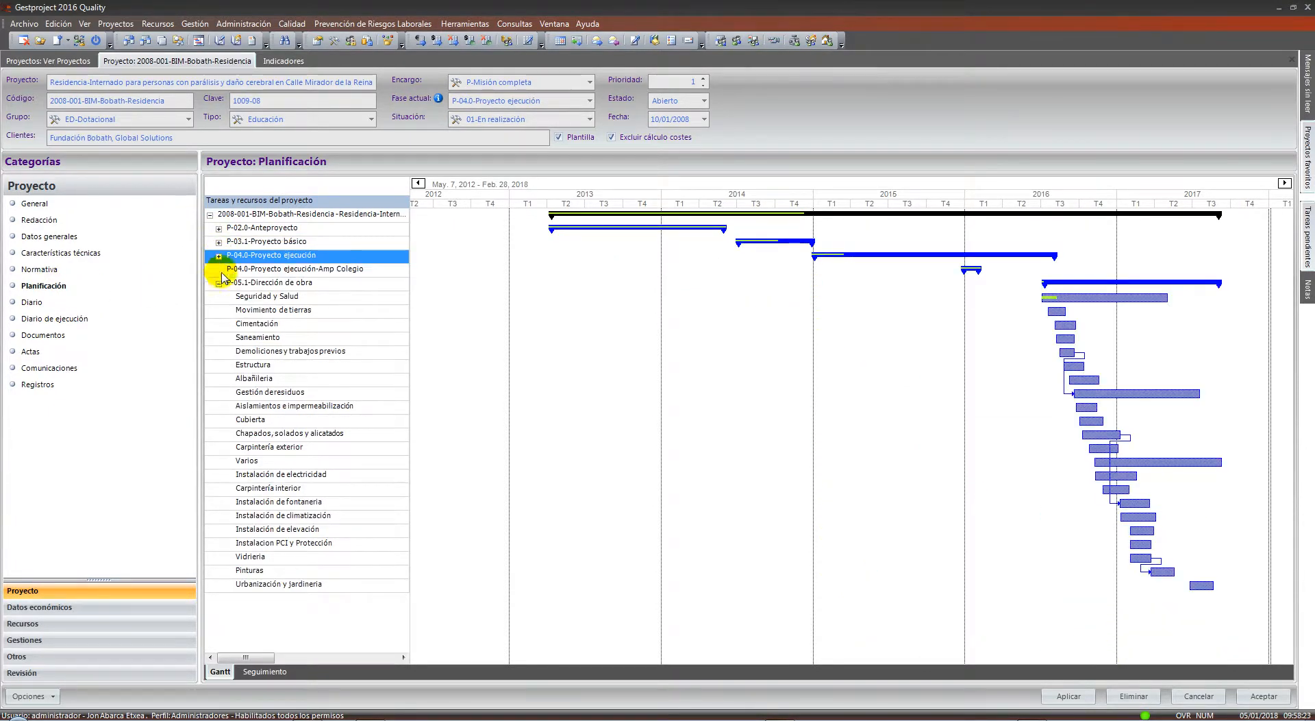
pyautogui.click(219, 282)
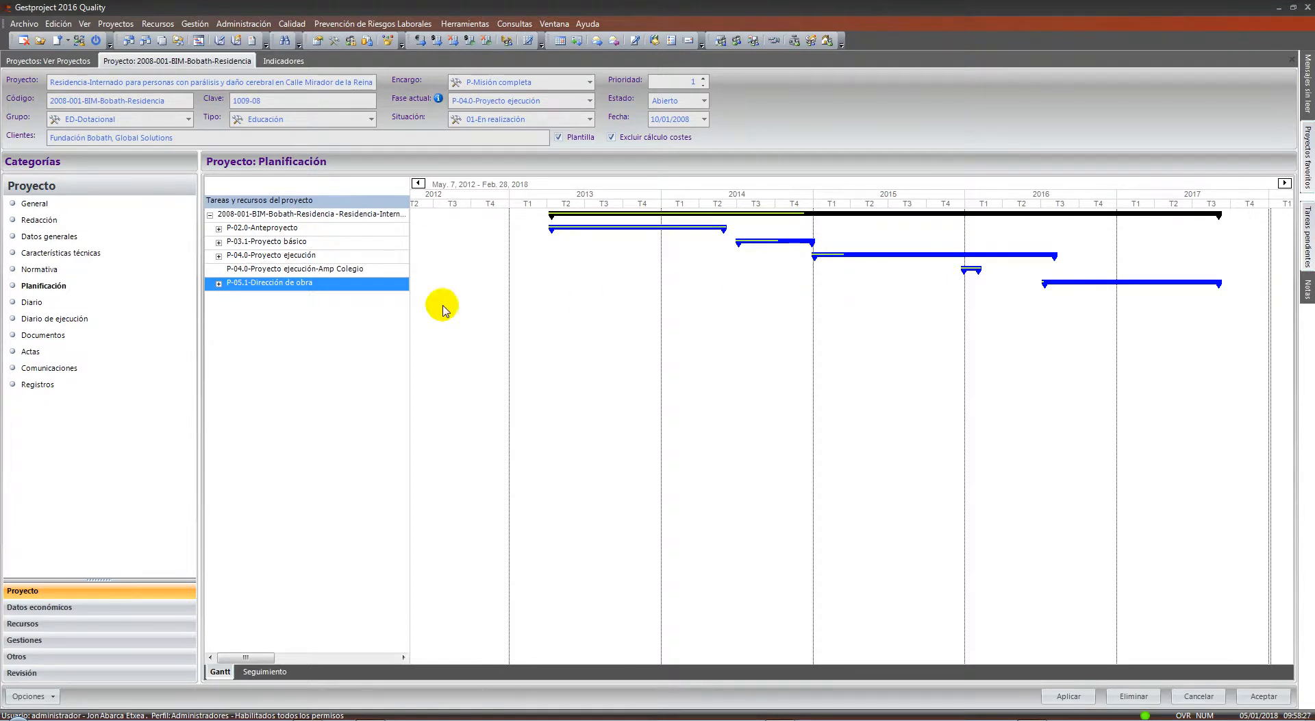
# Expand P-04.0-Proyecto ejecución and select its Topografico task
pyautogui.click(219, 256)
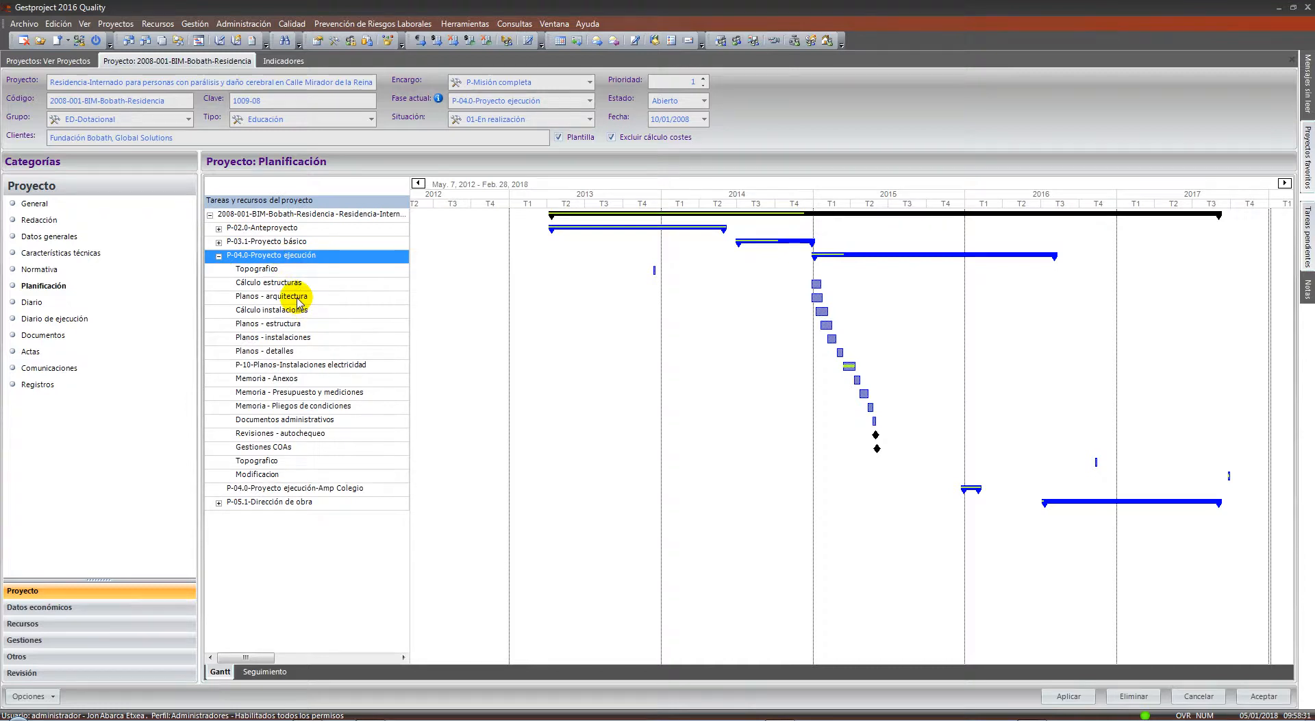
pyautogui.click(292, 269)
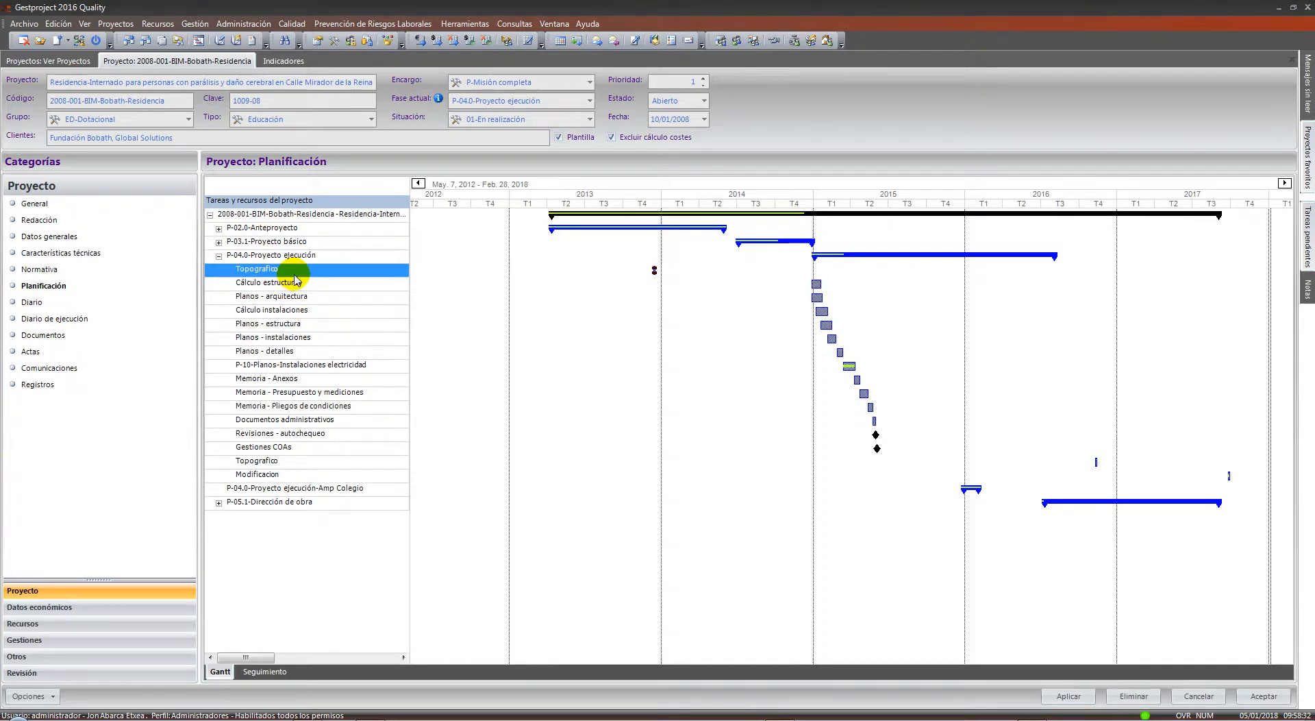
pyautogui.click(317, 475)
pyautogui.click(283, 270)
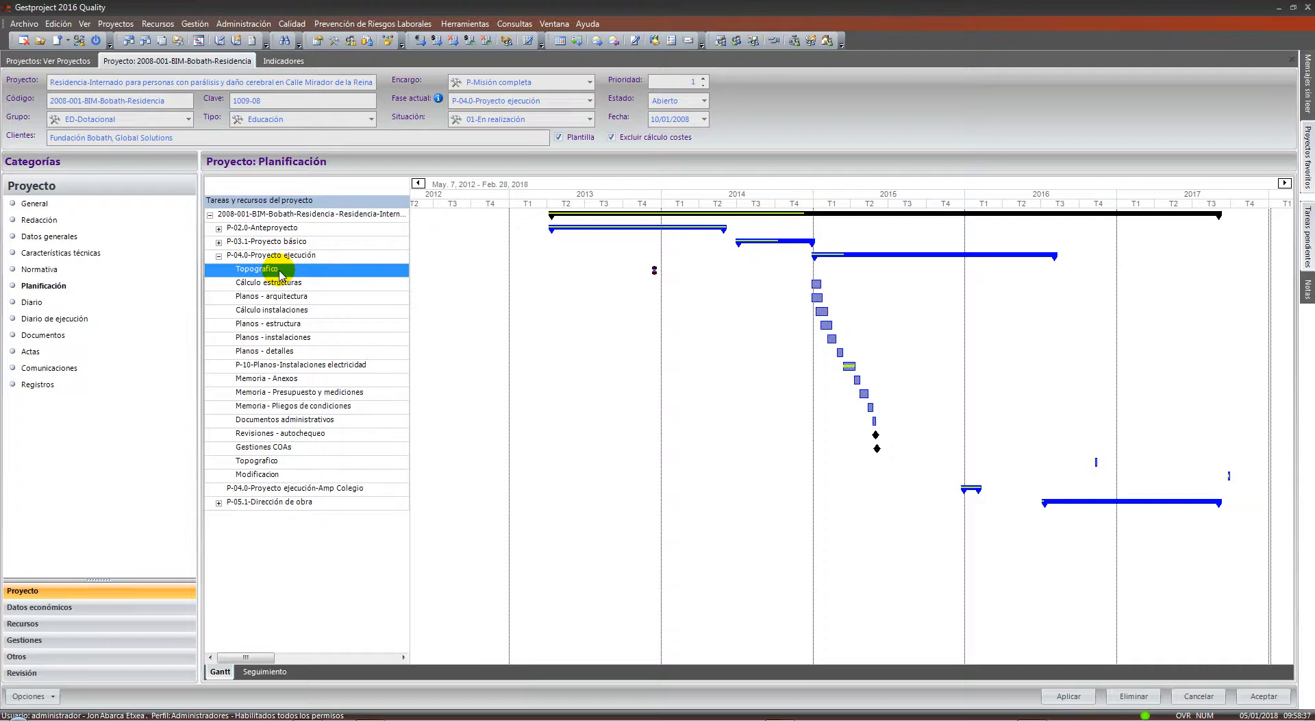
# Open the Topografico task and set its group to 20-BIM-Inicio after a missing-group error
pyautogui.click(204, 25)
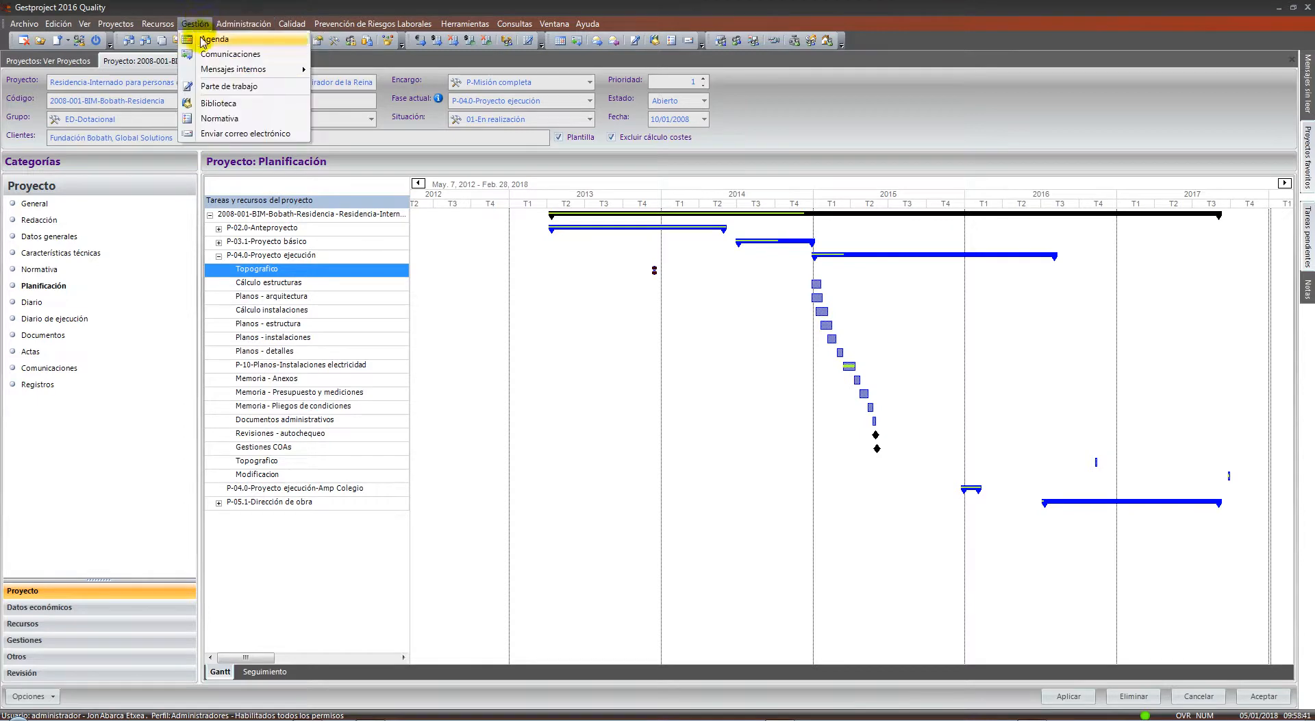
pyautogui.click(299, 274)
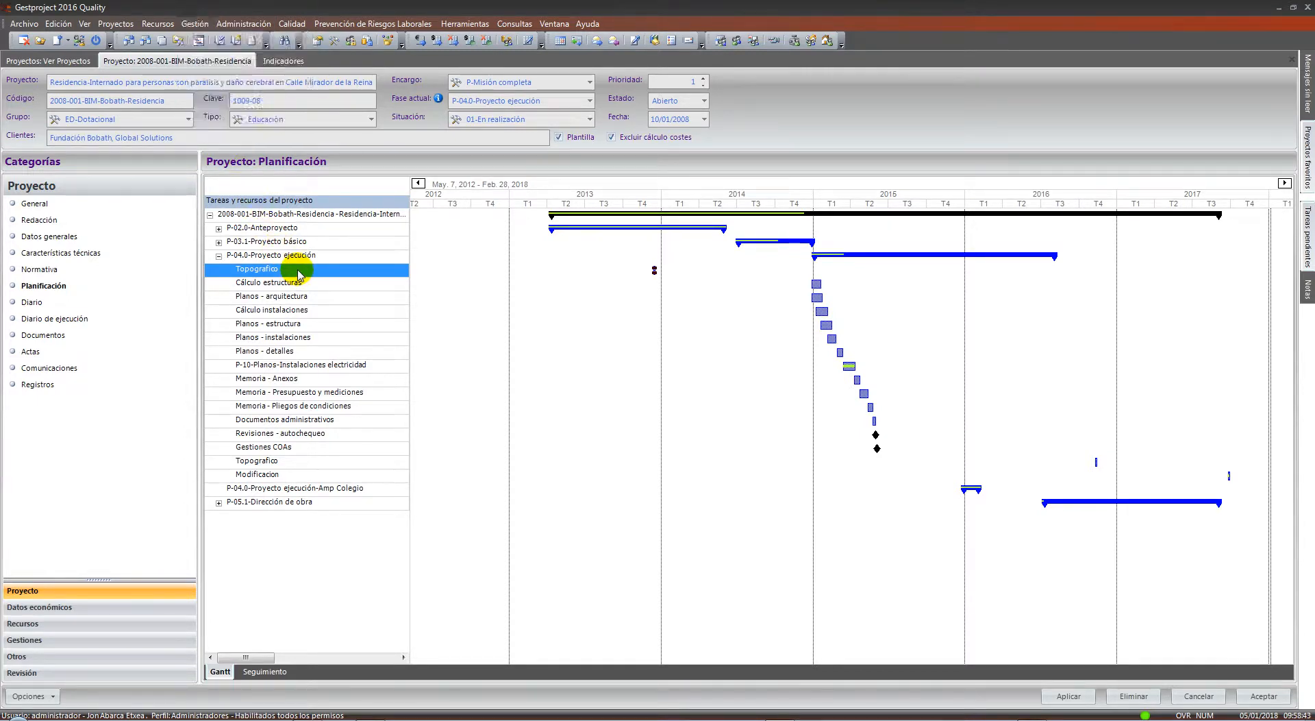
pyautogui.doubleClick(299, 274)
pyautogui.click(428, 503)
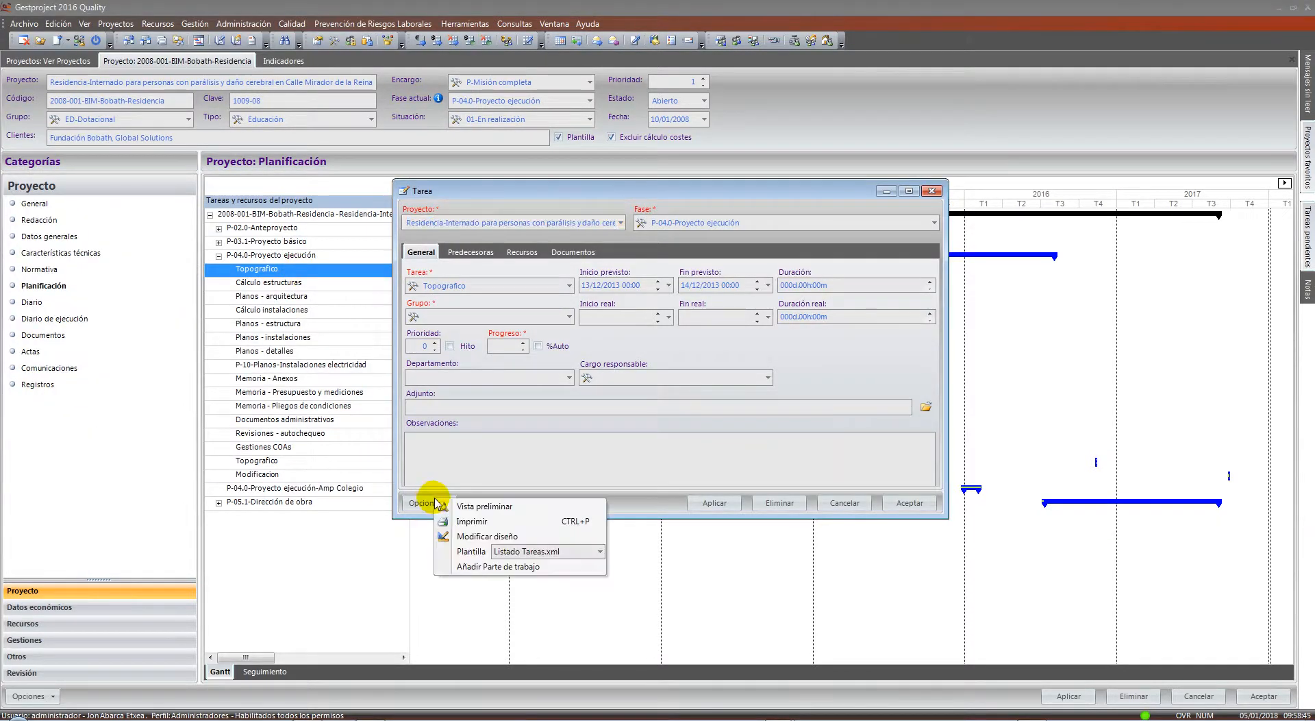
pyautogui.click(528, 569)
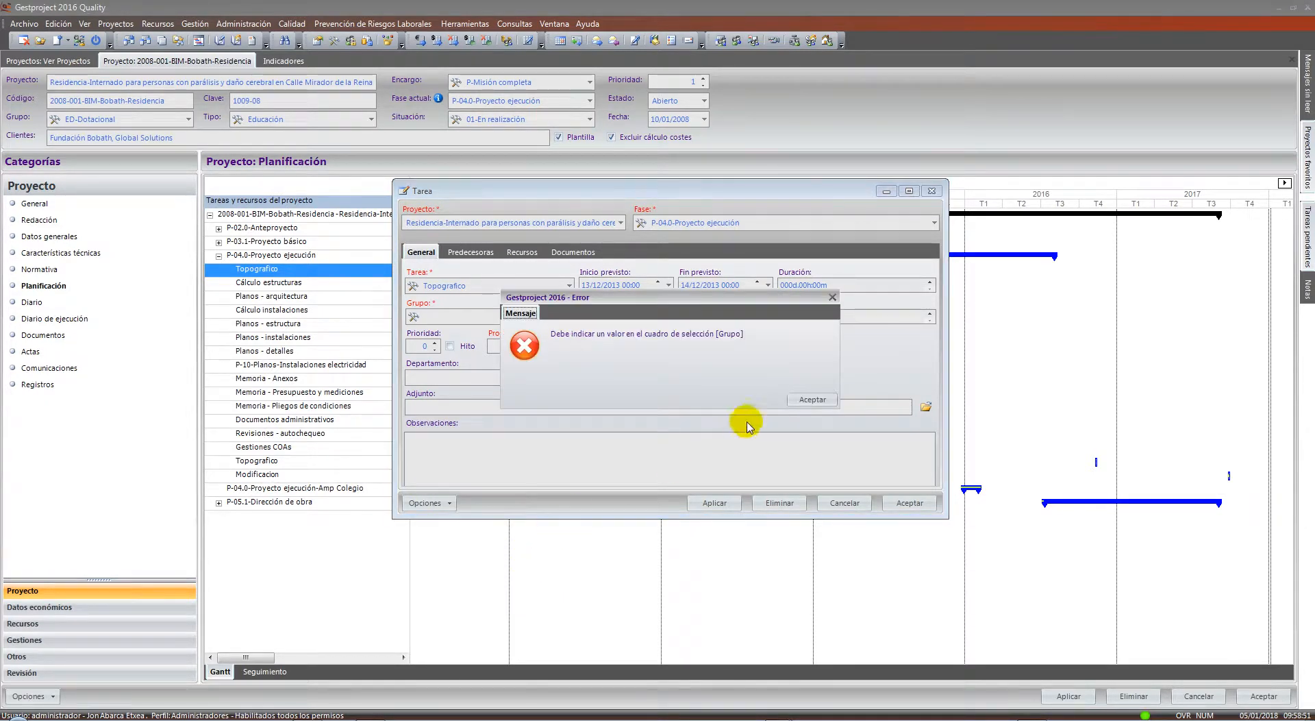
pyautogui.click(812, 397)
pyautogui.click(557, 319)
pyautogui.click(569, 316)
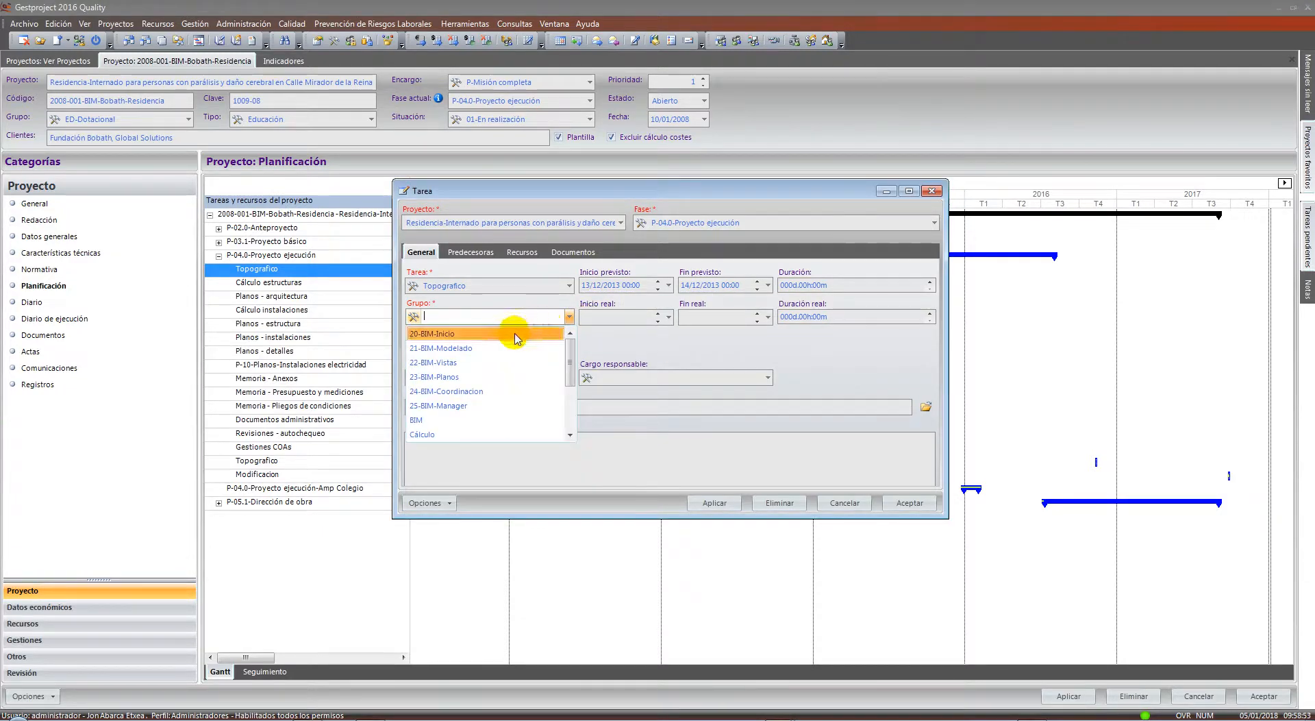
pyautogui.click(514, 331)
# Add a Producción work report for the Topografico task and reposition its window
pyautogui.click(445, 503)
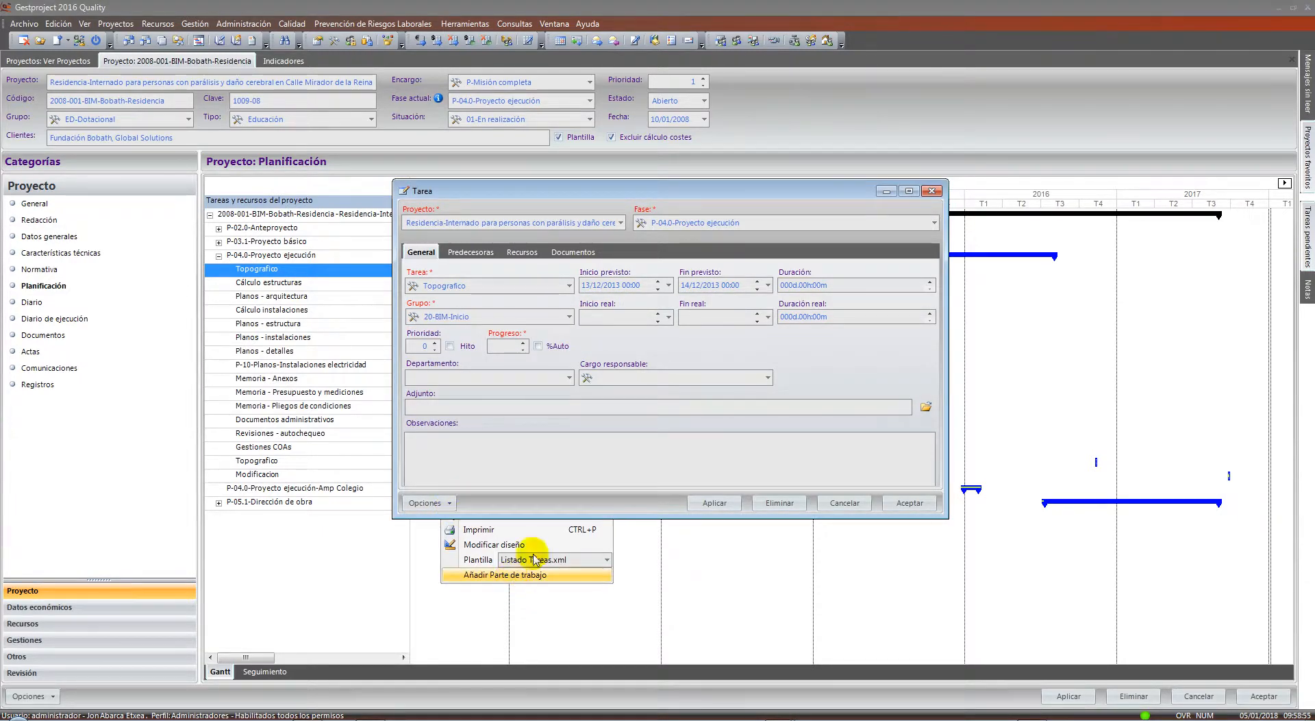
pyautogui.click(524, 575)
pyautogui.moveTo(805, 247); pyautogui.dragTo(593, 199)
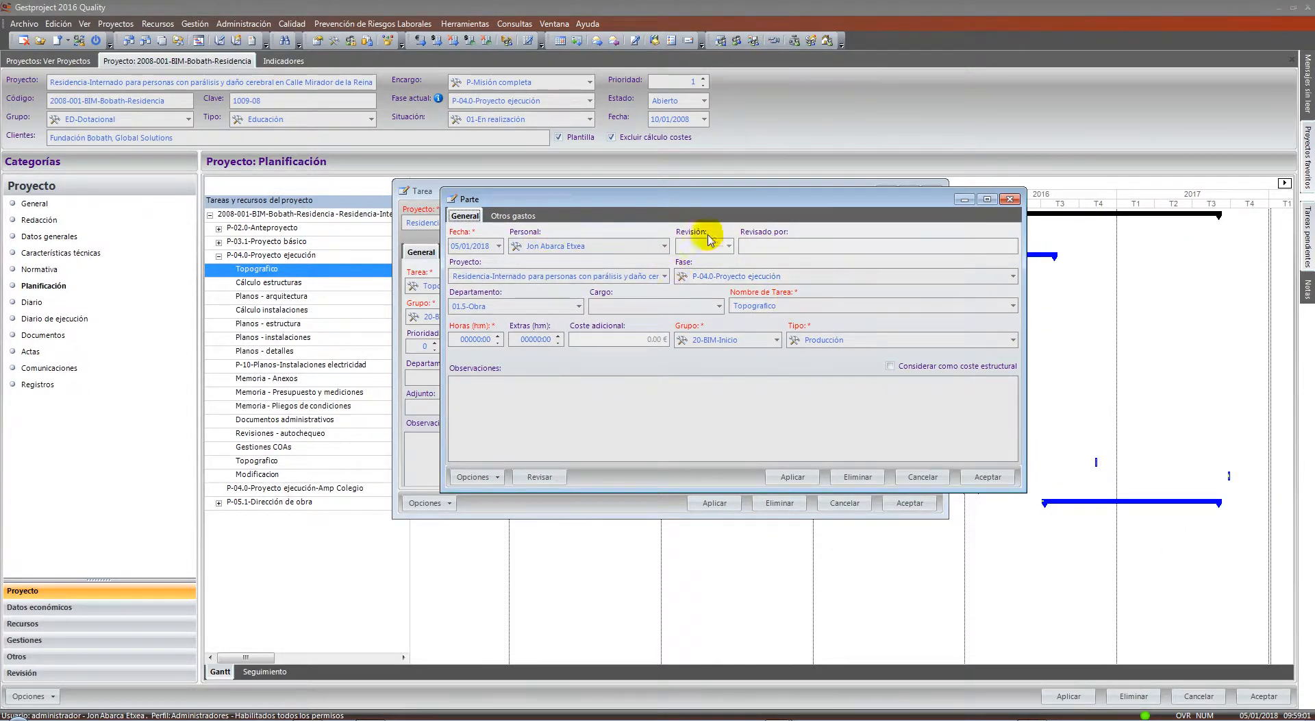
# Cancel the unsaved work report and the Topografico task edits to return to the Gantt chart
pyautogui.click(481, 339)
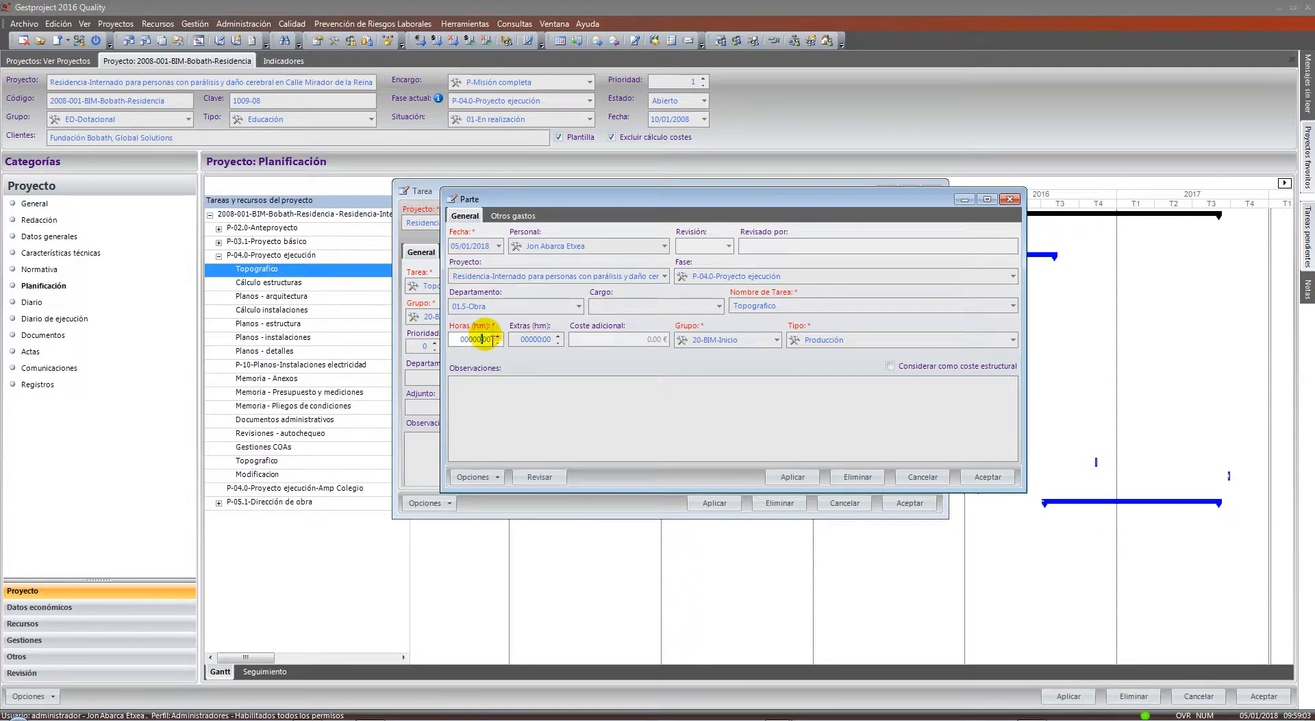
pyautogui.click(923, 478)
pyautogui.click(844, 504)
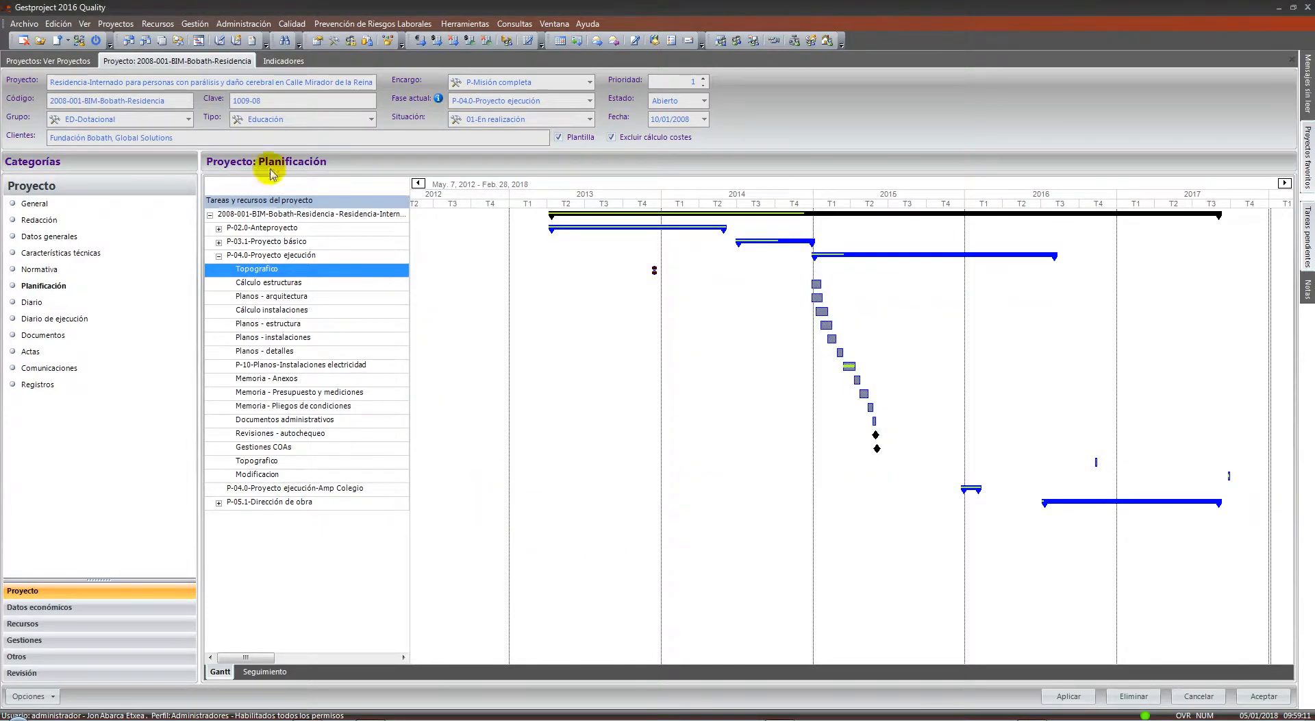
pyautogui.click(195, 23)
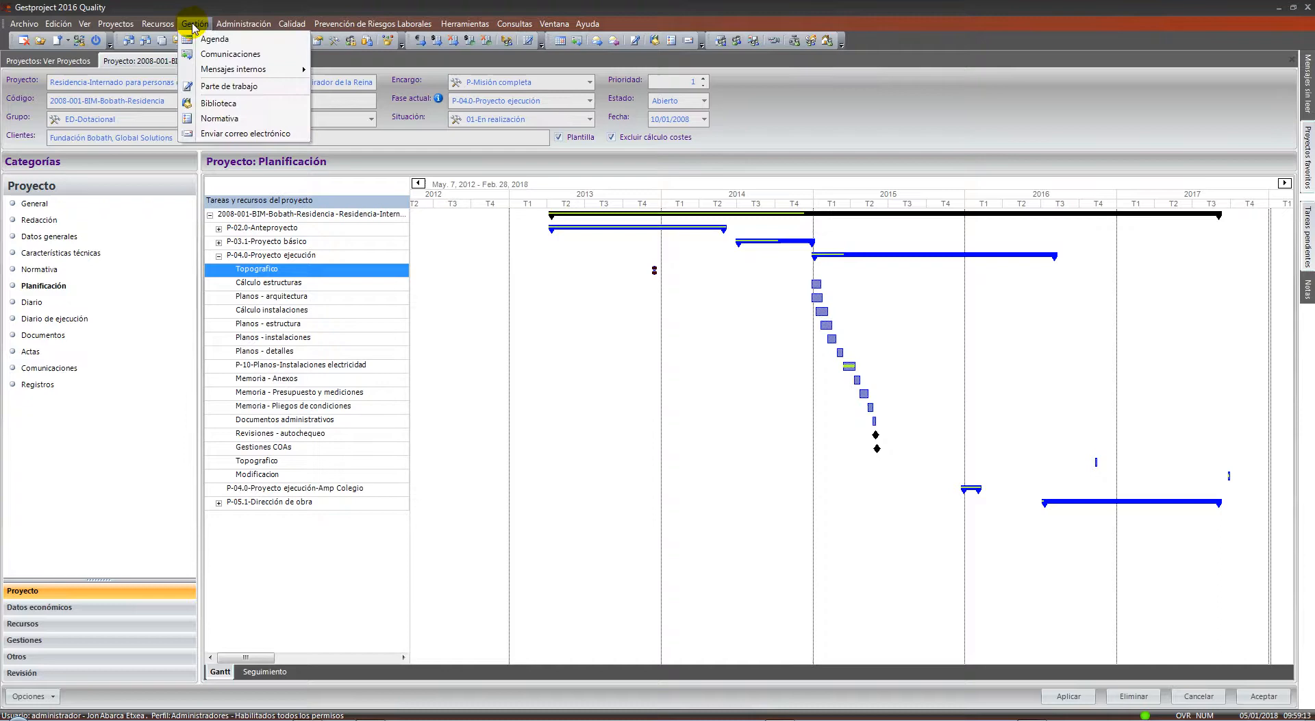
# Add a new work report for project Anteproyecto de Residencial 250 VPP en Barcelona
pyautogui.click(222, 87)
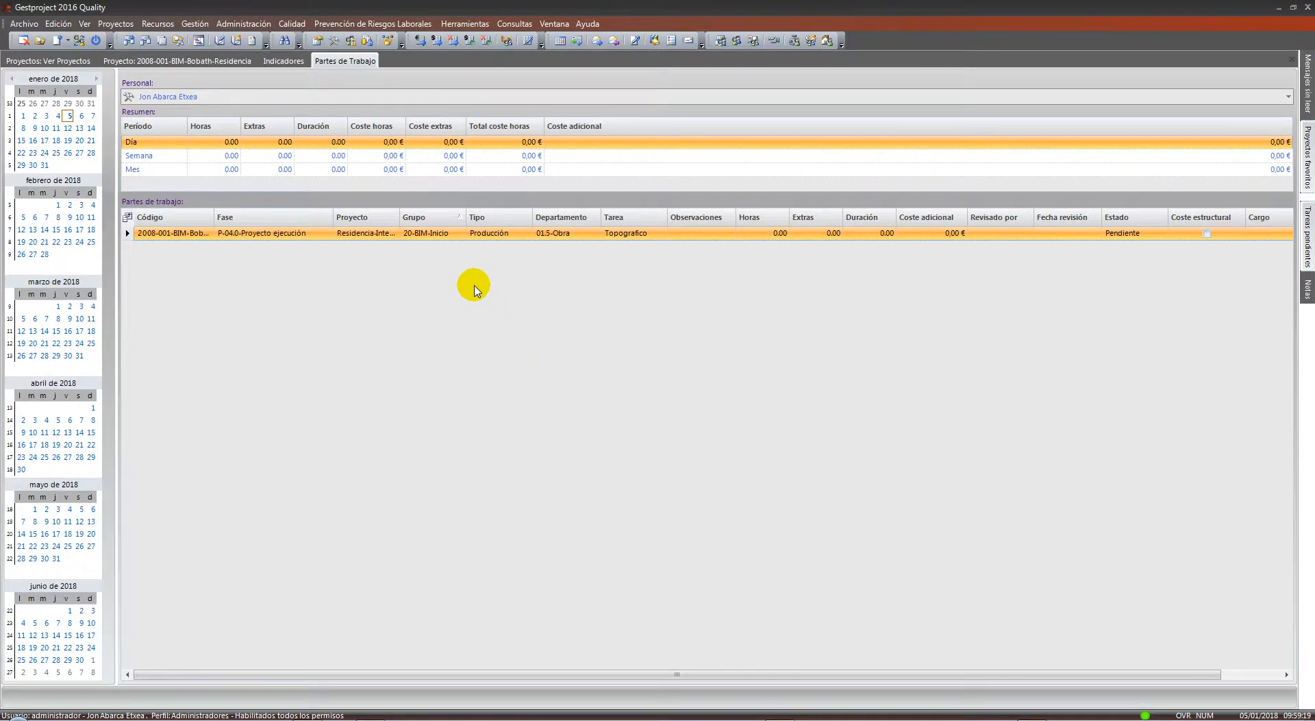
pyautogui.rightClick(477, 290)
pyautogui.click(481, 502)
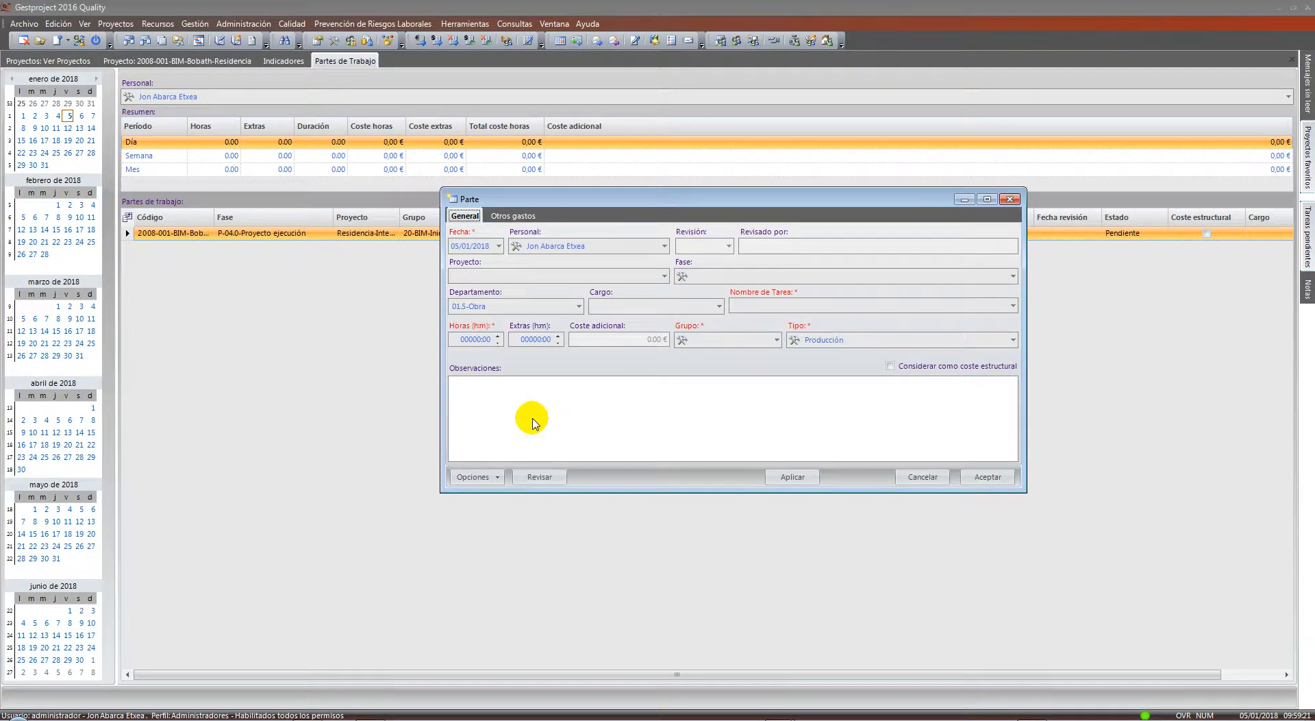
pyautogui.click(640, 276)
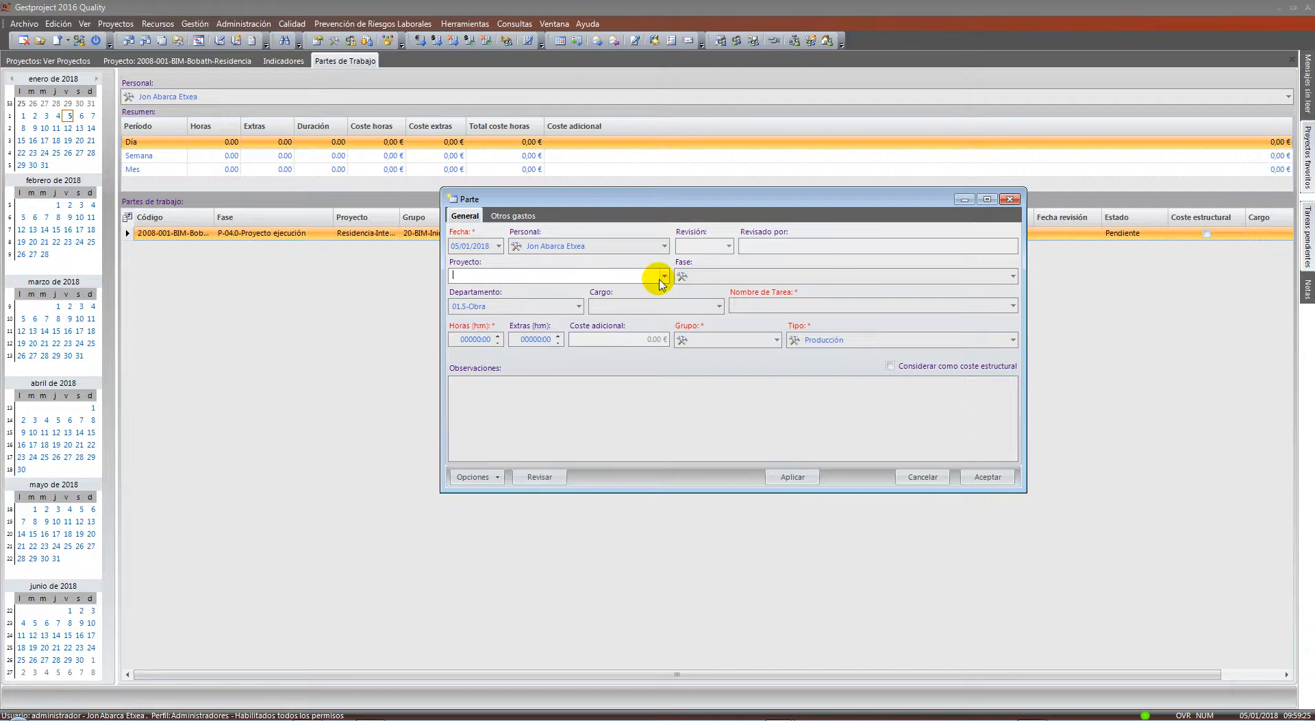
pyautogui.click(664, 276)
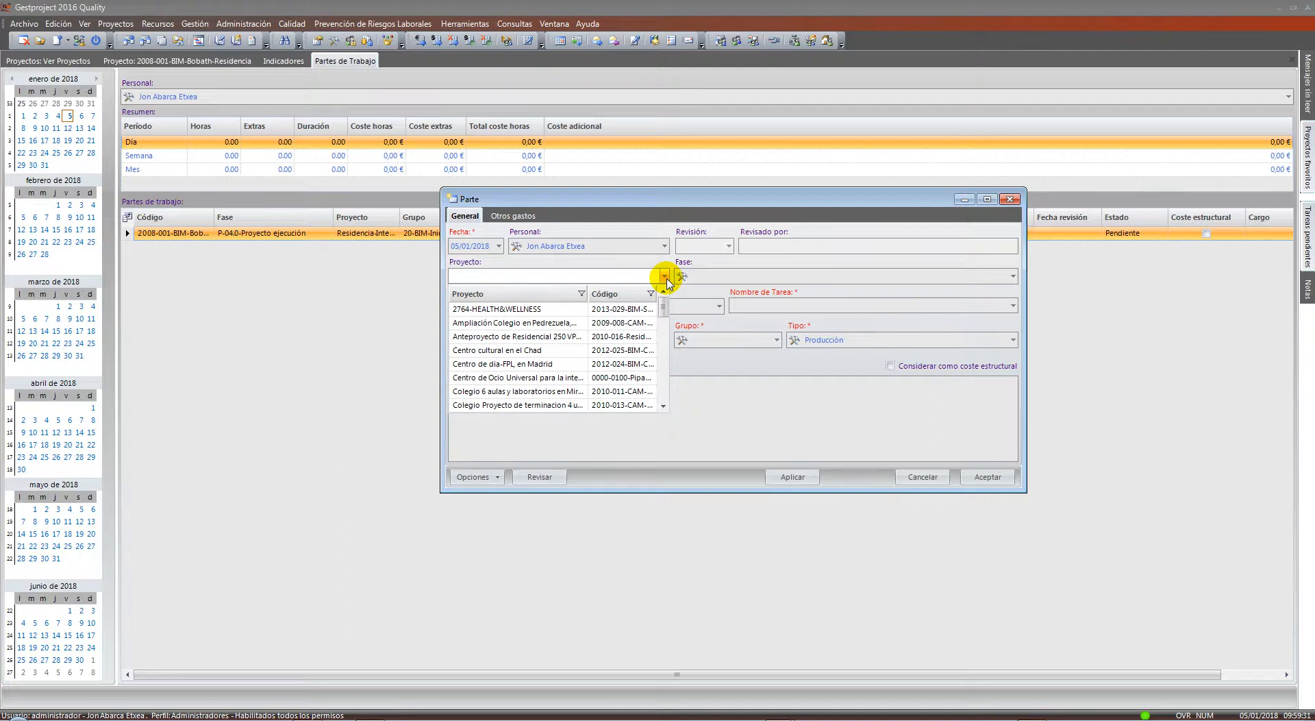
pyautogui.write('res')
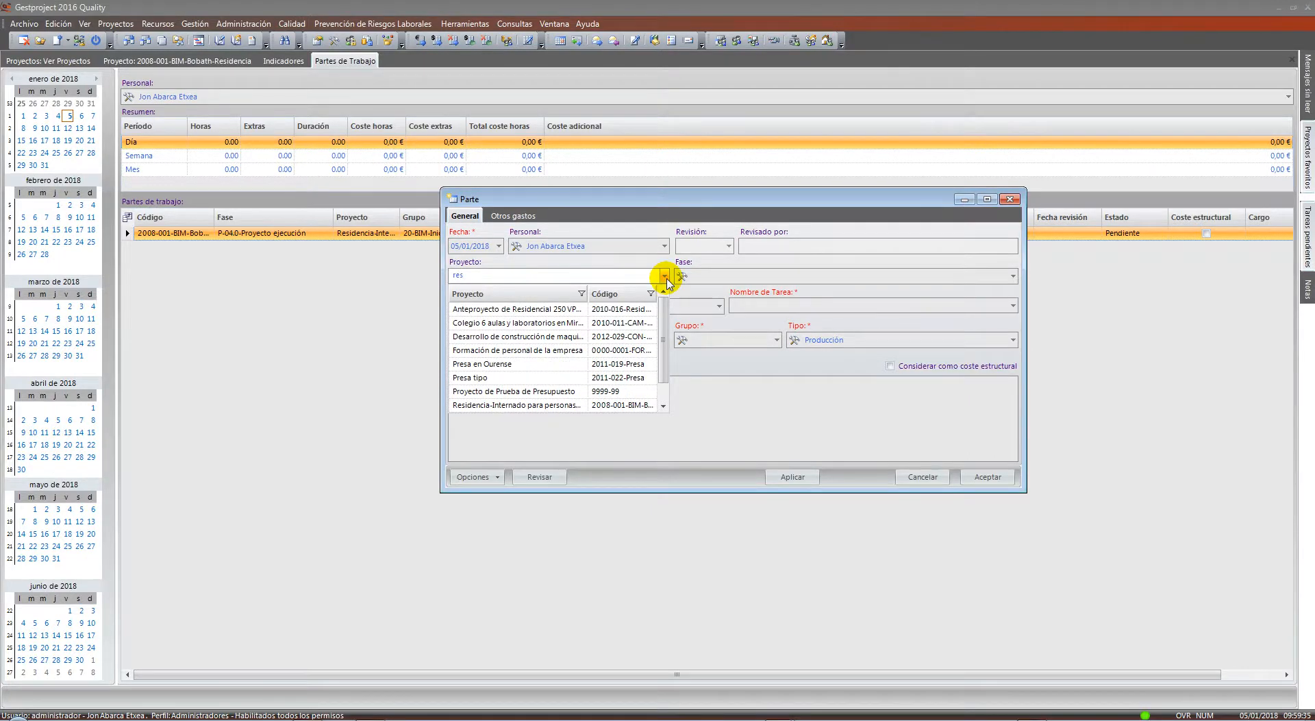
pyautogui.write('i')
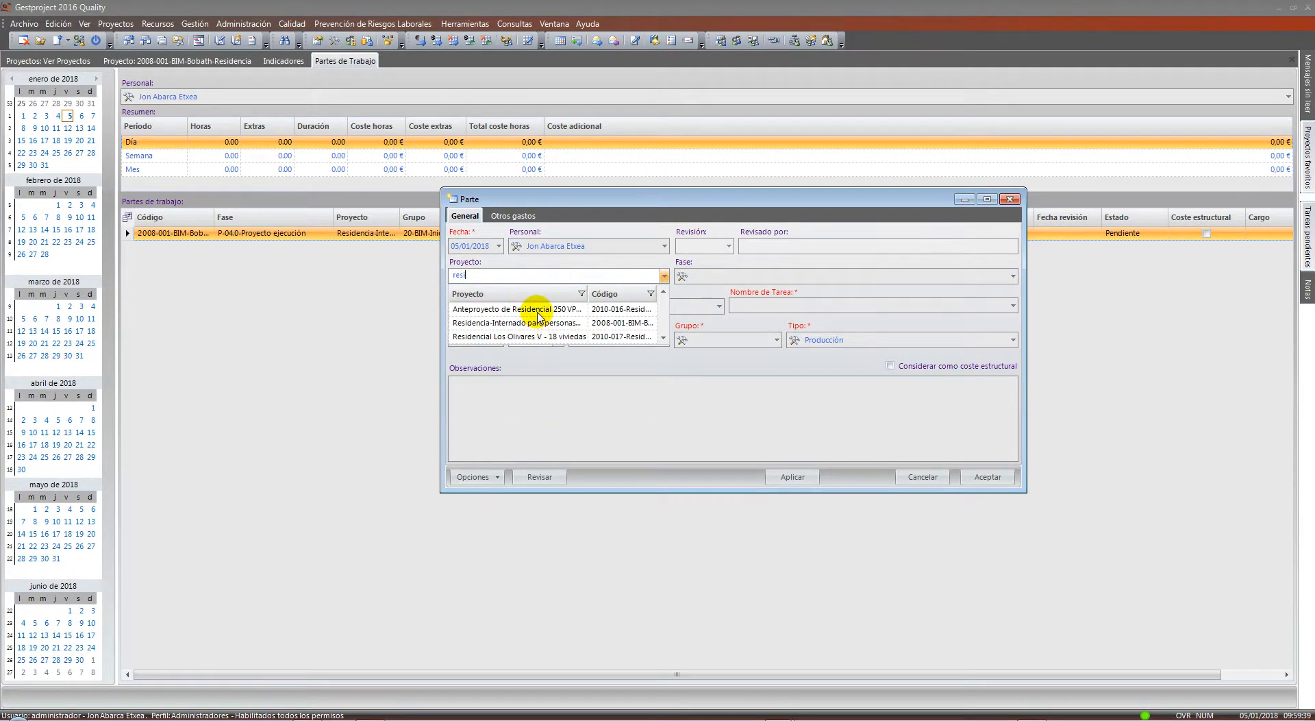
pyautogui.click(531, 308)
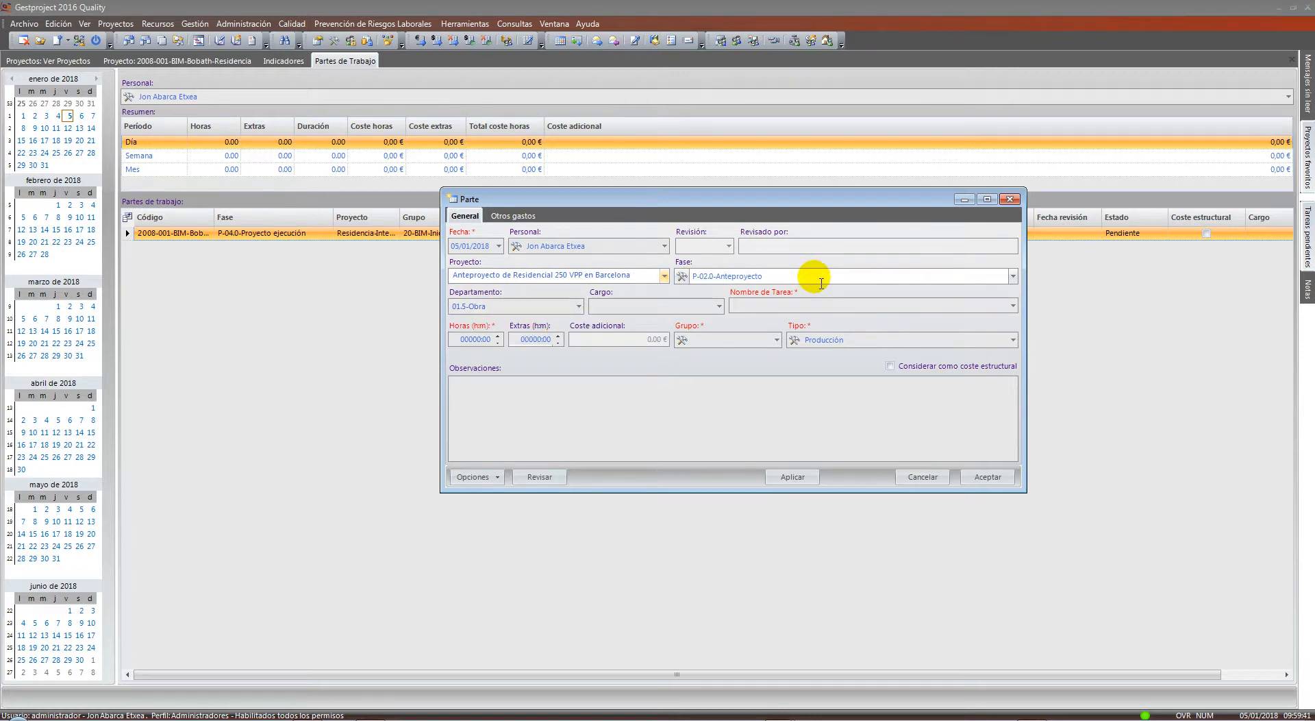
# Keep phase P-02.0-Anteproyecto and set the task to G-09-Informes - documentos técnicos
pyautogui.click(1011, 276)
pyautogui.click(1012, 275)
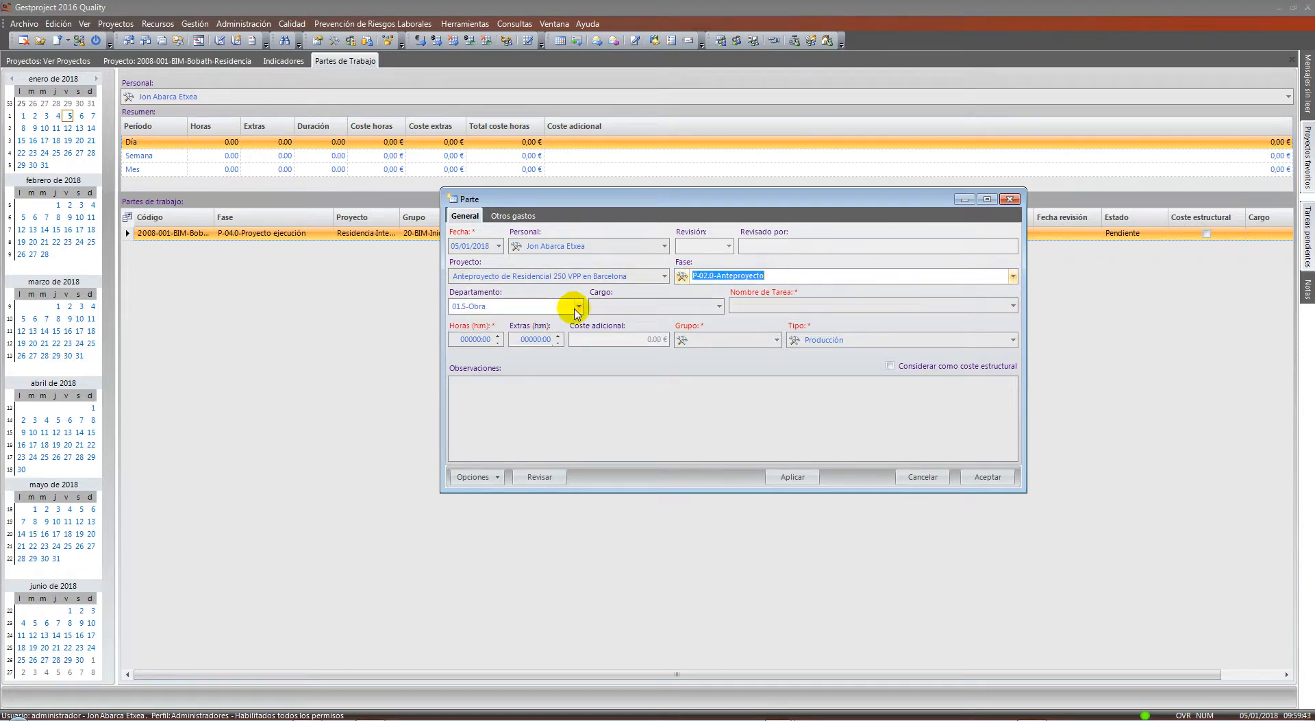
pyautogui.click(719, 305)
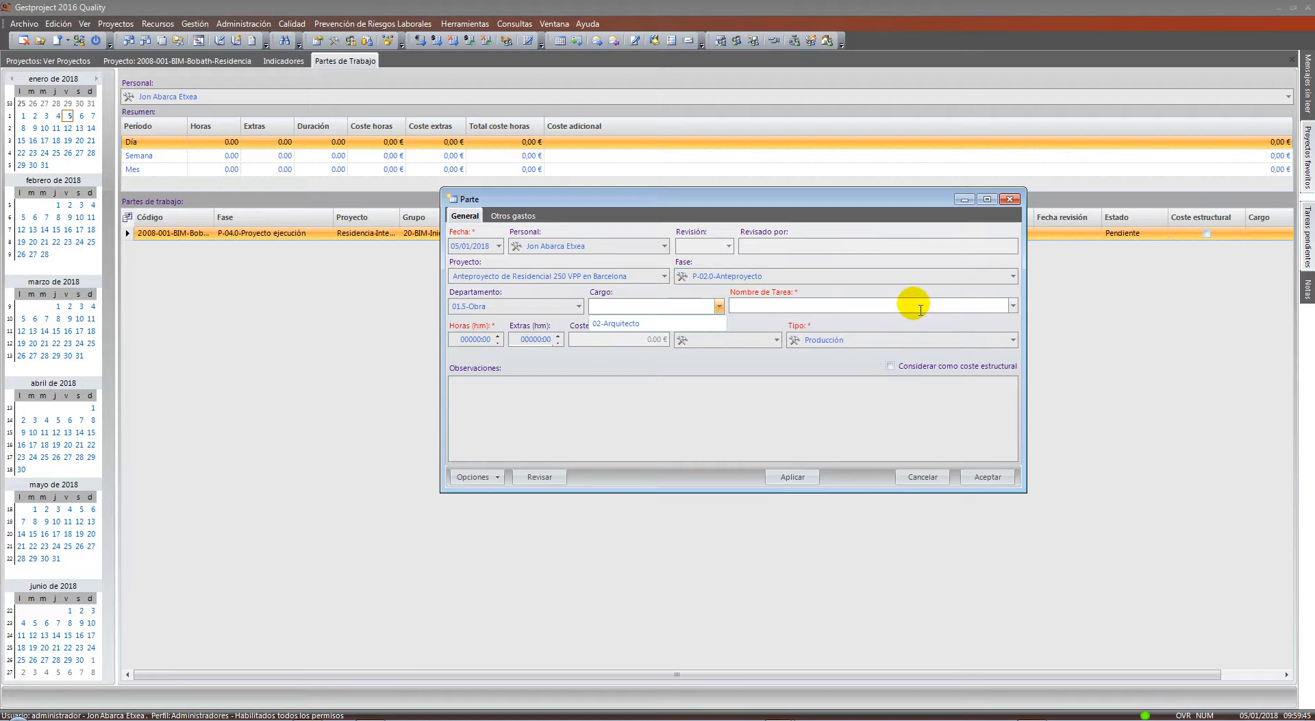
pyautogui.click(921, 309)
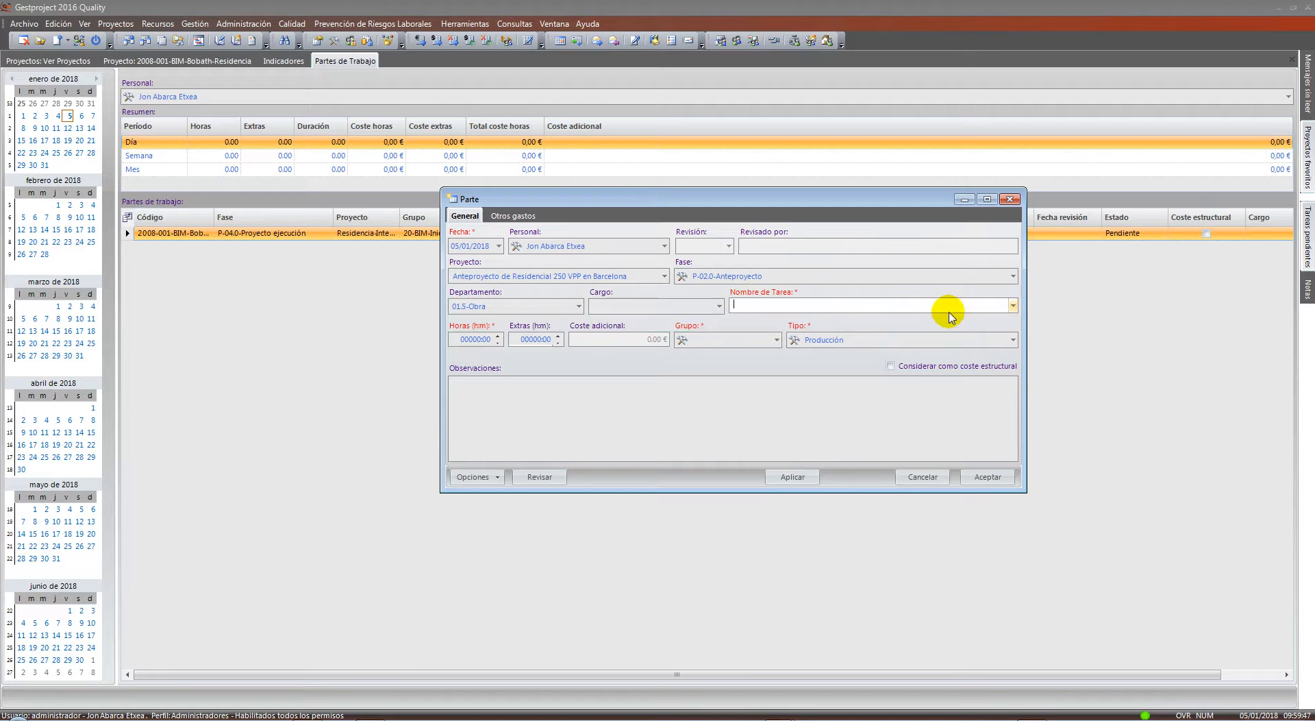
pyautogui.write('do')
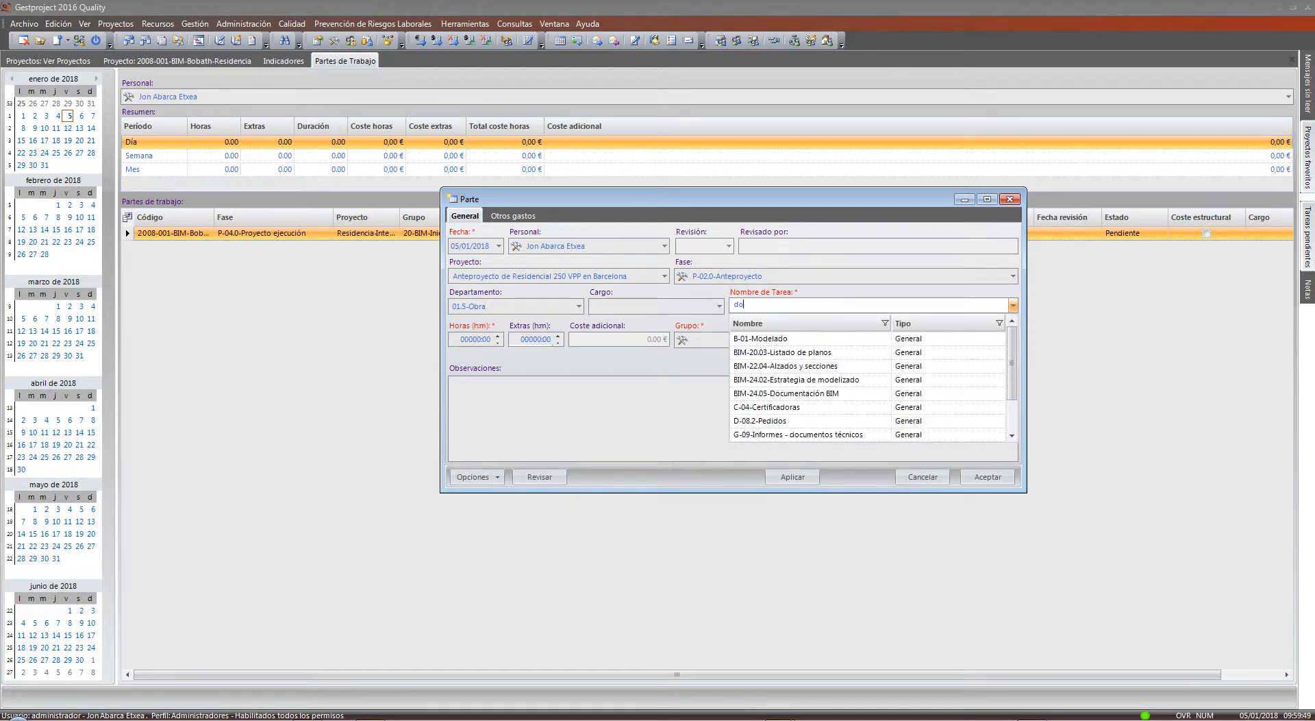
pyautogui.write('c')
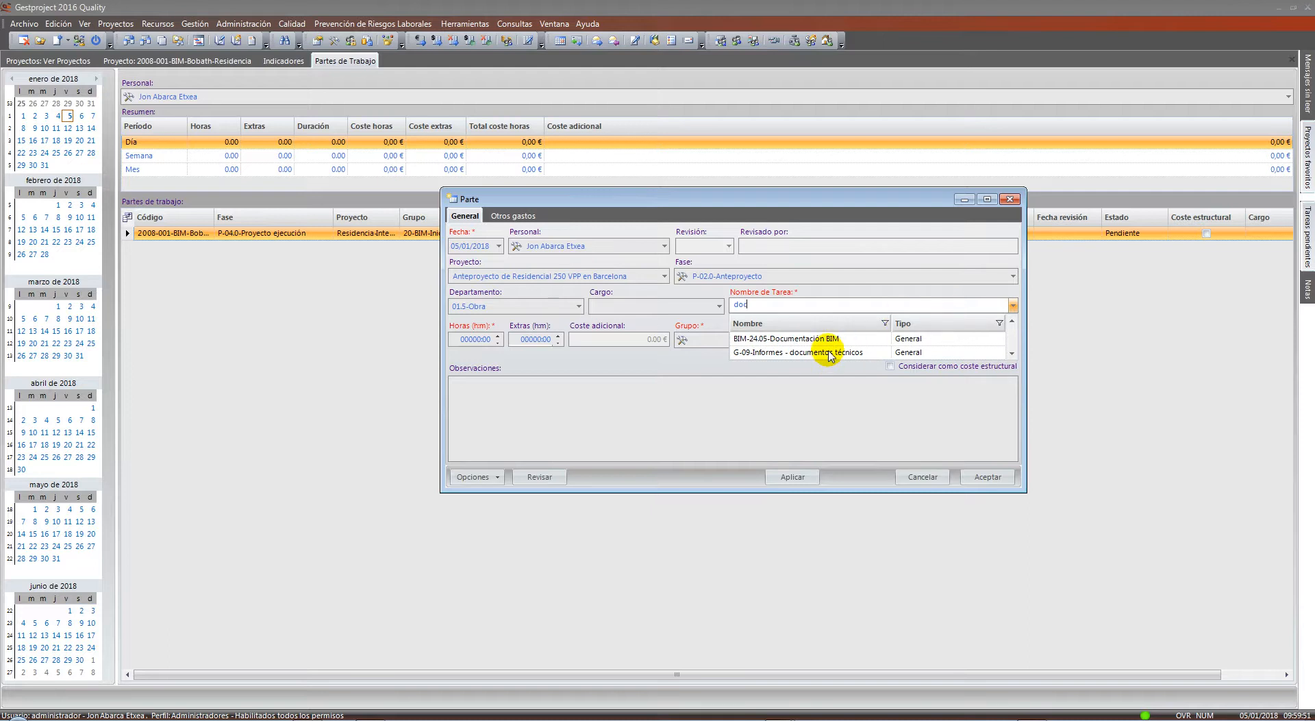
pyautogui.click(830, 353)
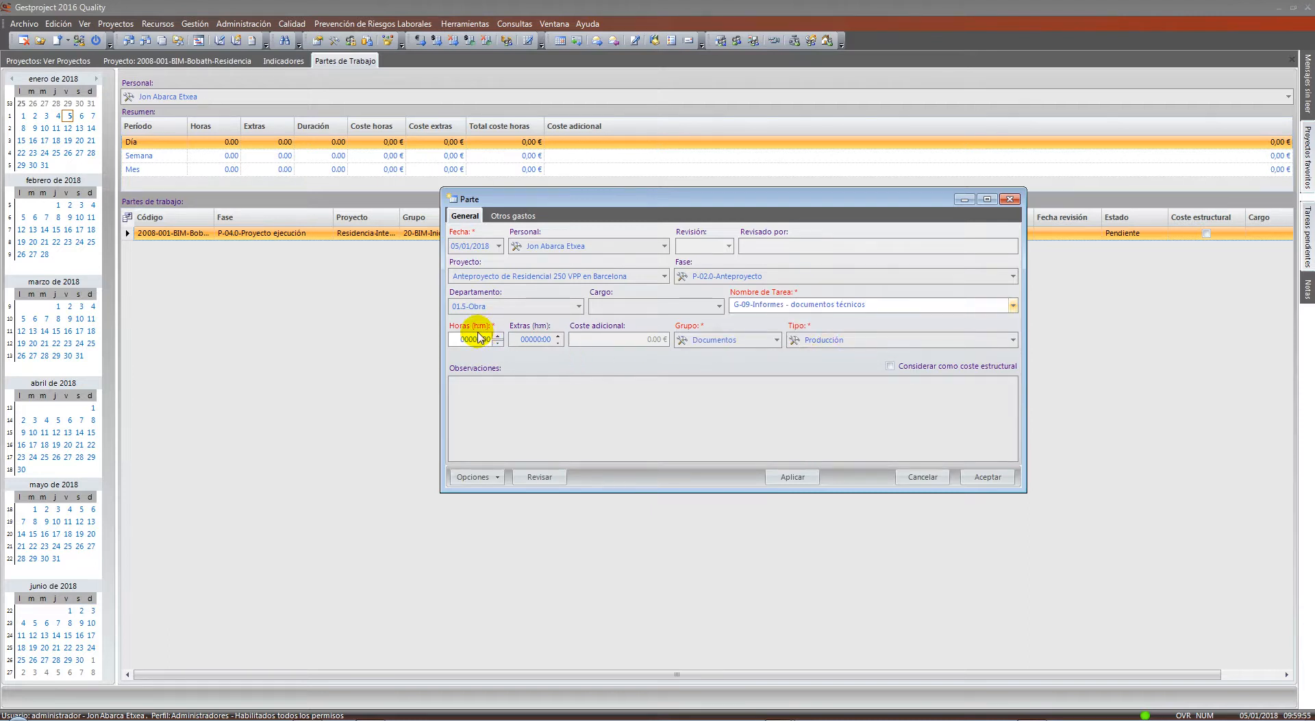
pyautogui.click(476, 339)
pyautogui.click(476, 394)
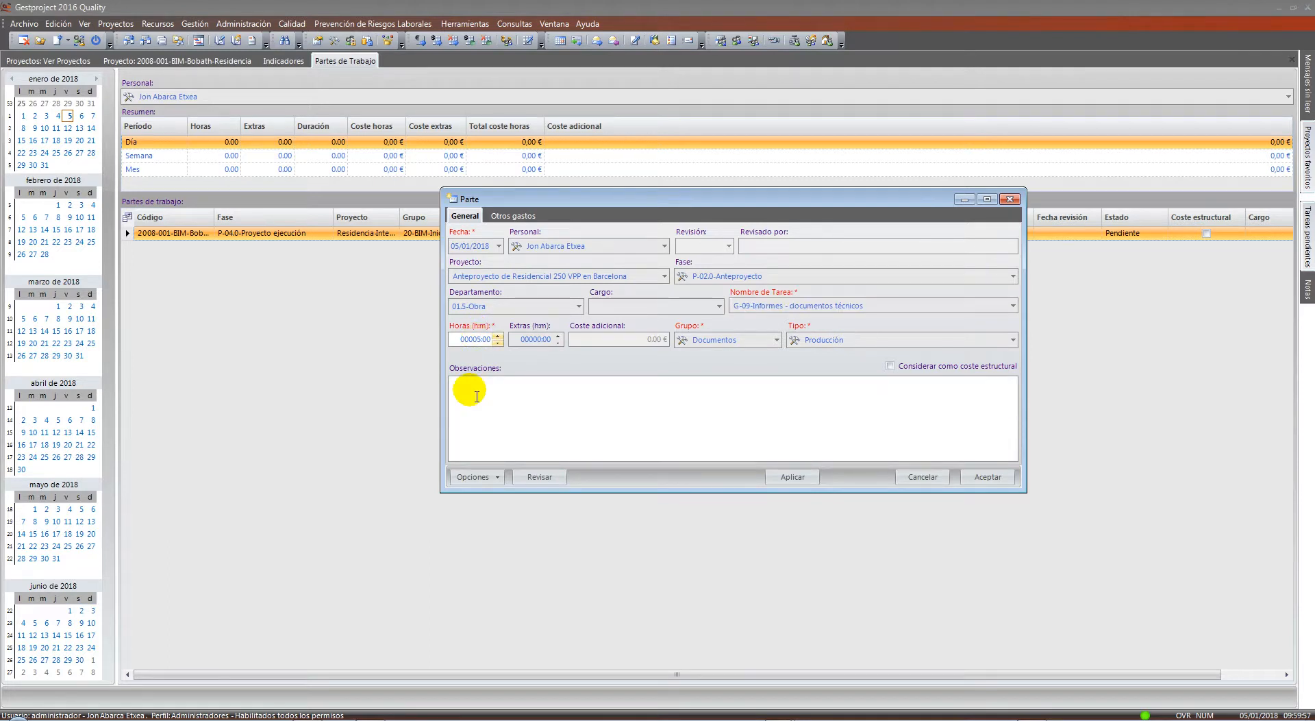
pyautogui.click(513, 215)
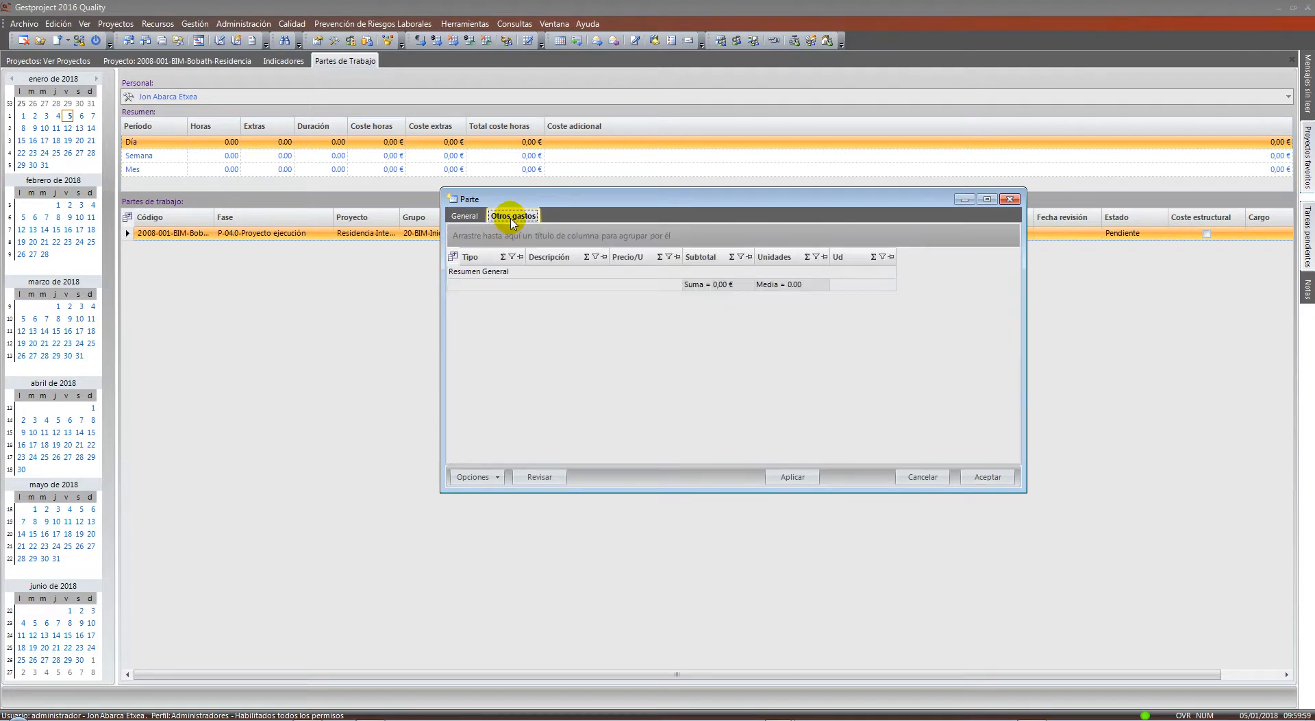
# Add a Dietas expense of 12 € × 4 to the report
pyautogui.rightClick(583, 315)
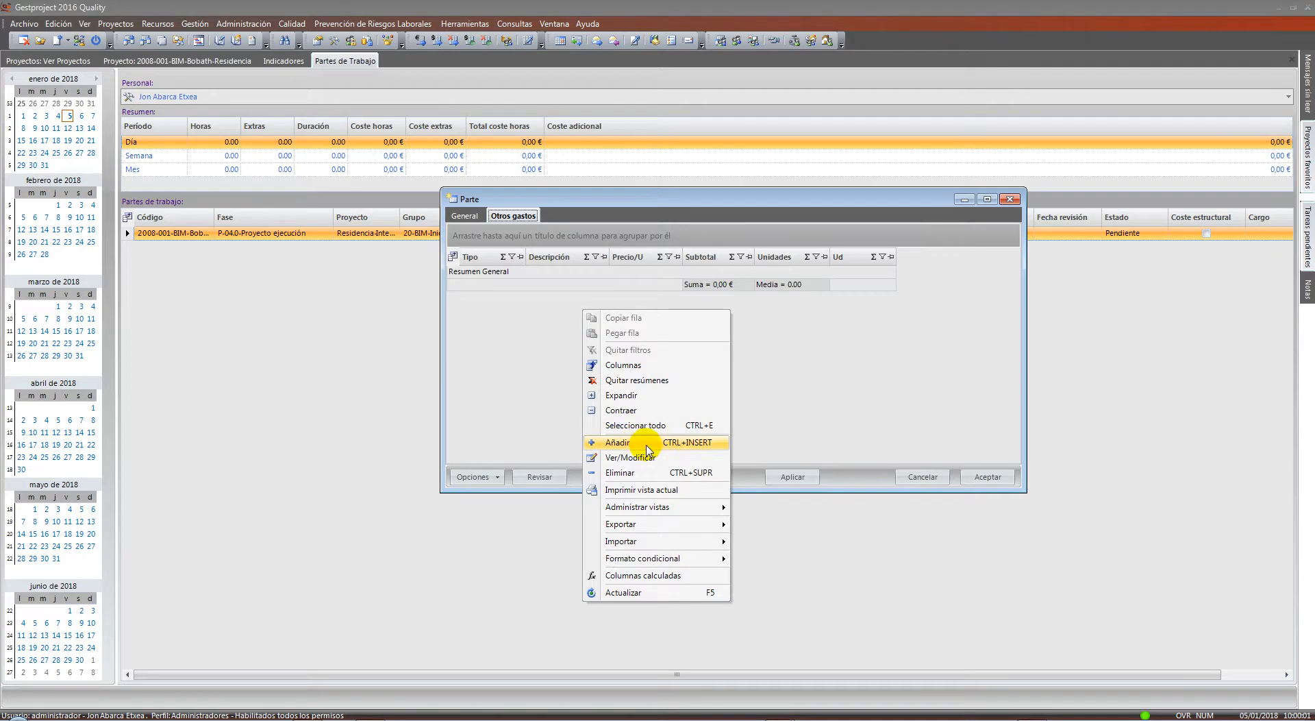
pyautogui.click(641, 441)
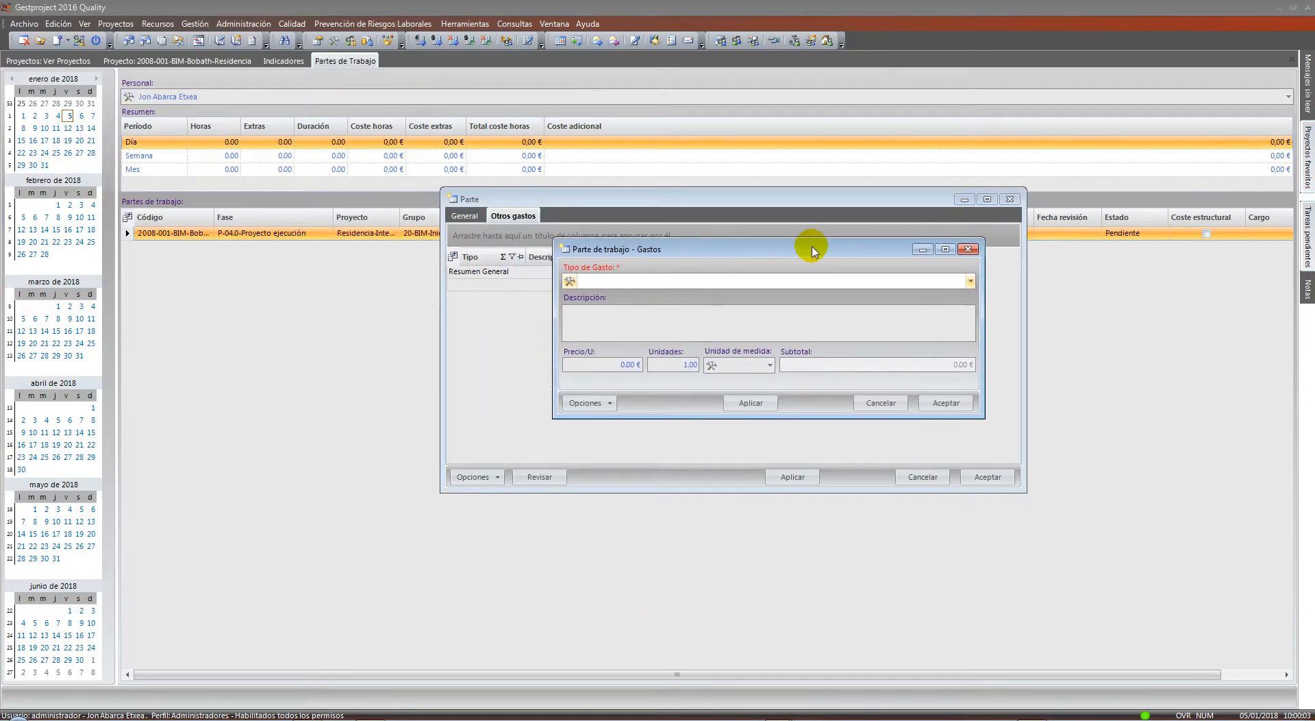
pyautogui.write('di')
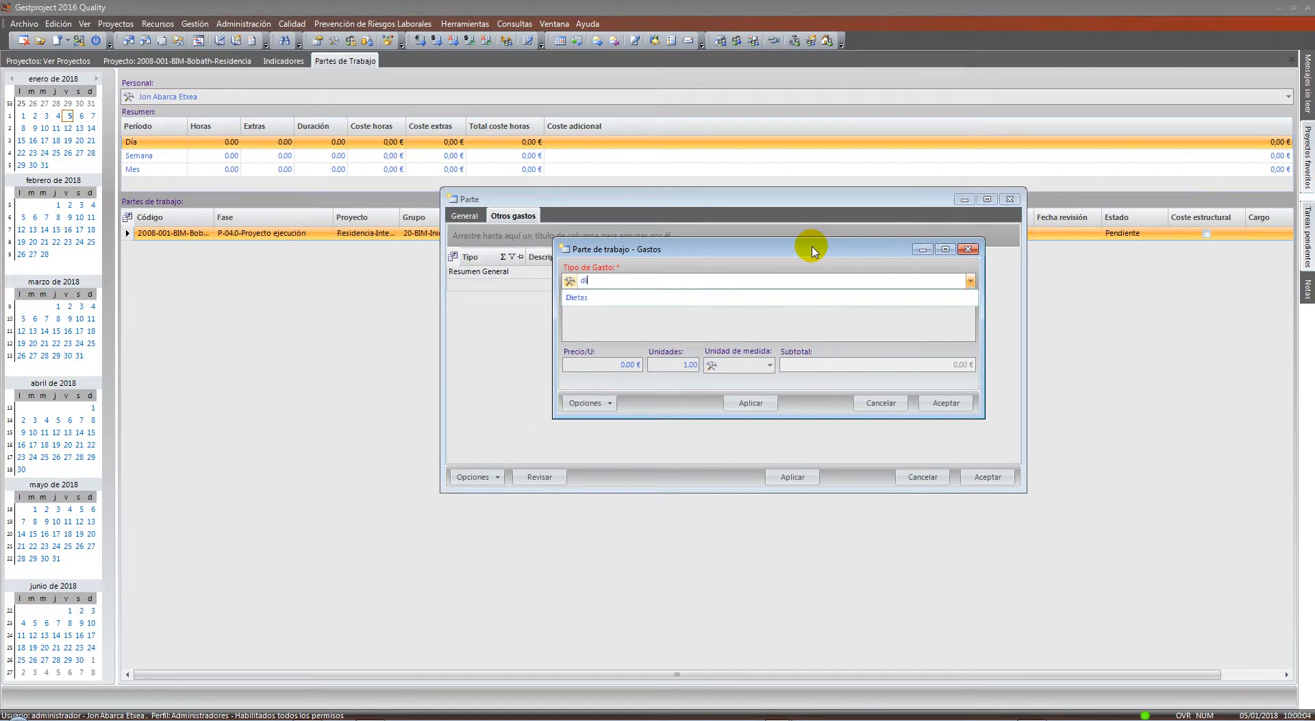
pyautogui.click(579, 297)
pyautogui.click(616, 364)
pyautogui.write('12')
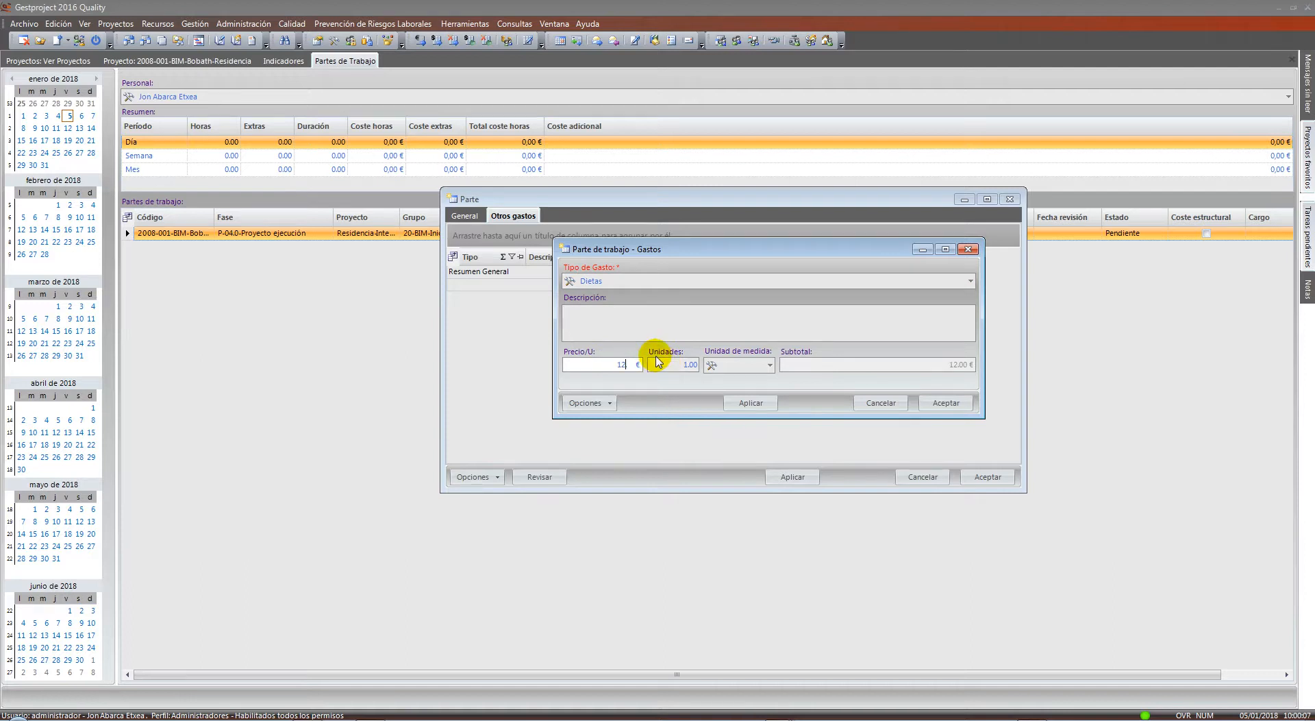
pyautogui.press('Tab')
pyautogui.write('4')
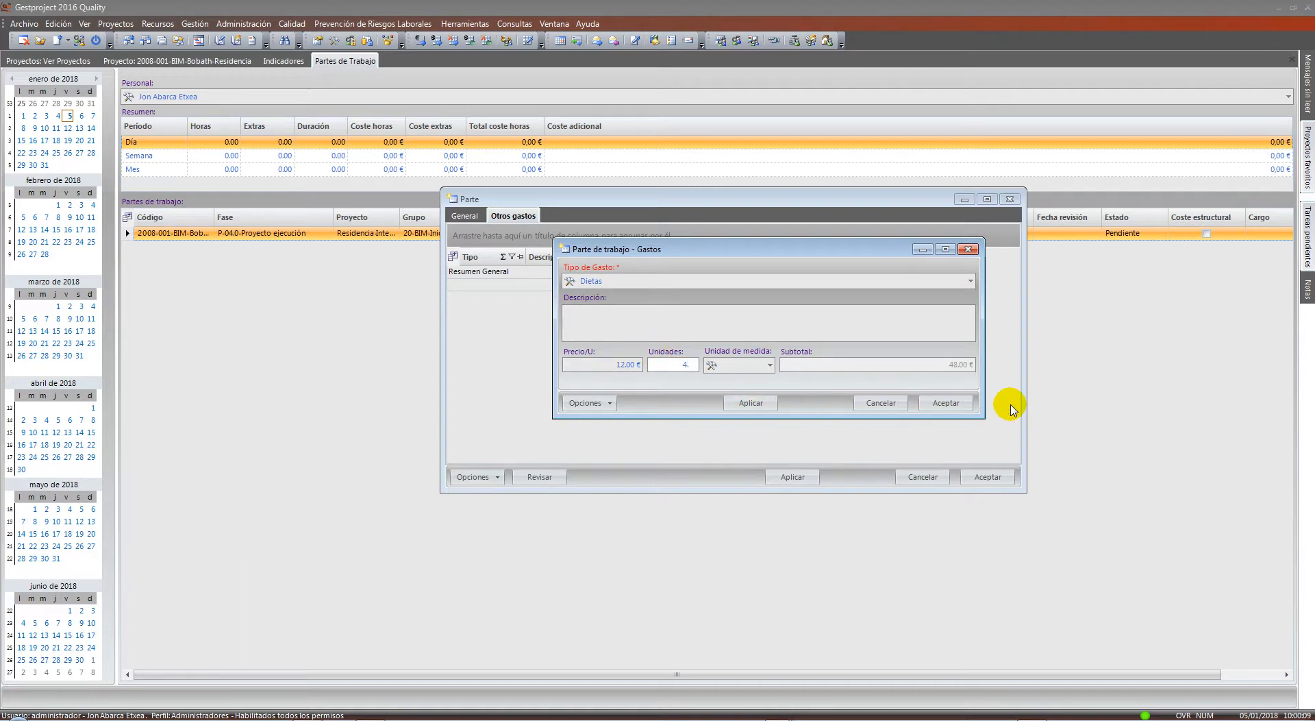
pyautogui.click(946, 403)
# Duplicate the Dietas row and change its unit price to 0,29 € and quantity to 200
pyautogui.rightClick(558, 272)
pyautogui.click(579, 282)
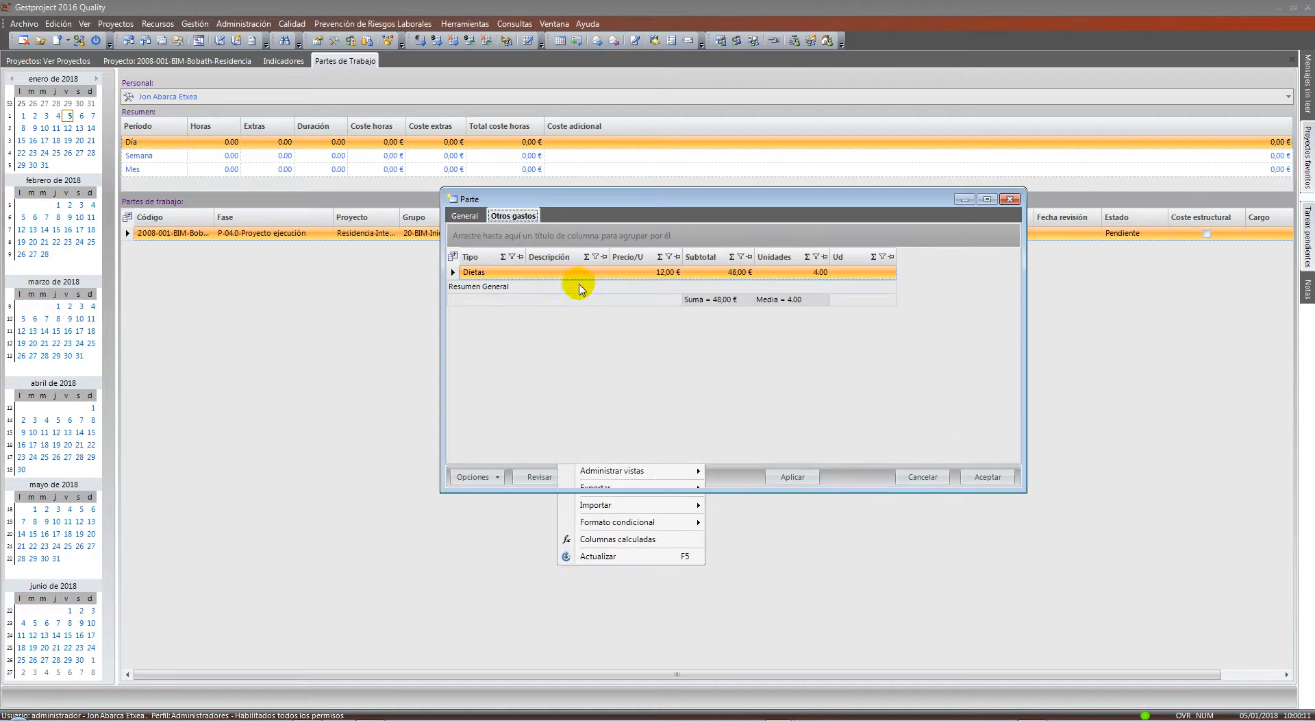
pyautogui.rightClick(553, 302)
pyautogui.click(582, 326)
pyautogui.doubleClick(558, 286)
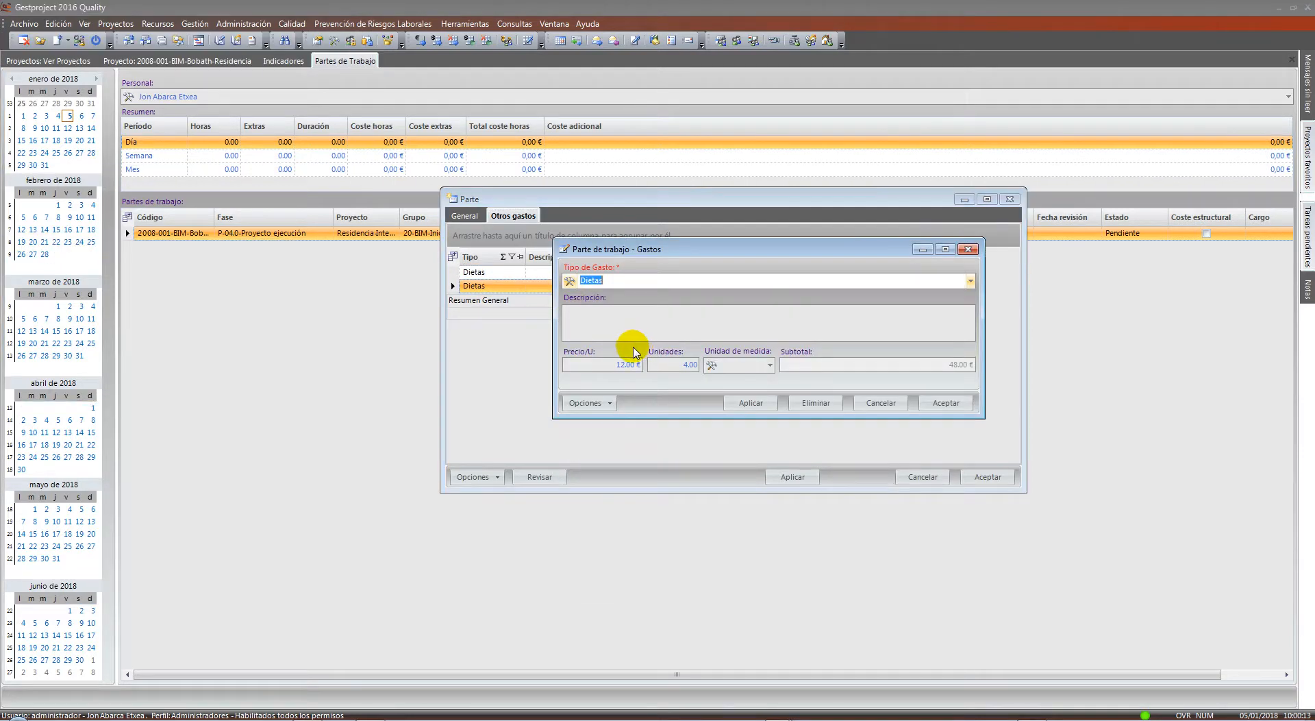
pyautogui.moveTo(619, 364); pyautogui.dragTo(654, 372)
pyautogui.write('250')
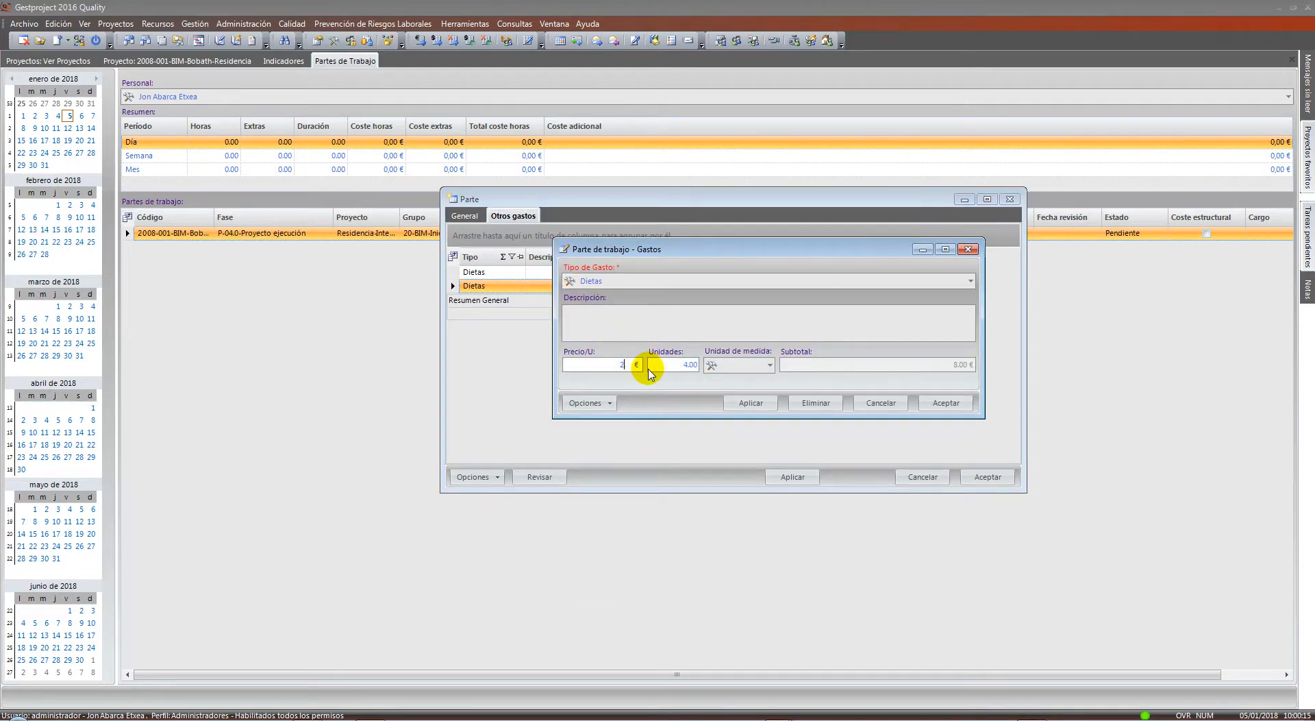
pyautogui.press('BackSpace')
pyautogui.press('BackSpace')
pyautogui.press('BackSpace')
pyautogui.press('Tab')
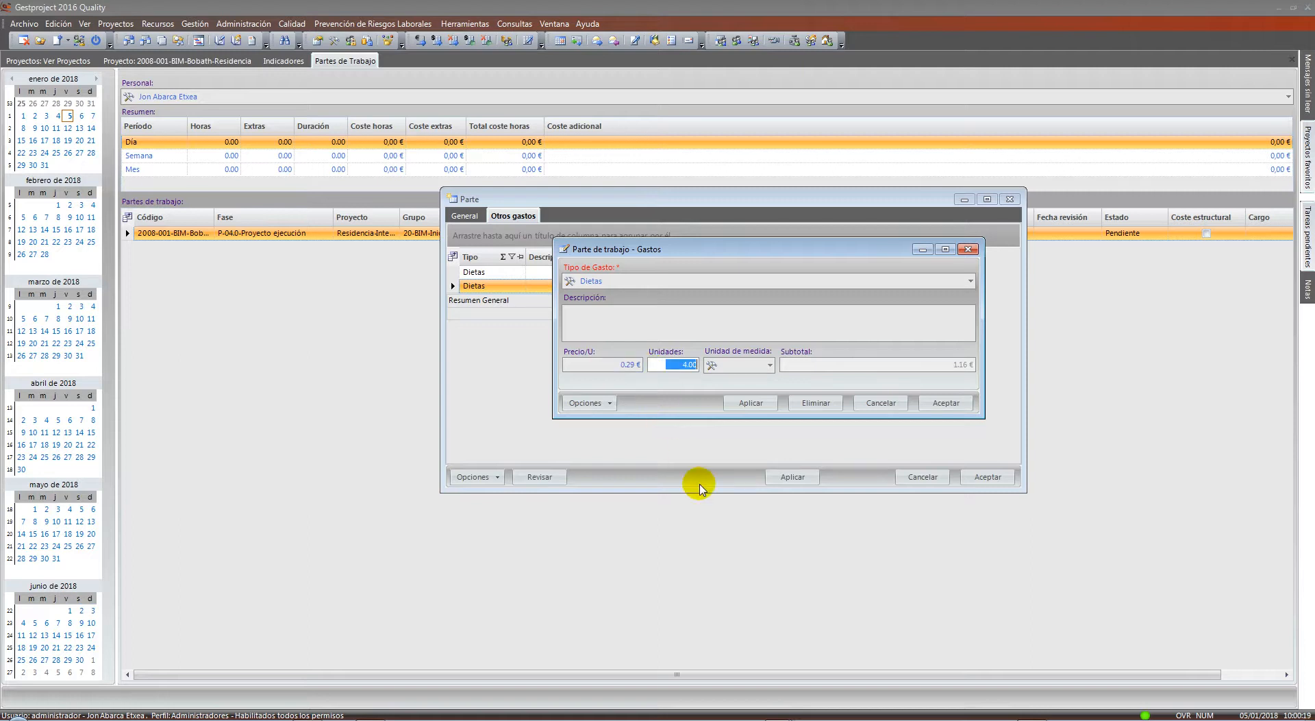
pyautogui.write('2000')
pyautogui.press('BackSpace')
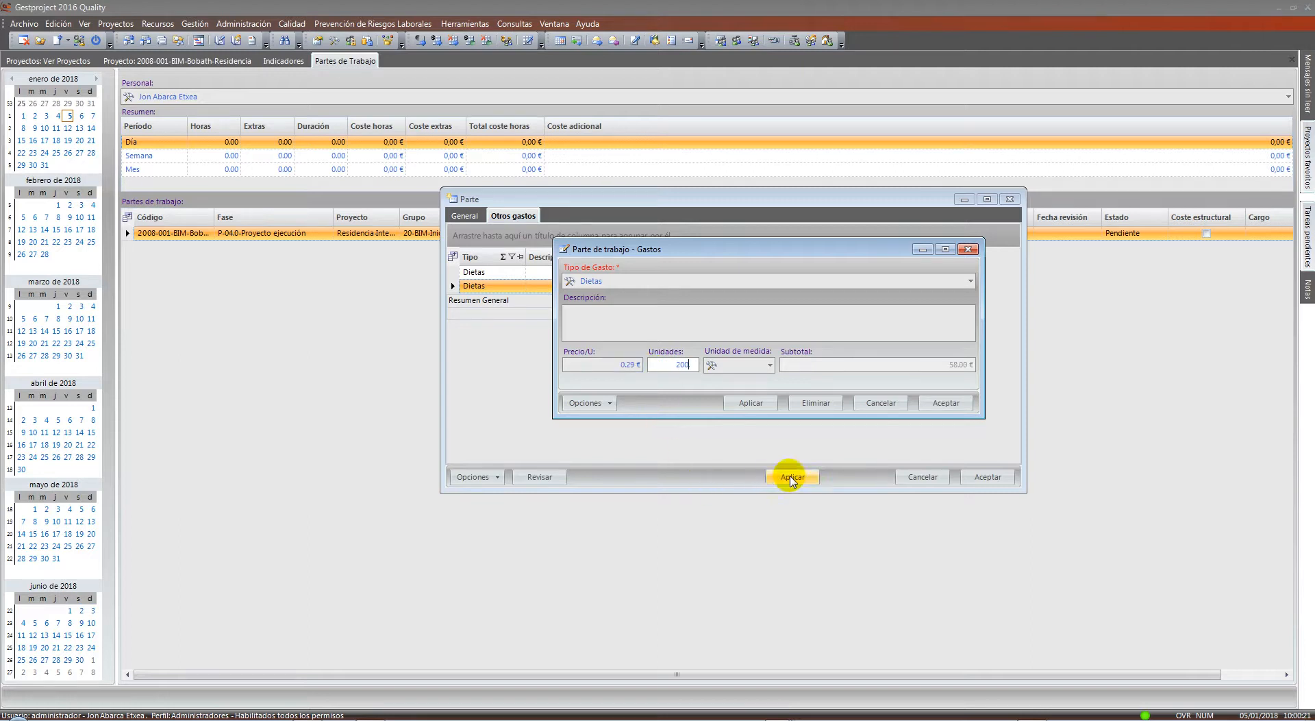
# Make the duplicated row an Automóvil expense measured in km and save it
pyautogui.click(739, 368)
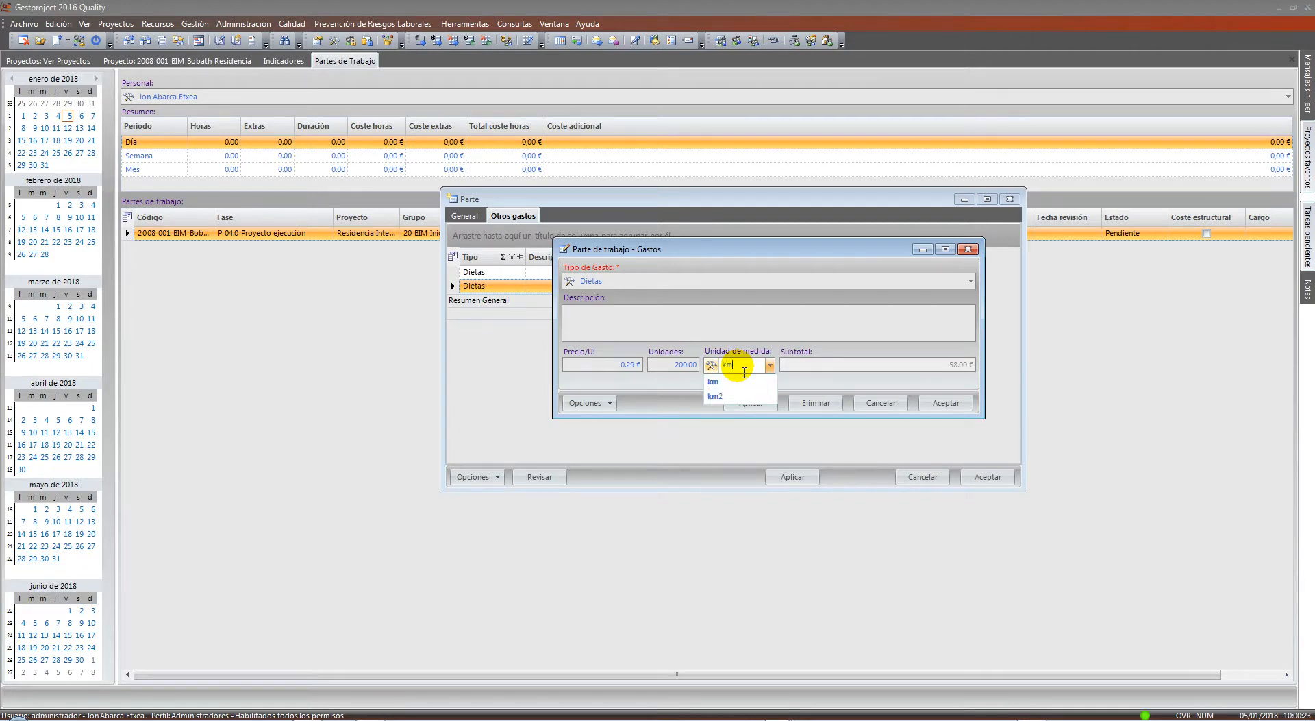
pyautogui.click(722, 376)
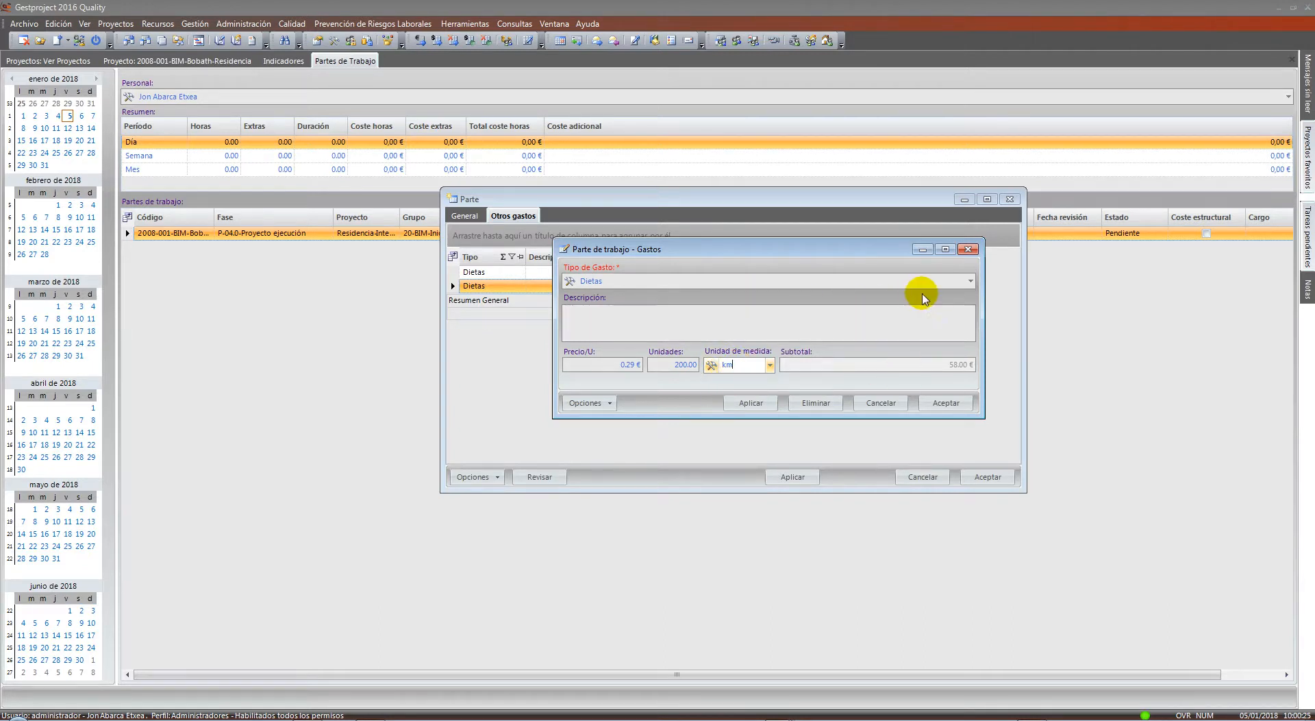
pyautogui.click(970, 280)
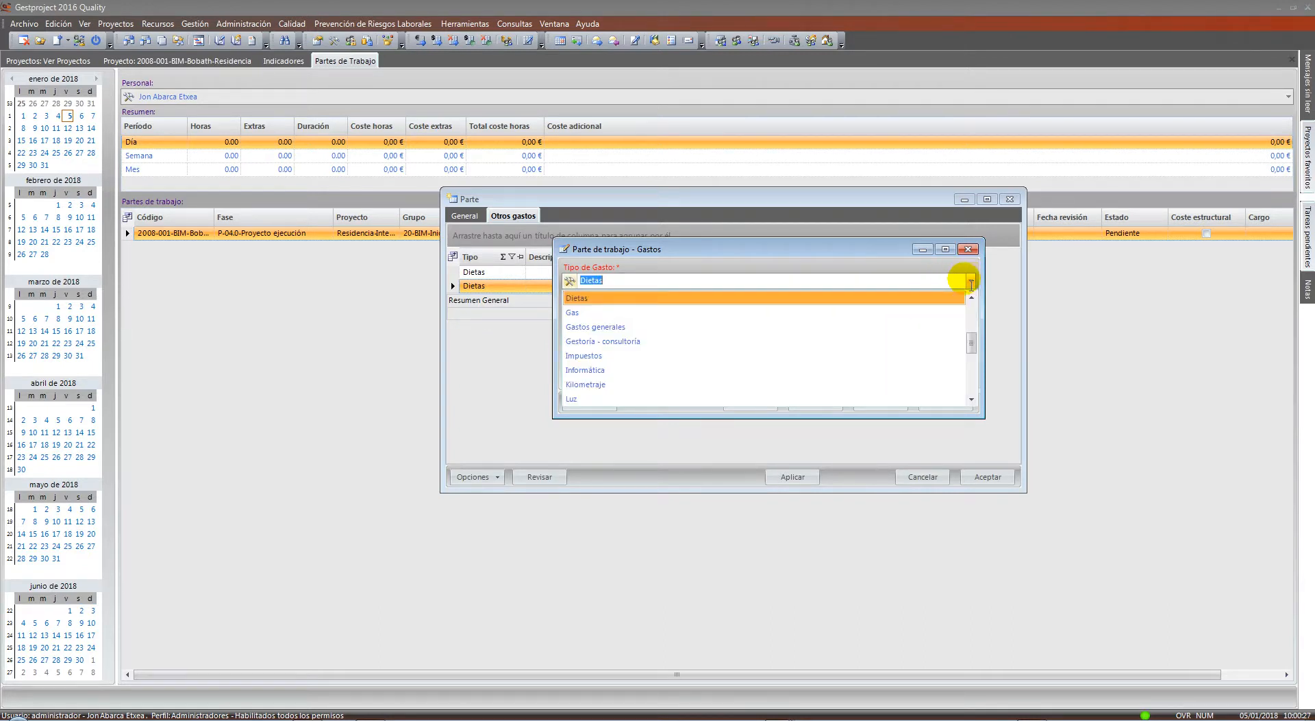
pyautogui.write('de')
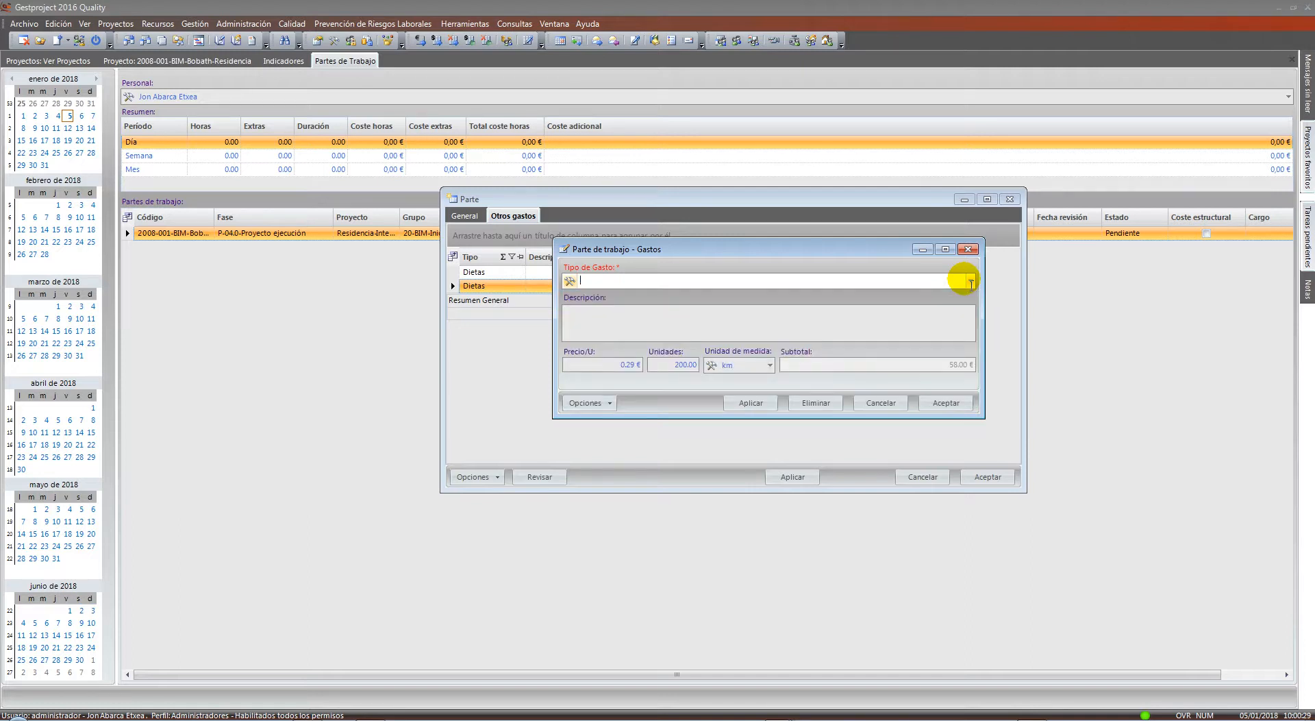
pyautogui.press('BackSpace')
pyautogui.press('BackSpace')
pyautogui.click(970, 280)
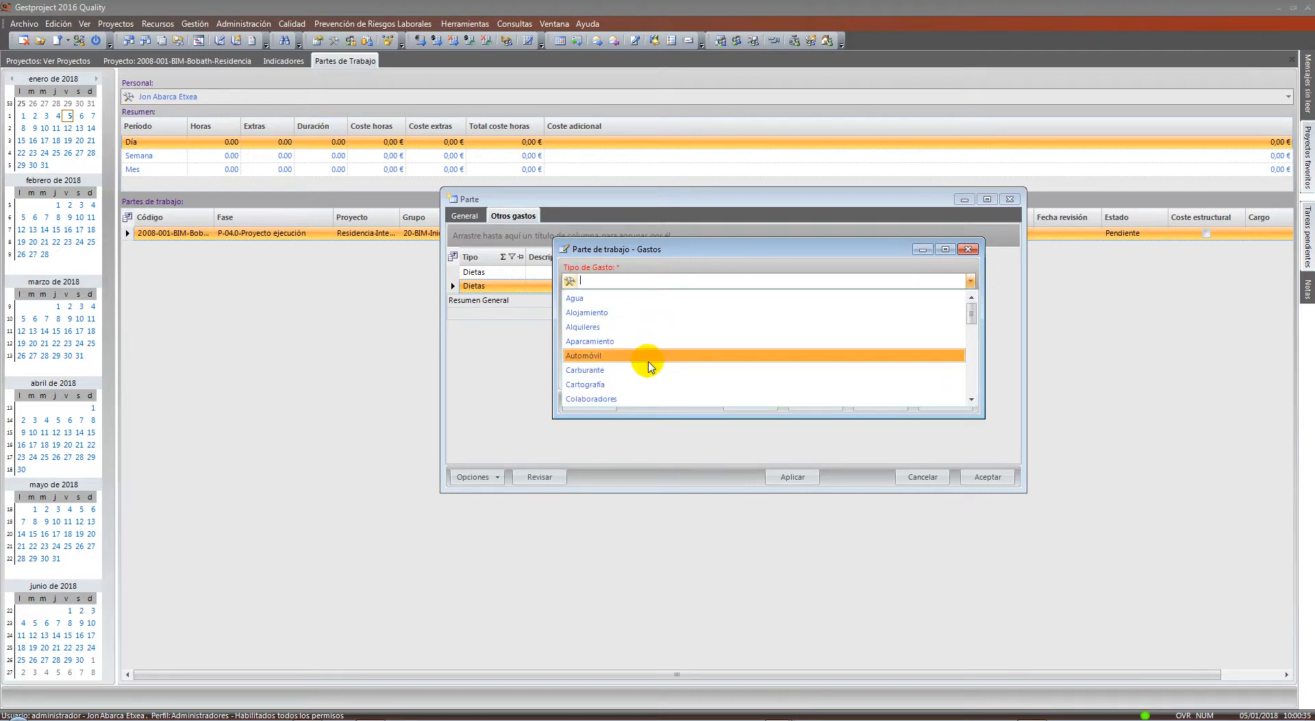
pyautogui.click(651, 355)
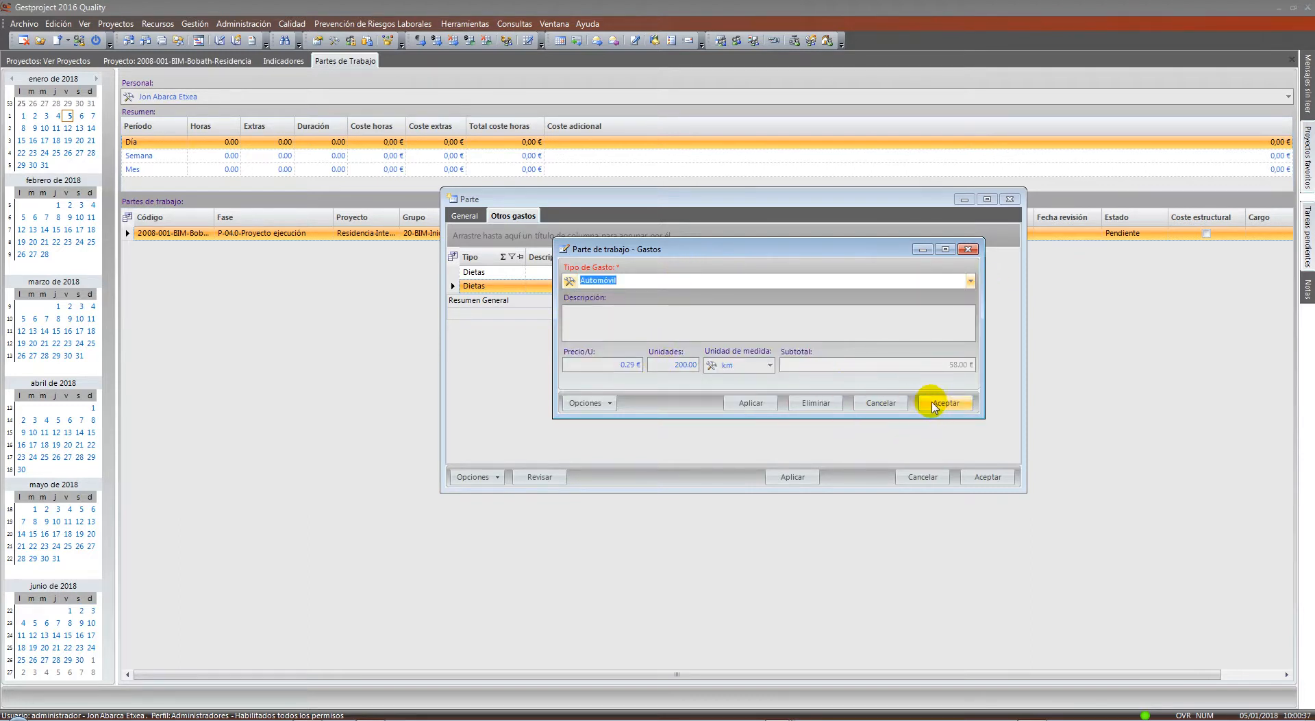
pyautogui.click(933, 403)
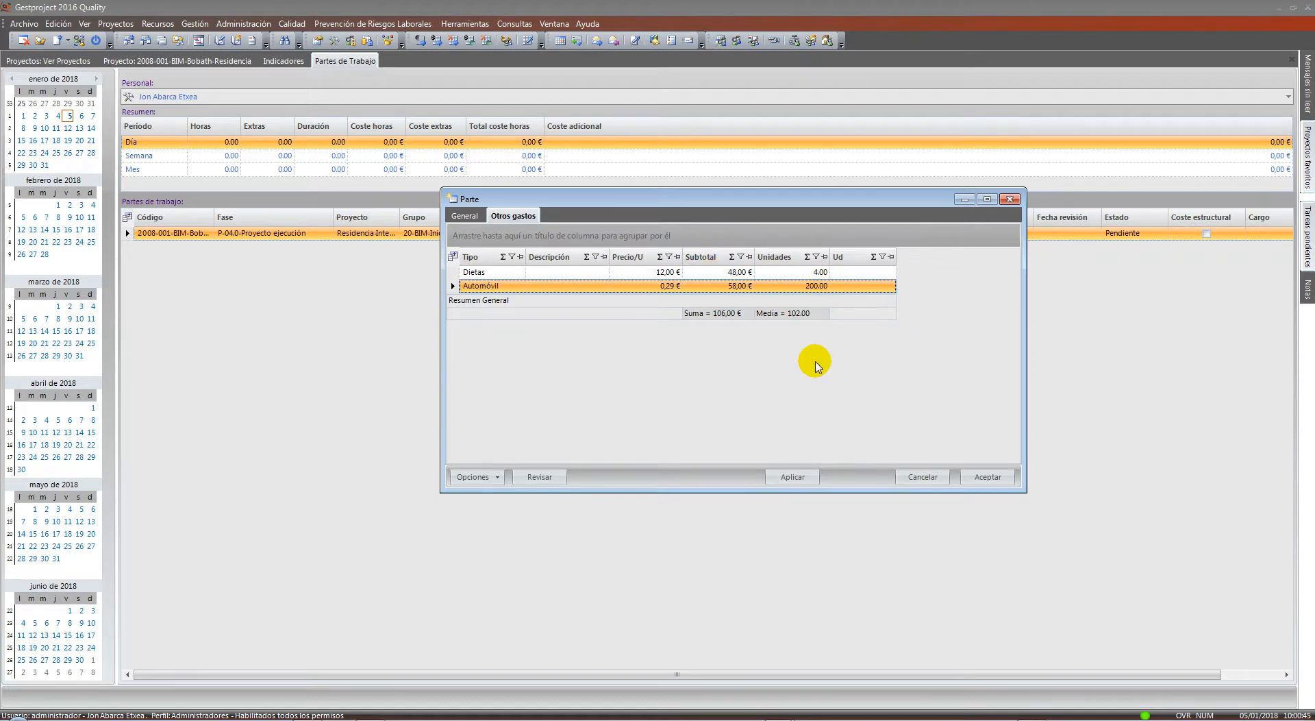
# Reopen the Automóvil expense, set its unit to km and save it
pyautogui.doubleClick(846, 286)
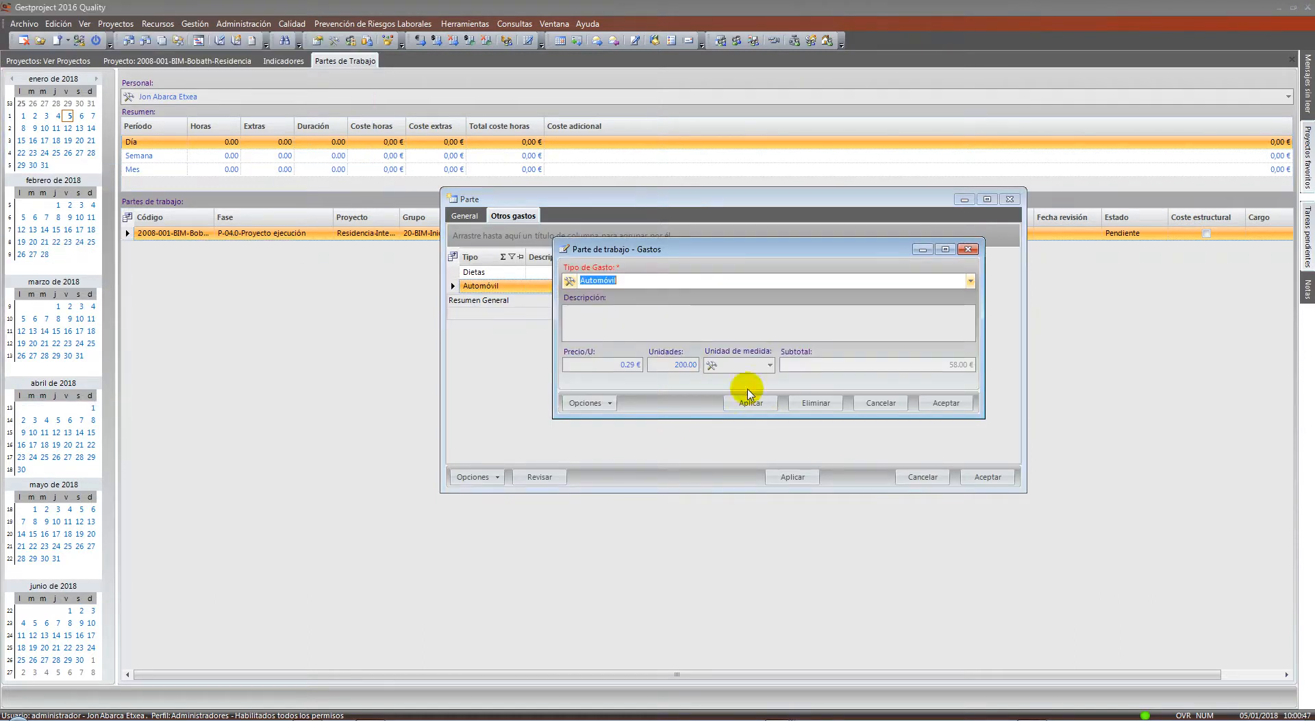
pyautogui.click(744, 368)
pyautogui.write('km')
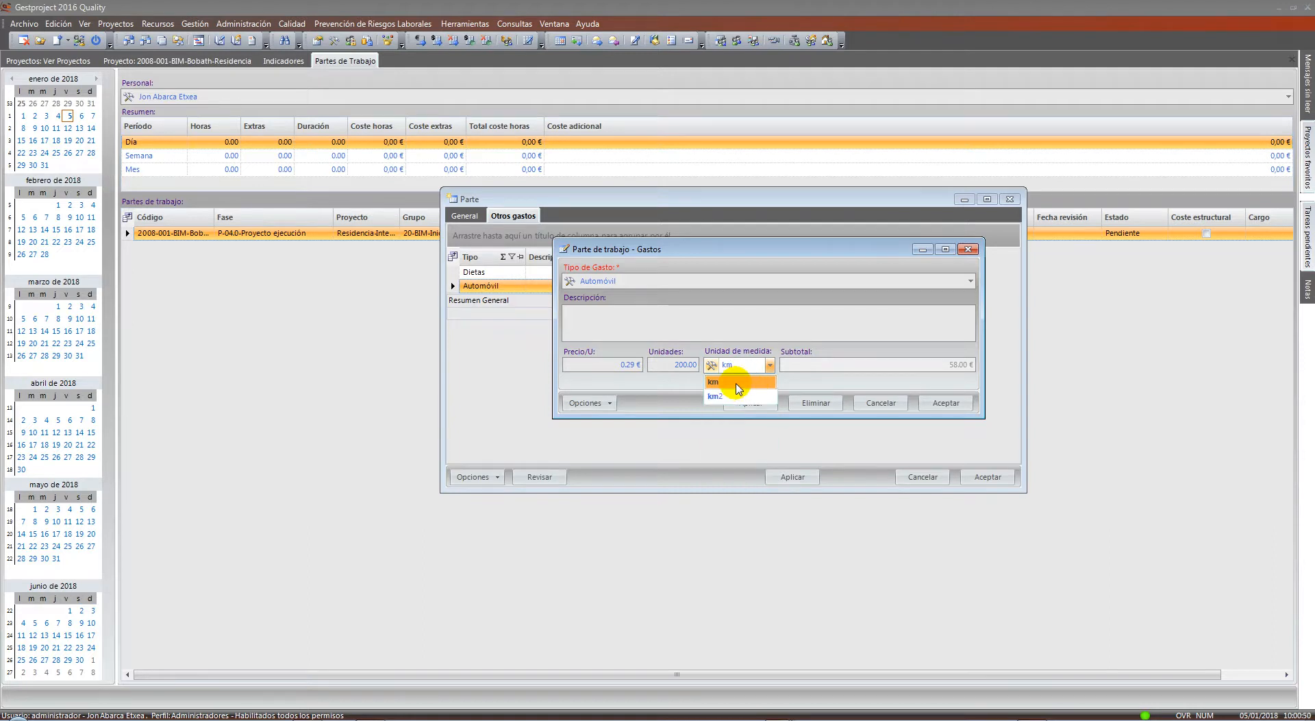
pyautogui.click(736, 384)
pyautogui.click(935, 402)
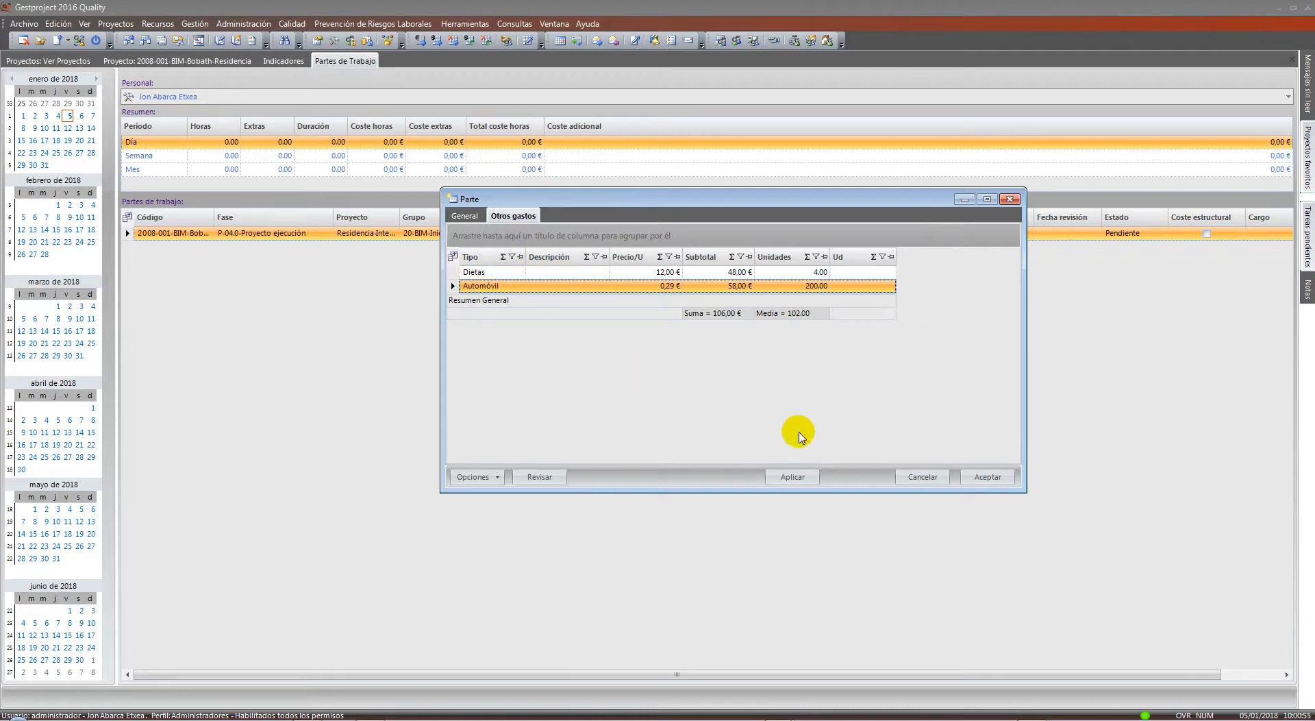
pyautogui.click(466, 217)
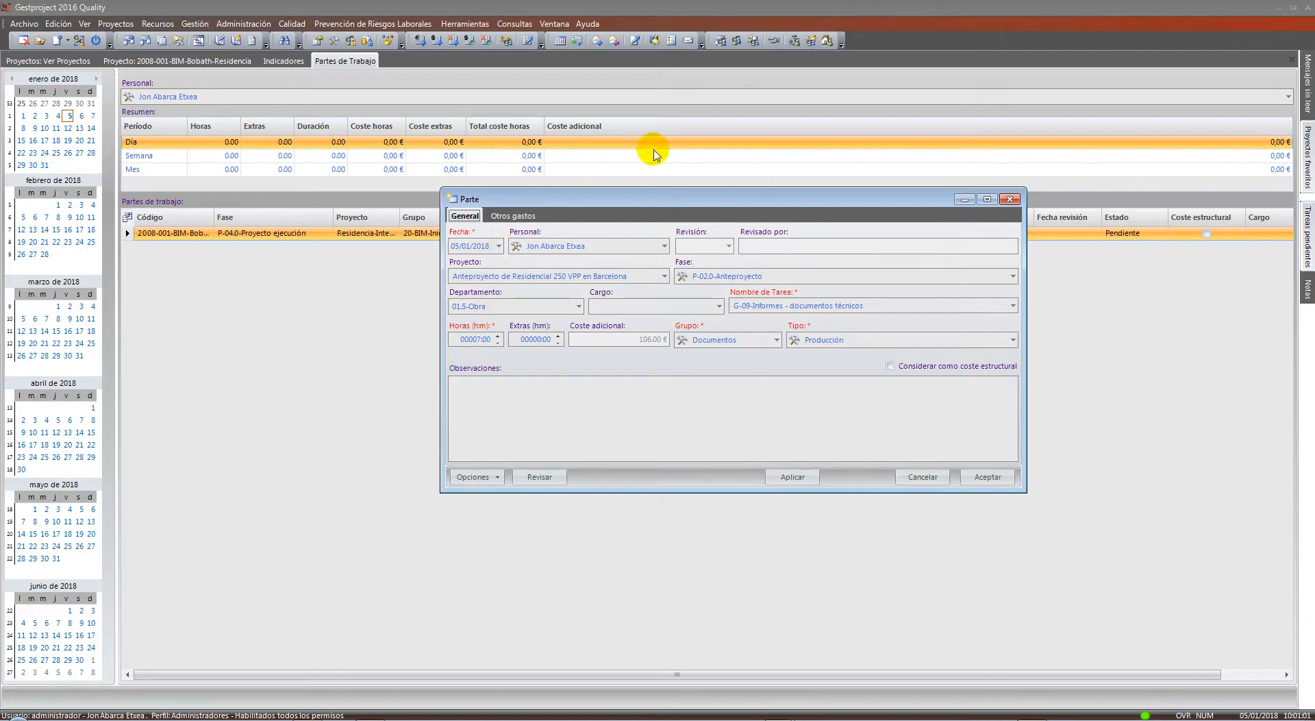
# Save the 7-hour, 106,00 € work report and show the Consultas > Proyectos submenu
pyautogui.click(988, 478)
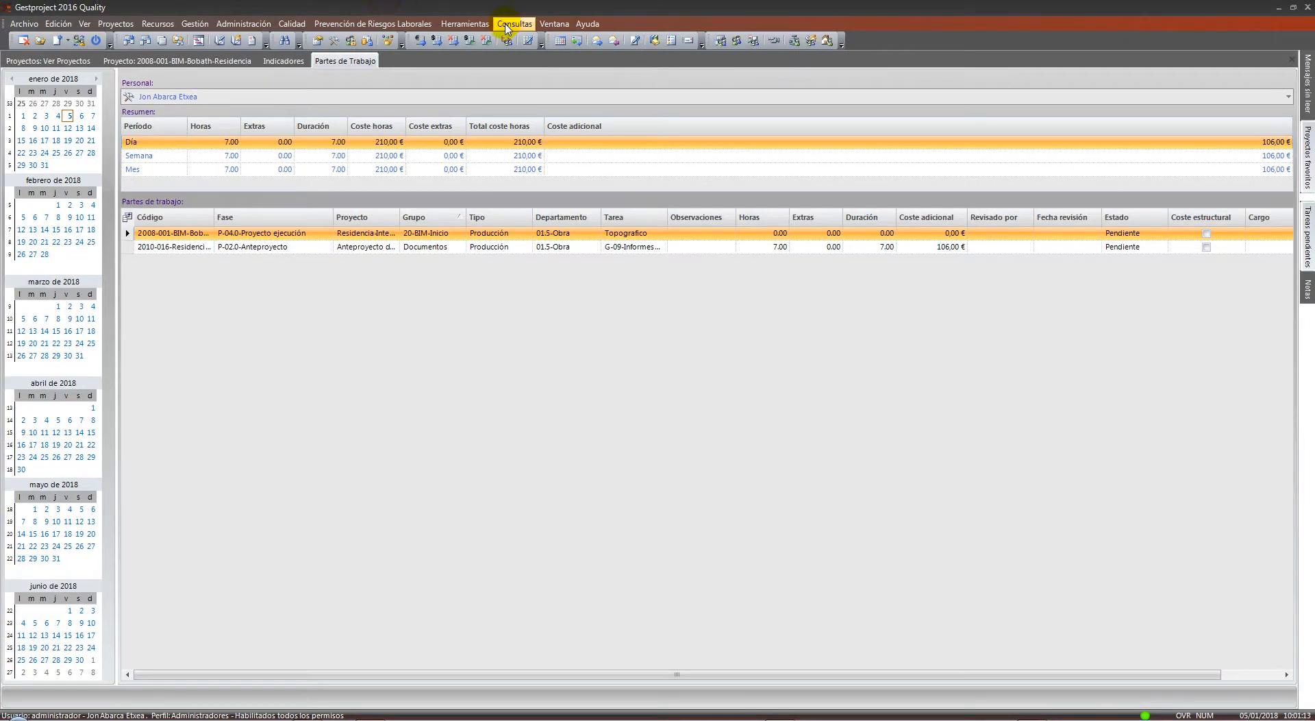
pyautogui.click(508, 26)
pyautogui.click(593, 387)
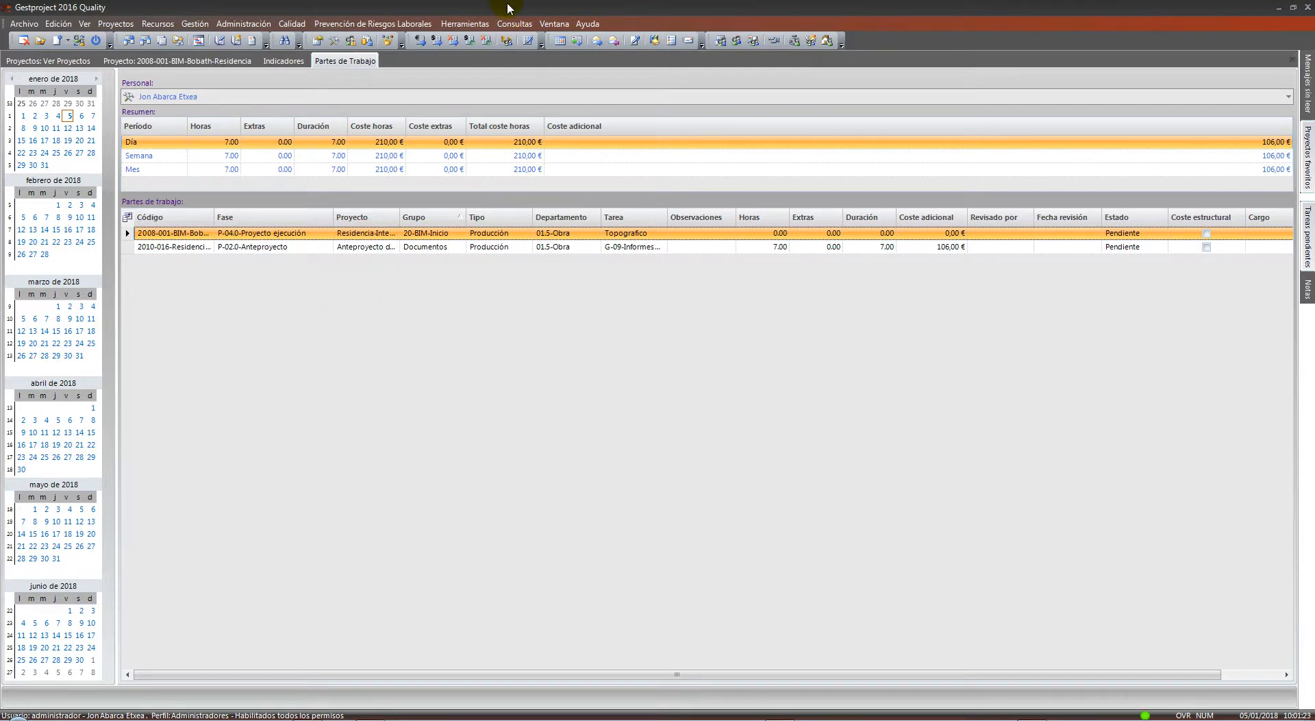
pyautogui.click(515, 24)
pyautogui.moveTo(519, 46)
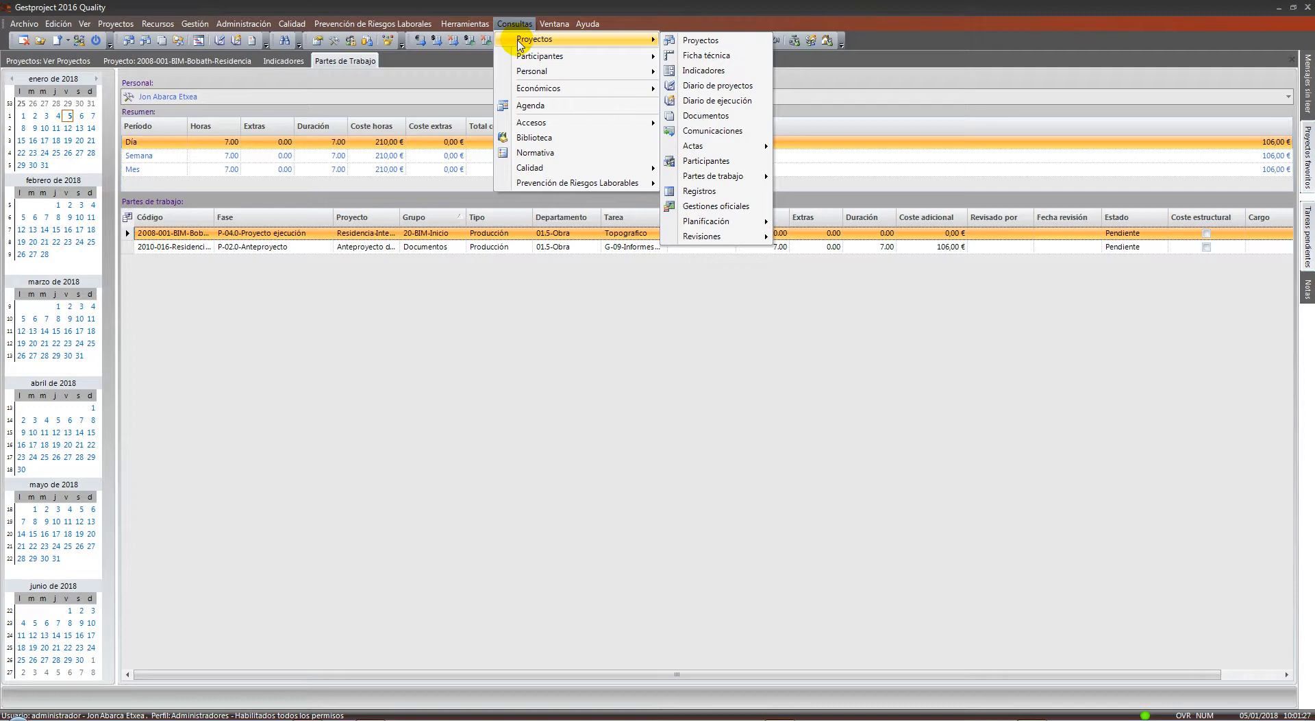
# Open the Partes de trabajo query and inspect the 18–22/03/2017 work-part rows
pyautogui.click(853, 176)
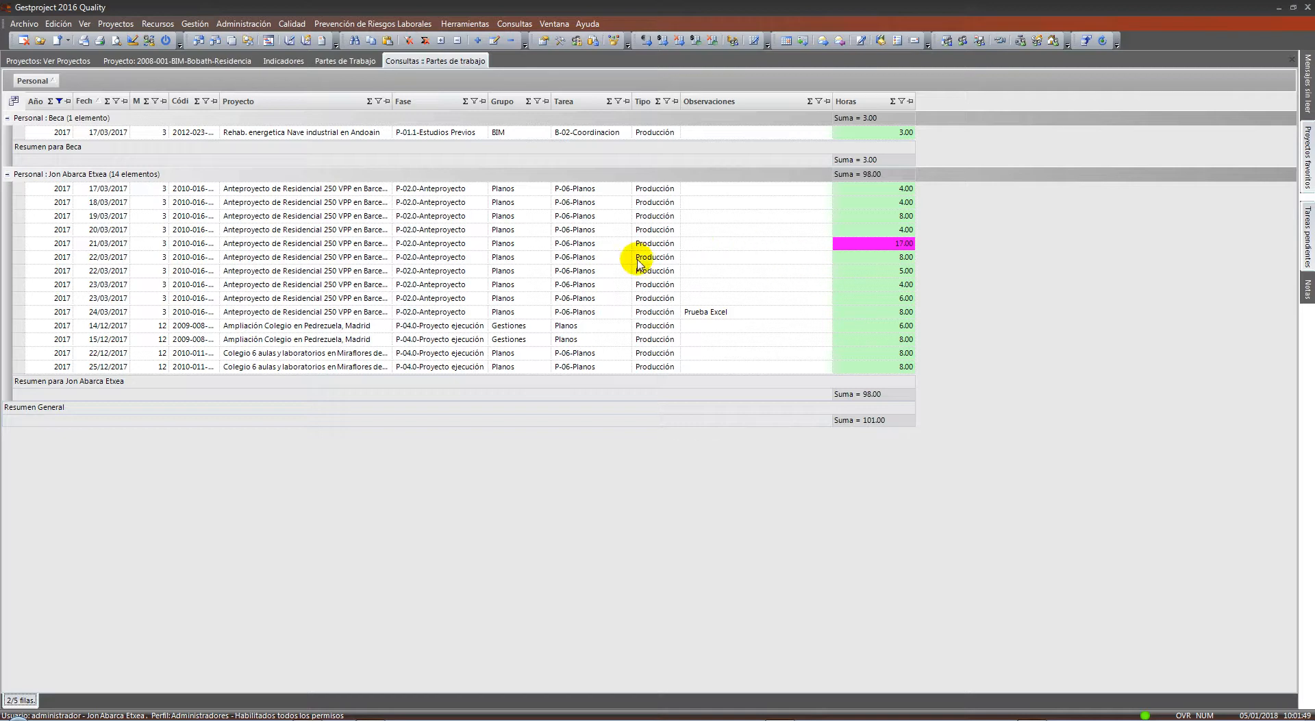
pyautogui.click(624, 245)
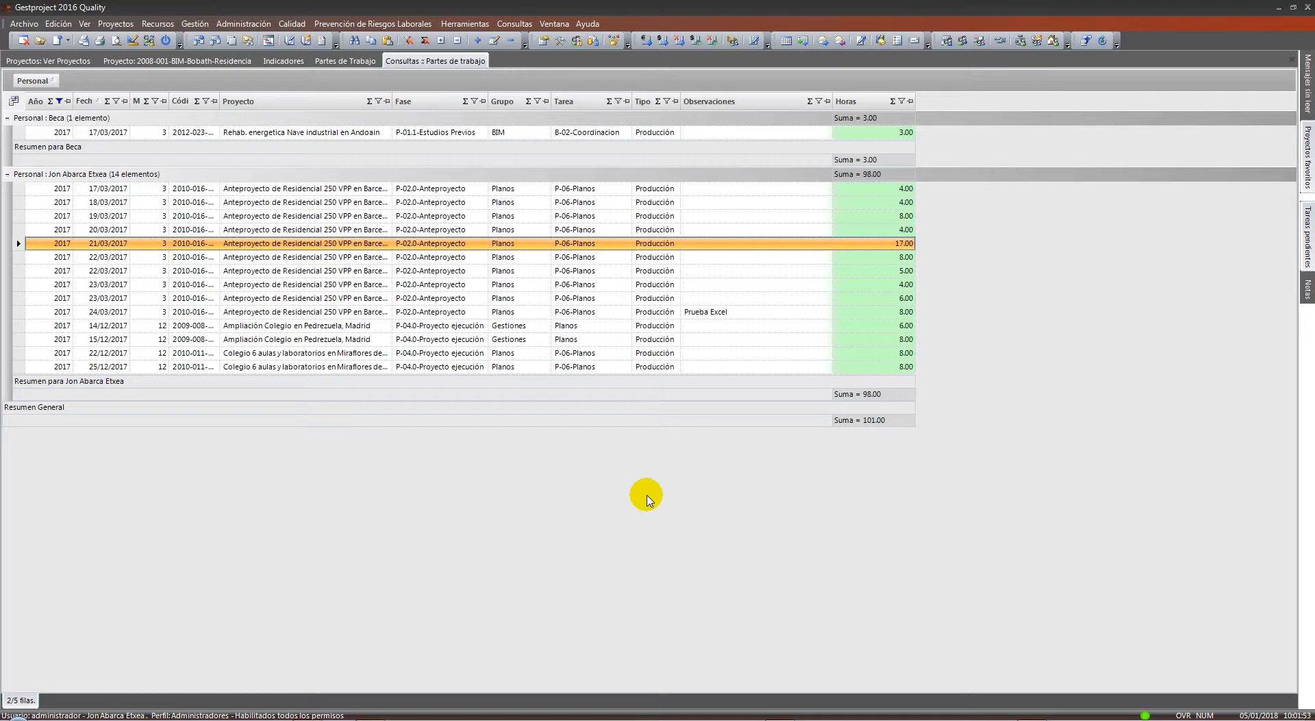
pyautogui.click(548, 254)
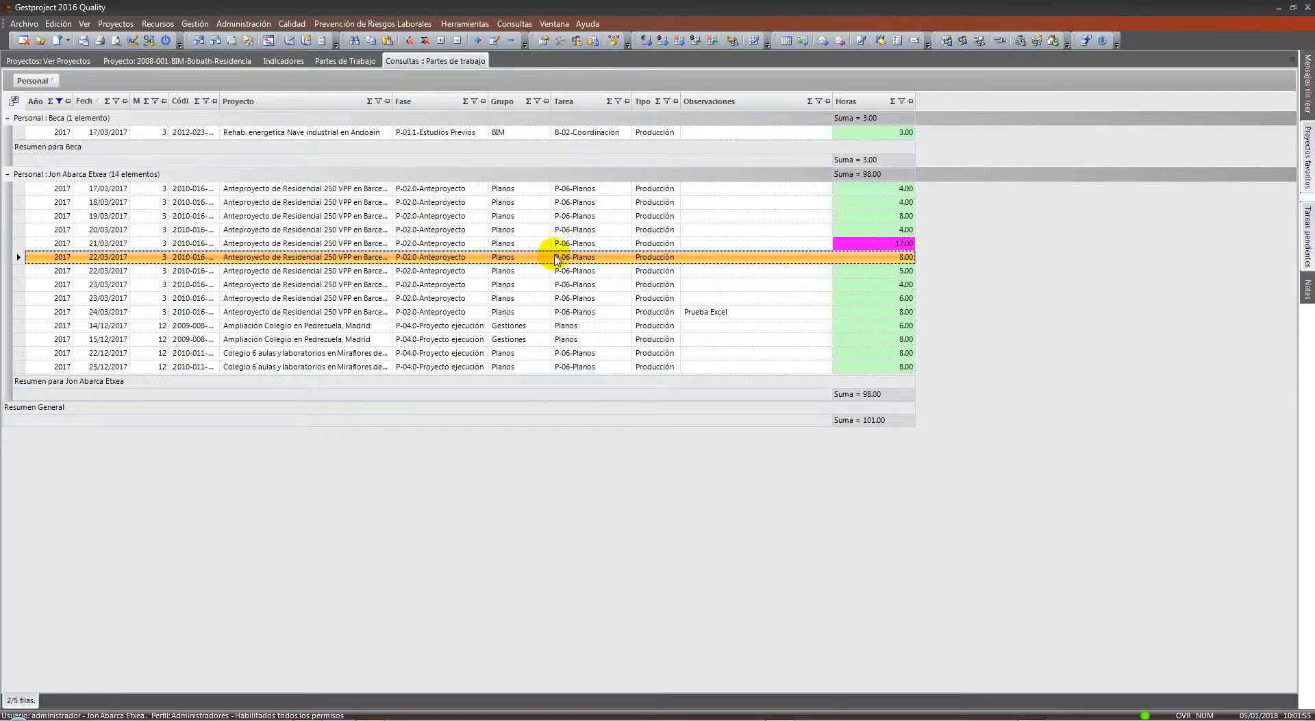
pyautogui.click(656, 203)
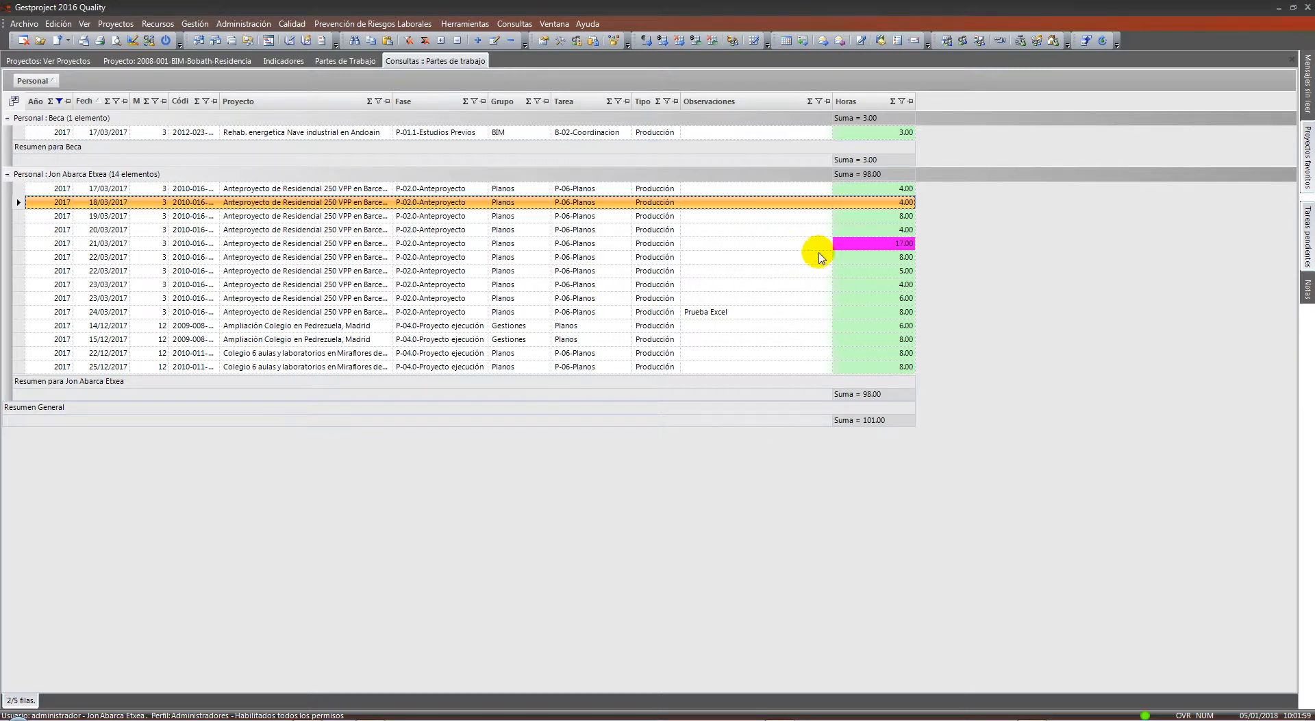
pyautogui.click(904, 244)
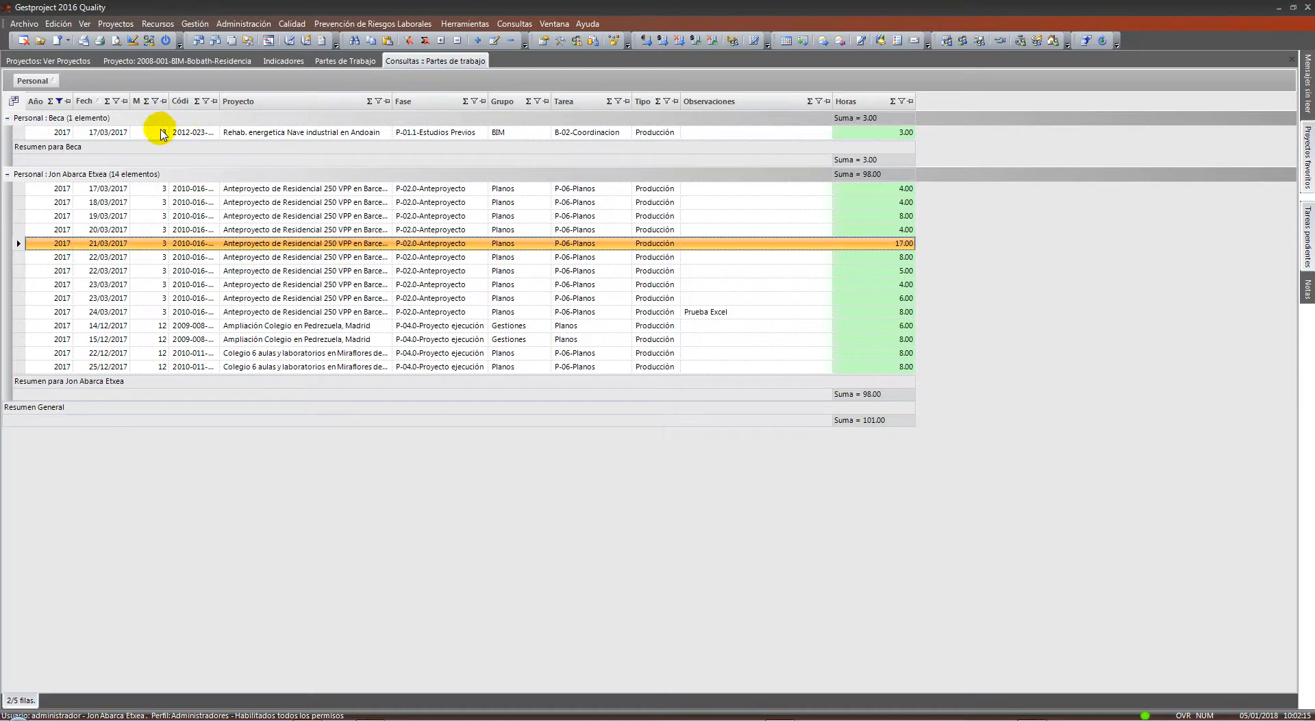
pyautogui.click(351, 215)
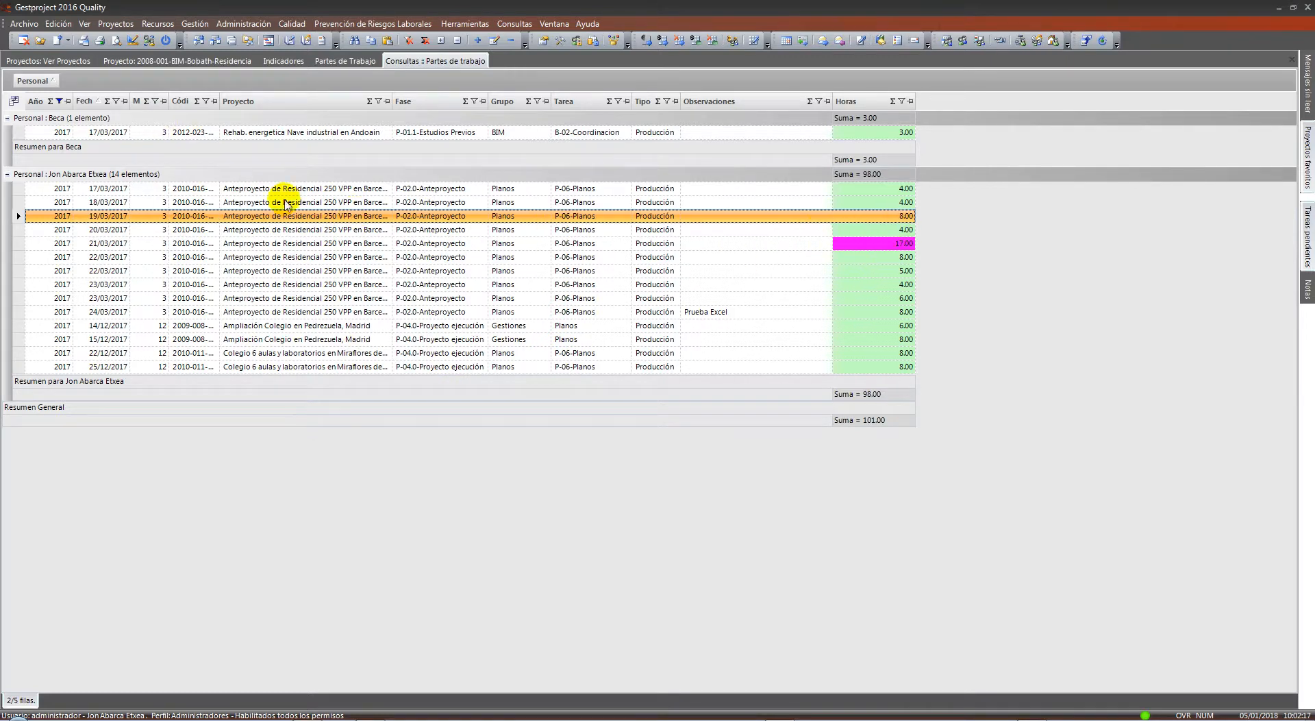
pyautogui.click(61, 103)
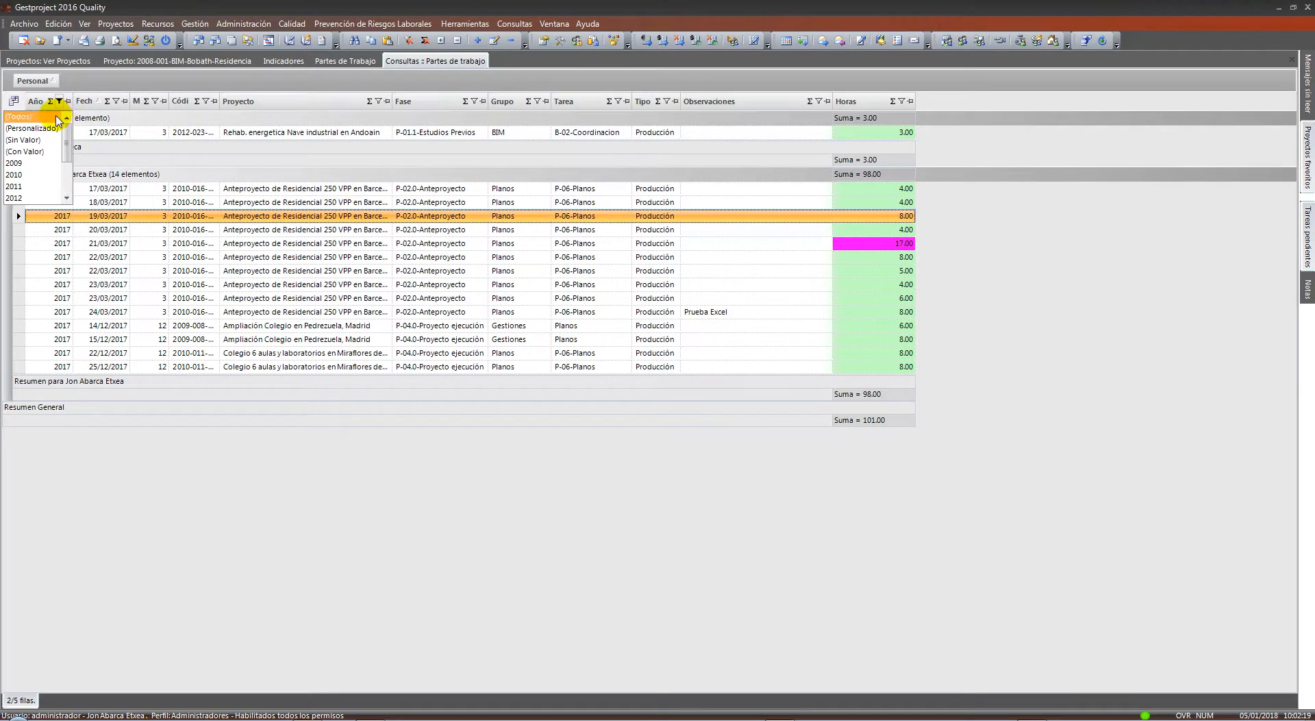
# Clear the Año filter, ungroup by Personal and apply the saved Partes view
pyautogui.click(43, 117)
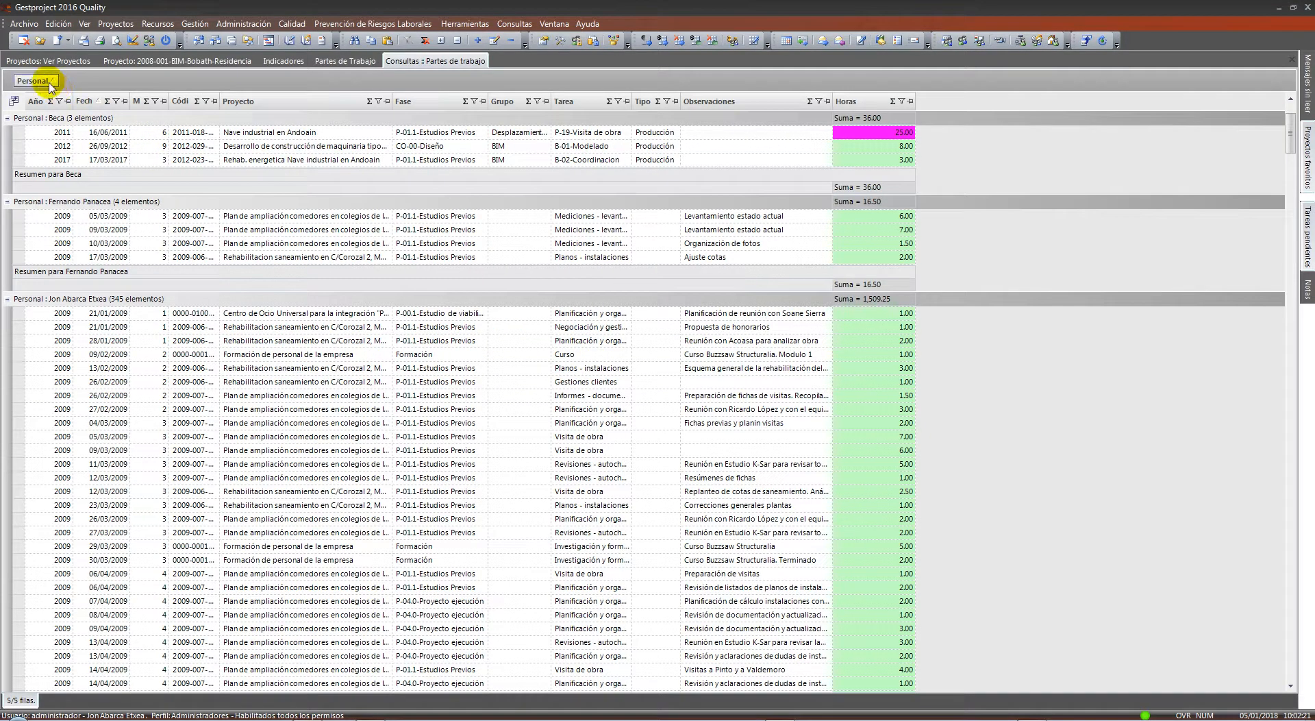
pyautogui.moveTo(32, 81); pyautogui.dragTo(208, 109)
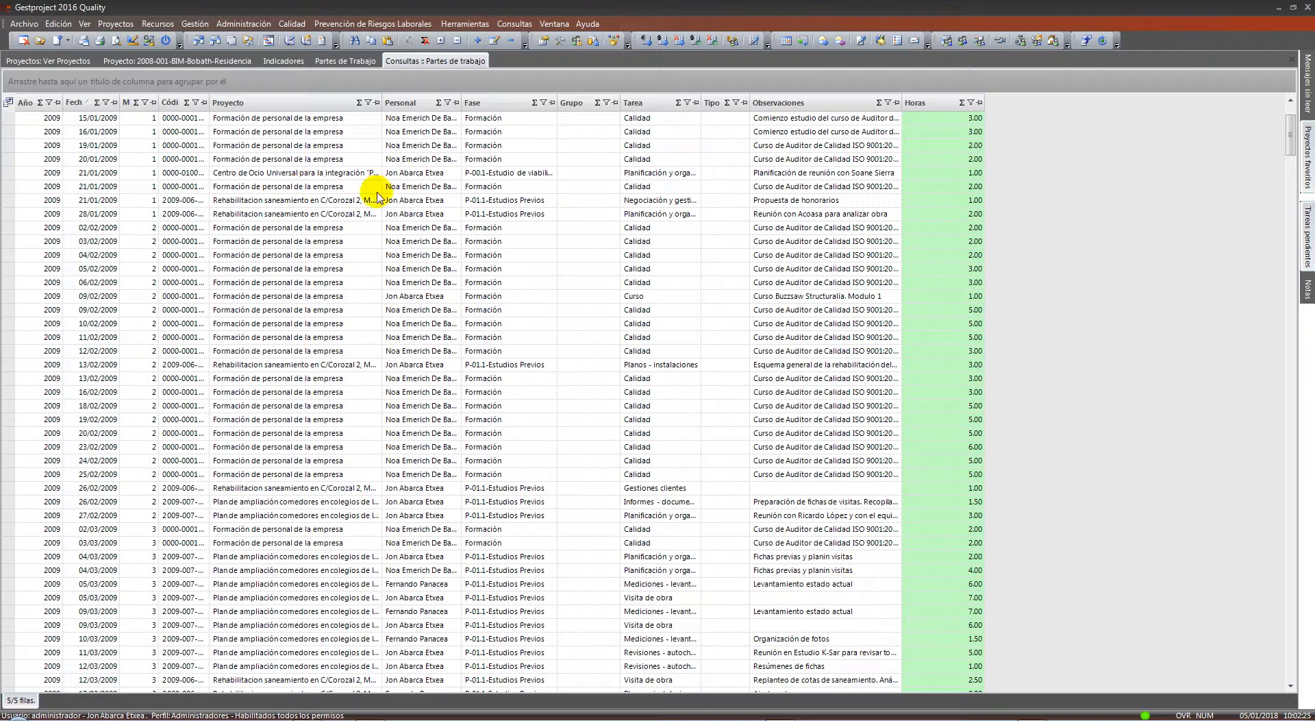
pyautogui.rightClick(302, 210)
pyautogui.moveTo(404, 546)
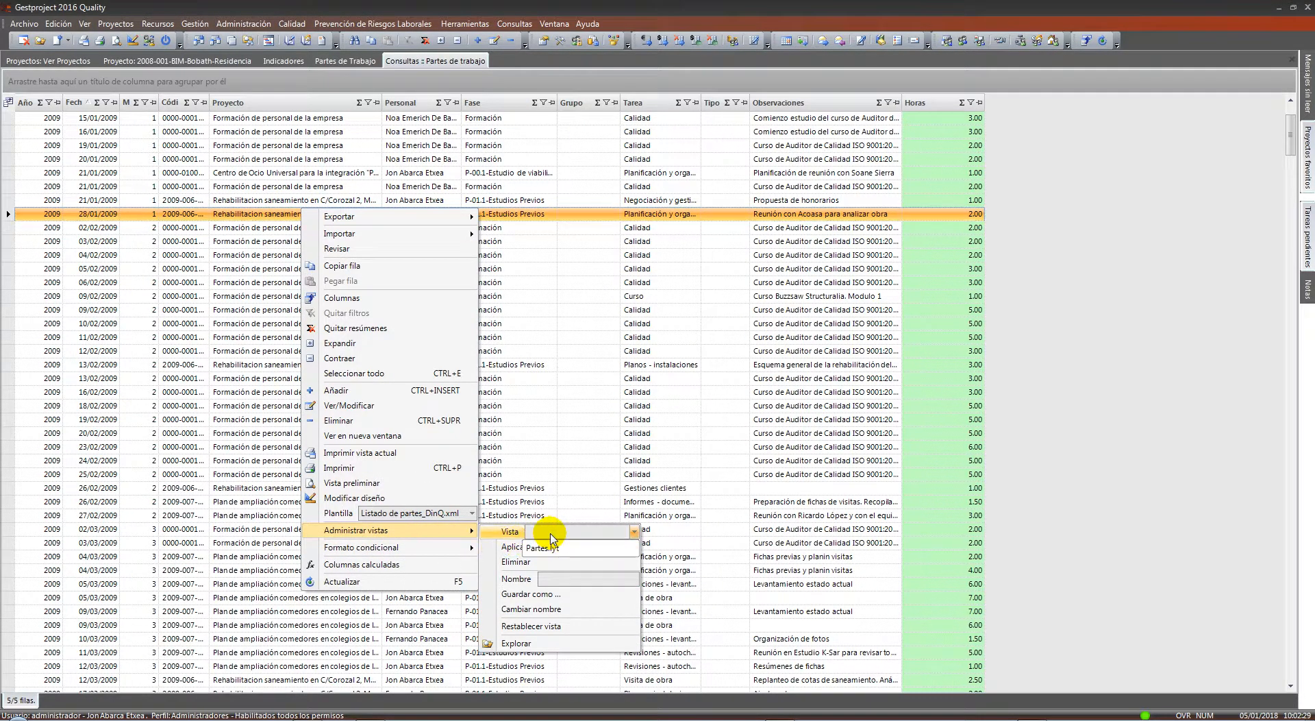
pyautogui.click(552, 546)
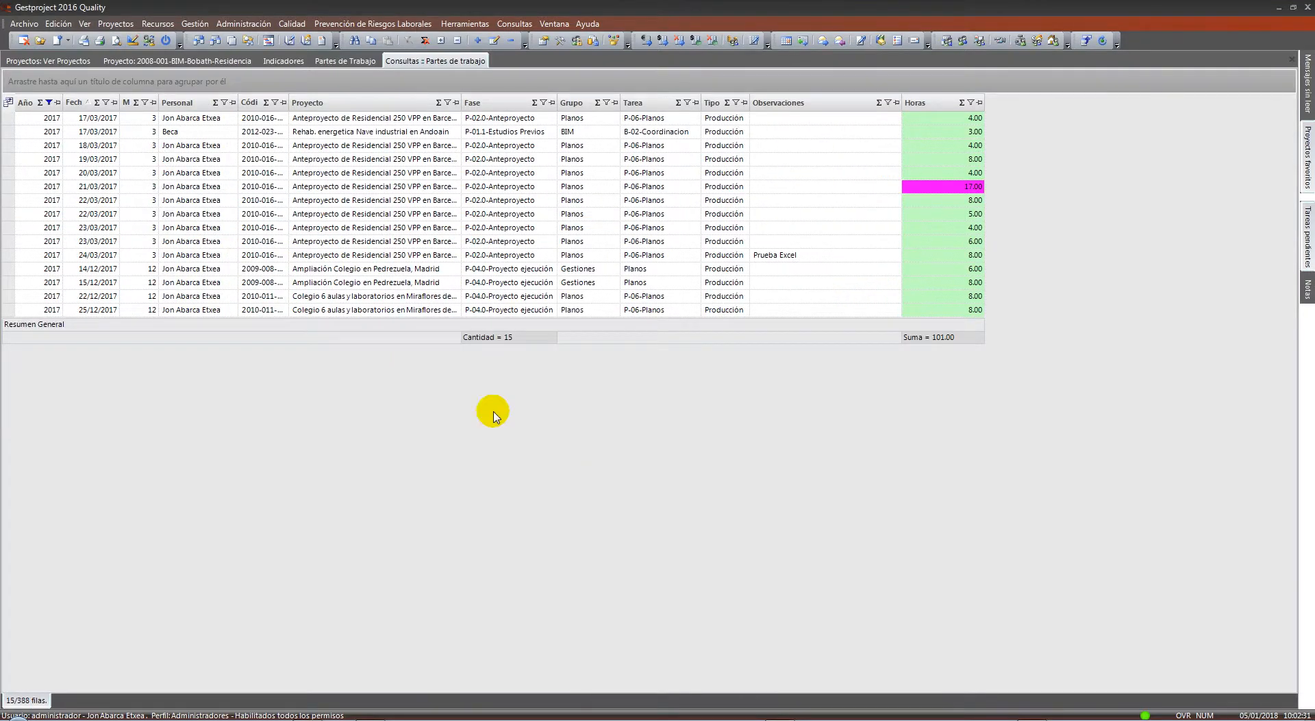
# Reset the query grid to its default view, then reapply the Partes.lyt layout
pyautogui.rightClick(388, 147)
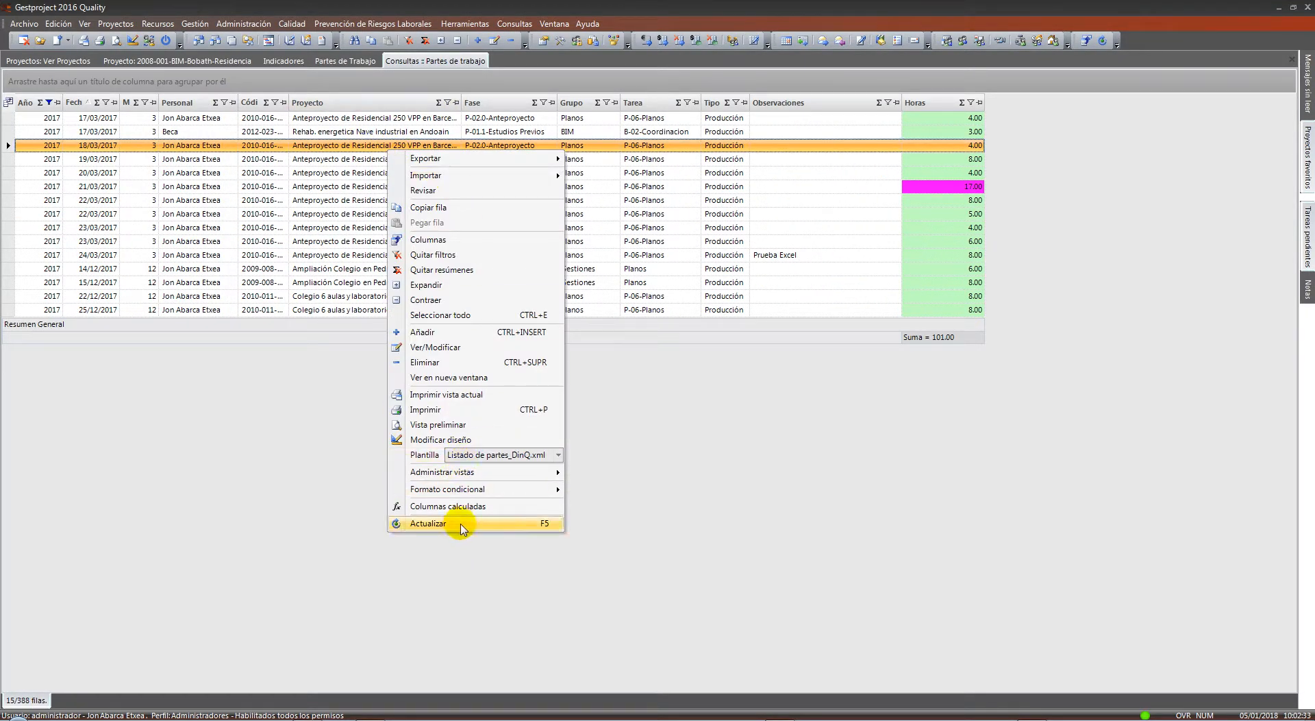
pyautogui.moveTo(471, 472)
pyautogui.click(668, 569)
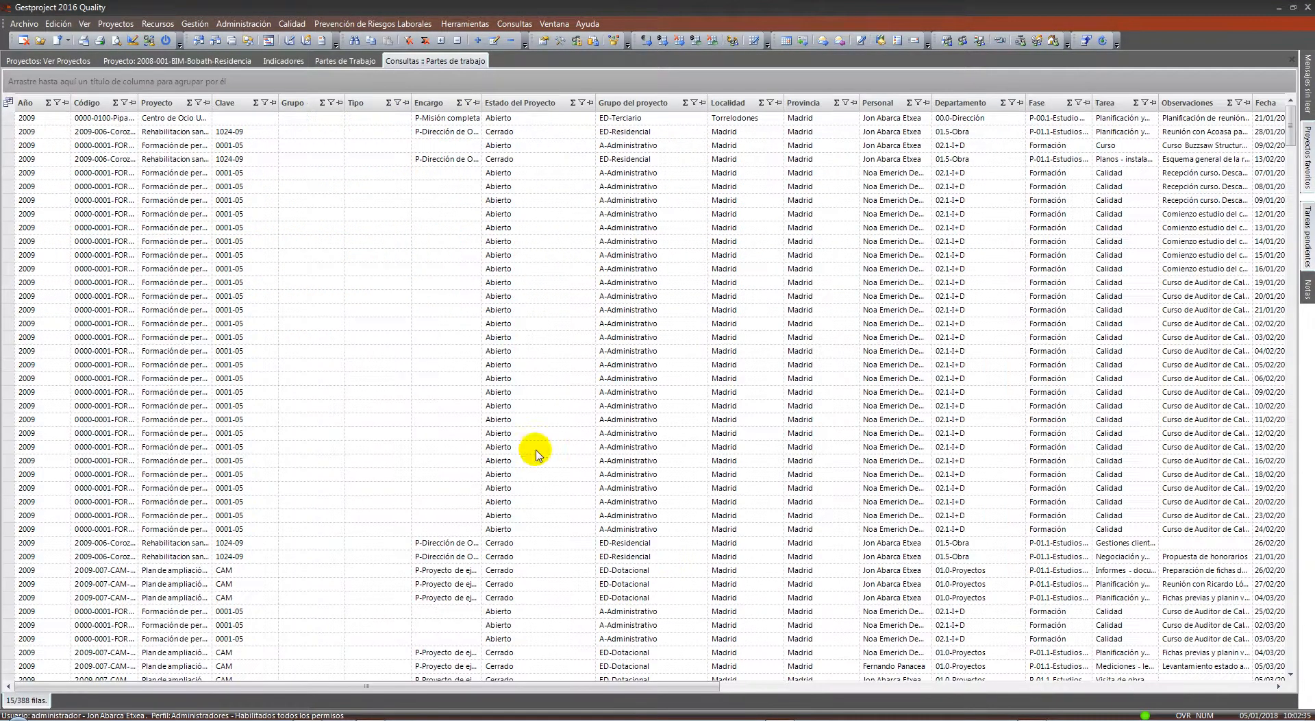
pyautogui.moveTo(589, 689); pyautogui.dragTo(435, 678)
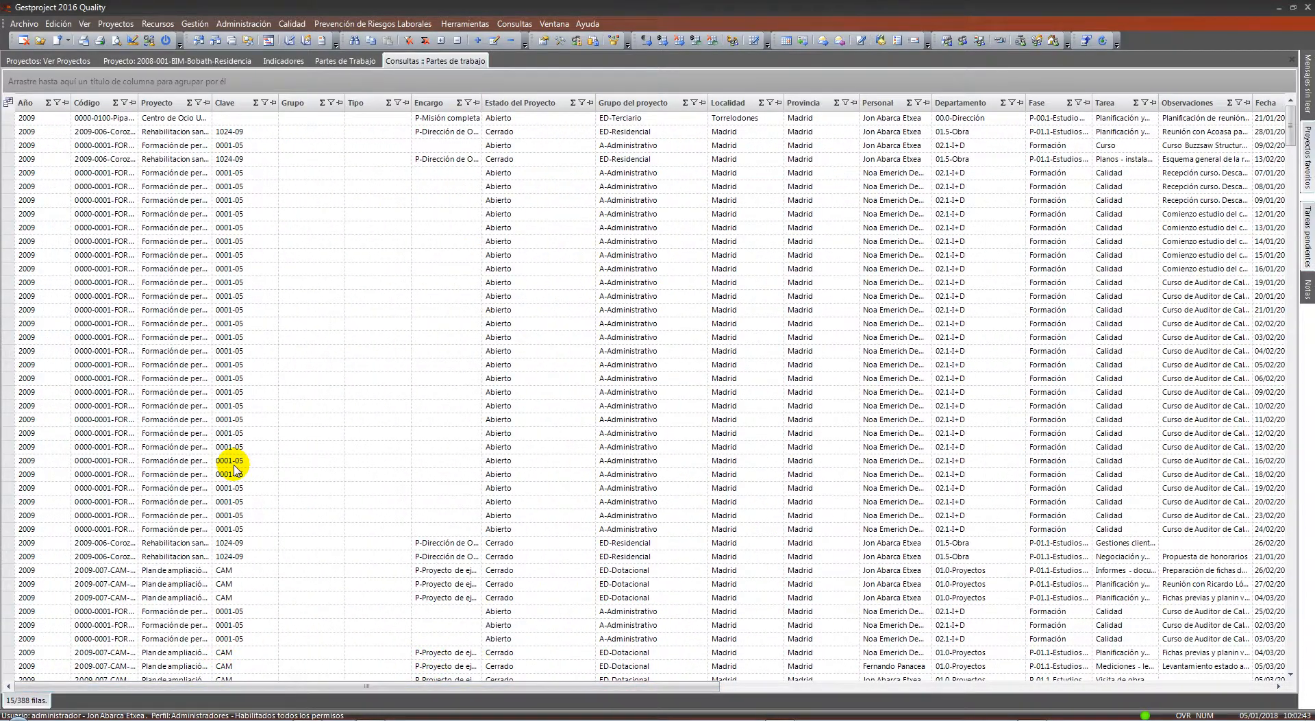
pyautogui.rightClick(337, 201)
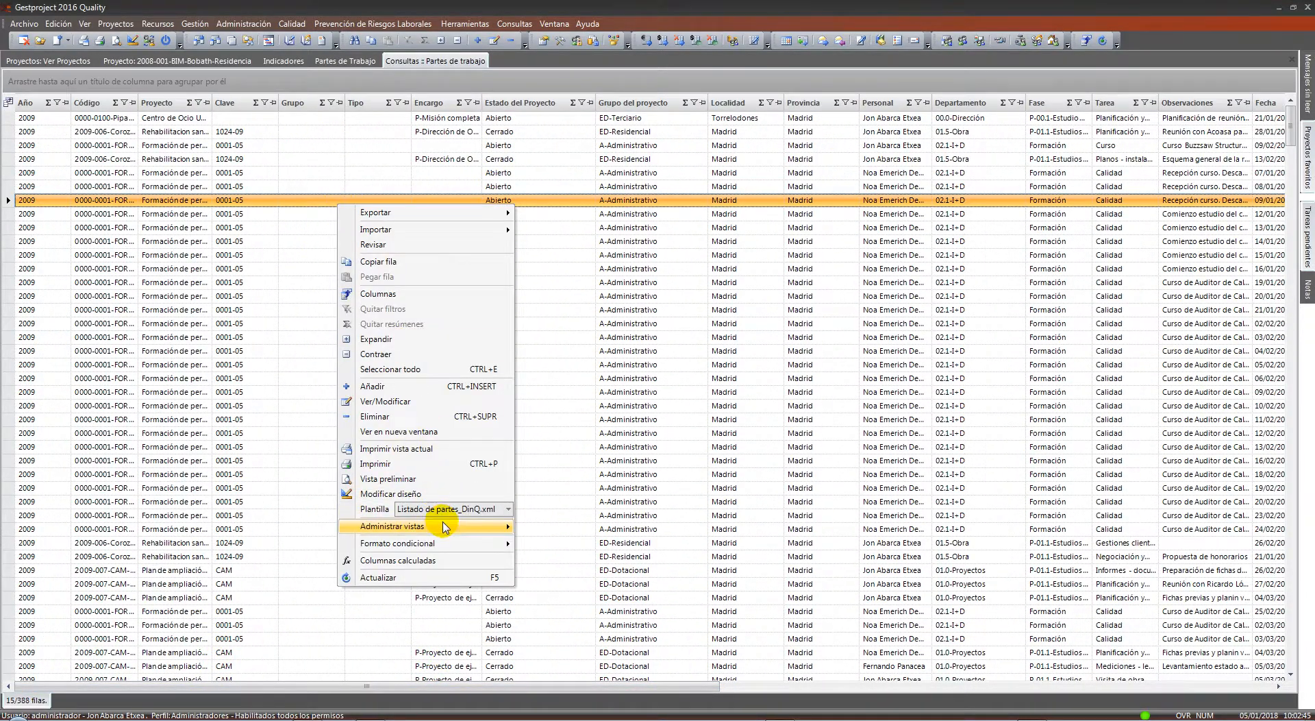
pyautogui.moveTo(438, 525)
pyautogui.click(556, 543)
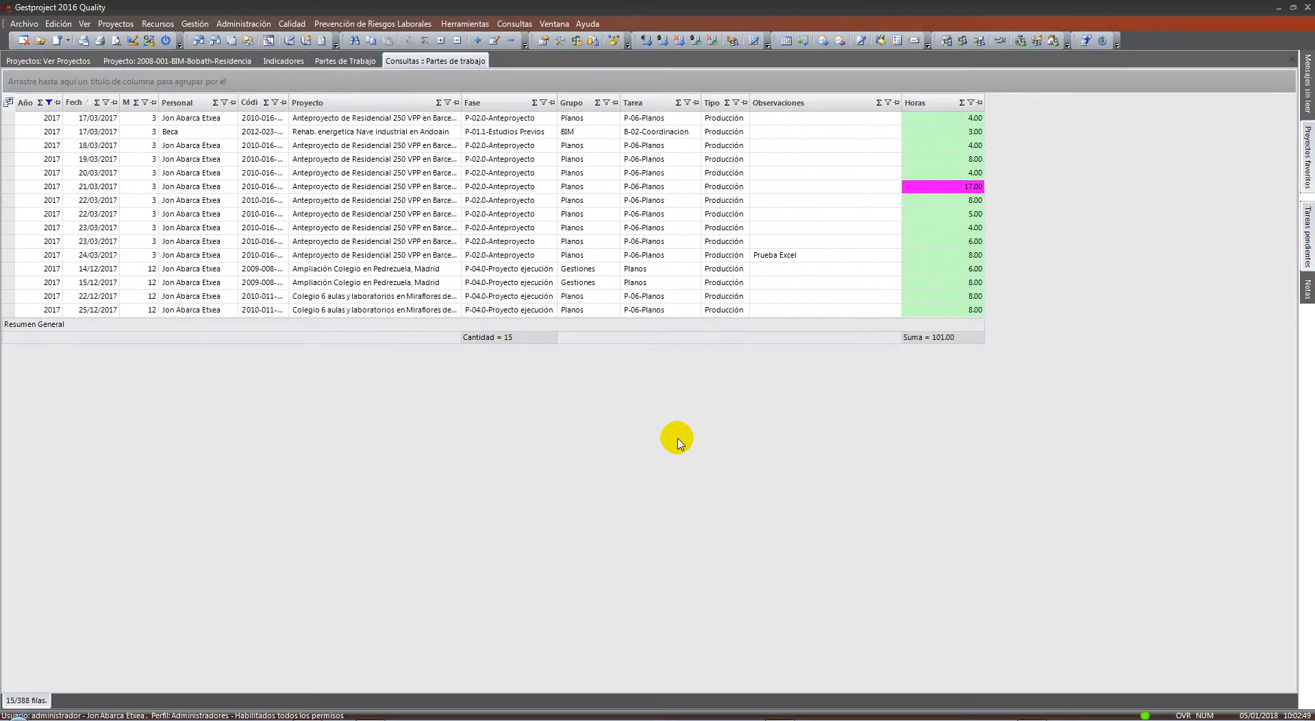
# Set the Año column filter to (Todos) to list all 388 work reports
pyautogui.click(55, 106)
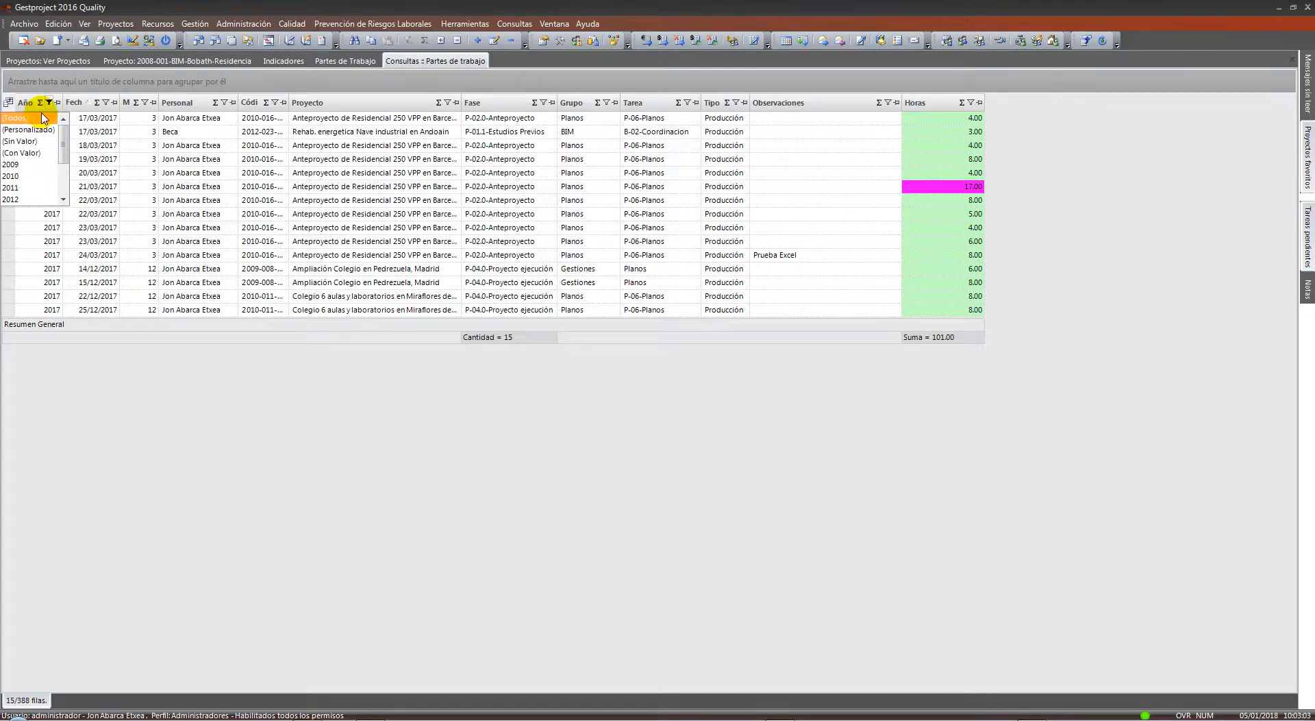
pyautogui.click(33, 139)
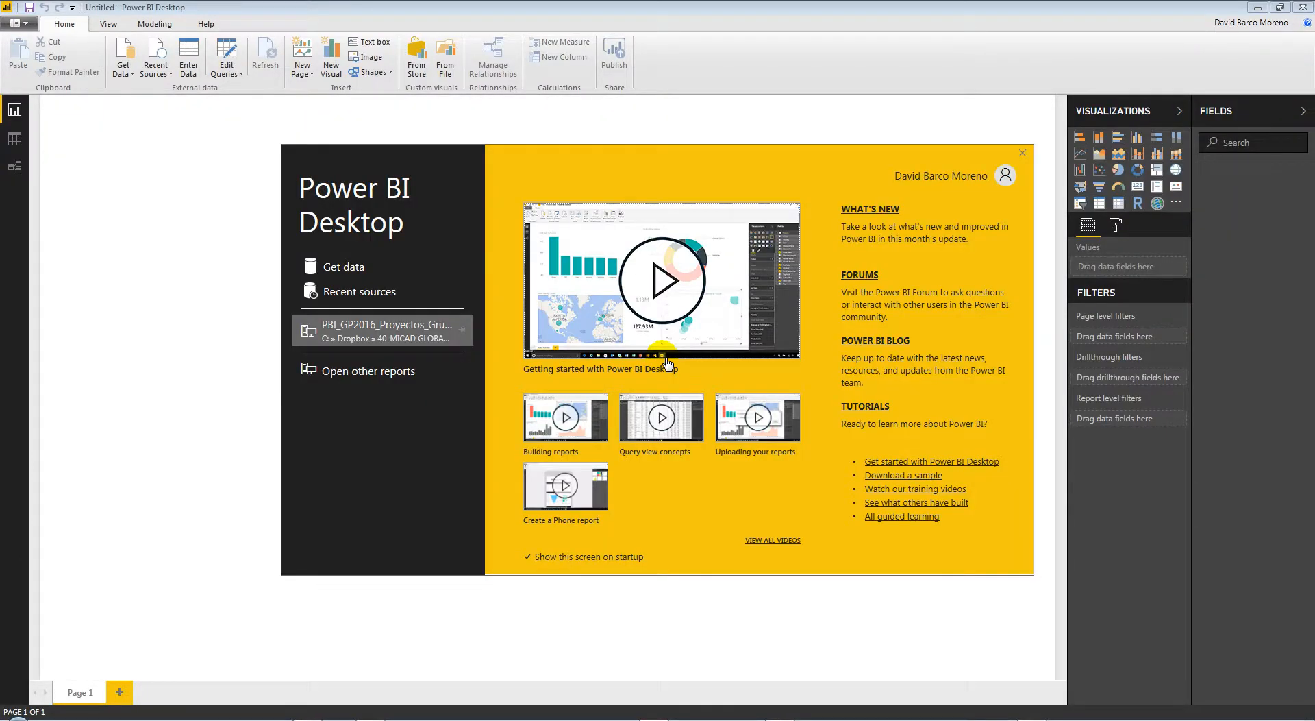
# Open PBI_GP2016_Proyectos_Grupos, highlight the ED-Dotacional donut slice and view the PROYECTO table data
pyautogui.click(428, 339)
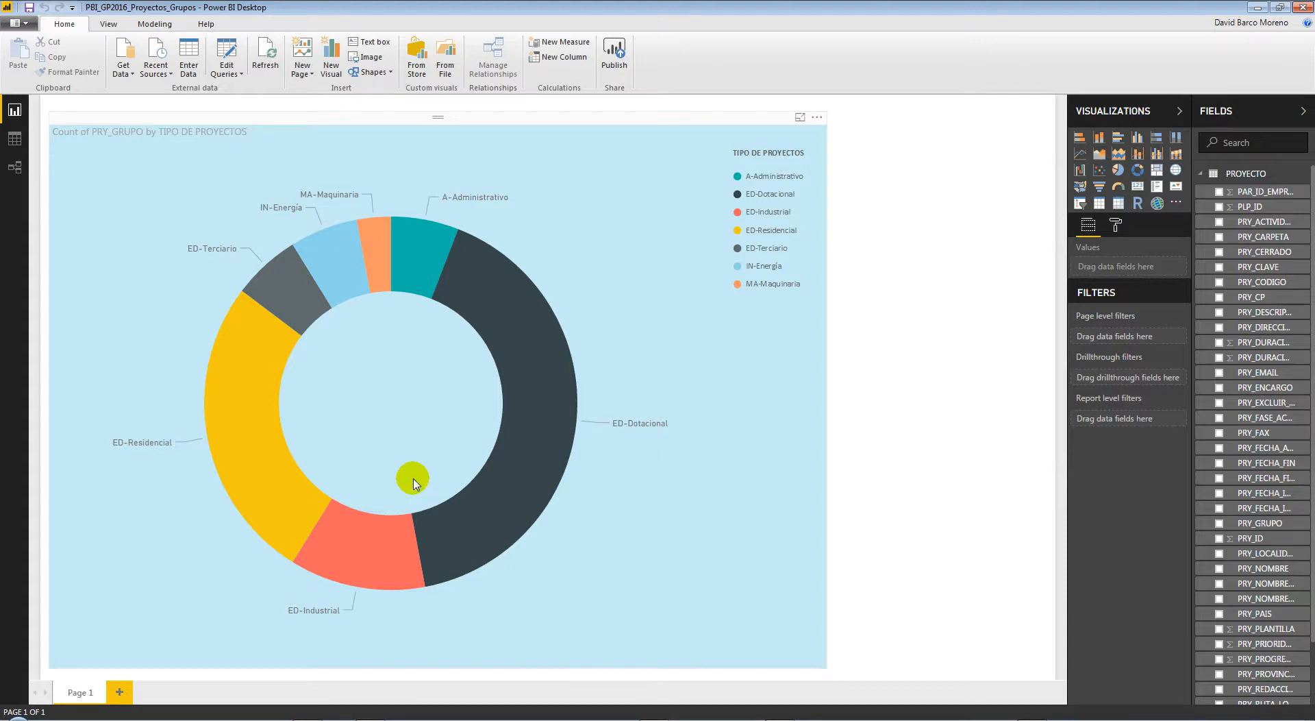
pyautogui.click(525, 400)
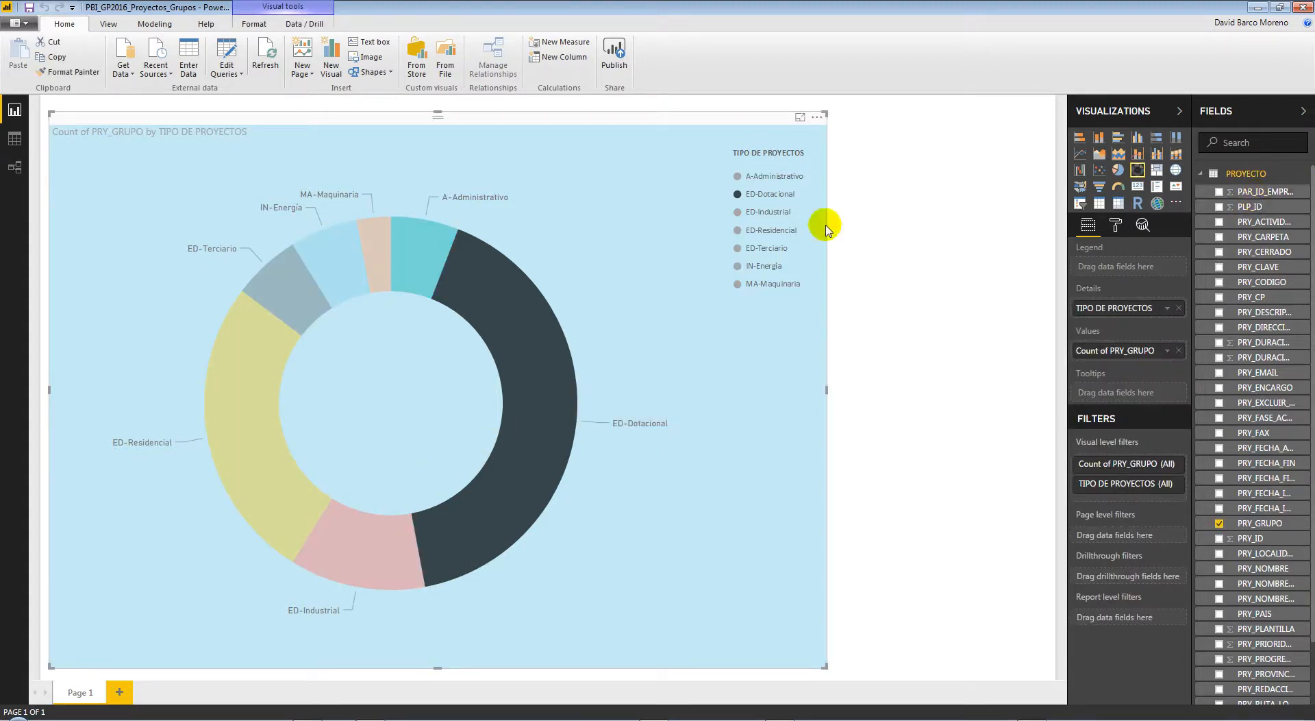
pyautogui.click(14, 139)
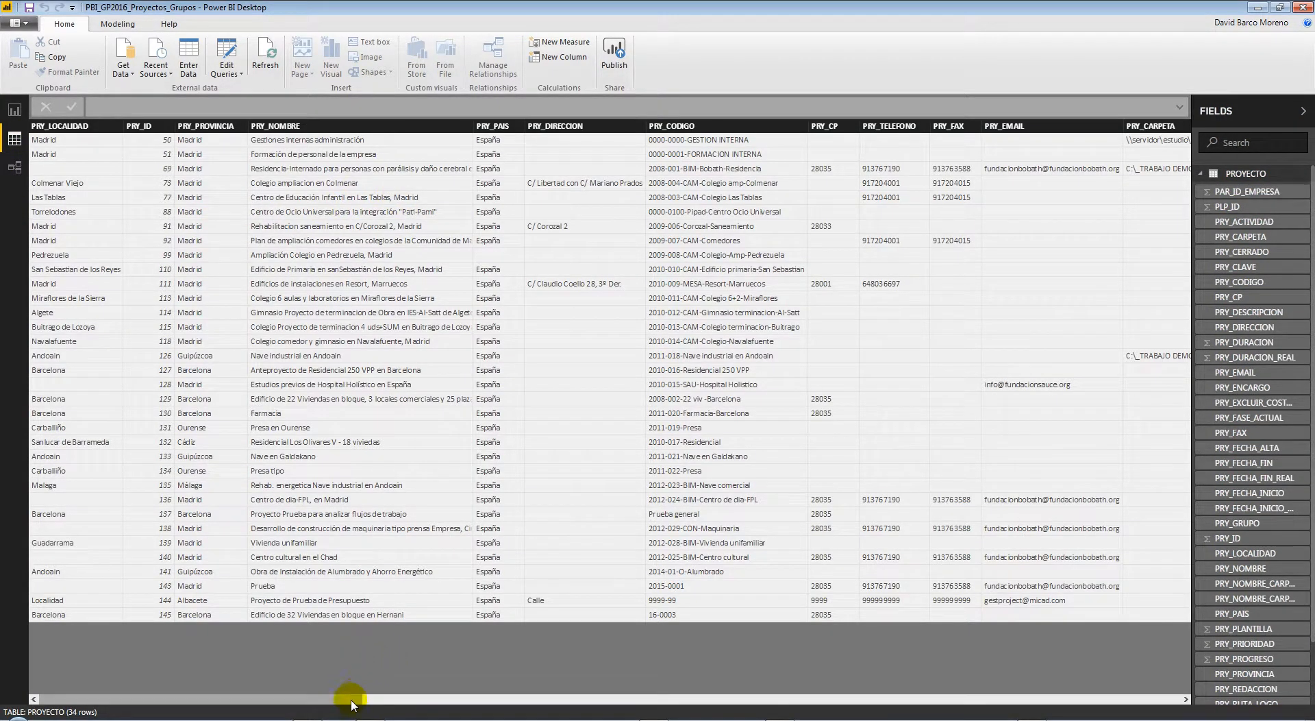
pyautogui.moveTo(352, 703)
pyautogui.mouseDown()
pyautogui.moveTo(546, 695)
pyautogui.moveTo(343, 696)
pyautogui.mouseUp()
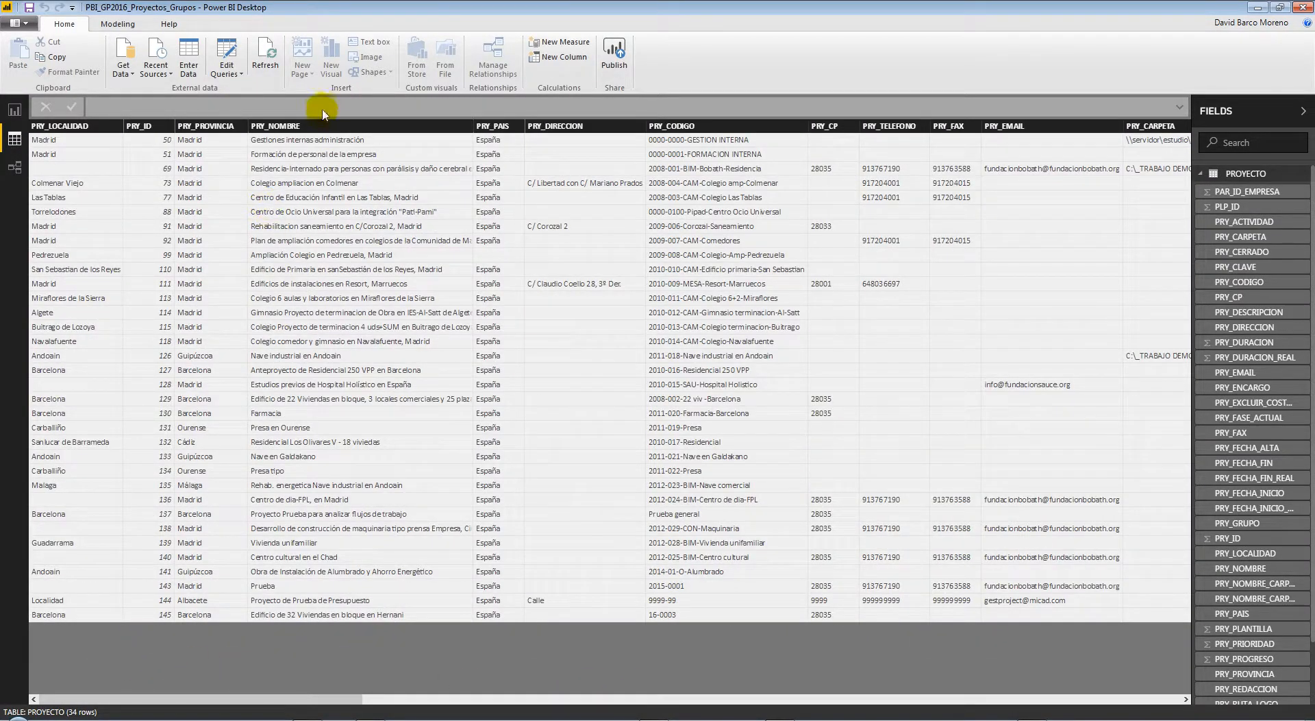
# Check the relationships diagram, return to the donut report and close Power BI Desktop
pyautogui.click(15, 168)
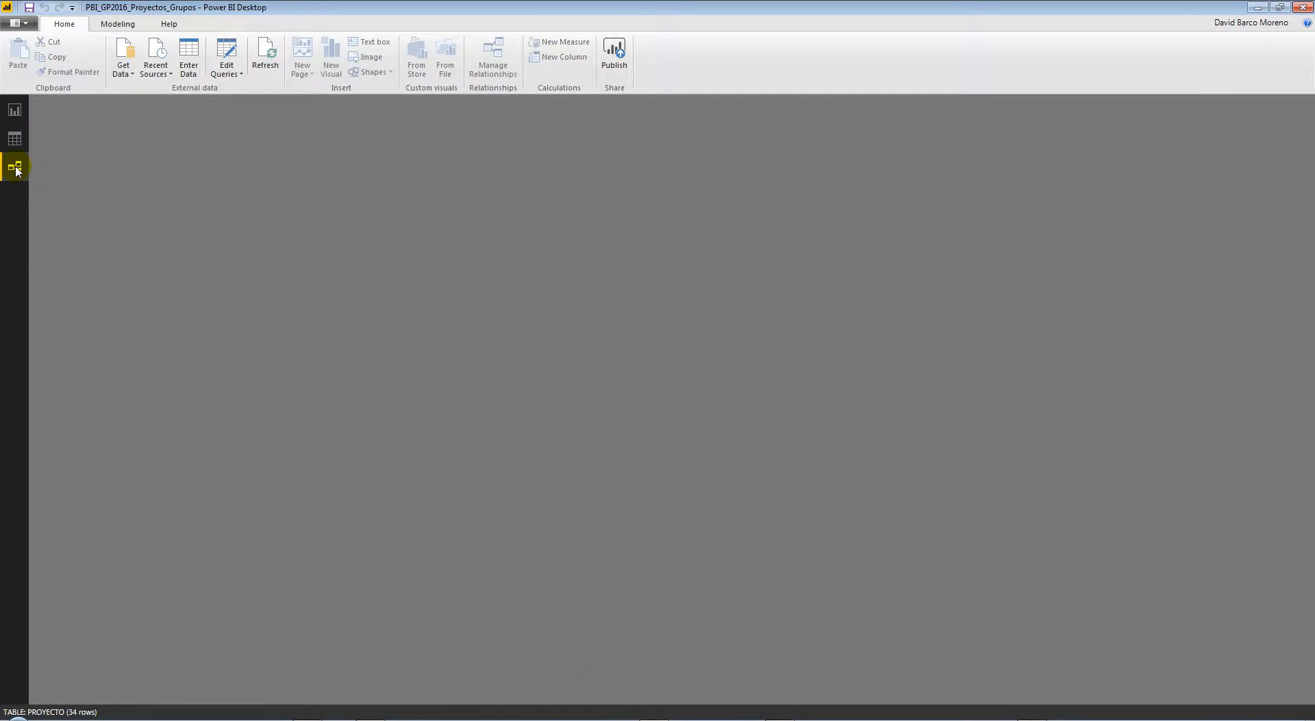
pyautogui.moveTo(182, 132); pyautogui.dragTo(215, 122)
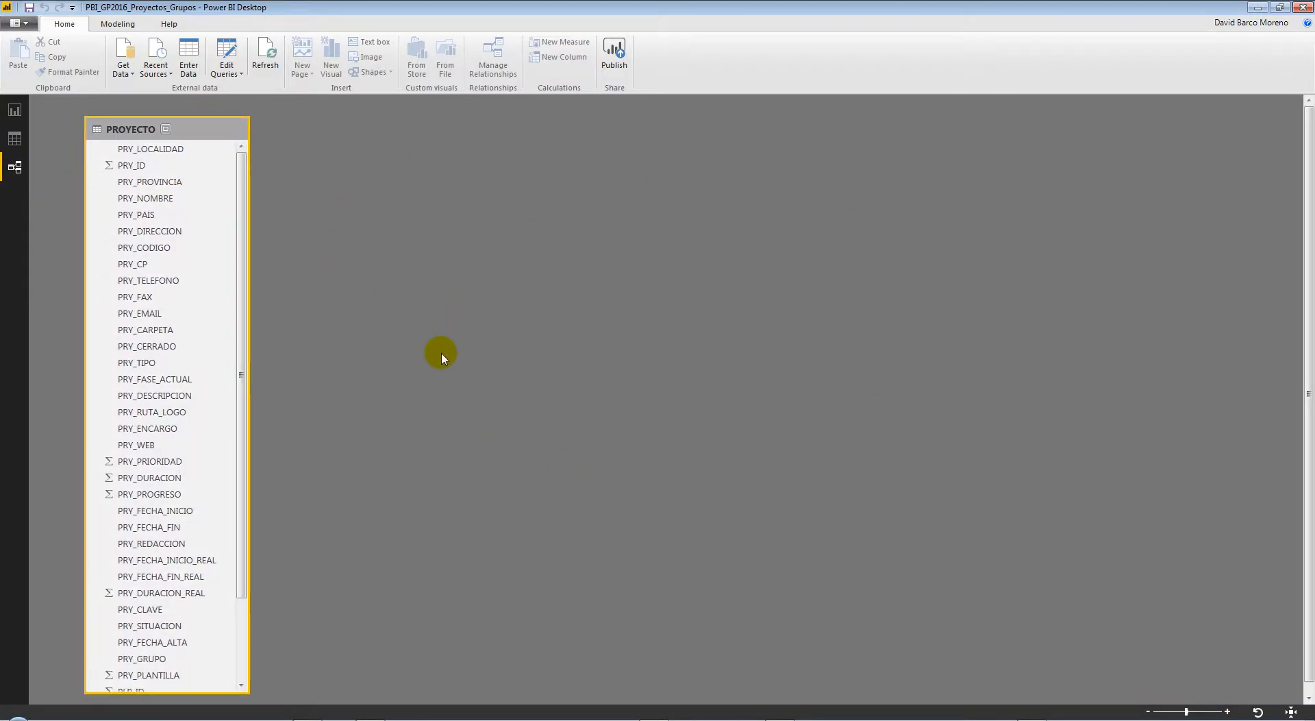
pyautogui.click(15, 110)
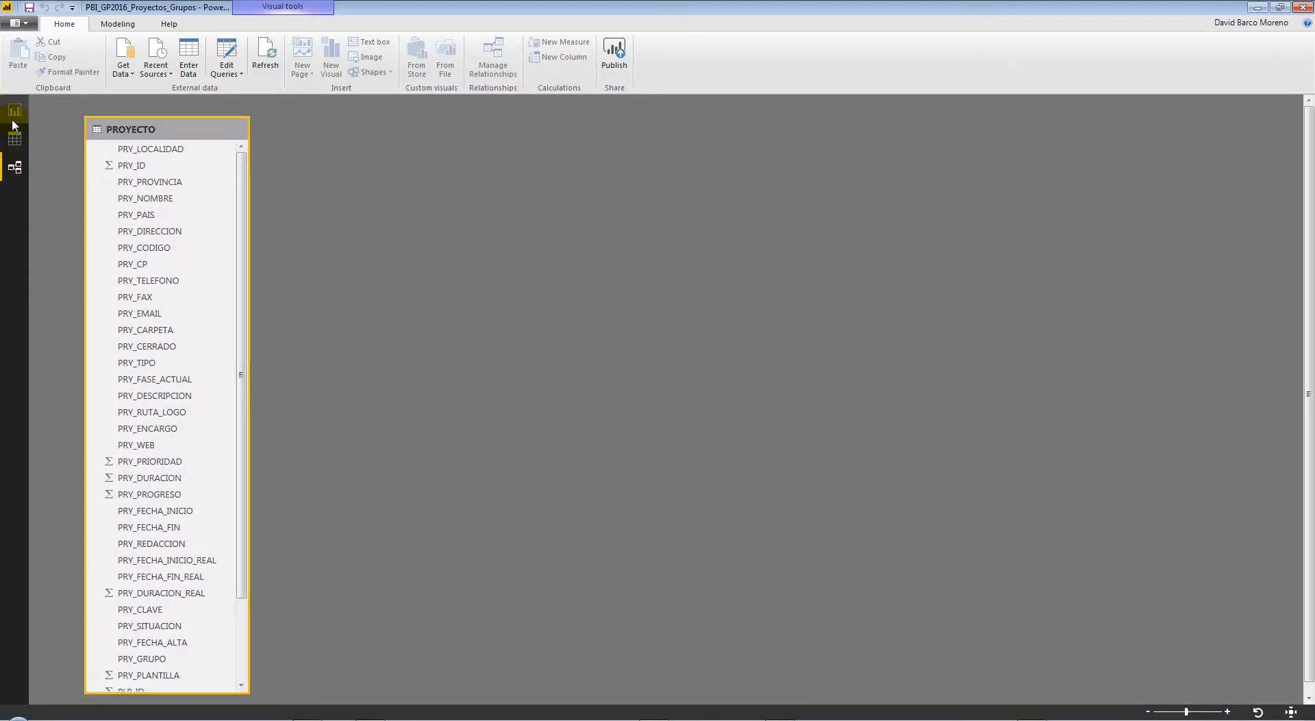
pyautogui.click(966, 218)
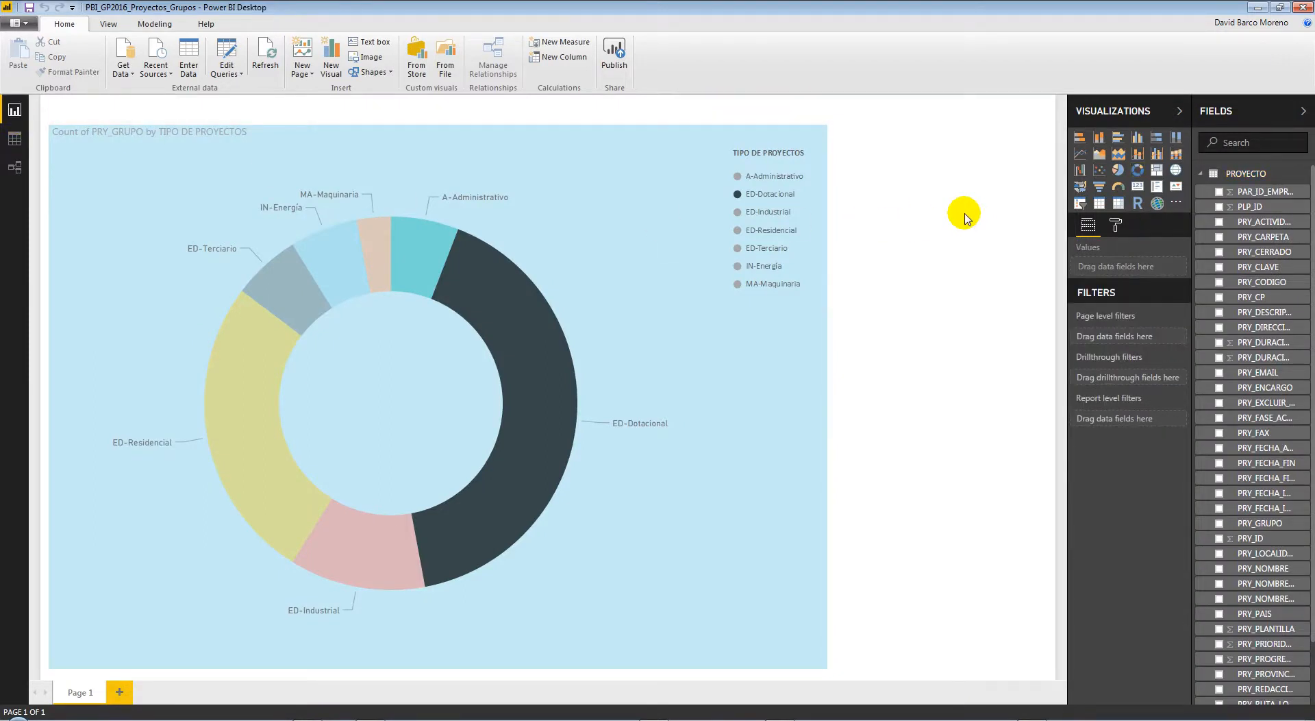
pyautogui.click(1303, 8)
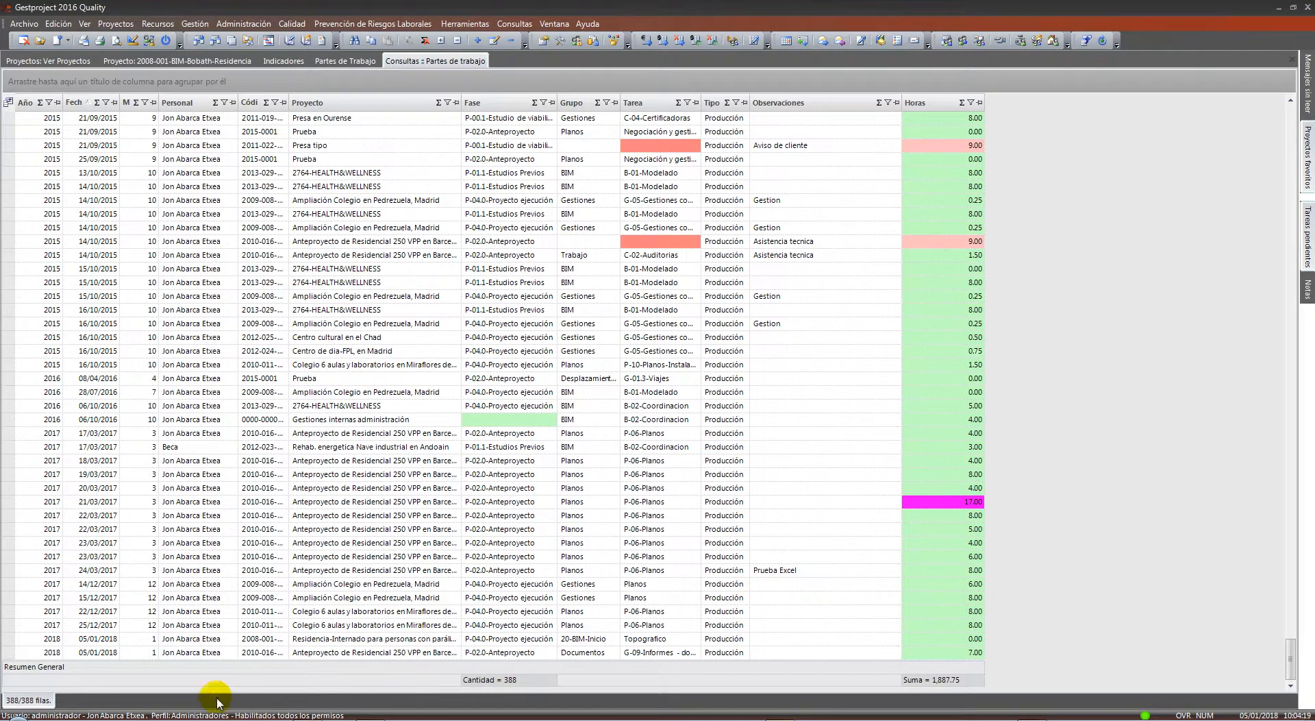
# Browse Dropbox > 40-MICAD GLOBAL > 02-DESARROLLO > BBDD > ODBC and open ODBC-GP2012-Presupuesto-Plan facturacion_GRAFICO
pyautogui.click(147, 719)
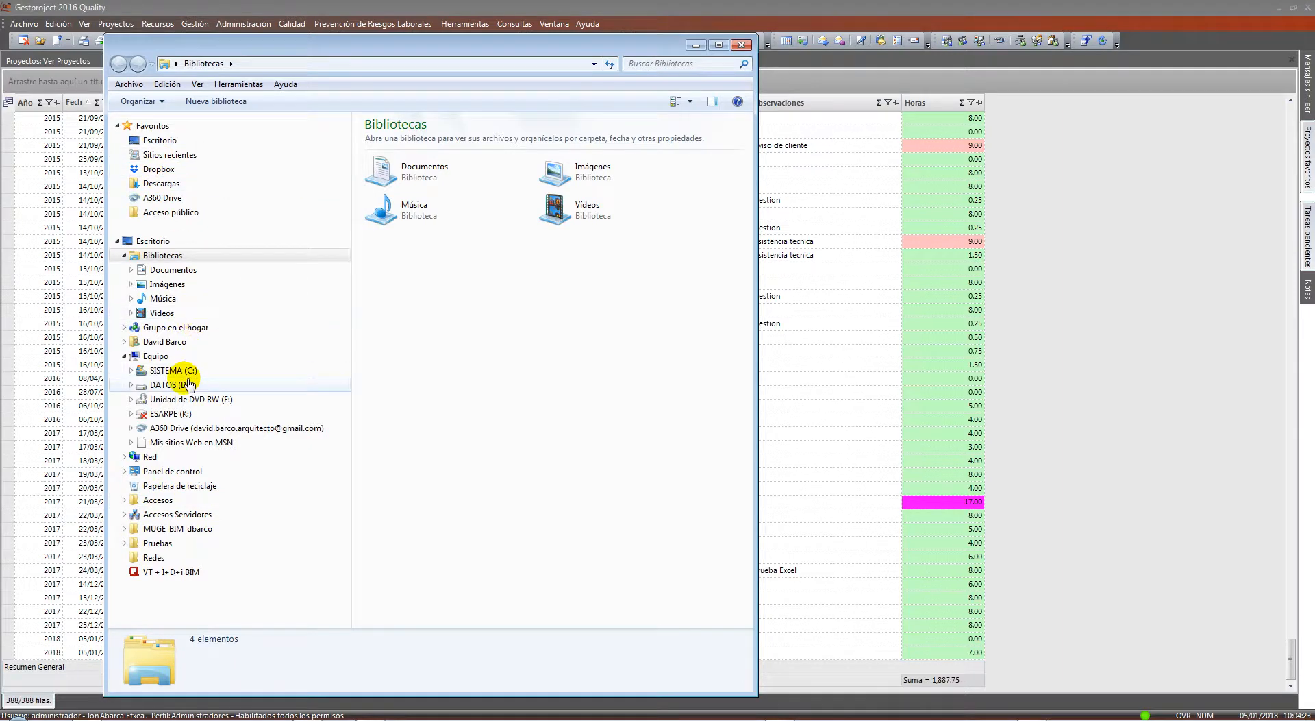
pyautogui.click(159, 170)
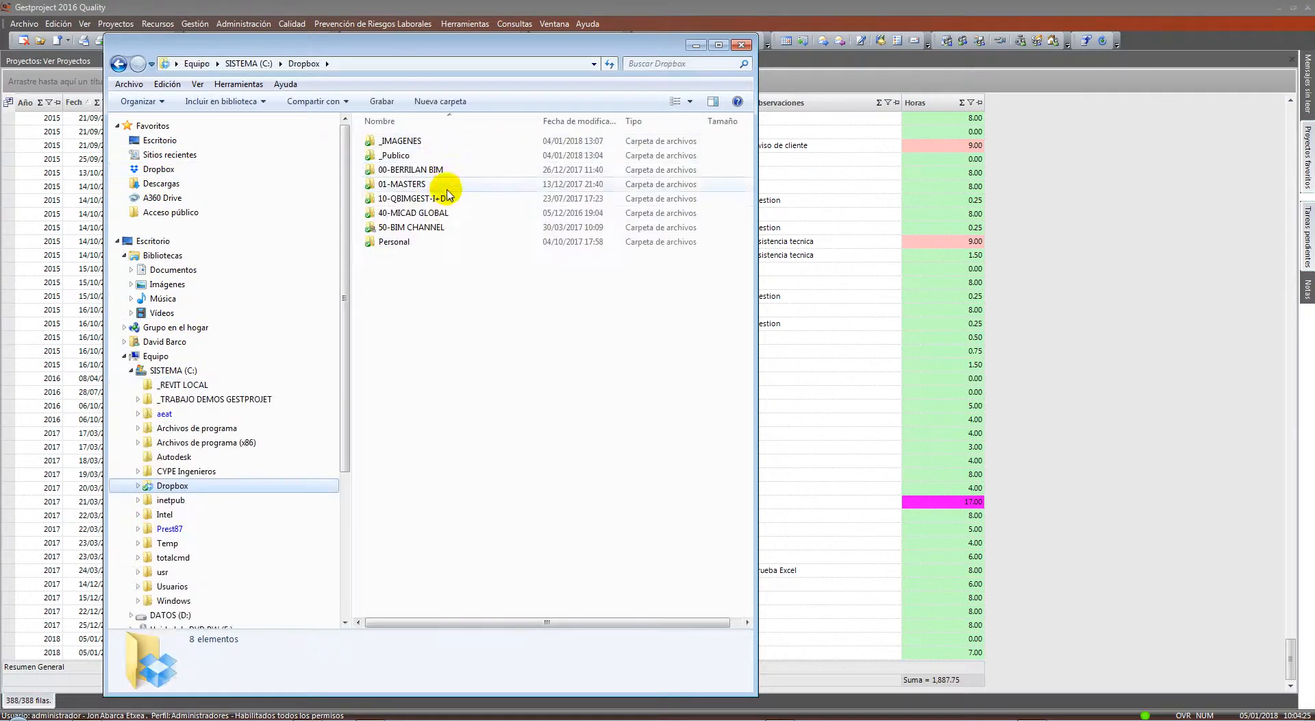
pyautogui.doubleClick(421, 212)
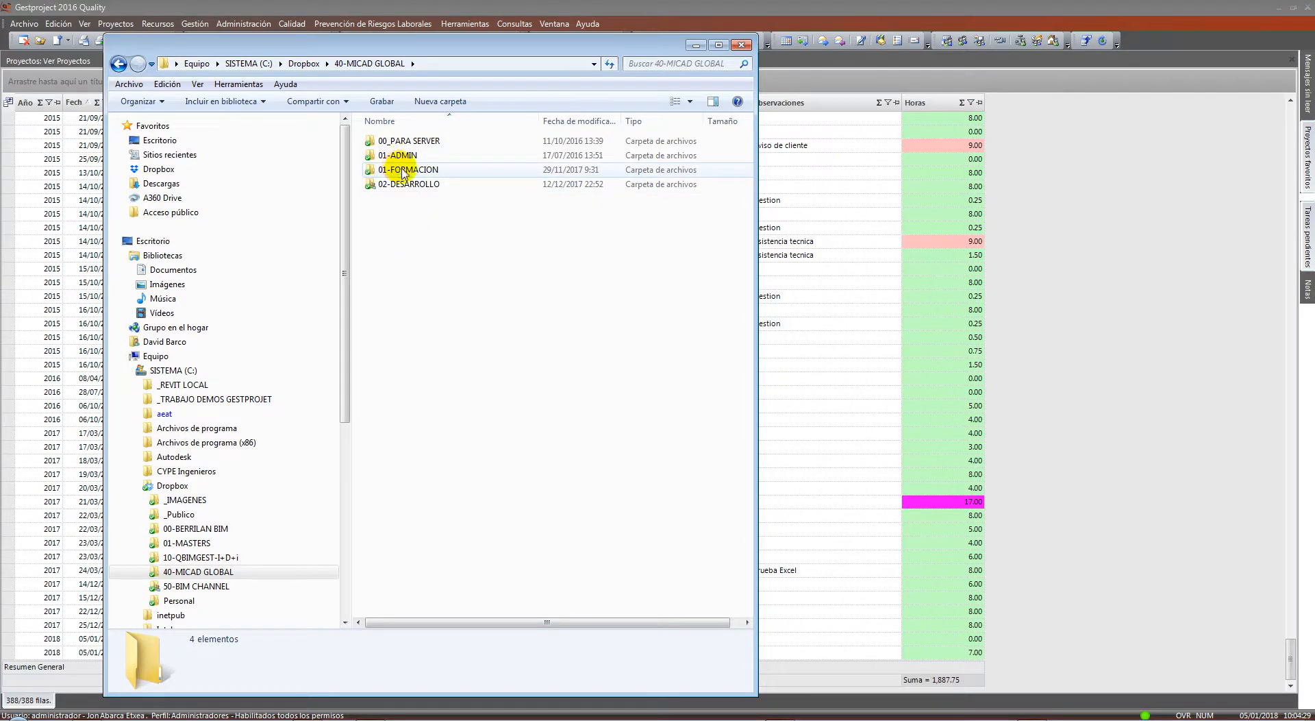
pyautogui.doubleClick(405, 172)
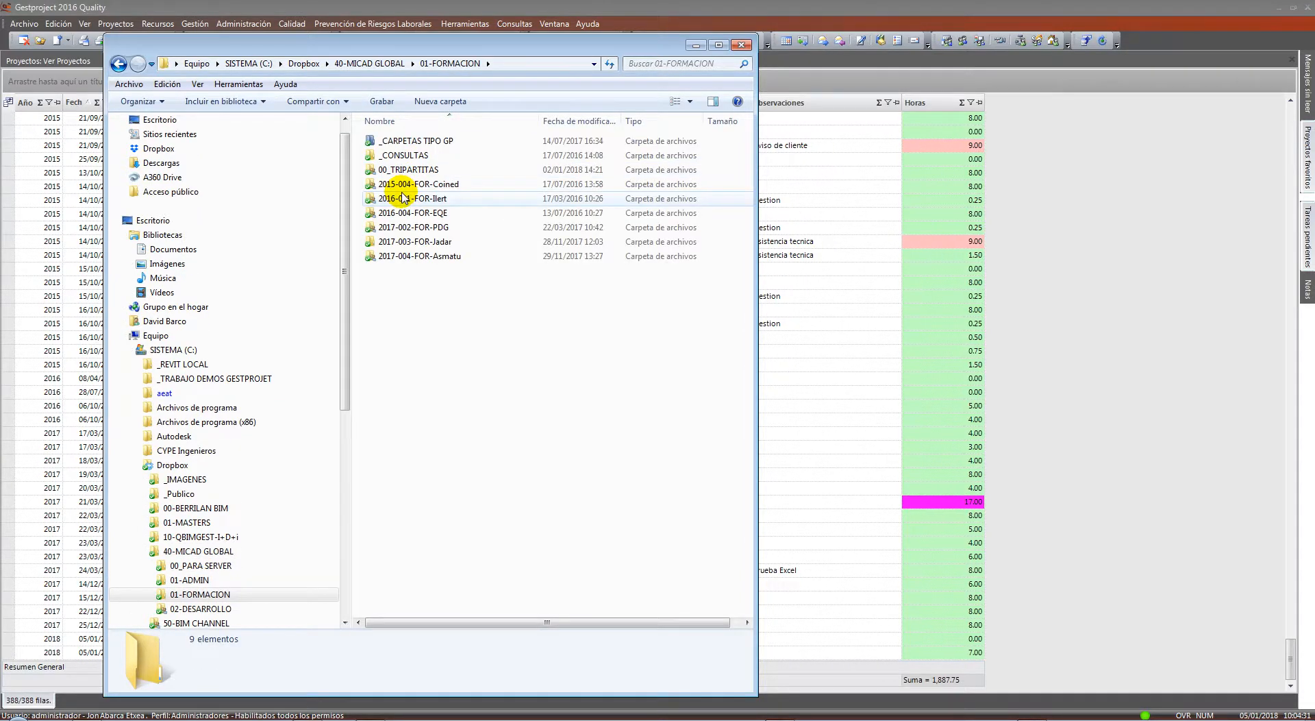
pyautogui.click(236, 609)
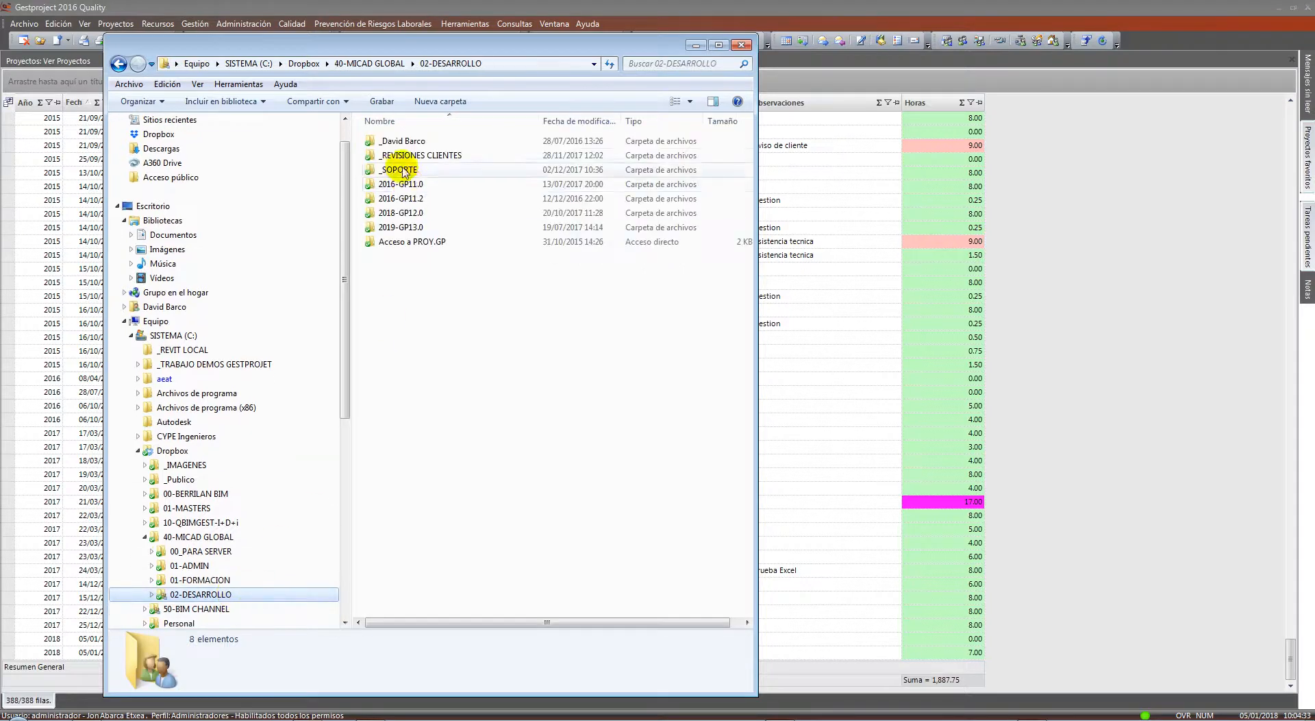
pyautogui.doubleClick(409, 141)
pyautogui.doubleClick(411, 140)
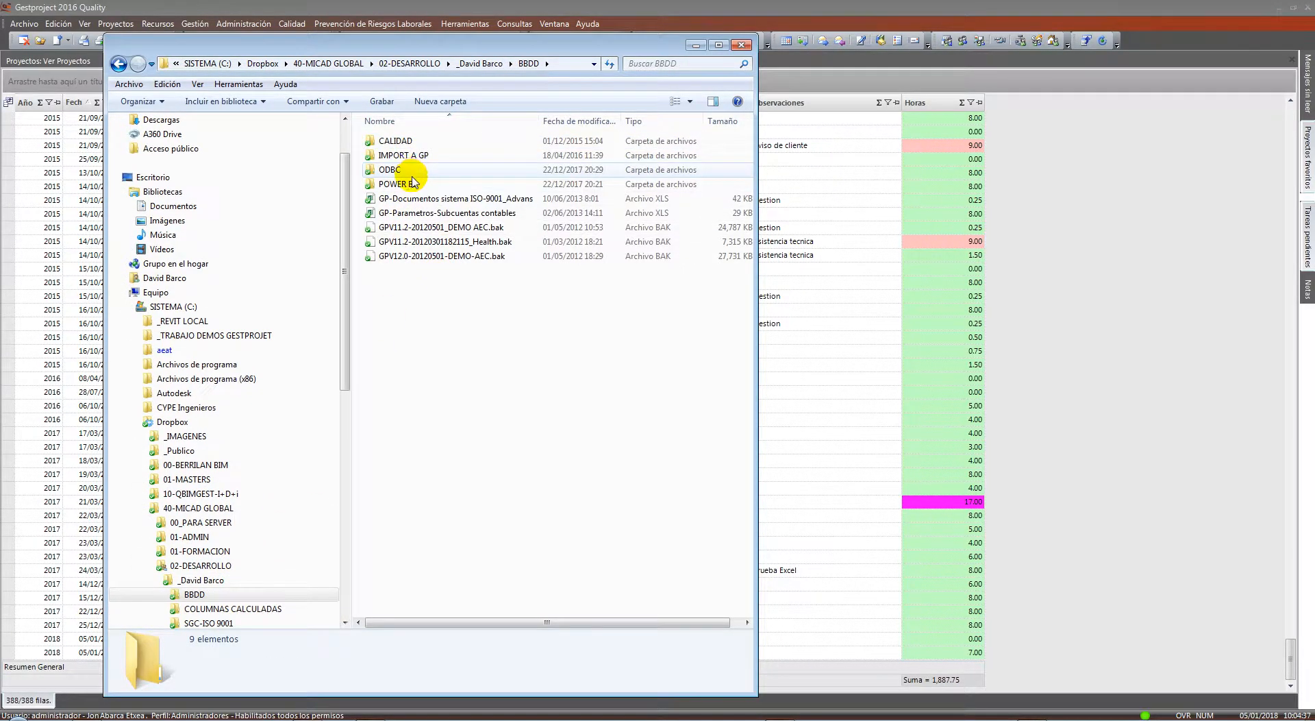
pyautogui.doubleClick(401, 171)
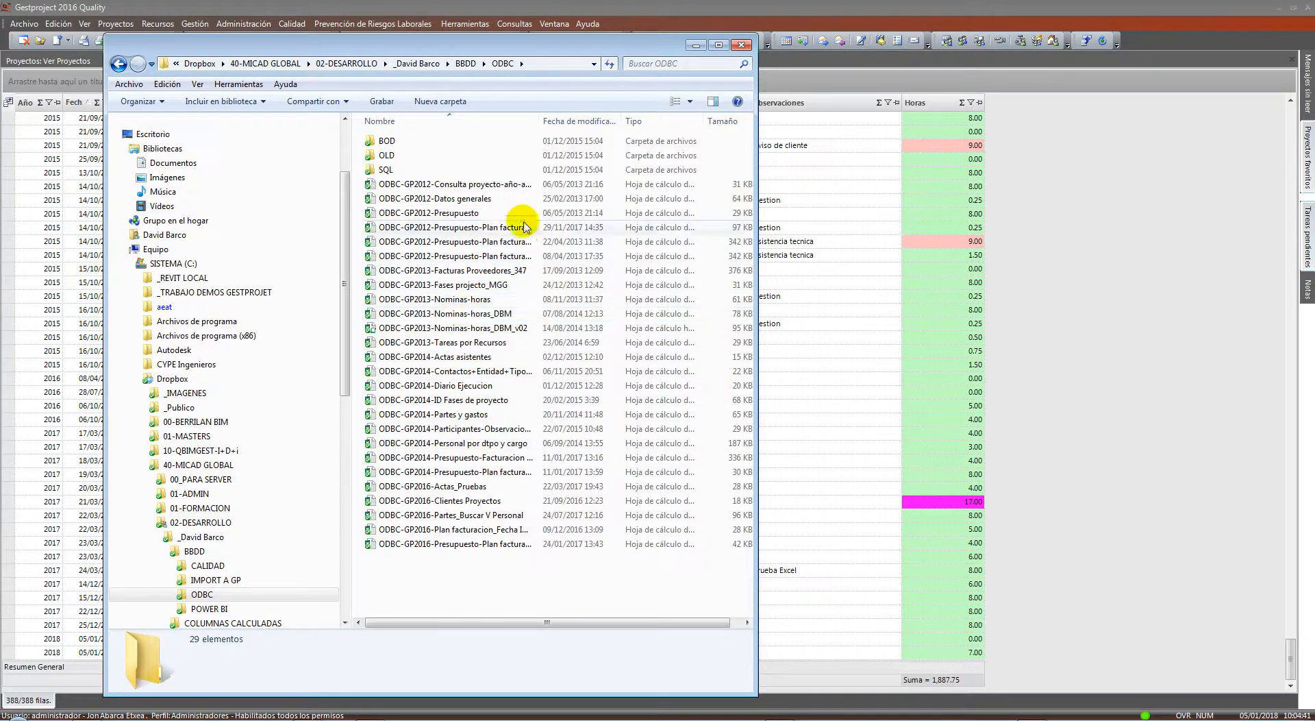
pyautogui.moveTo(549, 128); pyautogui.dragTo(634, 128)
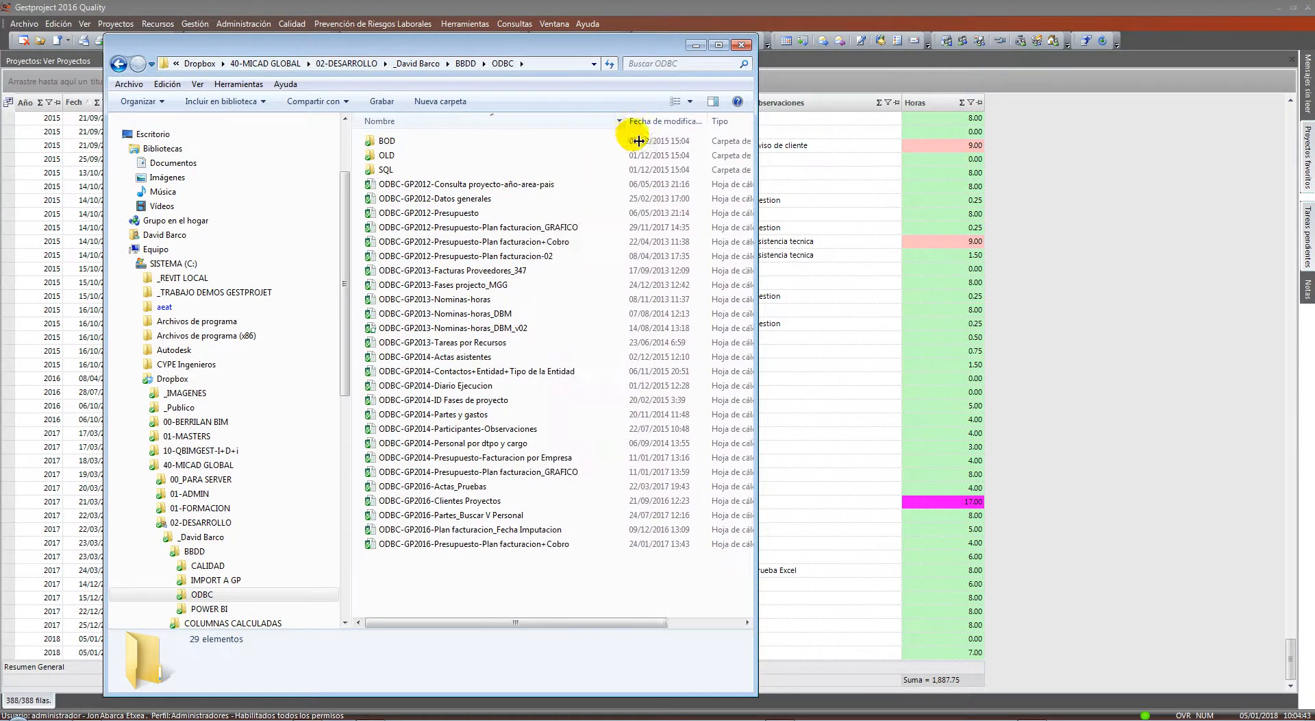
pyautogui.doubleClick(560, 229)
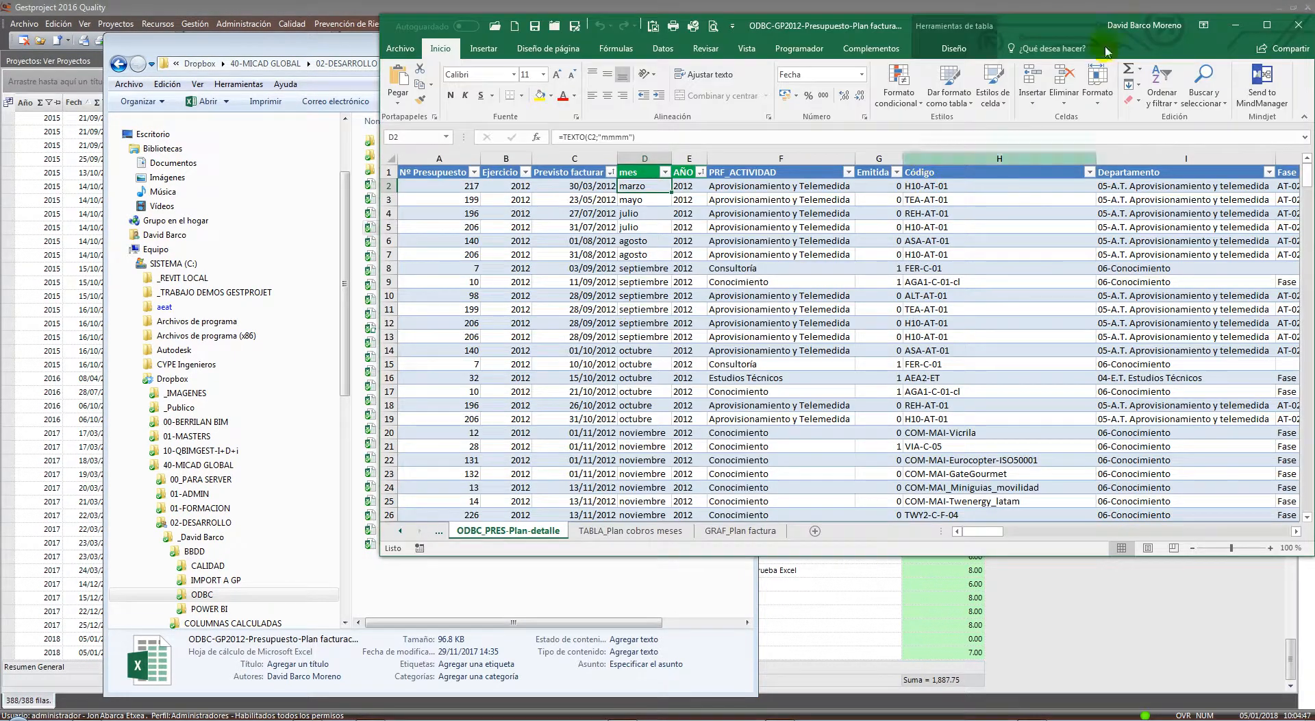
# Maximize Excel and review the TABLA_Plan cobros meses and GRAF_Plan factura sheets
pyautogui.click(1062, 30)
pyautogui.doubleClick(975, 23)
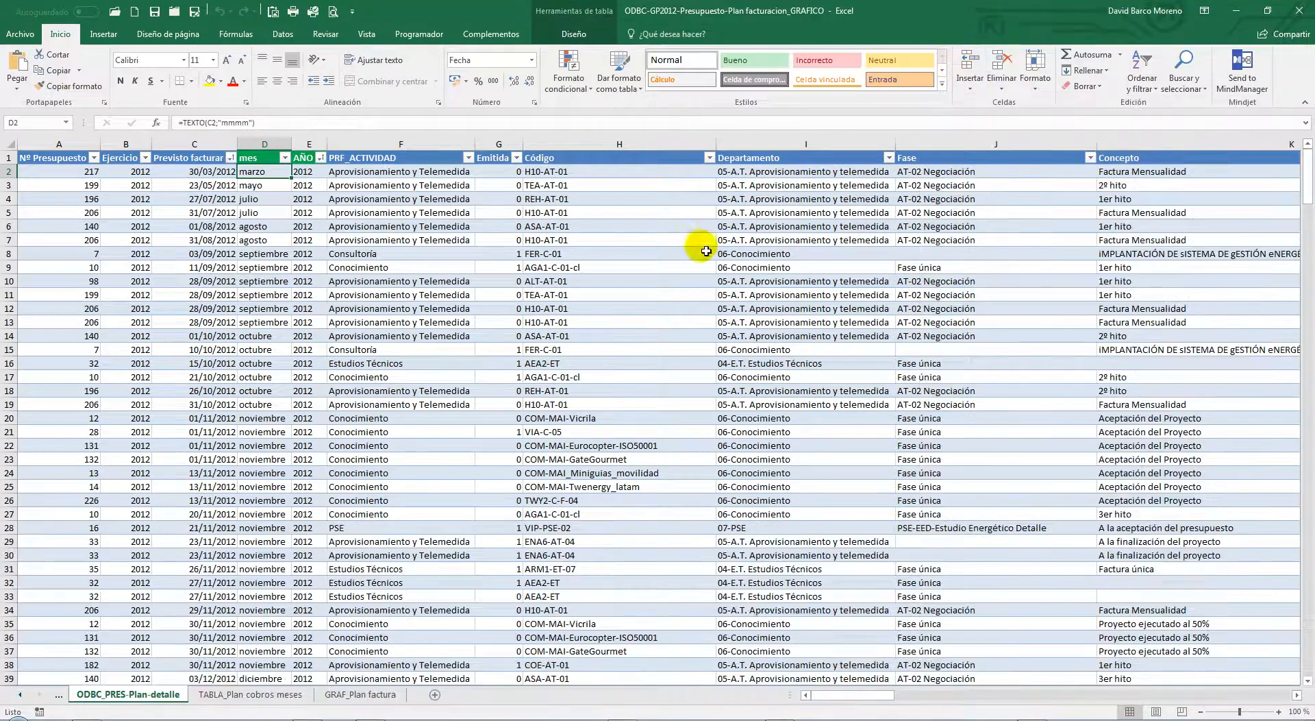
pyautogui.click(299, 698)
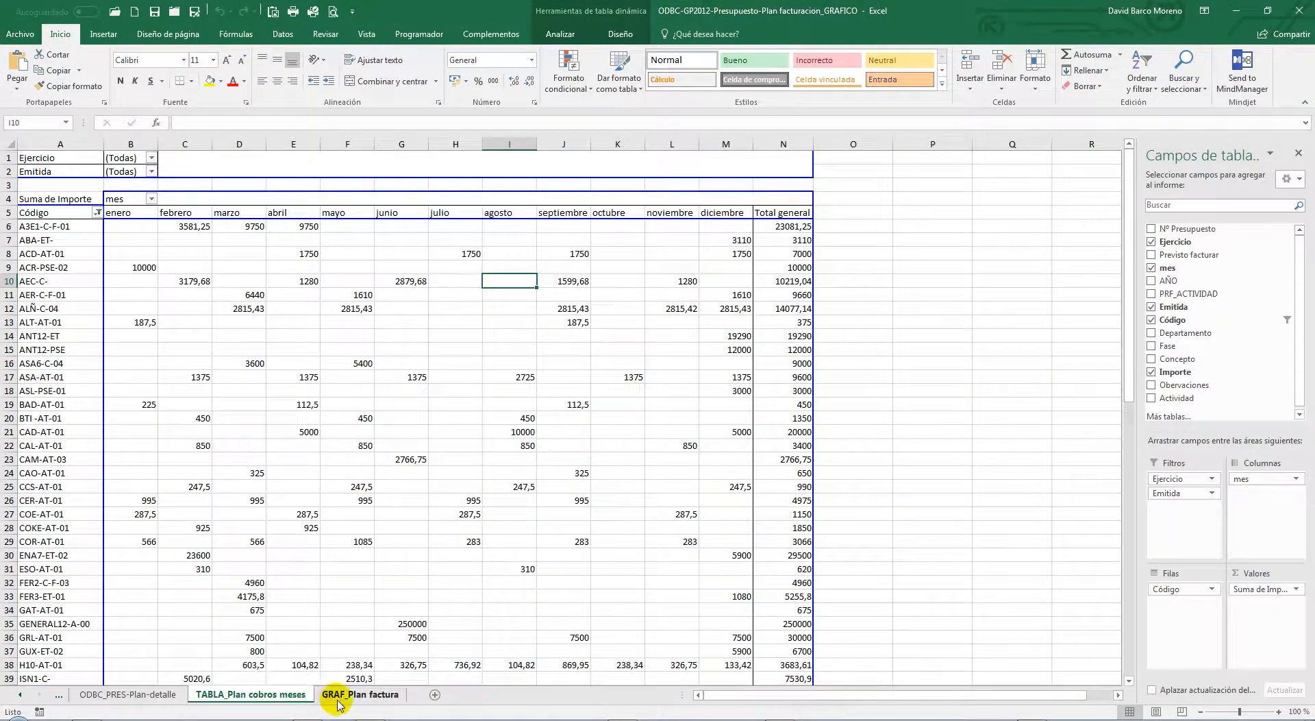
pyautogui.click(343, 698)
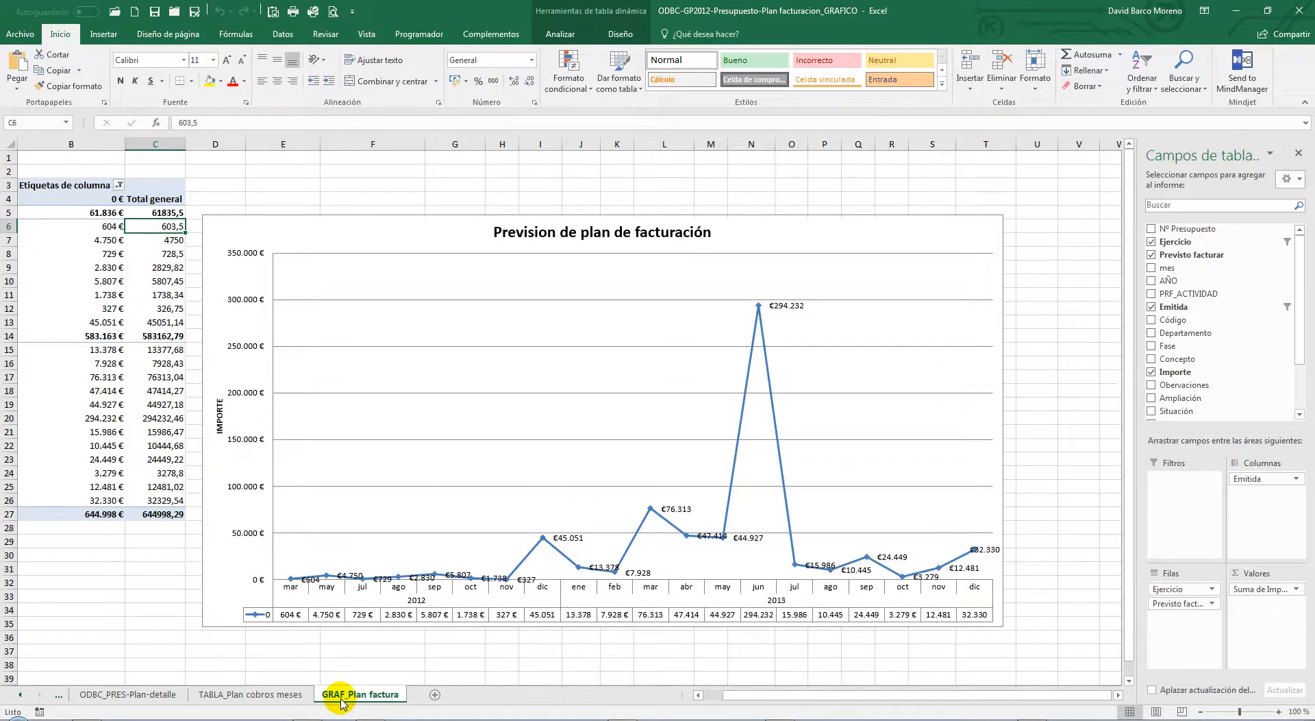
pyautogui.click(134, 696)
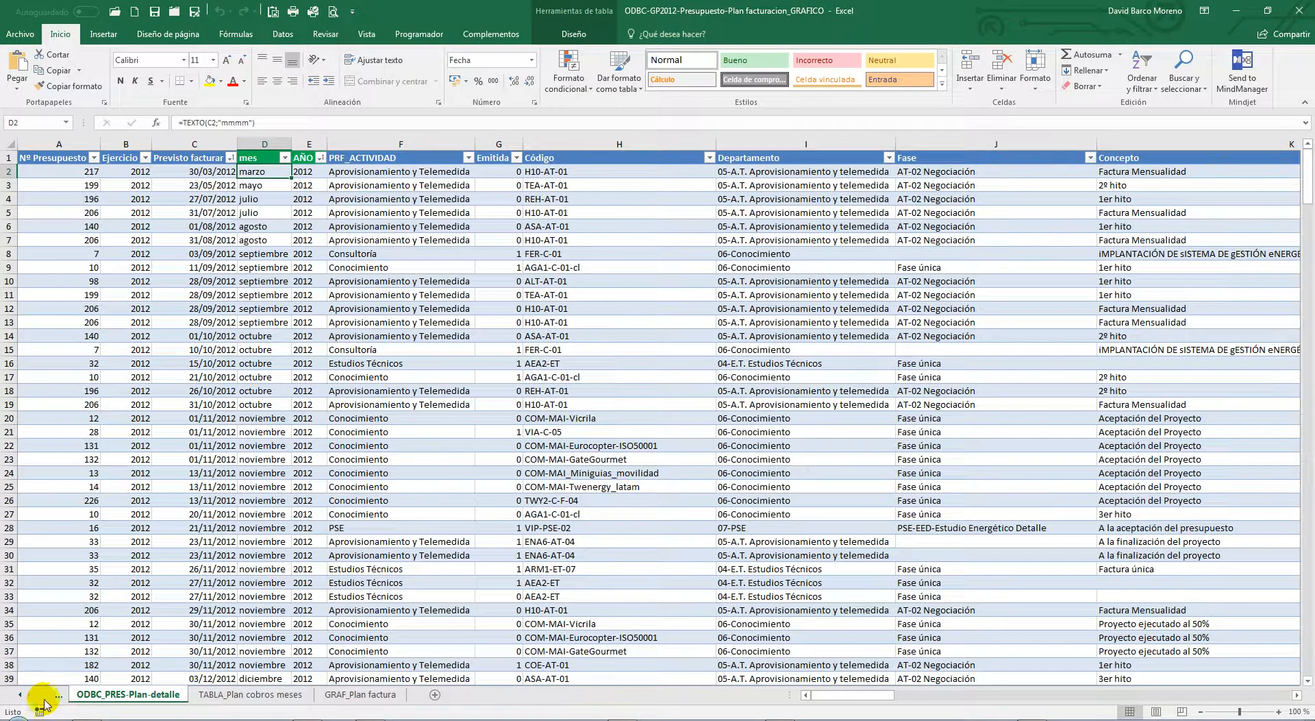
pyautogui.click(20, 694)
# Refresh the ODBC_PRES-Plan-detalle table from its data source and close Excel
pyautogui.rightClick(347, 245)
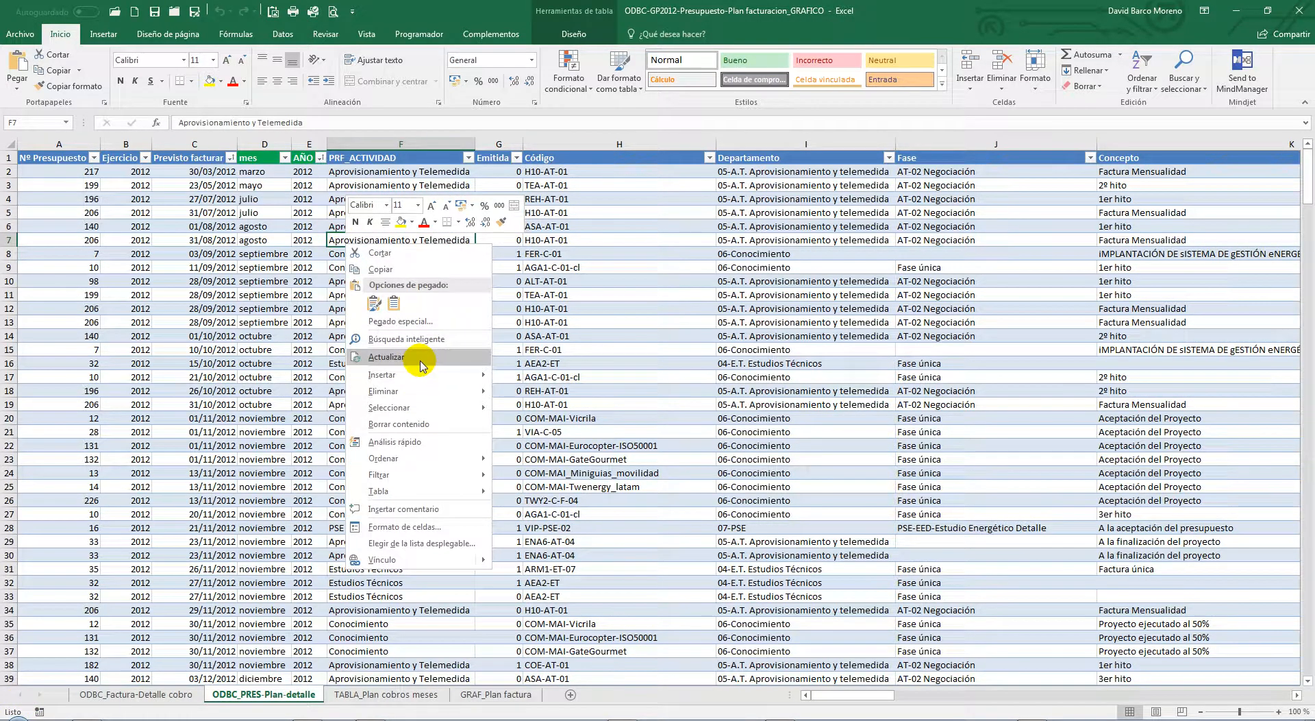
pyautogui.click(419, 357)
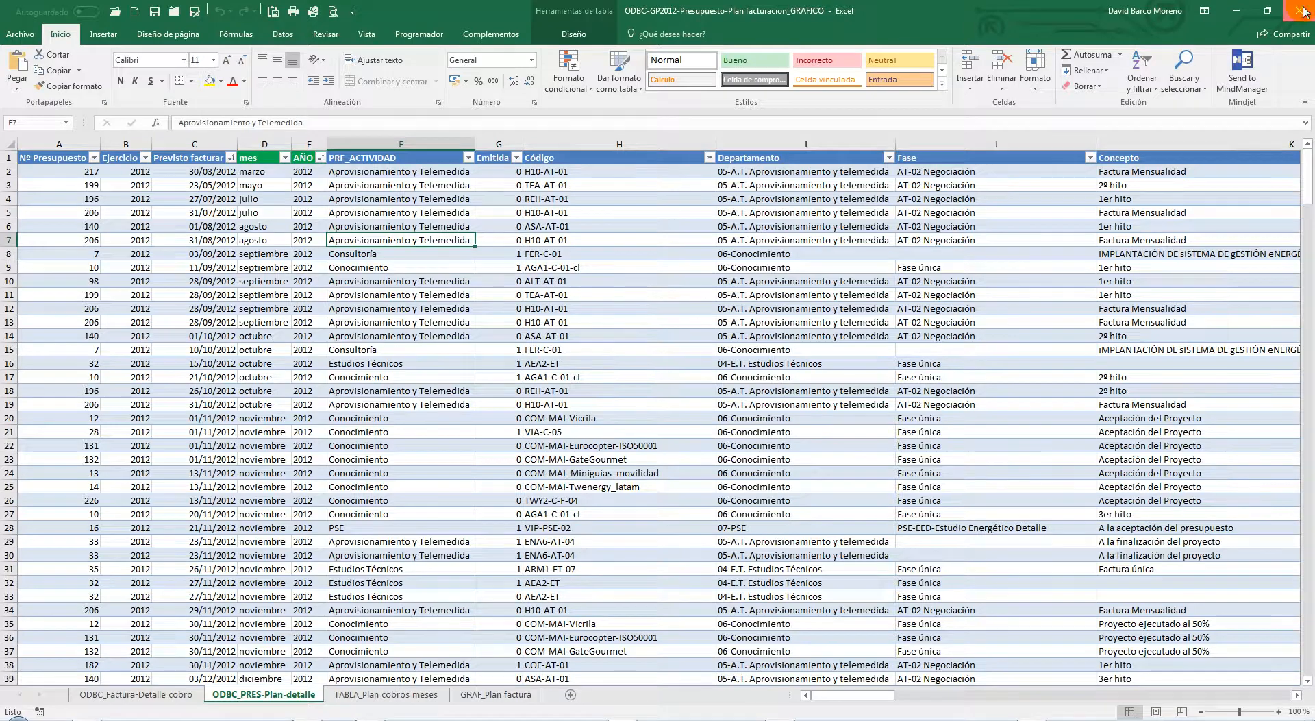
pyautogui.click(1304, 11)
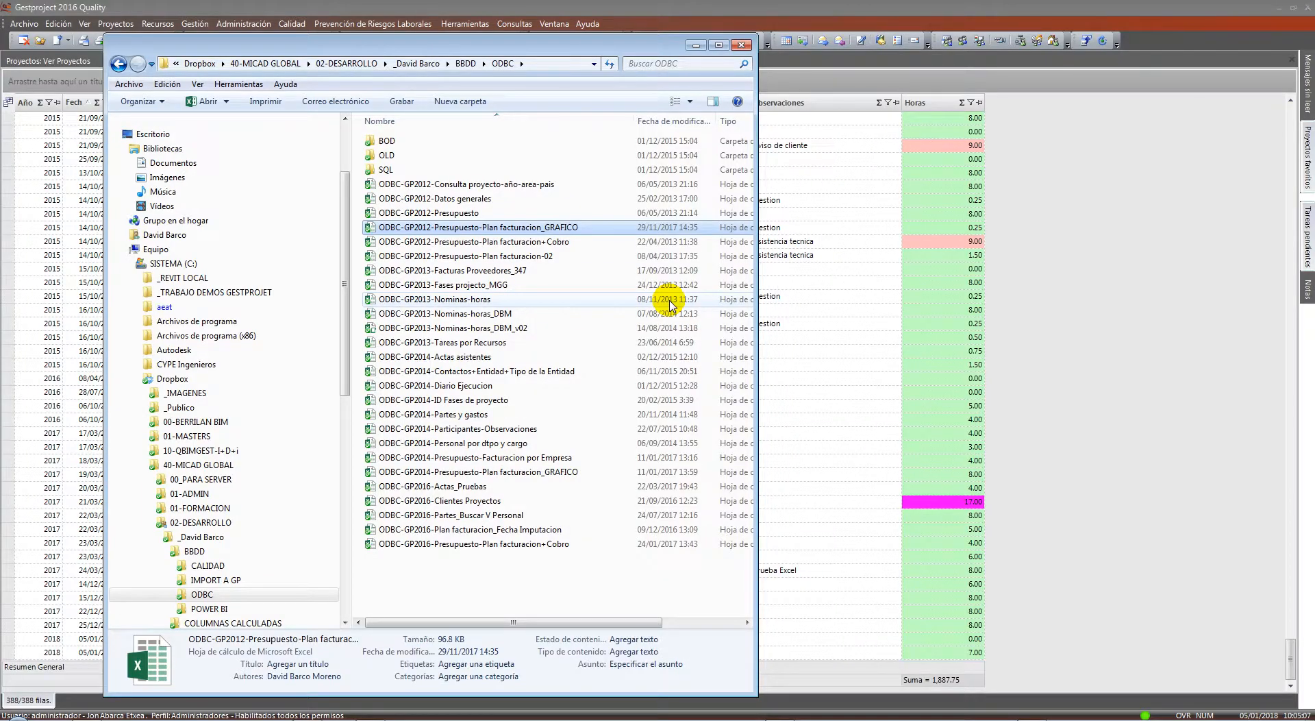
# Bring the work-report grid into view and browse the Proyecto filter values without filtering
pyautogui.click(696, 46)
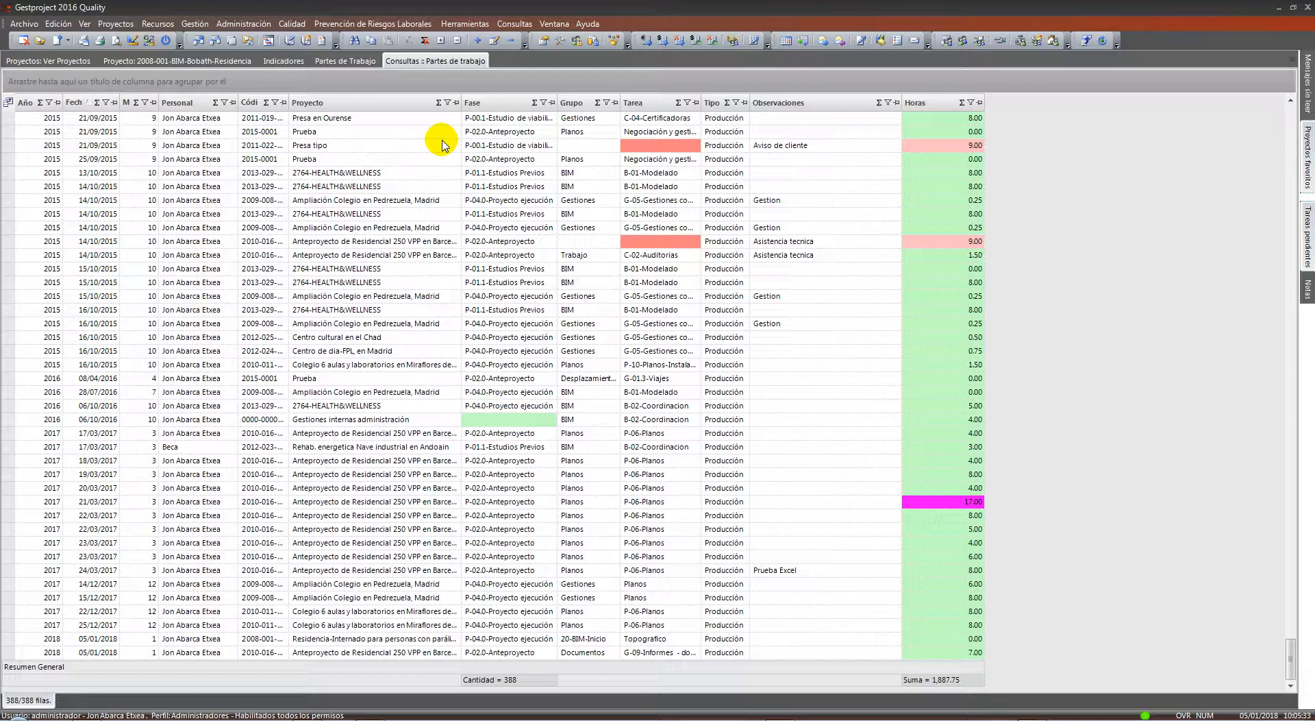
pyautogui.click(449, 104)
pyautogui.scroll(-3, 308, 157)
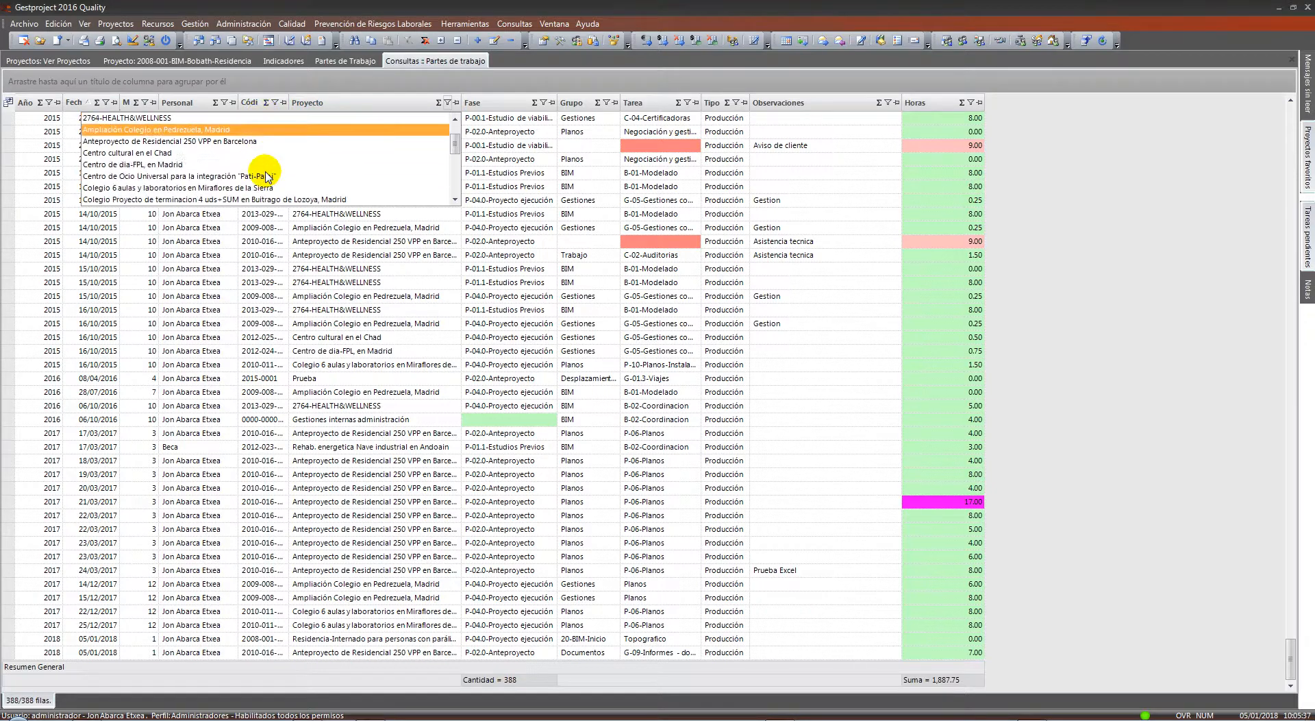
pyautogui.click(294, 301)
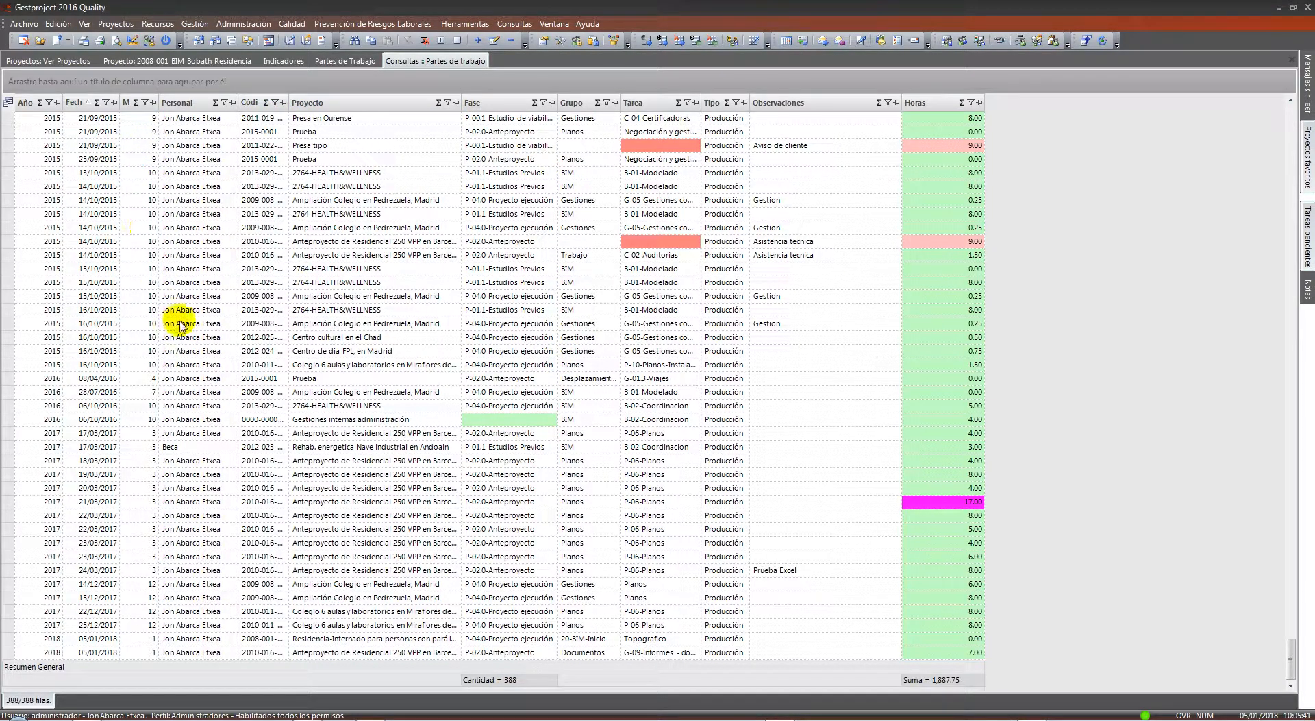
# Group the 388 work reports by Año (2009–2018), totalling 1,887.75 hours
pyautogui.scroll(11, 179, 321)
pyautogui.scroll(5, 315, 352)
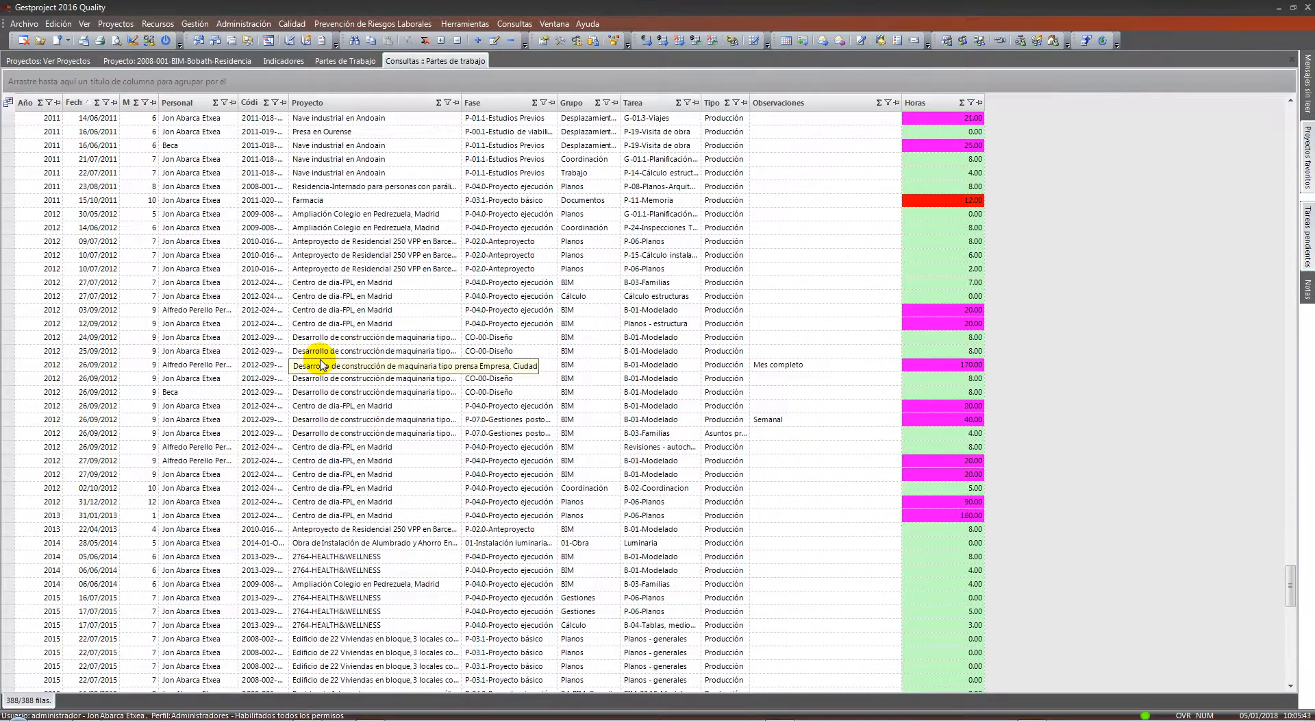
pyautogui.moveTo(25, 102); pyautogui.dragTo(26, 80)
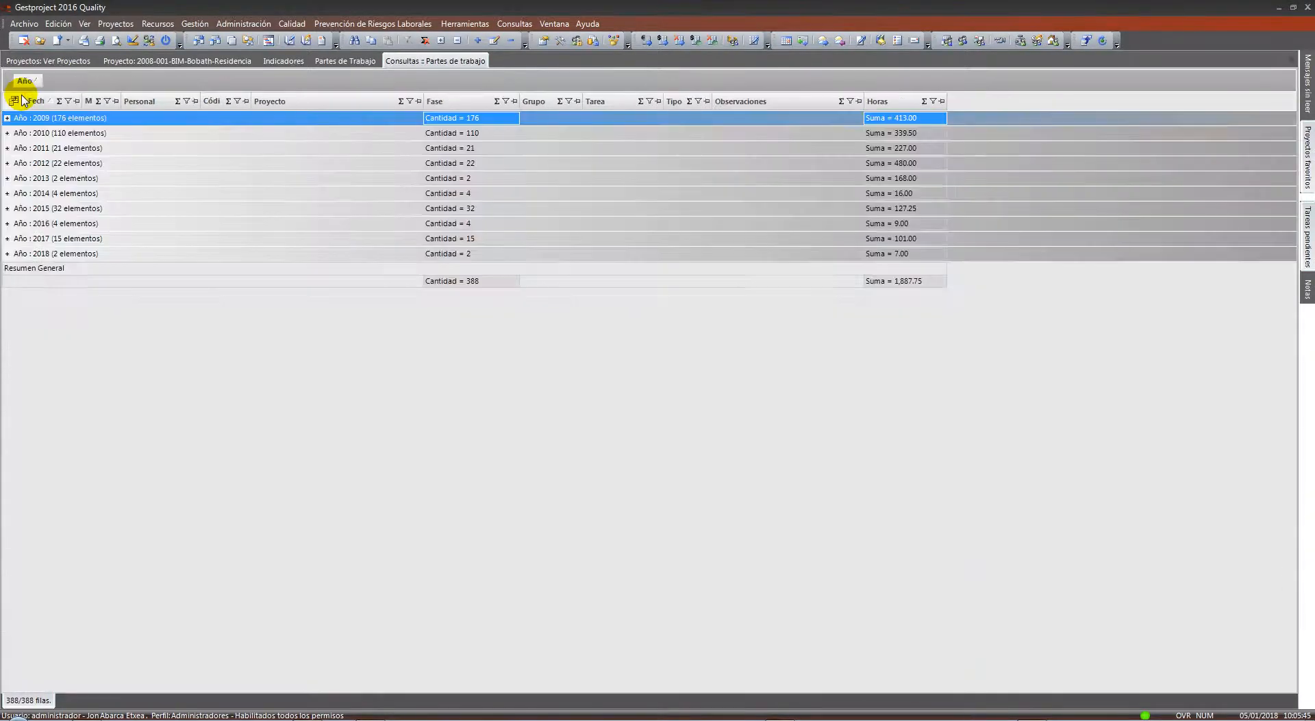
# Subgroup each year by Personal, expand the 2012–2017 groups, then ungroup back to 388 individual reports
pyautogui.moveTo(144, 101); pyautogui.dragTo(75, 86)
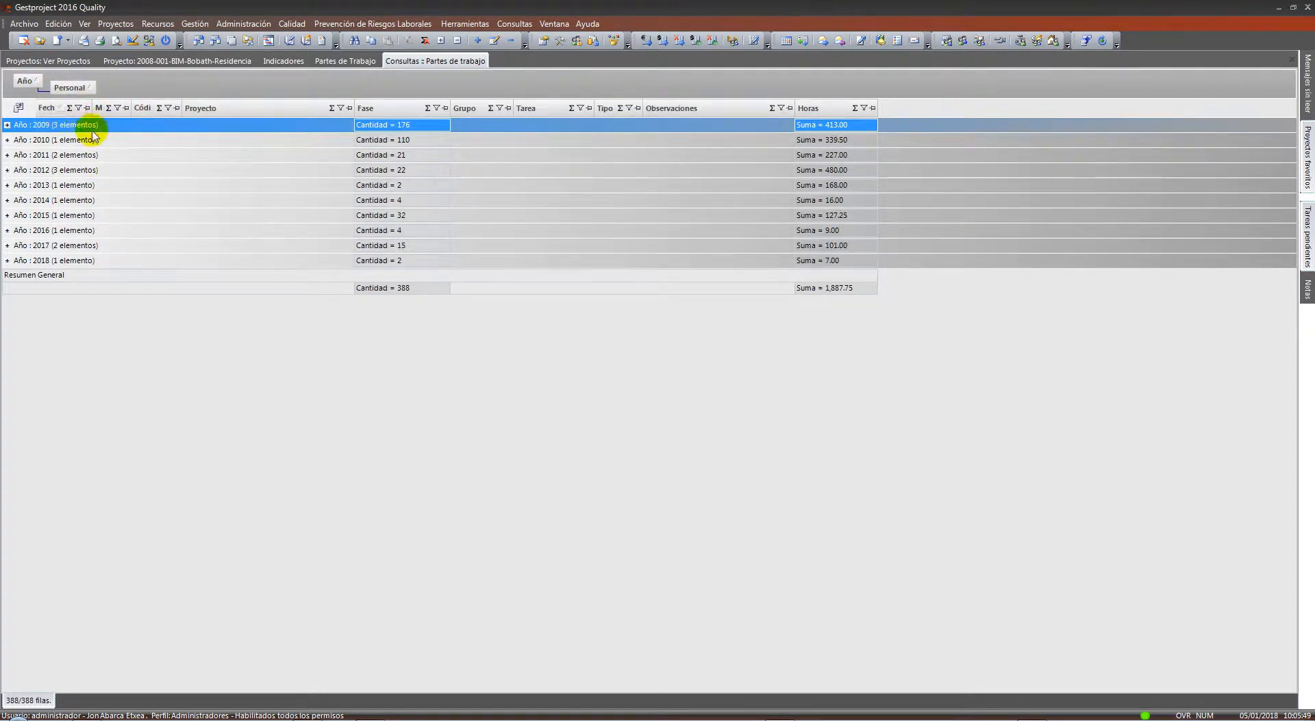
pyautogui.click(7, 245)
pyautogui.click(7, 230)
pyautogui.click(8, 230)
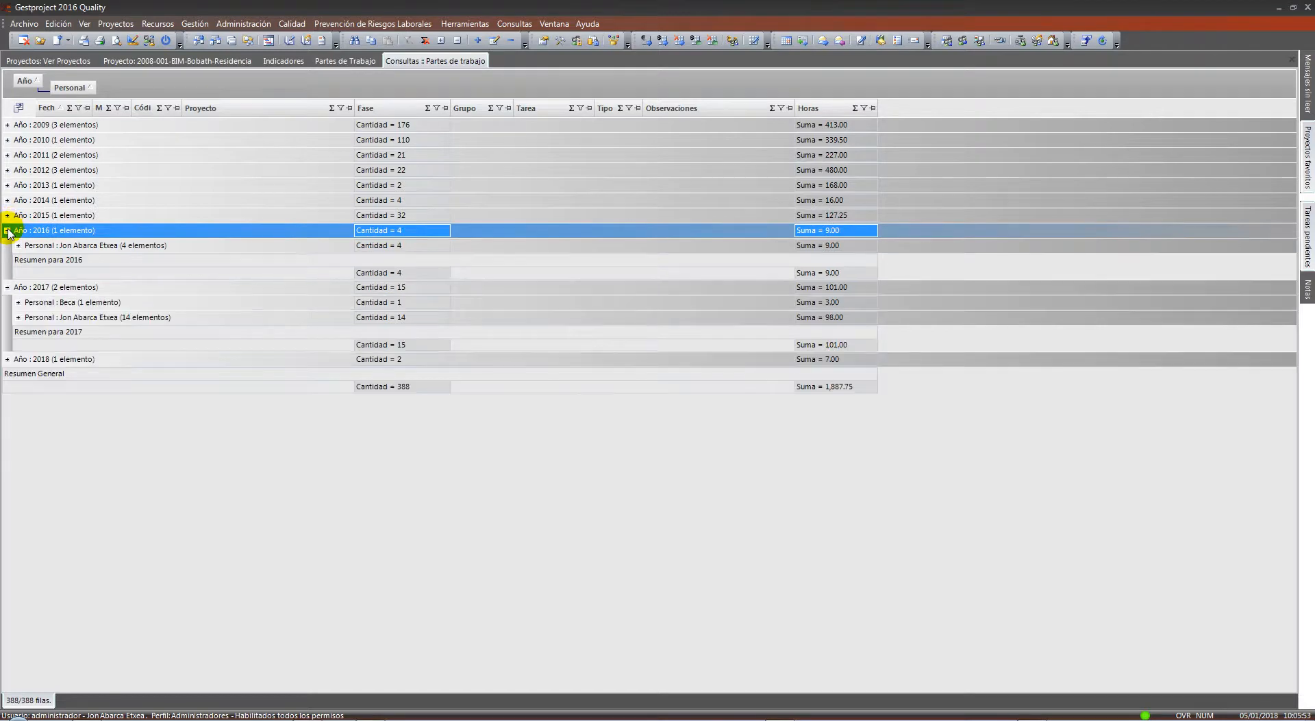
pyautogui.click(6, 215)
pyautogui.click(7, 215)
pyautogui.click(7, 200)
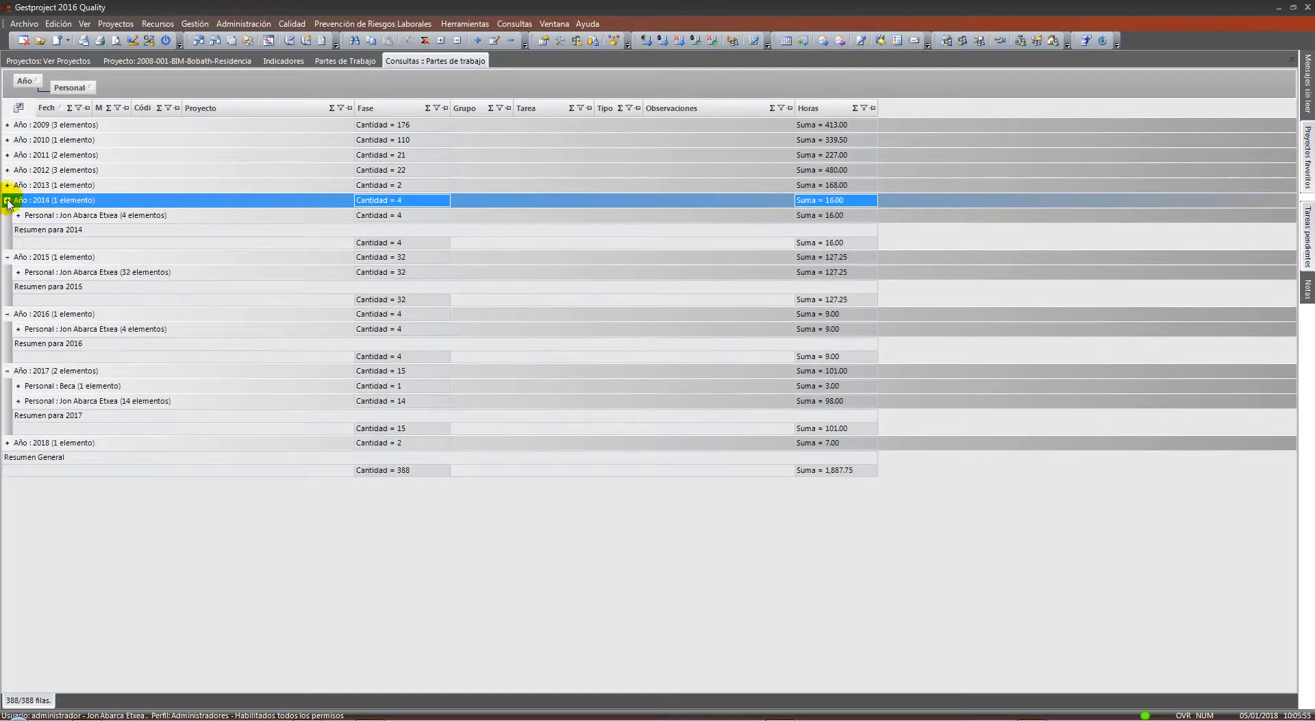
pyautogui.click(8, 184)
pyautogui.click(6, 170)
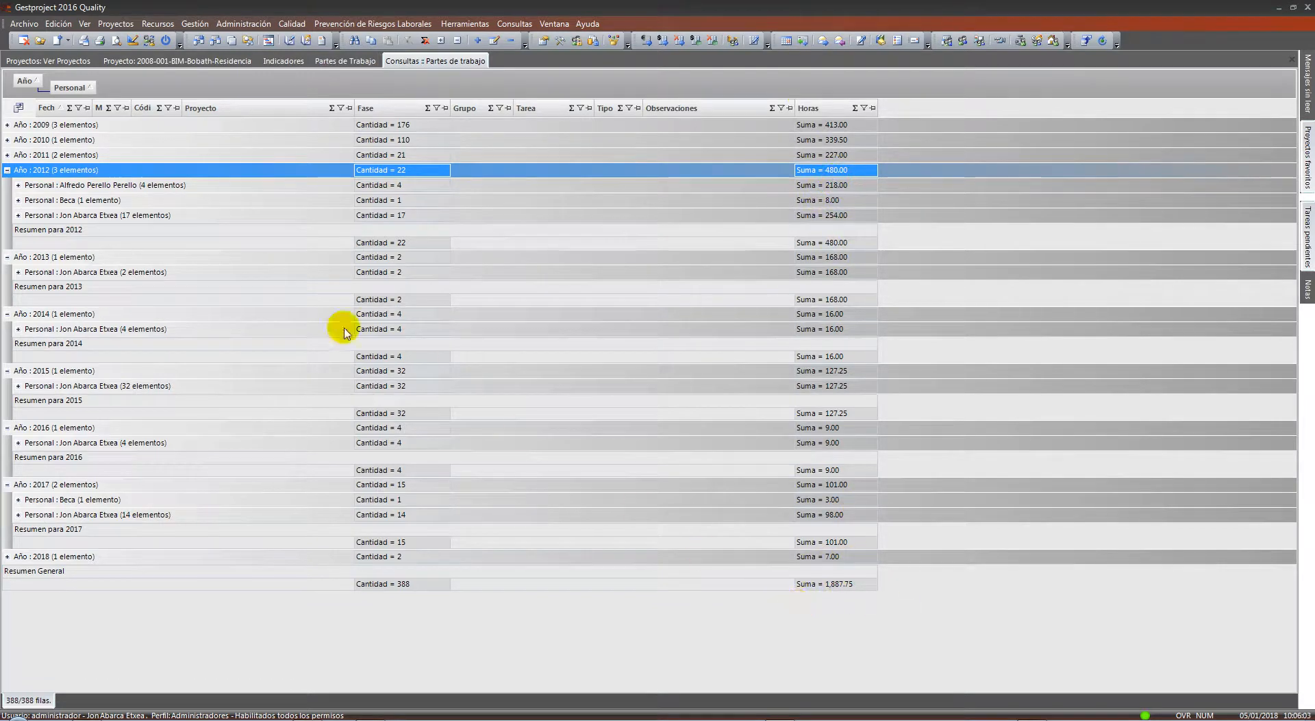
pyautogui.moveTo(54, 89); pyautogui.dragTo(17, 103)
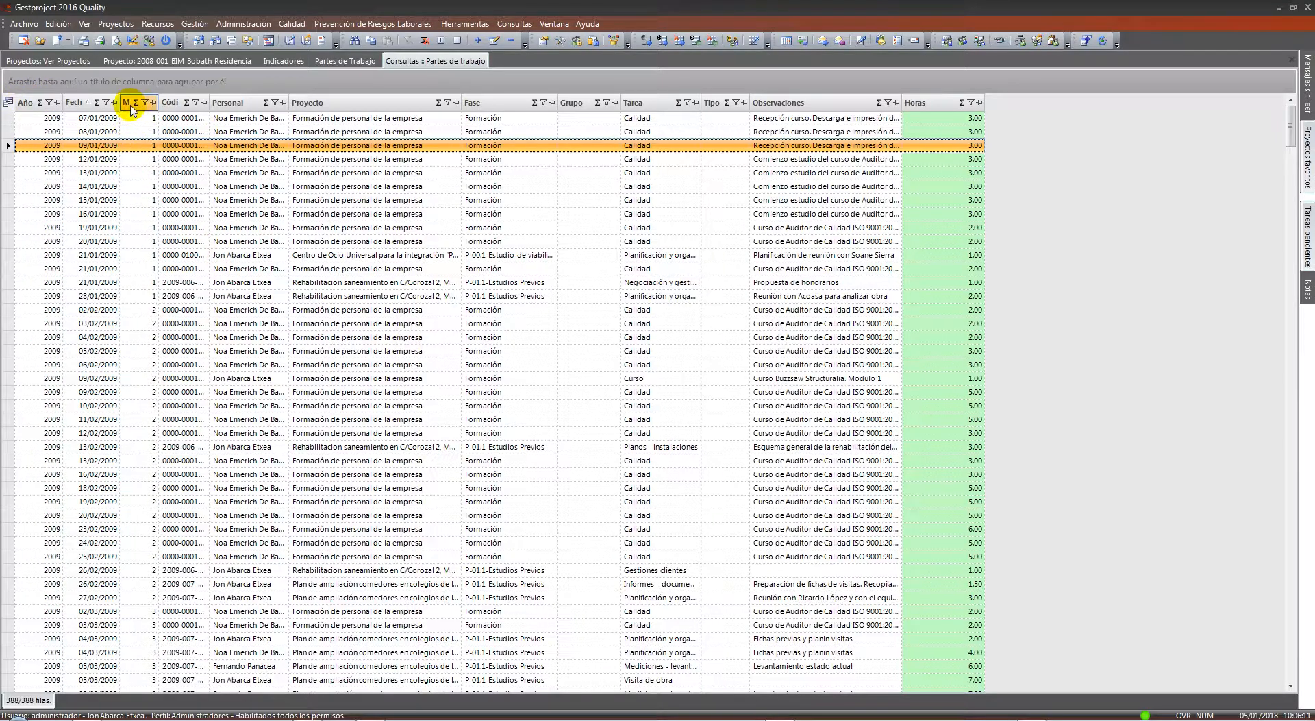
# Browse the date filter list of the work-report query, then dismiss it unchanged
pyautogui.click(106, 103)
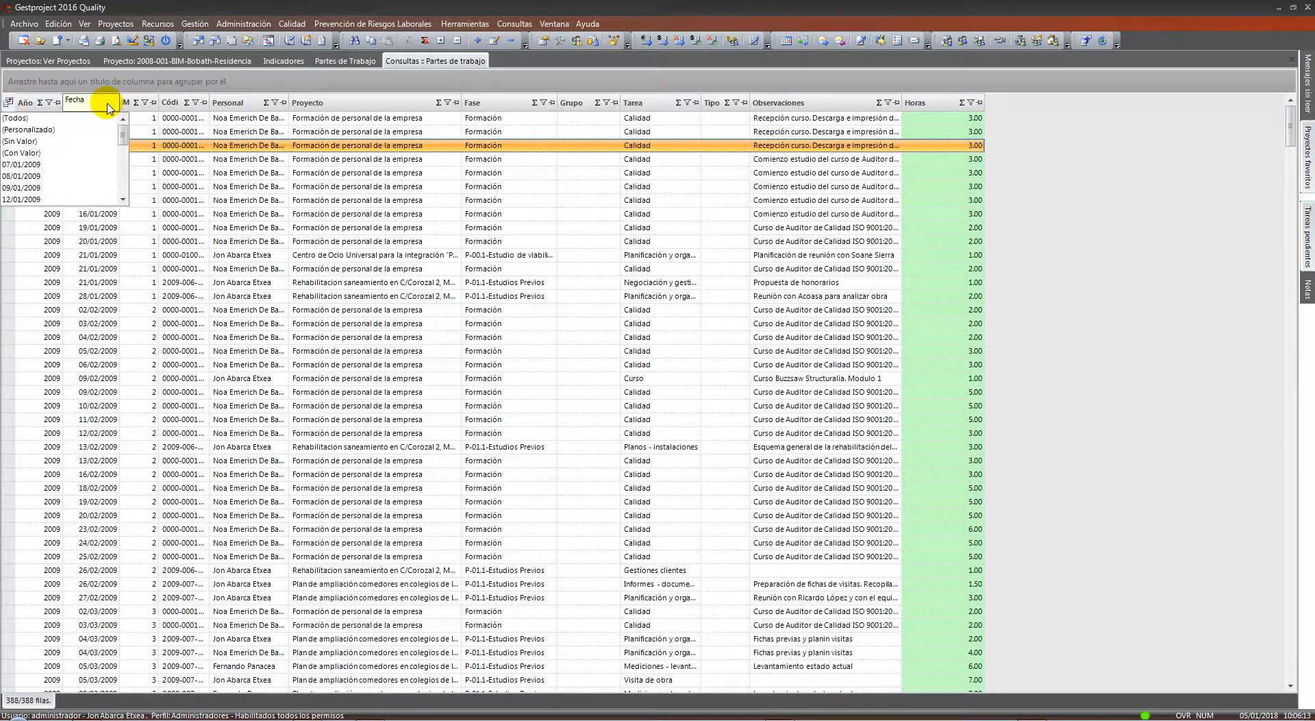
pyautogui.moveTo(123, 126); pyautogui.dragTo(124, 188)
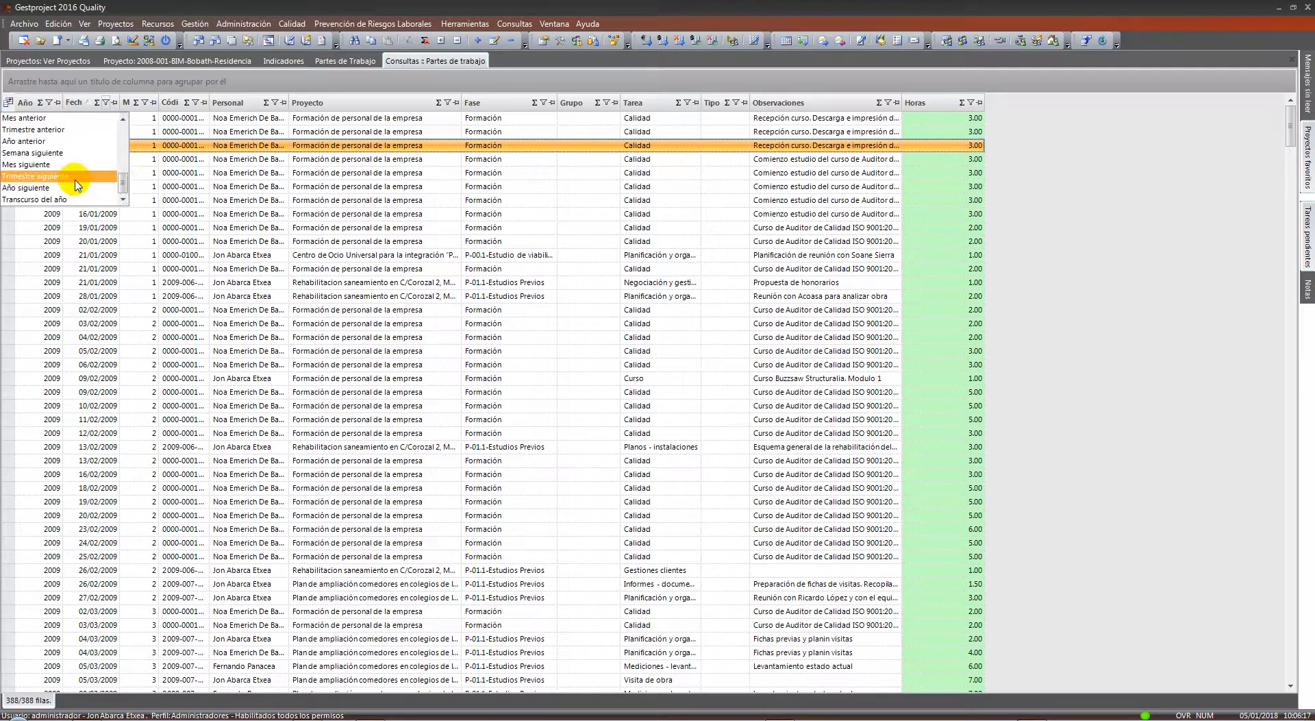
pyautogui.scroll(3, 75, 184)
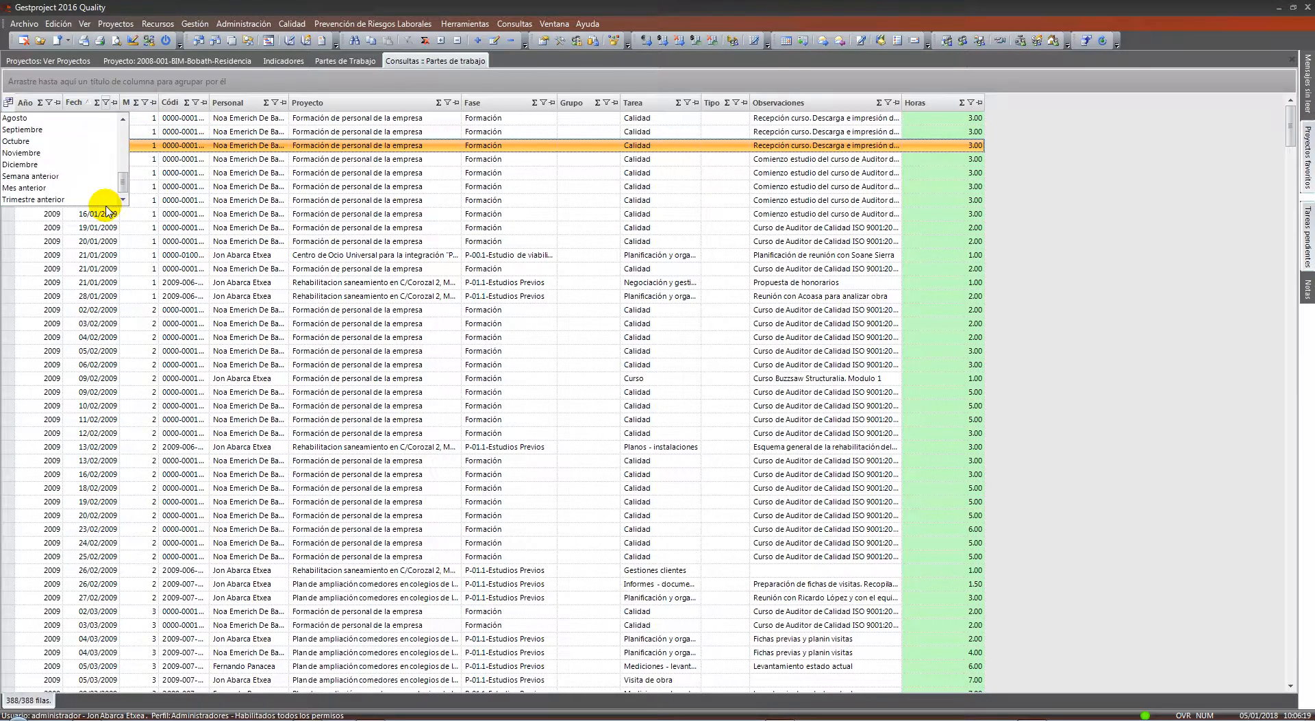
pyautogui.click(393, 304)
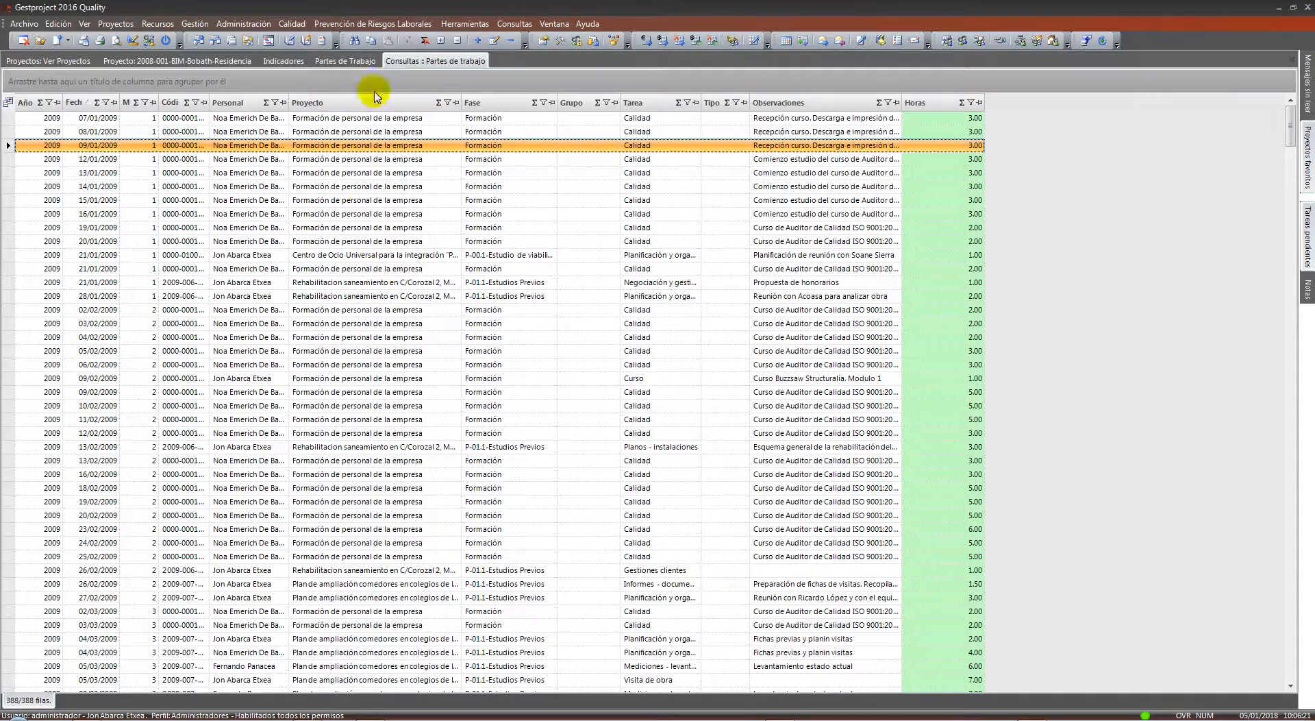
# Close the Consultas :: Partes de trabajo tab and return to the 2008-001-BIM-Bobath-Residencia project
pyautogui.rightClick(403, 61)
pyautogui.click(429, 73)
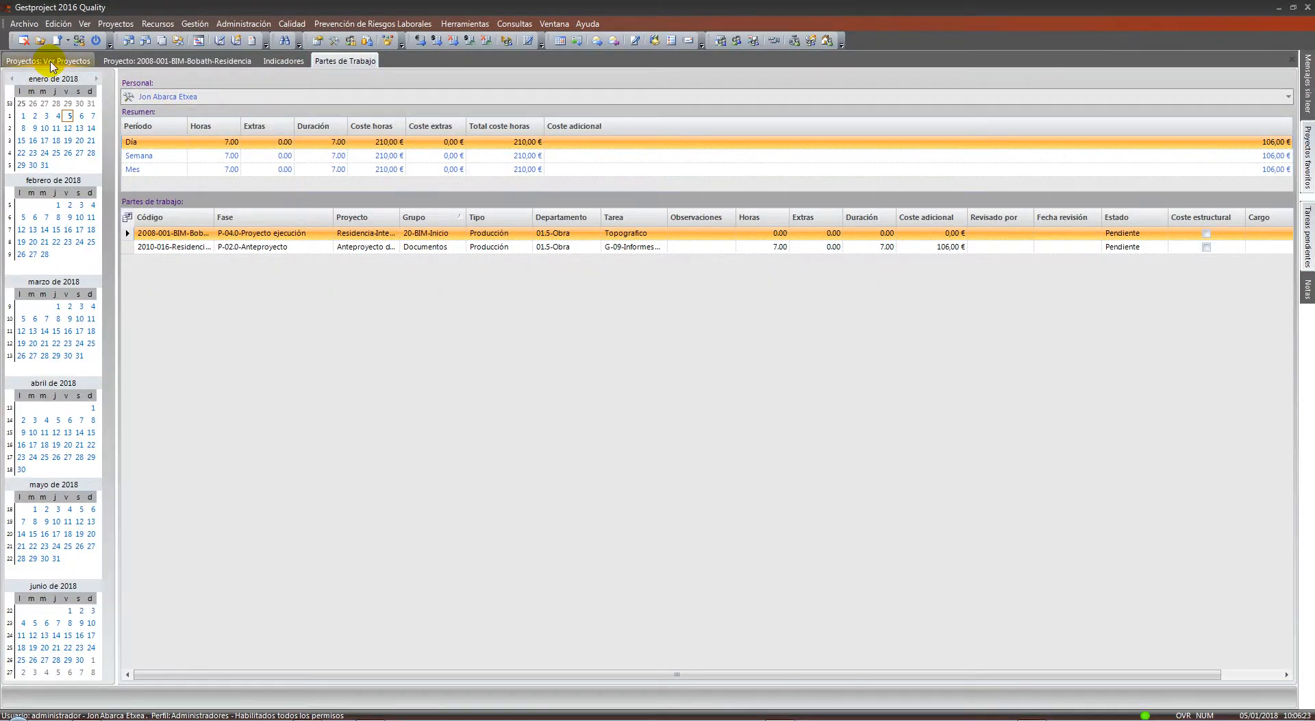
pyautogui.click(51, 65)
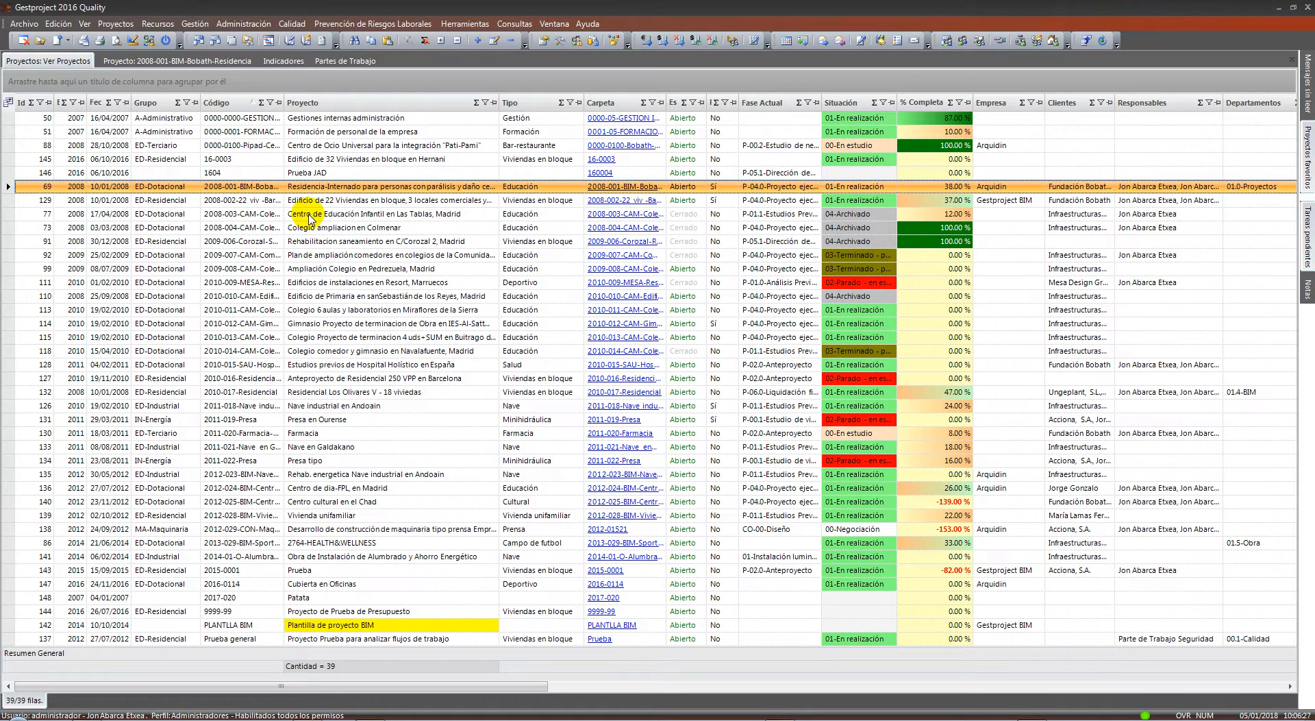
pyautogui.click(218, 61)
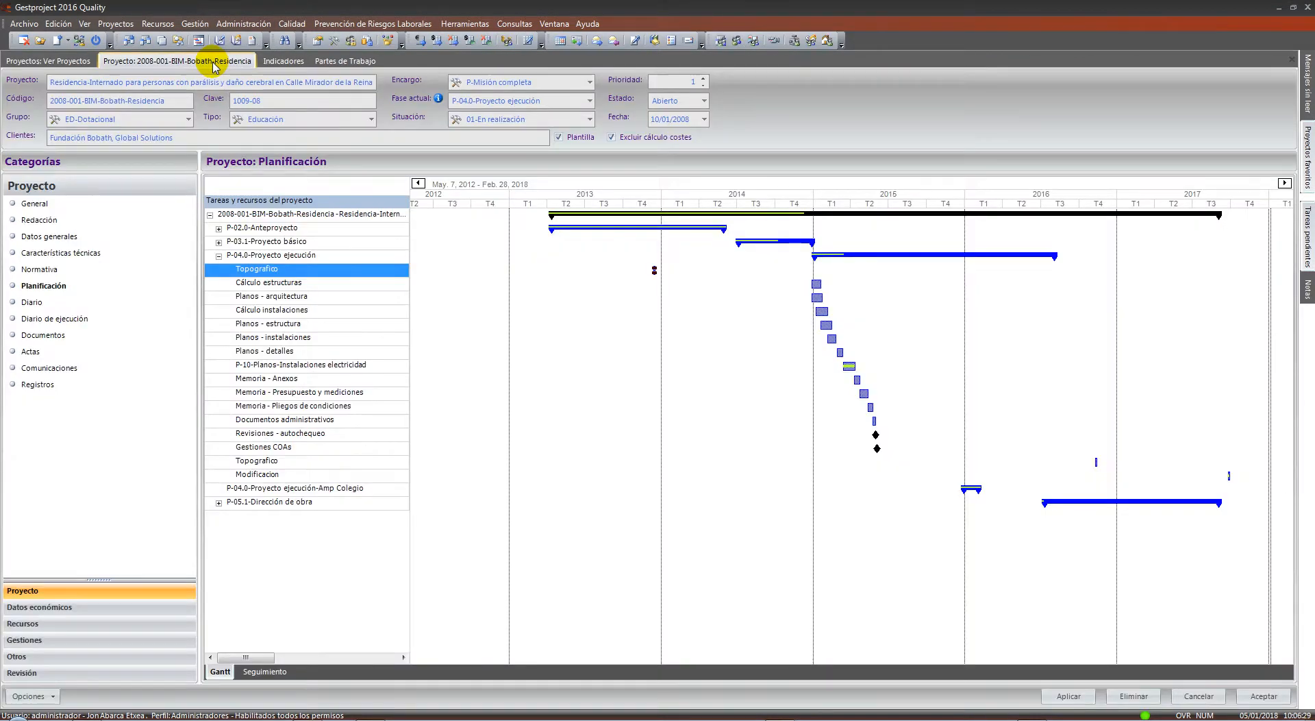
# Check Costes de personal and Partes de gastos, then go back to Datos generales (PEM 1893188,13 €)
pyautogui.click(46, 608)
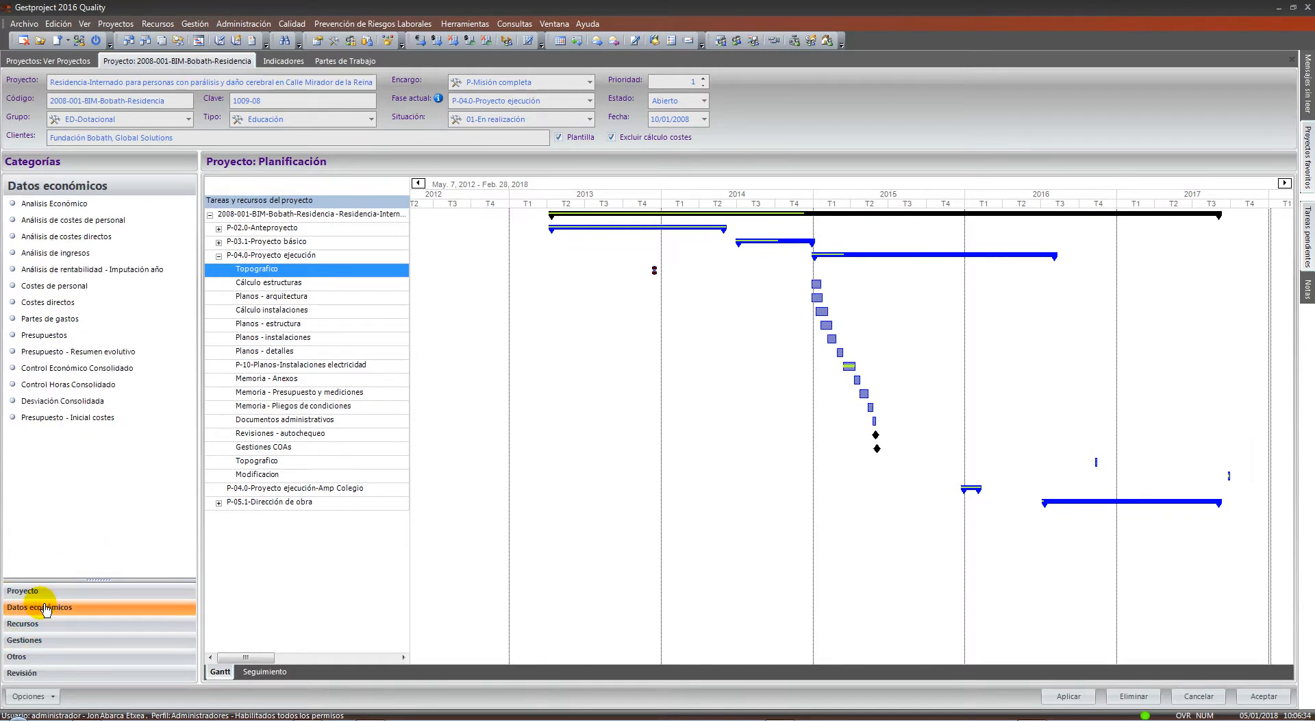
pyautogui.click(72, 286)
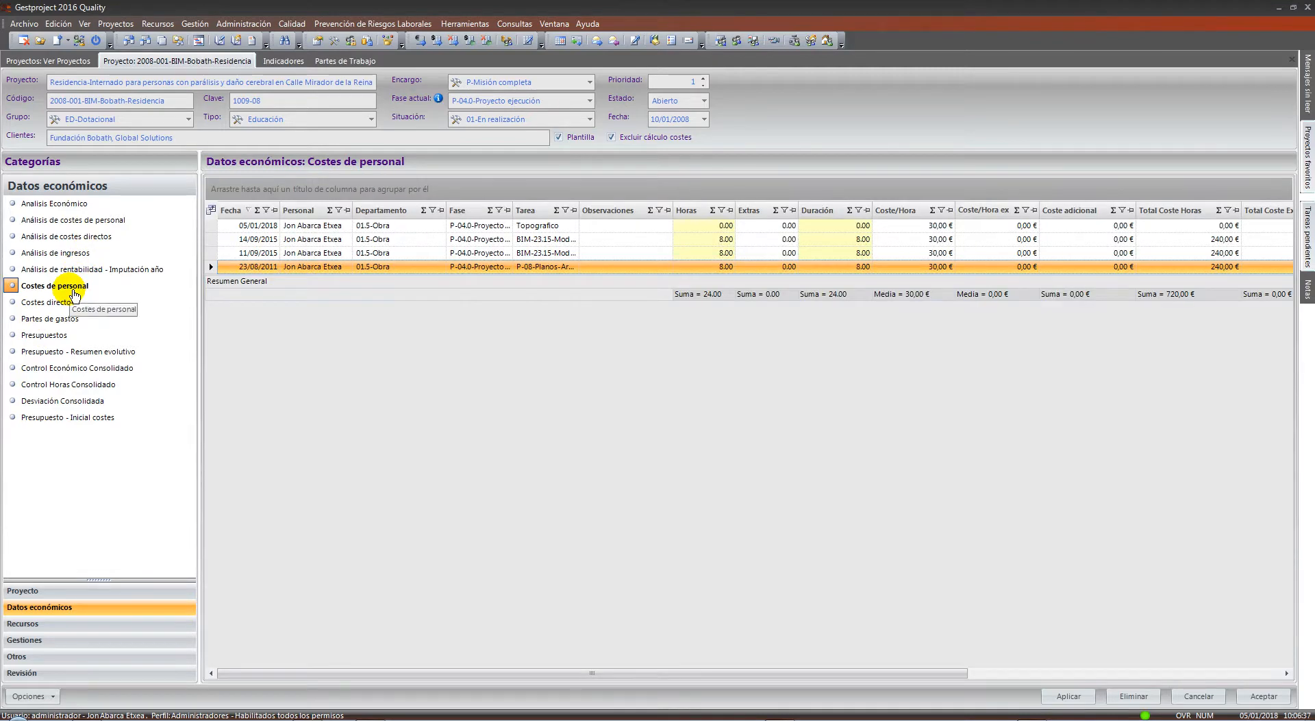
pyautogui.click(71, 319)
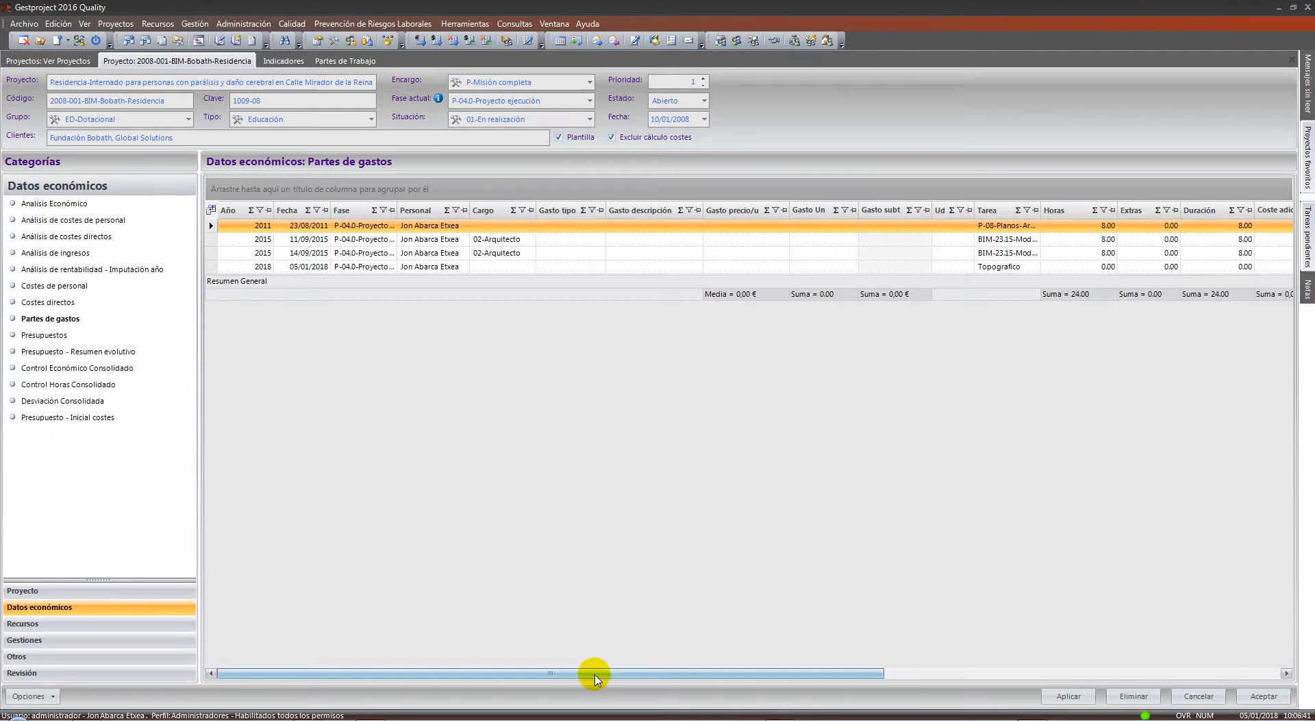
pyautogui.moveTo(595, 678); pyautogui.dragTo(363, 680)
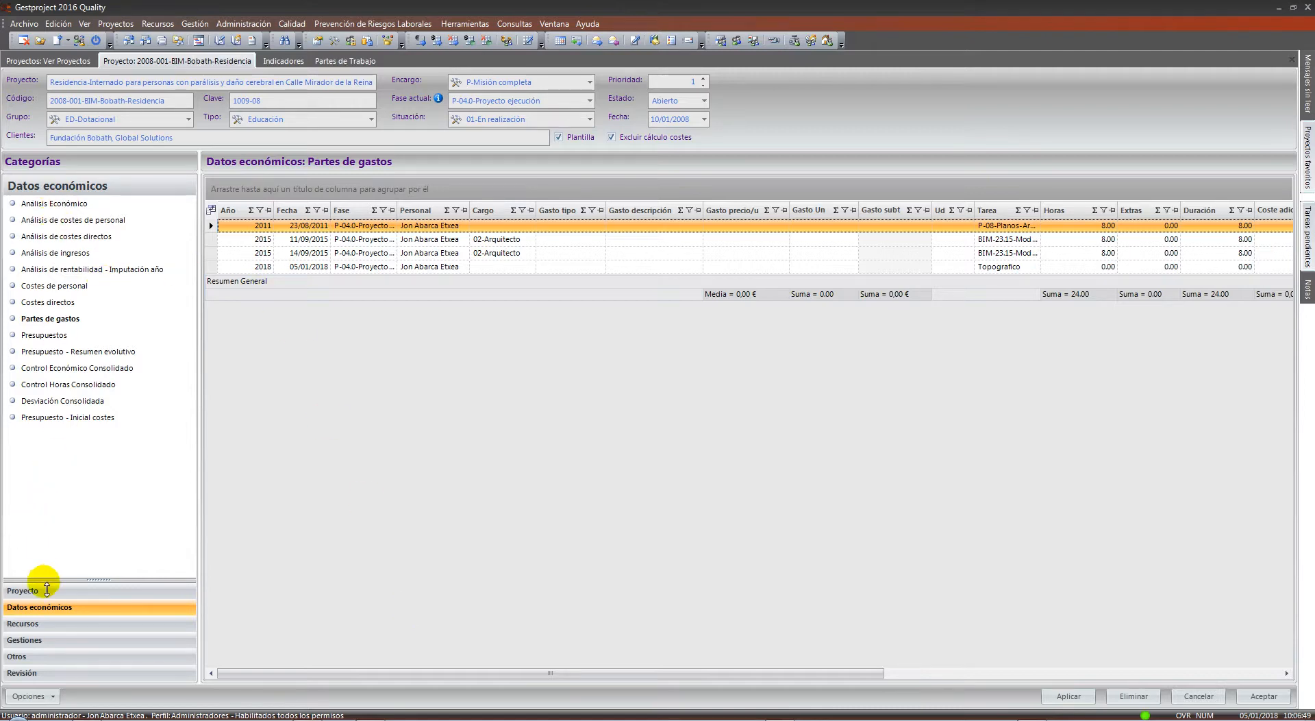
pyautogui.click(44, 589)
pyautogui.click(43, 236)
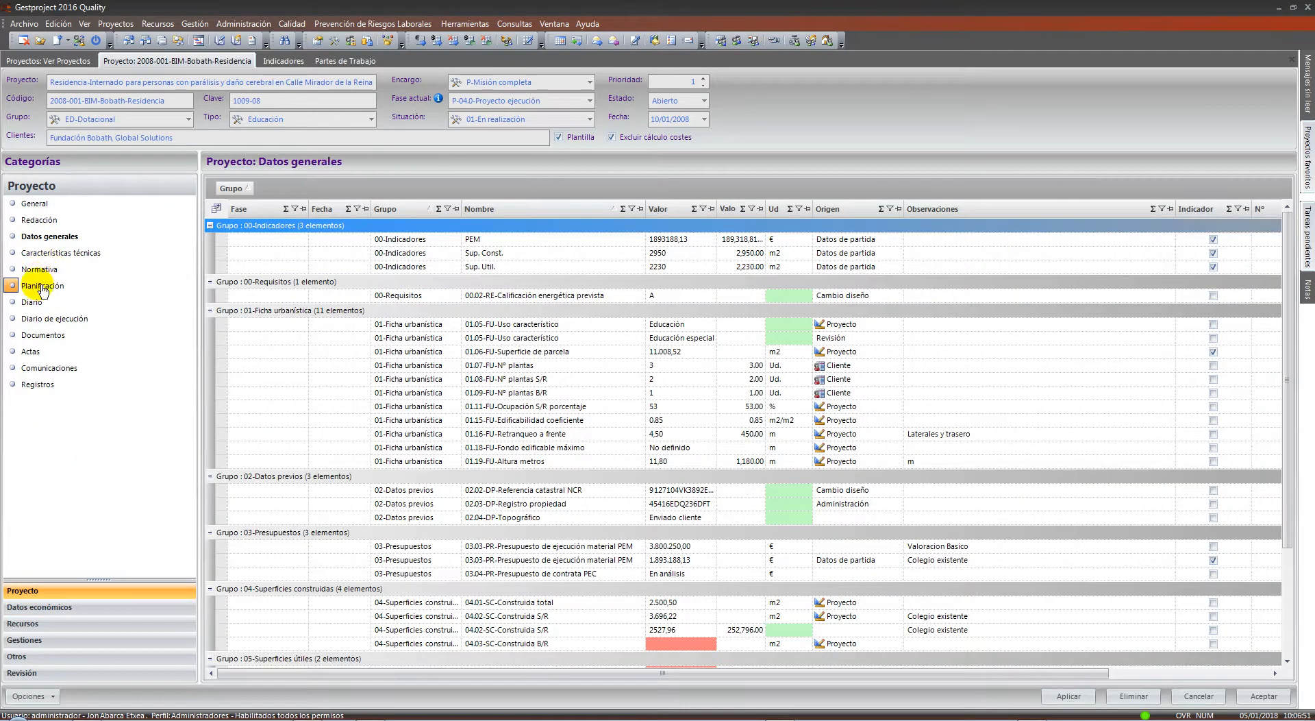
# Open the project's Planificación Gantt chart, then its Diario entries
pyautogui.click(43, 287)
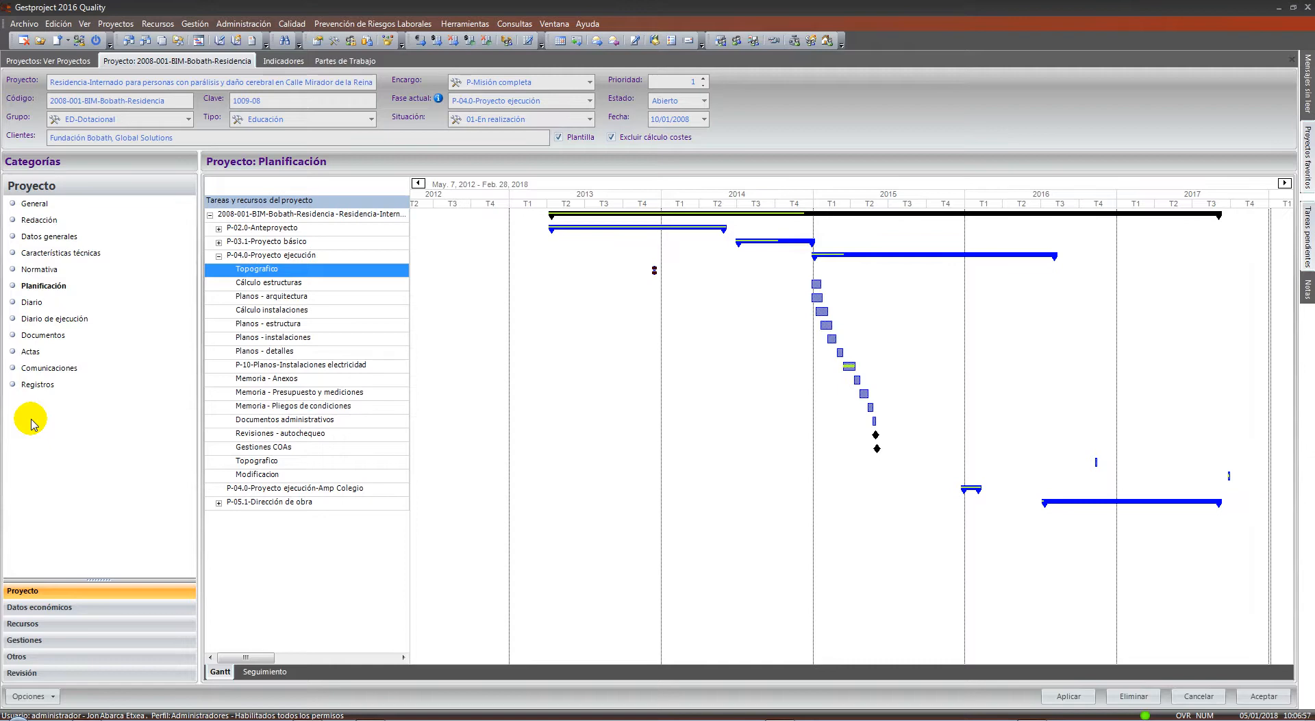
pyautogui.click(40, 307)
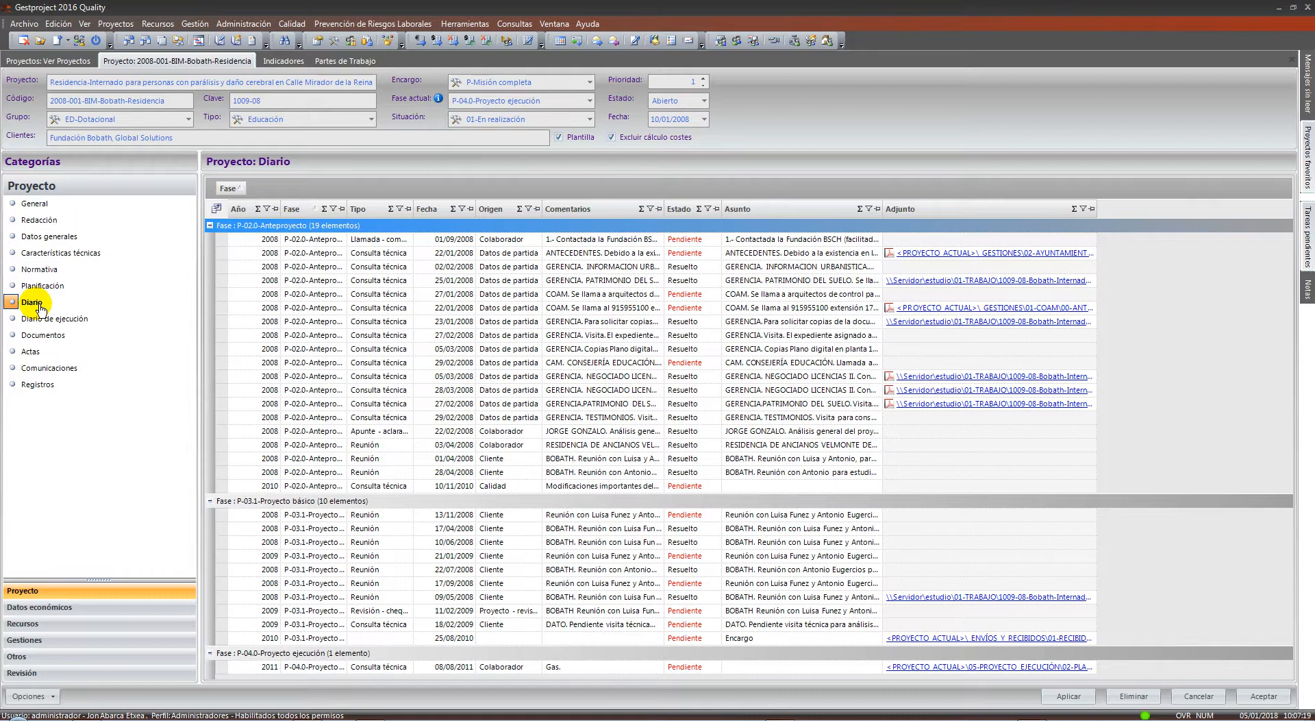
# Inspect the 29/02/2008 CAM. CONSEJERÍA EDUCACIÓN diary entry's Tipo list, cancel, then show Documentos
pyautogui.doubleClick(352, 363)
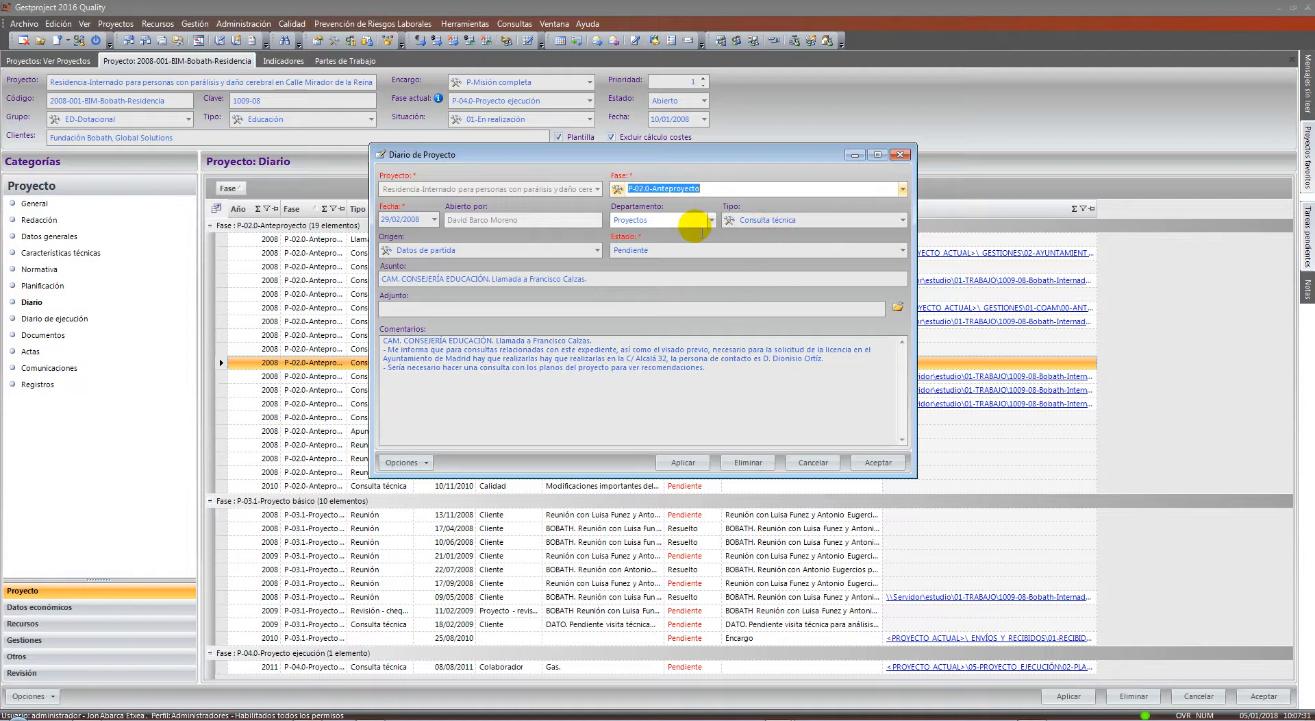
pyautogui.click(902, 220)
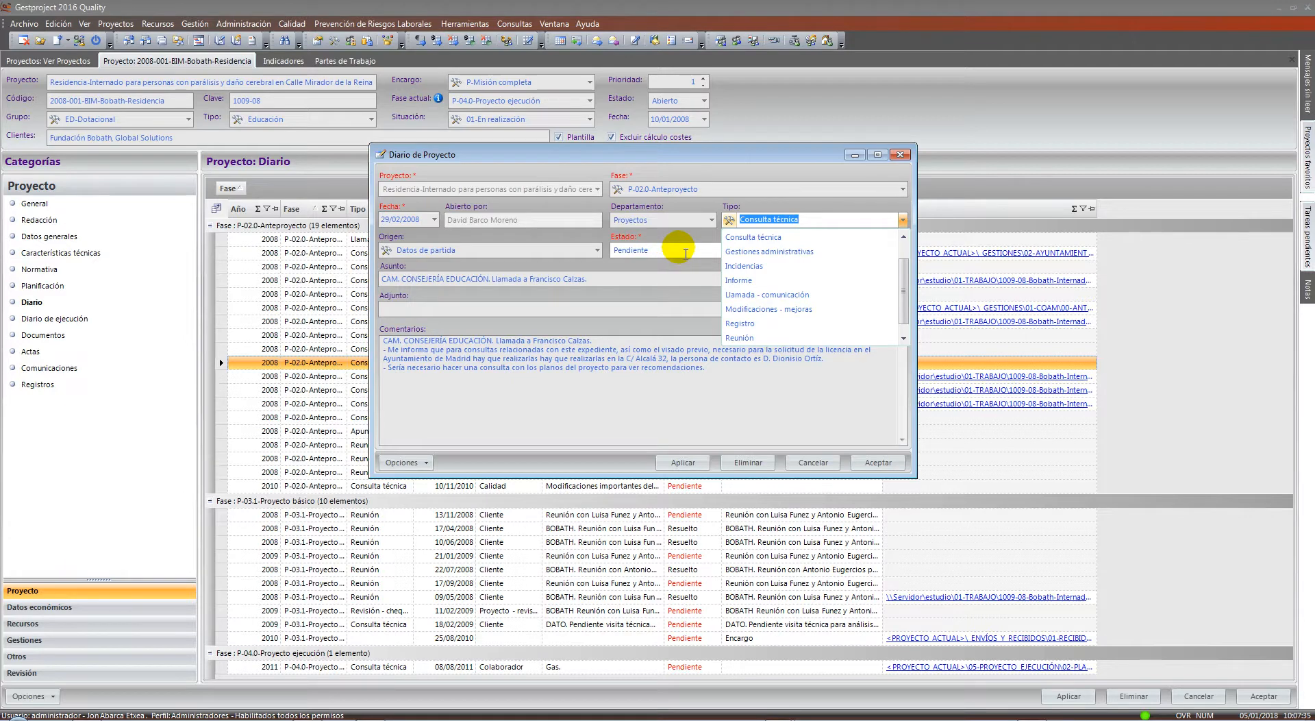
pyautogui.click(795, 236)
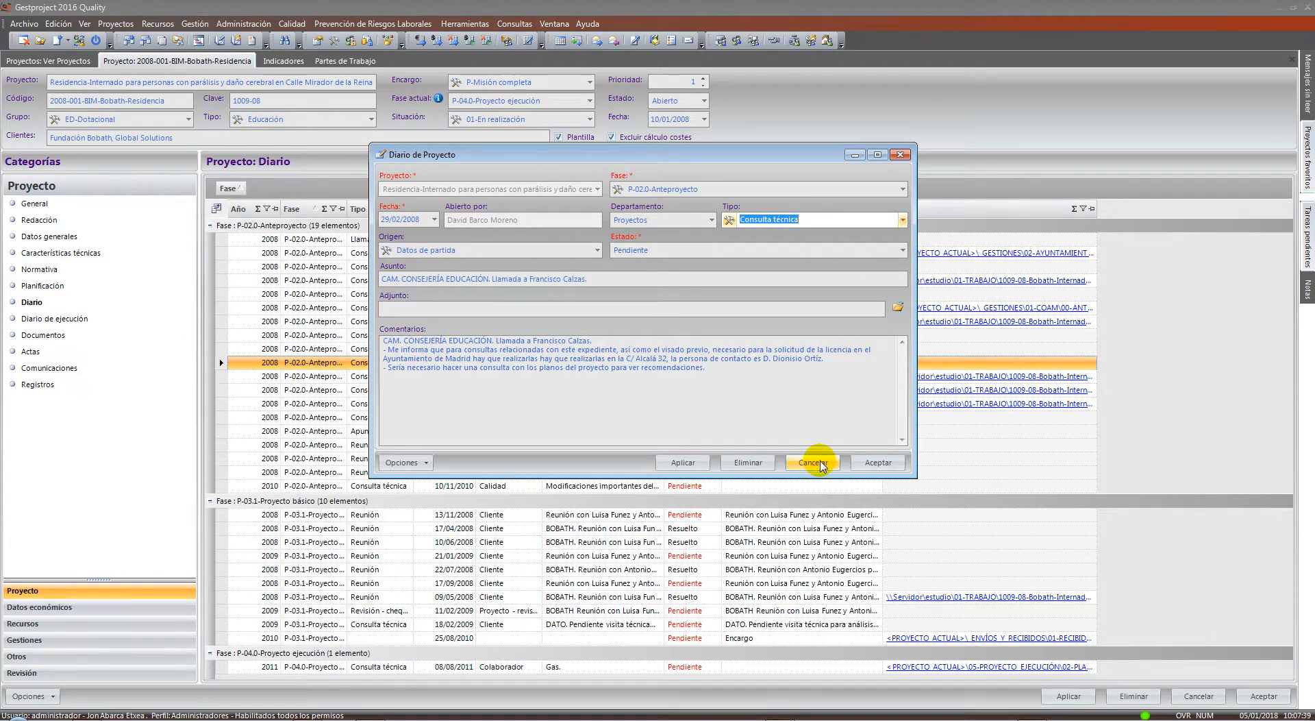
pyautogui.click(813, 462)
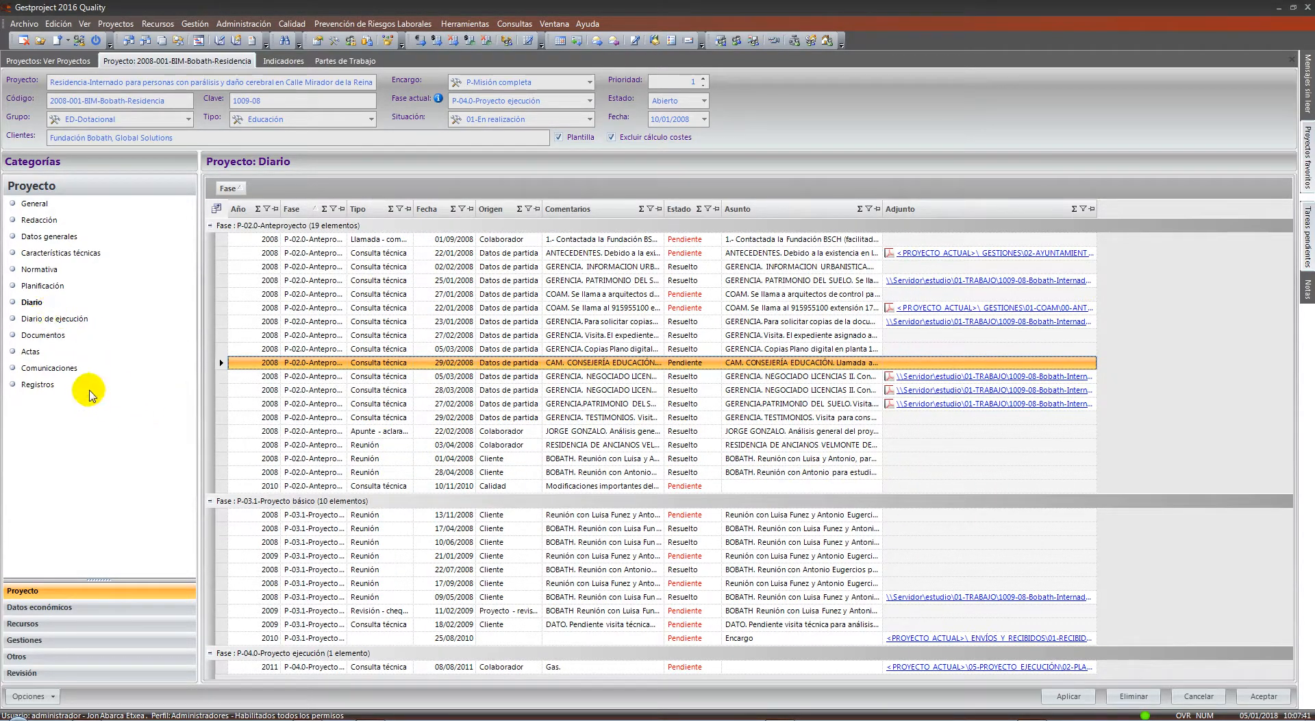
pyautogui.click(65, 335)
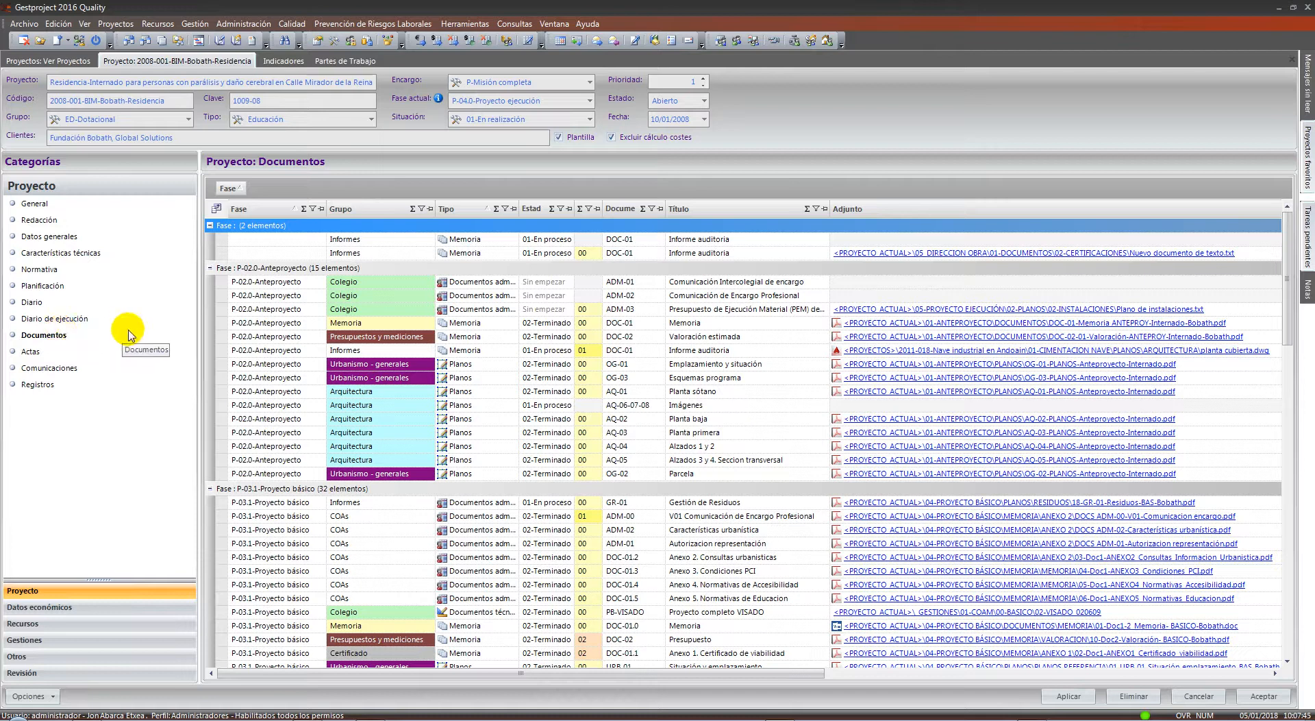
# Filter documents to Fase P-04.0-Proyecto ejecución, try Grupo Estructuras, then reset Grupo to (Todos)
pyautogui.click(312, 209)
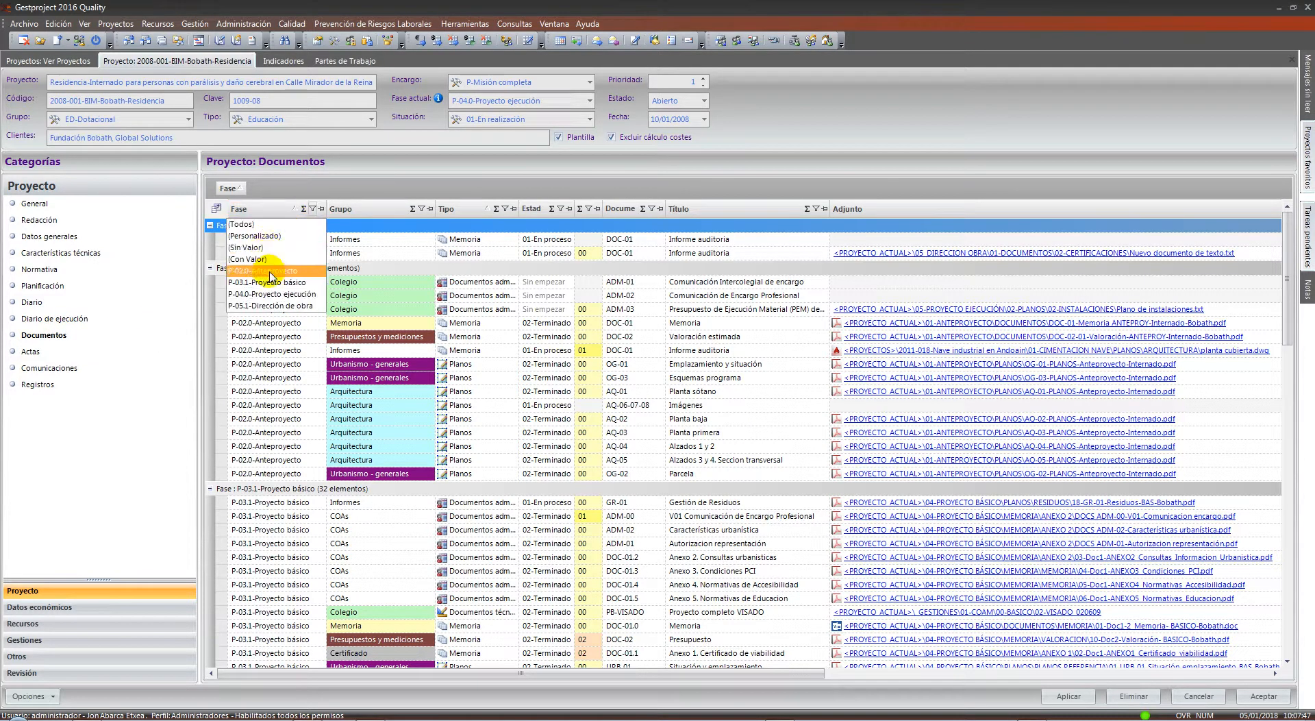
pyautogui.click(276, 294)
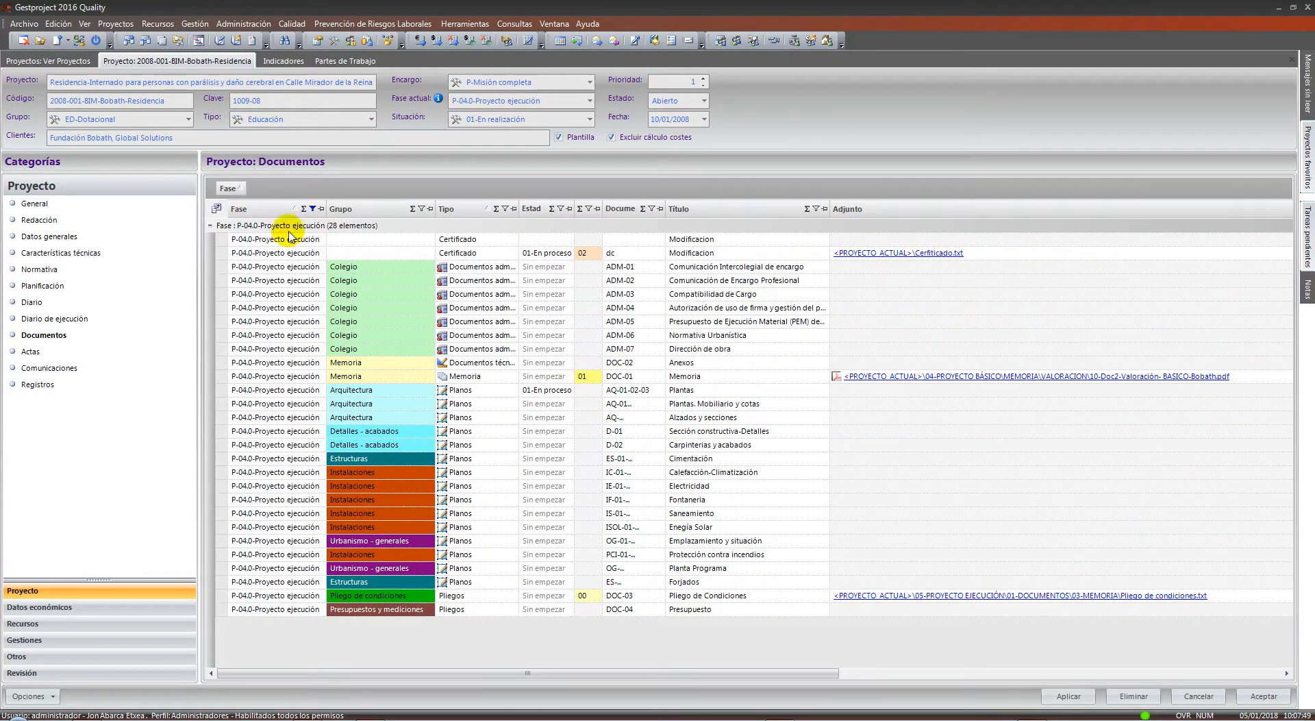
pyautogui.moveTo(271, 239); pyautogui.dragTo(270, 349)
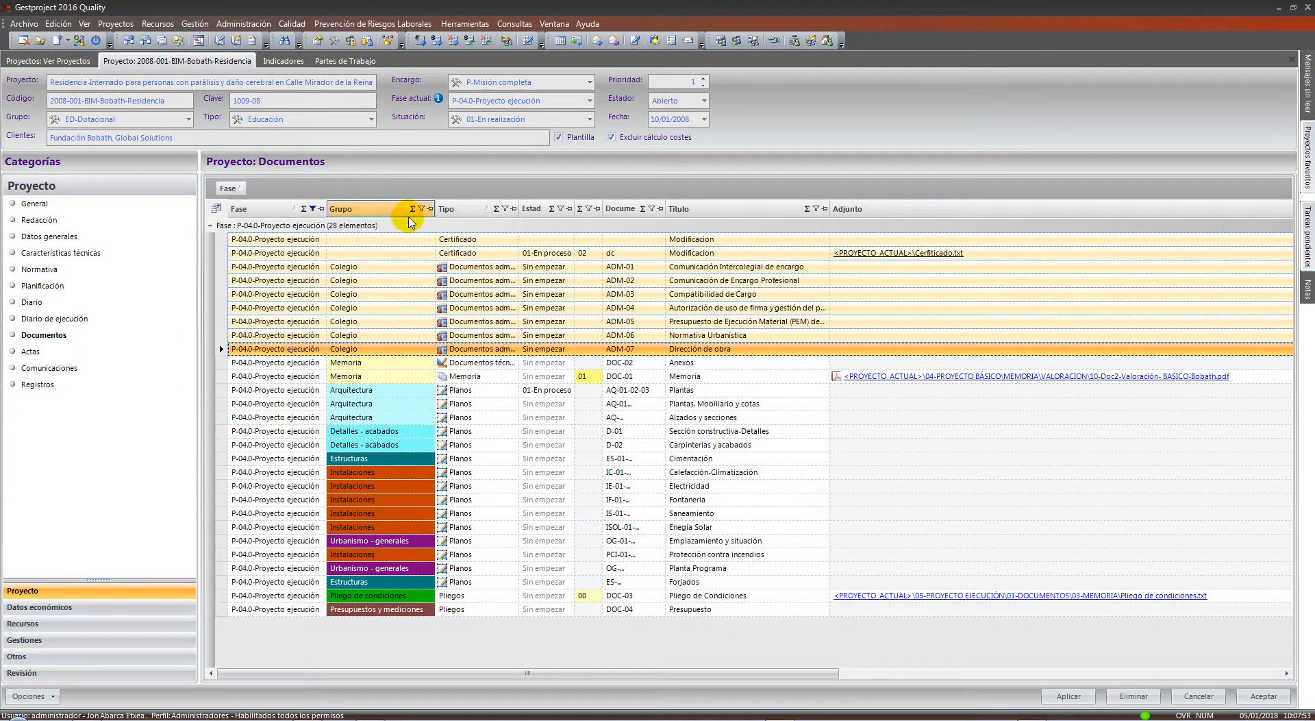
pyautogui.click(422, 208)
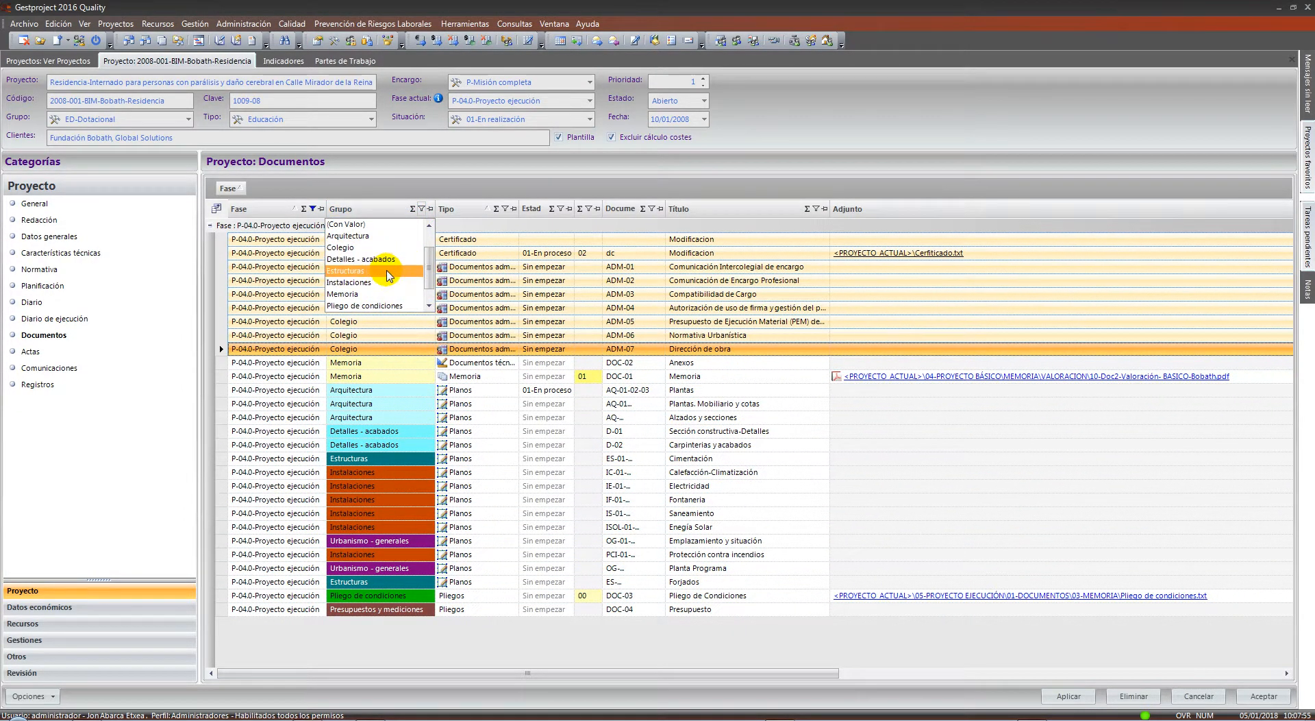
pyautogui.click(390, 271)
pyautogui.click(422, 209)
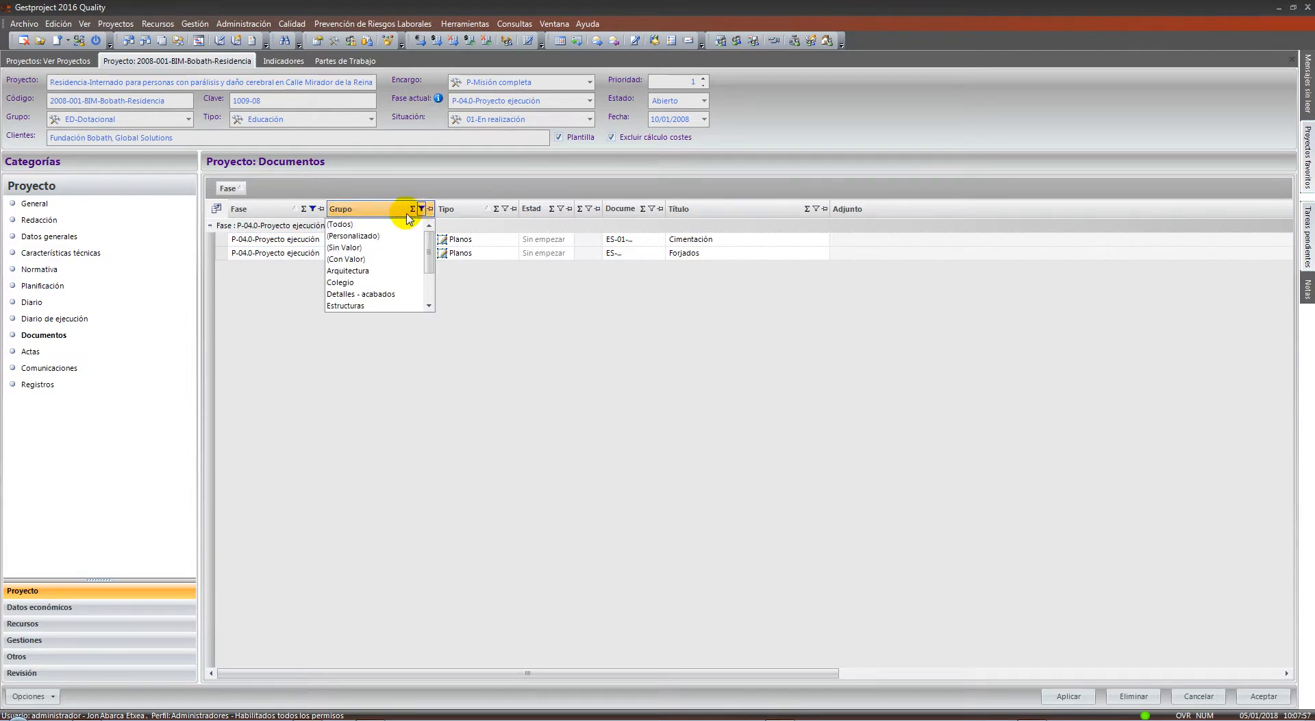
pyautogui.click(394, 225)
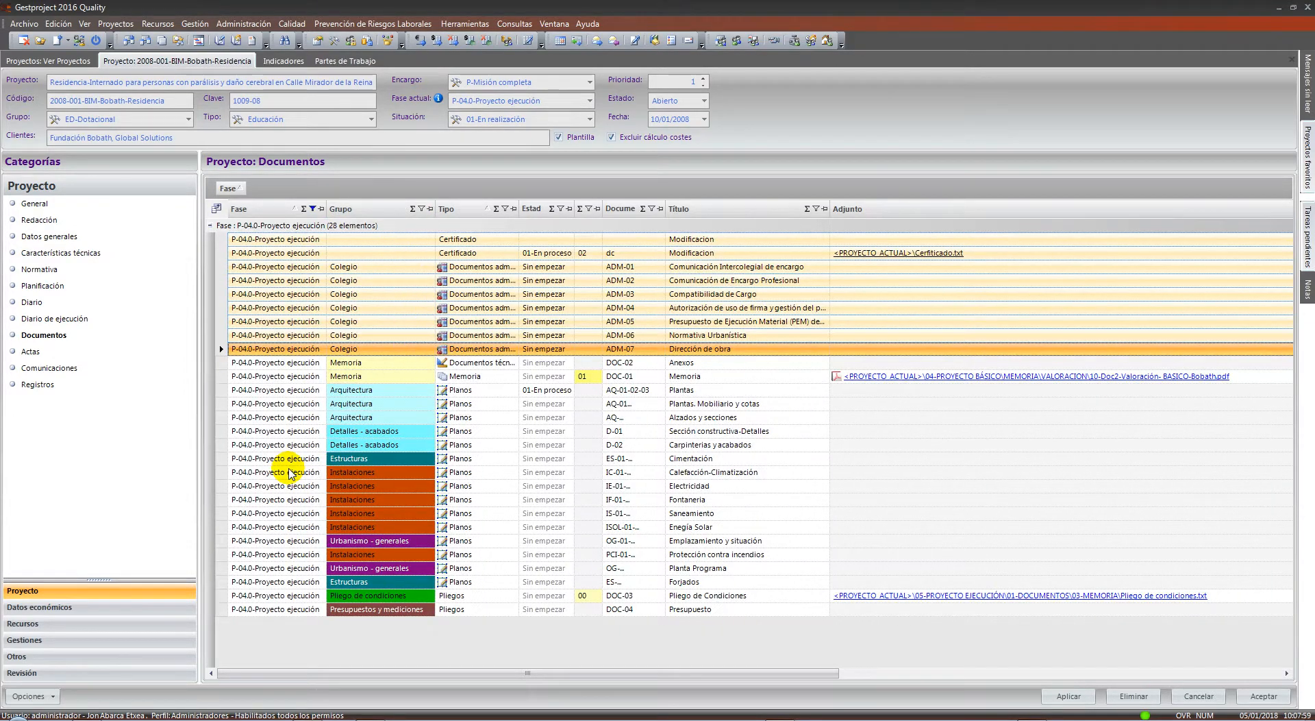
# Open the dc Modificacion certificate document and close it without saving
pyautogui.click(289, 472)
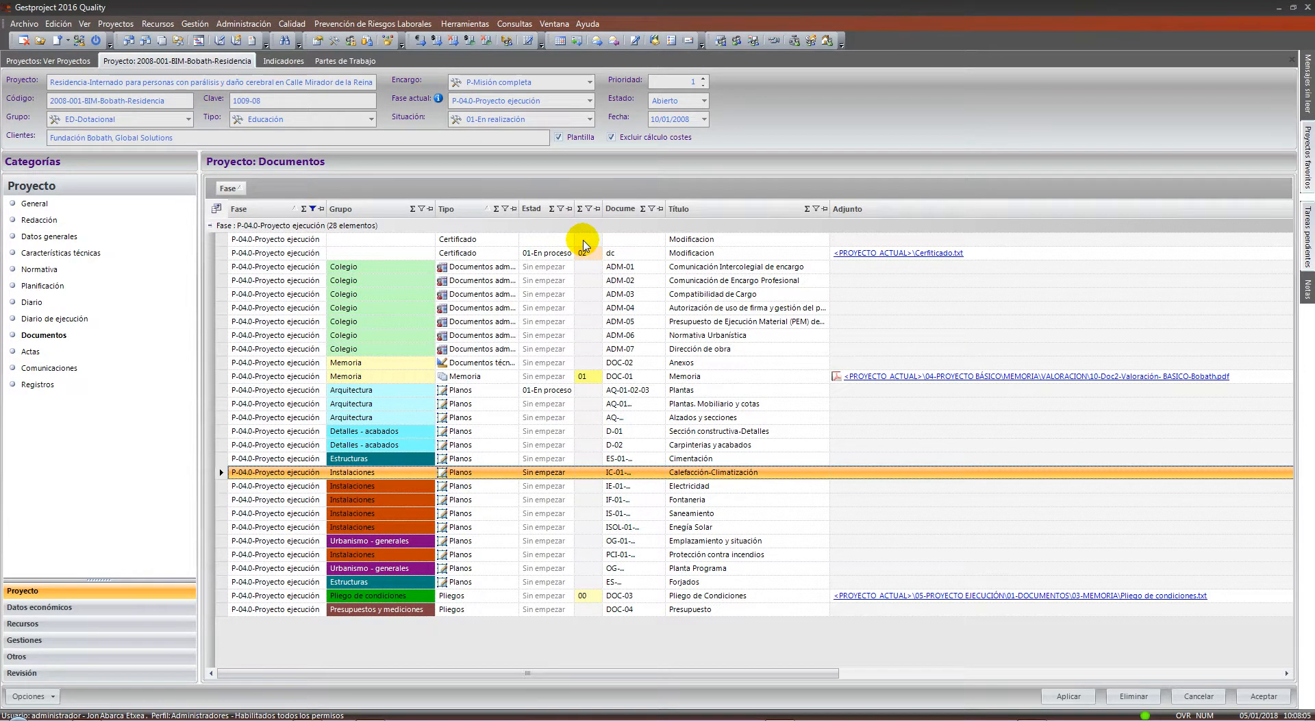
pyautogui.doubleClick(589, 257)
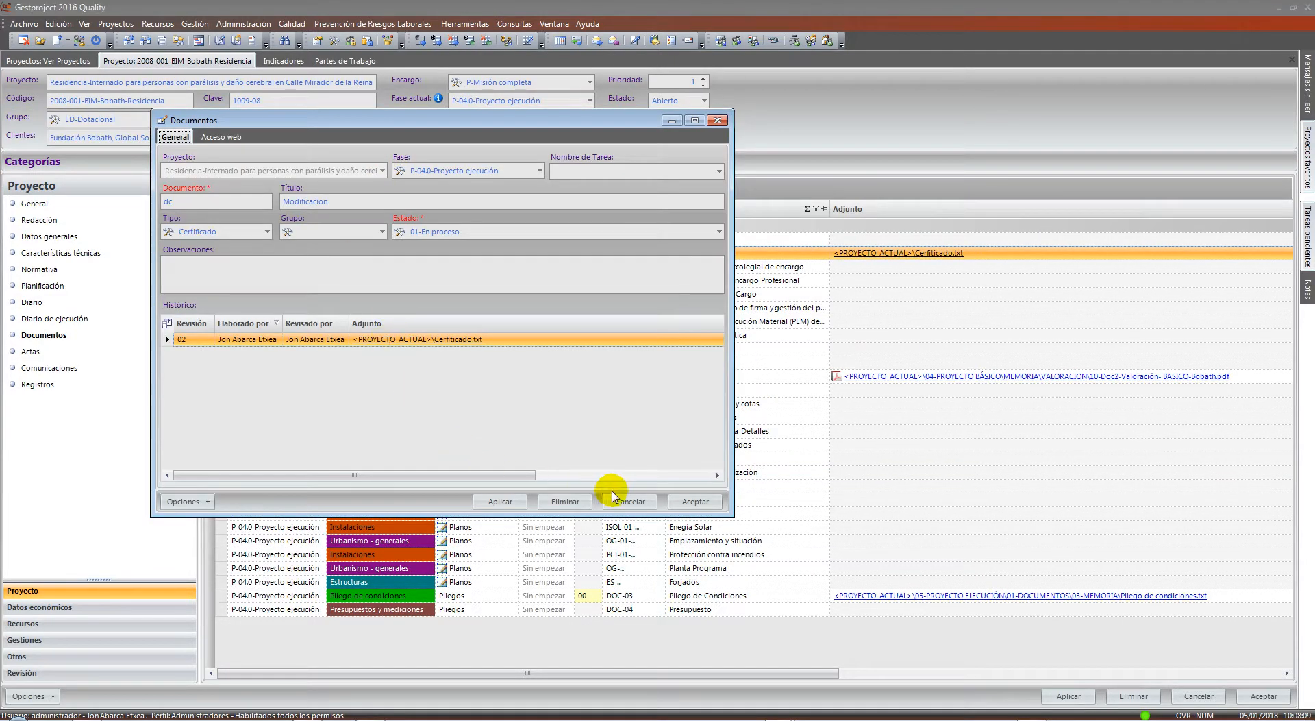
pyautogui.click(630, 501)
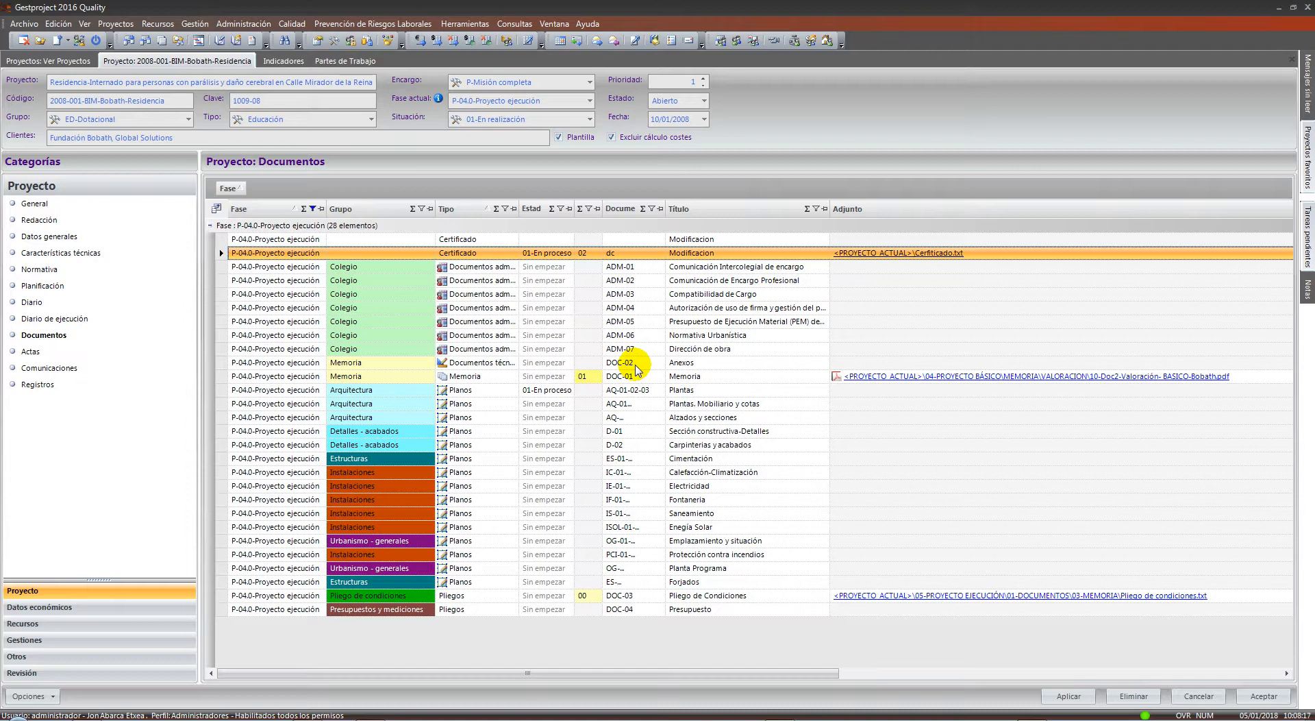
# Reset the Fase filter to (Todos) and open the project's Actas list
pyautogui.click(312, 209)
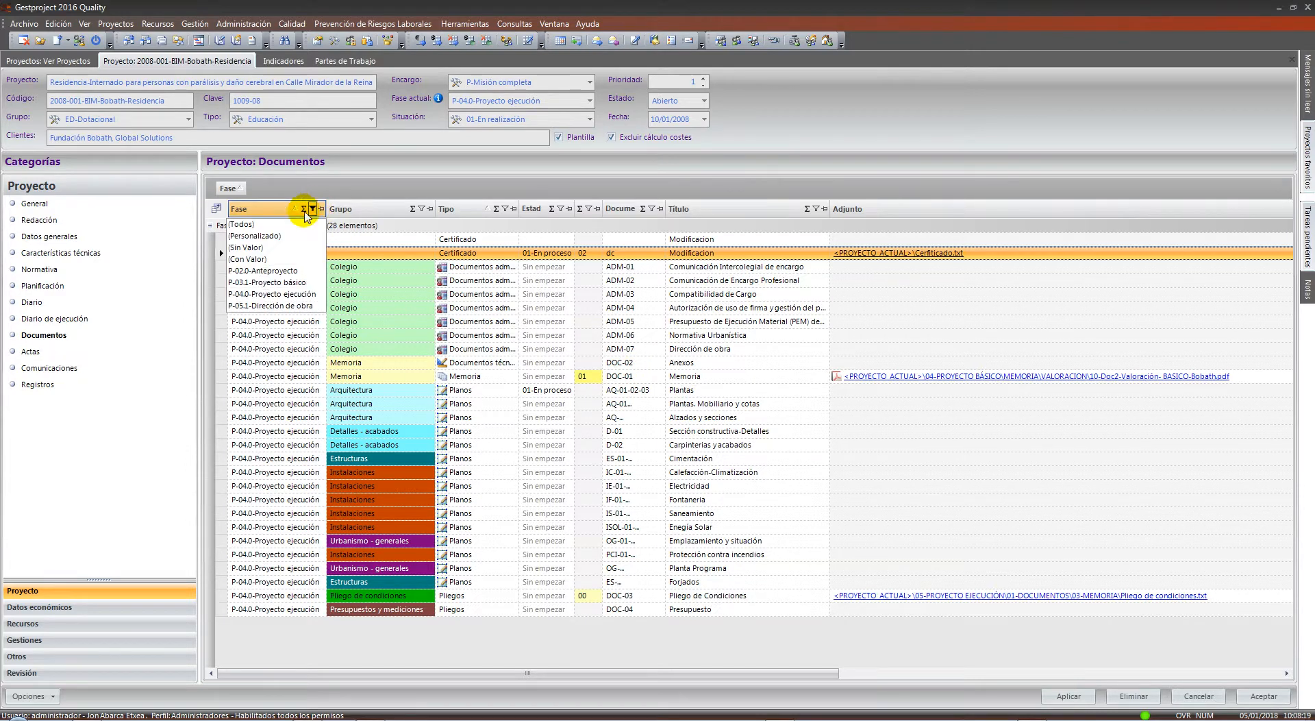
pyautogui.click(269, 224)
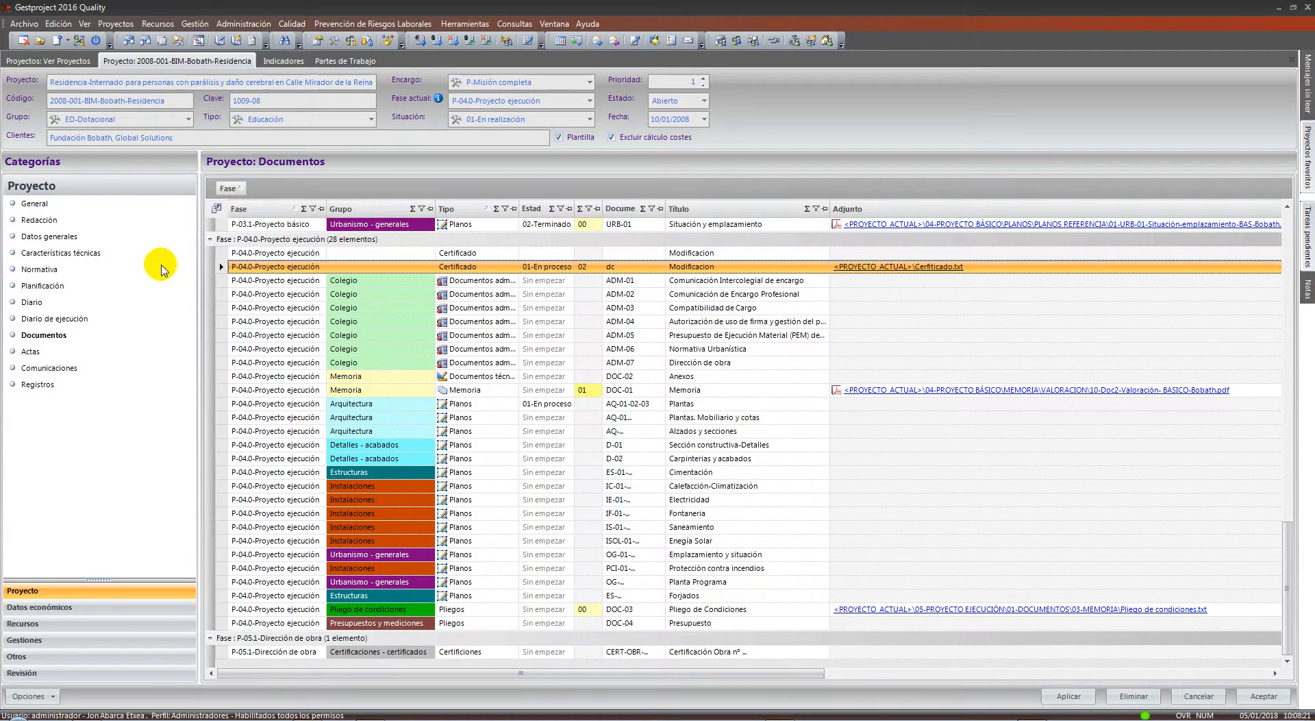
pyautogui.click(30, 352)
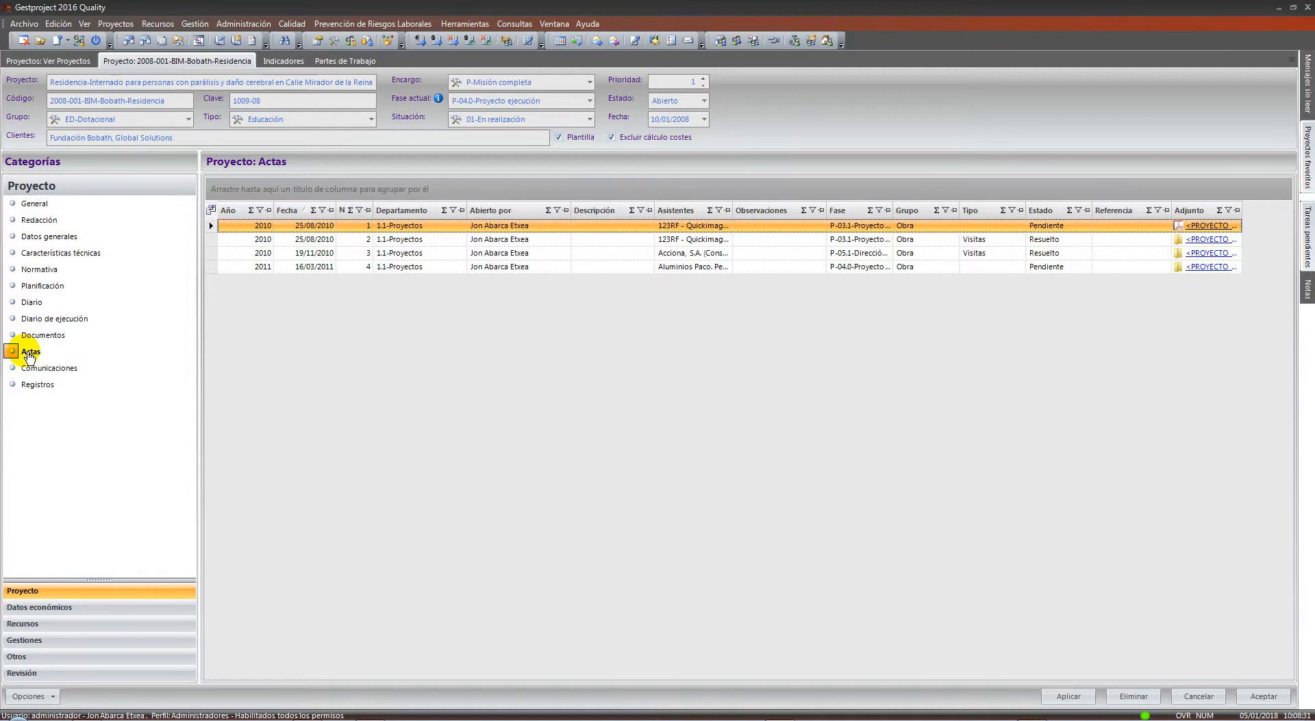
pyautogui.click(439, 266)
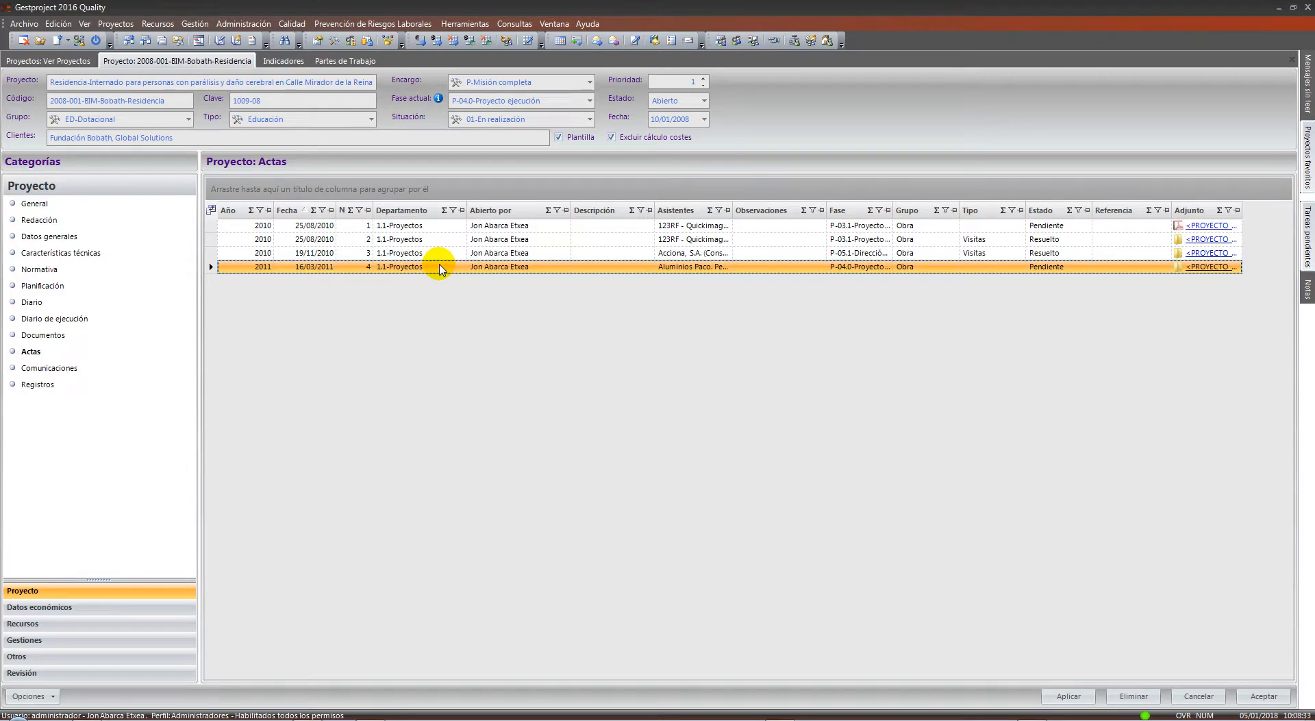
pyautogui.doubleClick(438, 266)
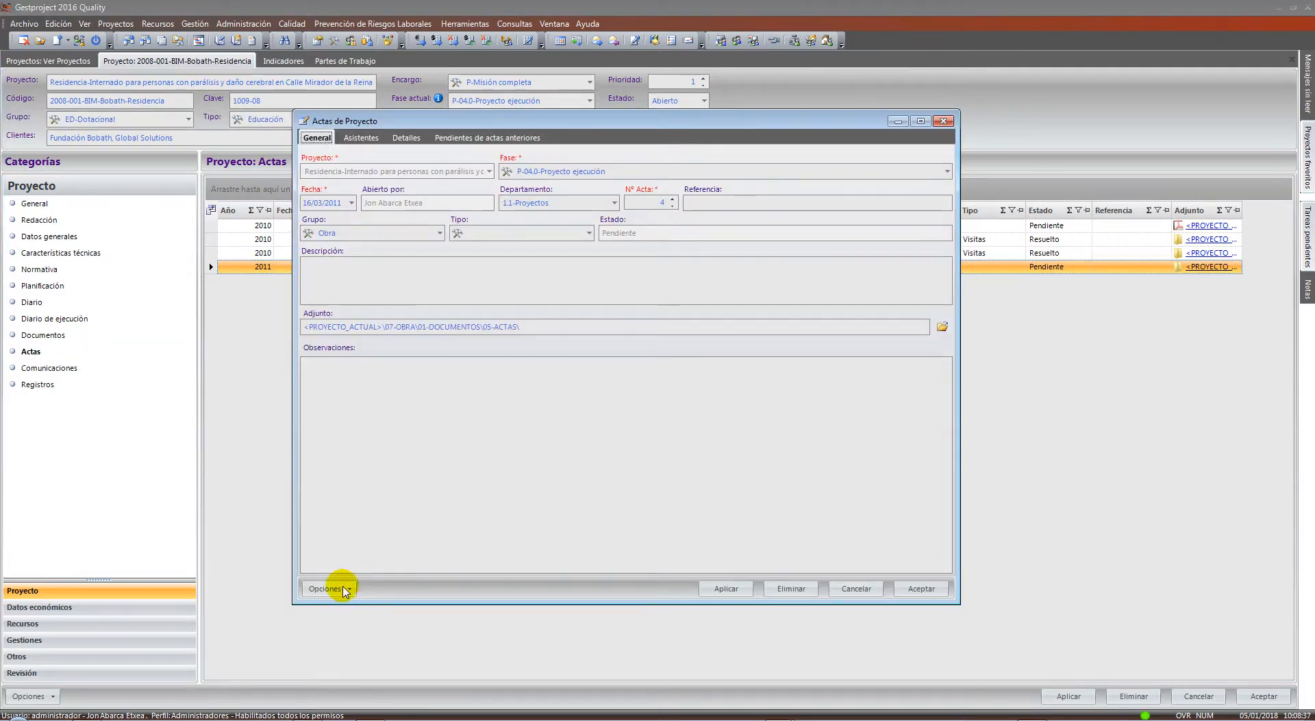
pyautogui.click(346, 590)
pyautogui.click(378, 594)
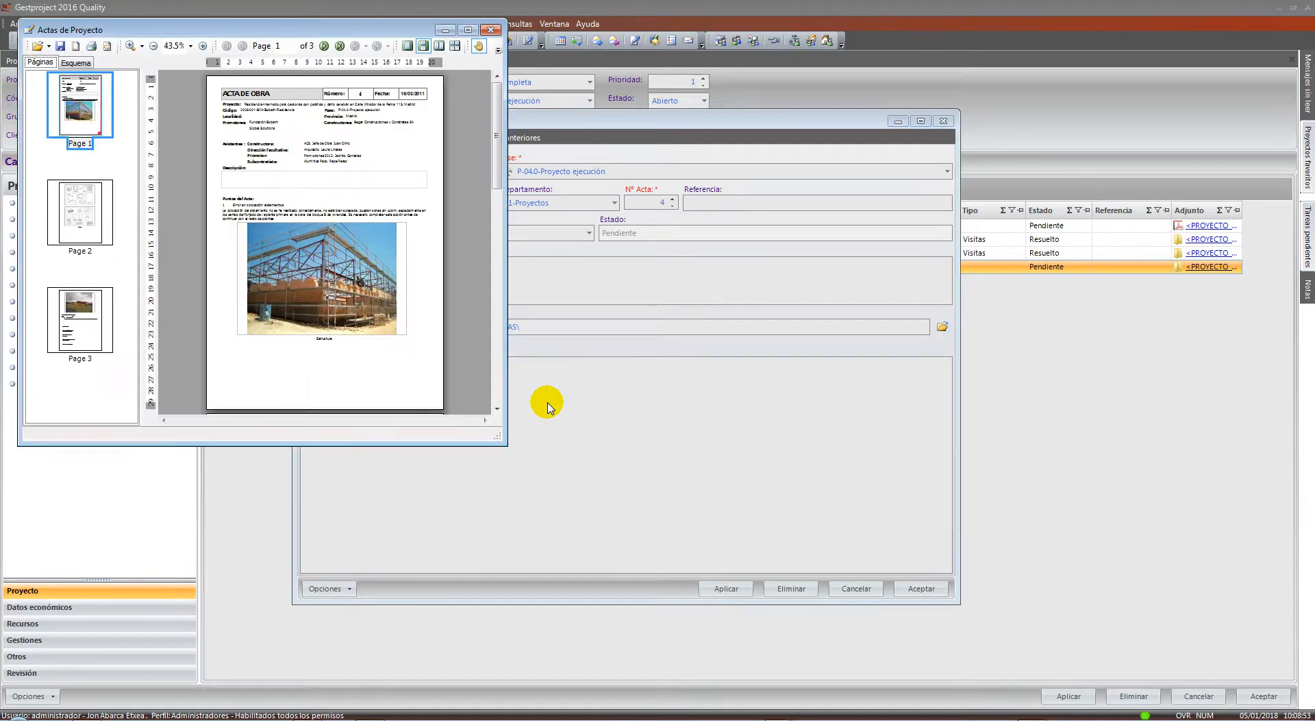
pyautogui.moveTo(259, 32); pyautogui.dragTo(807, 118)
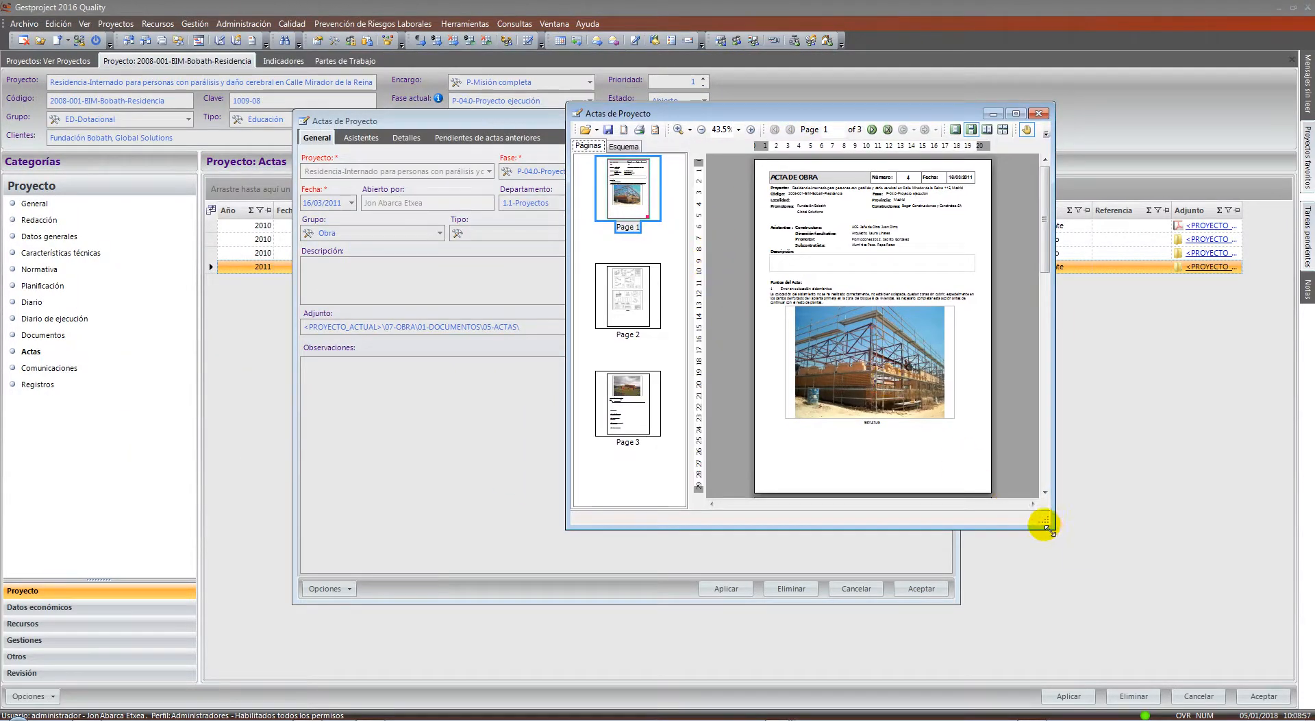
pyautogui.moveTo(1042, 523); pyautogui.dragTo(1162, 614)
pyautogui.moveTo(1162, 280); pyautogui.dragTo(1169, 600)
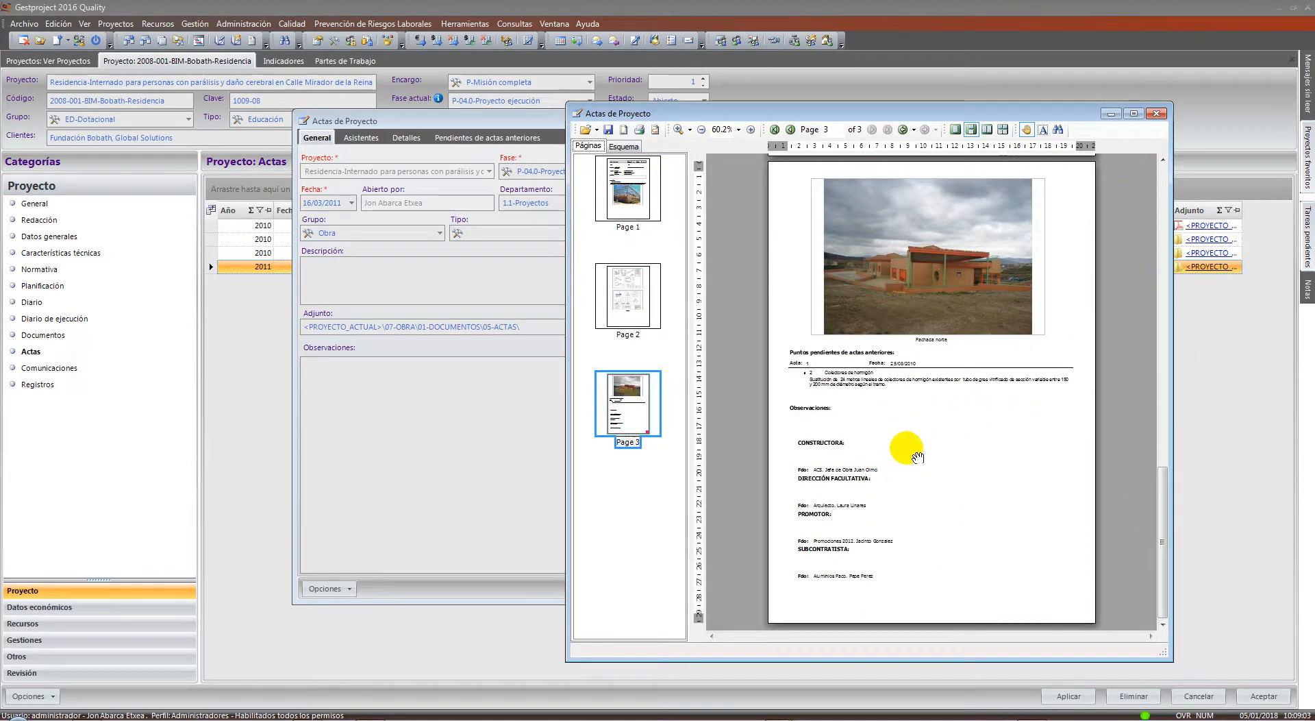
pyautogui.click(1156, 113)
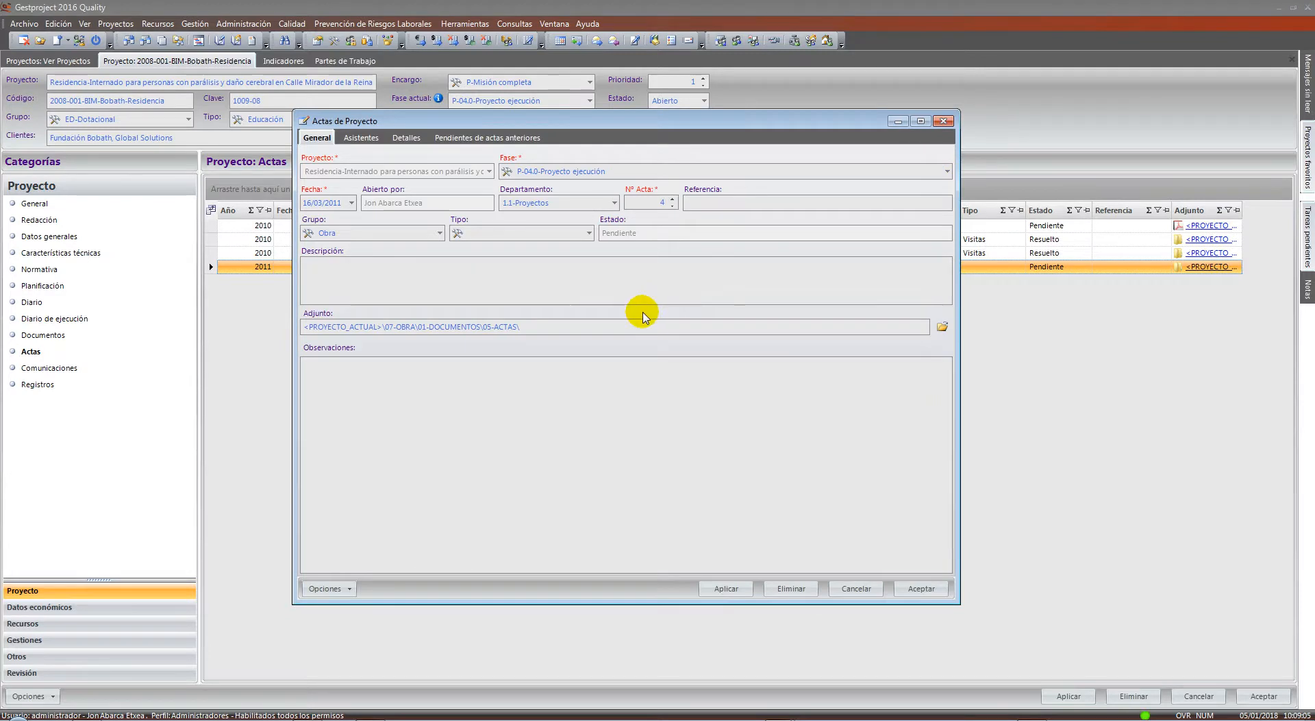
# Review the acta's Asistentes, Detalles and Pendientes de actas anteriores tabs
pyautogui.click(375, 139)
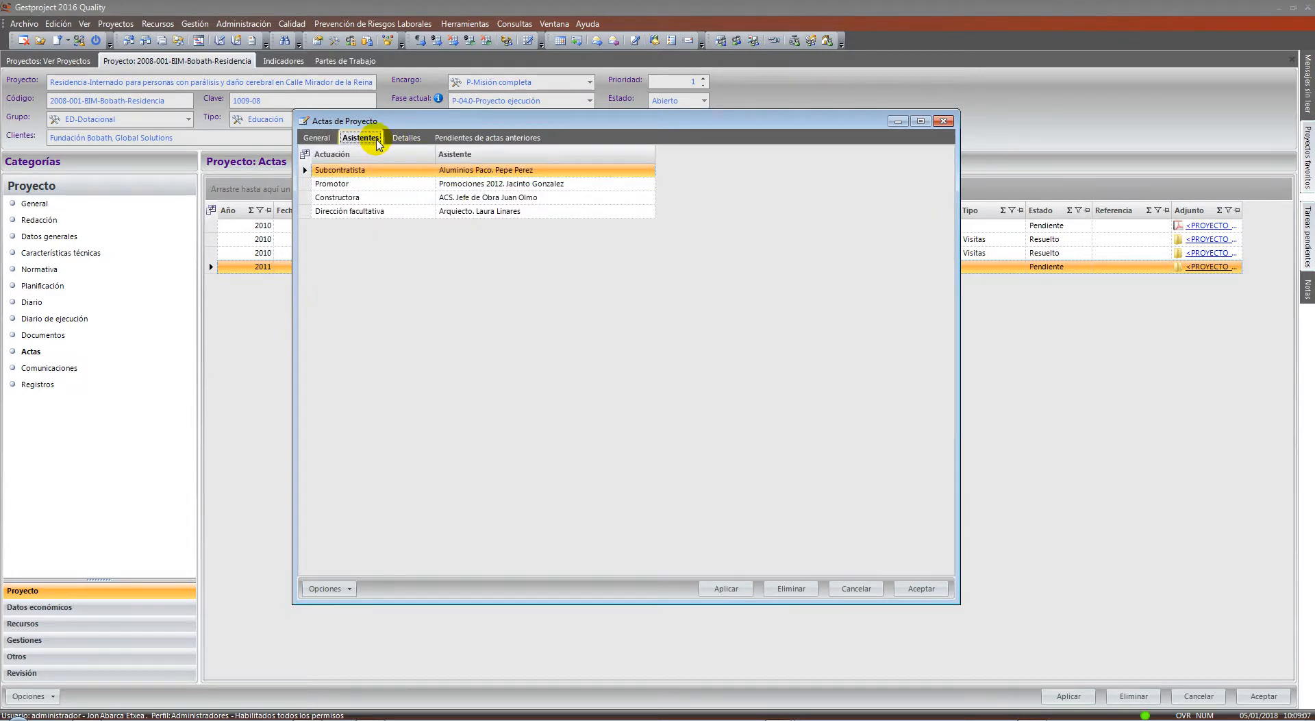
pyautogui.click(395, 139)
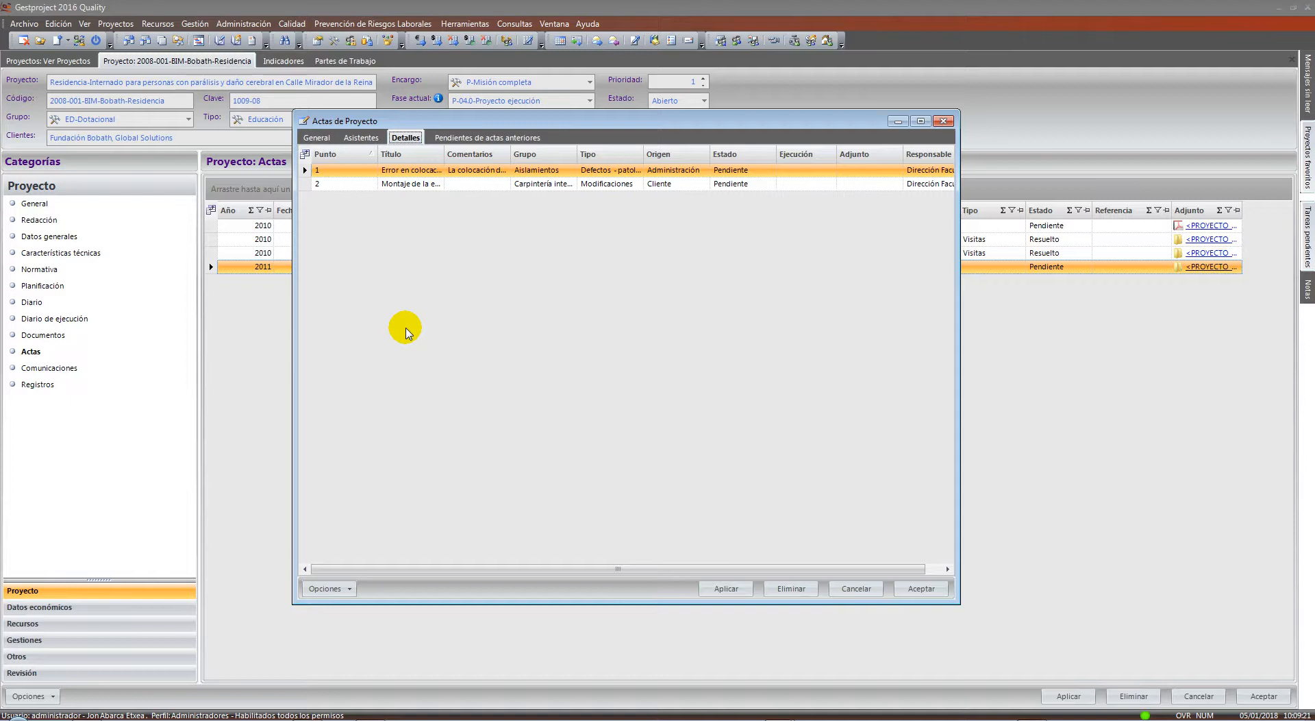
pyautogui.click(483, 140)
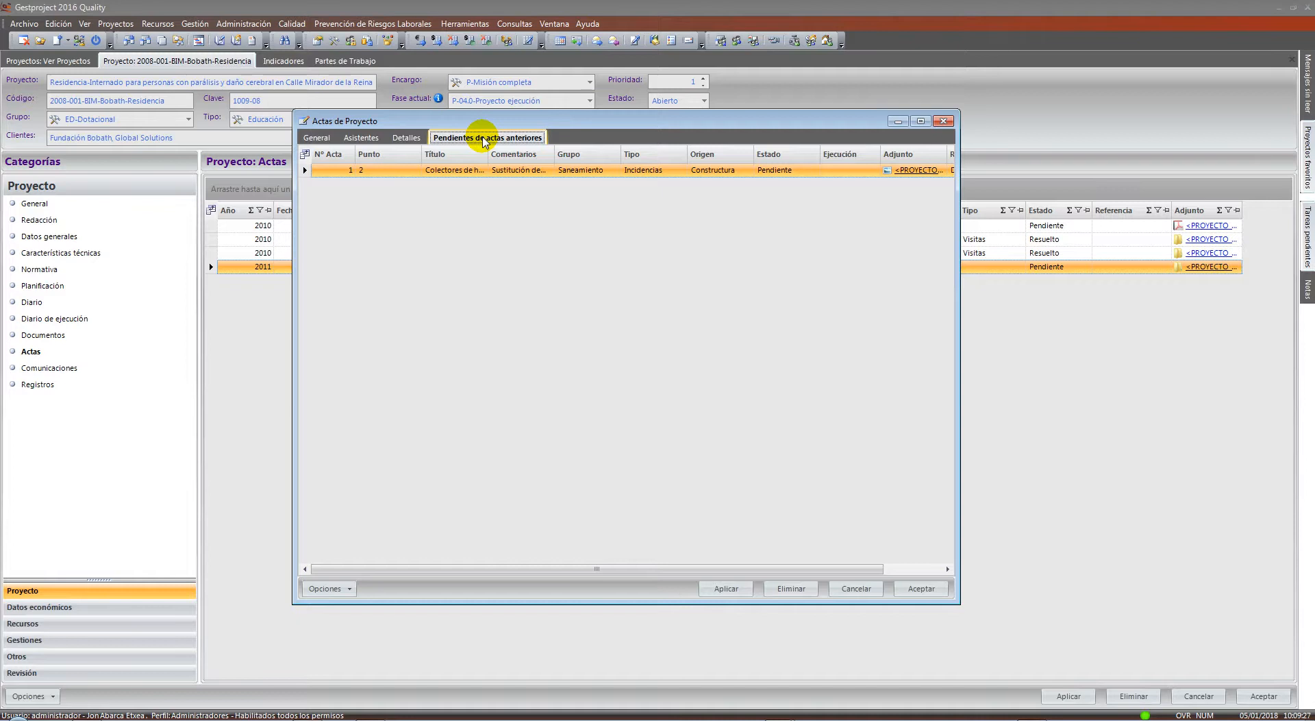
# Inspect the pending point Colectores de hormigón and its Responsable list, then close without changes
pyautogui.doubleClick(484, 169)
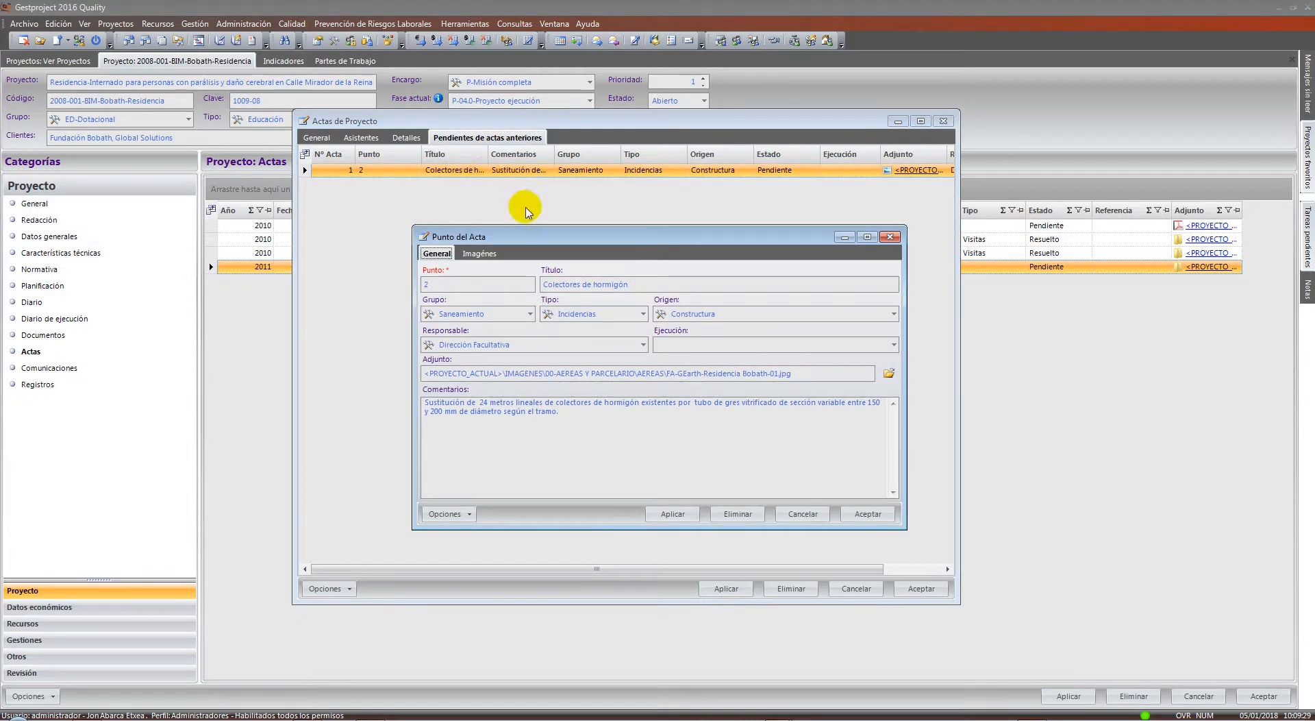
pyautogui.moveTo(574, 237); pyautogui.dragTo(554, 168)
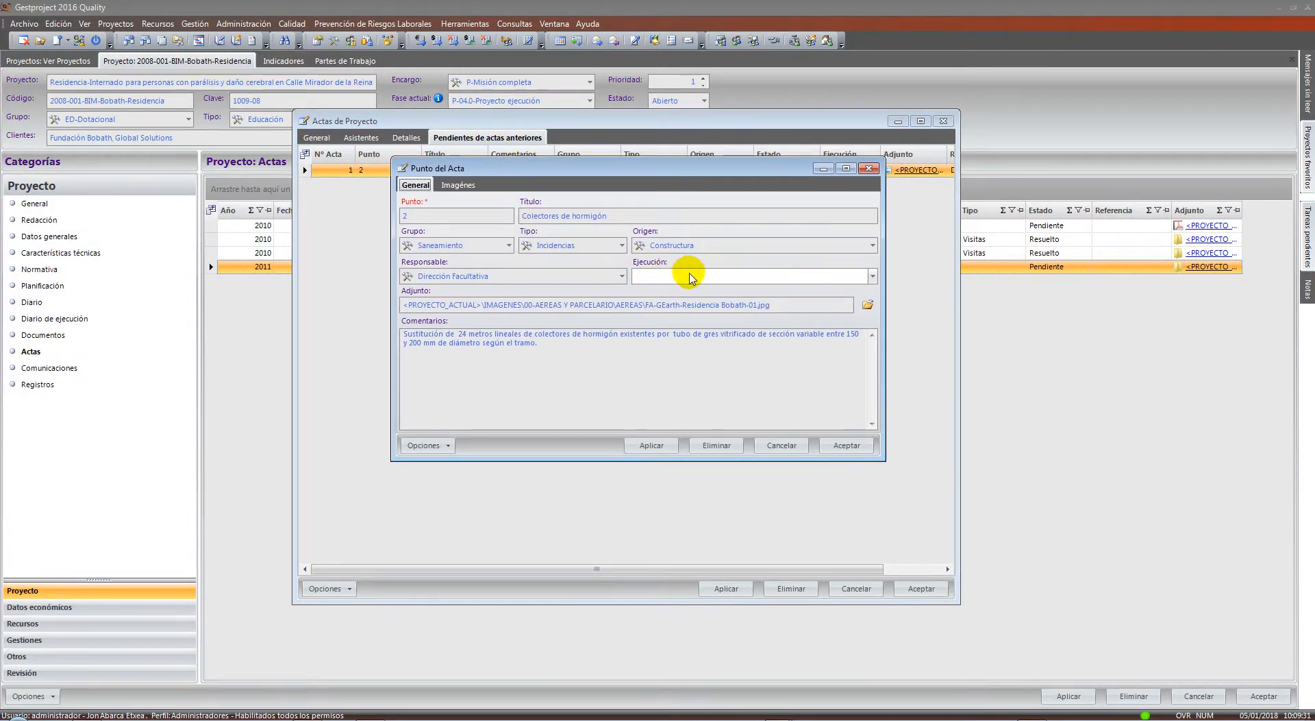
pyautogui.click(689, 276)
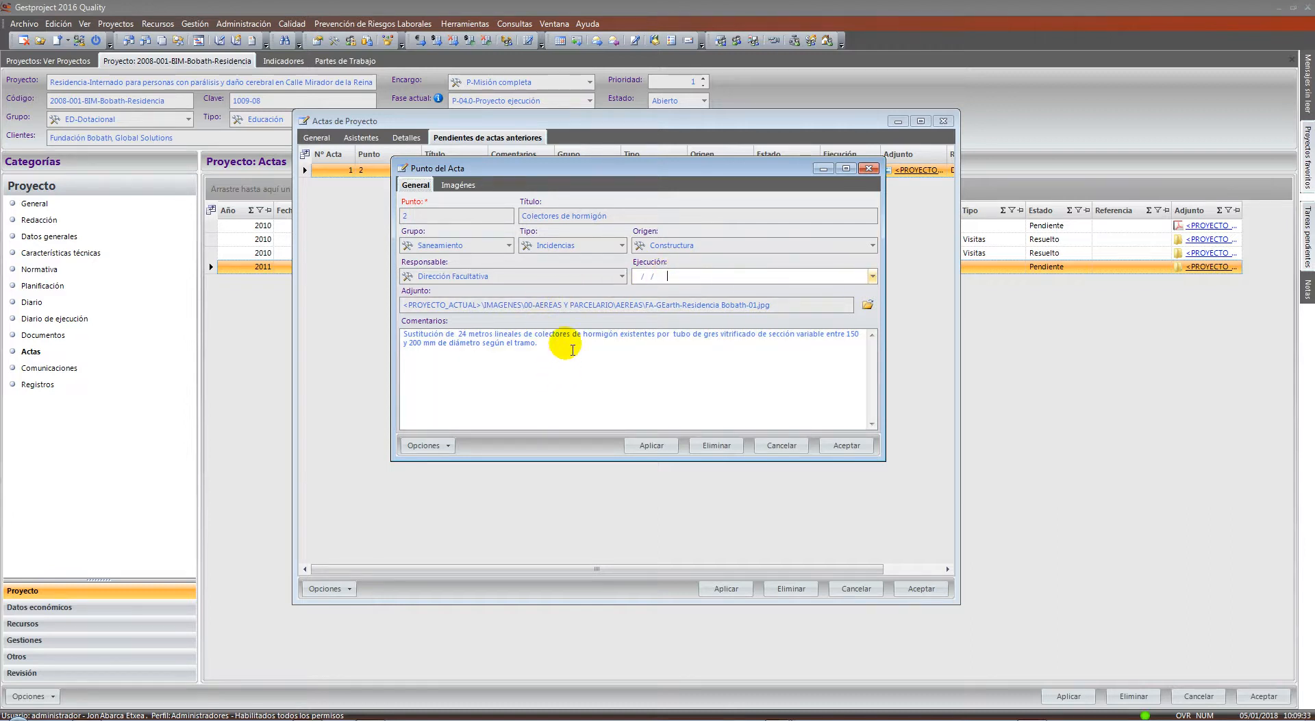
pyautogui.moveTo(573, 350); pyautogui.dragTo(376, 318)
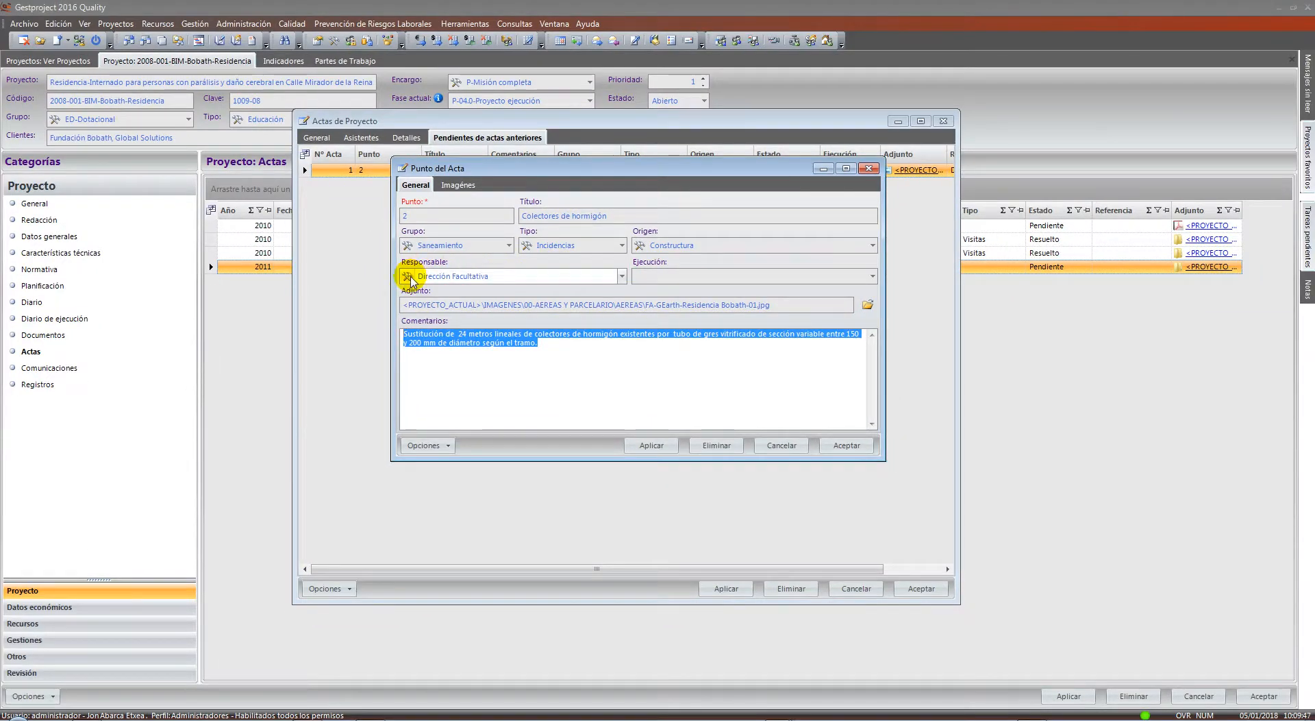
pyautogui.doubleClick(426, 277)
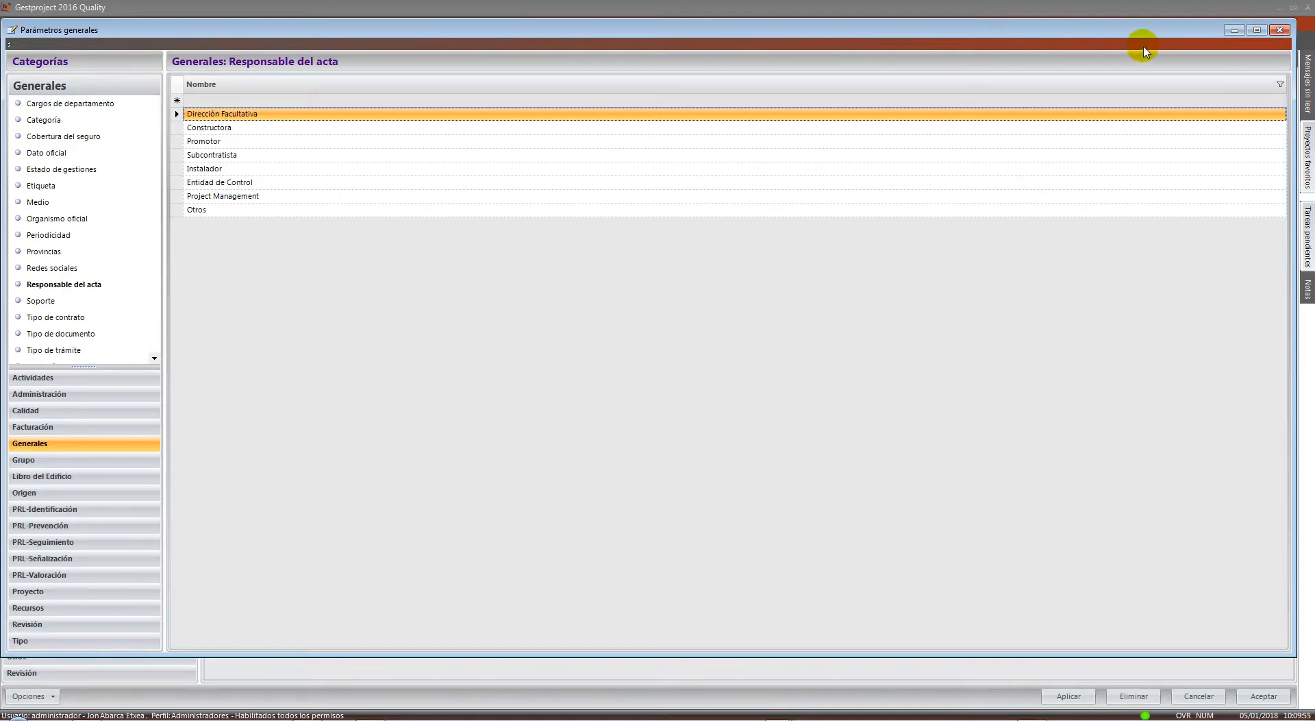
pyautogui.click(1279, 29)
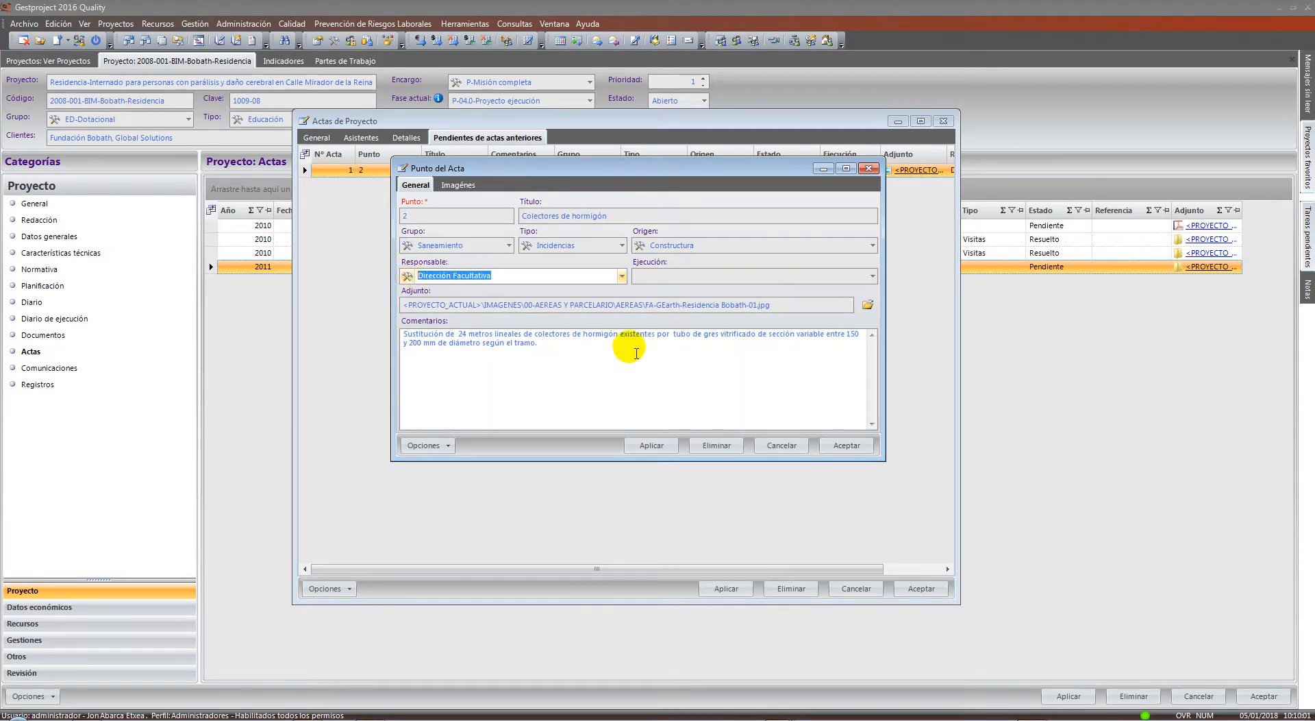
pyautogui.click(793, 447)
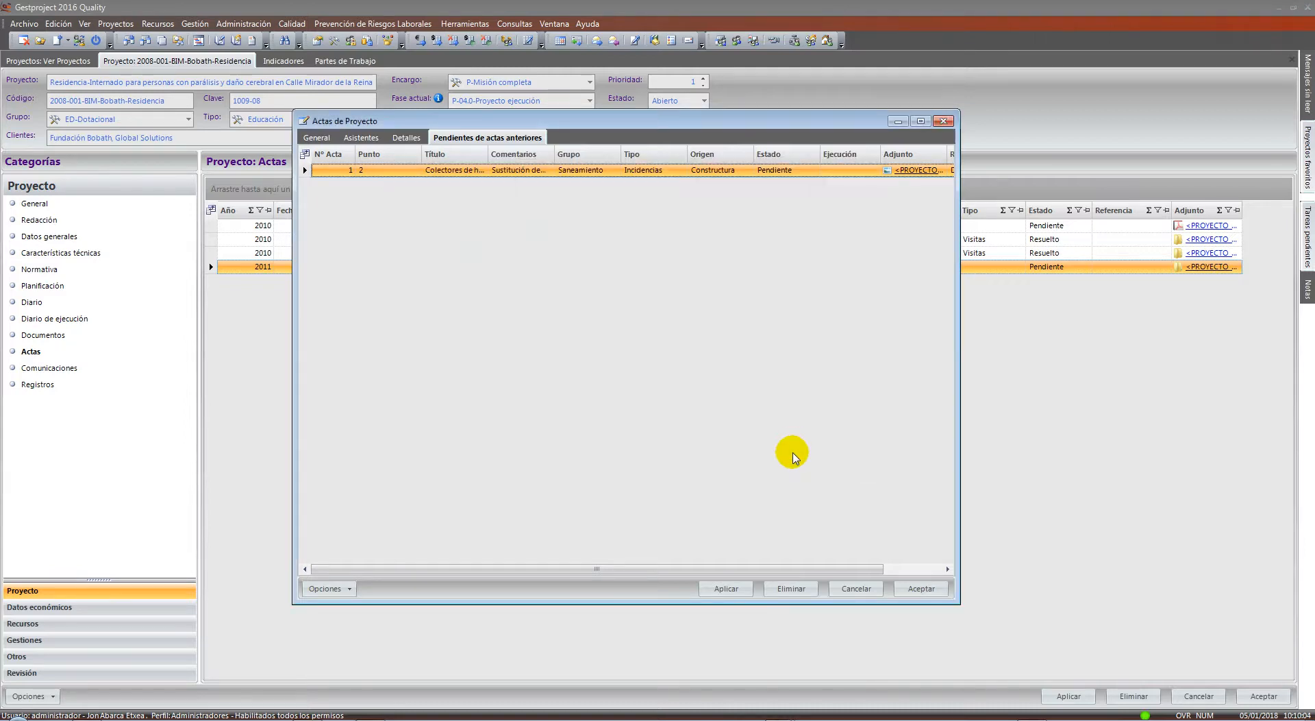
# Cancel the 2011 acta, open the 19/11/2010 Acta Nº 3, and browse its Grupo and Tipo lists
pyautogui.click(853, 588)
pyautogui.doubleClick(488, 253)
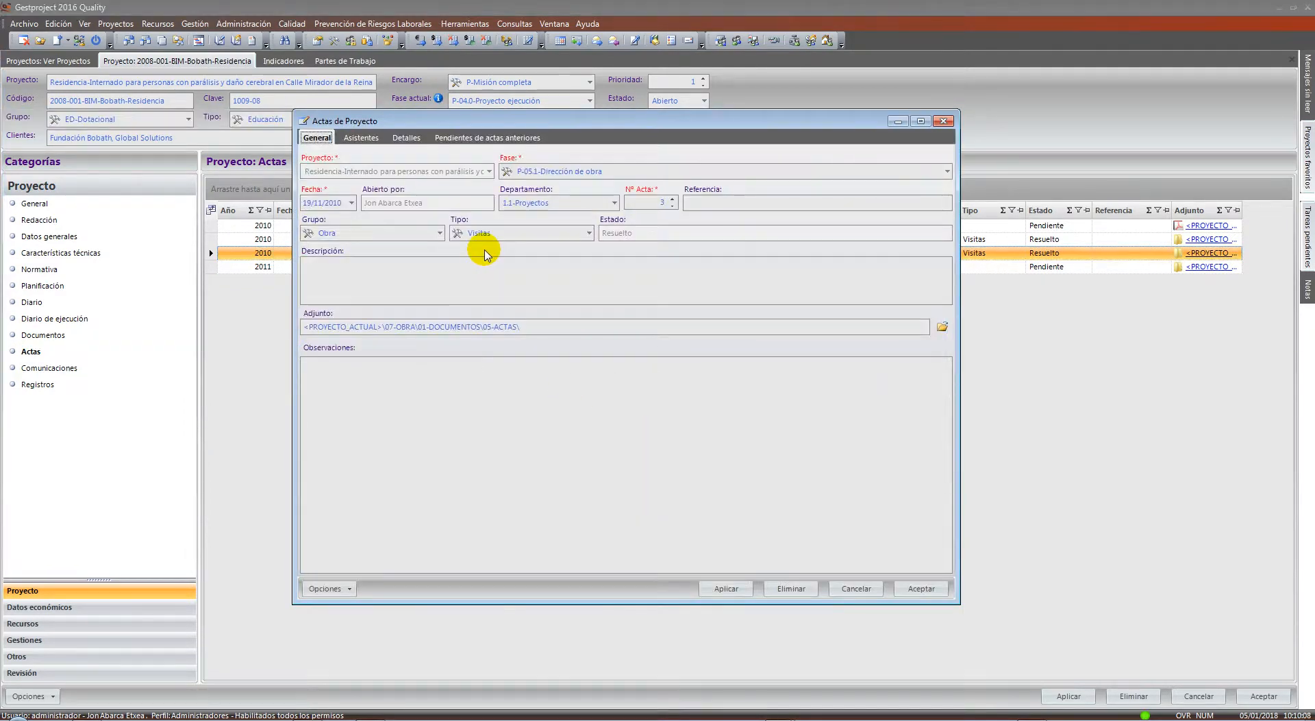
pyautogui.click(439, 233)
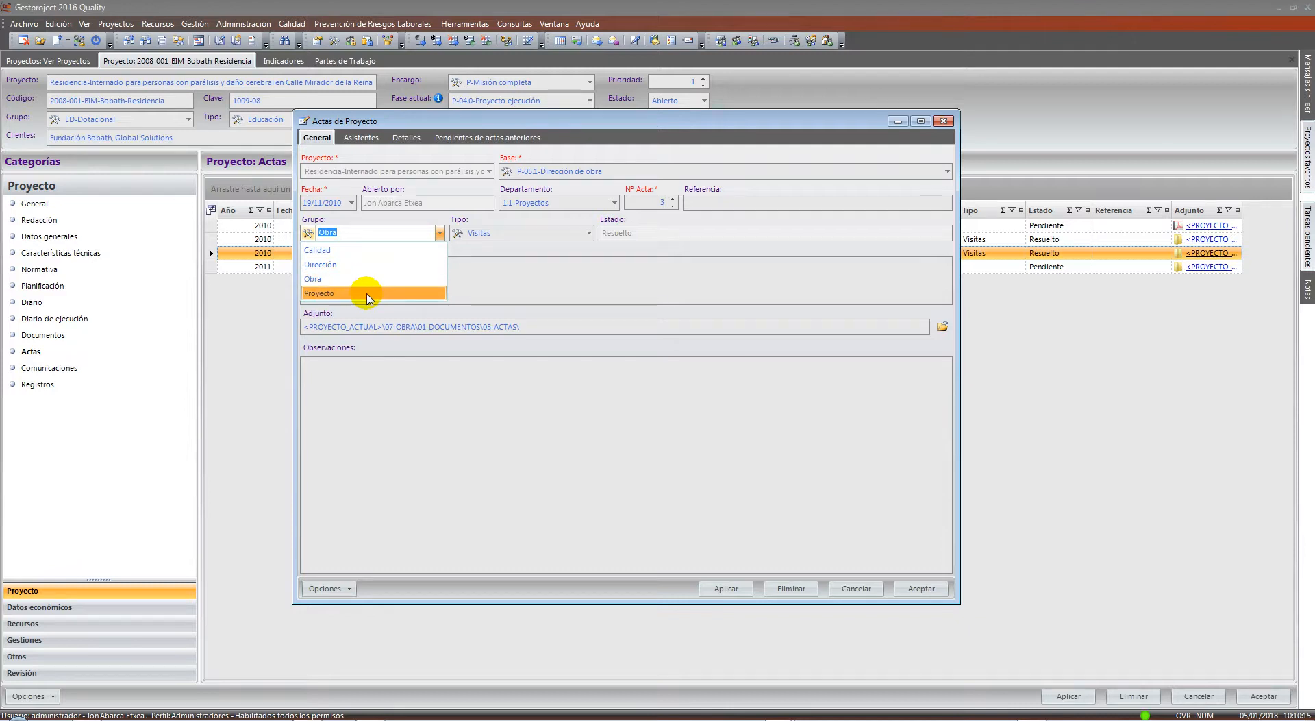
pyautogui.click(465, 283)
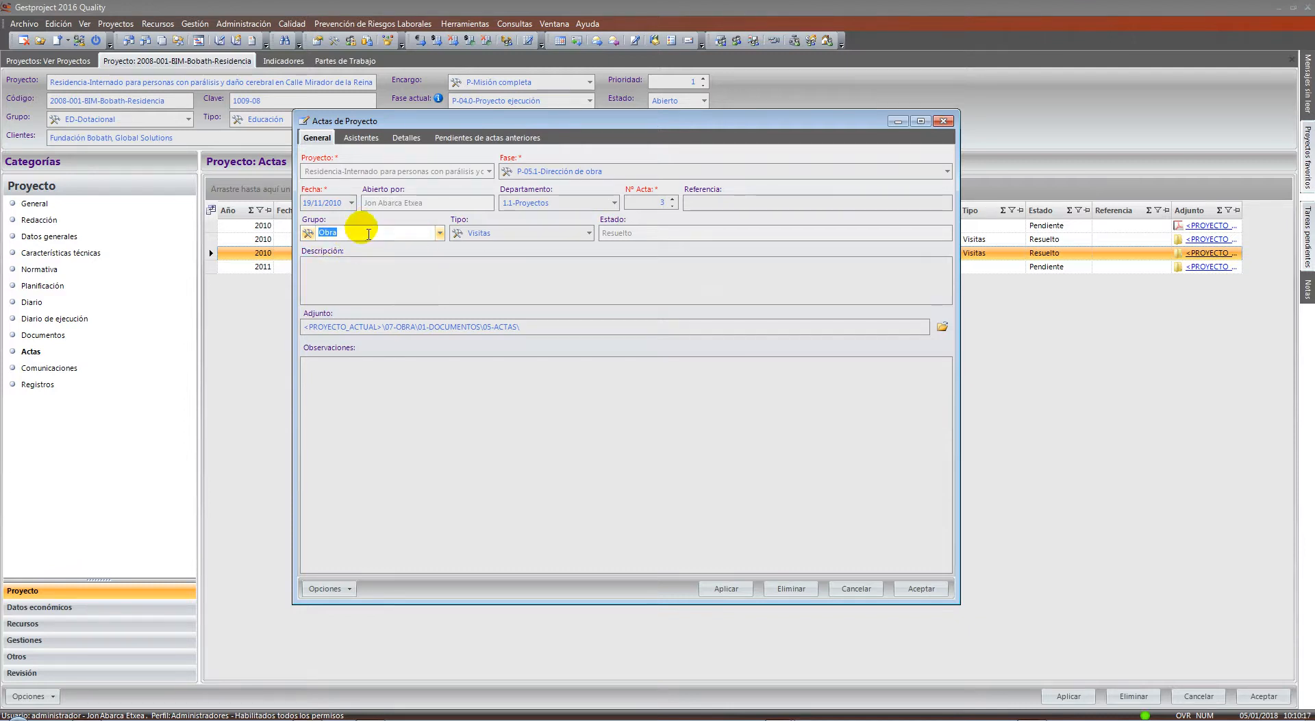
pyautogui.click(556, 236)
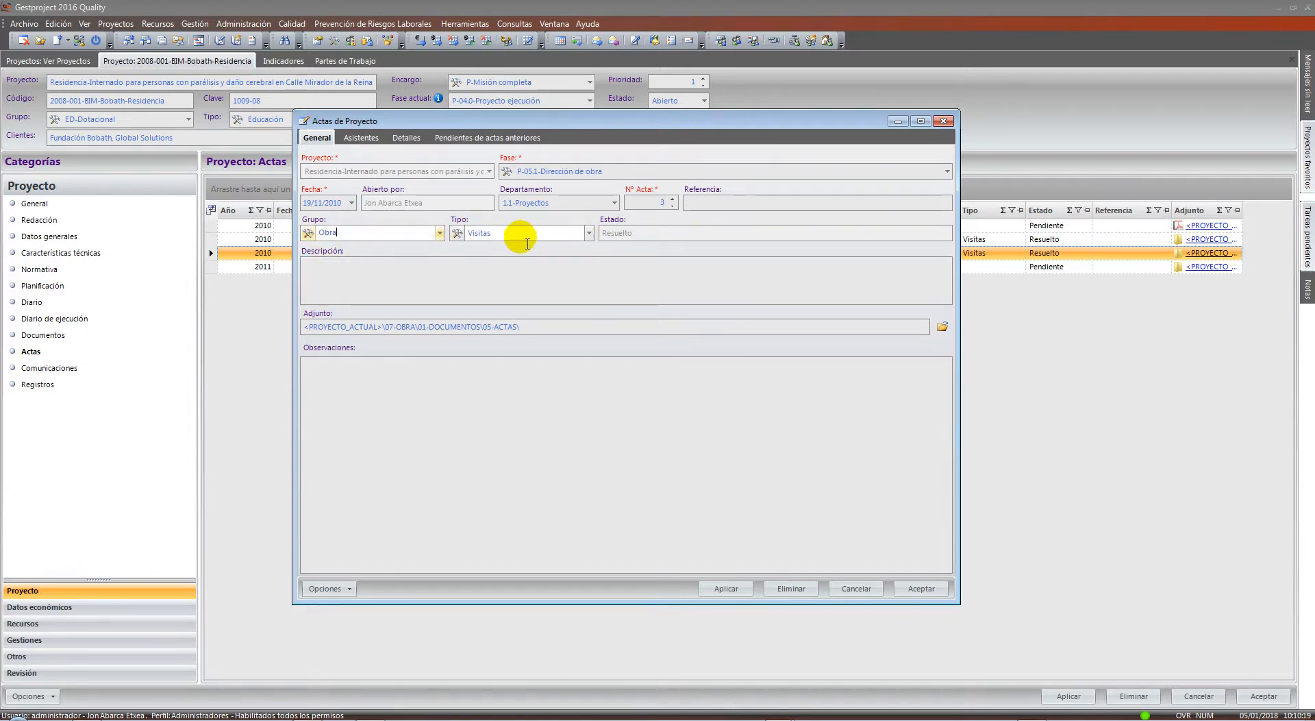
pyautogui.click(588, 232)
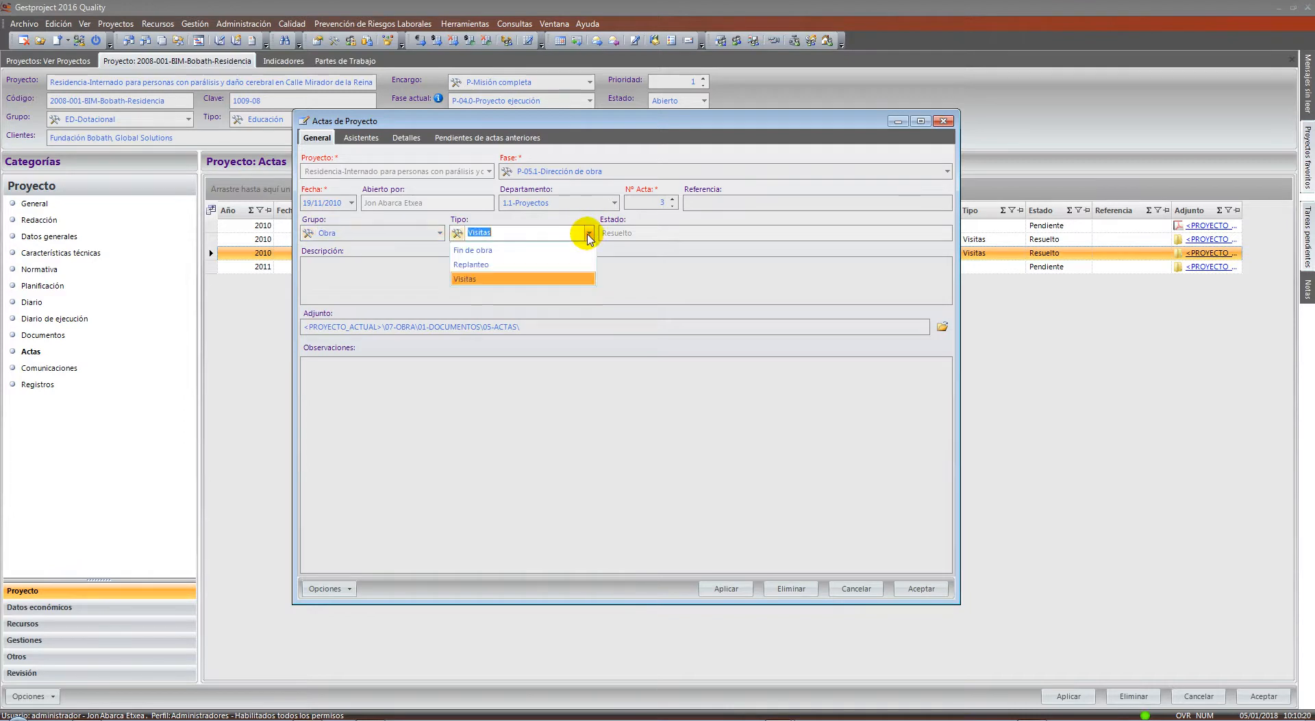
pyautogui.click(441, 234)
# Try Grupo Dirección, check its Tipo options, then cancel without saving
pyautogui.click(439, 233)
pyautogui.click(381, 264)
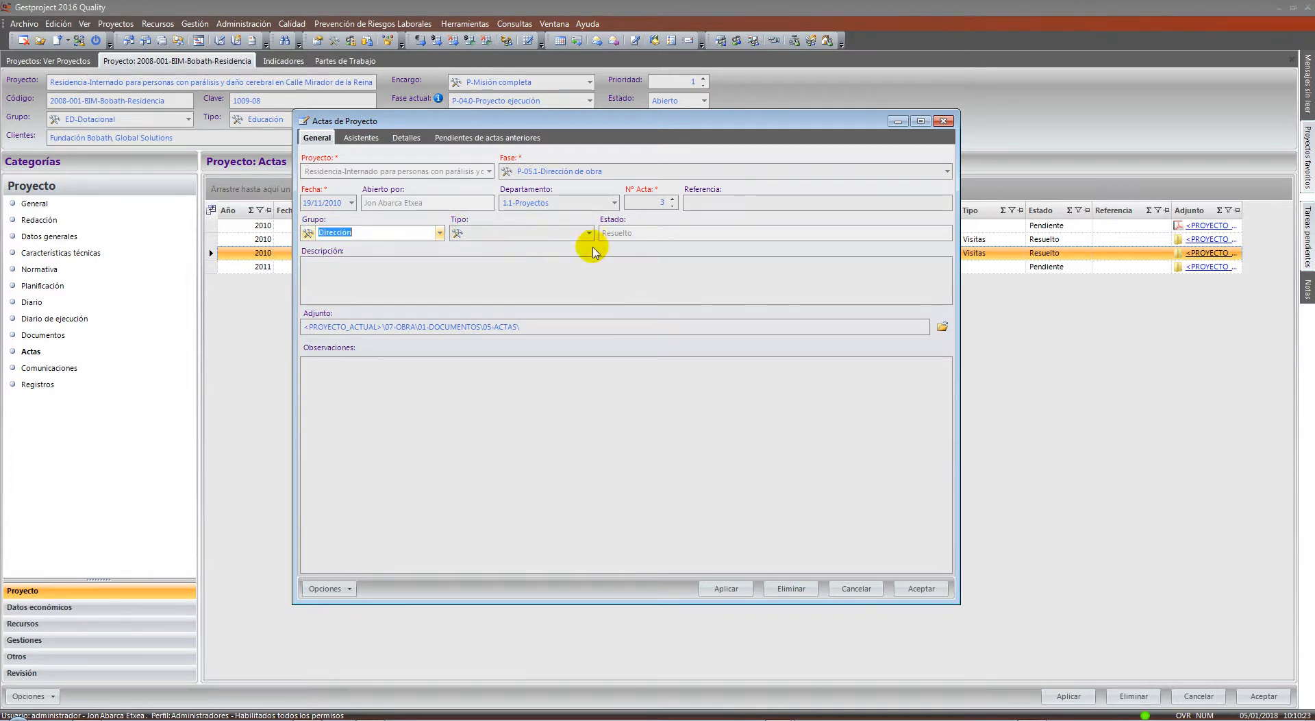
pyautogui.click(587, 233)
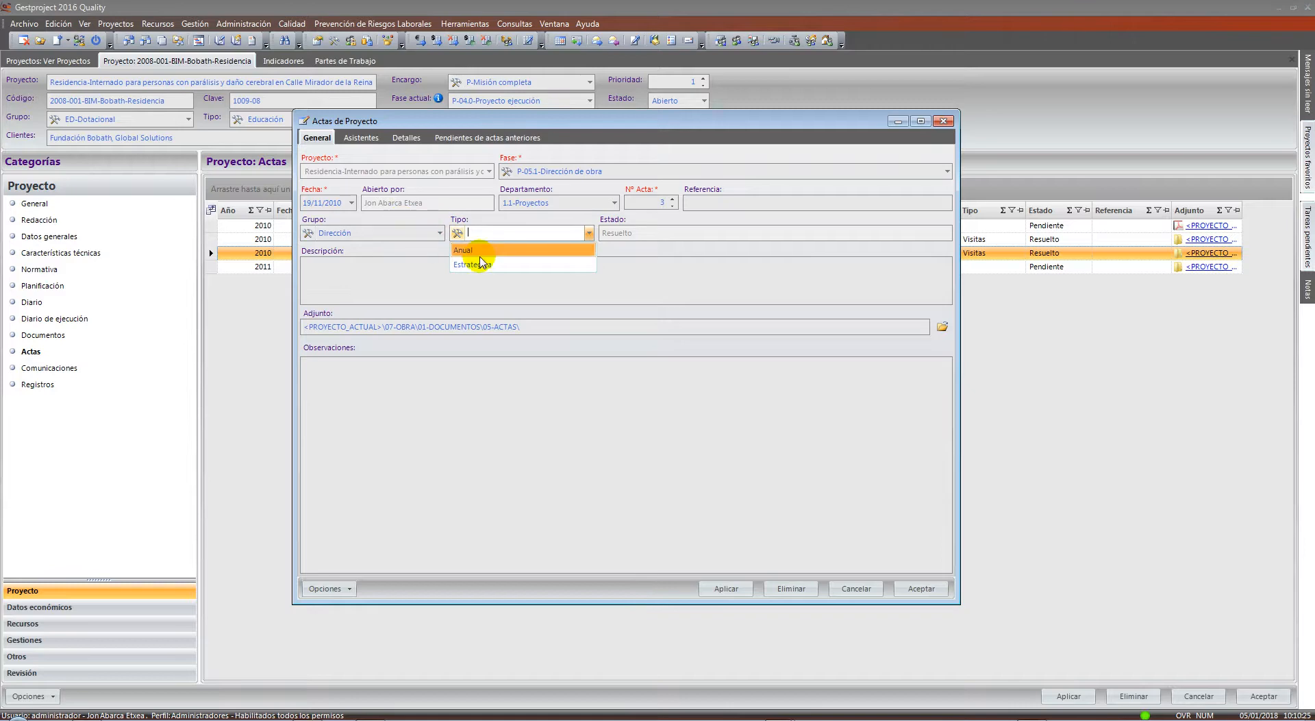
pyautogui.click(441, 232)
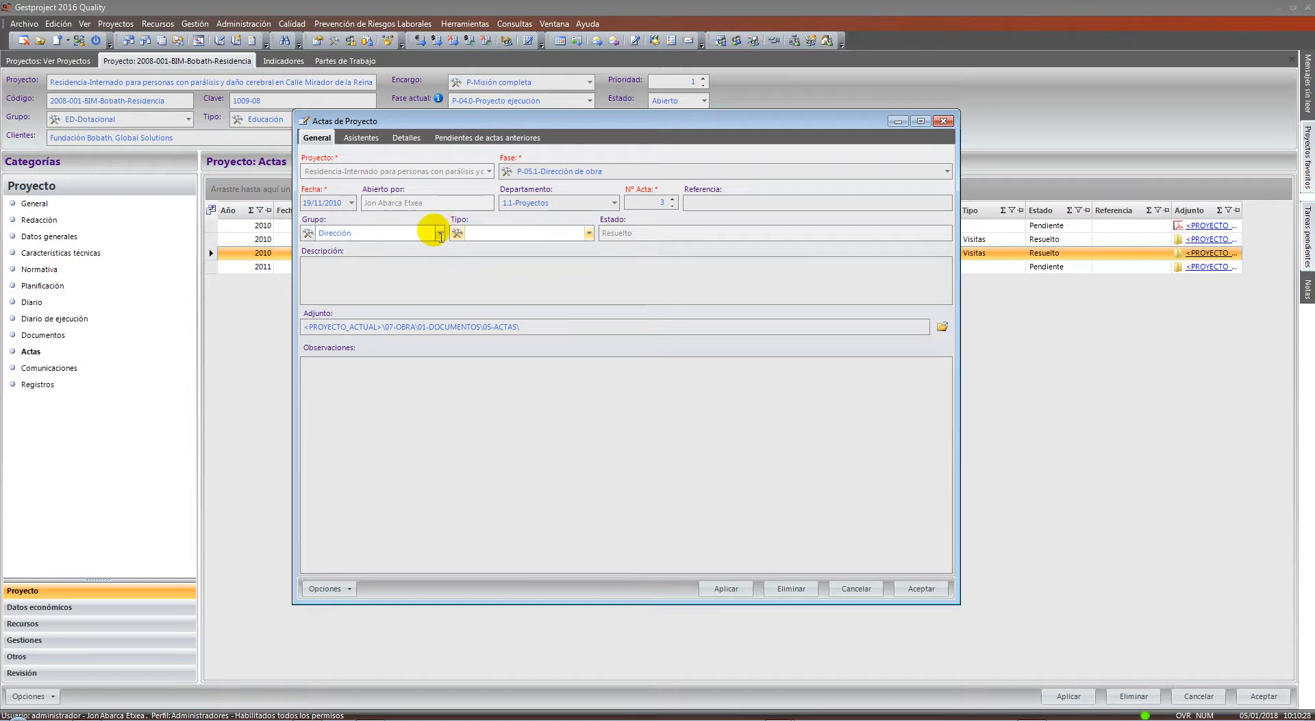
pyautogui.click(855, 588)
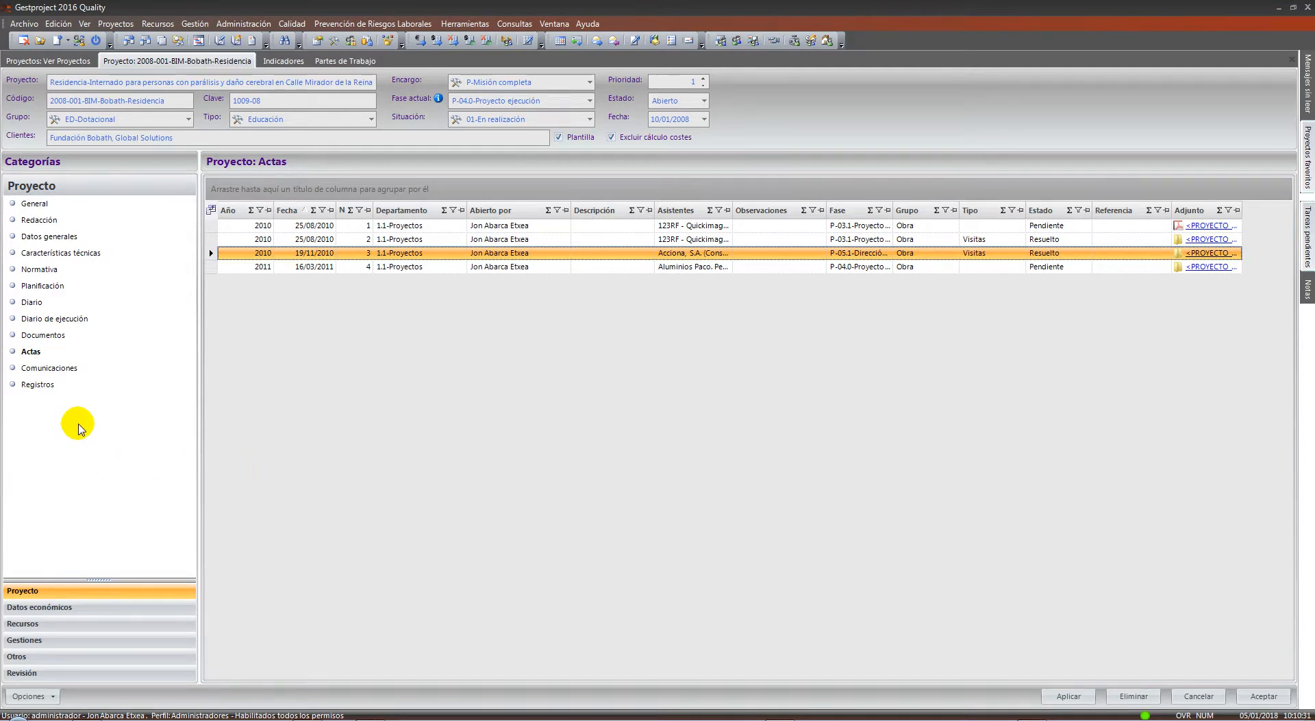
# Open Comunicaciones, then review the project's Registros list grouped by phase
pyautogui.click(67, 369)
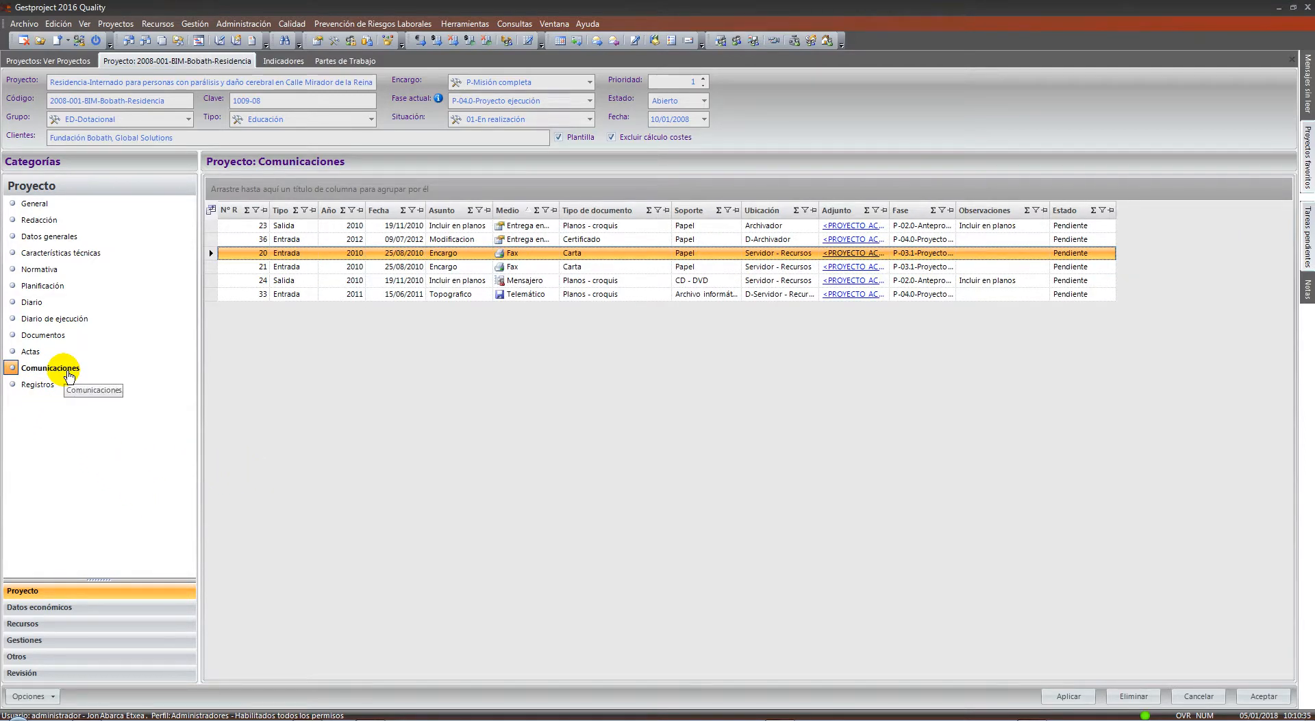
pyautogui.click(30, 385)
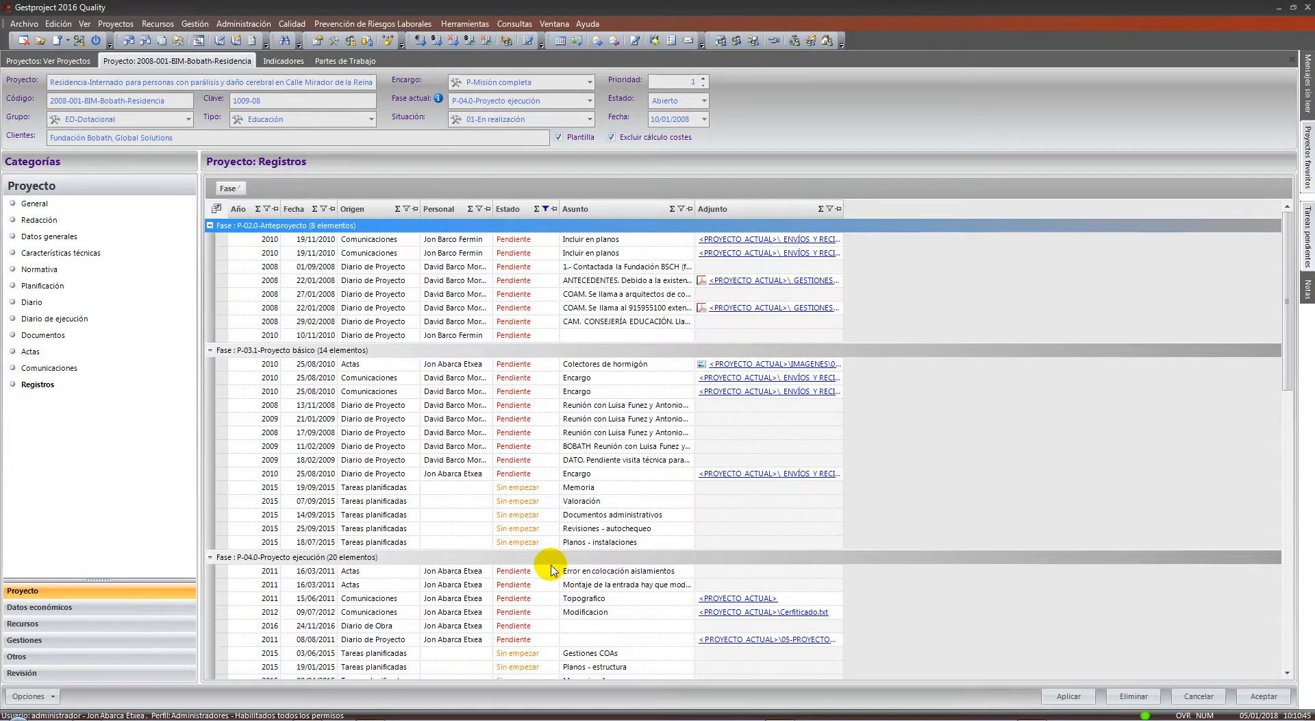
pyautogui.scroll(-10, 552, 570)
pyautogui.scroll(10, 551, 570)
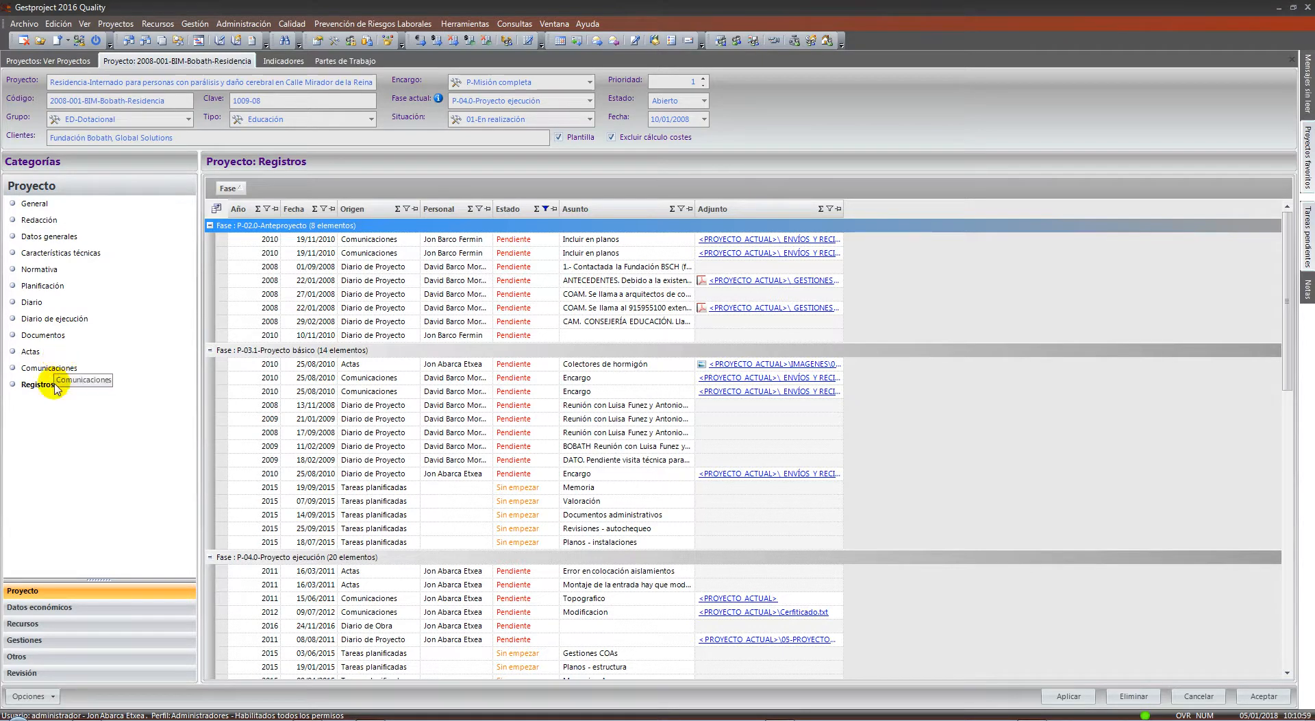
# Return via the Proyecto categories to the Comunicaciones list of six pending communications
pyautogui.click(48, 607)
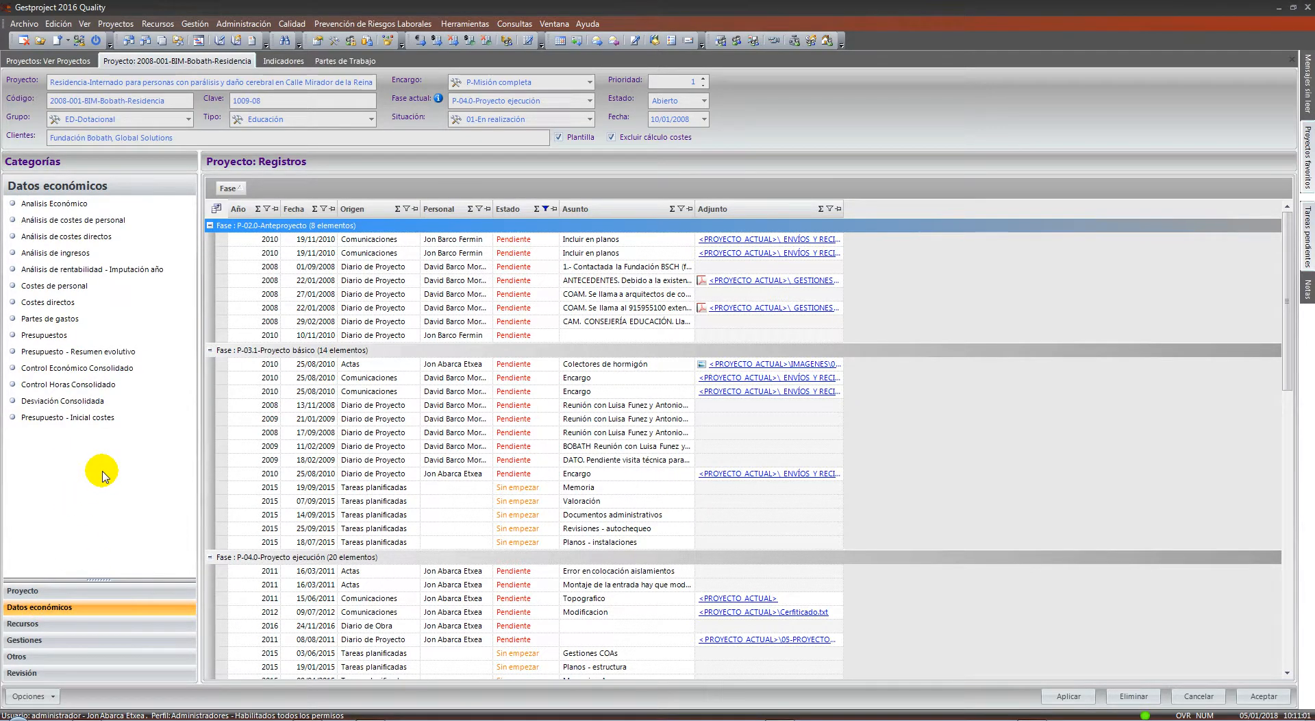
pyautogui.click(31, 591)
pyautogui.click(49, 368)
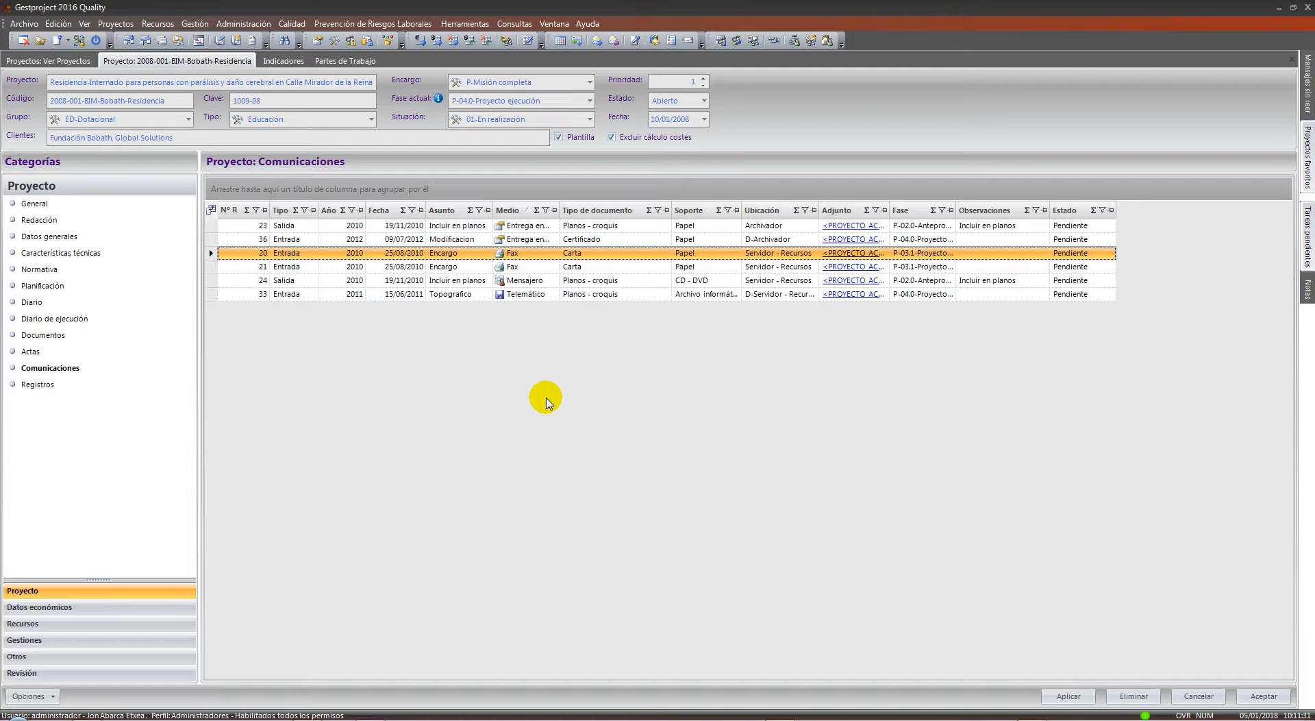
# Dock the file browser on the right and open 00-BERRILAN BIM's 01-PROYECTOS folders
pyautogui.click(91, 718)
pyautogui.moveTo(294, 50); pyautogui.dragTo(1313, 55)
pyautogui.click(700, 432)
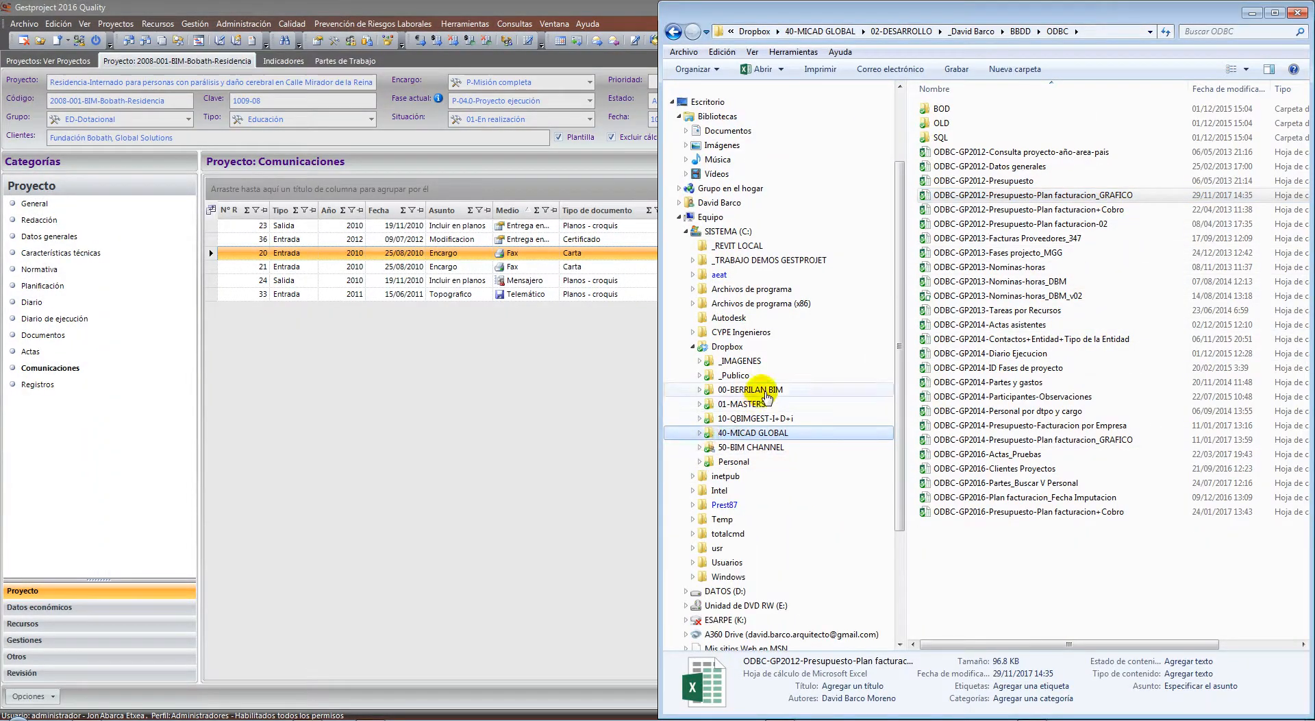
pyautogui.click(713, 389)
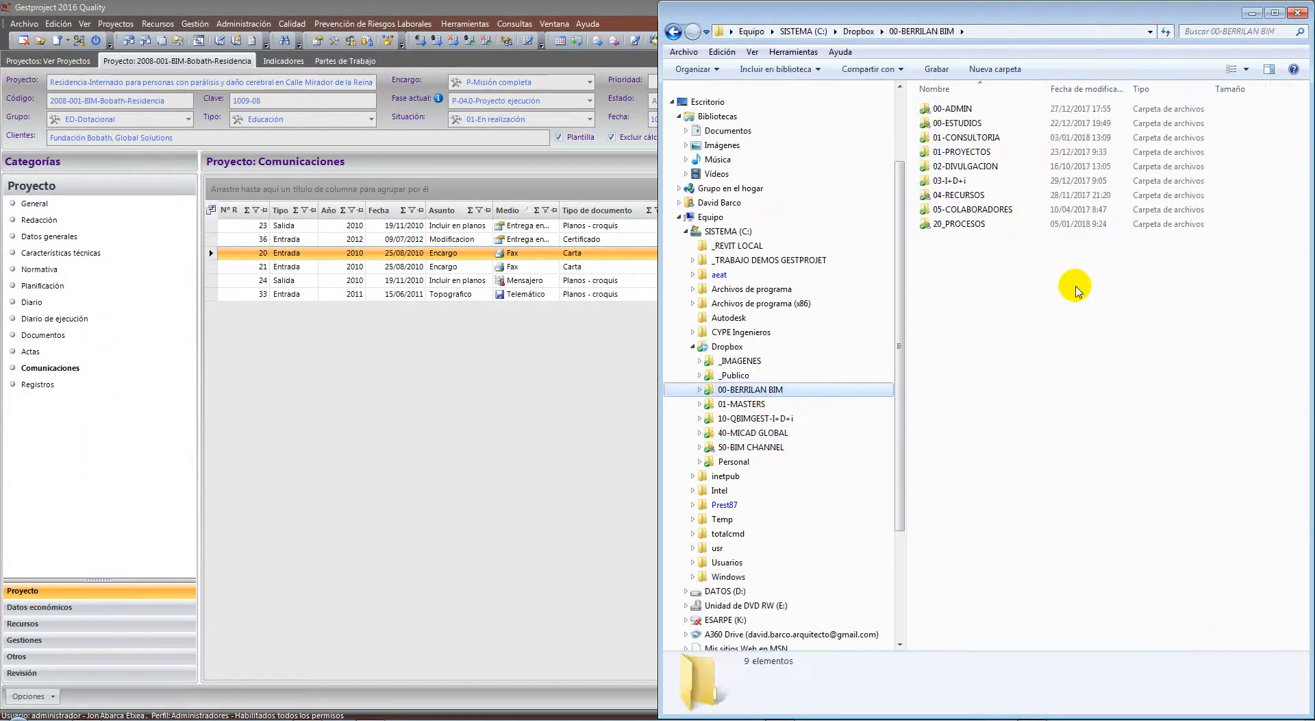
pyautogui.doubleClick(960, 151)
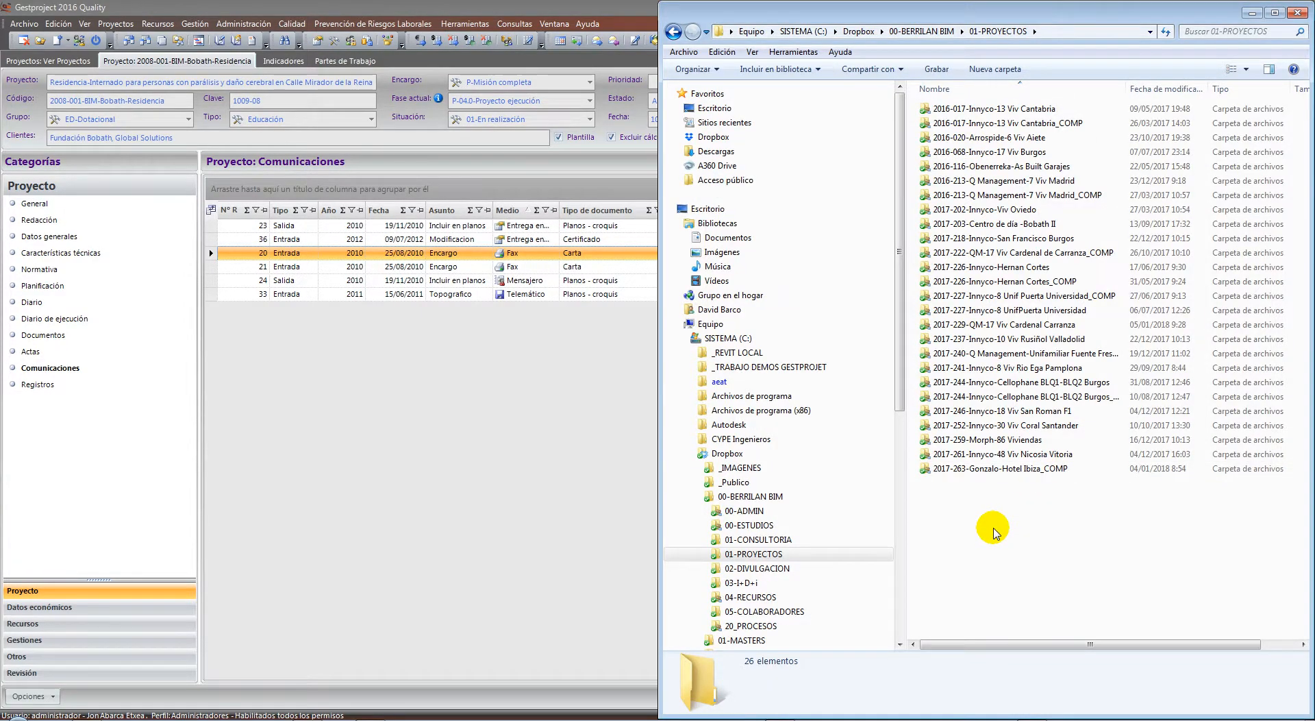
pyautogui.doubleClick(997, 472)
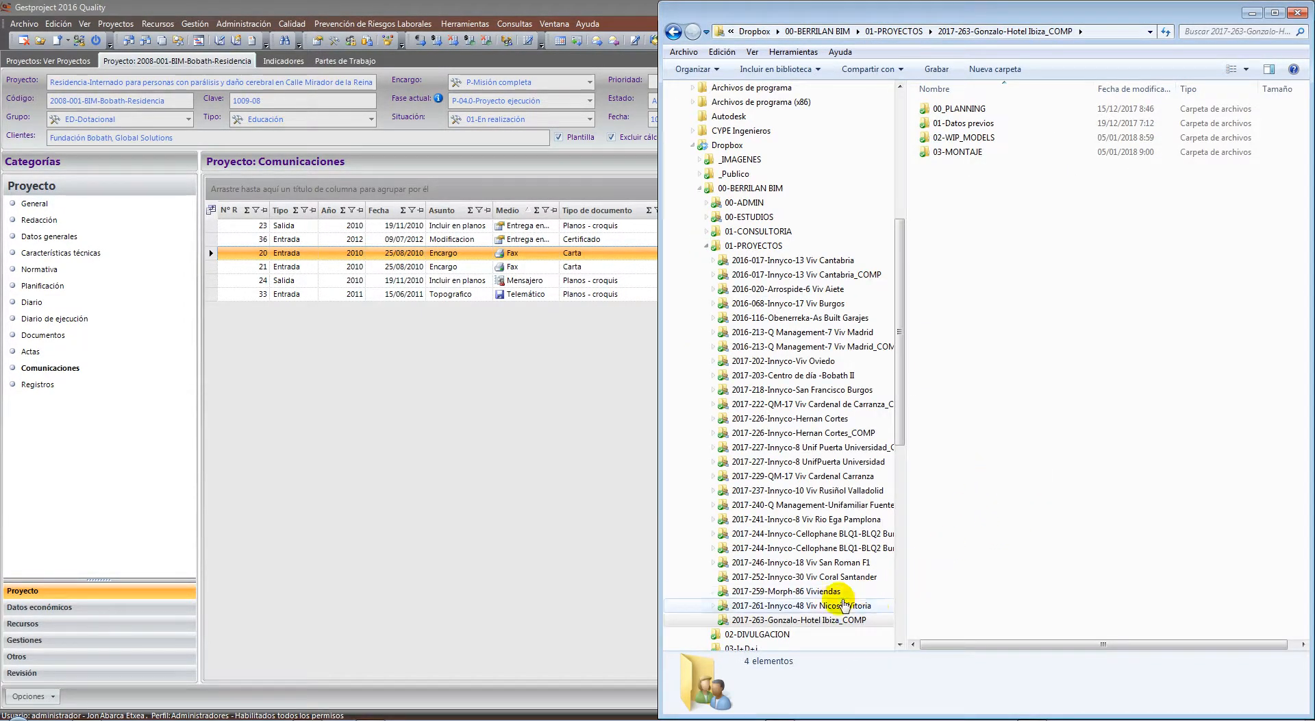
# Browse the 2017-258-Moneo Brock 00_Comunicaciones folders, 01_Envios and 02_Recibidos
pyautogui.click(845, 604)
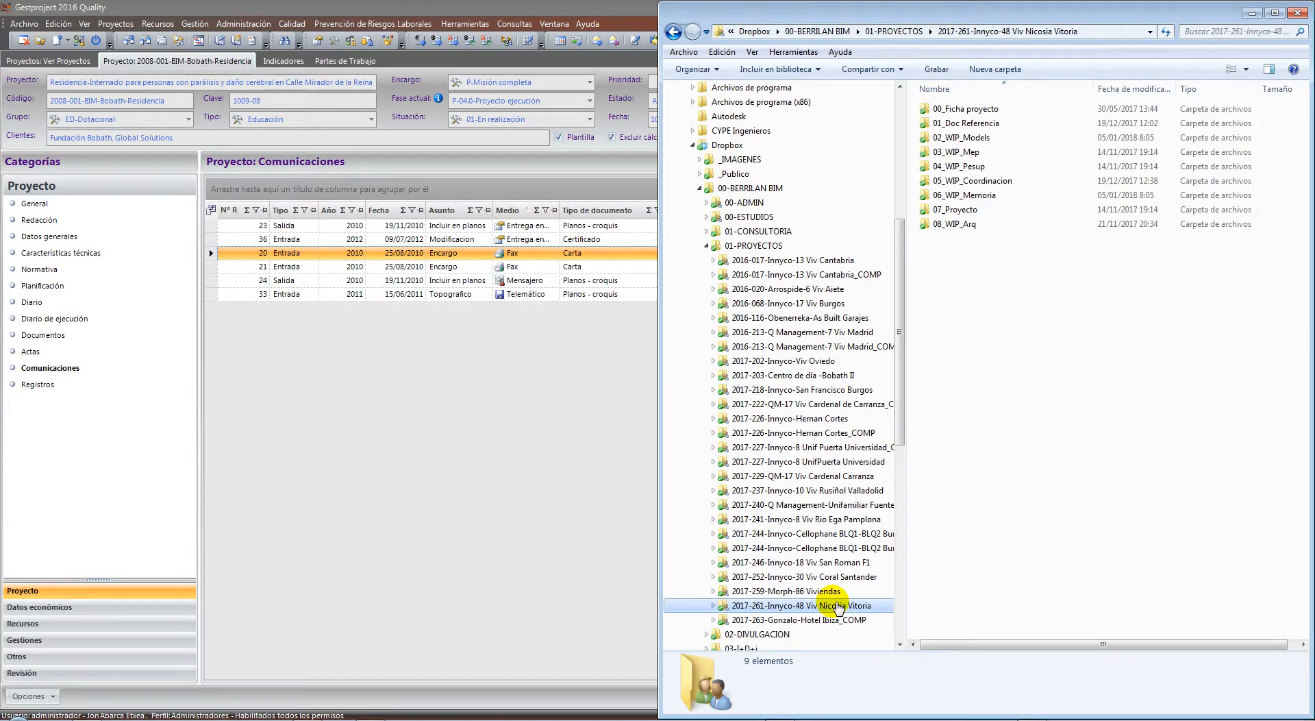
pyautogui.click(757, 231)
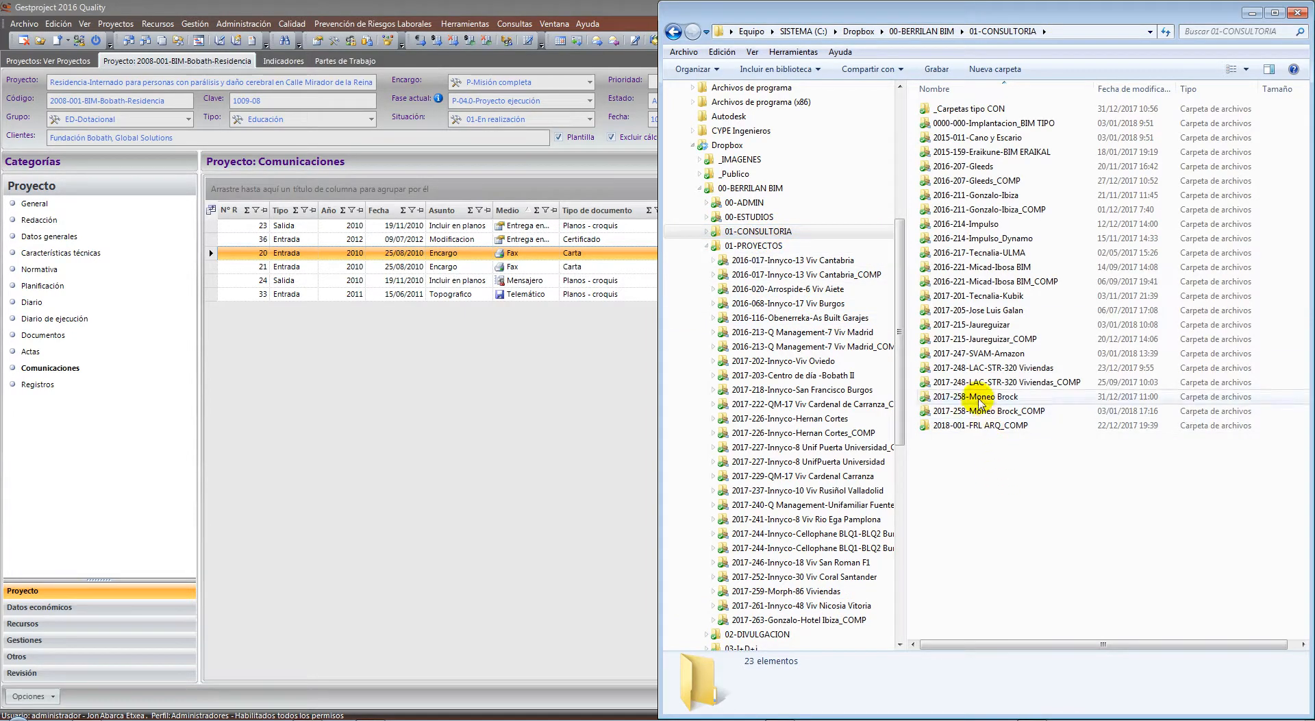
pyautogui.doubleClick(981, 398)
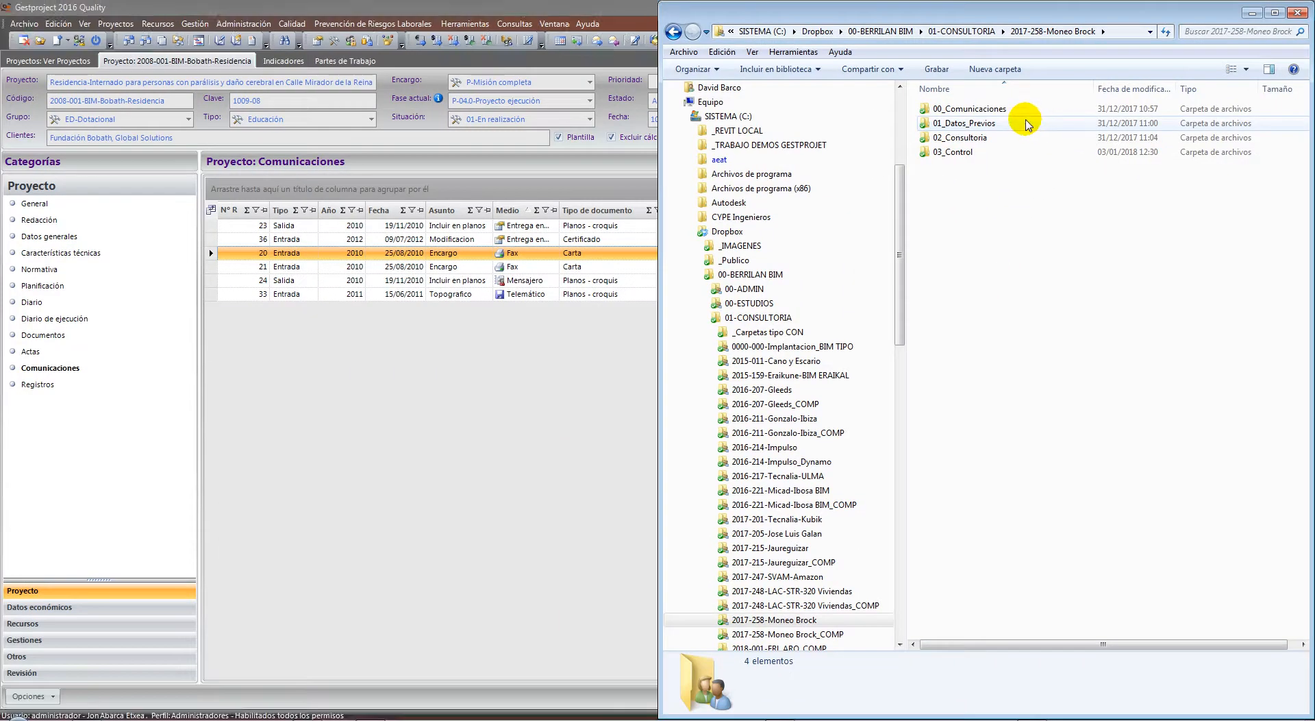
pyautogui.doubleClick(1013, 106)
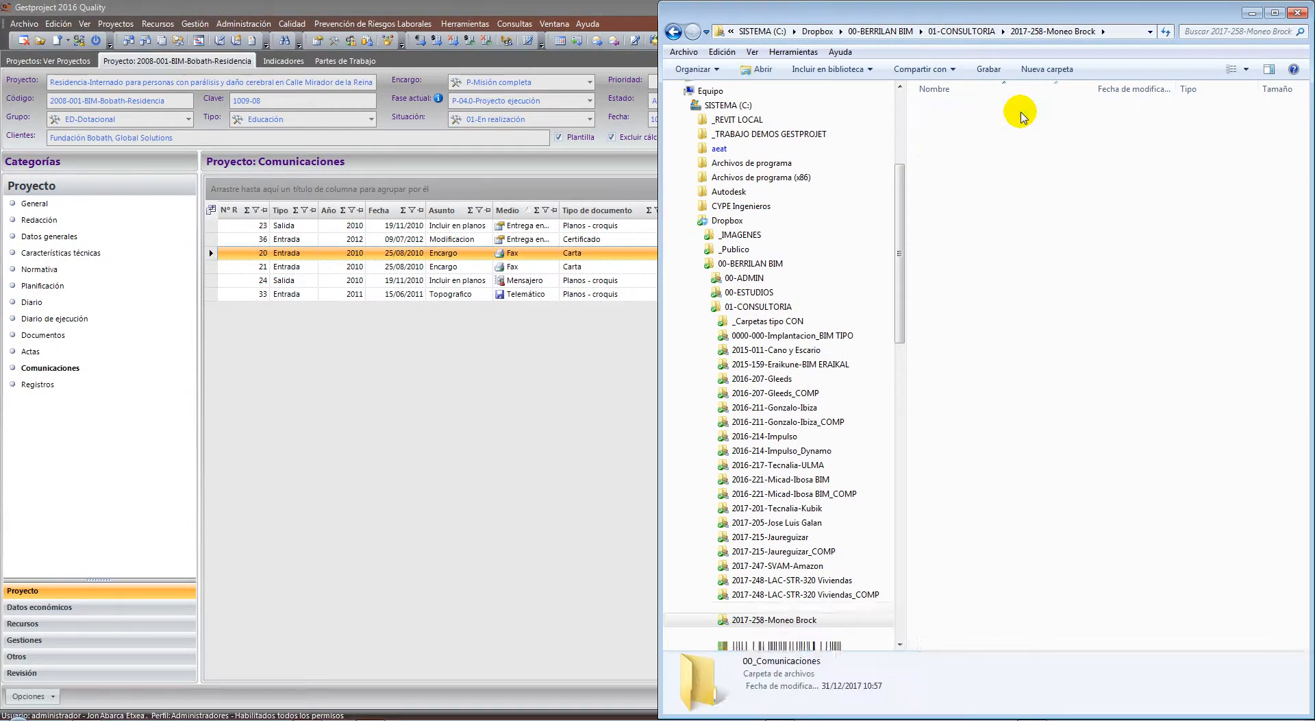
pyautogui.doubleClick(979, 104)
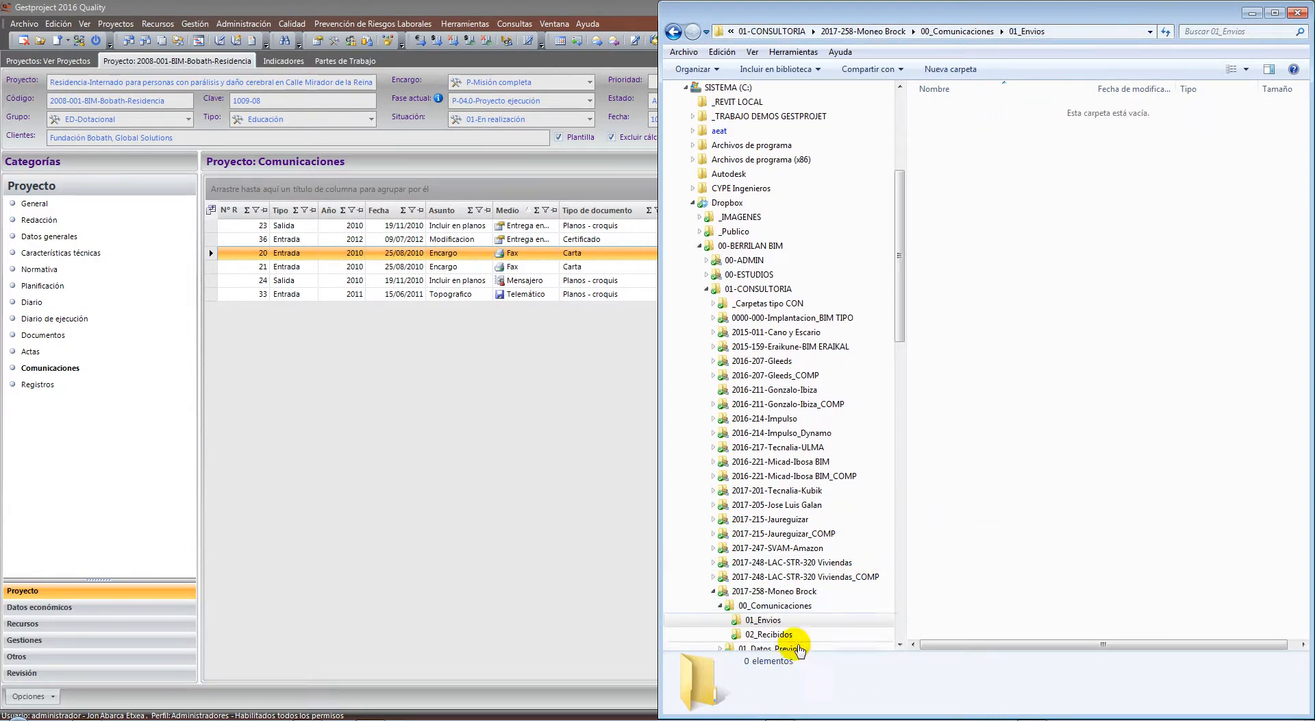
pyautogui.click(777, 634)
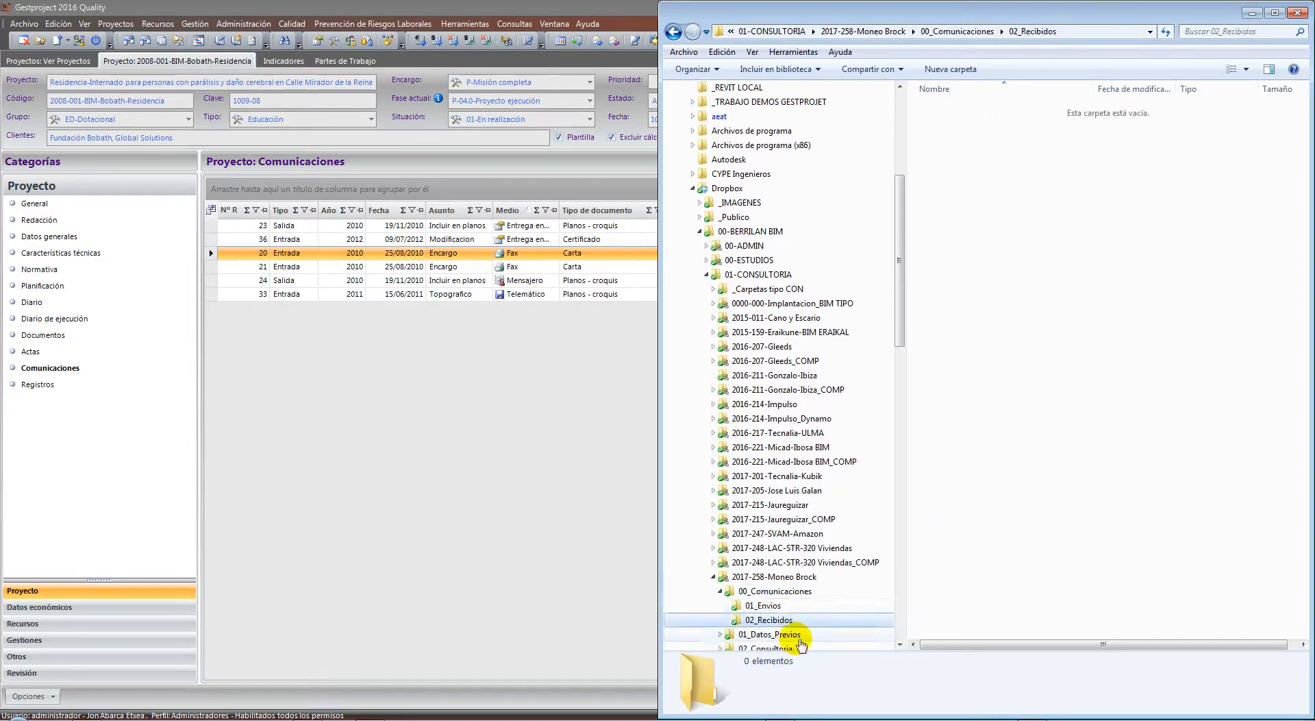
pyautogui.click(712, 576)
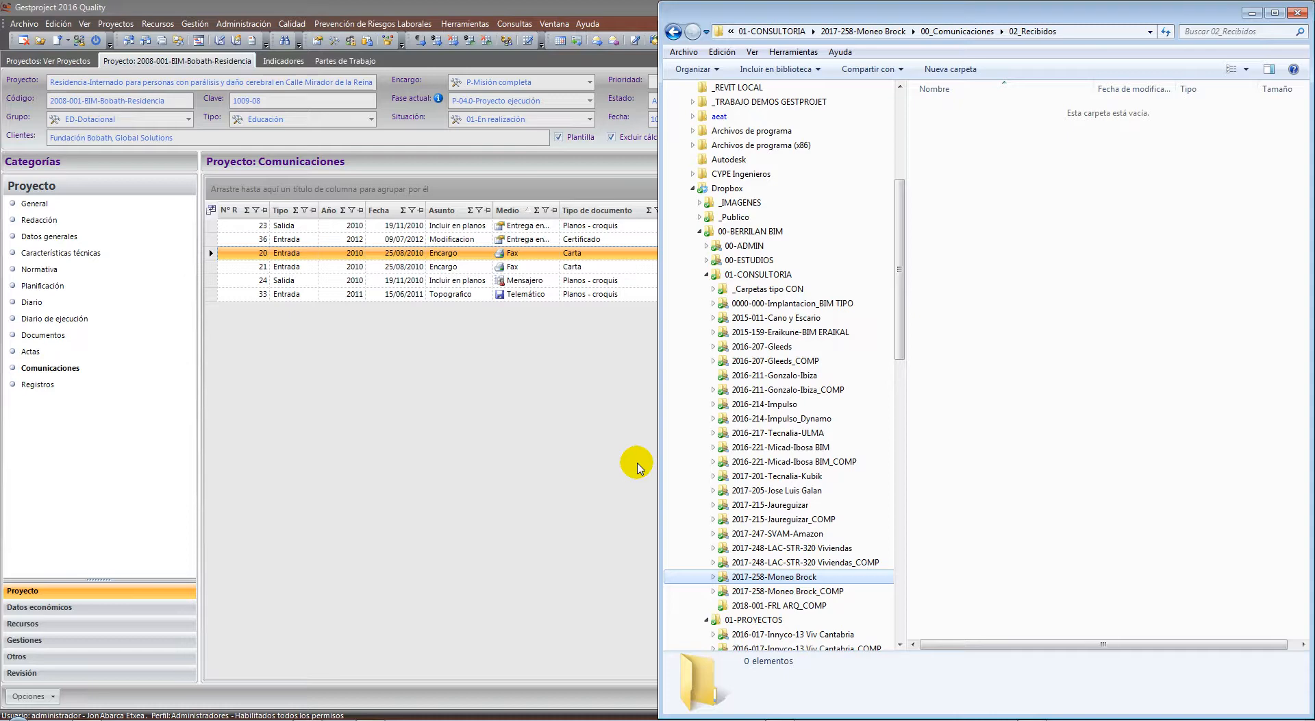
# Start a new communication in Gestproject, try its attachment field, then discard it unsaved
pyautogui.click(552, 425)
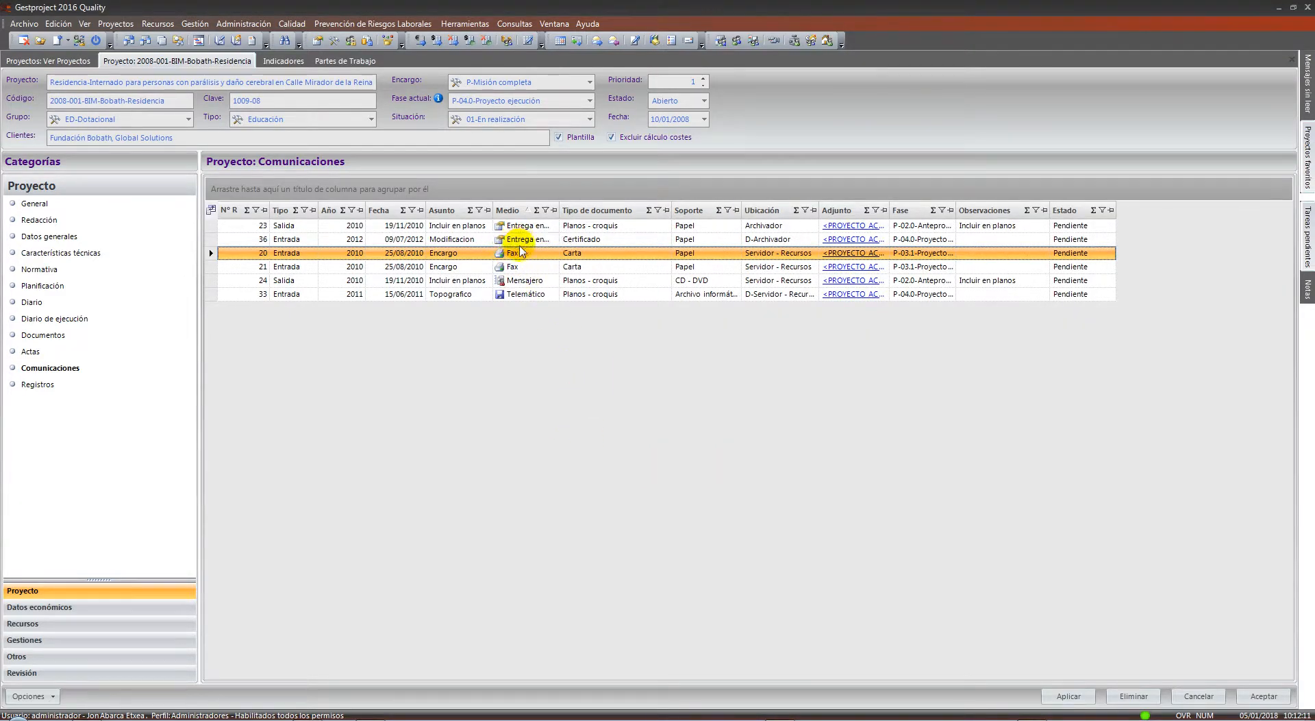
pyautogui.rightClick(508, 322)
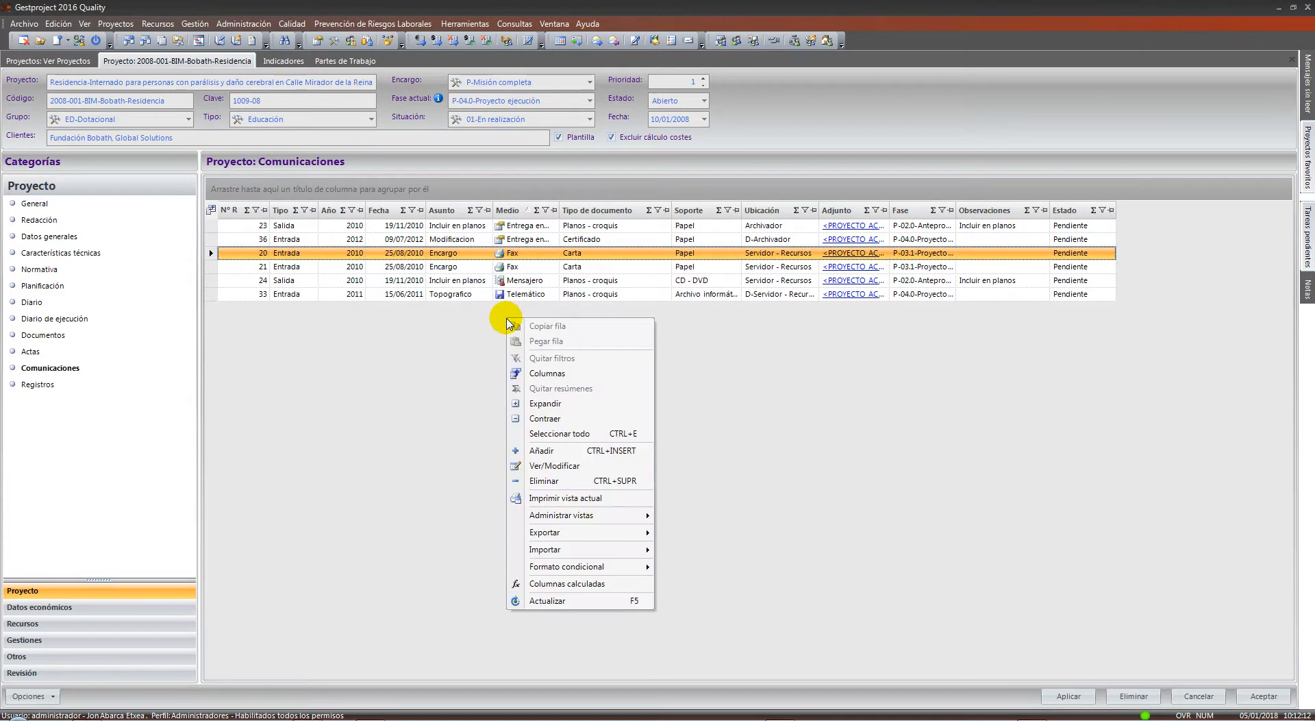
pyautogui.click(541, 450)
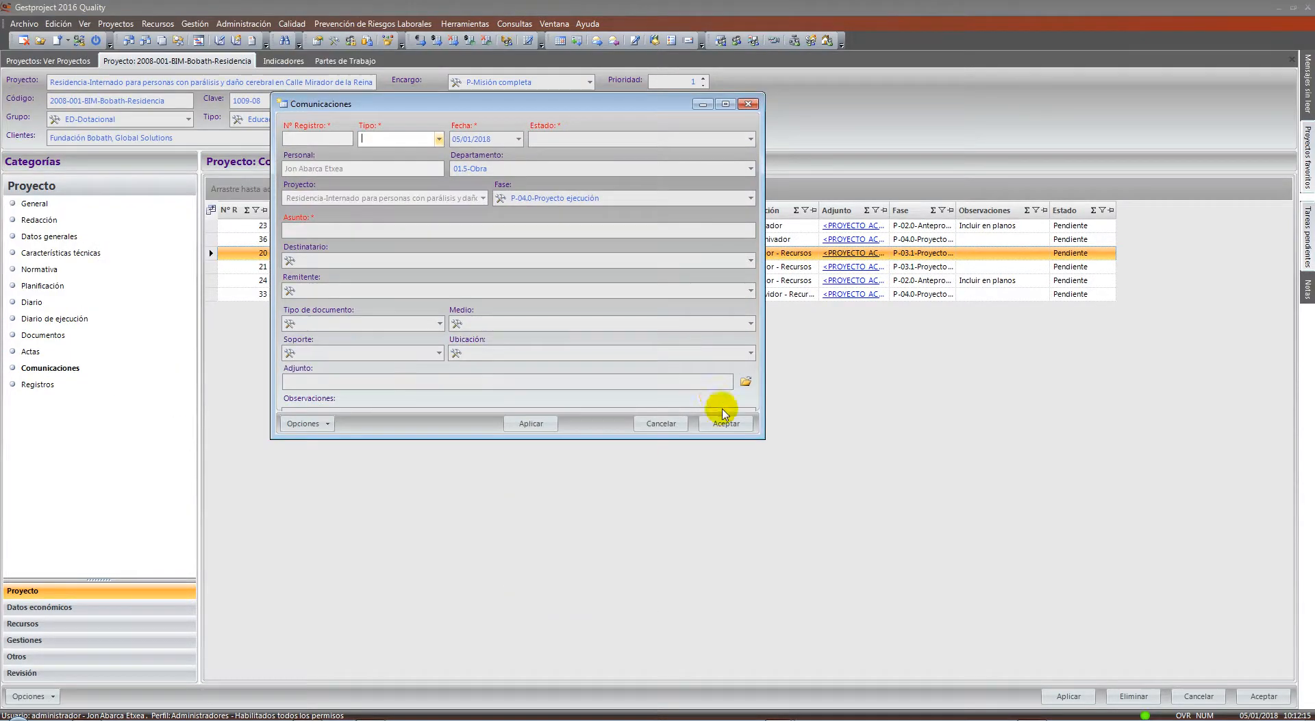
pyautogui.click(417, 384)
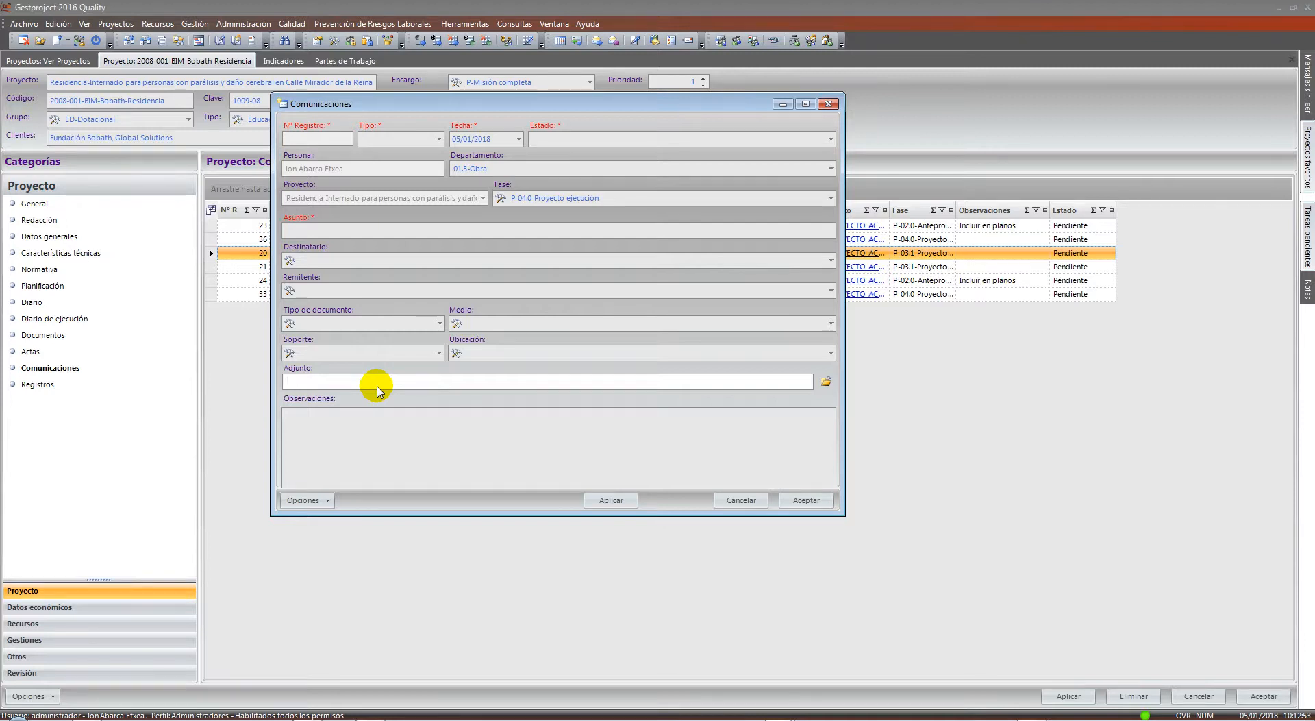
pyautogui.click(378, 388)
pyautogui.click(377, 385)
pyautogui.click(742, 500)
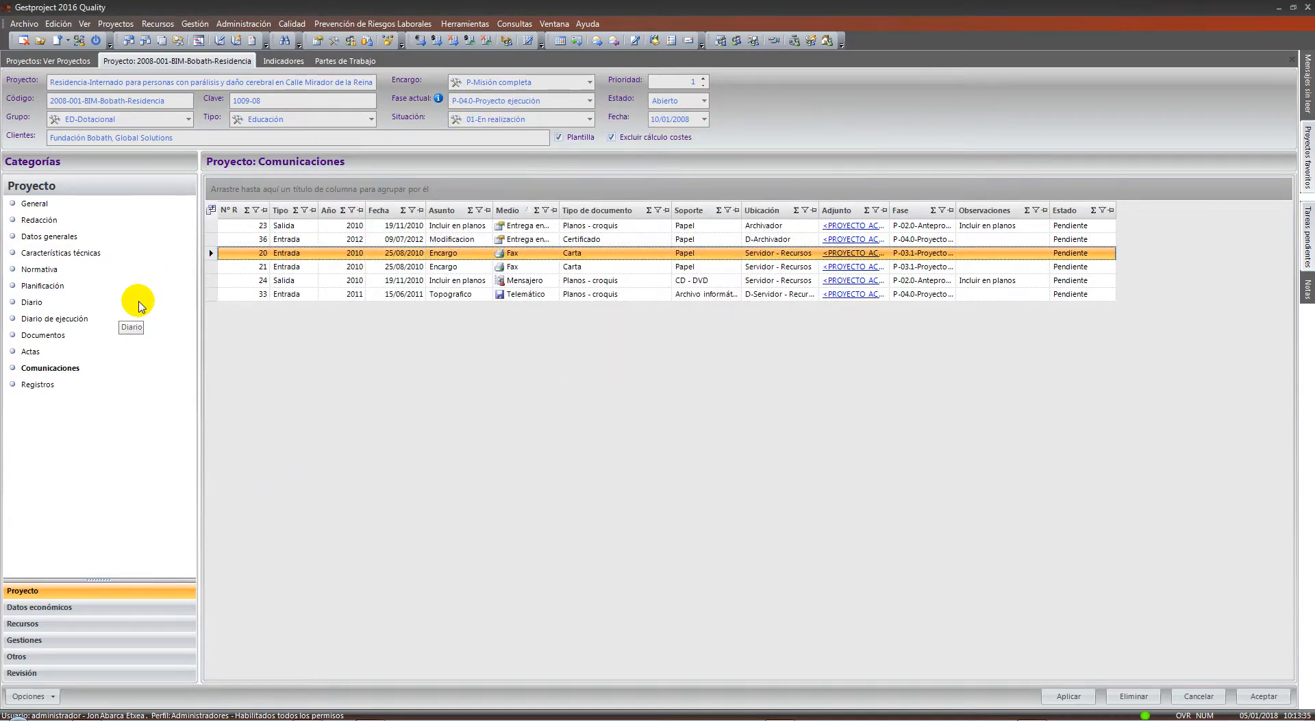
# Check DOC-01 Memoria's revision 00 attachment path in Documentos, then open its PDF
pyautogui.click(71, 335)
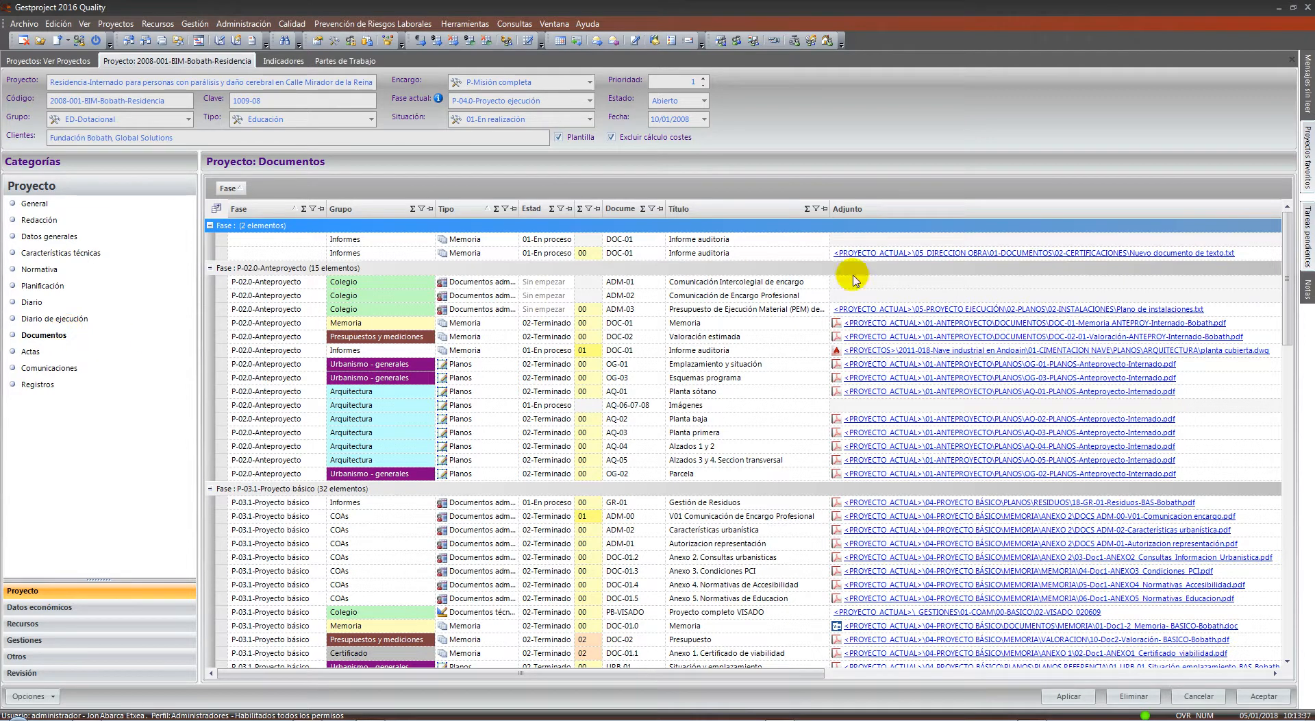
pyautogui.doubleClick(877, 323)
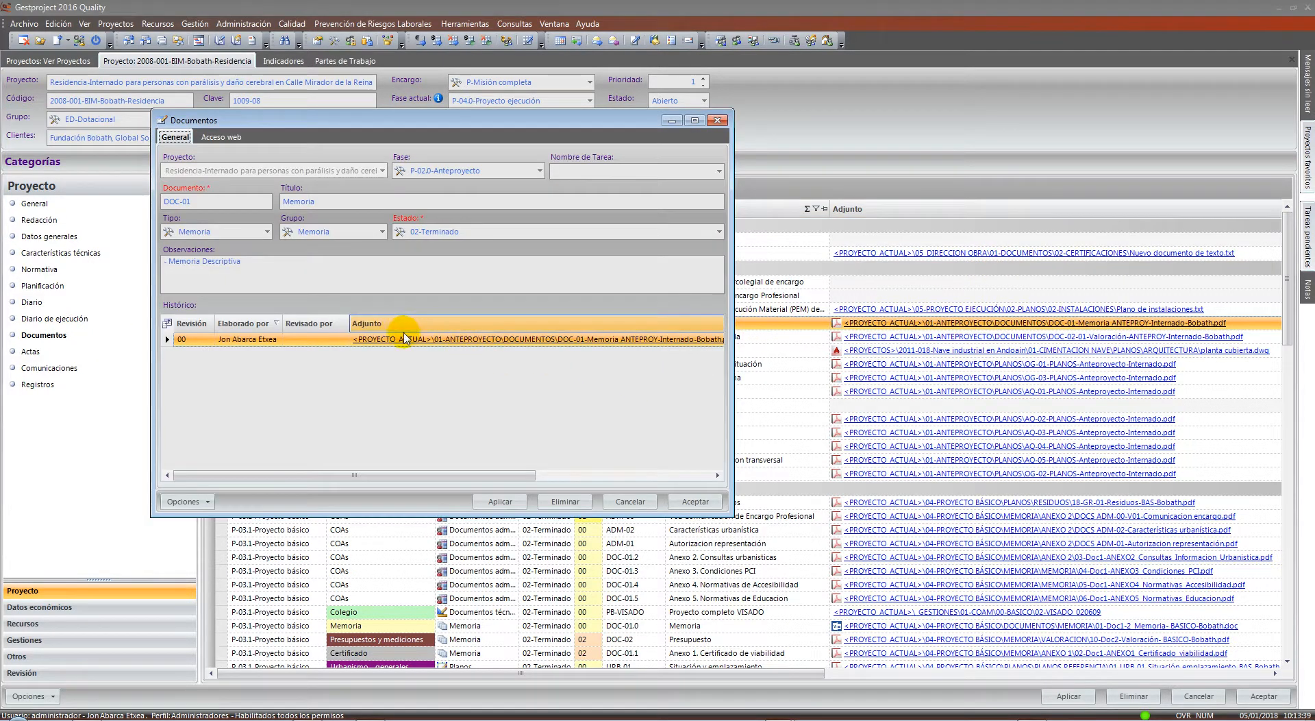
pyautogui.doubleClick(310, 341)
pyautogui.moveTo(683, 276); pyautogui.dragTo(336, 275)
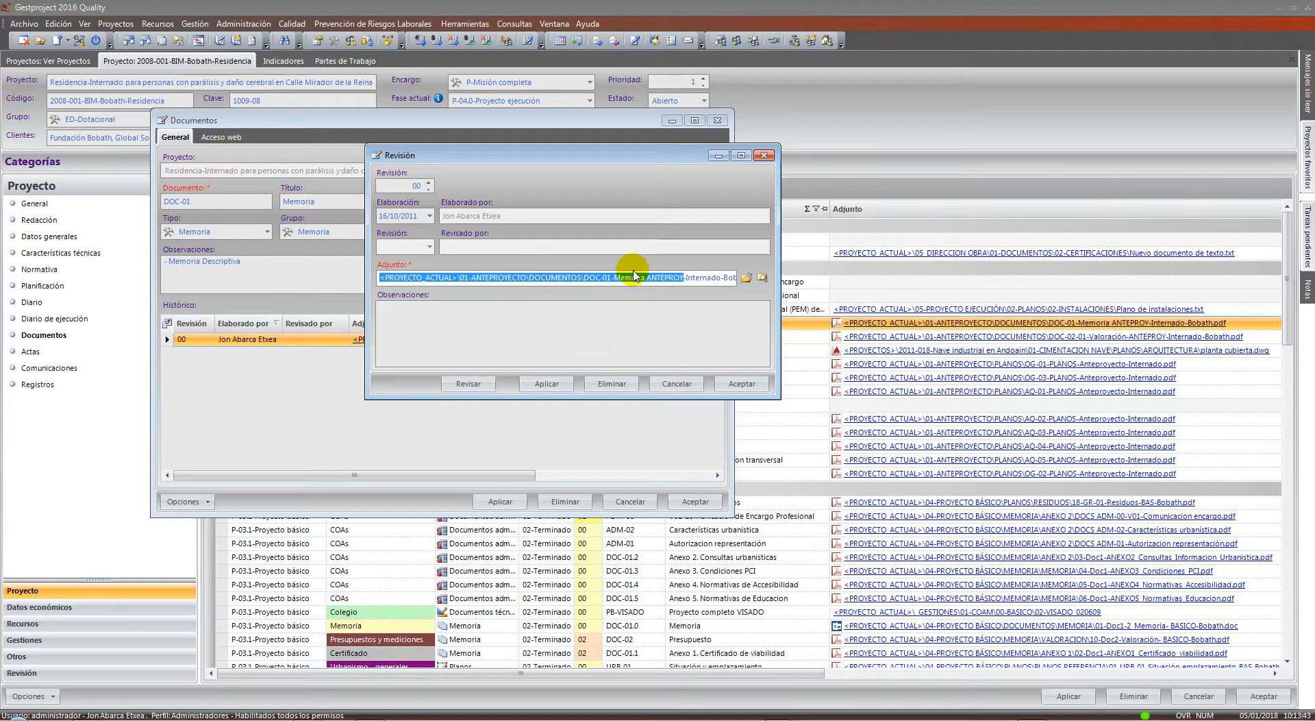
pyautogui.click(677, 383)
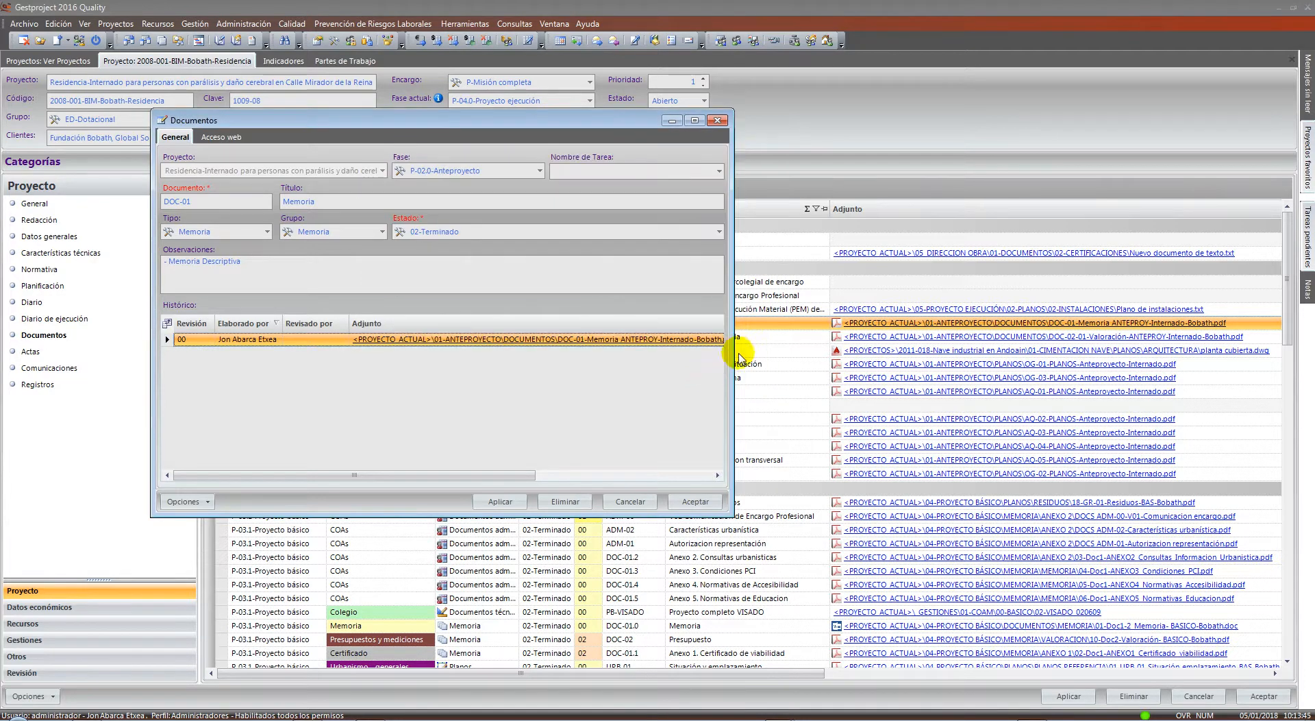
pyautogui.click(696, 504)
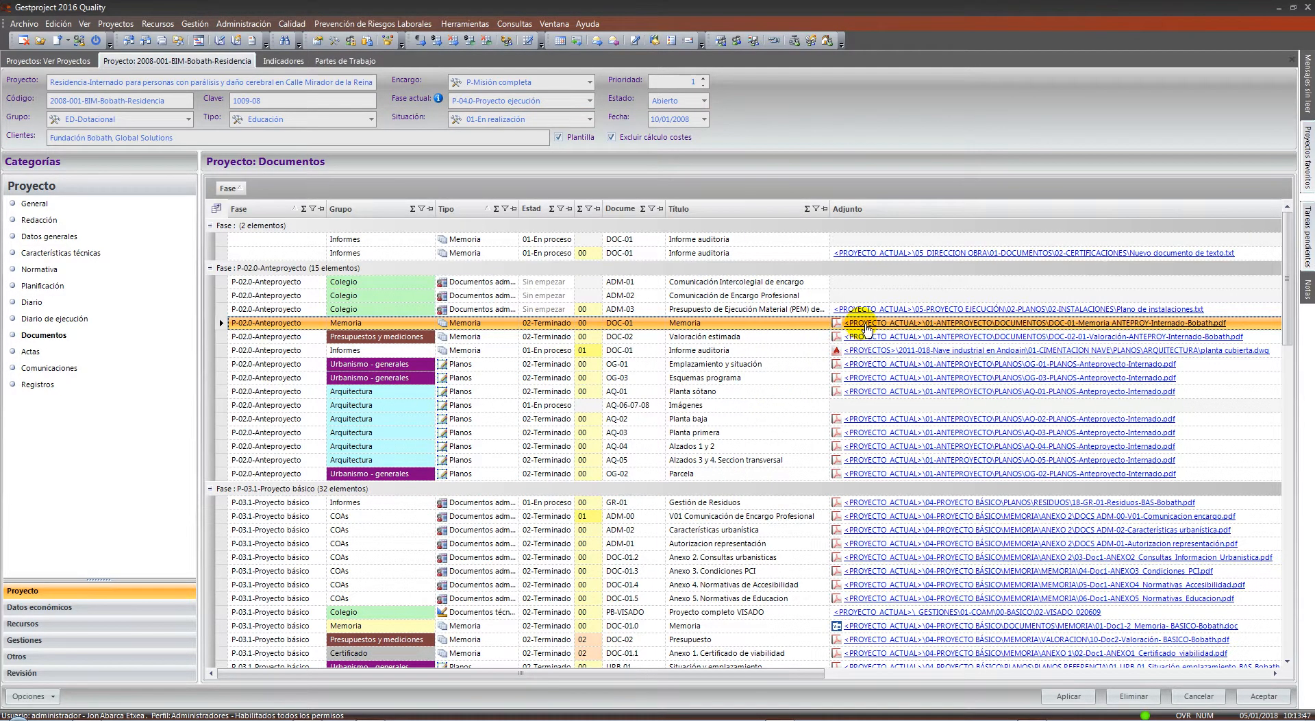
pyautogui.keyDown('ctrl'); pyautogui.click(867, 328); pyautogui.keyUp('ctrl')
# Scroll through the first pages of the DOC-01 Memoria PDF, then close Acrobat
pyautogui.scroll(-5, 712, 353)
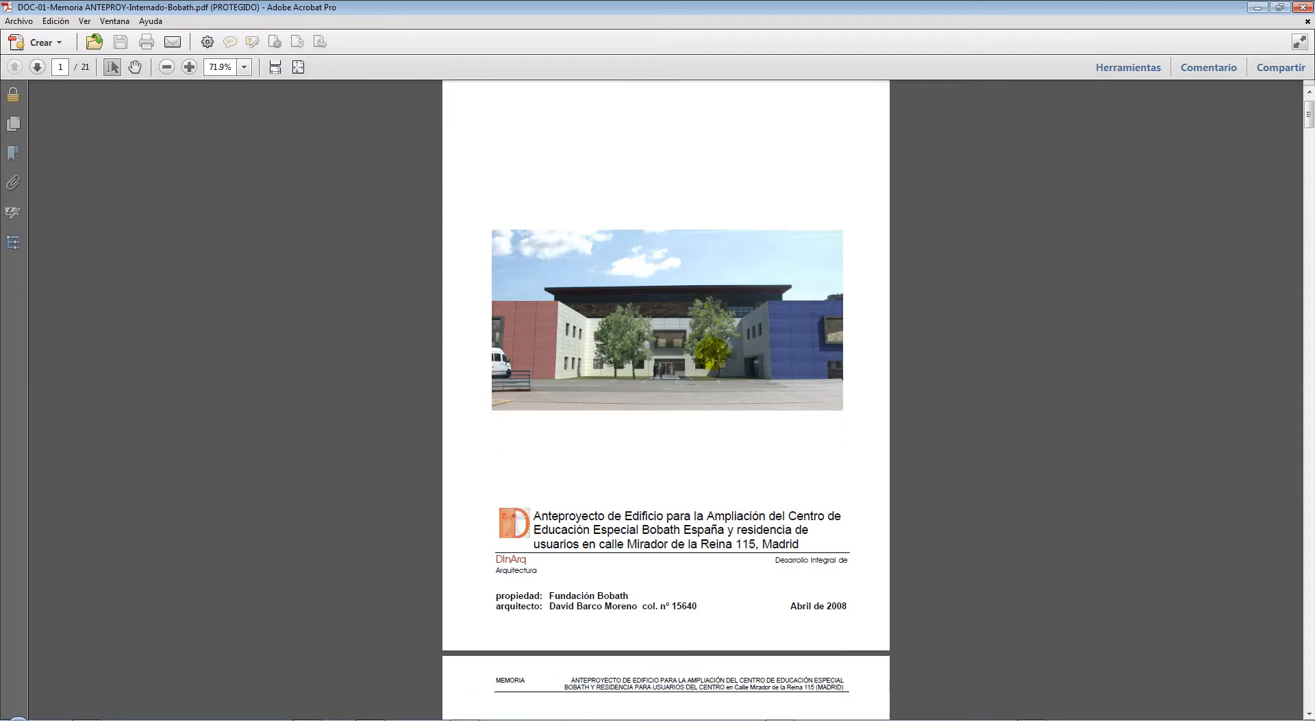
pyautogui.scroll(-15, 709, 349)
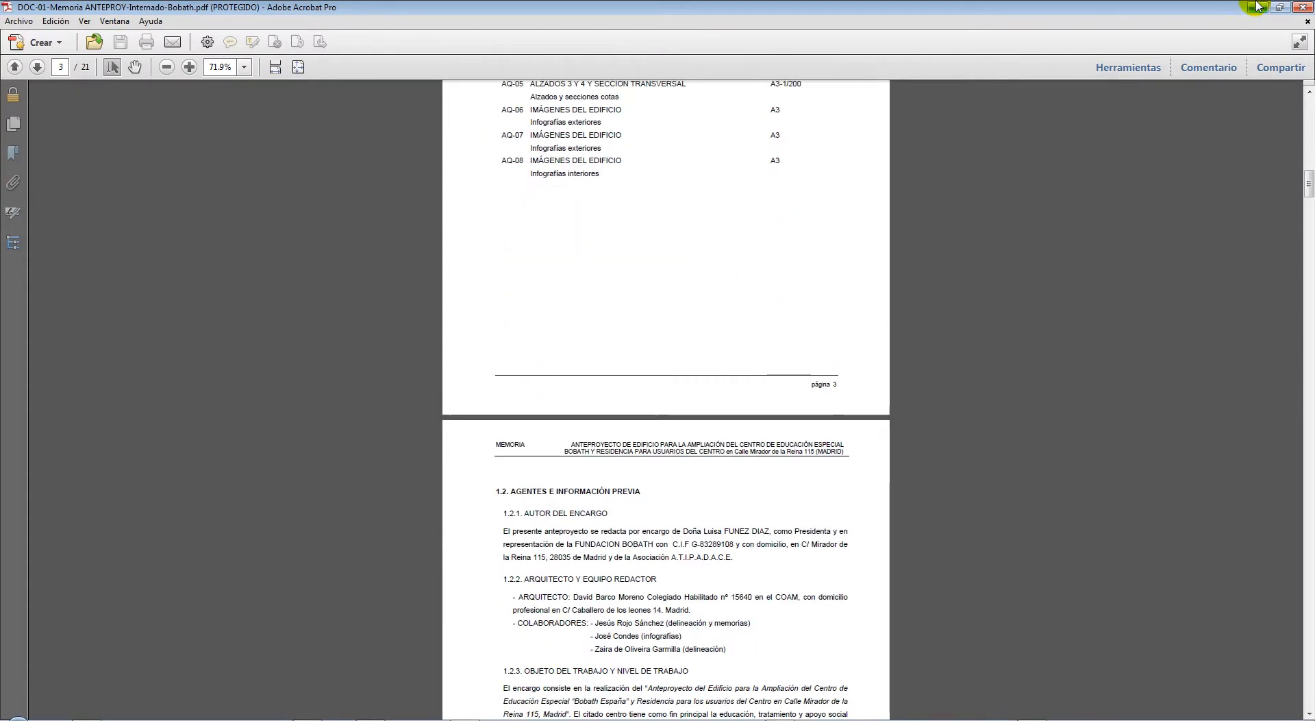
pyautogui.click(1304, 10)
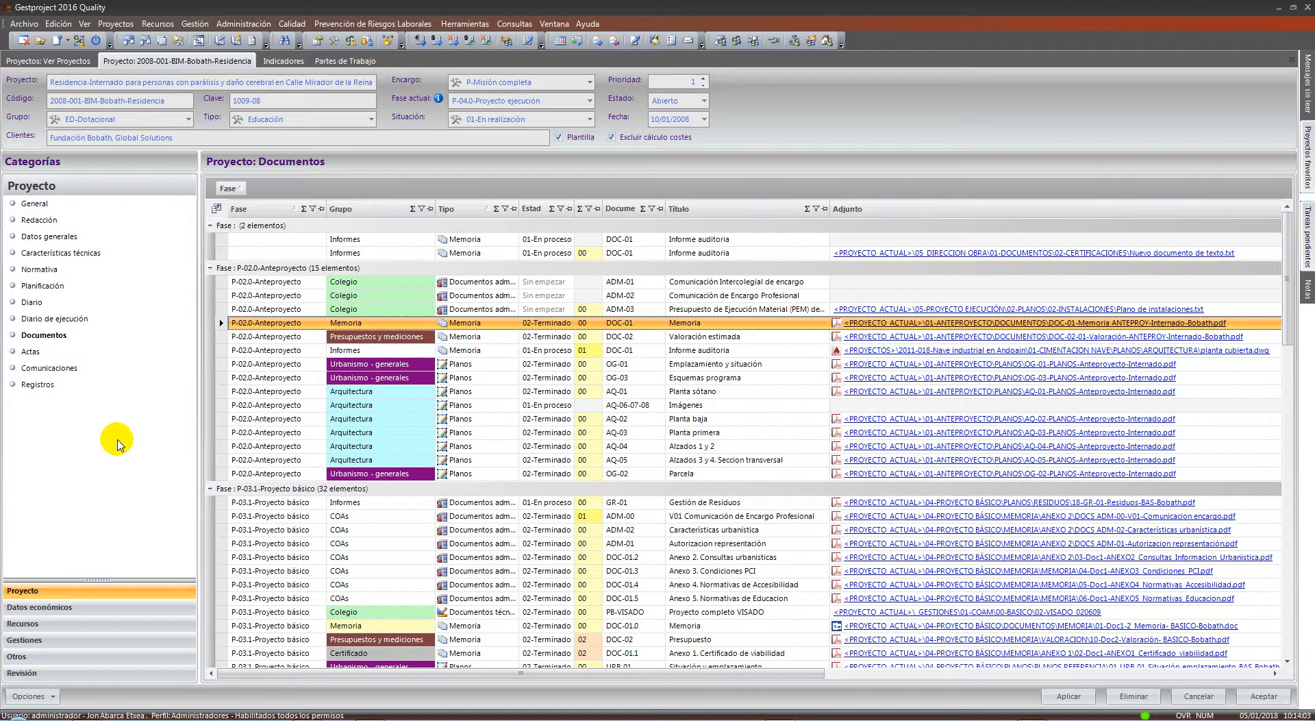
# Open the project's Participantes list from the resources menu
pyautogui.click(153, 28)
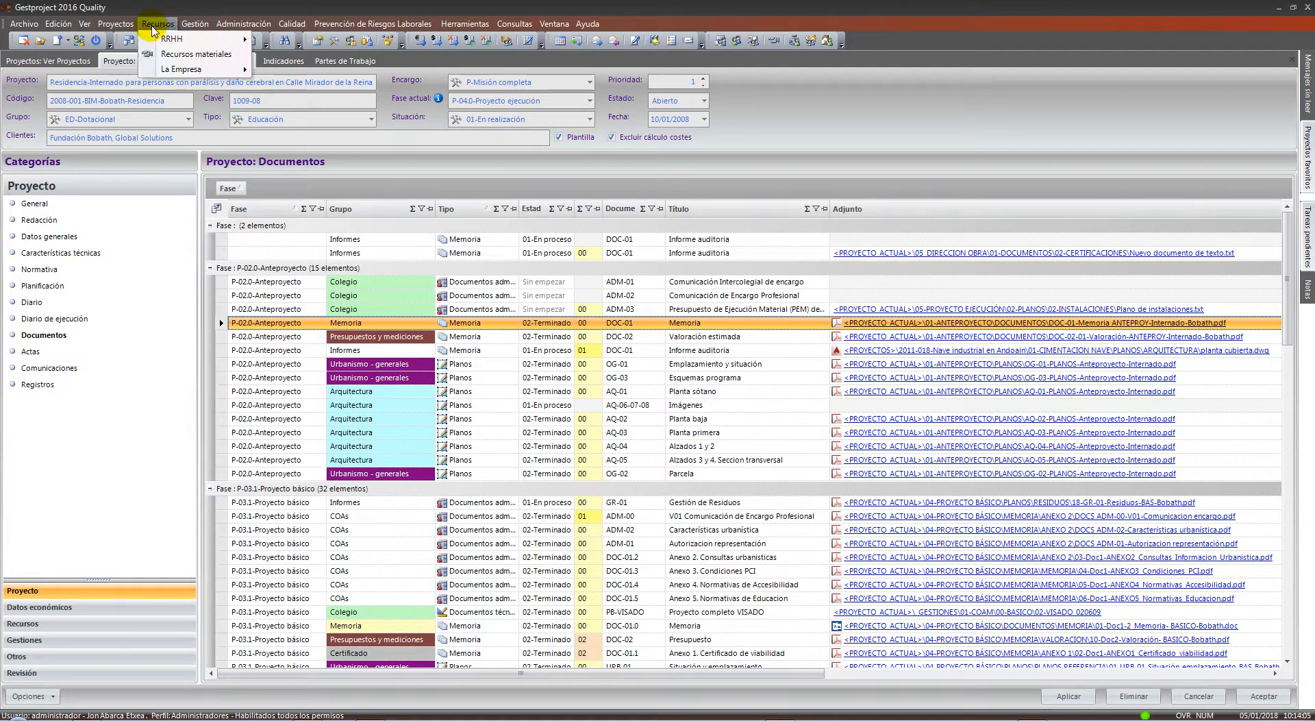
pyautogui.moveTo(139, 29)
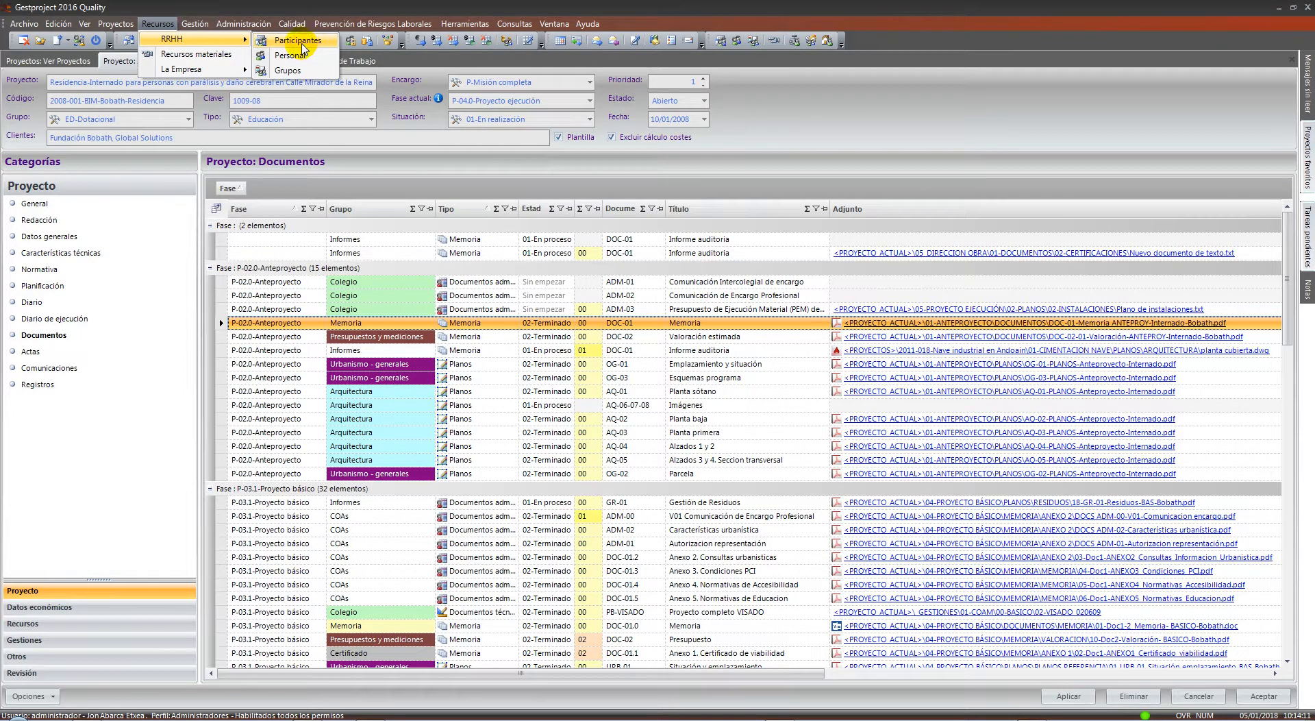
pyautogui.click(301, 54)
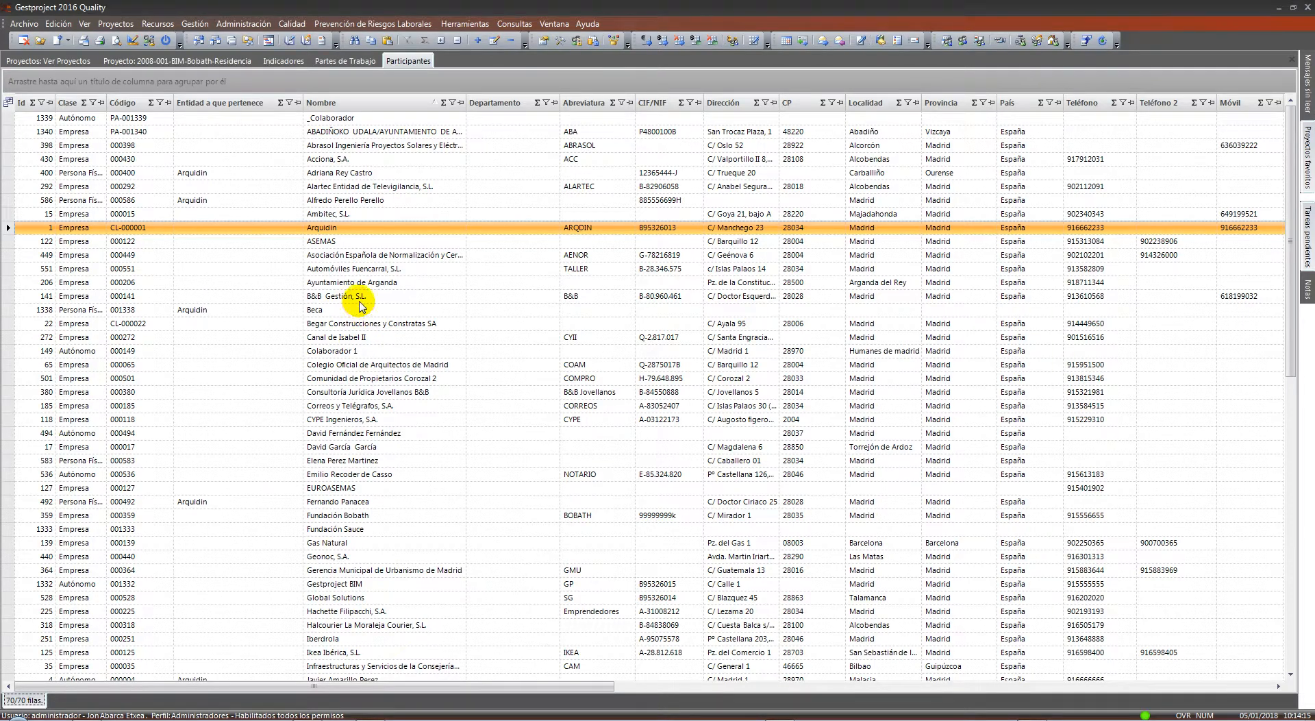
# Select participants B&B Gestión to Gestproject BIM and set 'Tras exportar' to 'Enviar por correo'
pyautogui.moveTo(346, 296); pyautogui.dragTo(346, 583)
pyautogui.rightClick(368, 349)
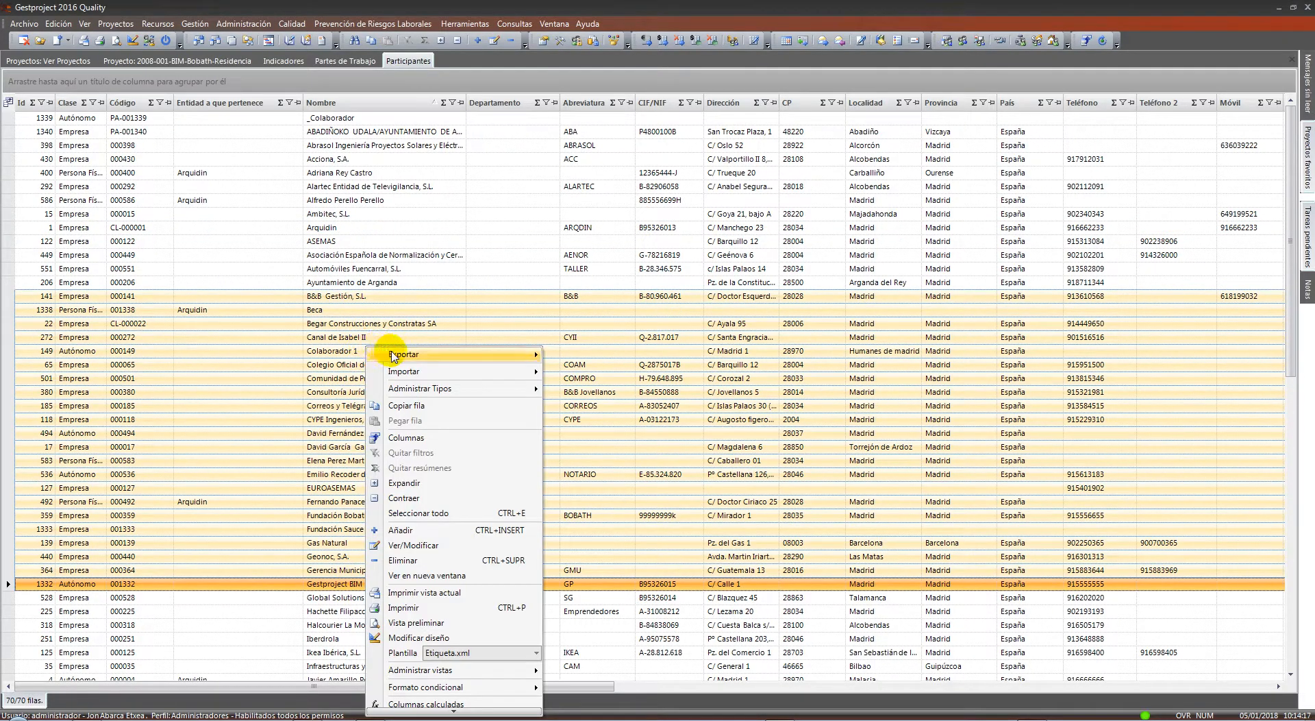
pyautogui.moveTo(394, 356)
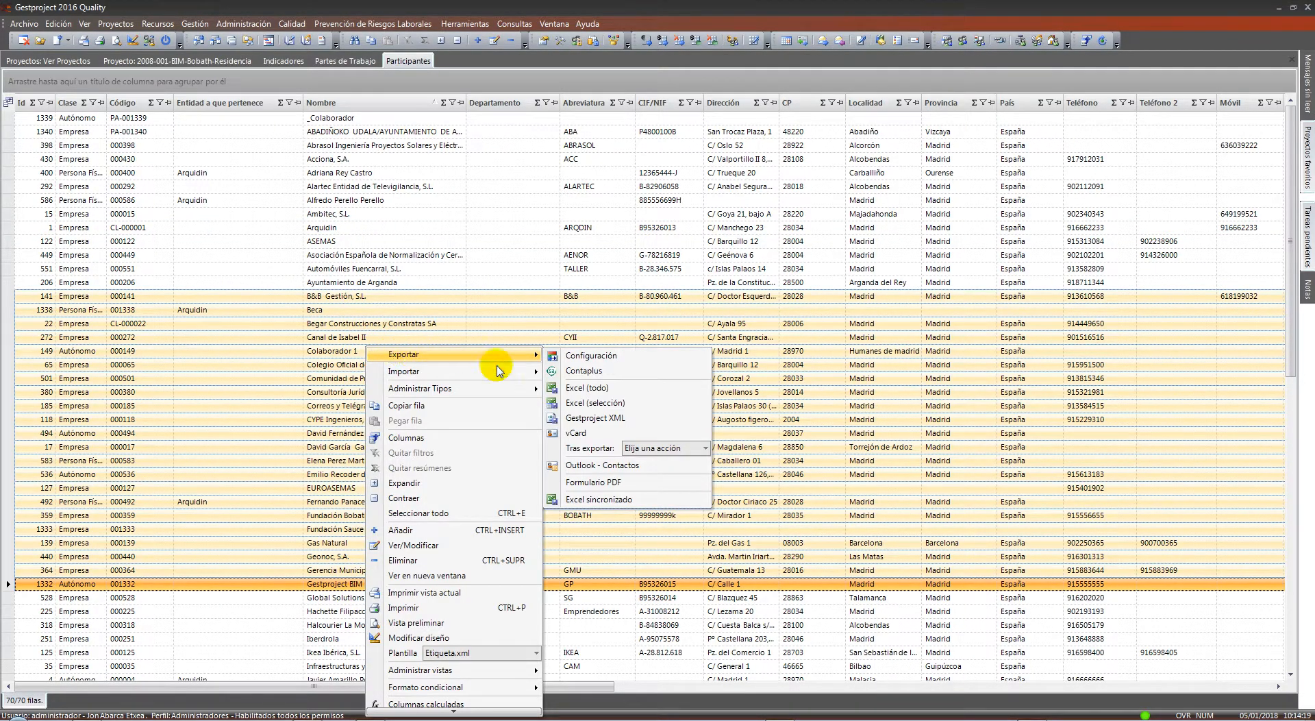
pyautogui.click(625, 449)
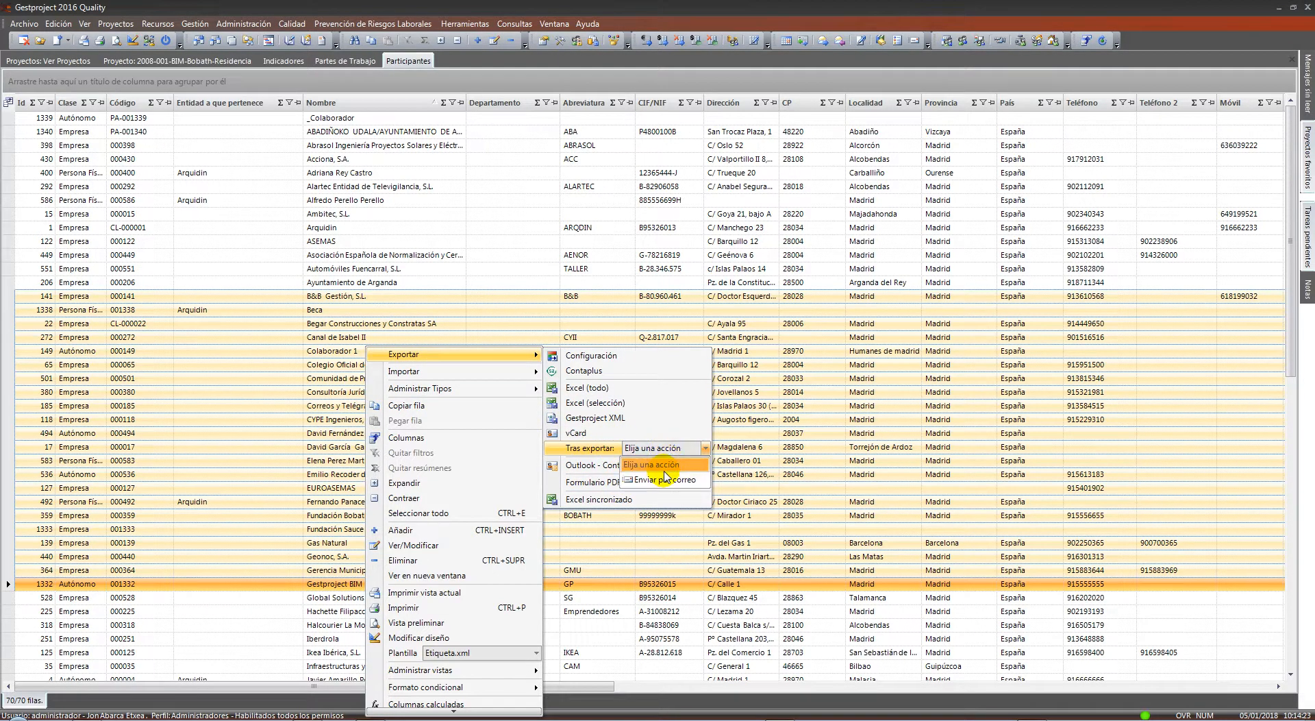
pyautogui.click(662, 480)
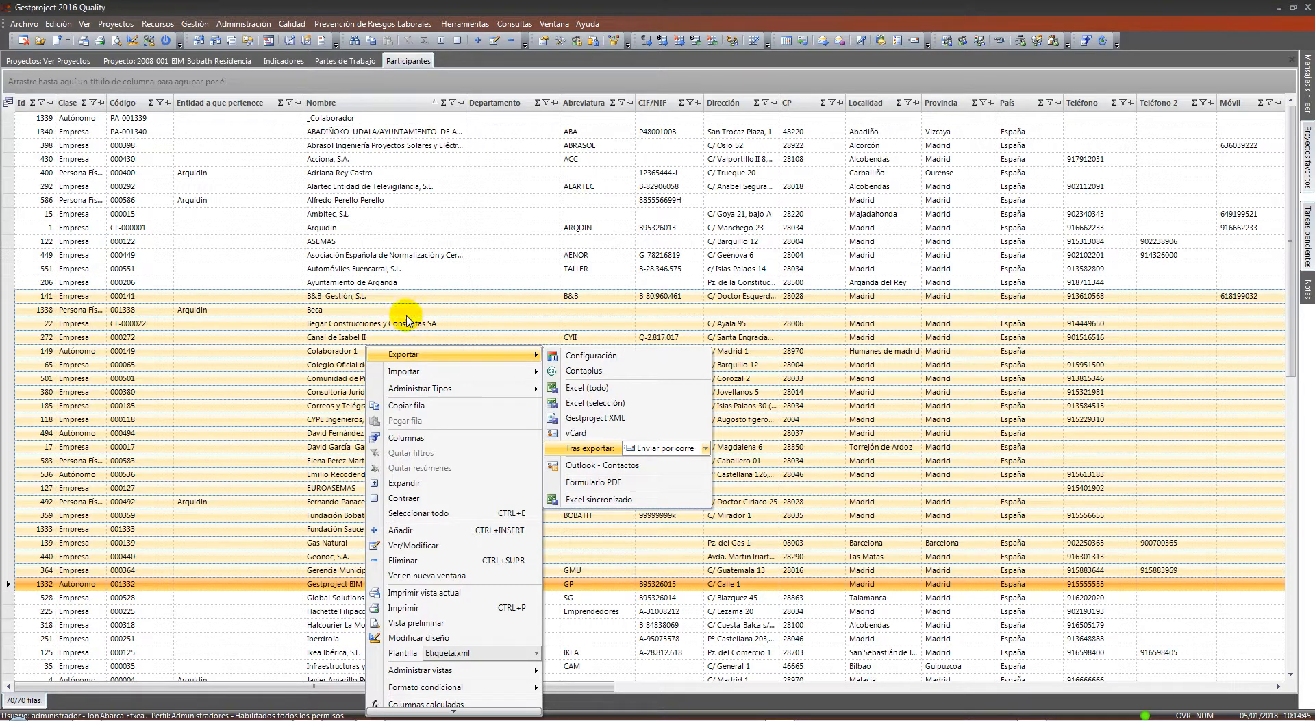
pyautogui.click(409, 63)
pyautogui.rightClick(409, 66)
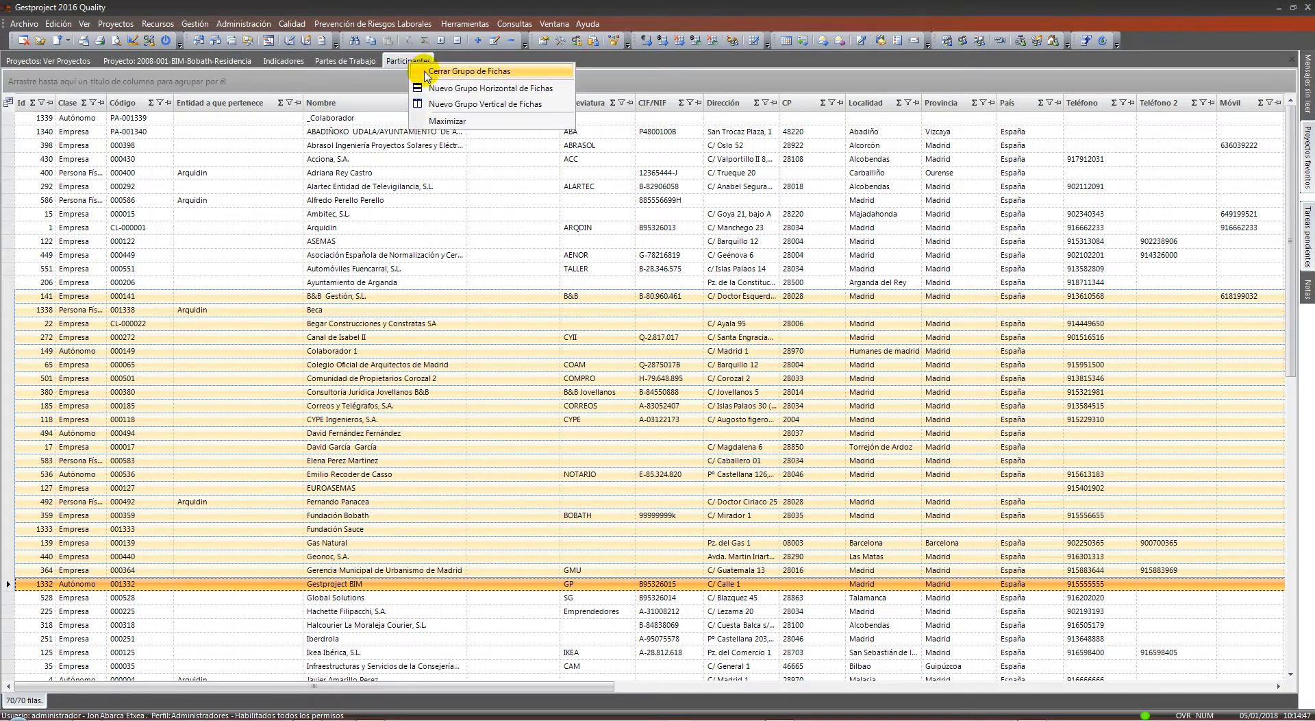
# Open Gestión > Comunicaciones and bring up communication 1235-152's record
pyautogui.click(193, 24)
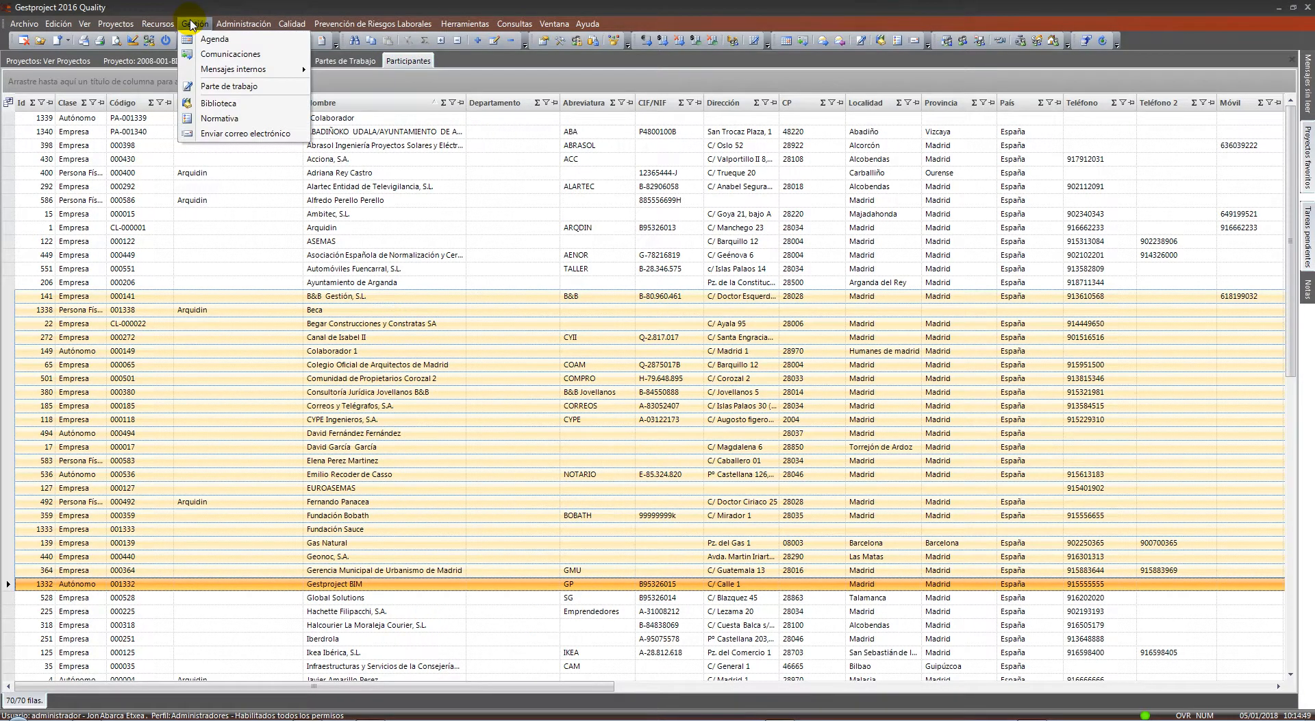
pyautogui.click(221, 55)
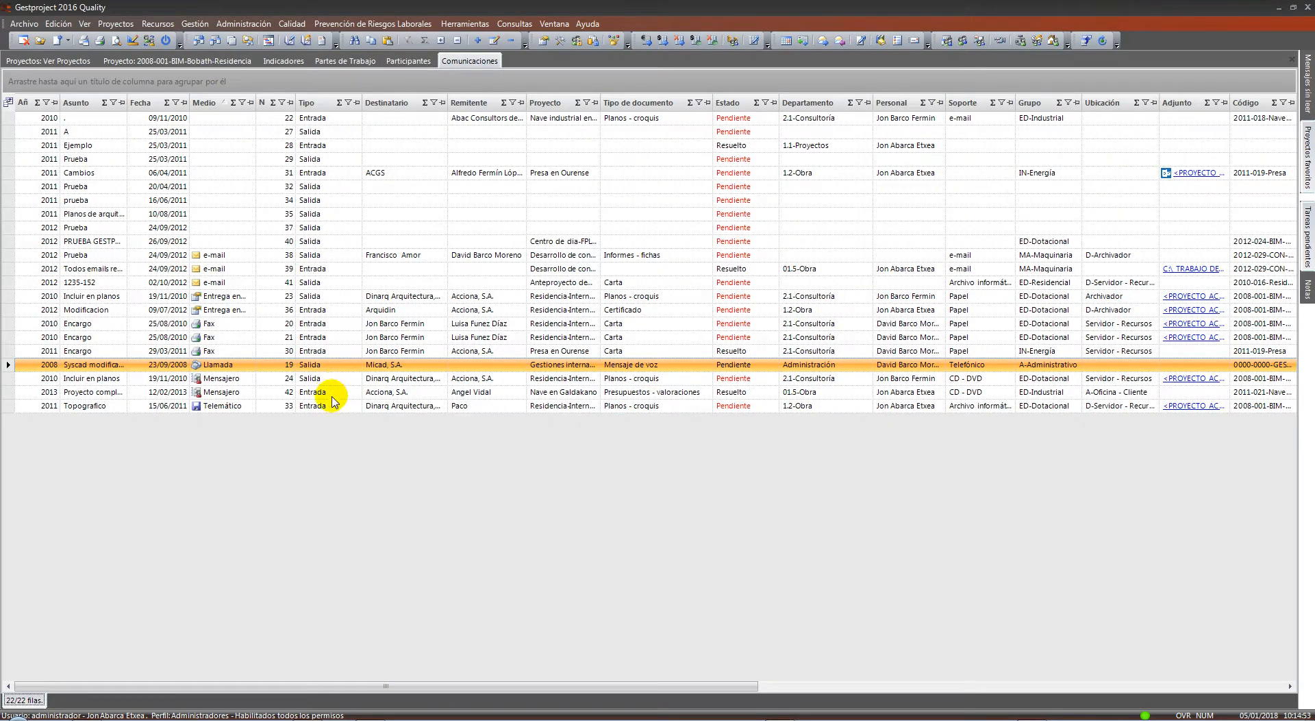
pyautogui.click(240, 282)
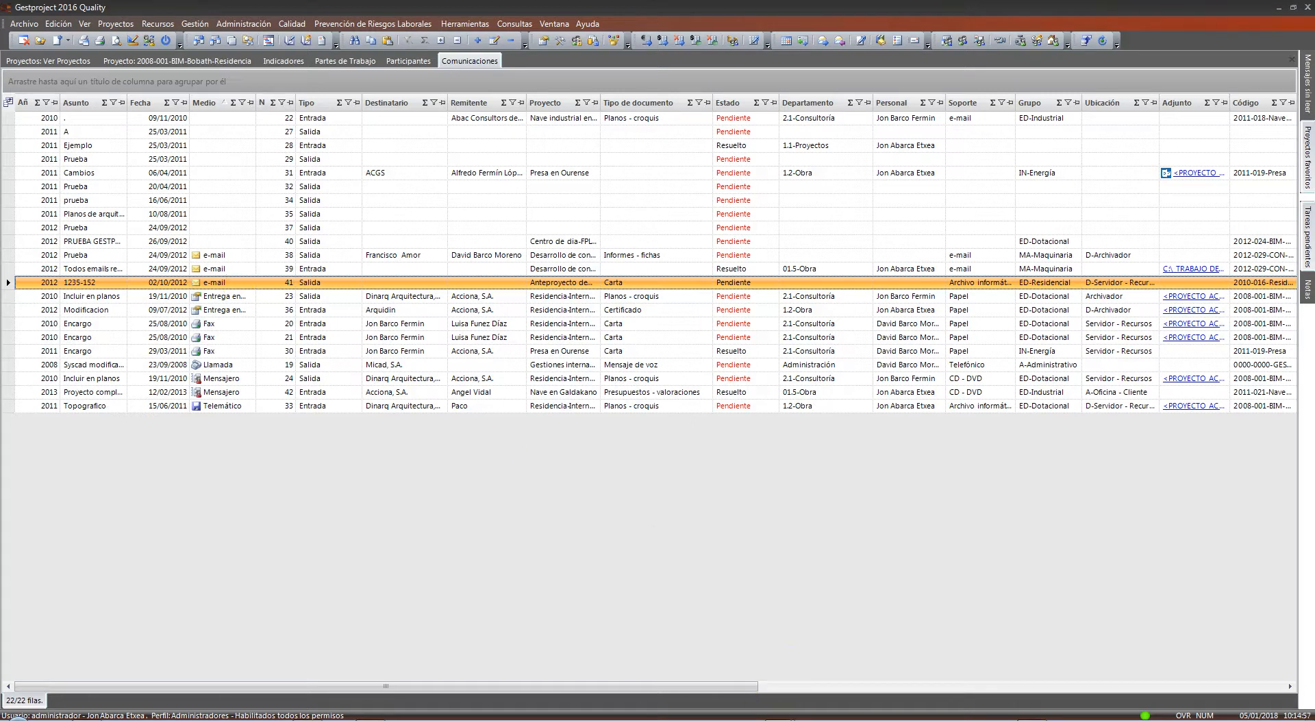
pyautogui.click(780, 720)
pyautogui.click(760, 702)
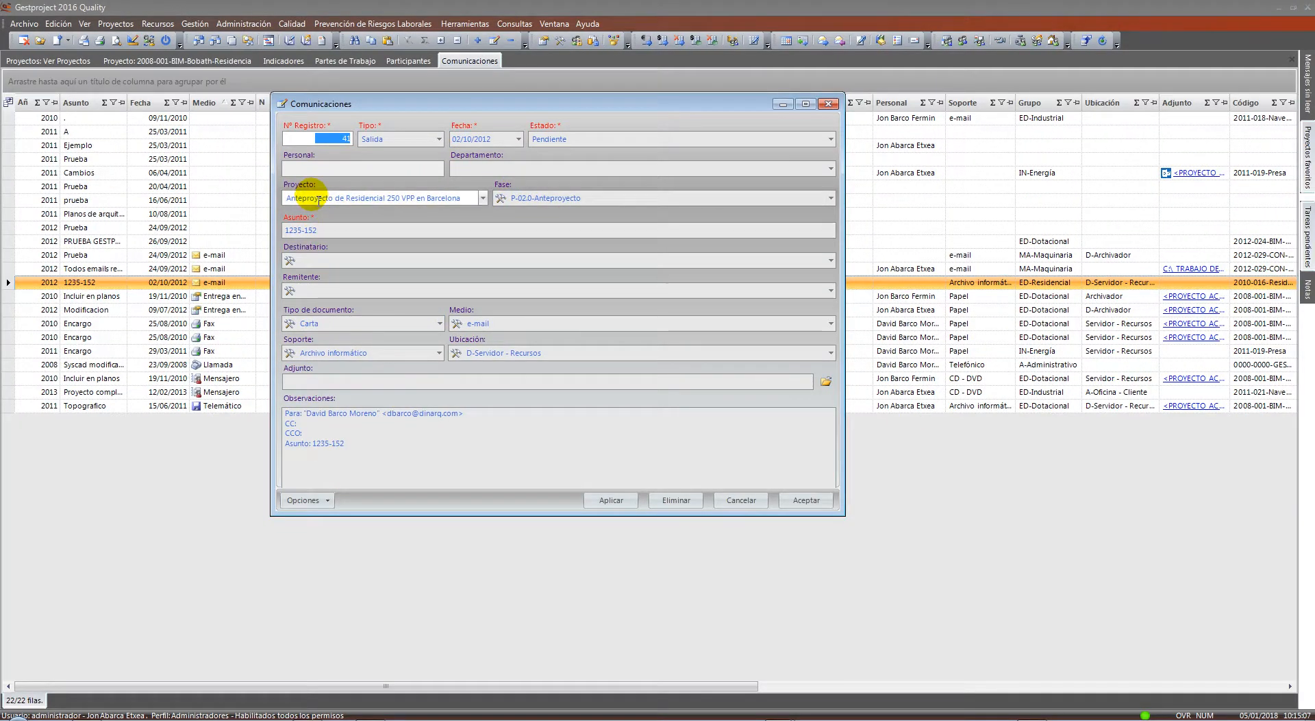
pyautogui.moveTo(275, 177); pyautogui.dragTo(589, 207)
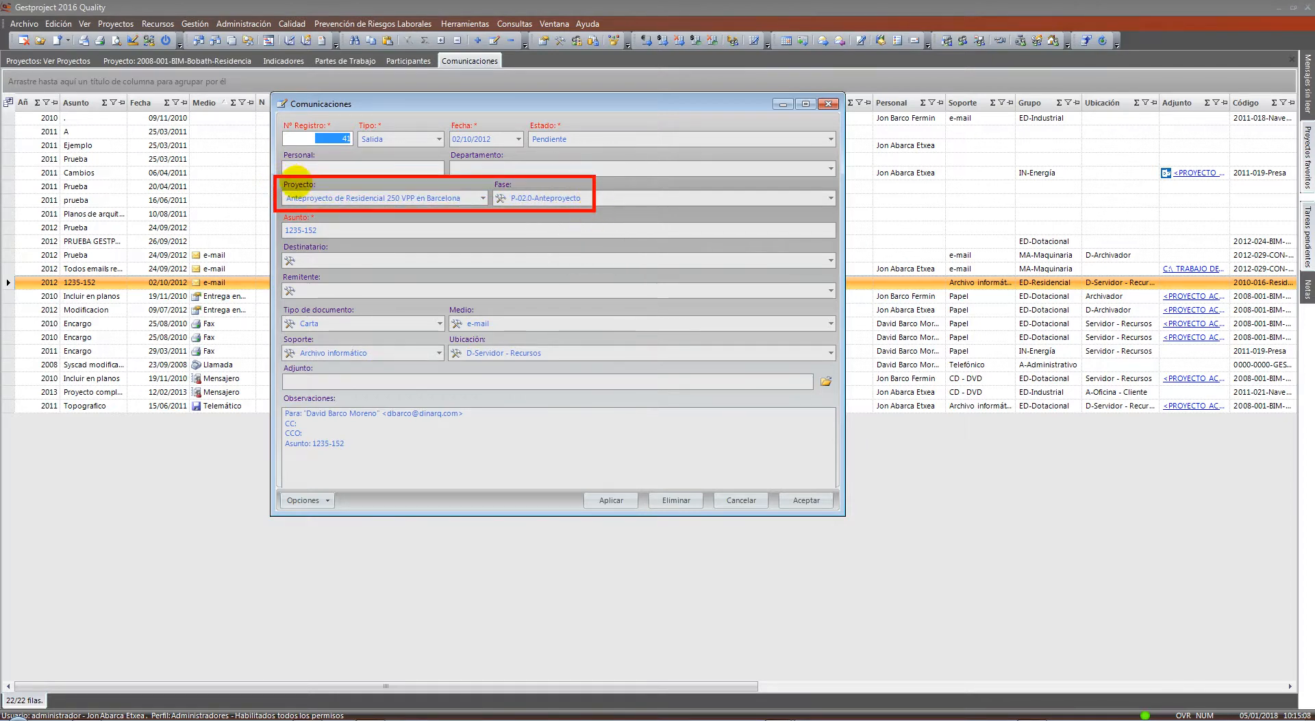
# Close the communication record, Comunicaciones and Participantes tabs, then show Bobath's Datos económicos
pyautogui.click(829, 103)
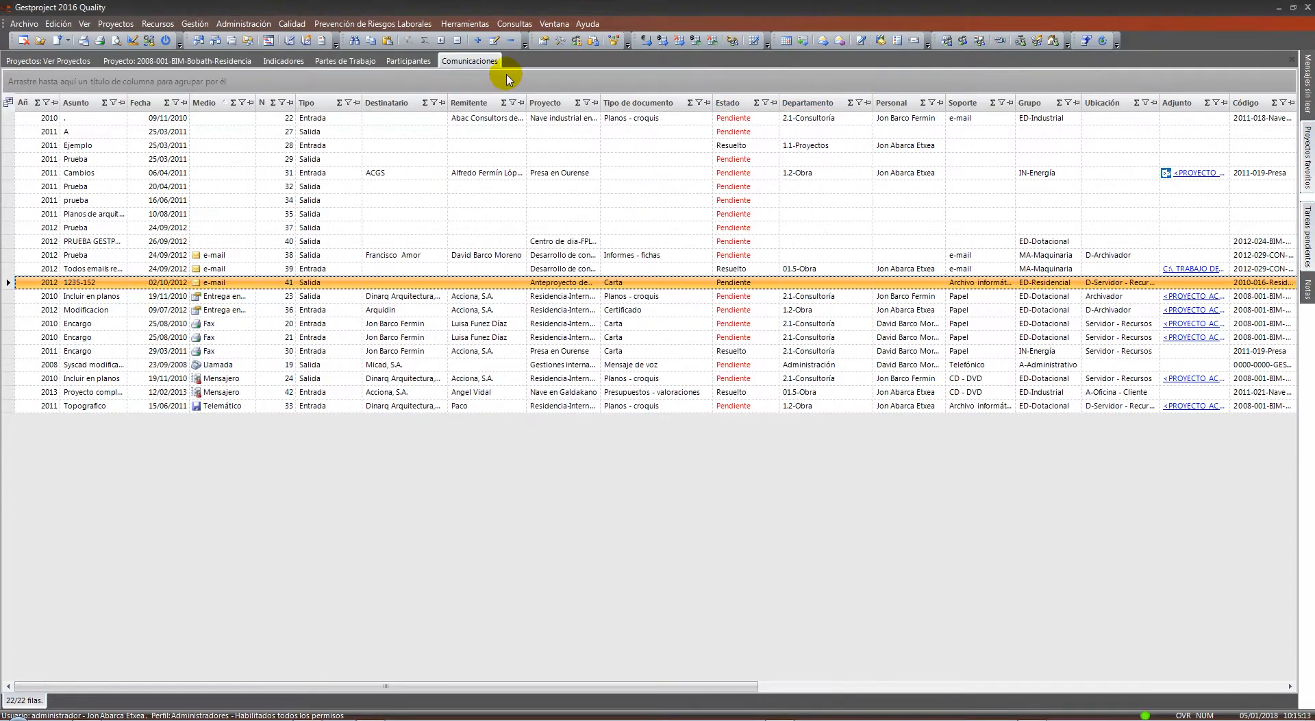
pyautogui.rightClick(495, 62)
pyautogui.click(510, 82)
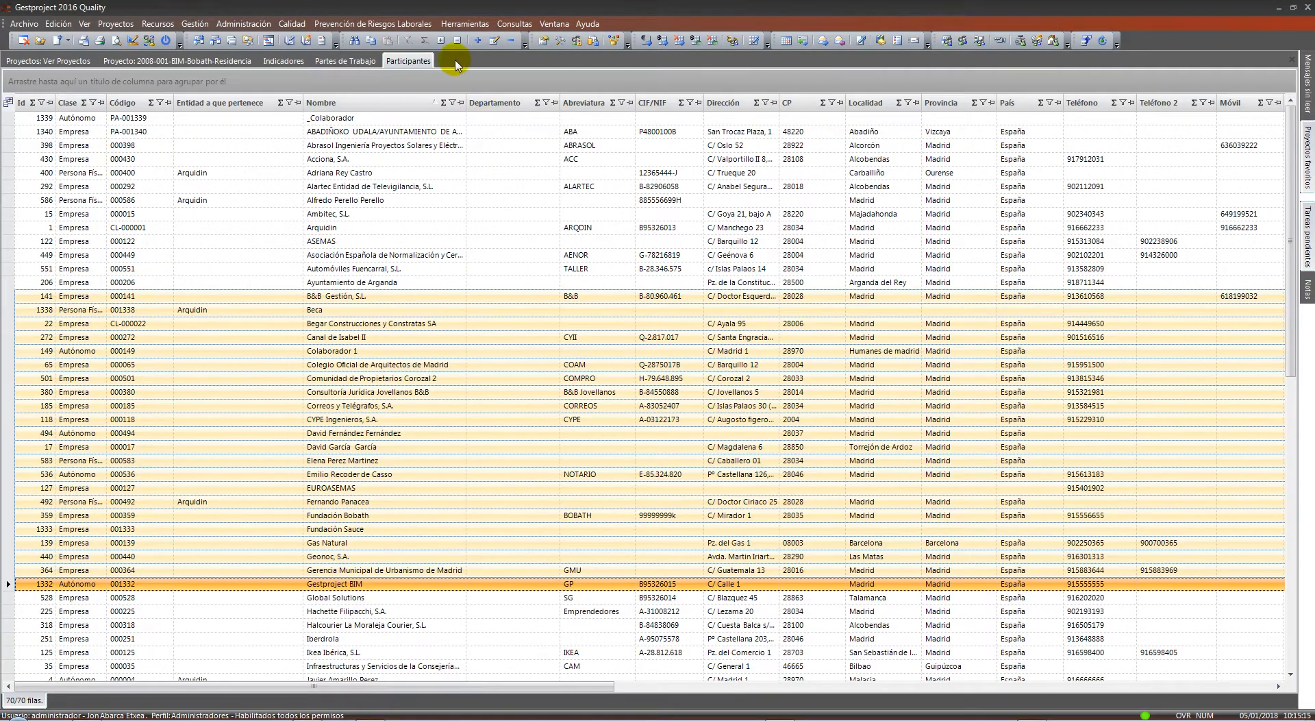
pyautogui.rightClick(418, 59)
pyautogui.click(435, 72)
pyautogui.click(72, 61)
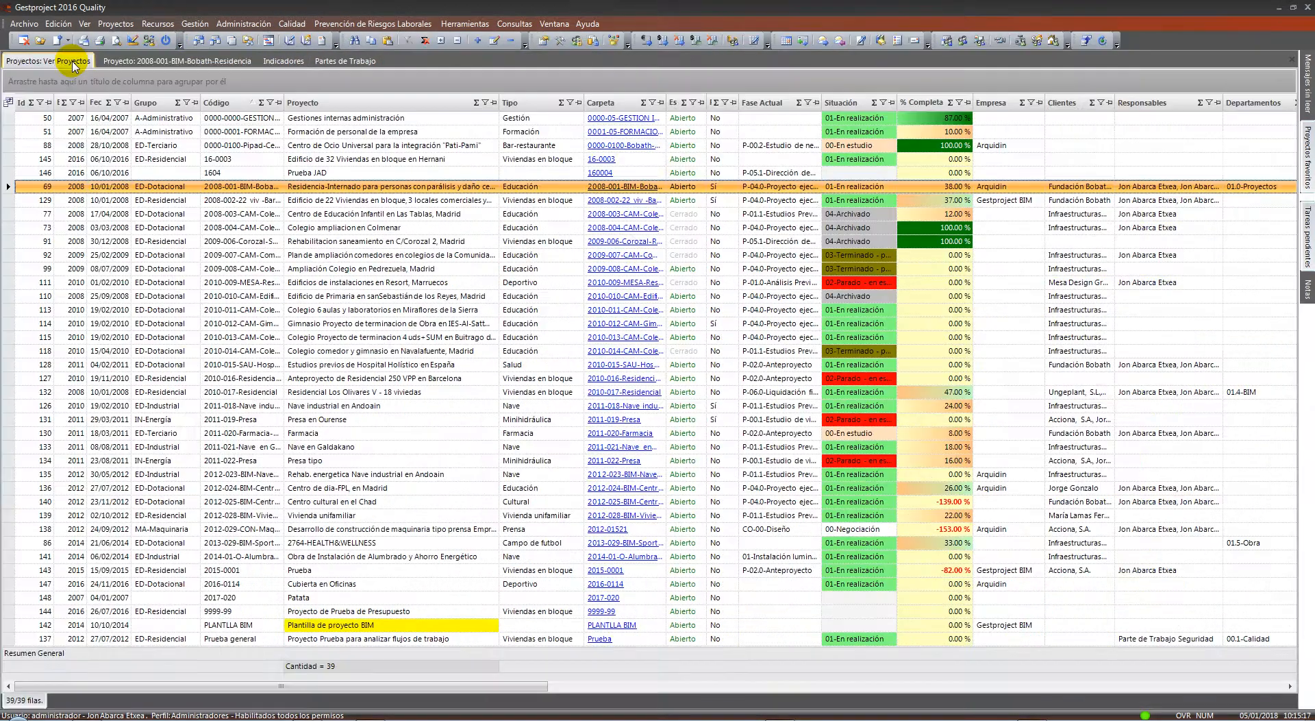
pyautogui.click(214, 62)
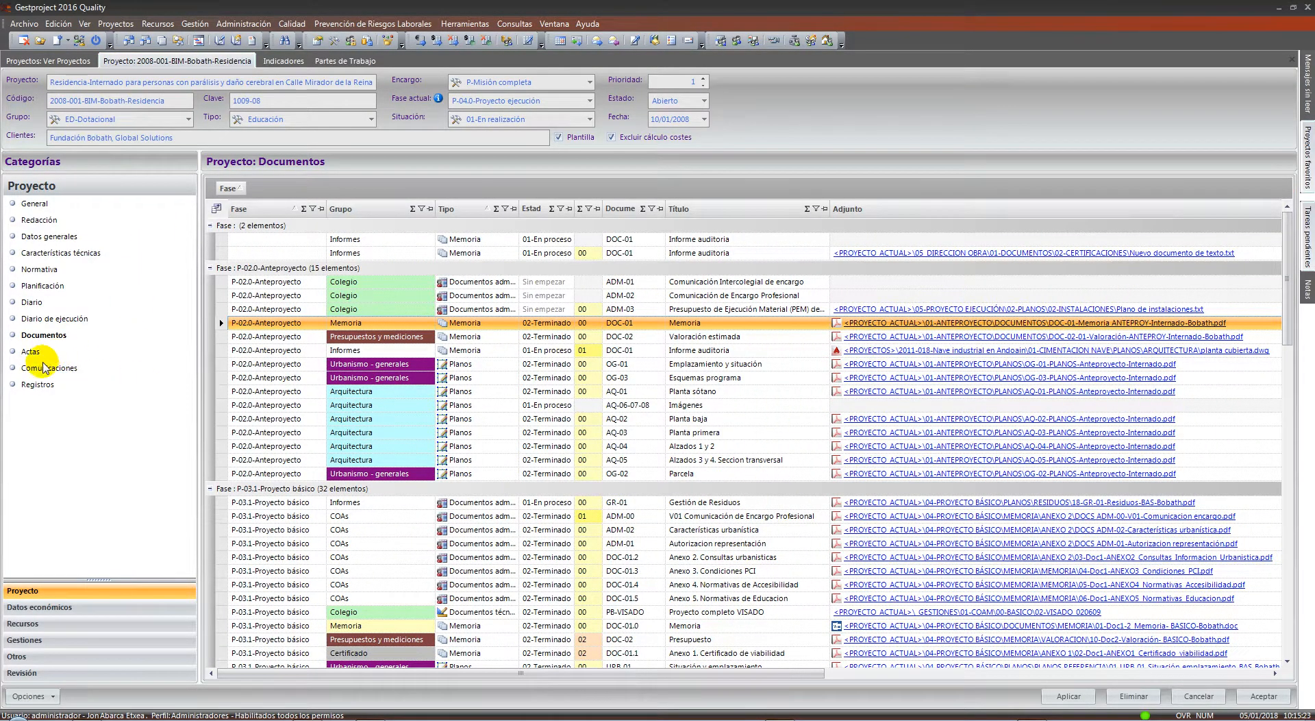
pyautogui.click(96, 609)
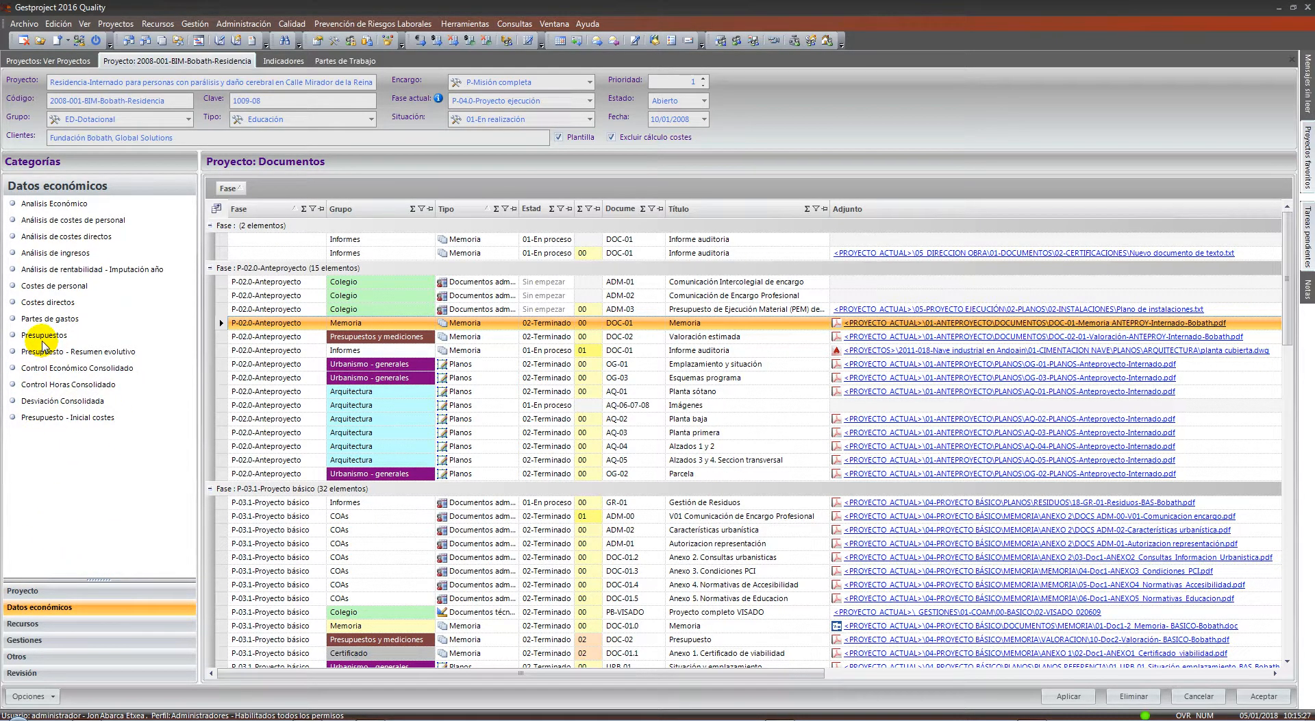
# Show the project's Presupuestos and select the 2008 budget of 199.539,62 €
pyautogui.click(44, 335)
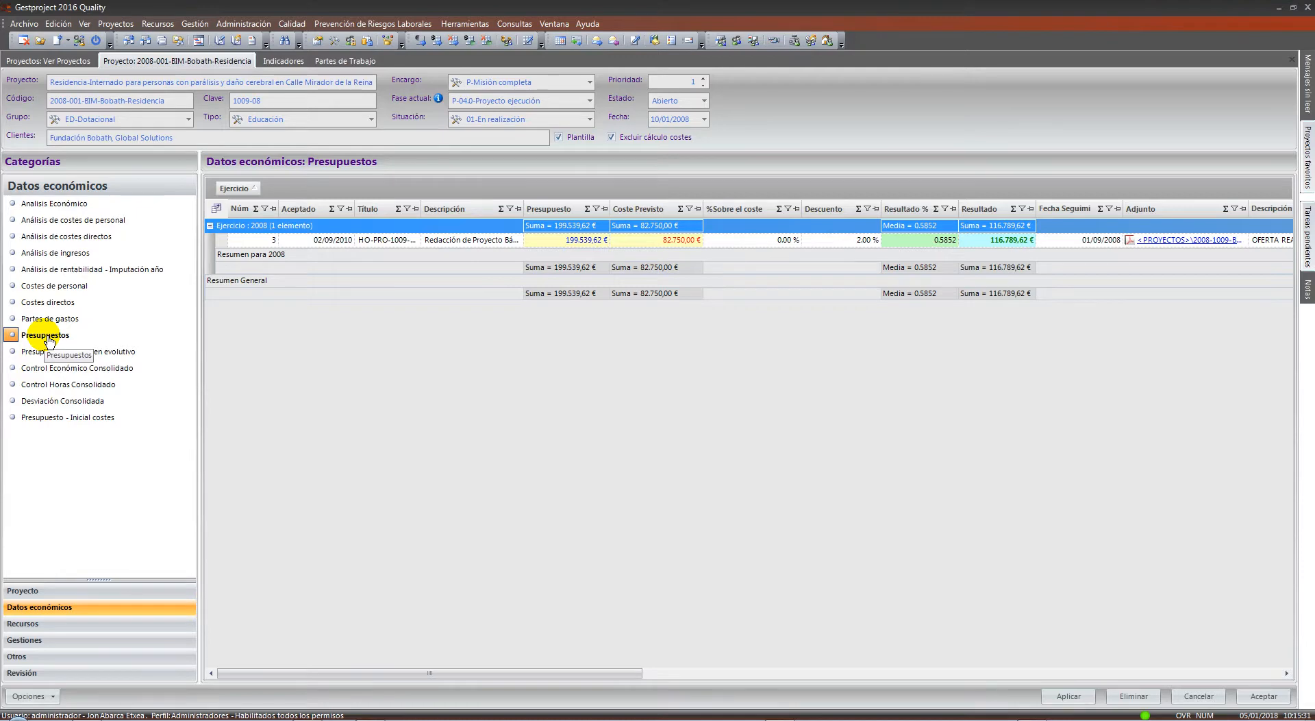
pyautogui.click(496, 245)
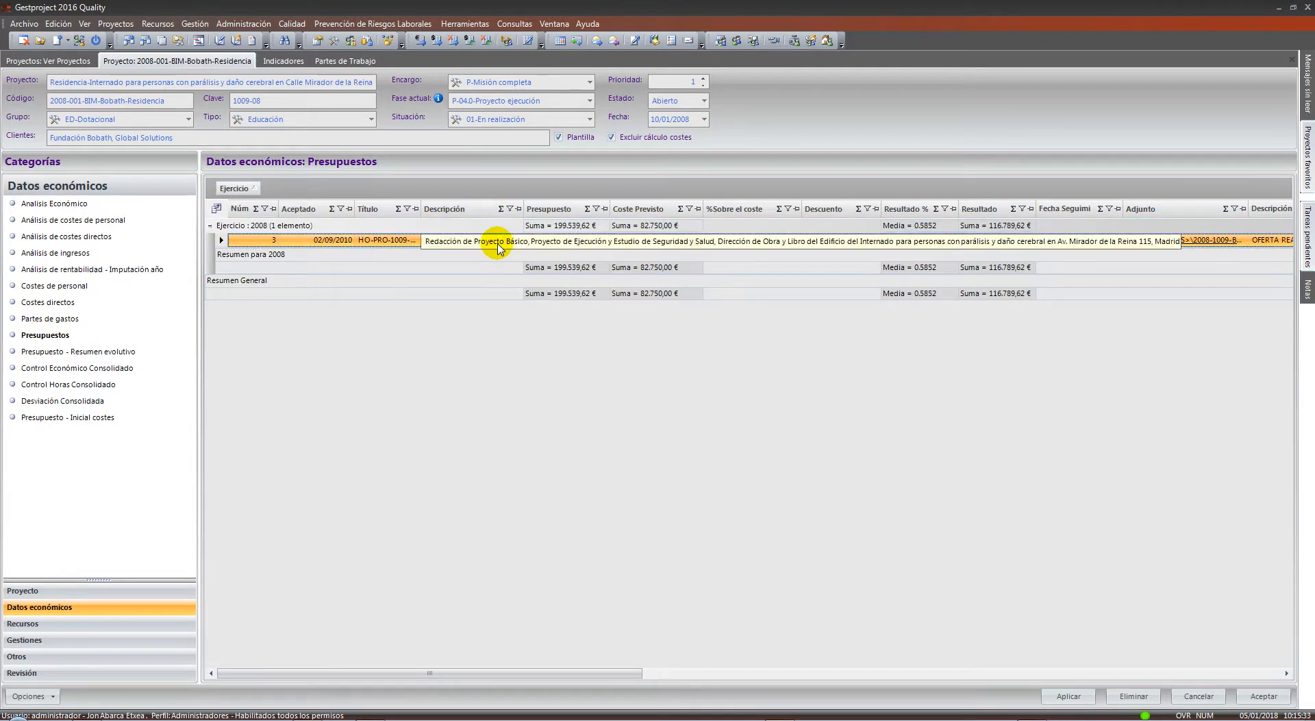
pyautogui.press('ctrl')
pyautogui.press('ctrl')
pyautogui.press('ctrl')
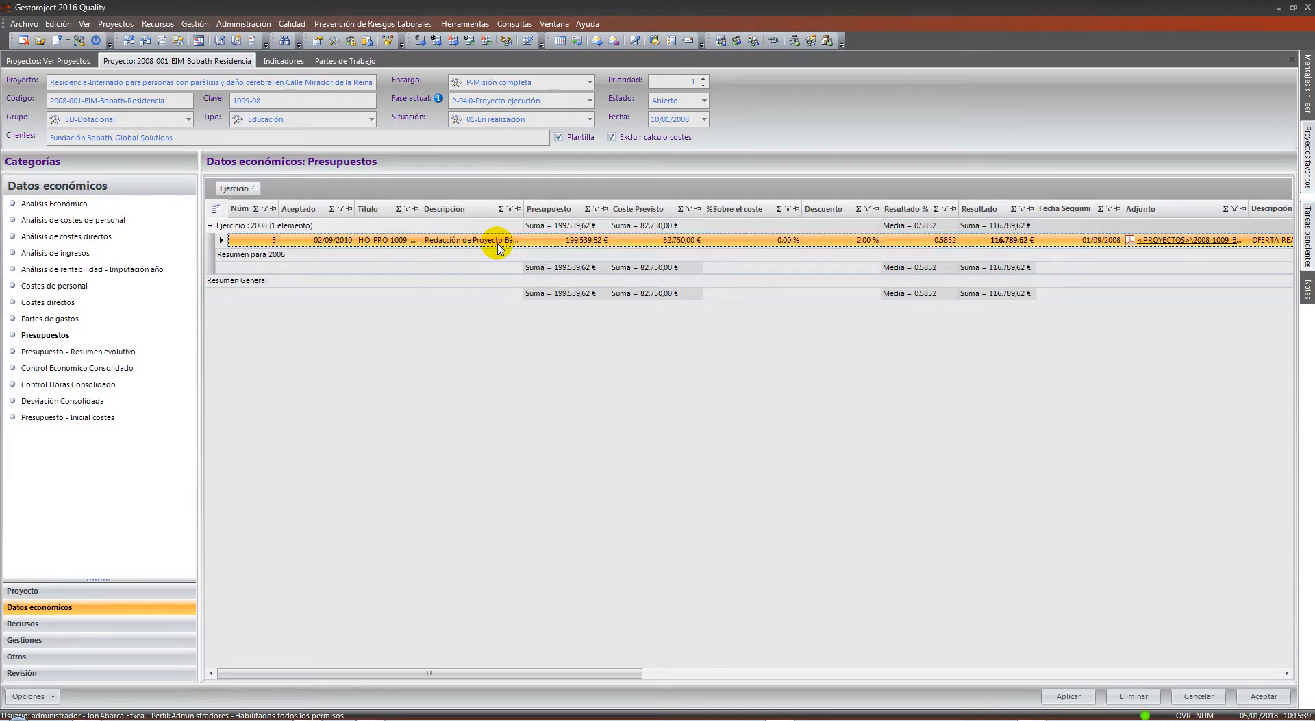
pyautogui.click(259, 26)
# Open Administración > Contable > Presupuestos, start a new budget, then cancel without saving
pyautogui.moveTo(268, 43)
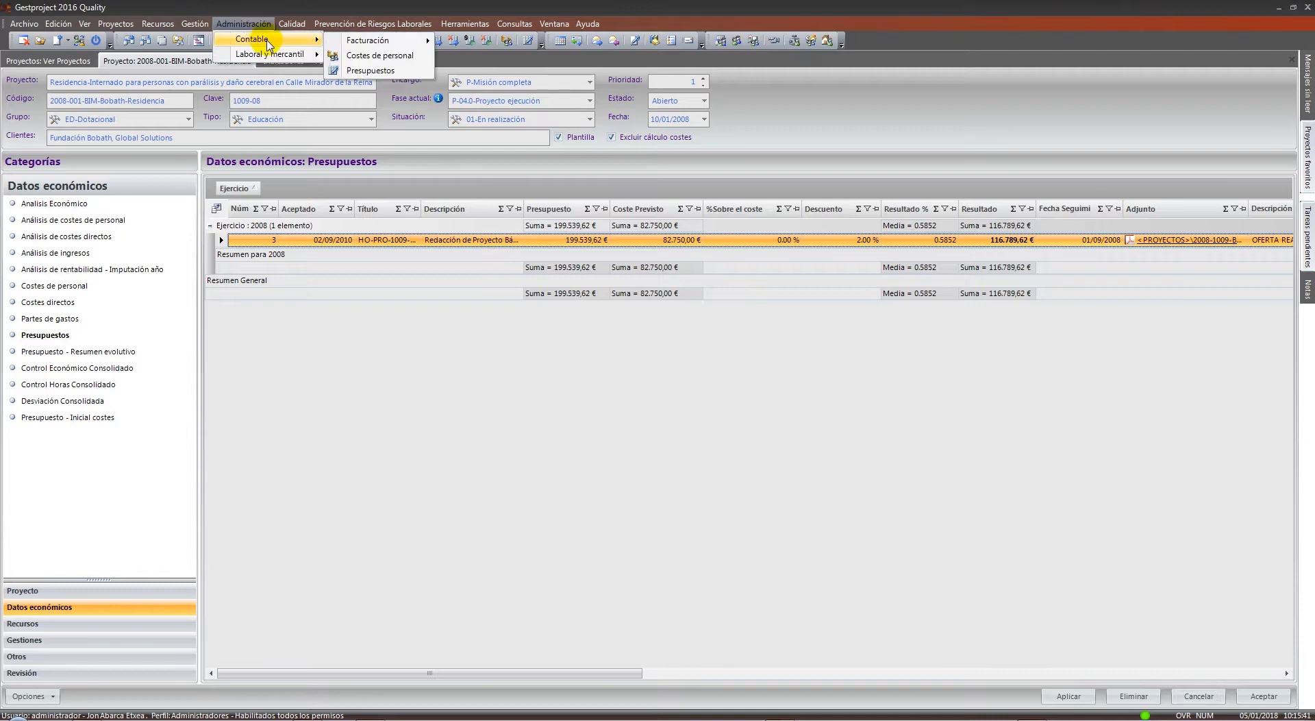
pyautogui.click(366, 71)
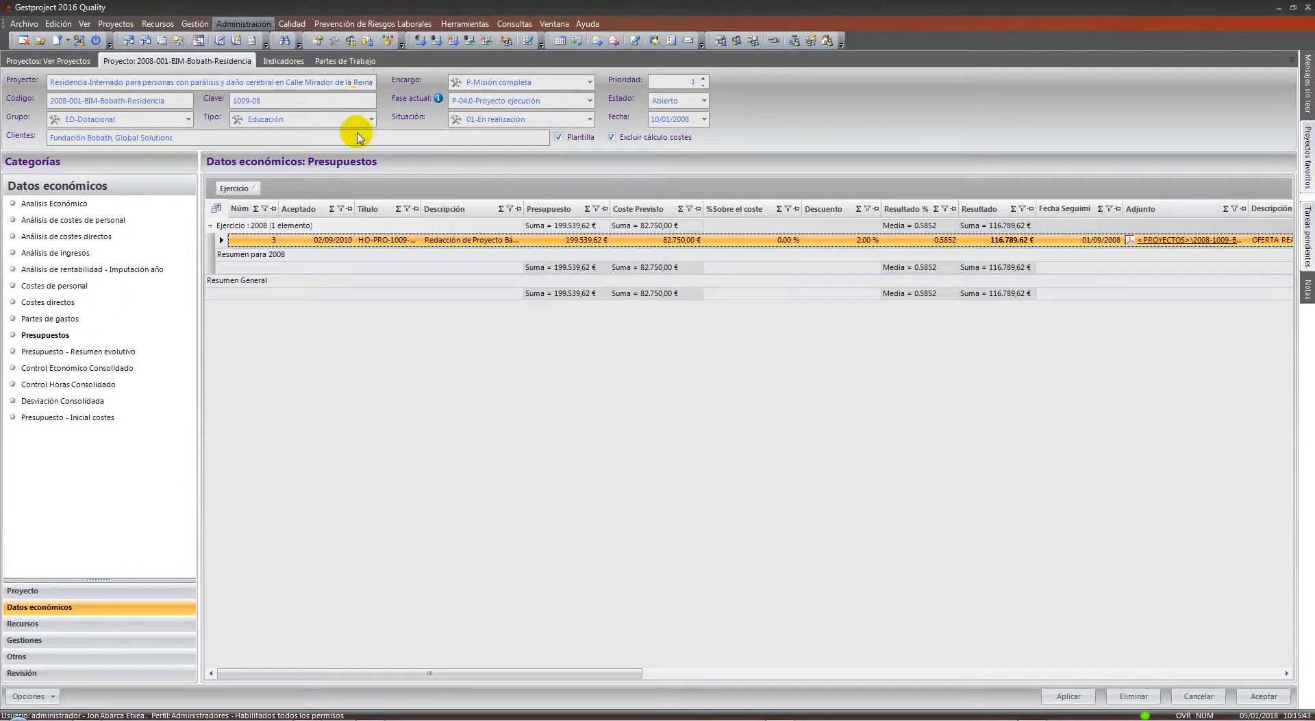
pyautogui.rightClick(423, 545)
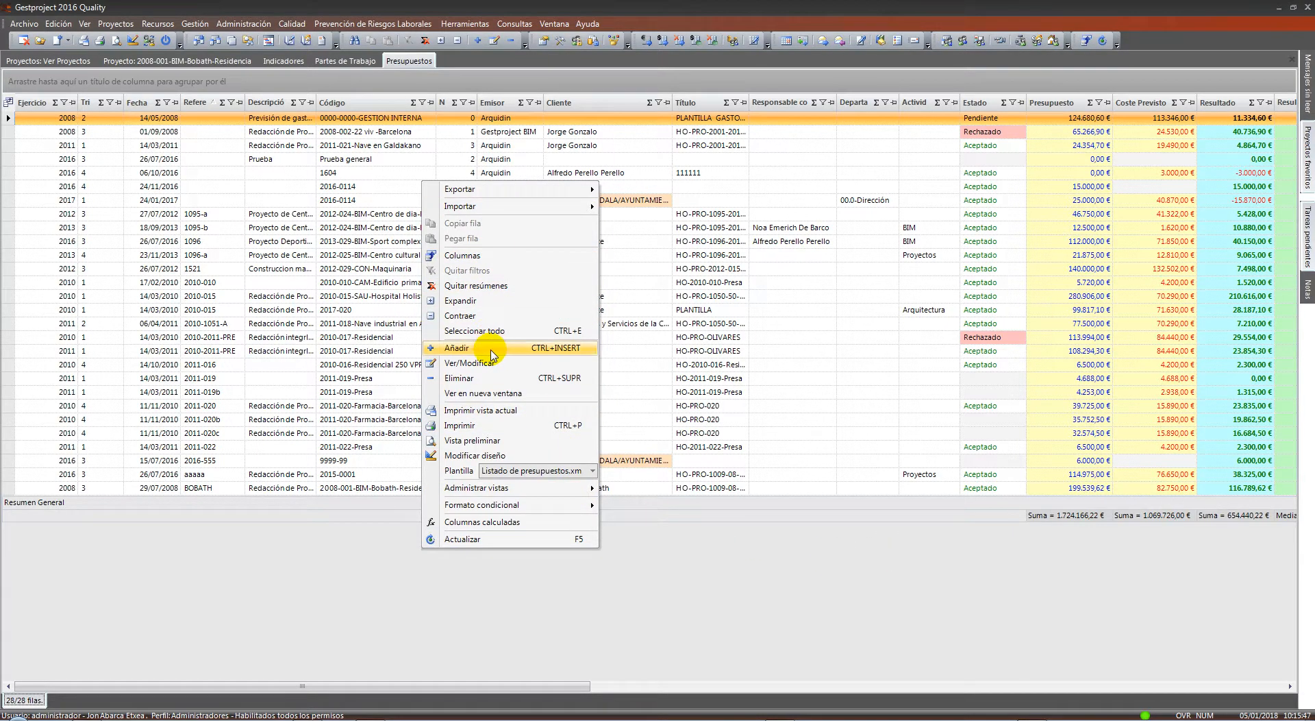
pyautogui.click(786, 398)
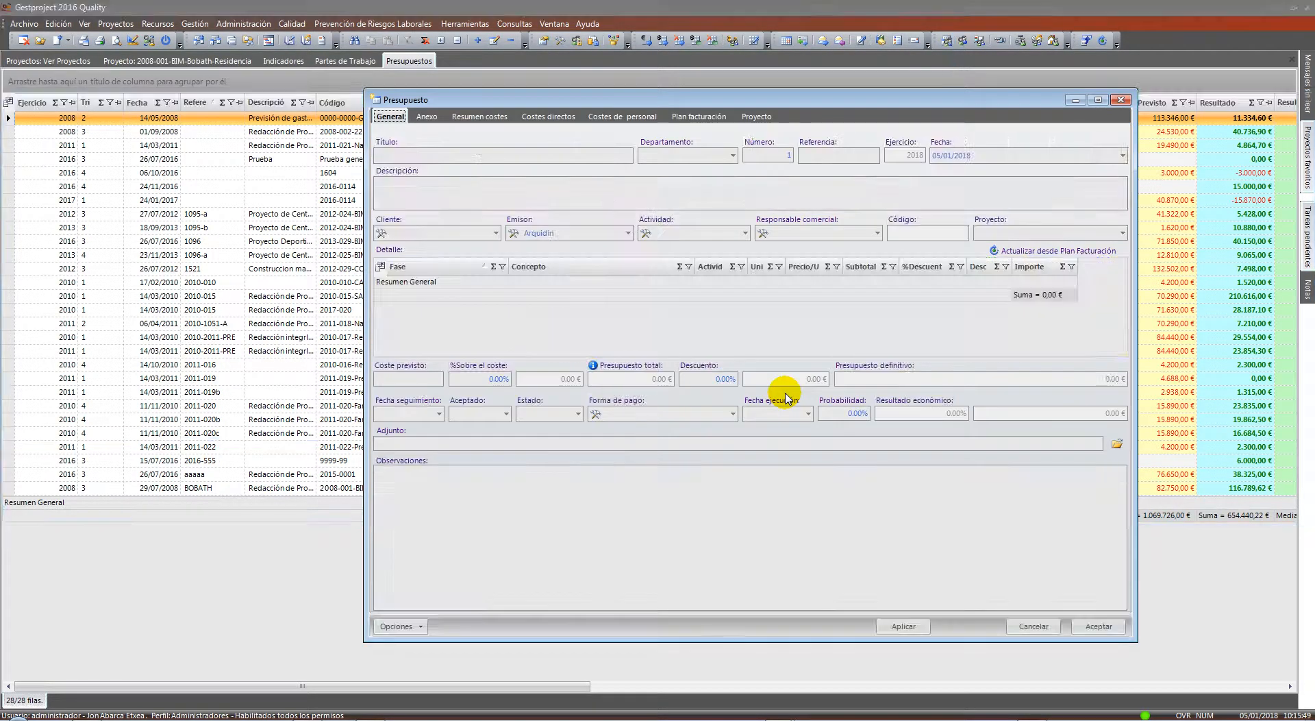
pyautogui.moveTo(629, 101); pyautogui.dragTo(520, 77)
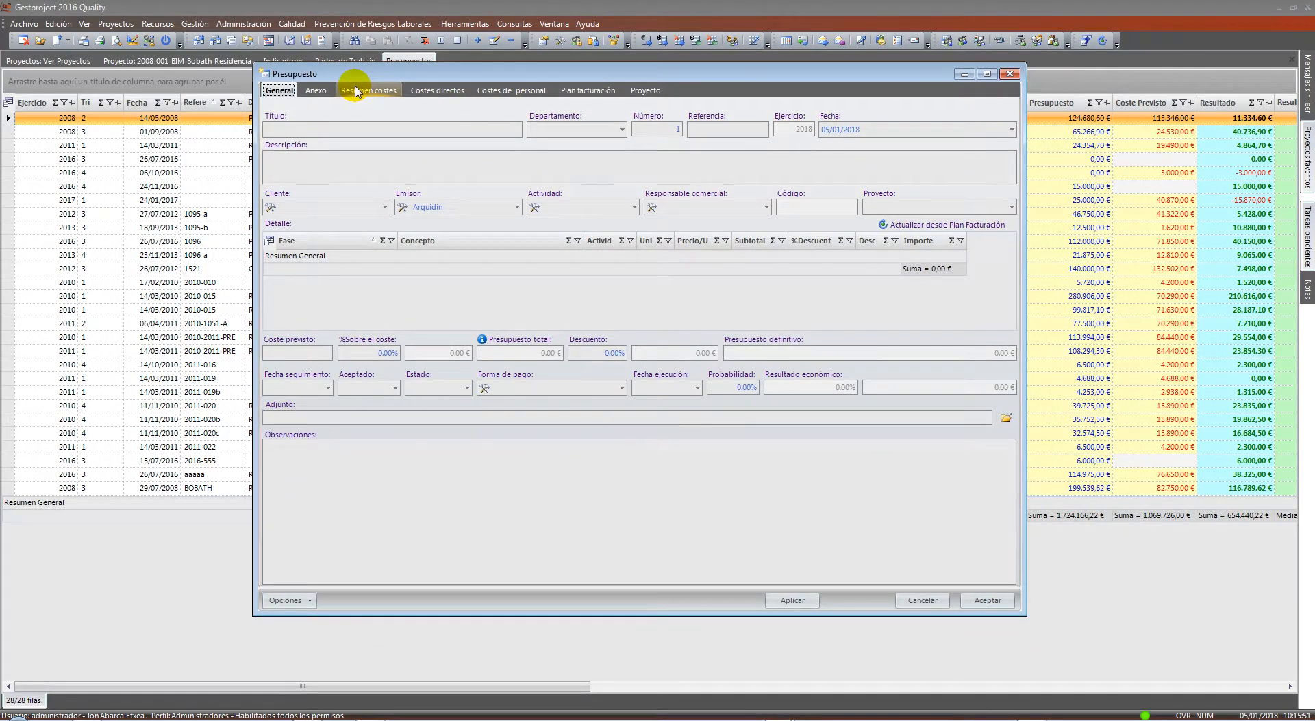
pyautogui.moveTo(352, 73); pyautogui.dragTo(316, 65)
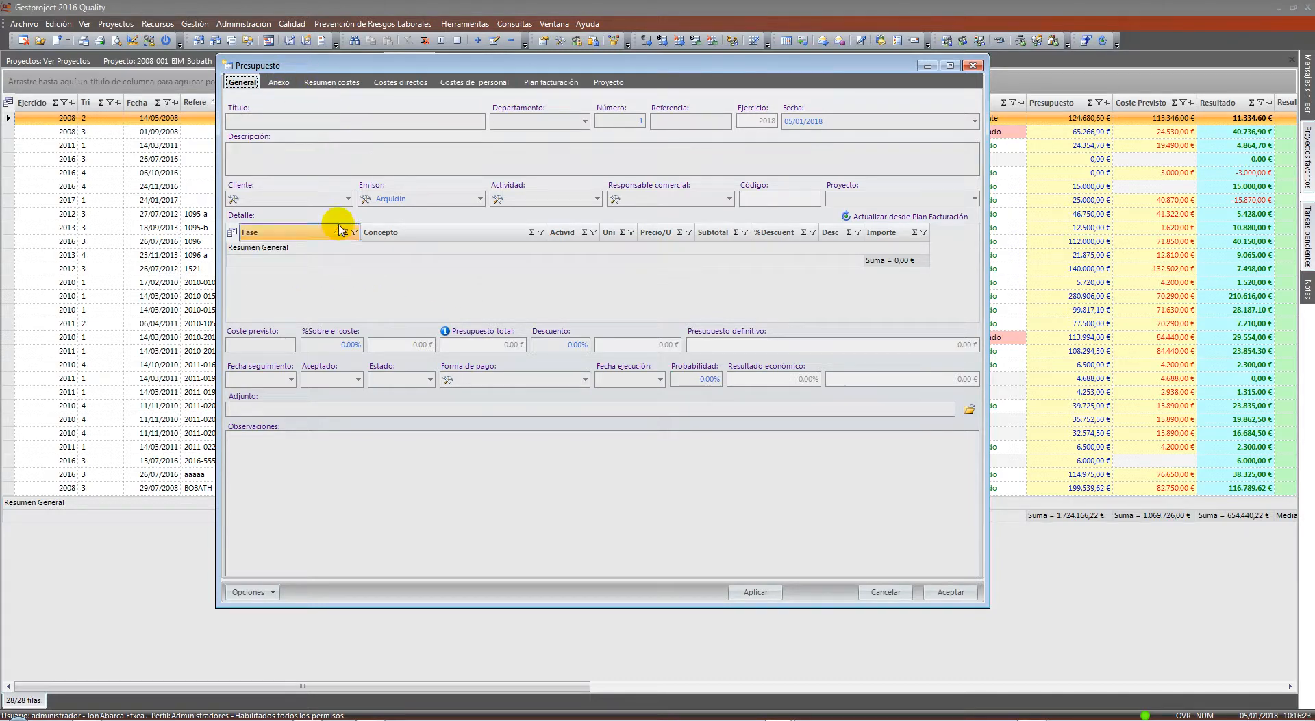
pyautogui.click(880, 592)
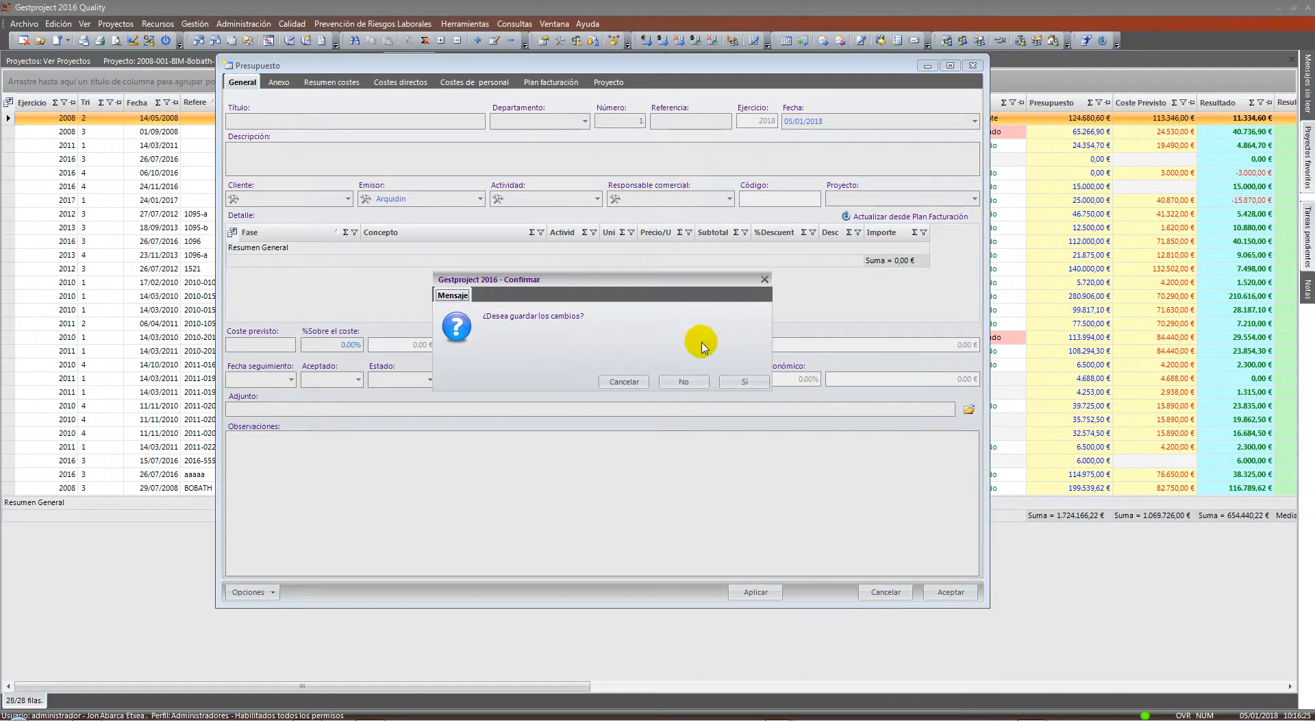
pyautogui.click(684, 381)
pyautogui.click(379, 475)
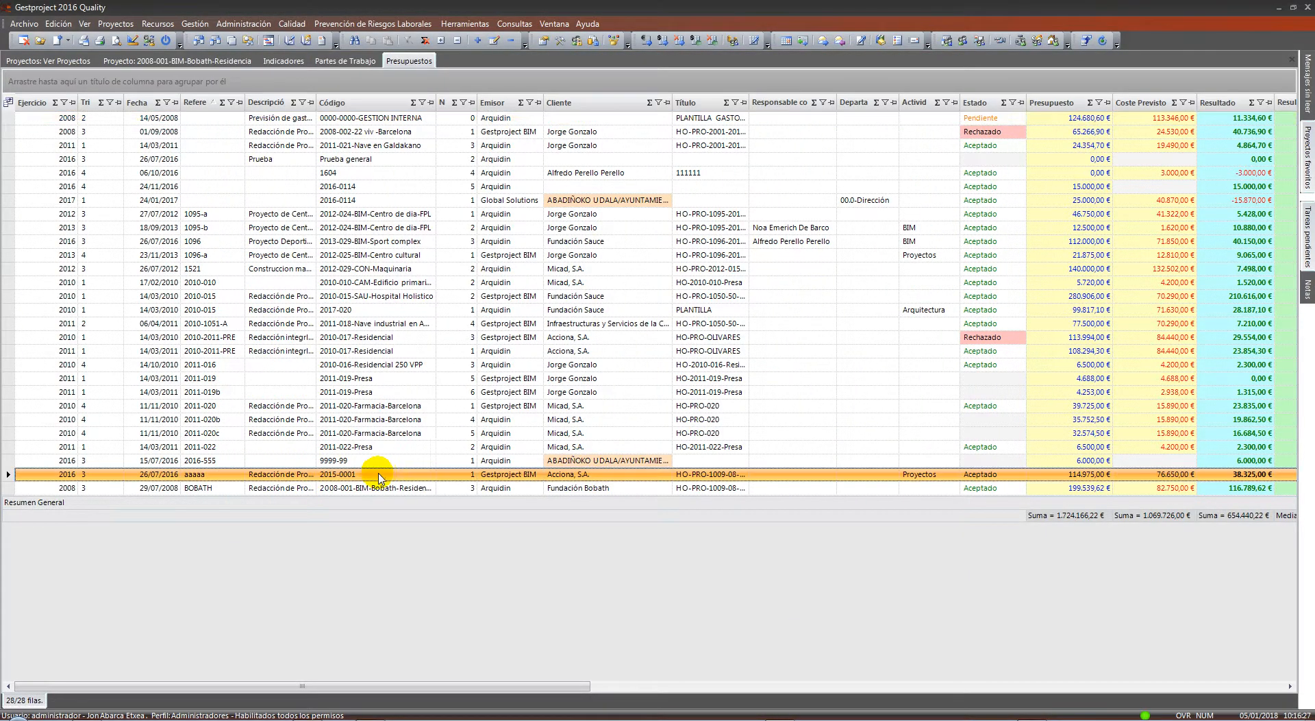
# Open the aaaaa budget and review its direct costs, personnel costs, billing plan and cost summary
pyautogui.doubleClick(379, 475)
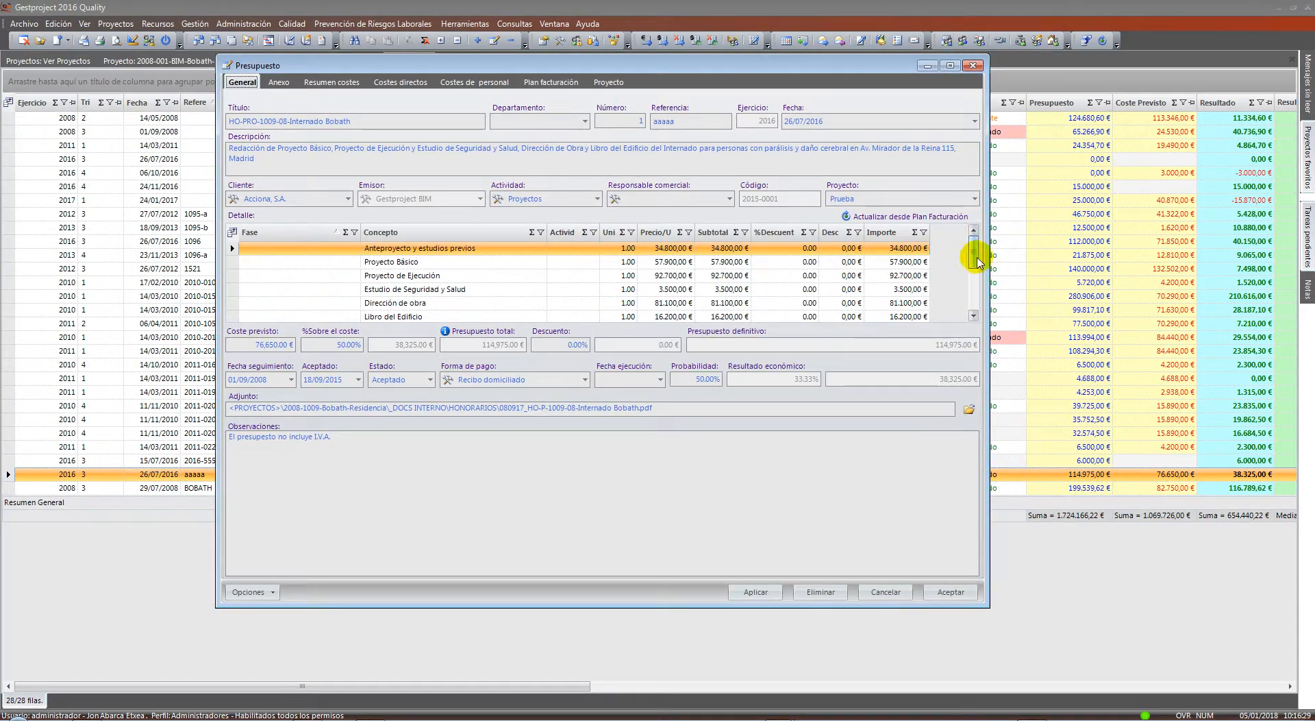
pyautogui.moveTo(978, 260)
pyautogui.mouseDown()
pyautogui.moveTo(984, 301)
pyautogui.moveTo(978, 235)
pyautogui.mouseUp()
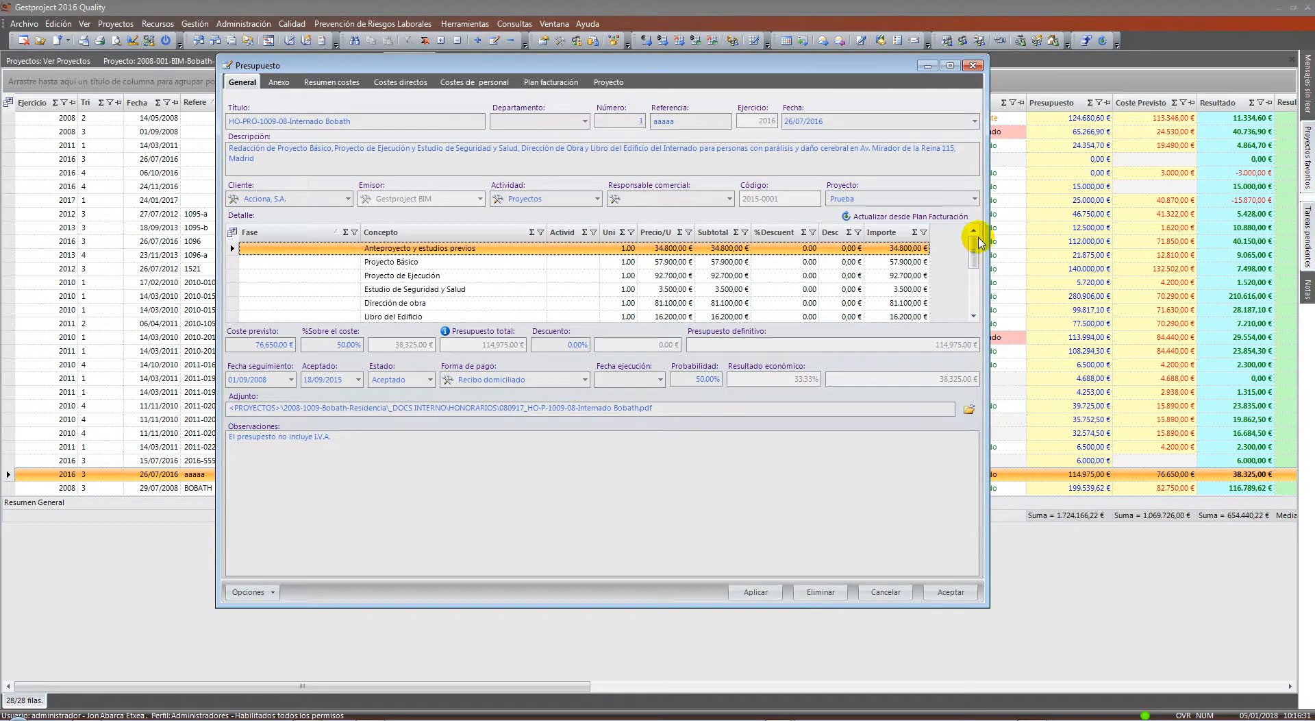
pyautogui.click(397, 83)
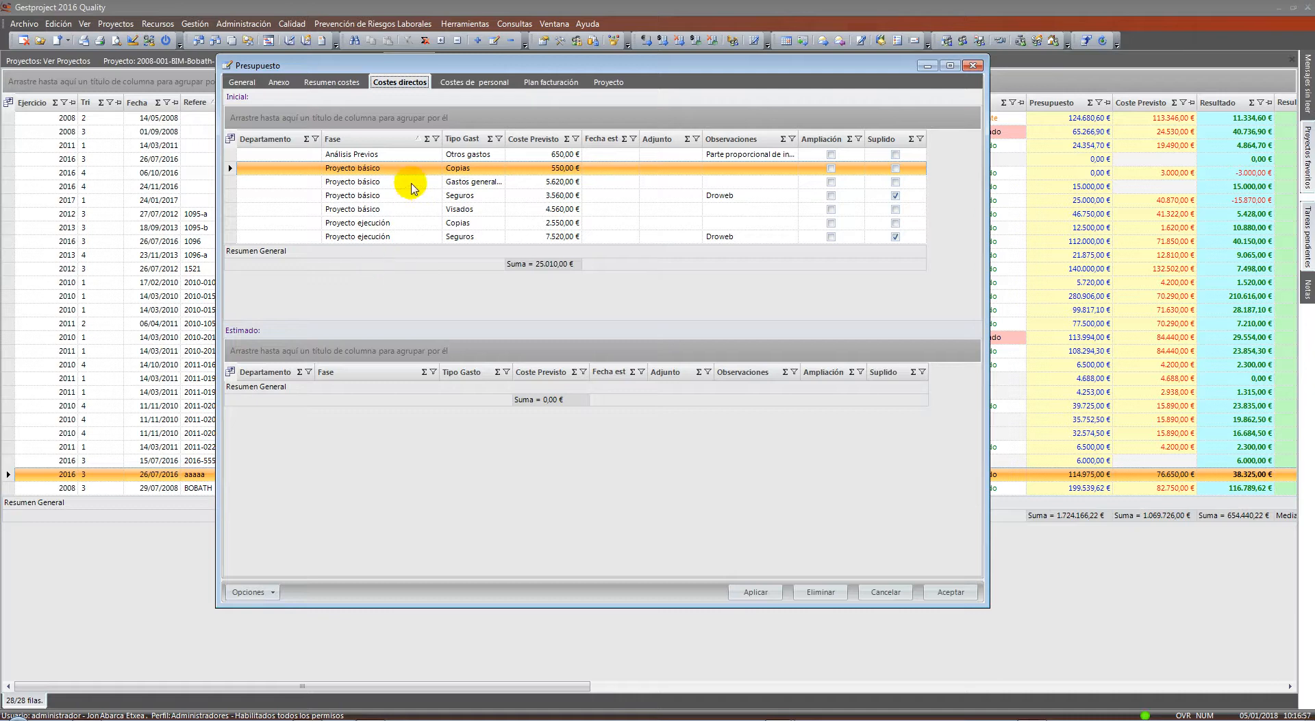
pyautogui.click(484, 82)
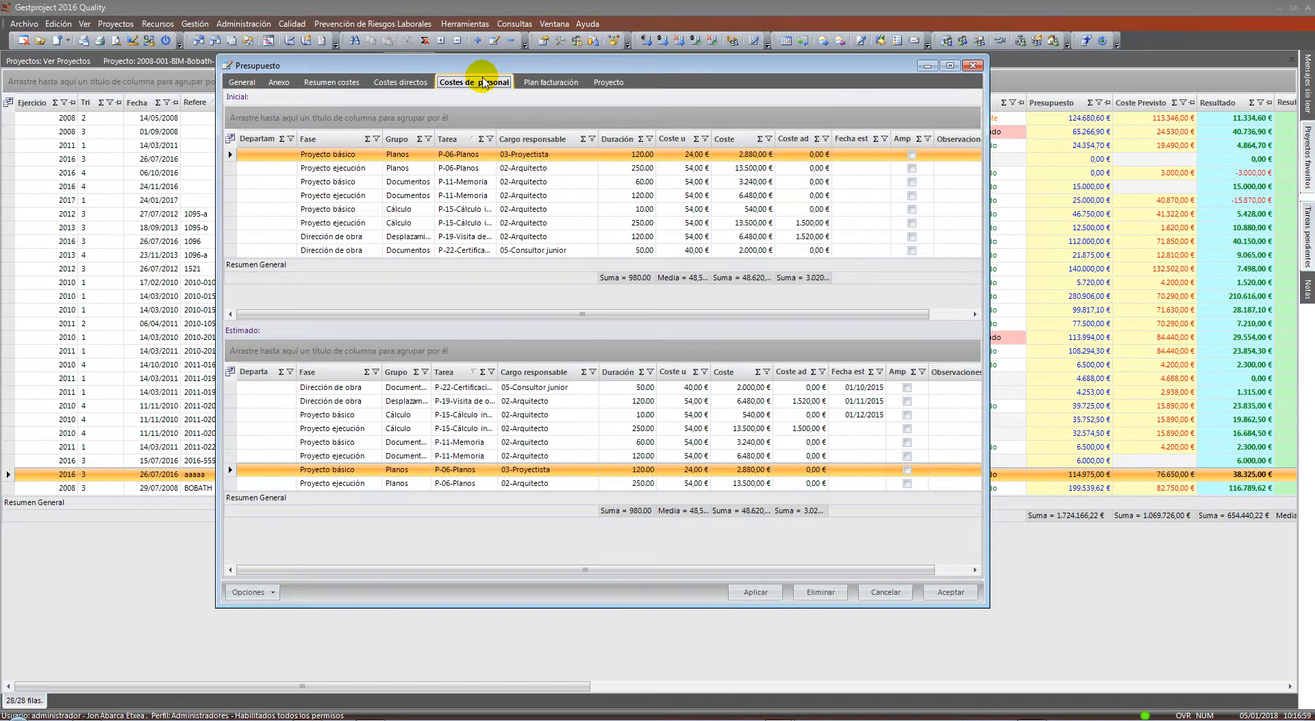
pyautogui.click(548, 82)
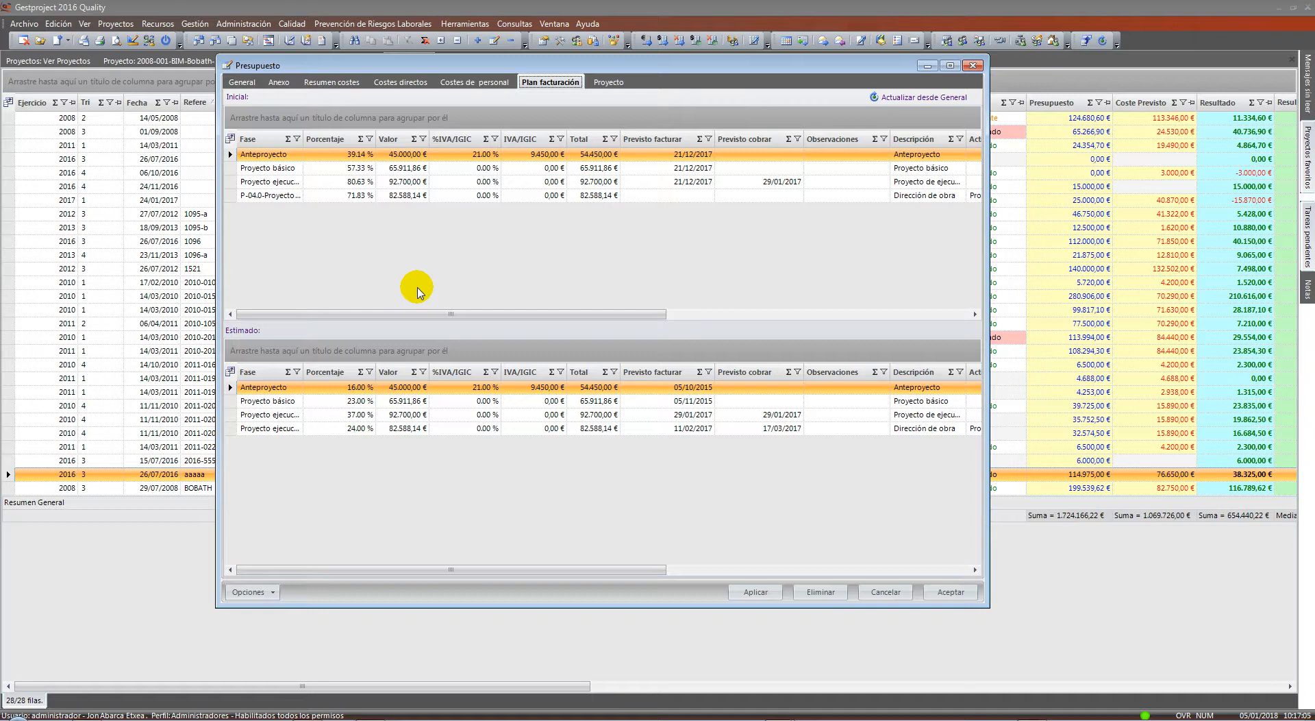
pyautogui.click(353, 82)
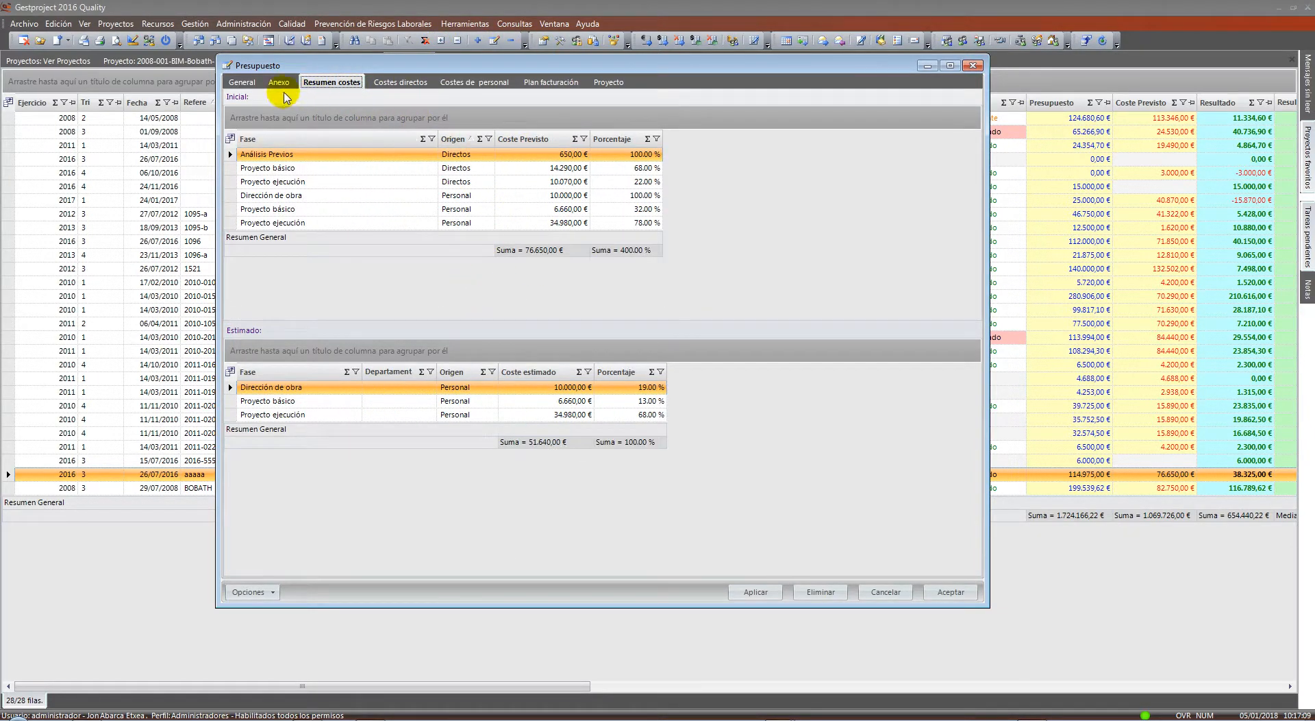
pyautogui.click(242, 82)
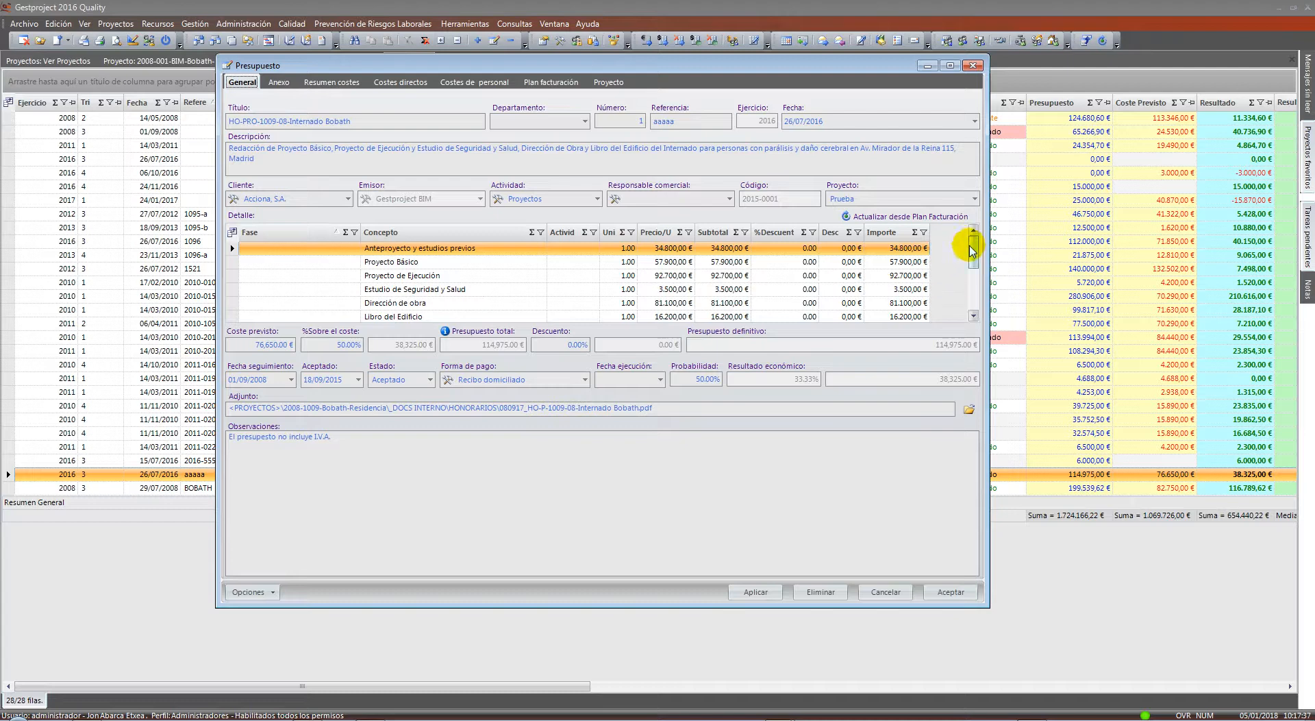
# Recheck the personnel costs, direct costs and billing plan, then cancel the budget unchanged
pyautogui.moveTo(968, 244)
pyautogui.mouseDown()
pyautogui.moveTo(978, 287)
pyautogui.moveTo(969, 229)
pyautogui.mouseUp()
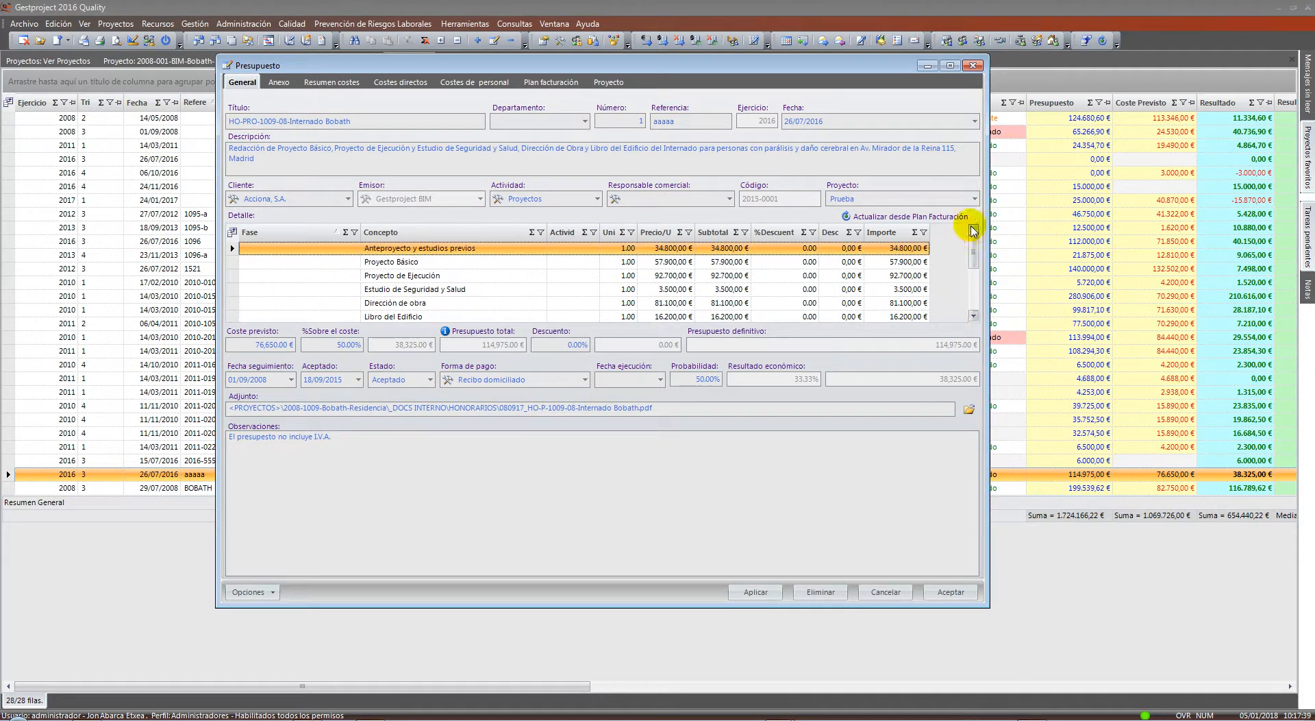
pyautogui.moveTo(479, 249); pyautogui.dragTo(479, 349)
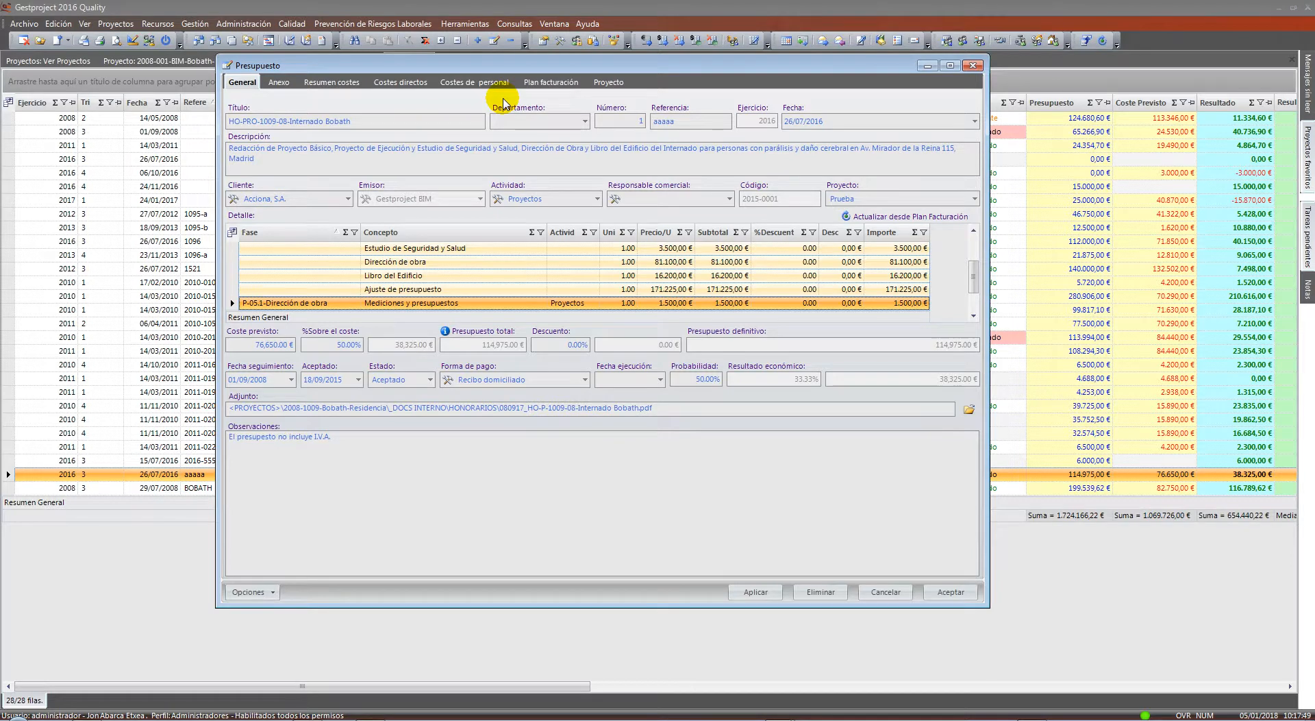
pyautogui.click(474, 83)
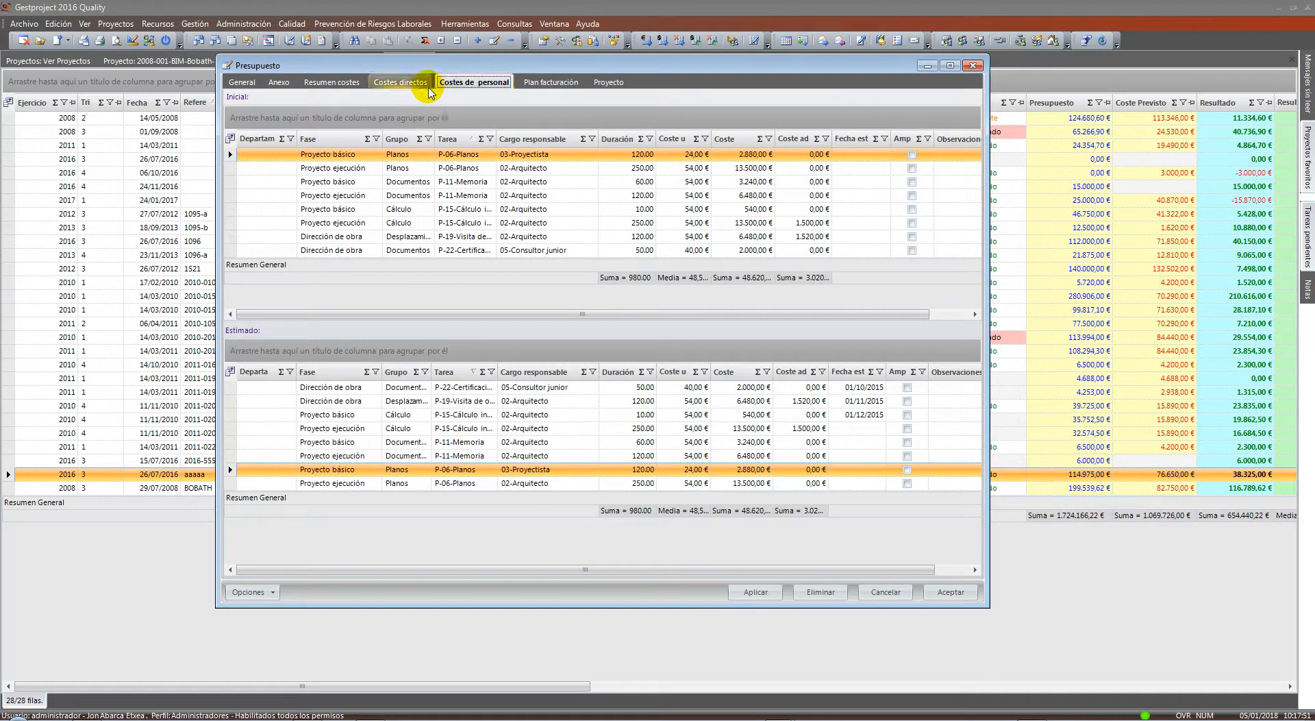
pyautogui.click(423, 87)
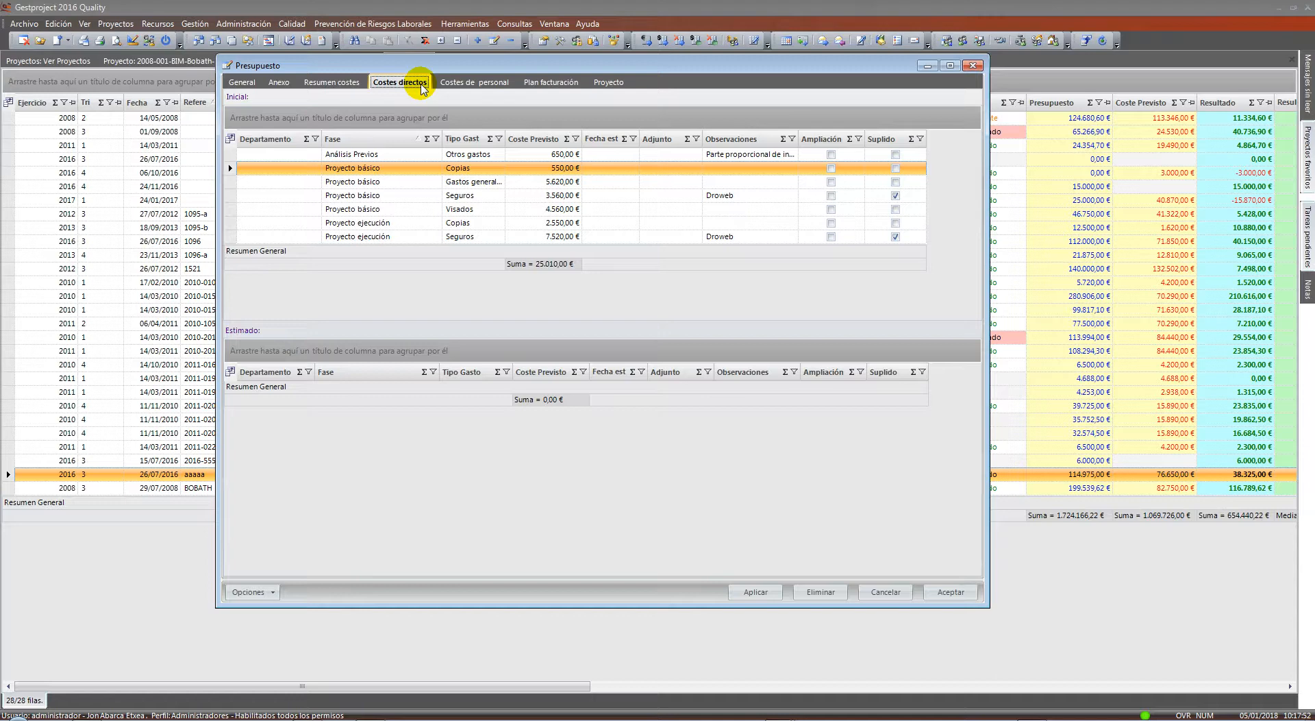
pyautogui.click(549, 83)
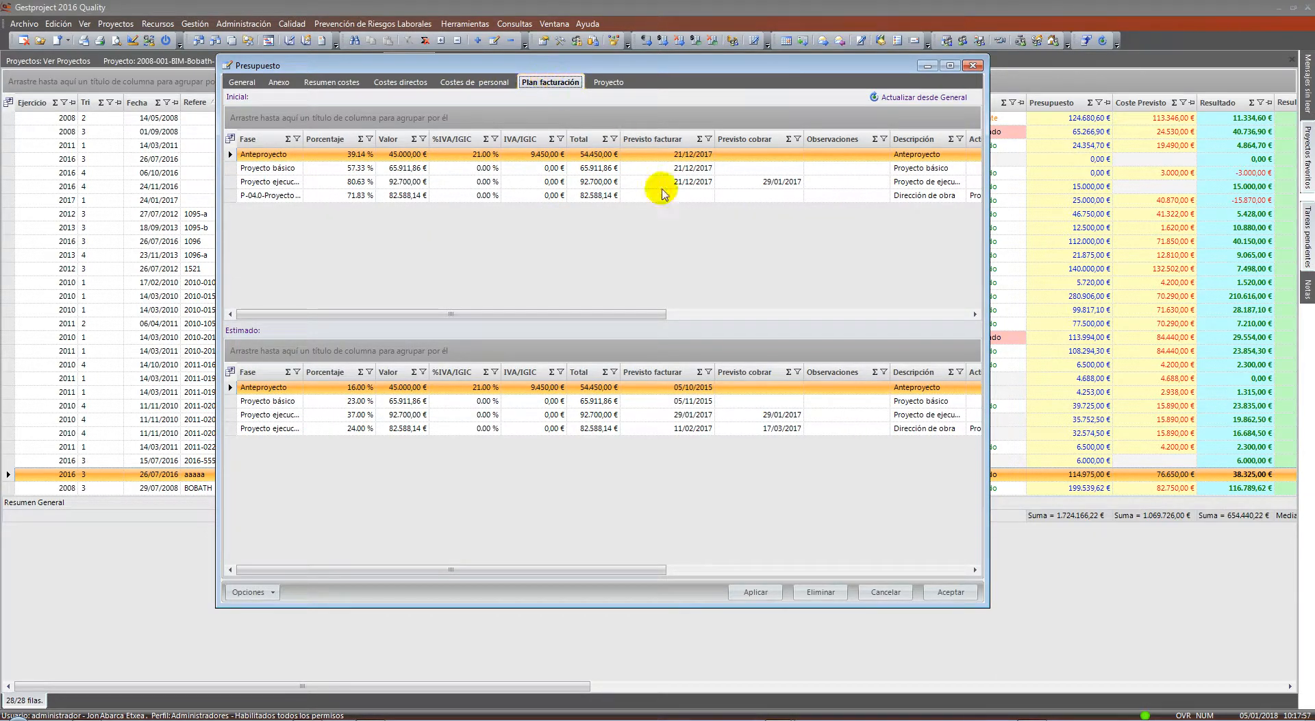
pyautogui.click(898, 593)
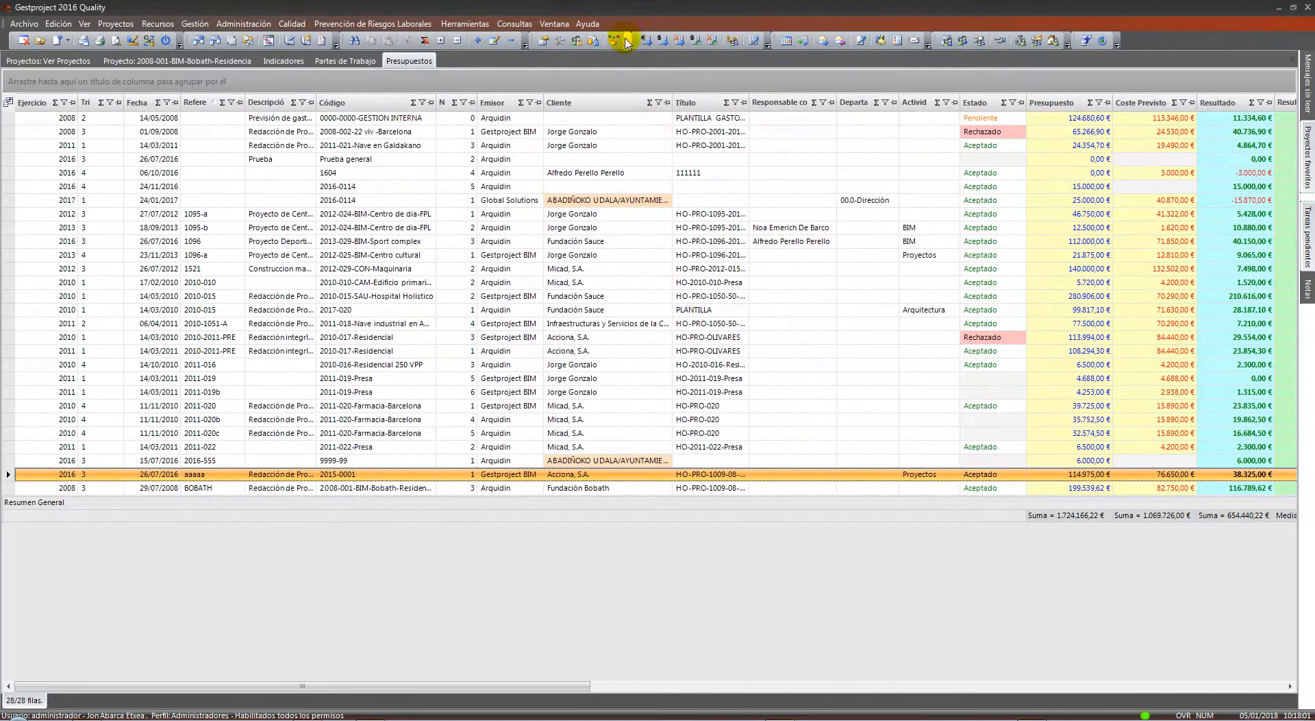
pyautogui.click(514, 25)
pyautogui.moveTo(579, 88)
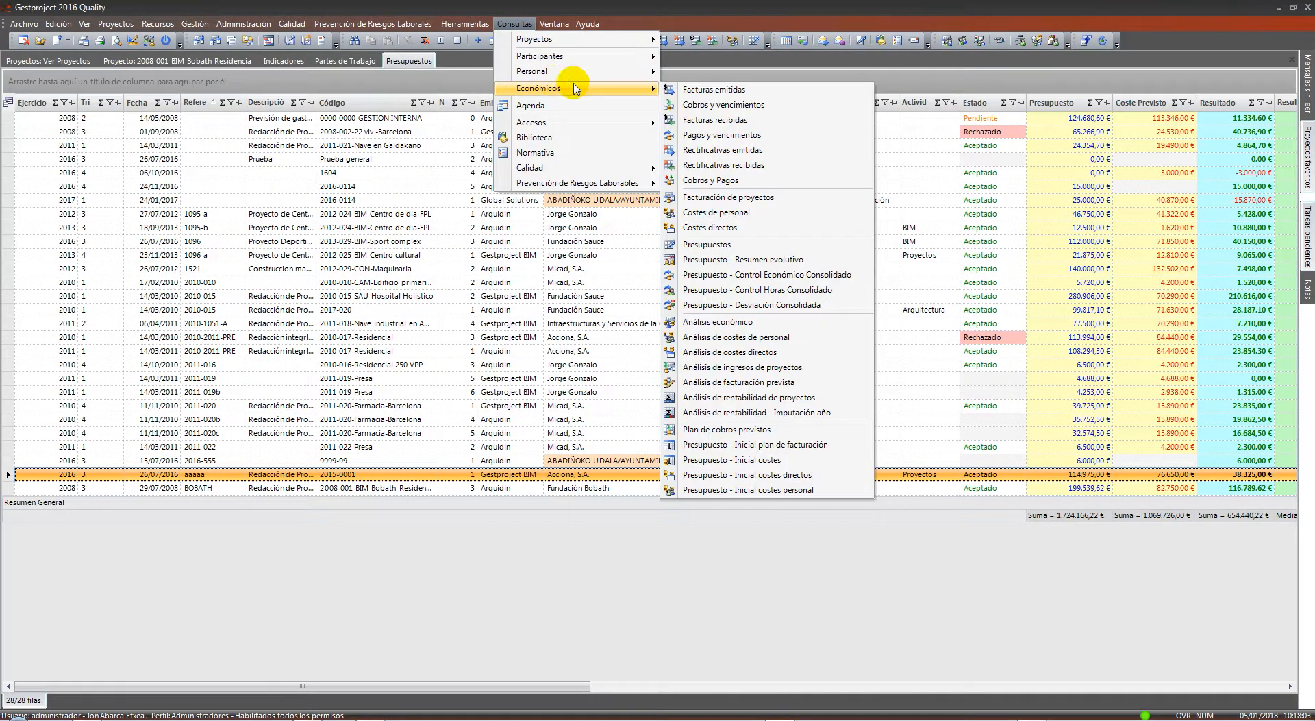
pyautogui.click(776, 276)
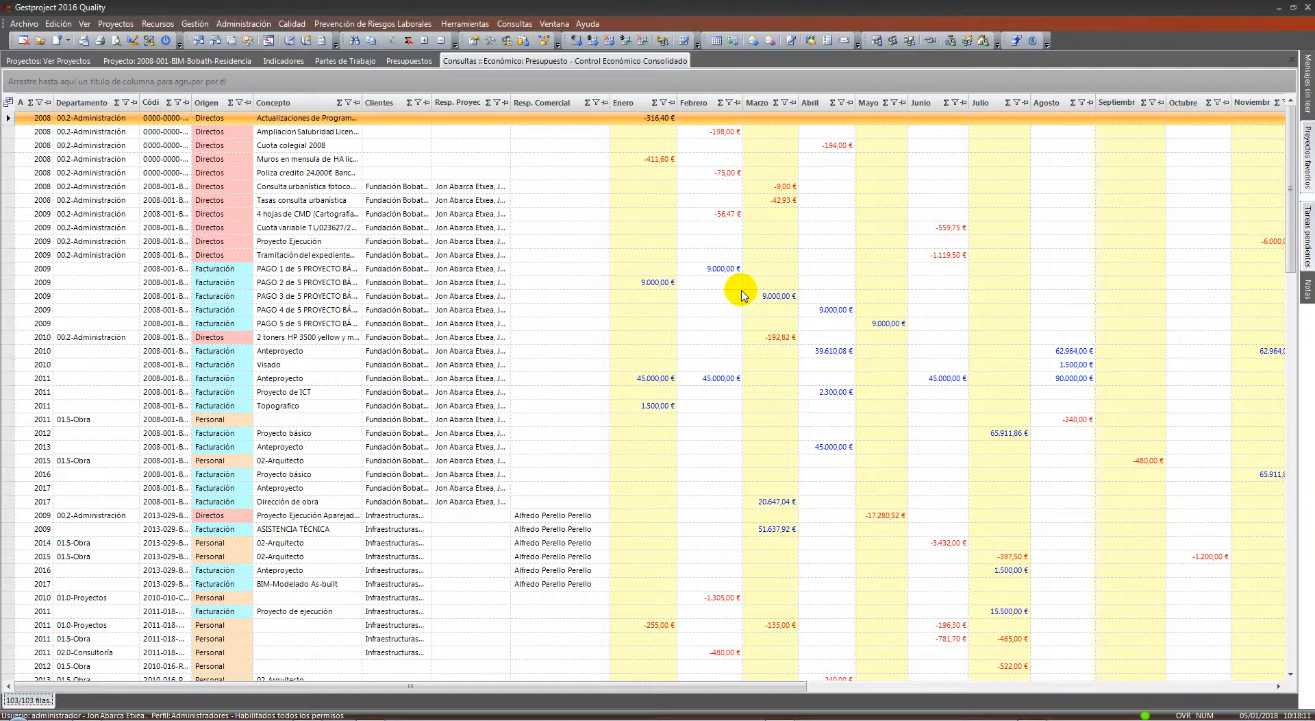
pyautogui.moveTo(783, 686); pyautogui.dragTo(934, 692)
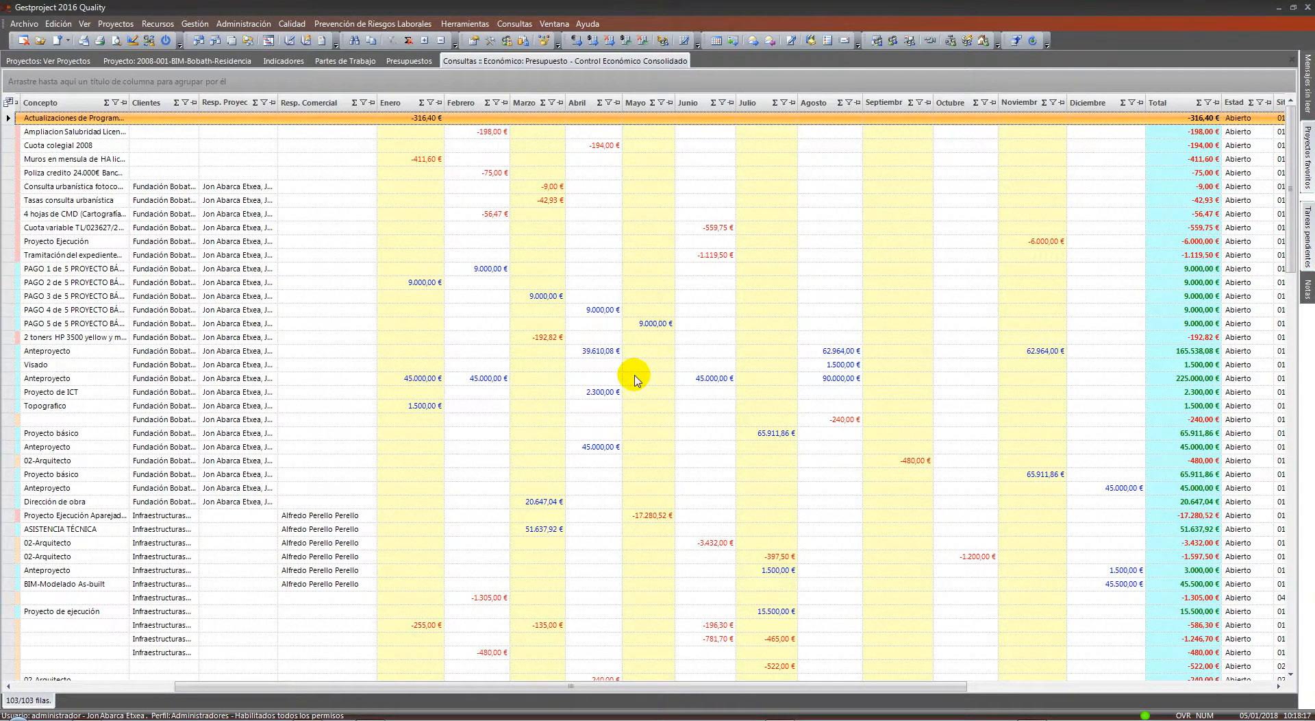
pyautogui.scroll(-10, 634, 379)
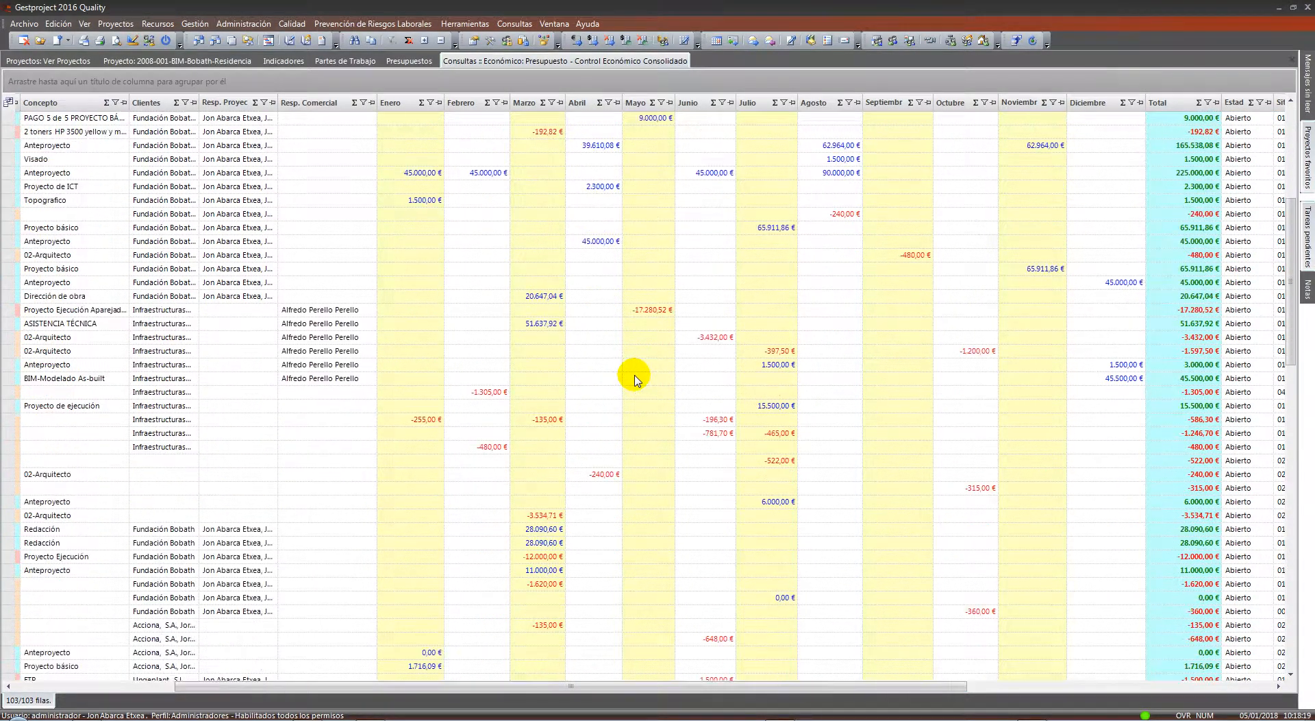
pyautogui.scroll(-6, 634, 379)
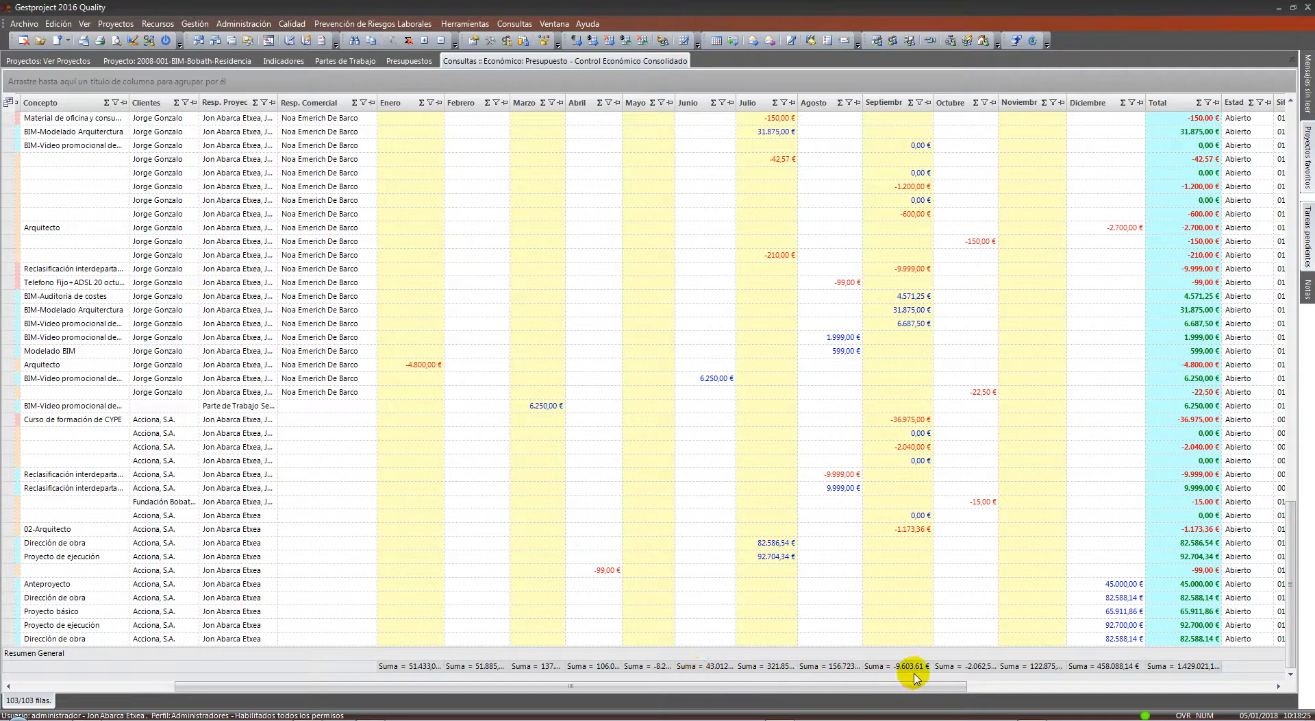
pyautogui.scroll(15, 359, 501)
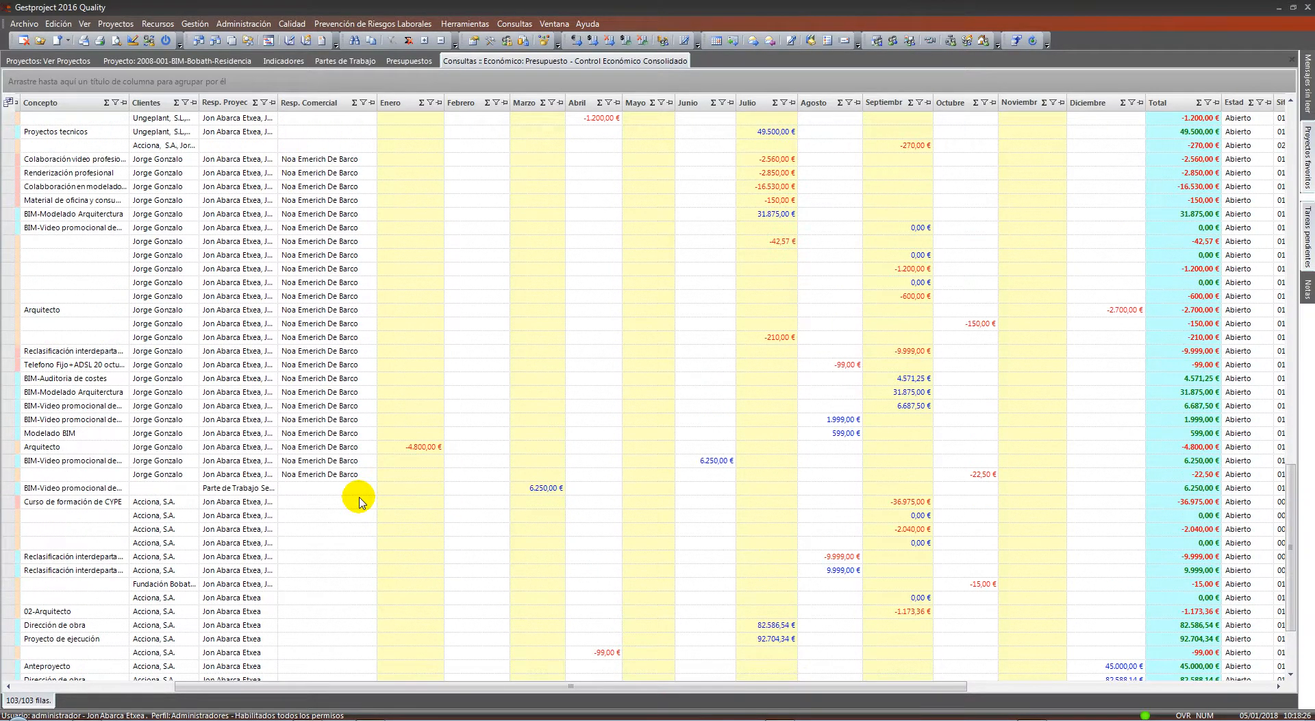
pyautogui.scroll(5, 359, 502)
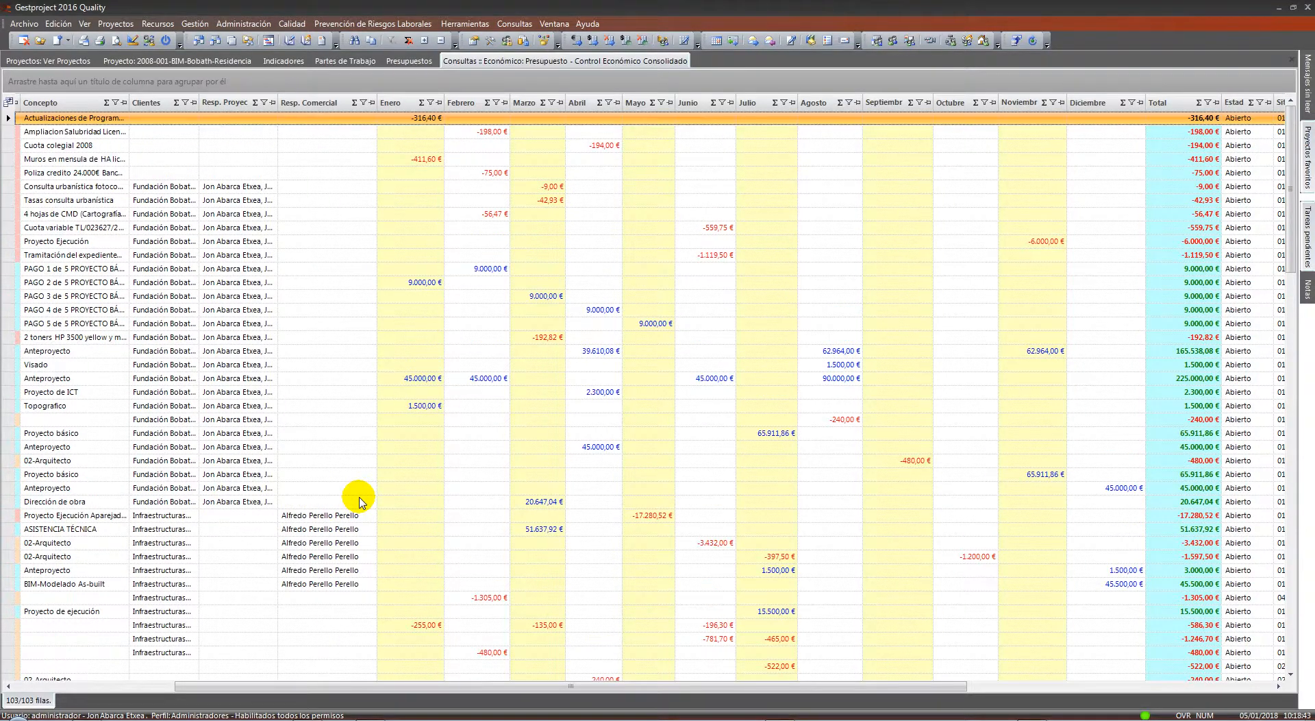
pyautogui.click(88, 686)
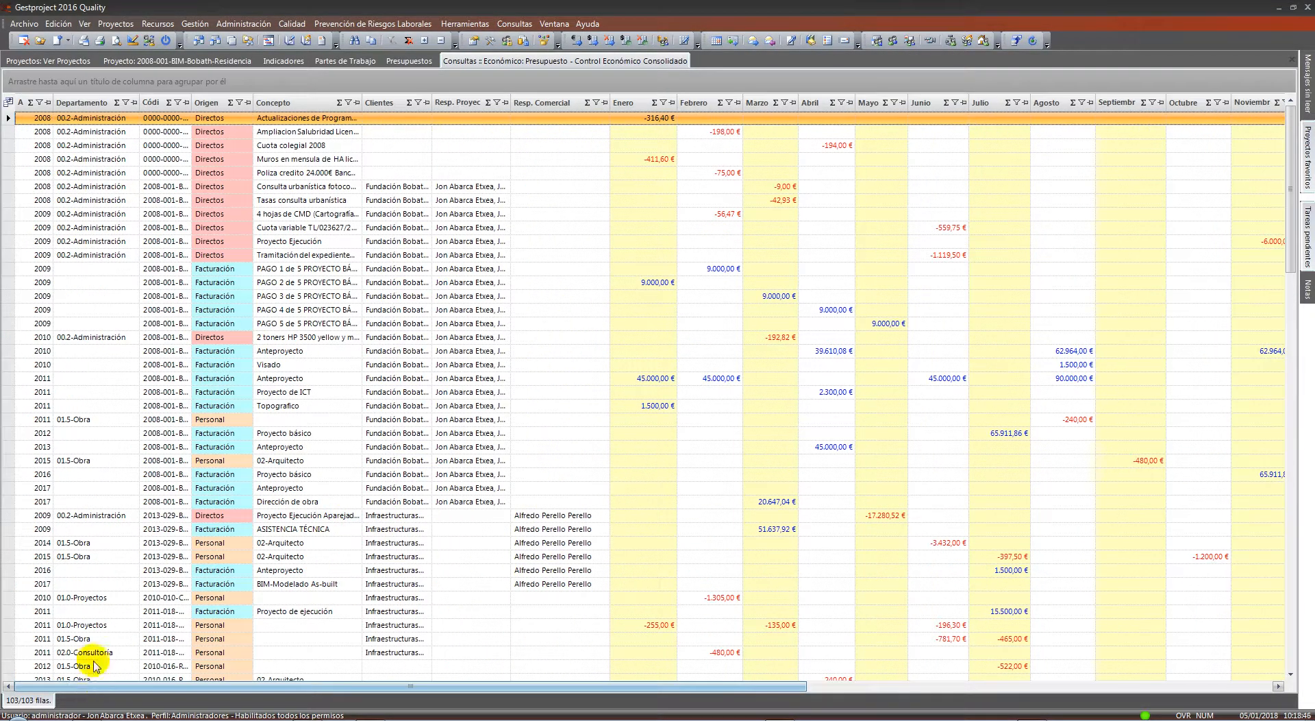
pyautogui.rightClick(470, 65)
pyautogui.click(499, 69)
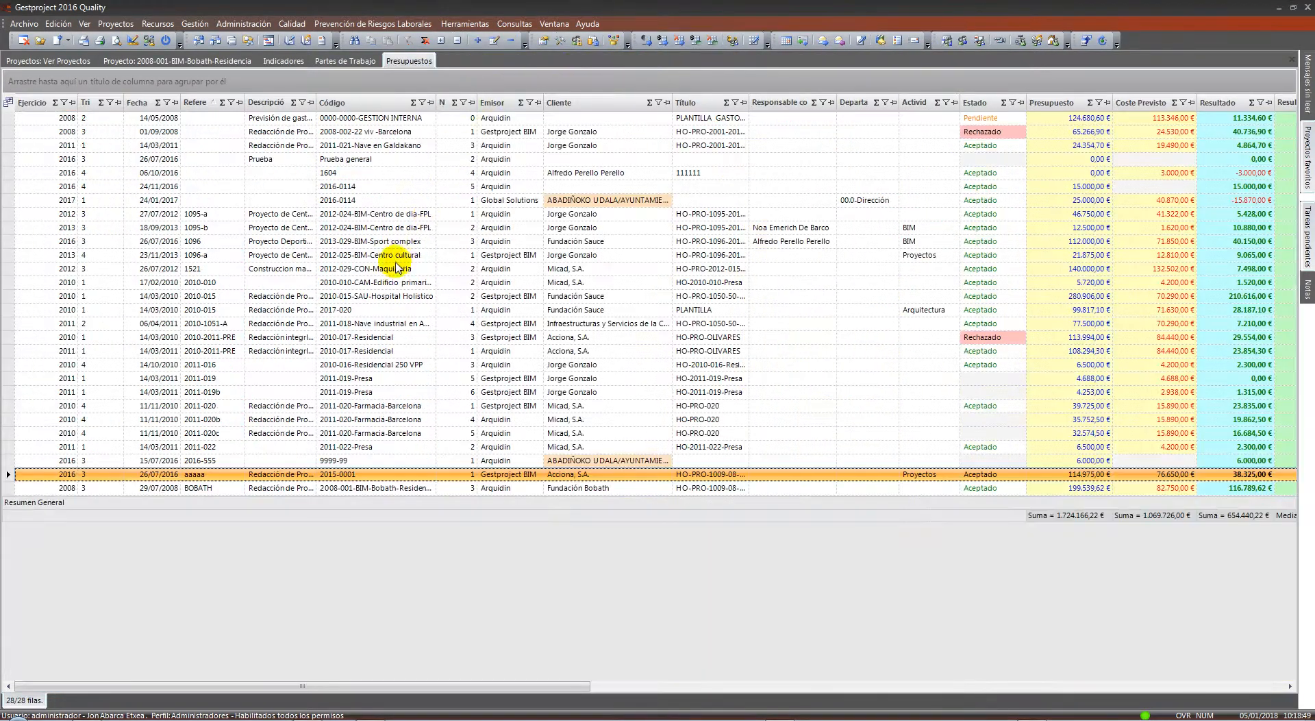
# Reopen the aaaaa budget and its P-15-Cálculo instalaciones staff-cost line
pyautogui.click(345, 61)
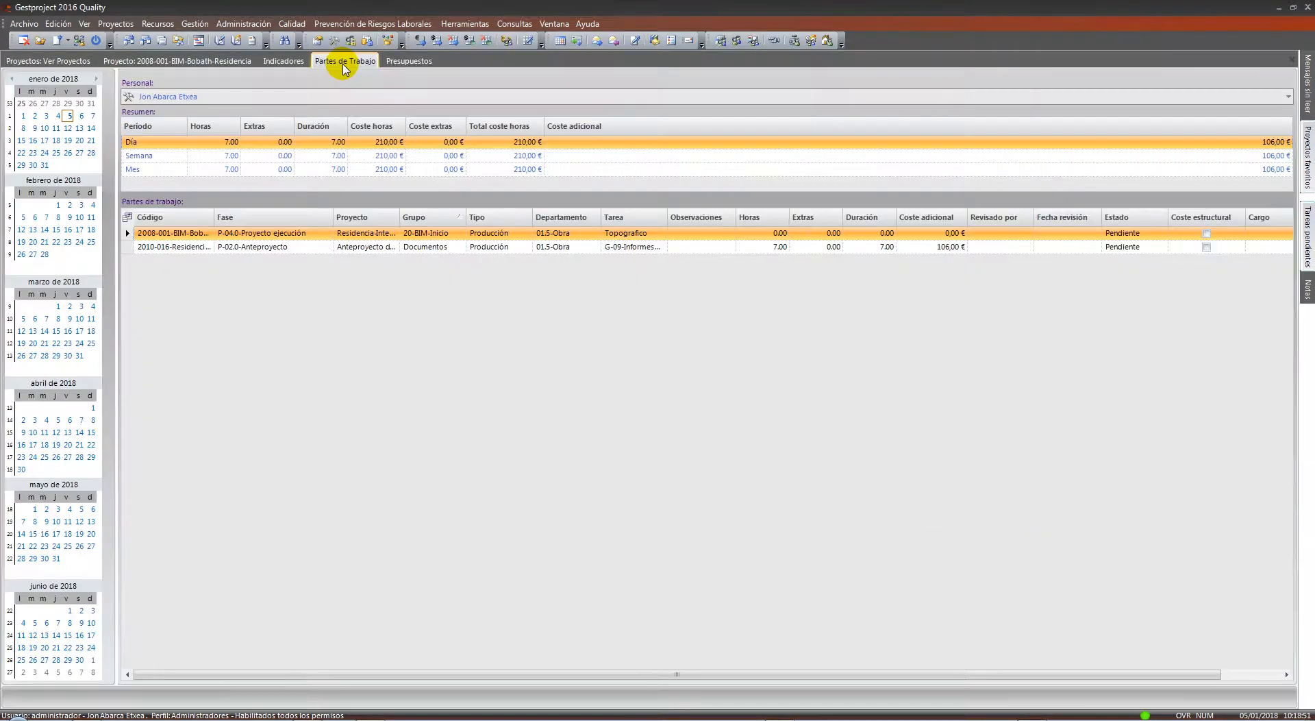
pyautogui.click(414, 60)
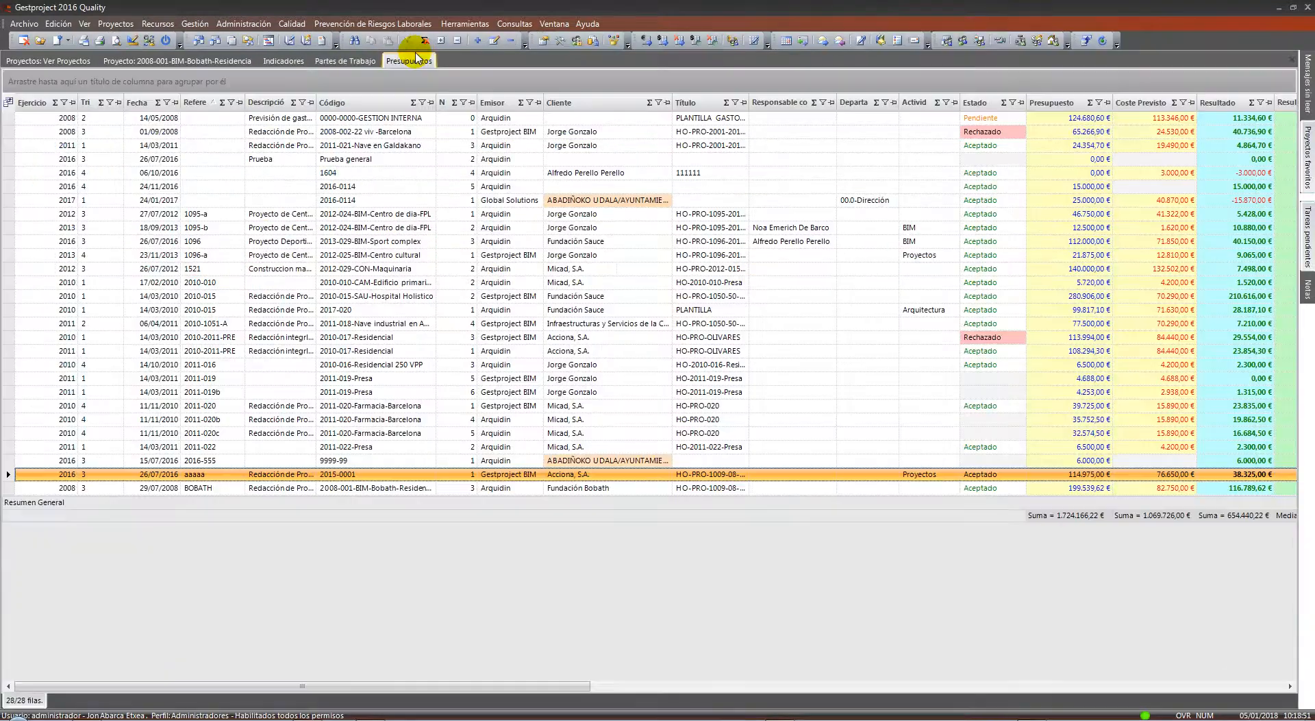
pyautogui.doubleClick(613, 475)
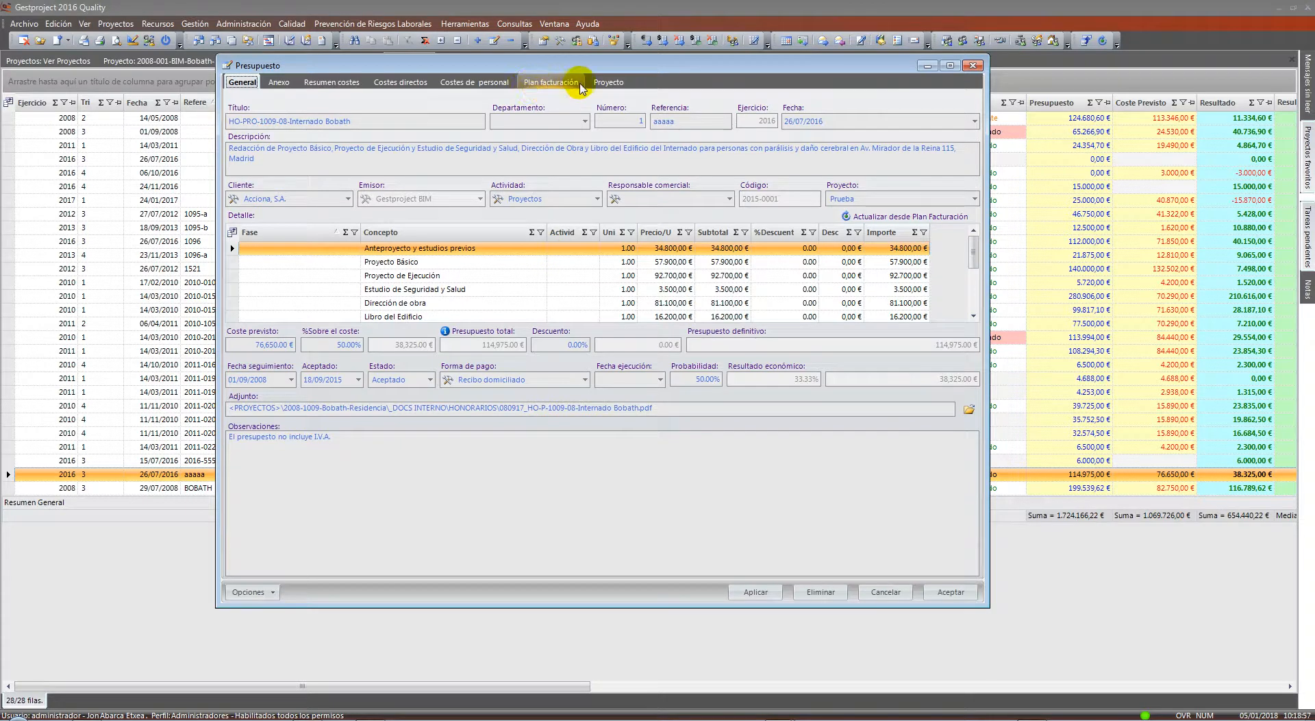
pyautogui.click(555, 87)
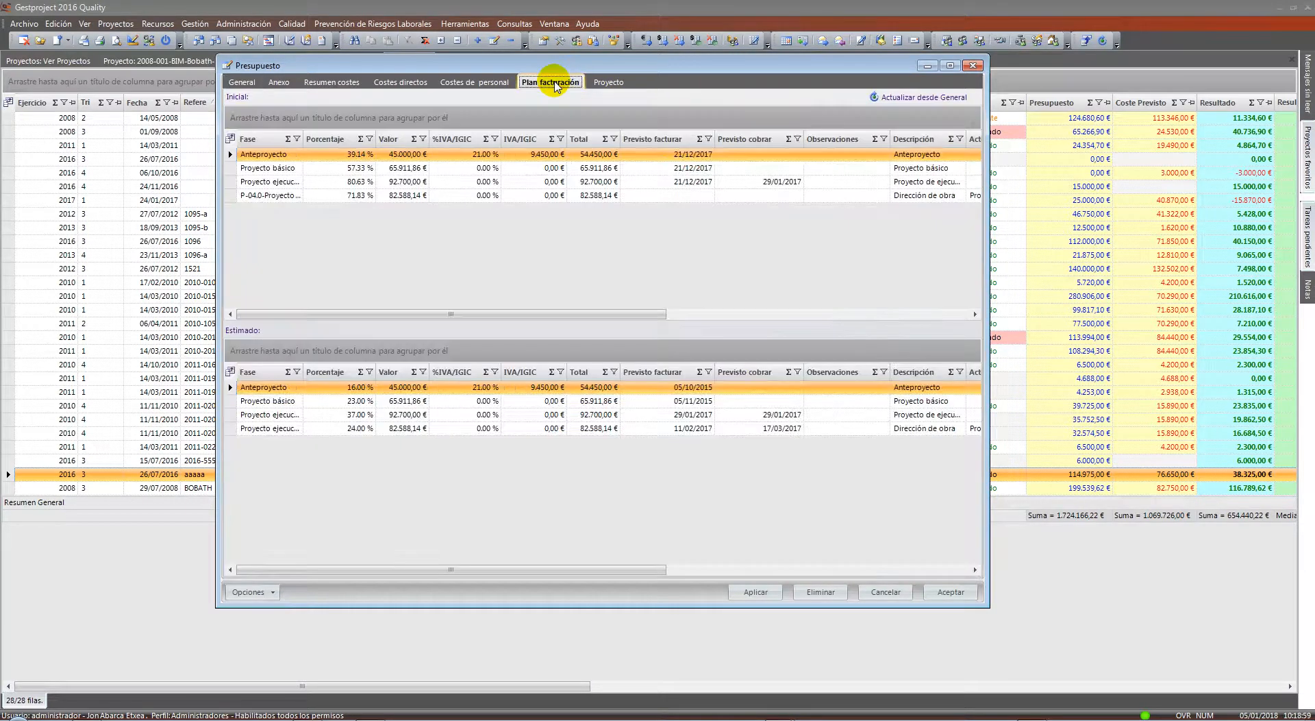
pyautogui.click(474, 81)
pyautogui.doubleClick(538, 223)
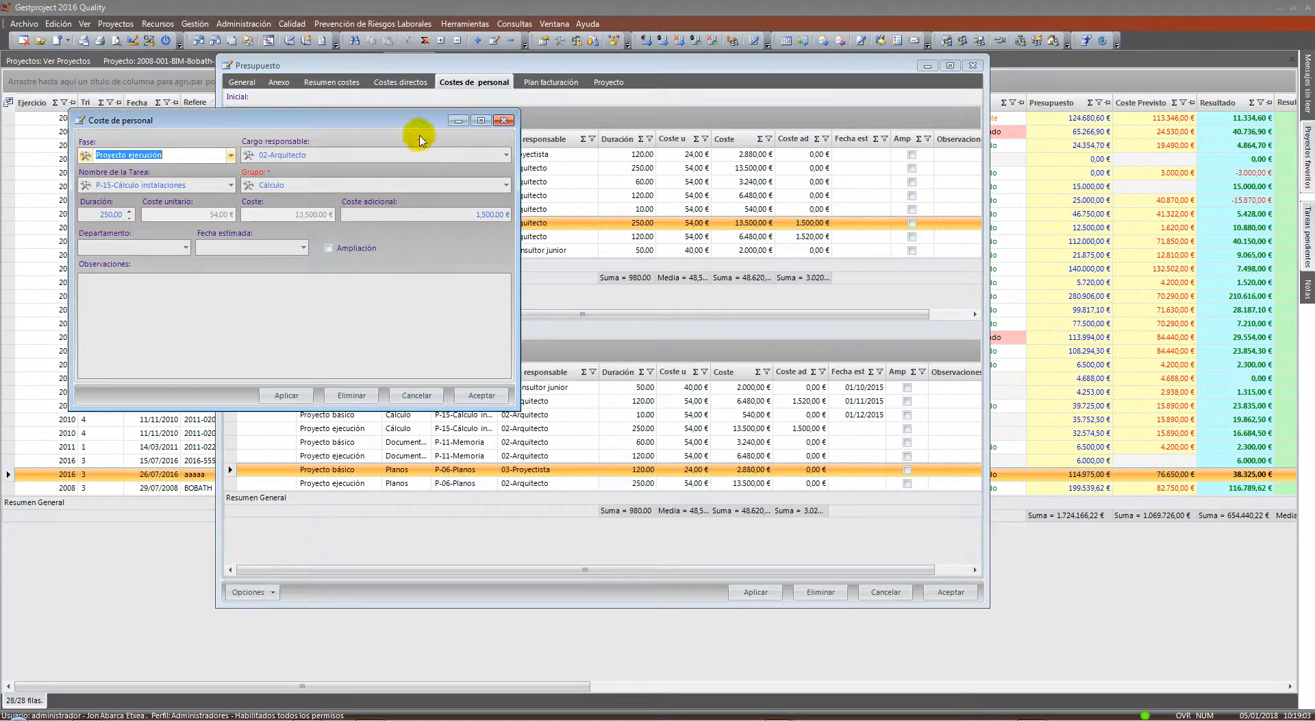
# Move and enlarge the Coste de personal dialog, then open Cargos de departamento
pyautogui.moveTo(420, 129); pyautogui.dragTo(749, 133)
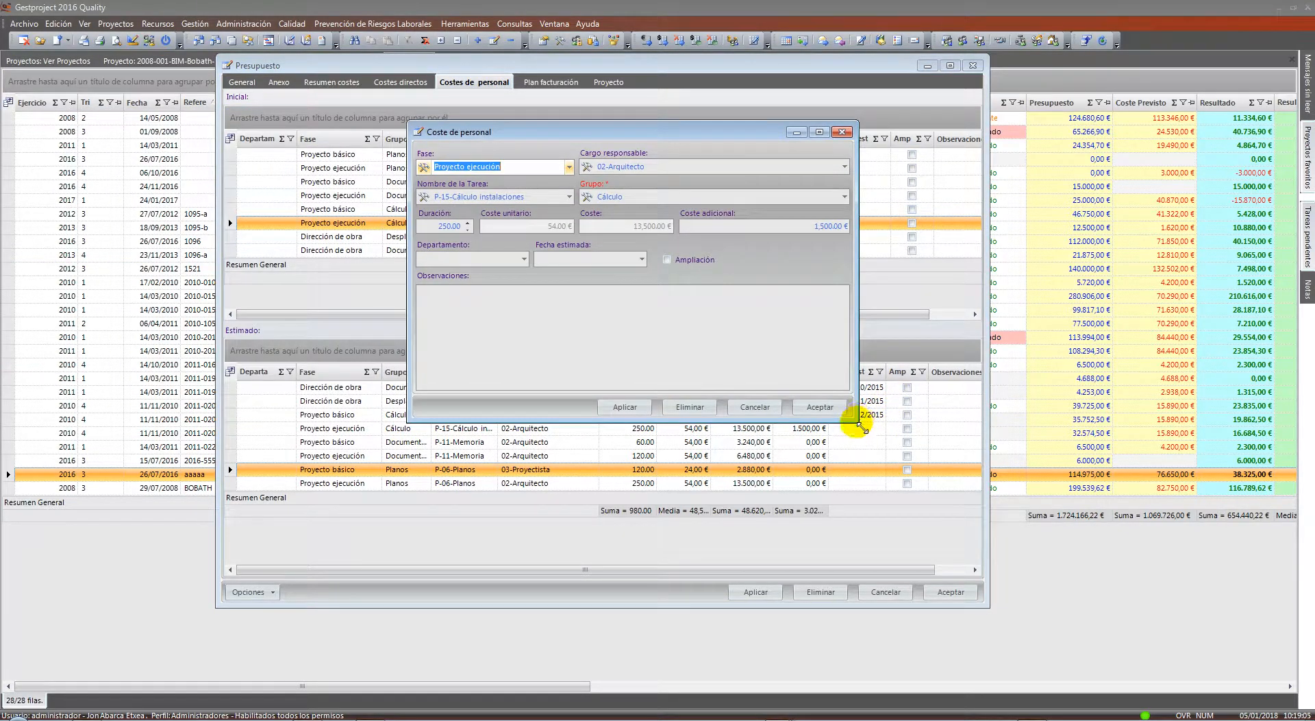
pyautogui.moveTo(857, 420); pyautogui.dragTo(923, 504)
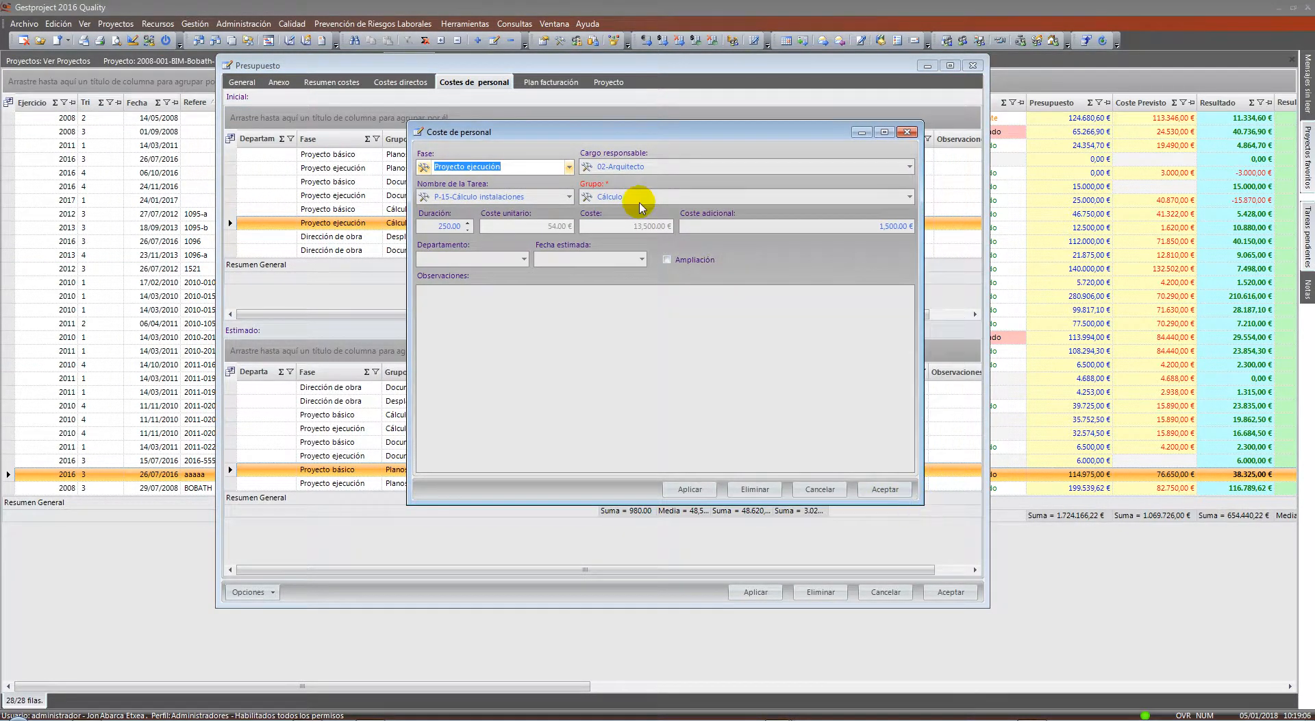
pyautogui.click(586, 169)
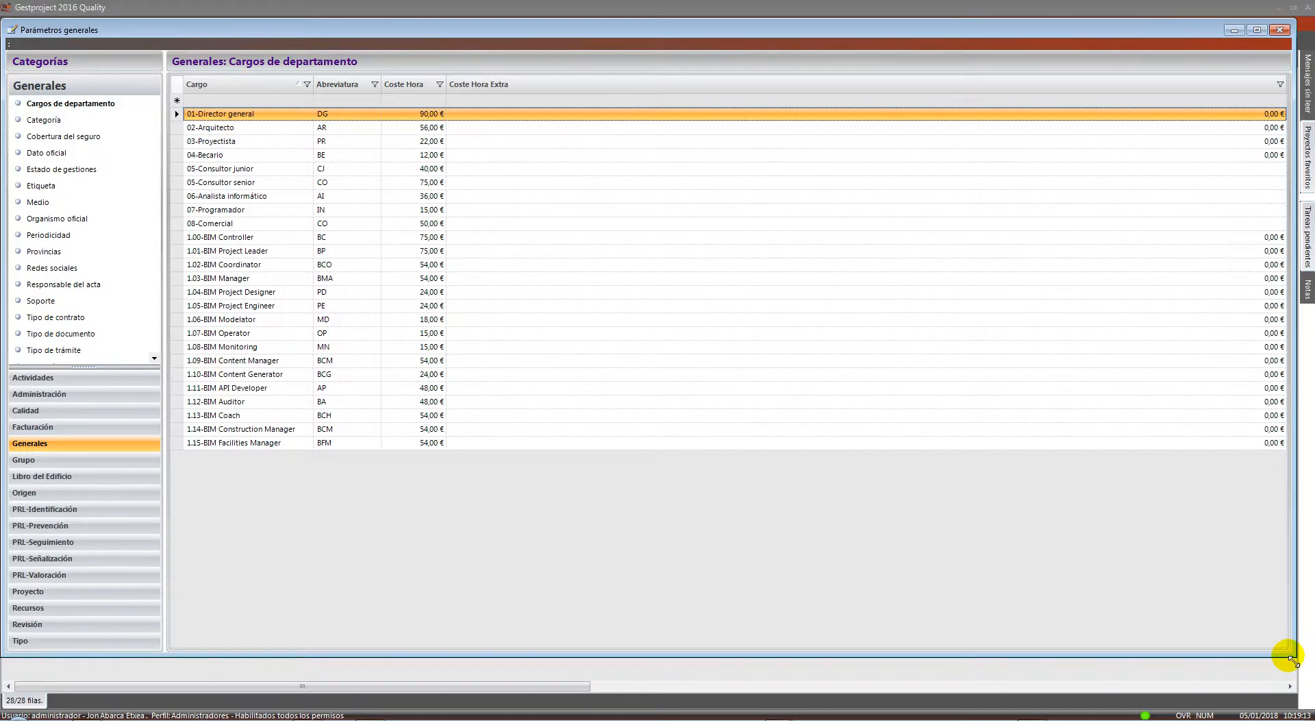
pyautogui.moveTo(1293, 657); pyautogui.dragTo(998, 637)
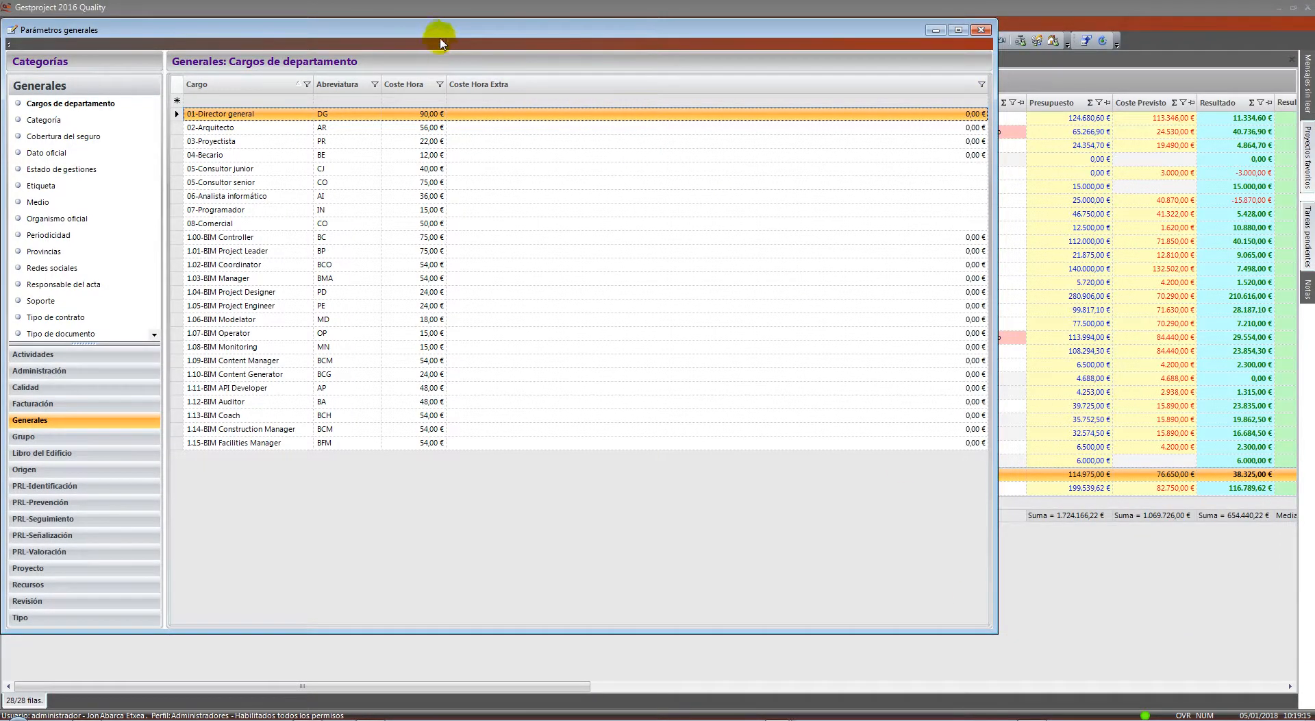
pyautogui.moveTo(440, 28); pyautogui.dragTo(549, 39)
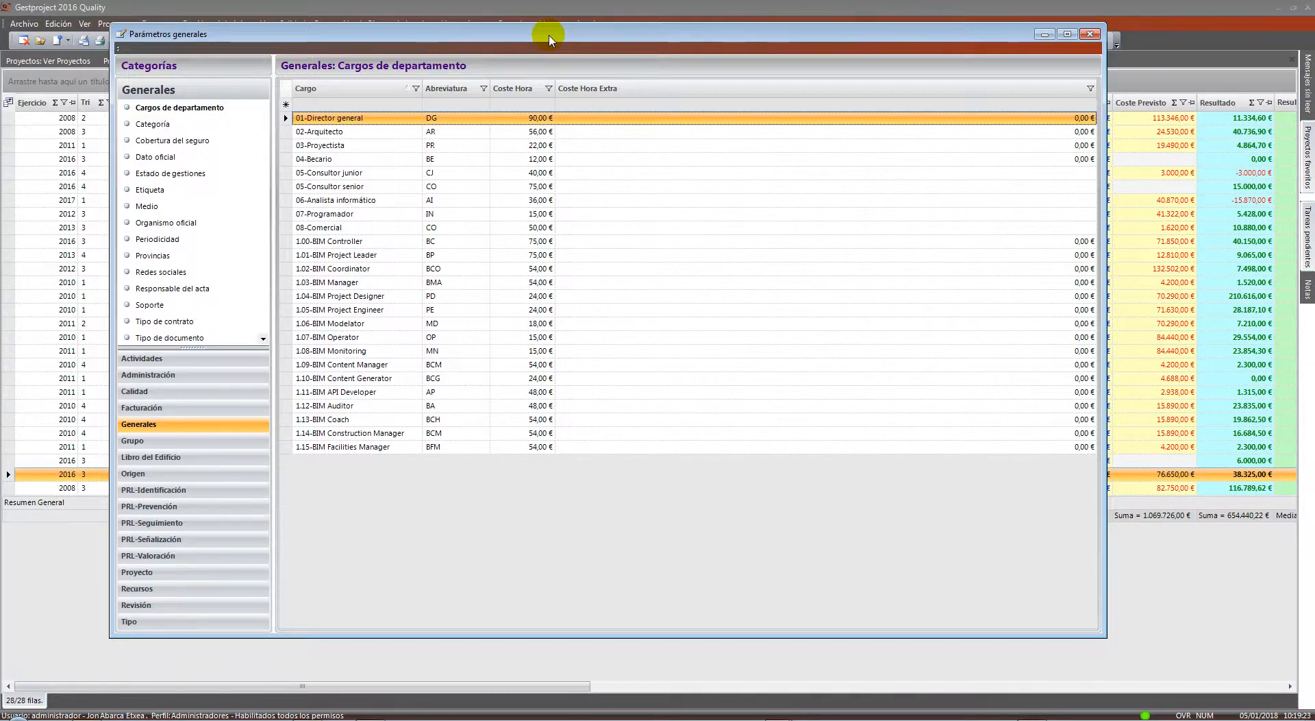
pyautogui.click(356, 186)
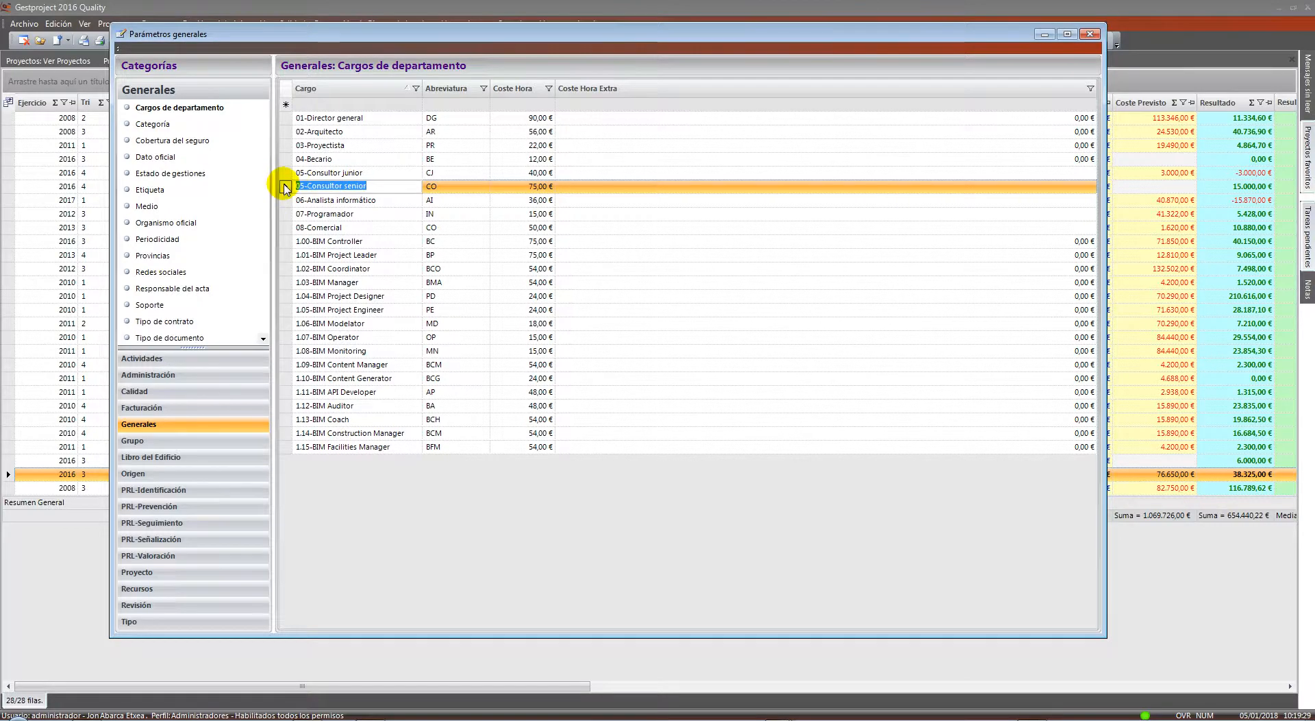
pyautogui.click(286, 188)
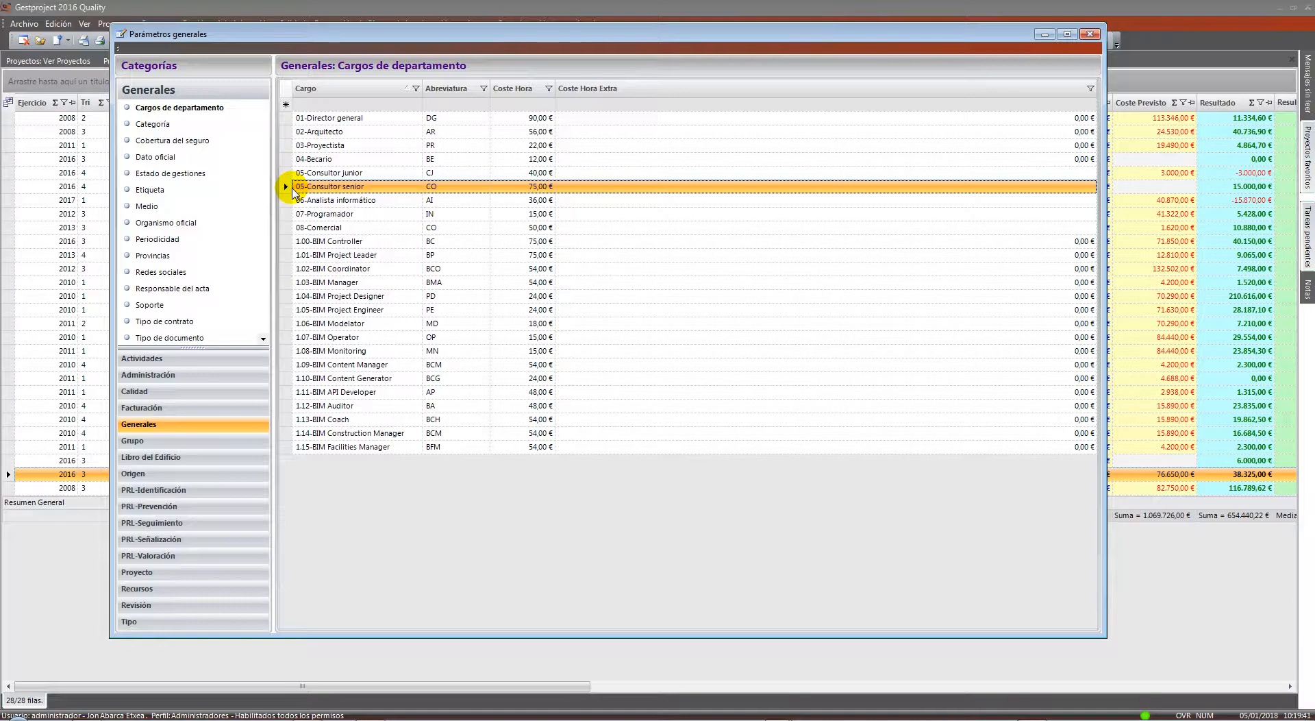
pyautogui.moveTo(285, 117); pyautogui.dragTo(279, 477)
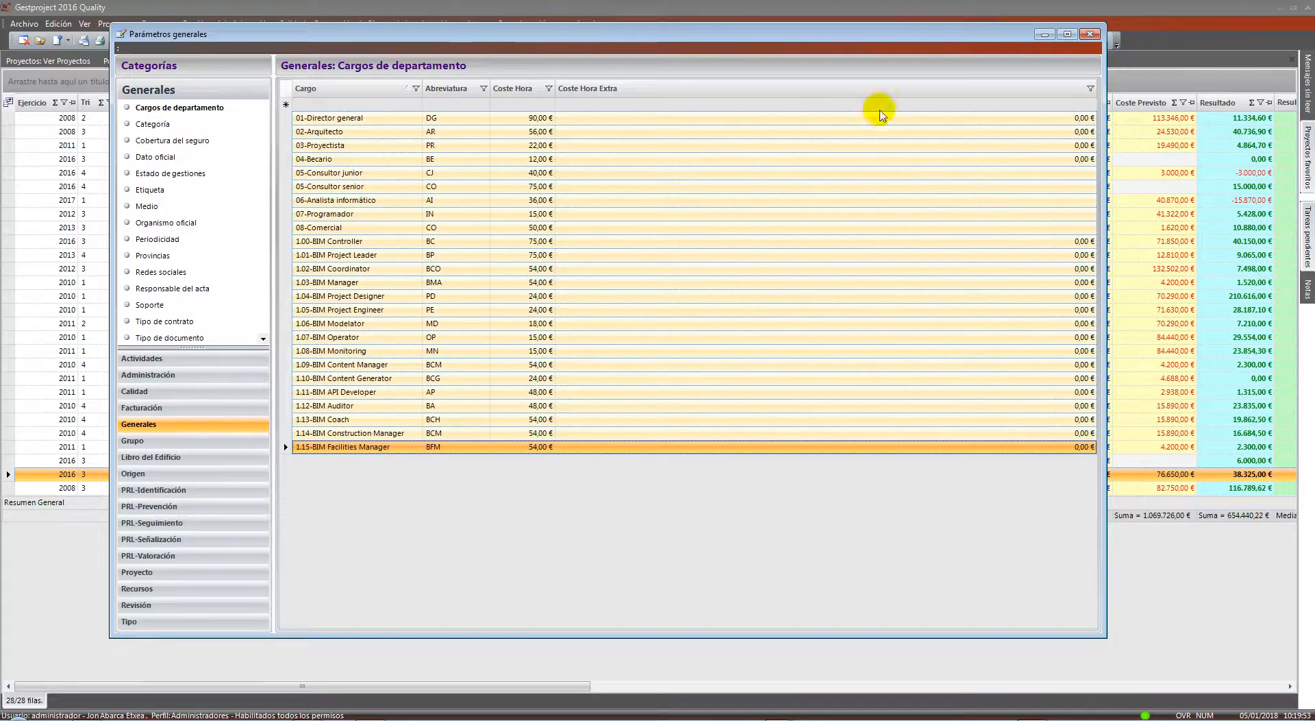
pyautogui.click(1090, 34)
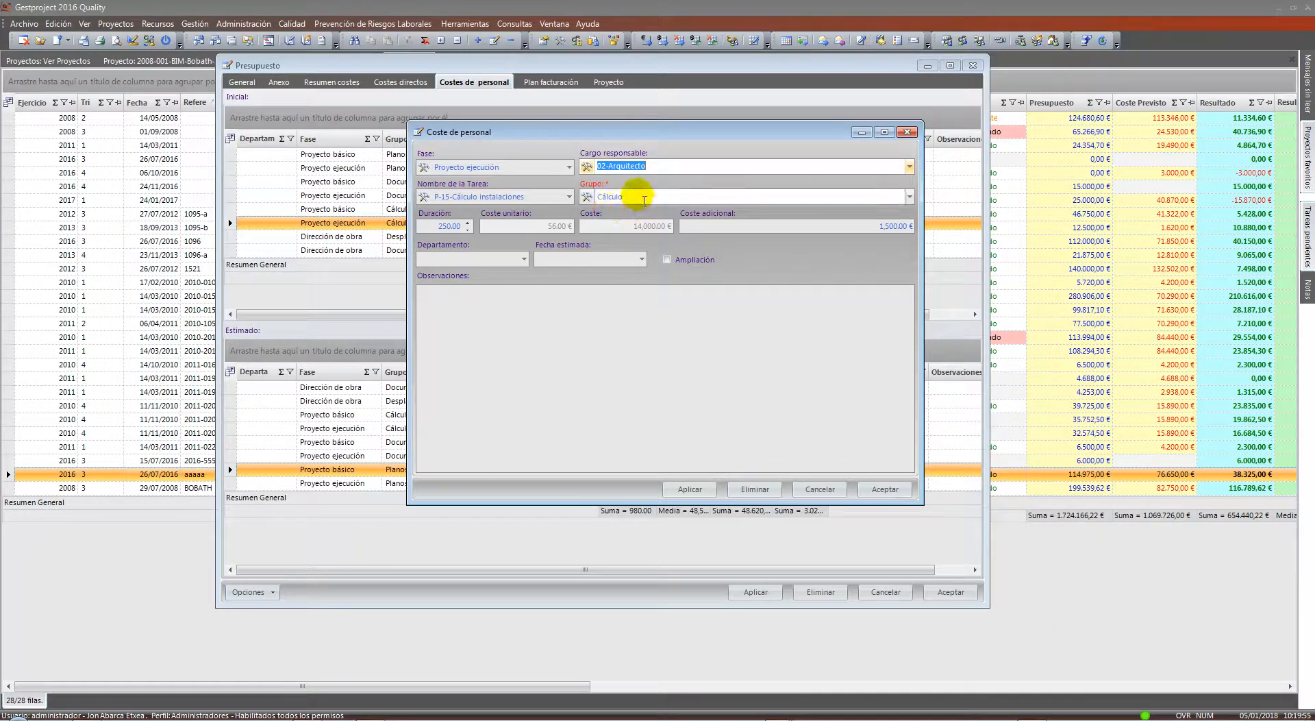
# Close the staff-cost entry and budget, then open Administración > Contable > Costes de personal
pyautogui.click(884, 489)
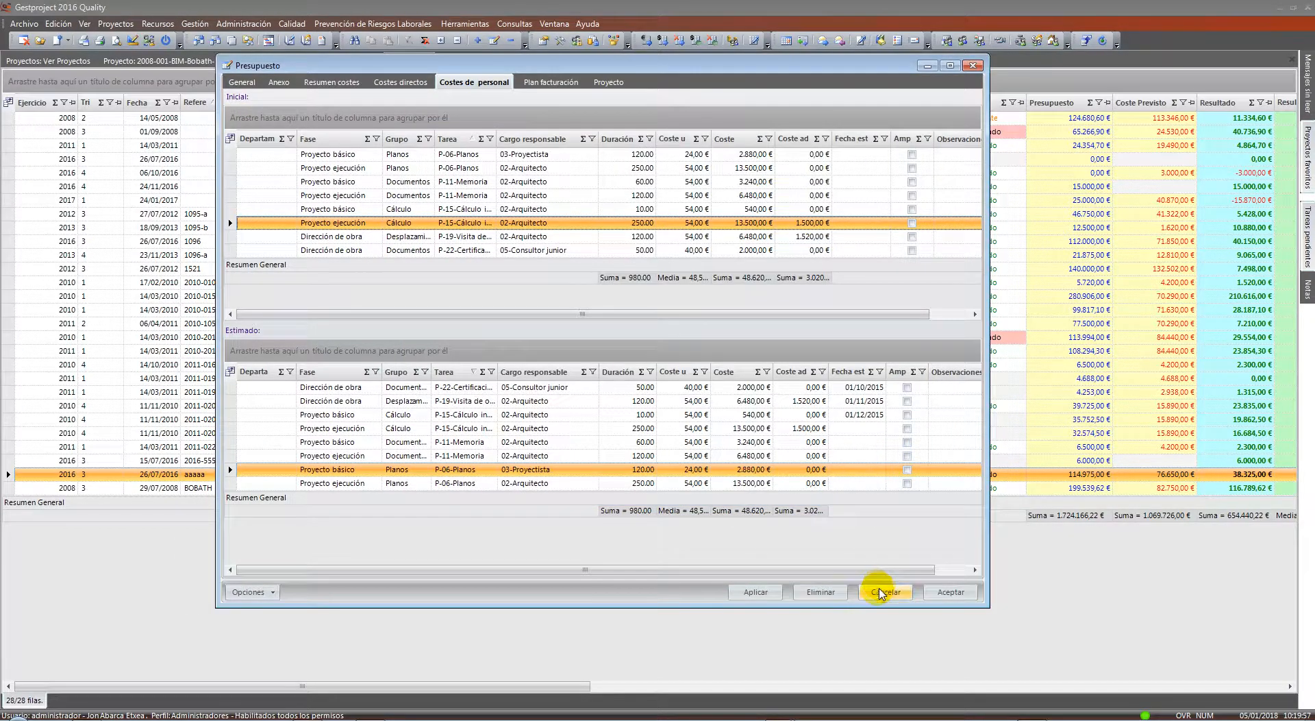
pyautogui.click(884, 591)
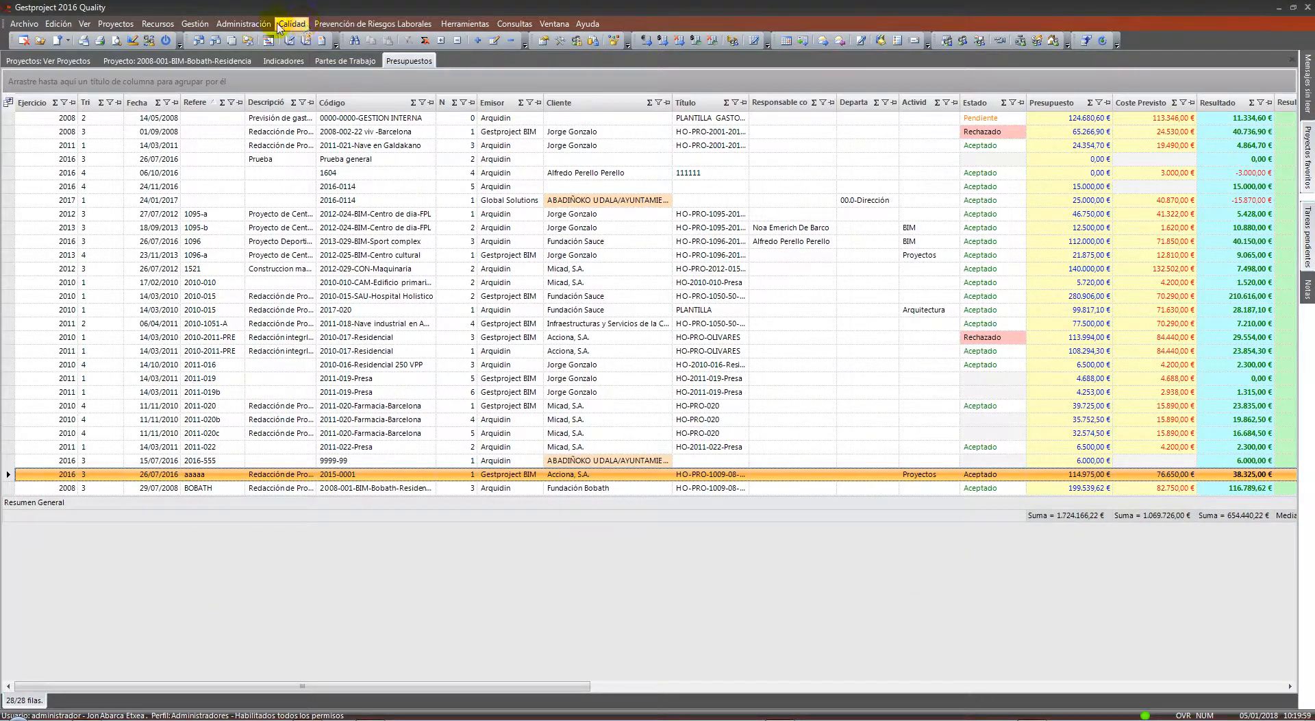
pyautogui.click(243, 23)
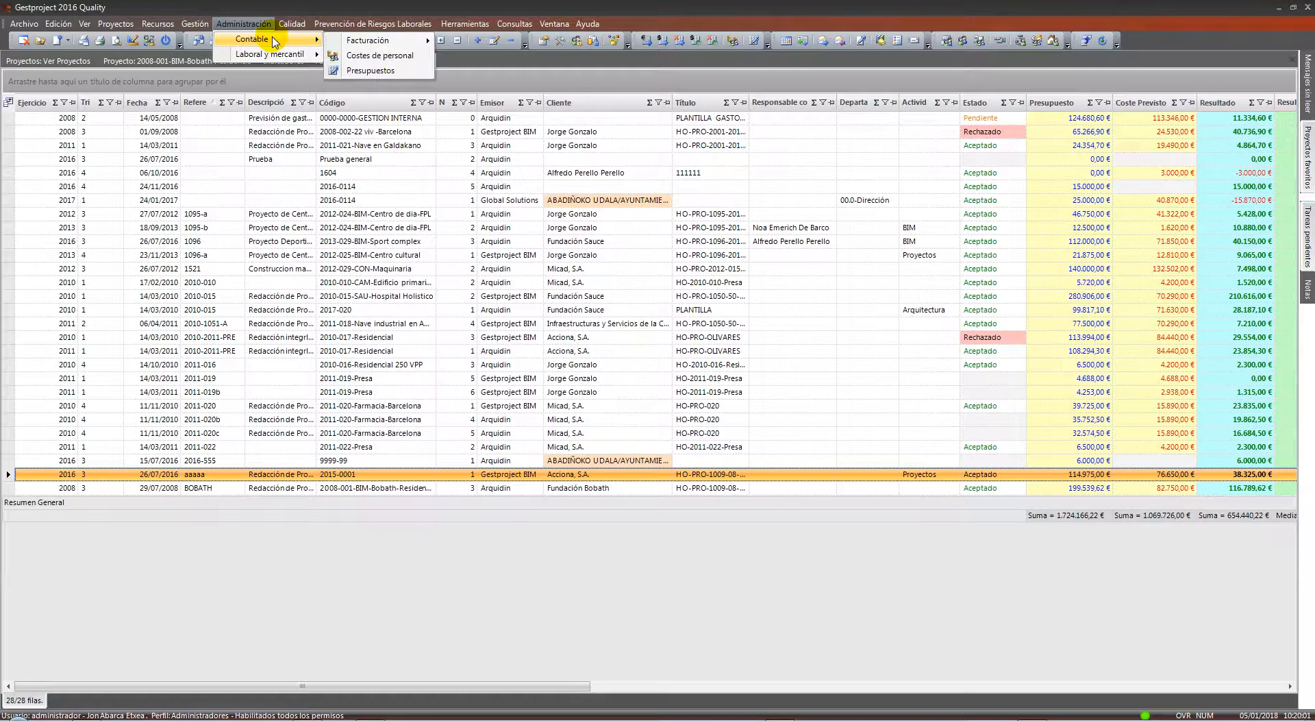
pyautogui.click(403, 57)
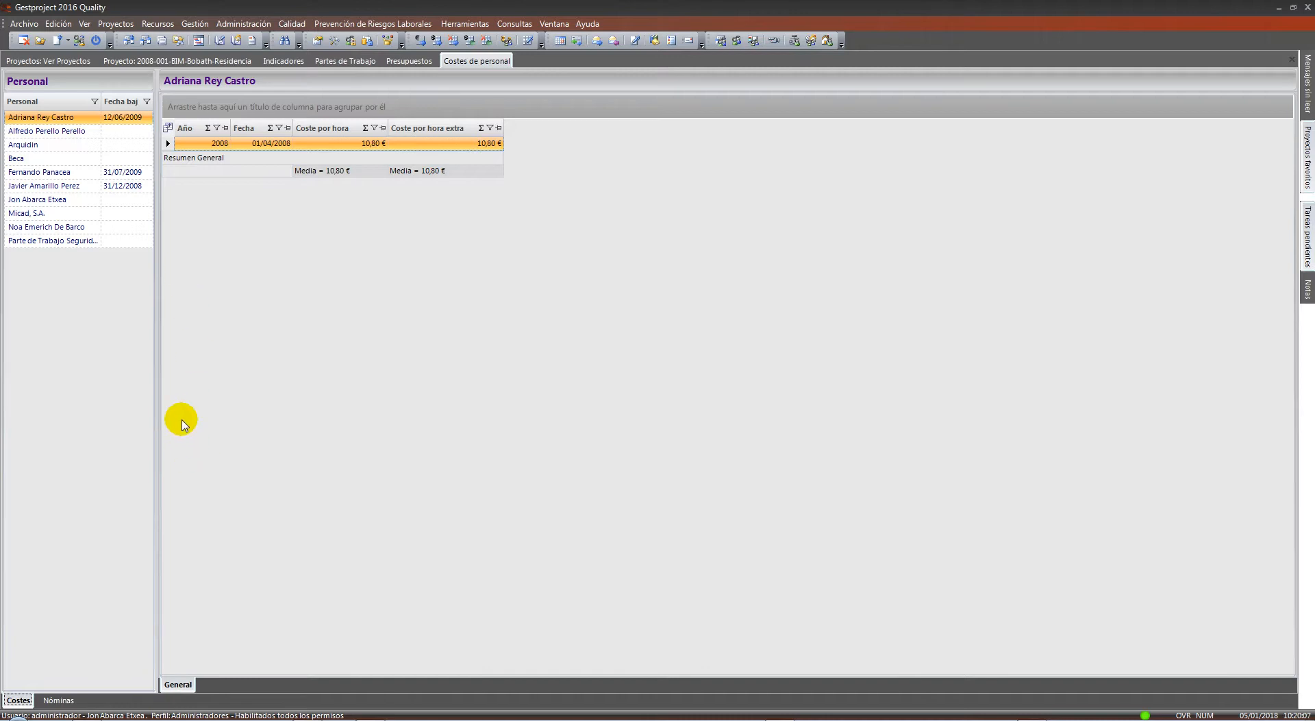
# Pick the employee with four hourly rates and sort them by Año ascending
pyautogui.click(43, 131)
pyautogui.click(37, 145)
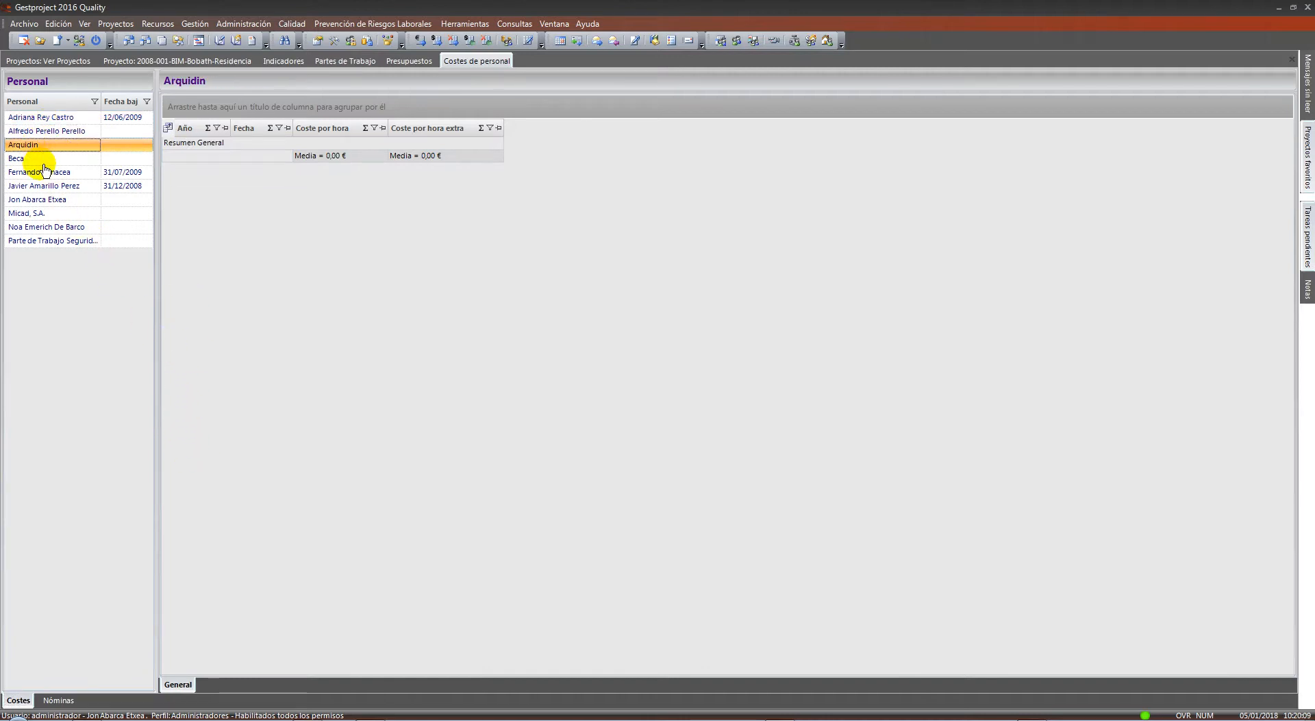
pyautogui.click(43, 158)
pyautogui.click(42, 172)
pyautogui.click(49, 185)
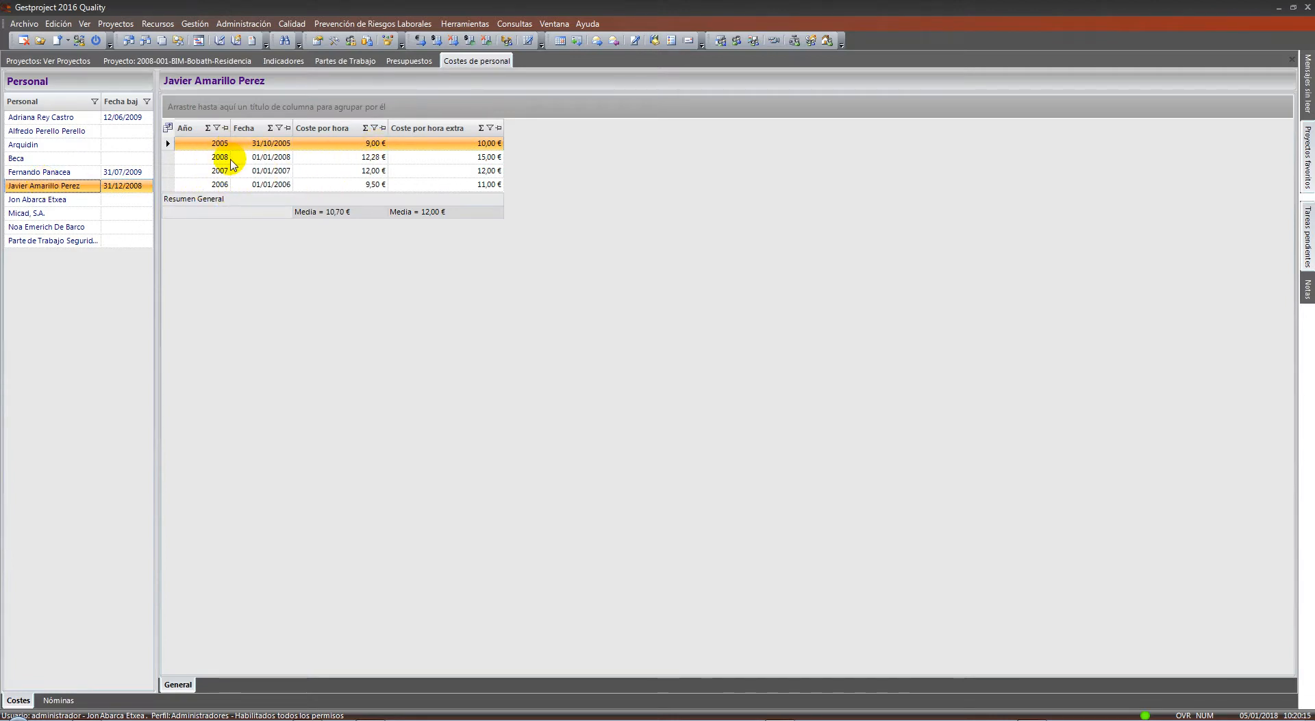
pyautogui.click(185, 127)
pyautogui.click(332, 157)
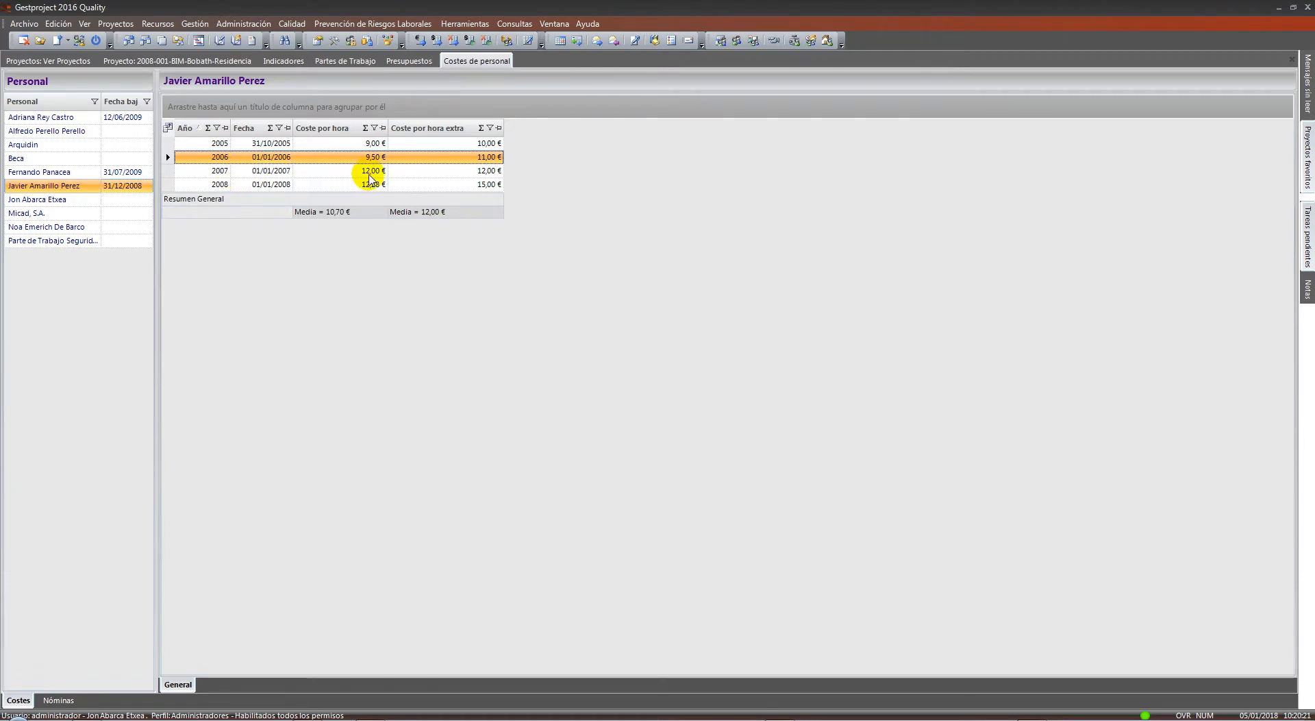
# Select the 2006, 2007 and 2008 rate rows to compare them
pyautogui.click(368, 172)
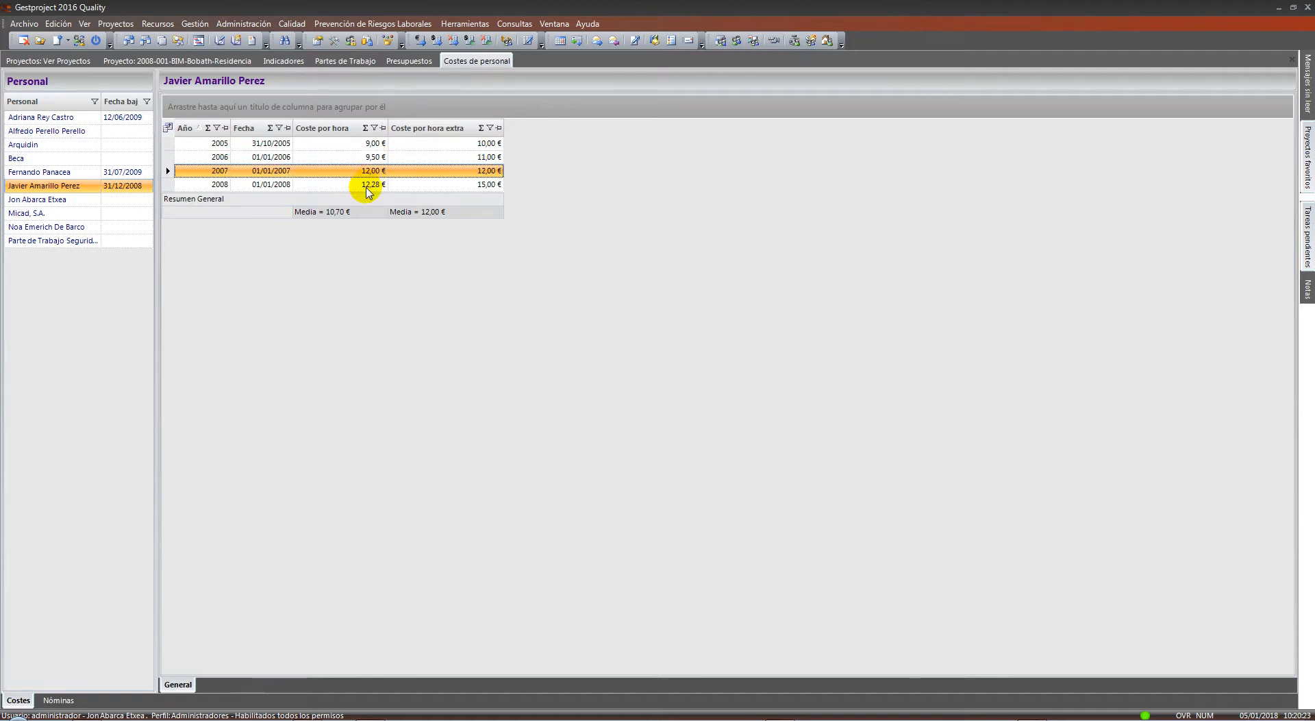
pyautogui.click(367, 188)
pyautogui.click(368, 172)
pyautogui.click(373, 158)
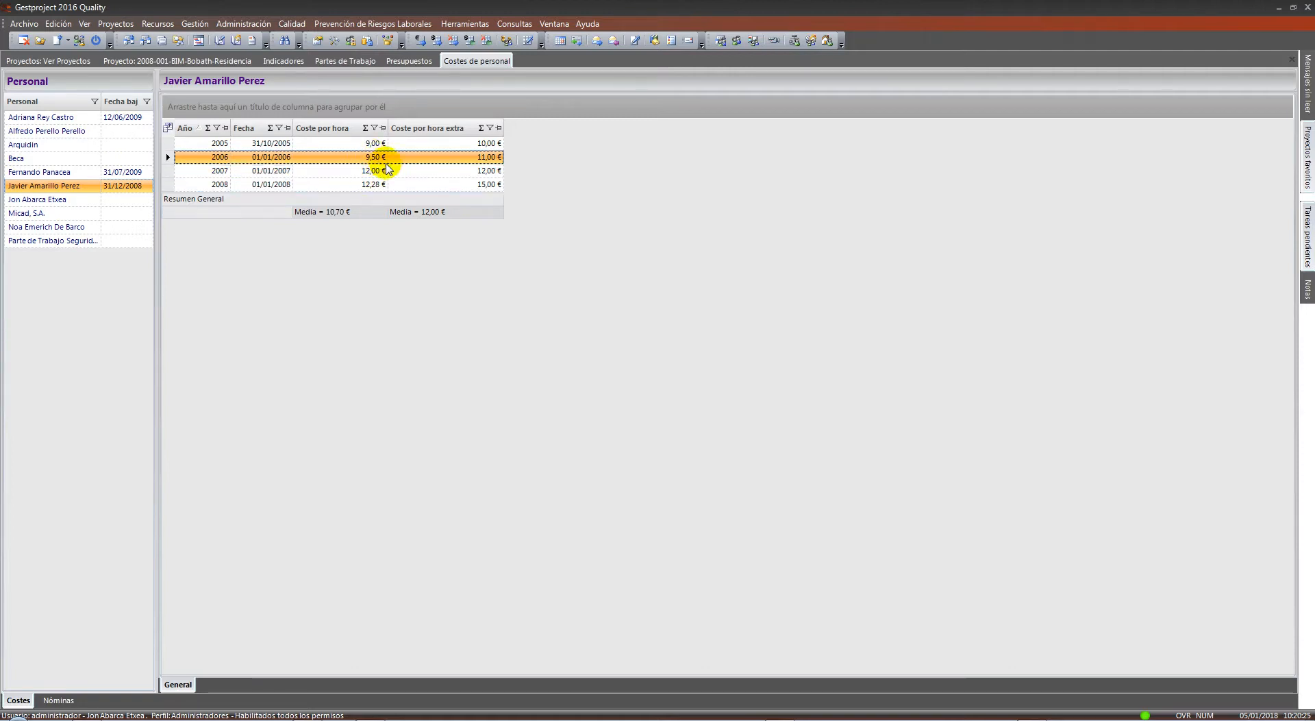
pyautogui.click(378, 175)
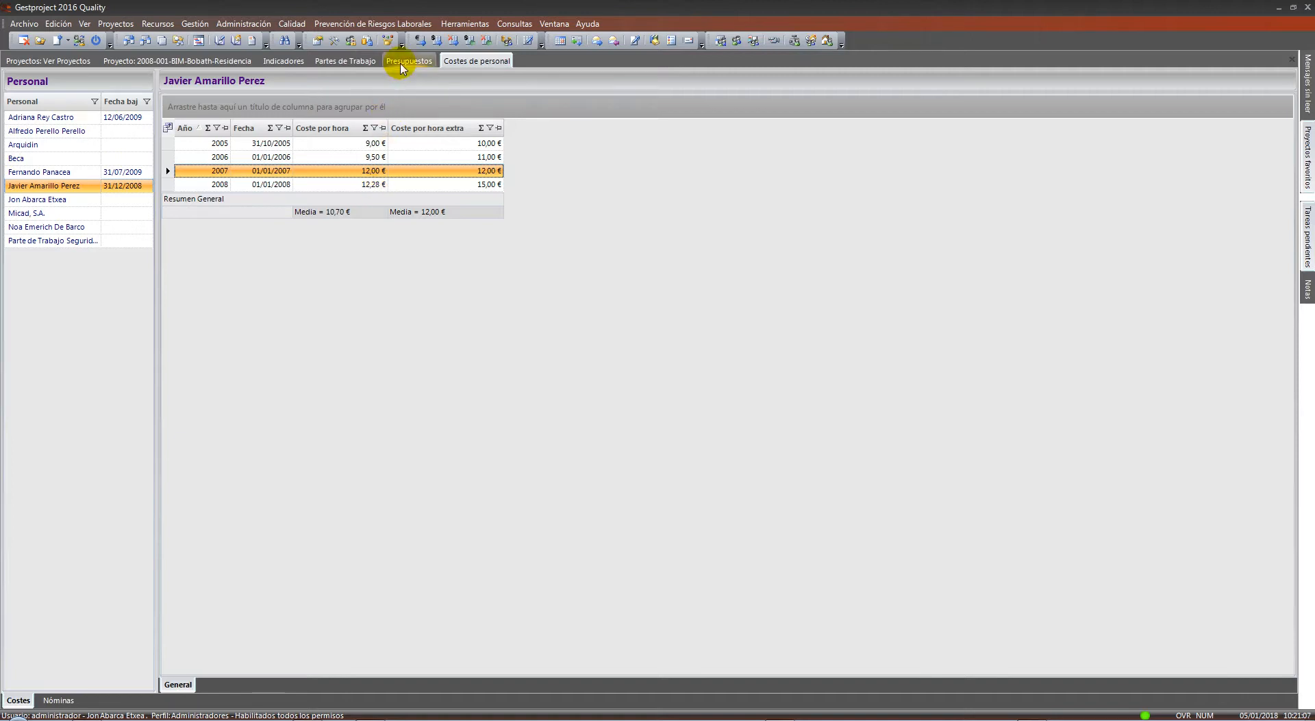
# Copy the 2008 rate into a new row and change its date to 01/01/2017
pyautogui.rightClick(331, 187)
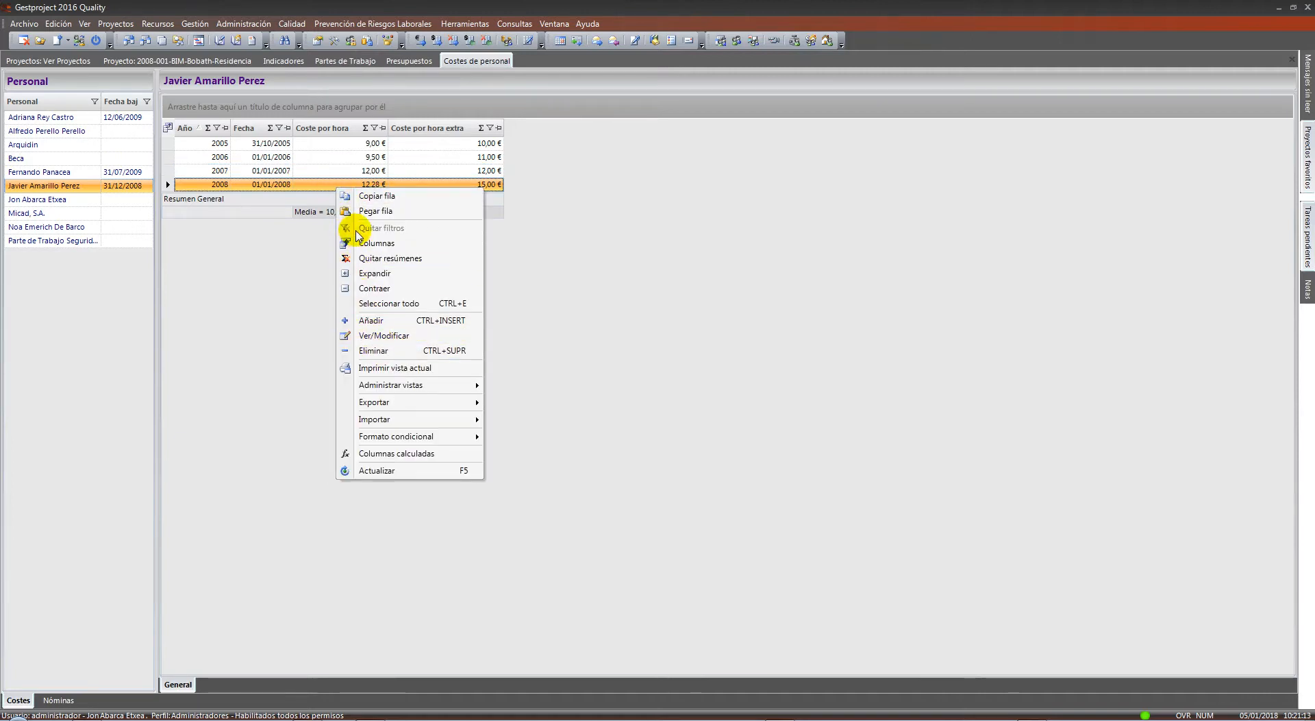
pyautogui.click(363, 211)
pyautogui.doubleClick(332, 199)
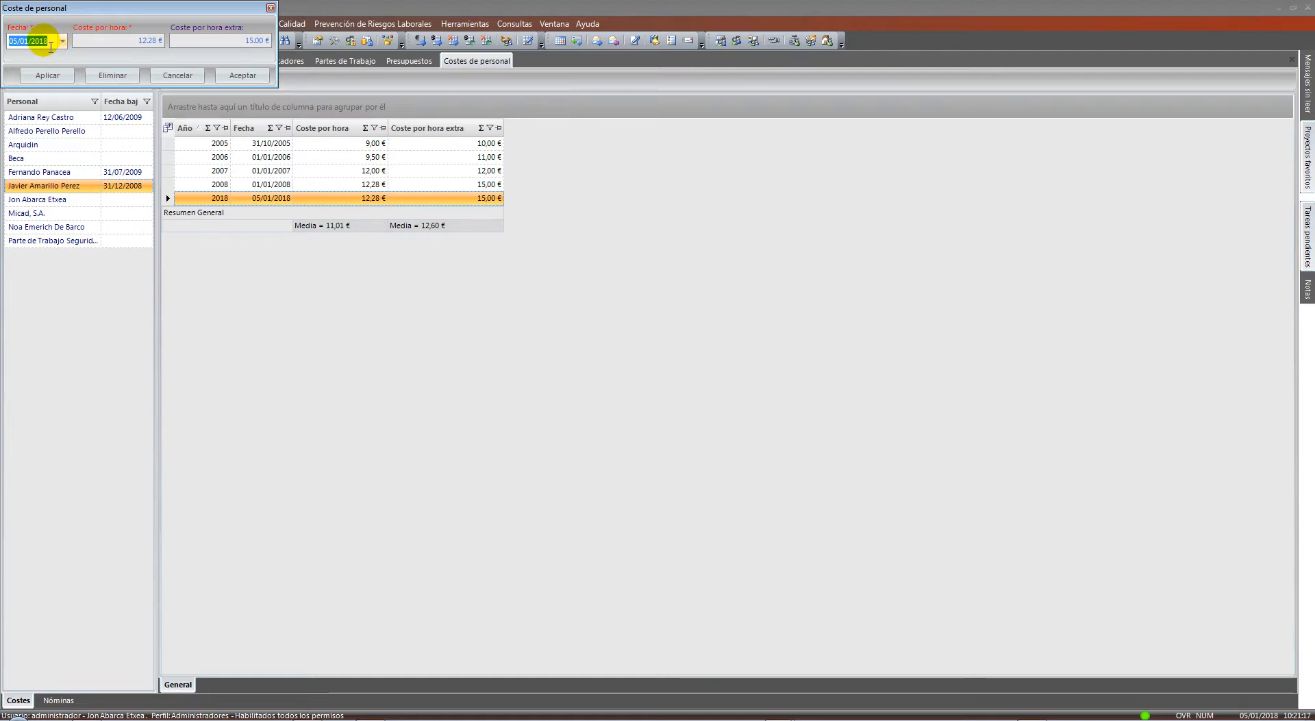
pyautogui.click(45, 42)
pyautogui.write('7')
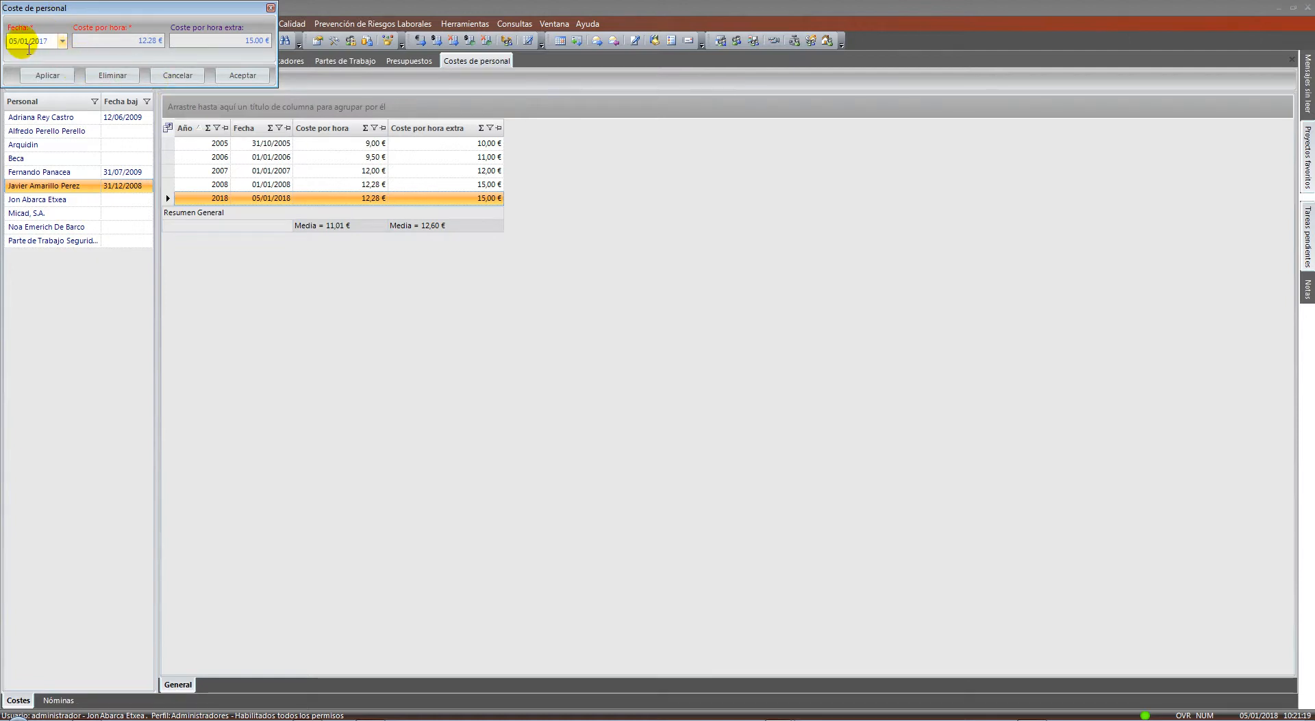
pyautogui.click(48, 75)
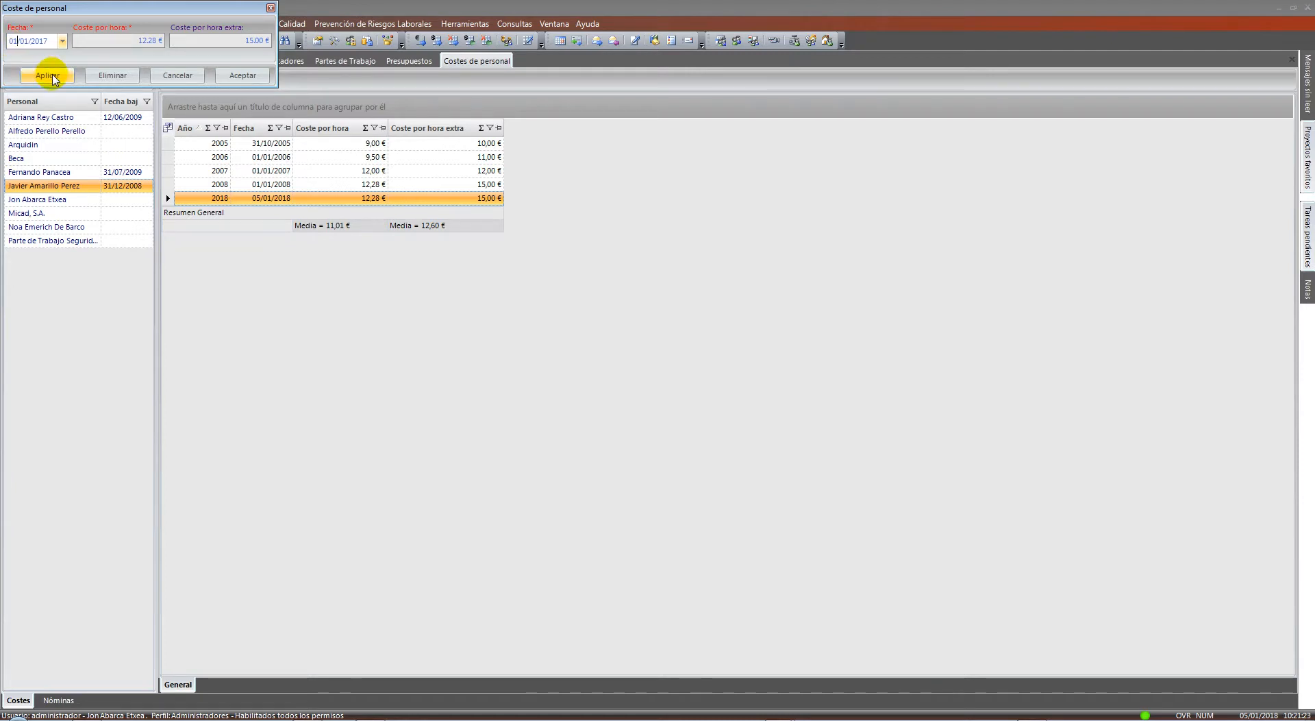
pyautogui.click(242, 75)
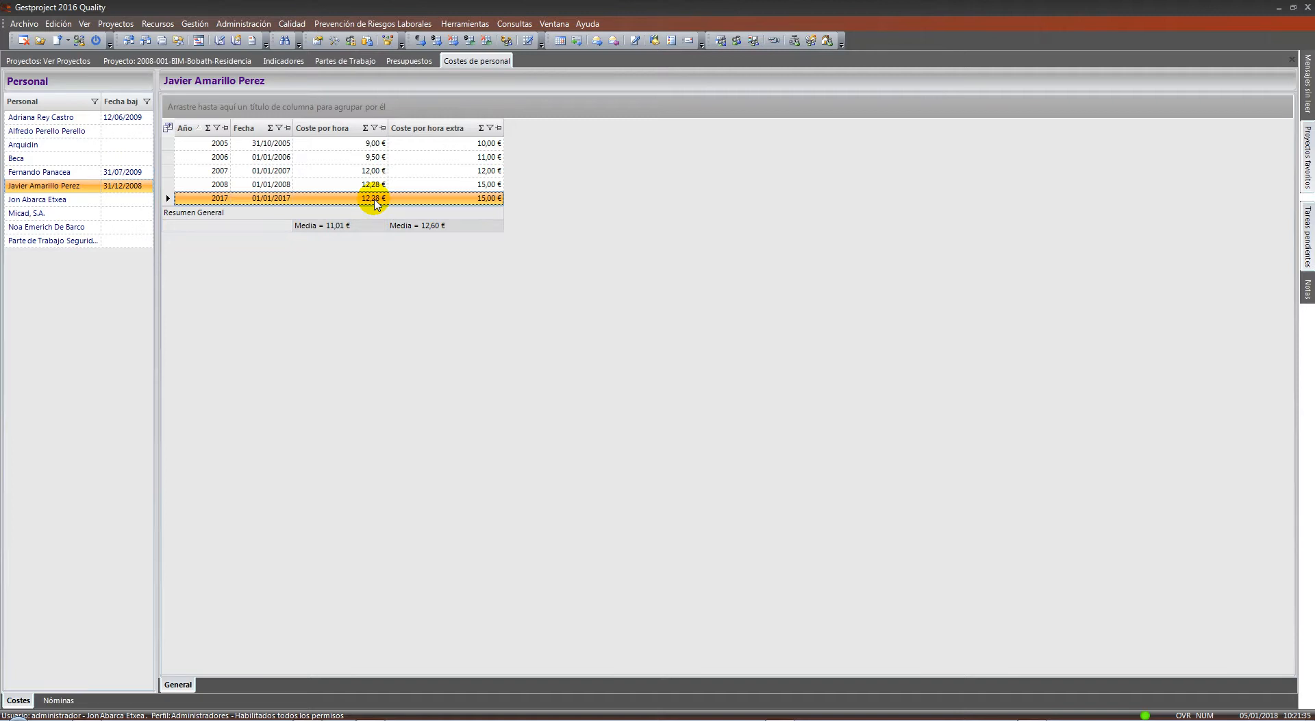
# Set the 2017 rate's hourly cost to 11,58 € and save it
pyautogui.doubleClick(376, 198)
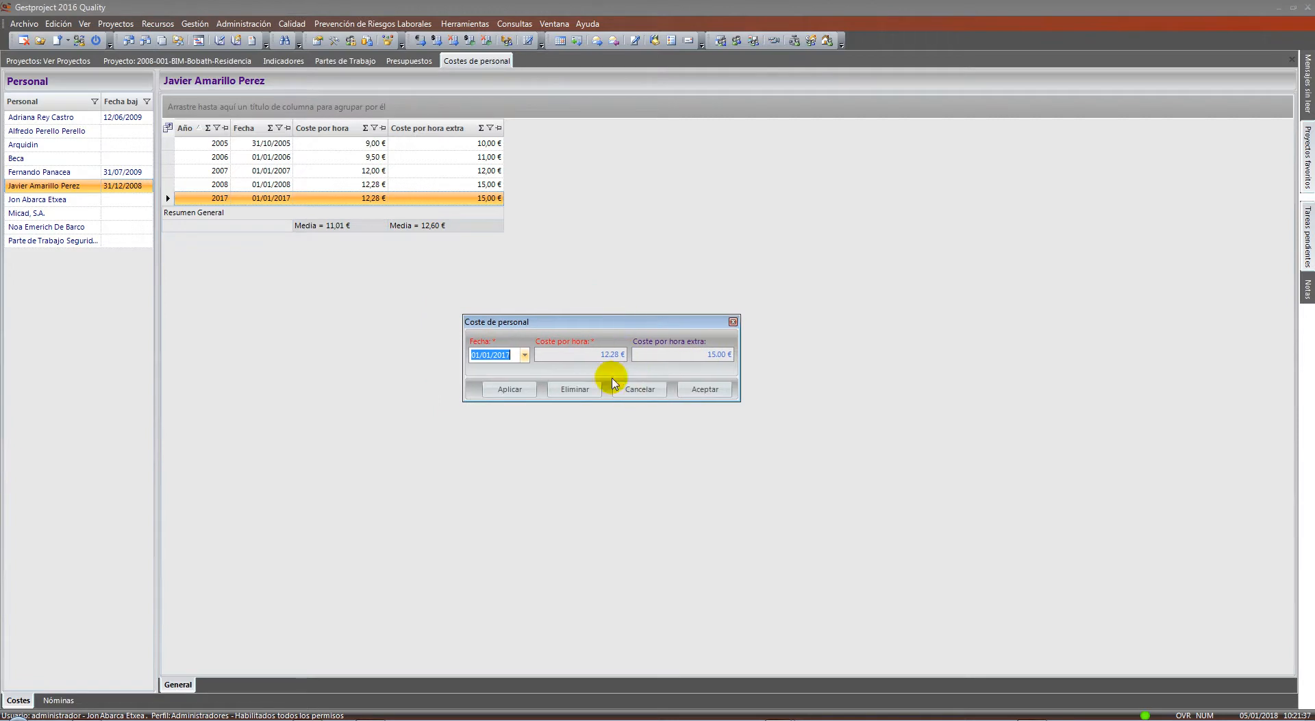
pyautogui.click(616, 354)
pyautogui.write('11')
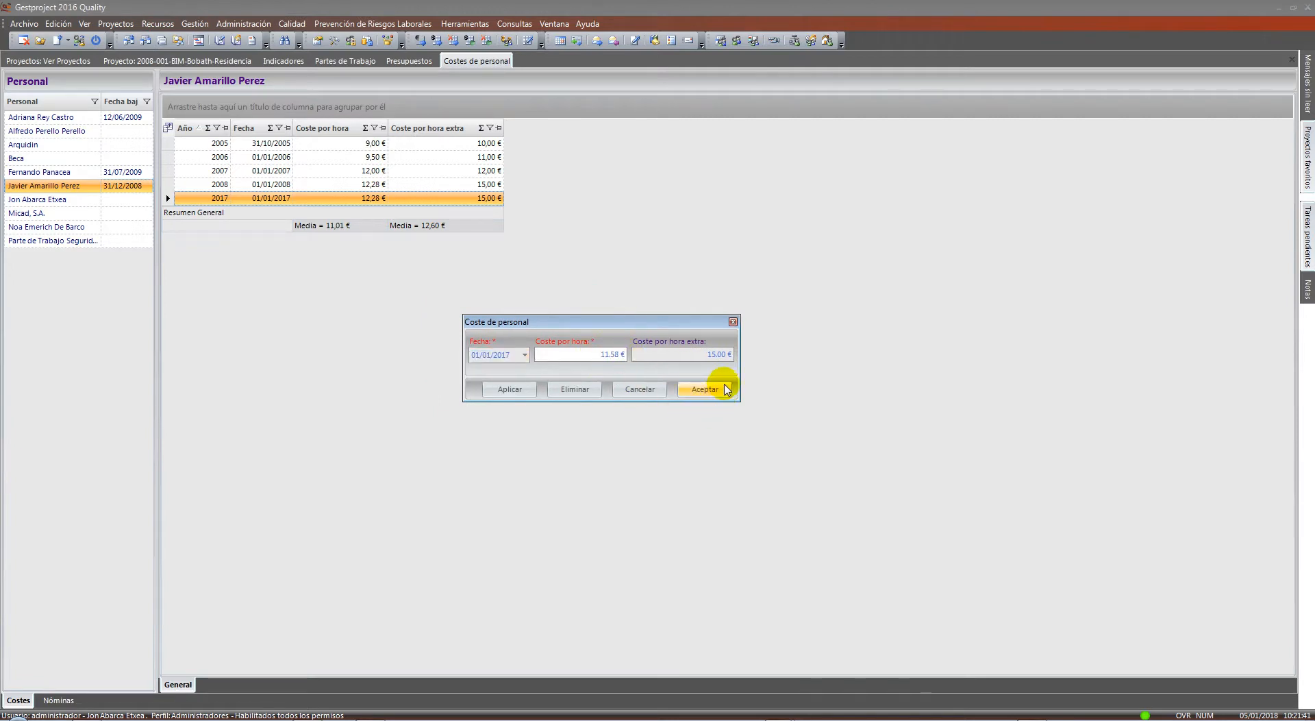
pyautogui.click(715, 388)
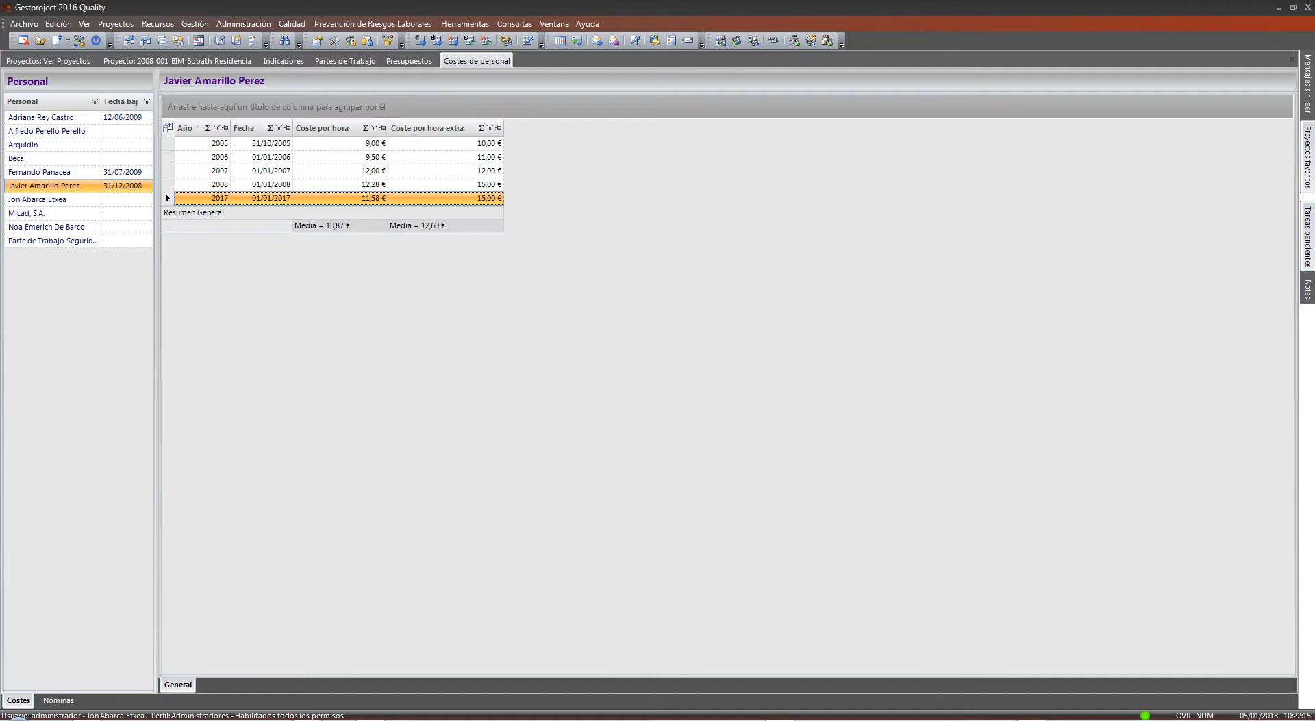
# Connect to the remote server, minimize its Explorer, Gestproject and Excel windows, and open GP-EXCEL
pyautogui.click(51, 719)
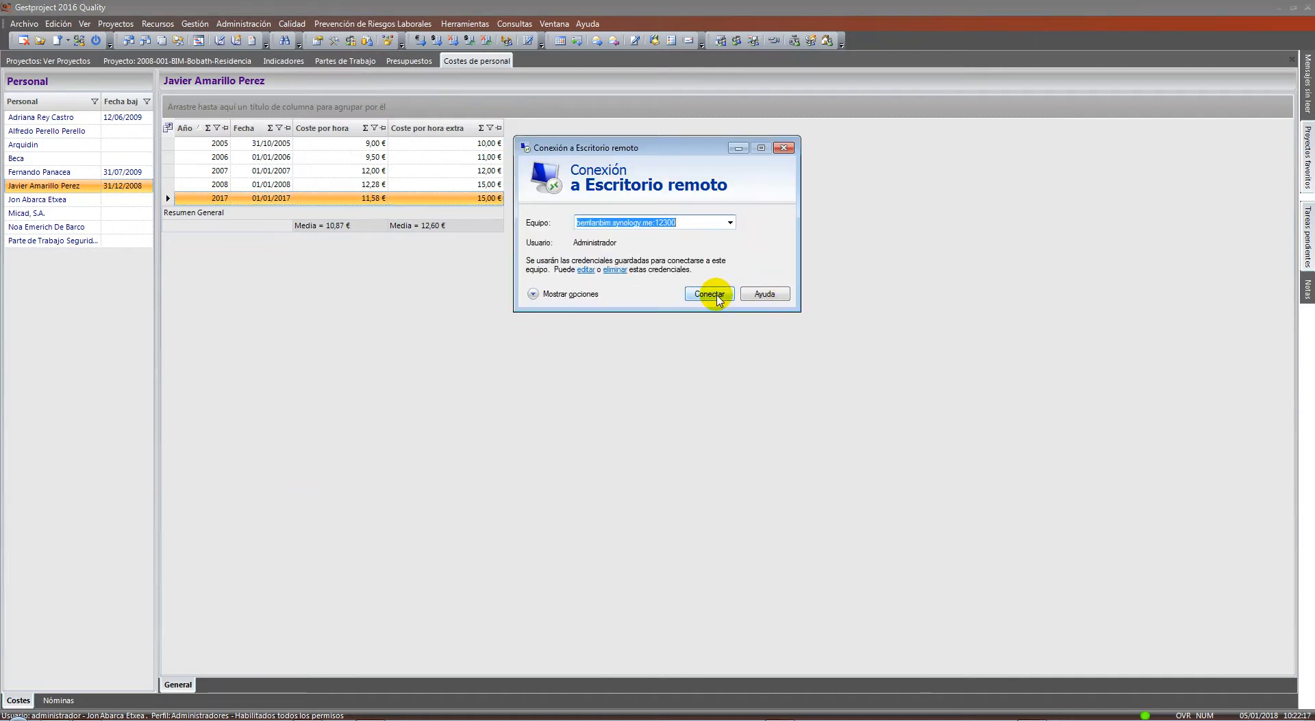
pyautogui.click(718, 298)
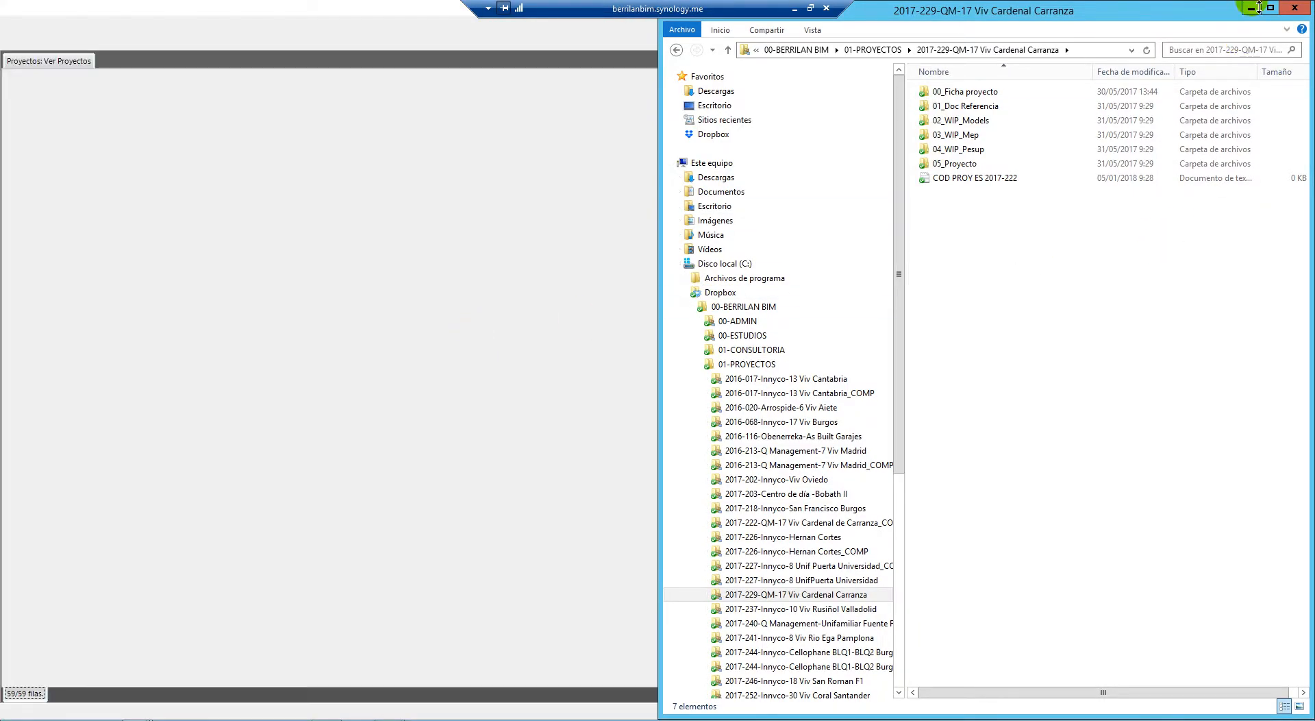
pyautogui.click(1259, 7)
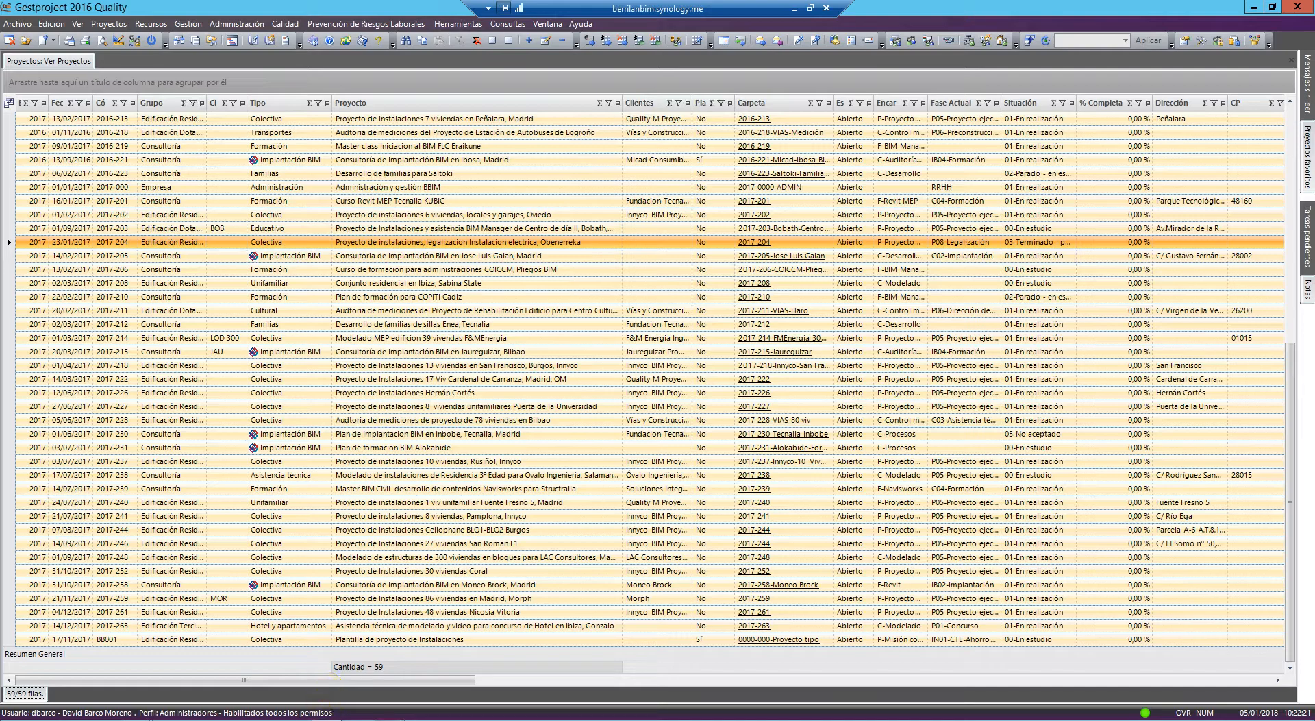
pyautogui.click(1255, 8)
pyautogui.moveTo(238, 7); pyautogui.dragTo(602, 126)
pyautogui.click(1030, 126)
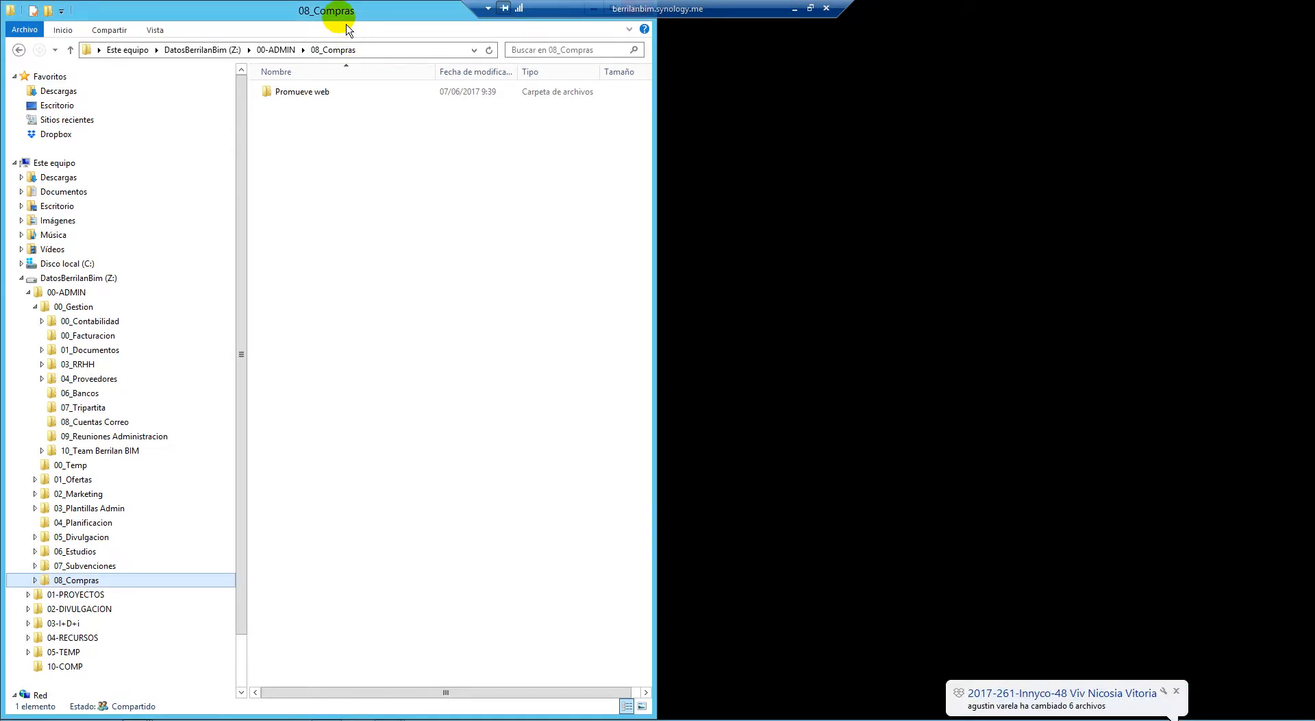
pyautogui.moveTo(338, 19); pyautogui.dragTo(375, 103)
pyautogui.click(718, 92)
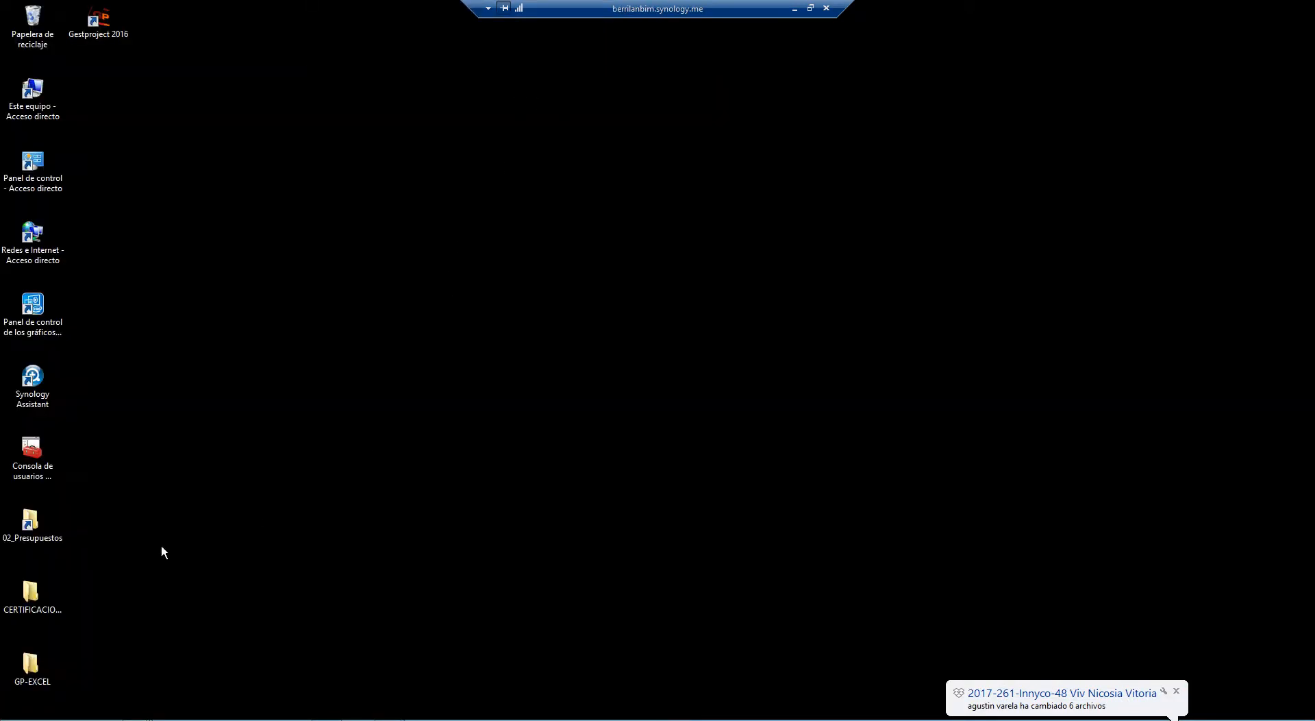
pyautogui.doubleClick(49, 666)
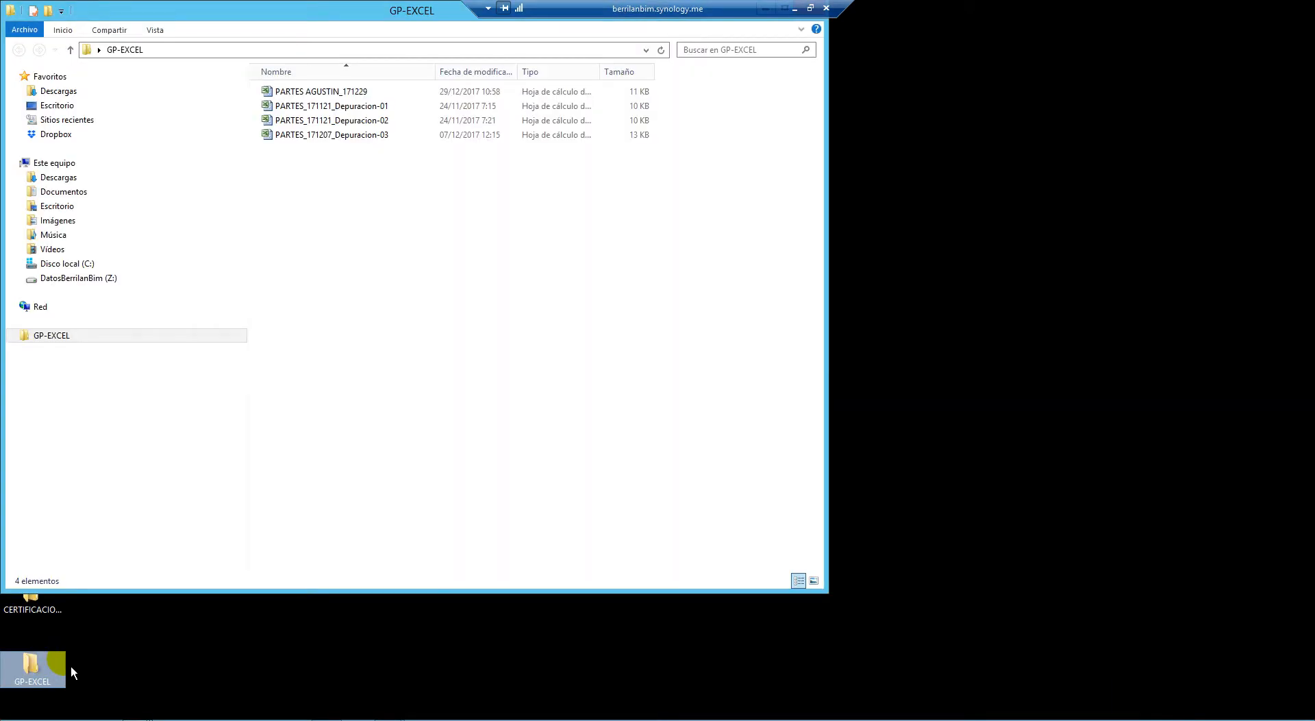
pyautogui.moveTo(308, 10); pyautogui.dragTo(679, 49)
pyautogui.click(726, 129)
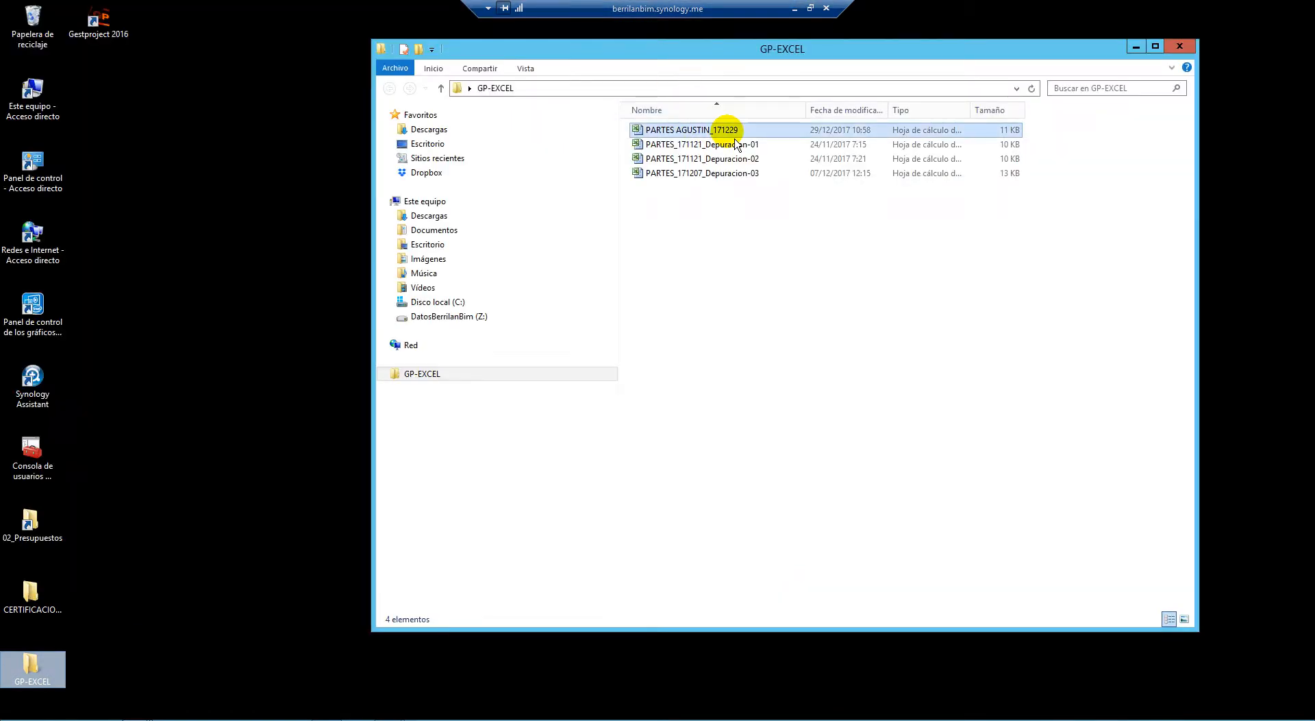
pyautogui.doubleClick(726, 129)
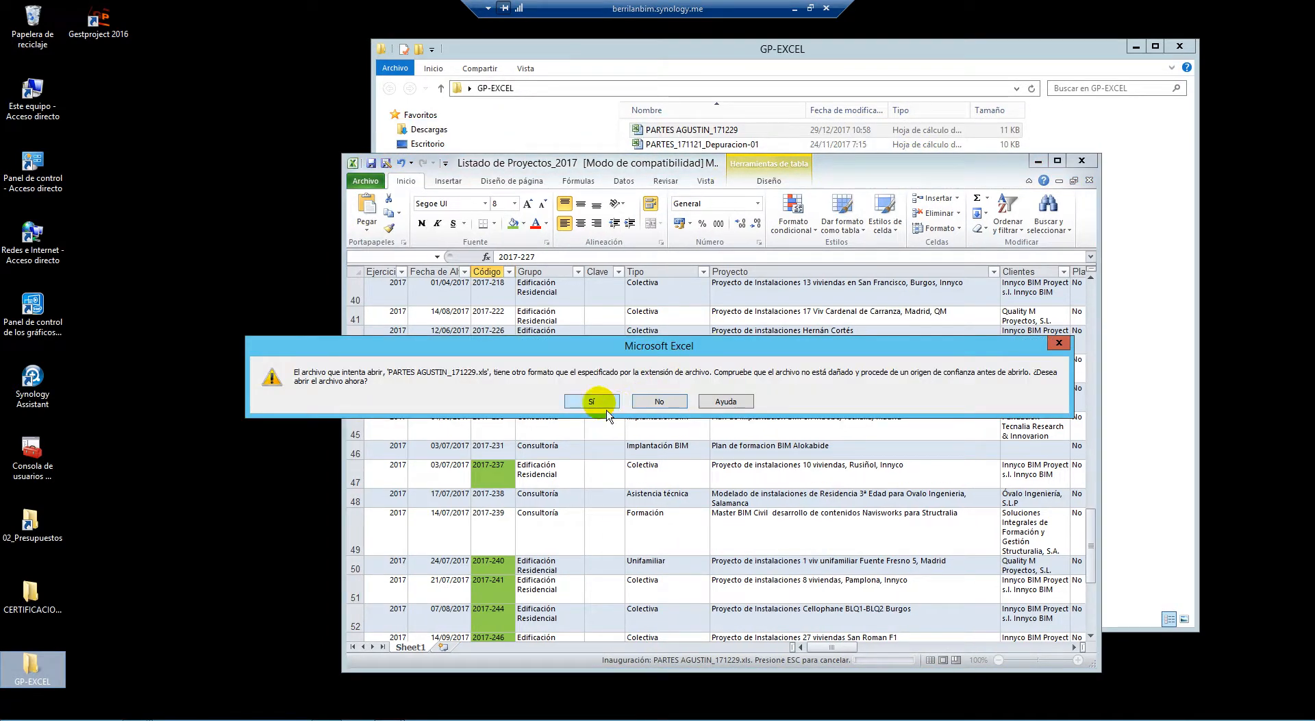
pyautogui.click(599, 399)
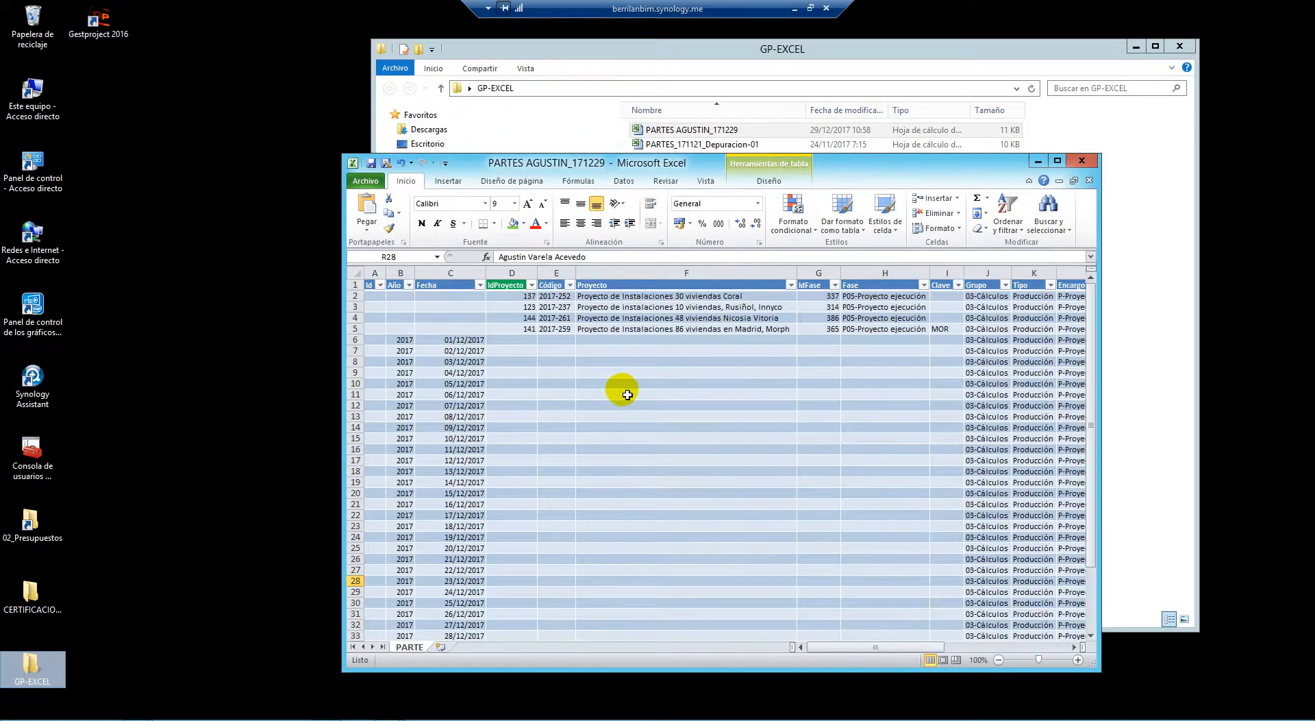
pyautogui.doubleClick(925, 163)
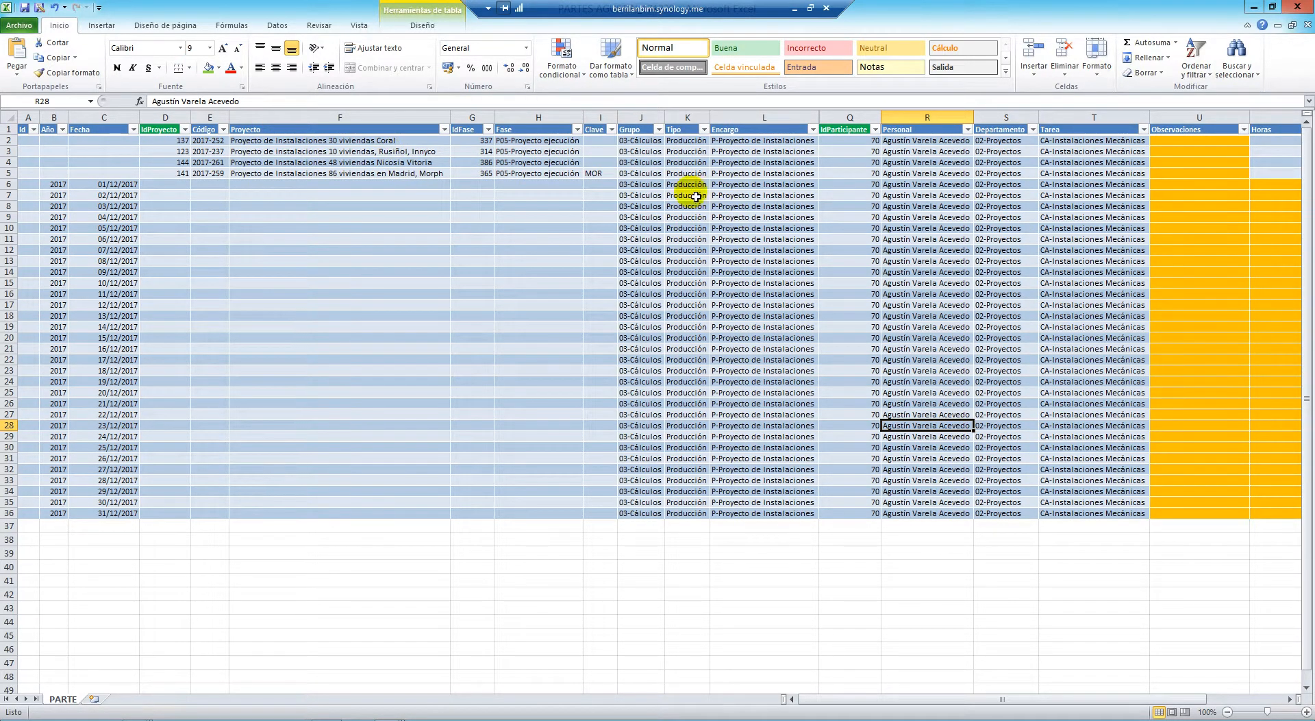
pyautogui.moveTo(124, 183); pyautogui.dragTo(126, 507)
pyautogui.click(184, 563)
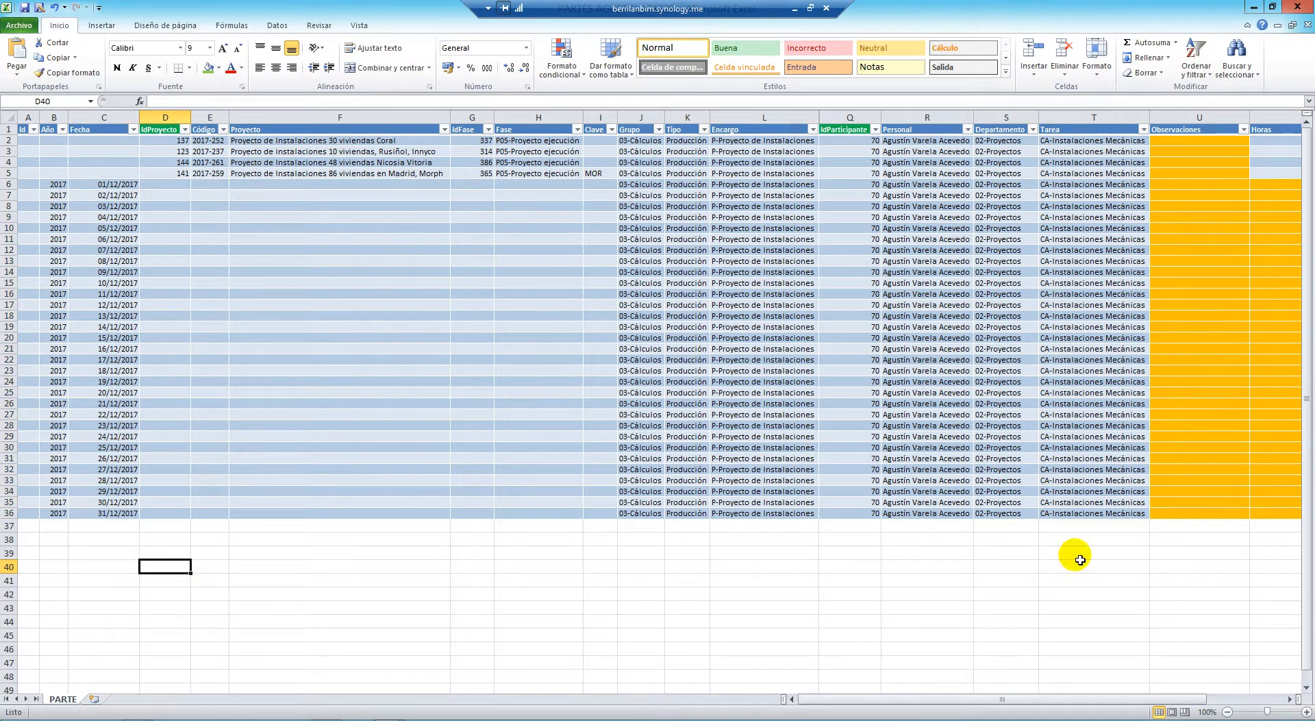
pyautogui.moveTo(924, 700); pyautogui.dragTo(829, 698)
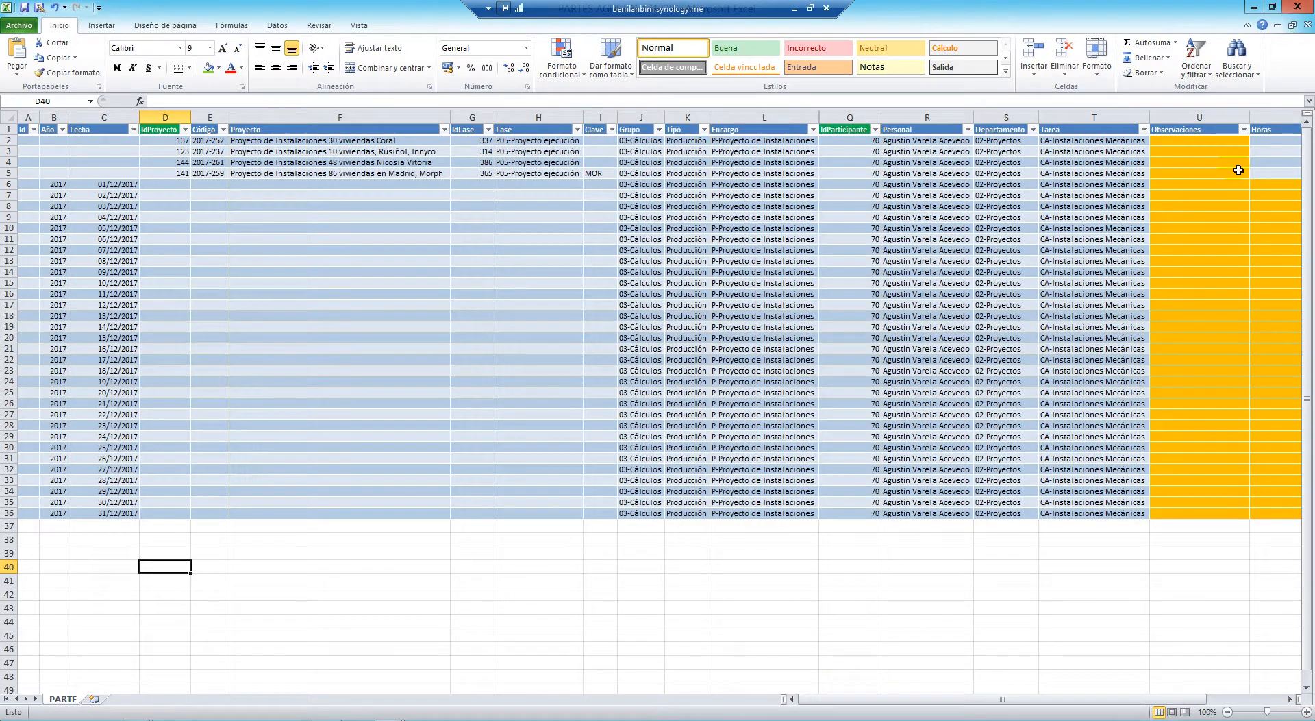
pyautogui.click(1297, 7)
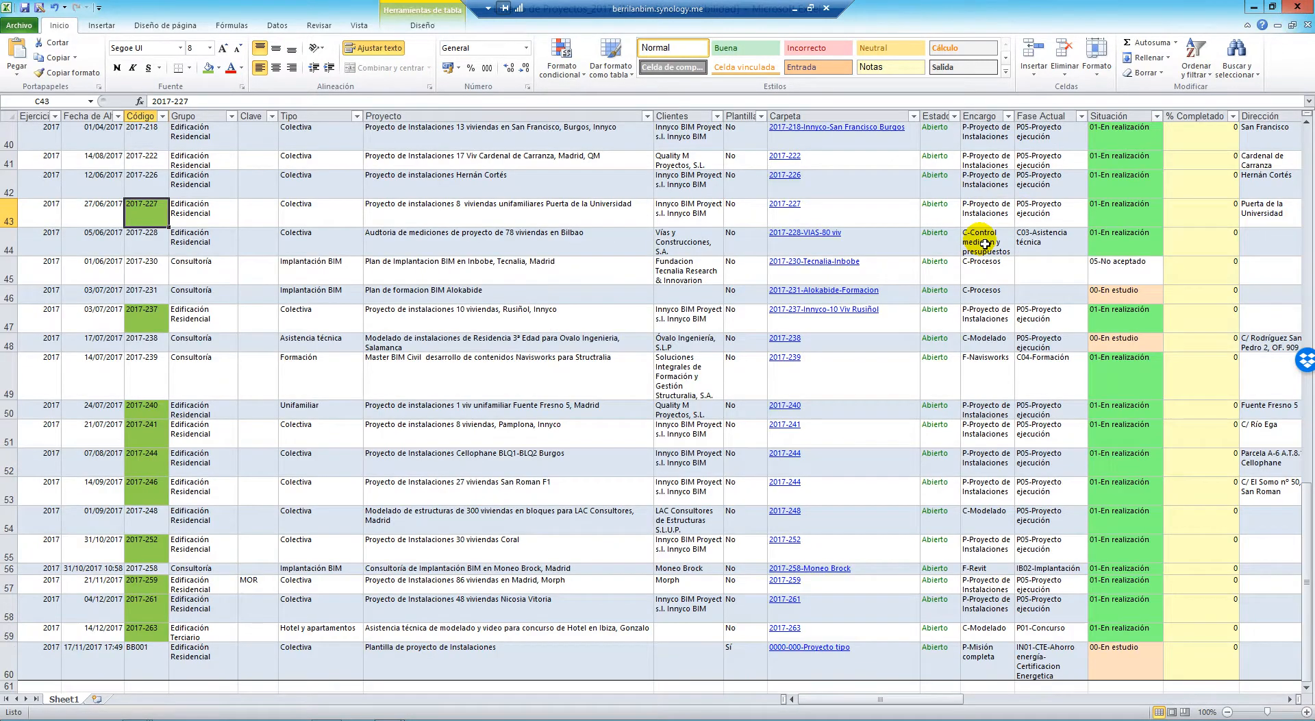
pyautogui.click(1265, 14)
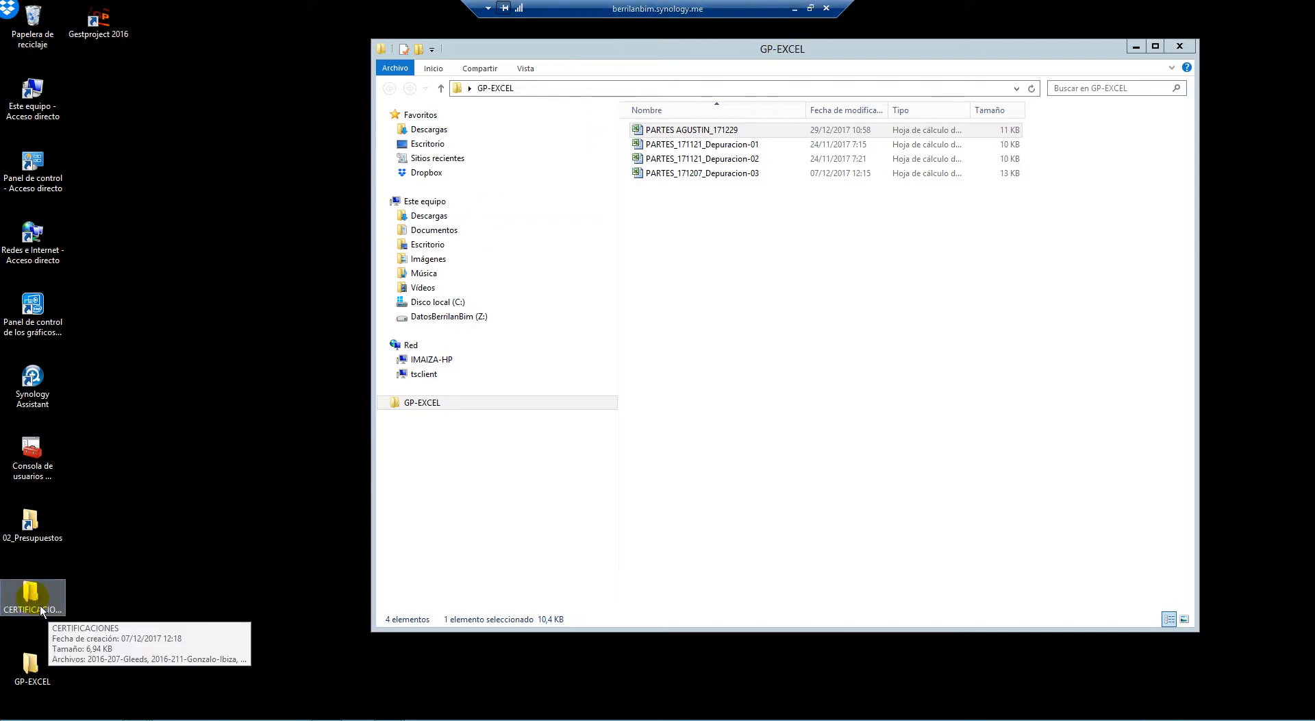
# Return to the remote session and browse from 02_Presupuestos to the 00-ADMIN folder
pyautogui.click(794, 9)
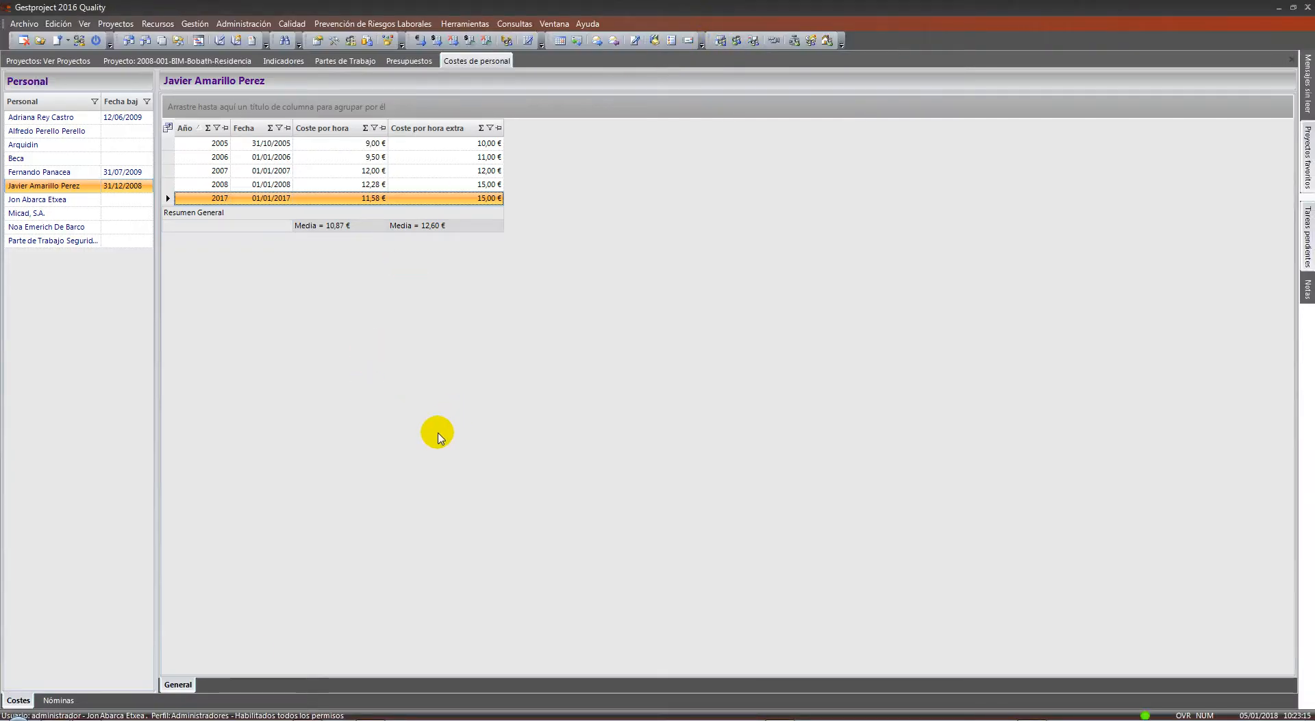
pyautogui.click(88, 703)
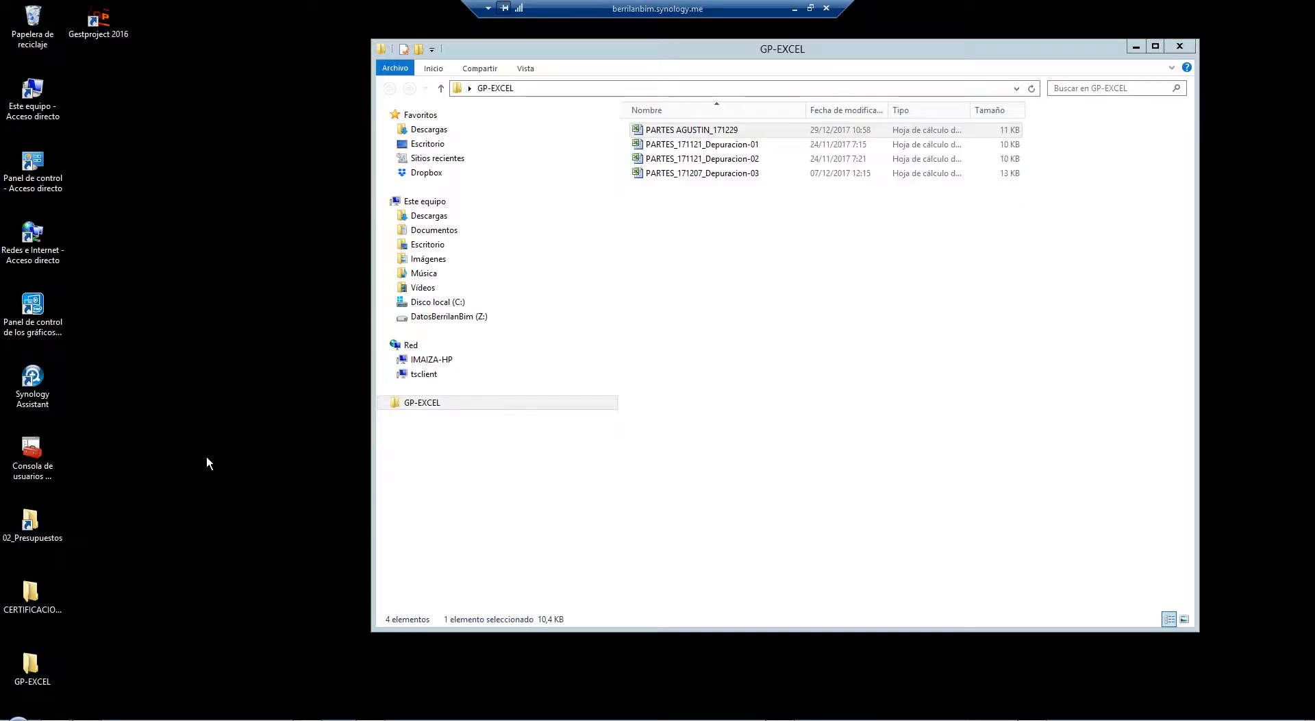
pyautogui.doubleClick(32, 527)
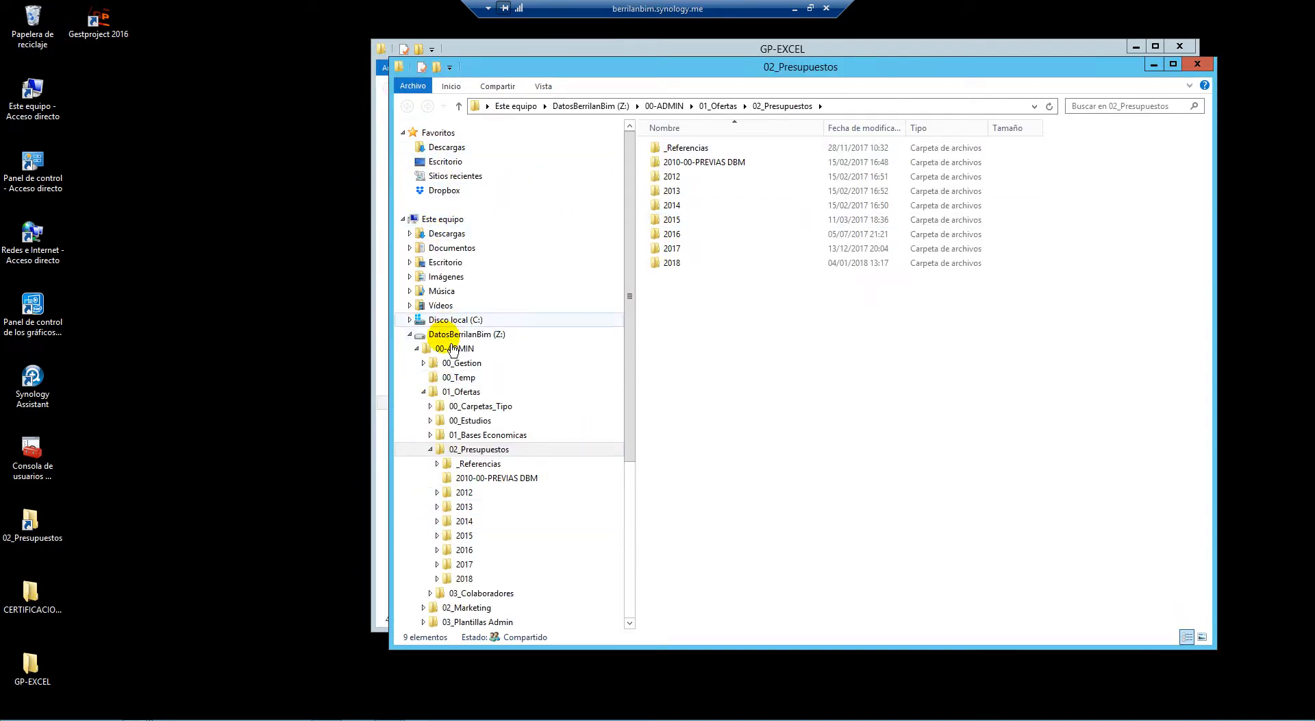
pyautogui.click(439, 393)
pyautogui.click(472, 350)
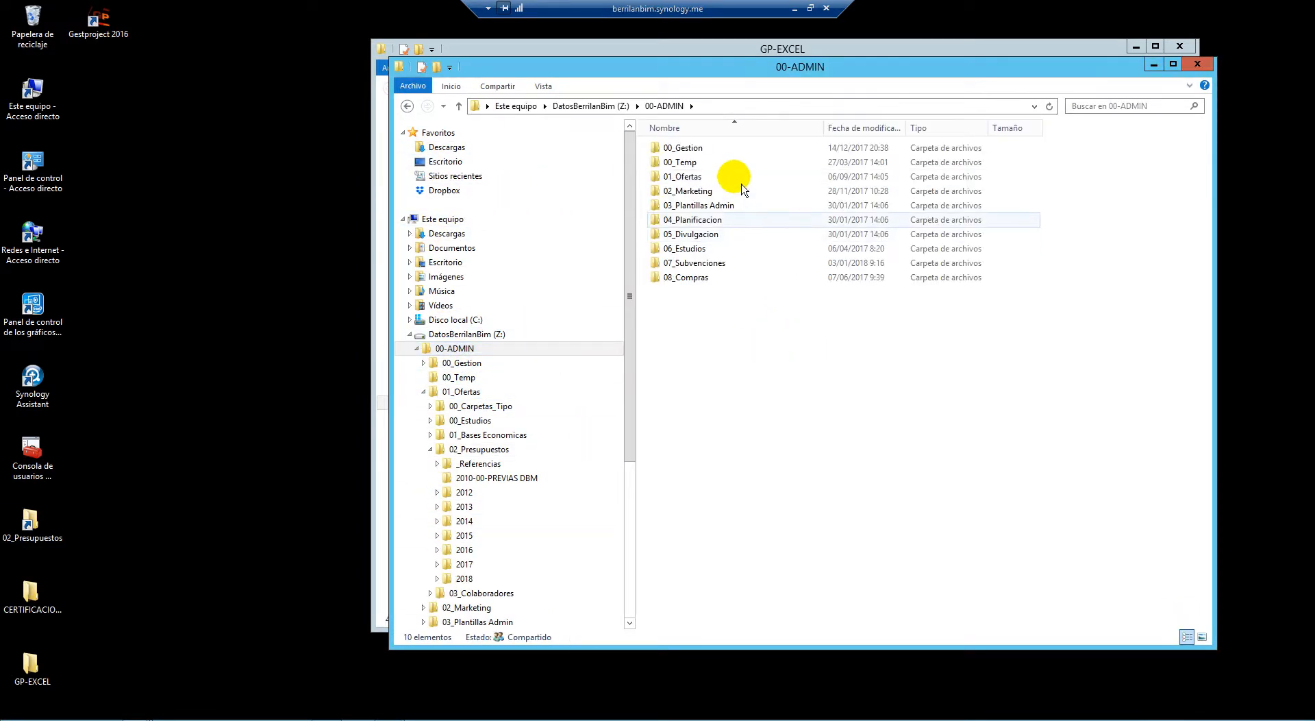
pyautogui.click(415, 349)
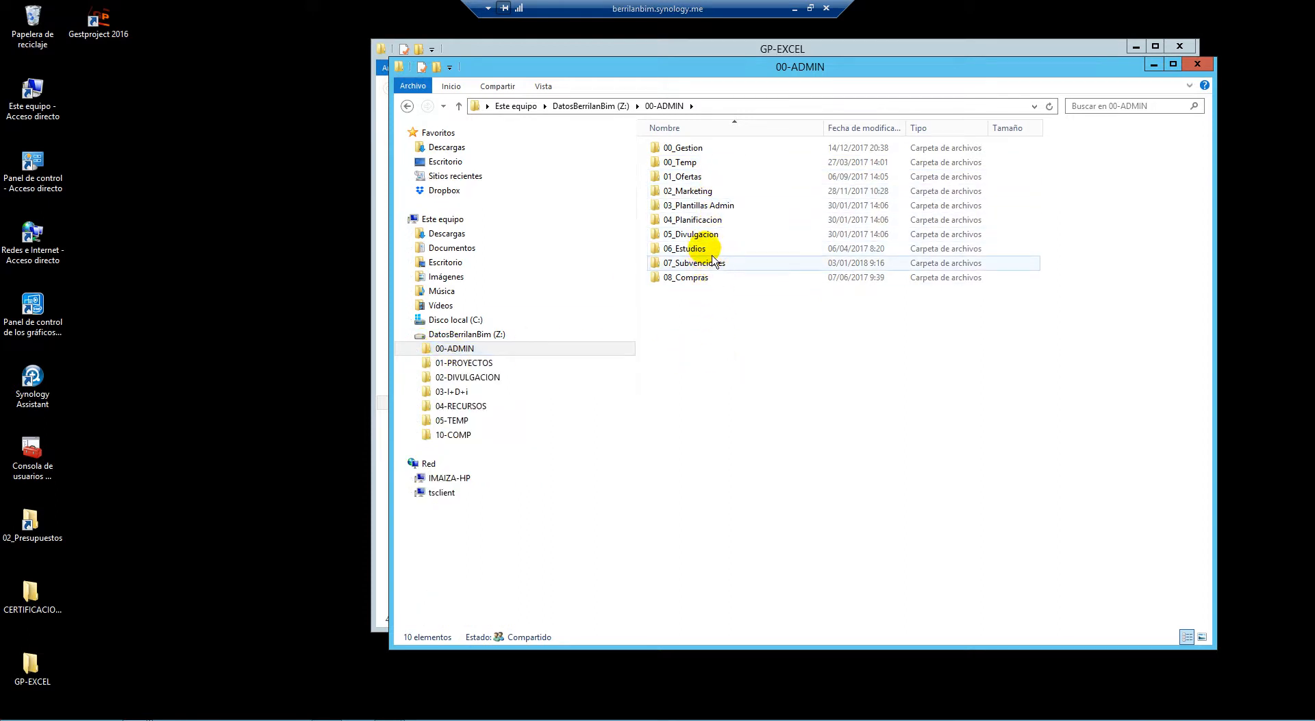
pyautogui.click(699, 234)
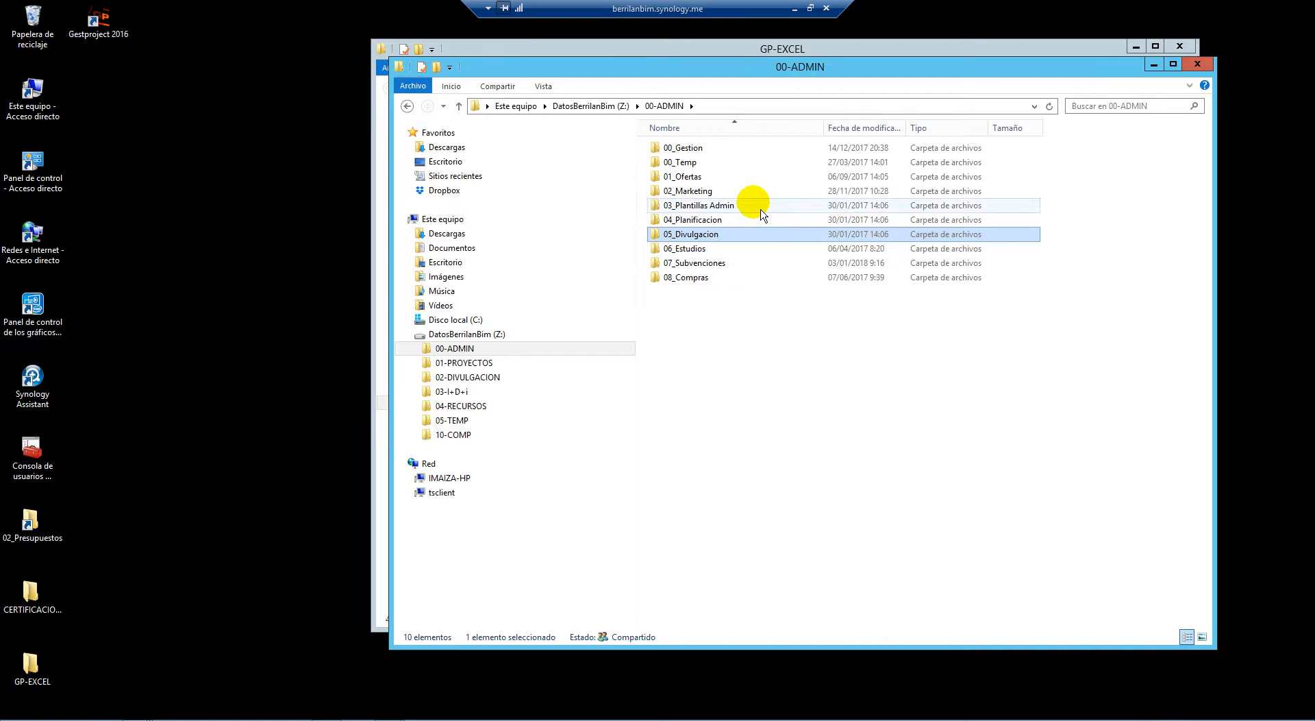
# Go into 00_Gestion > 03_RRHH > CONTROL HORAS and open 2017_Calculo horas RRHH
pyautogui.doubleClick(712, 148)
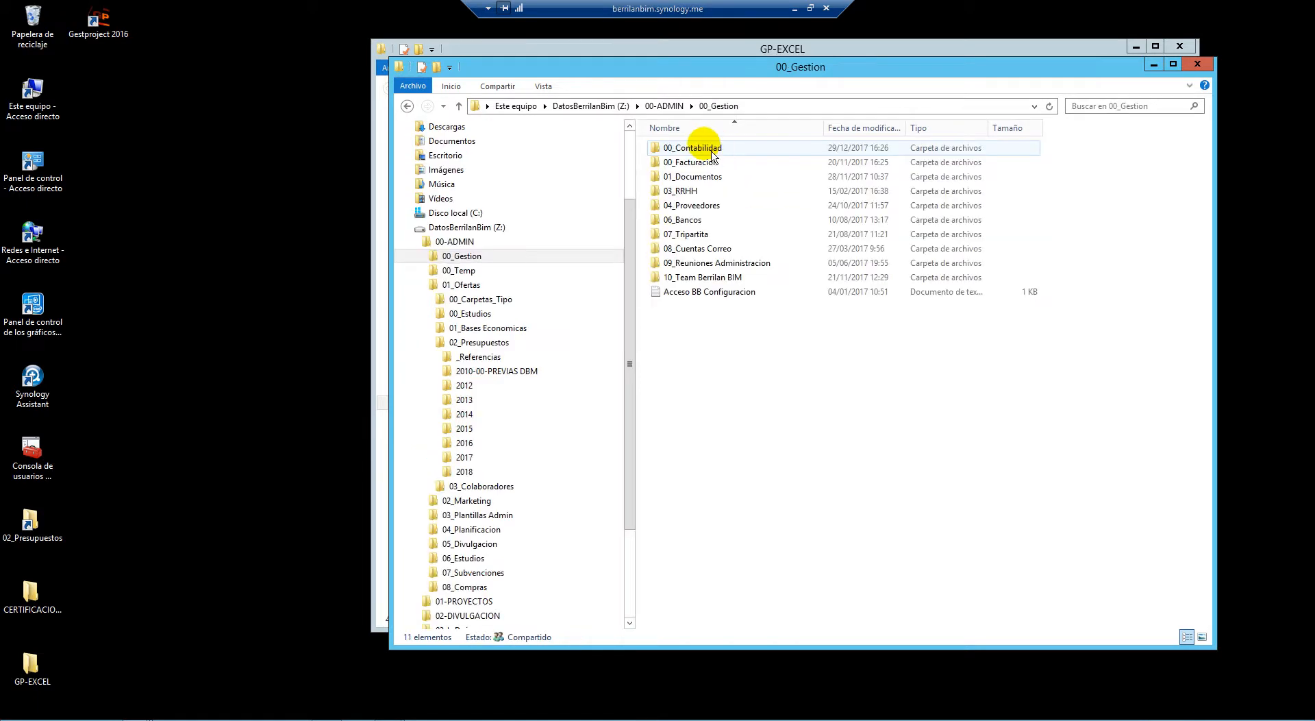
pyautogui.doubleClick(692, 192)
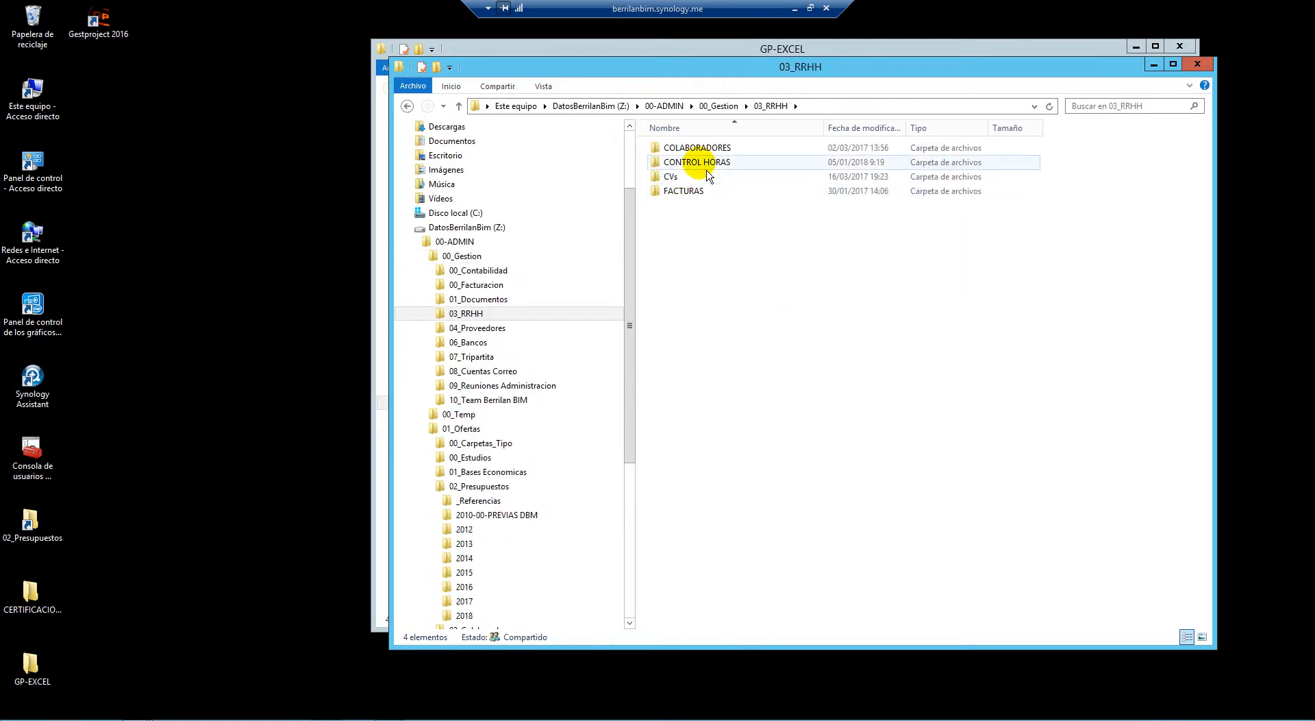
pyautogui.doubleClick(706, 163)
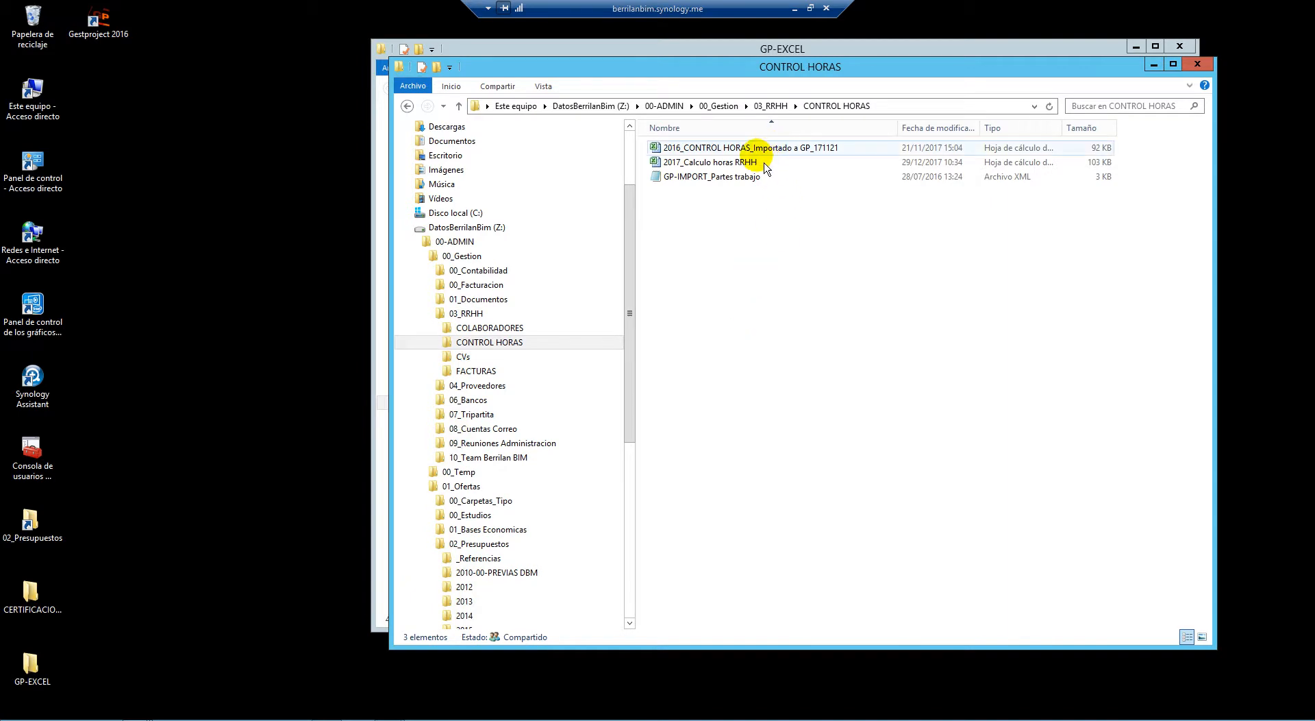
pyautogui.doubleClick(747, 162)
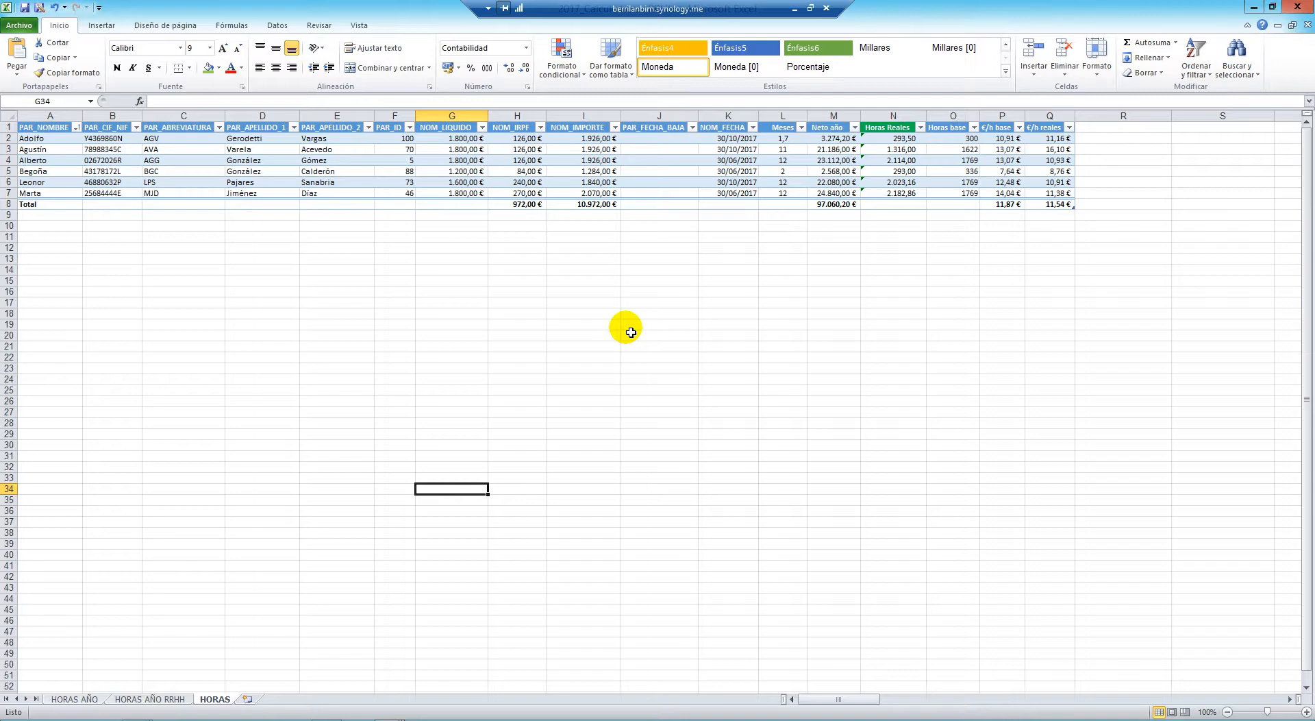
# Check employee hours in the HORAS AÑO RRHH pivot table, including cells B7 and D6
pyautogui.click(170, 698)
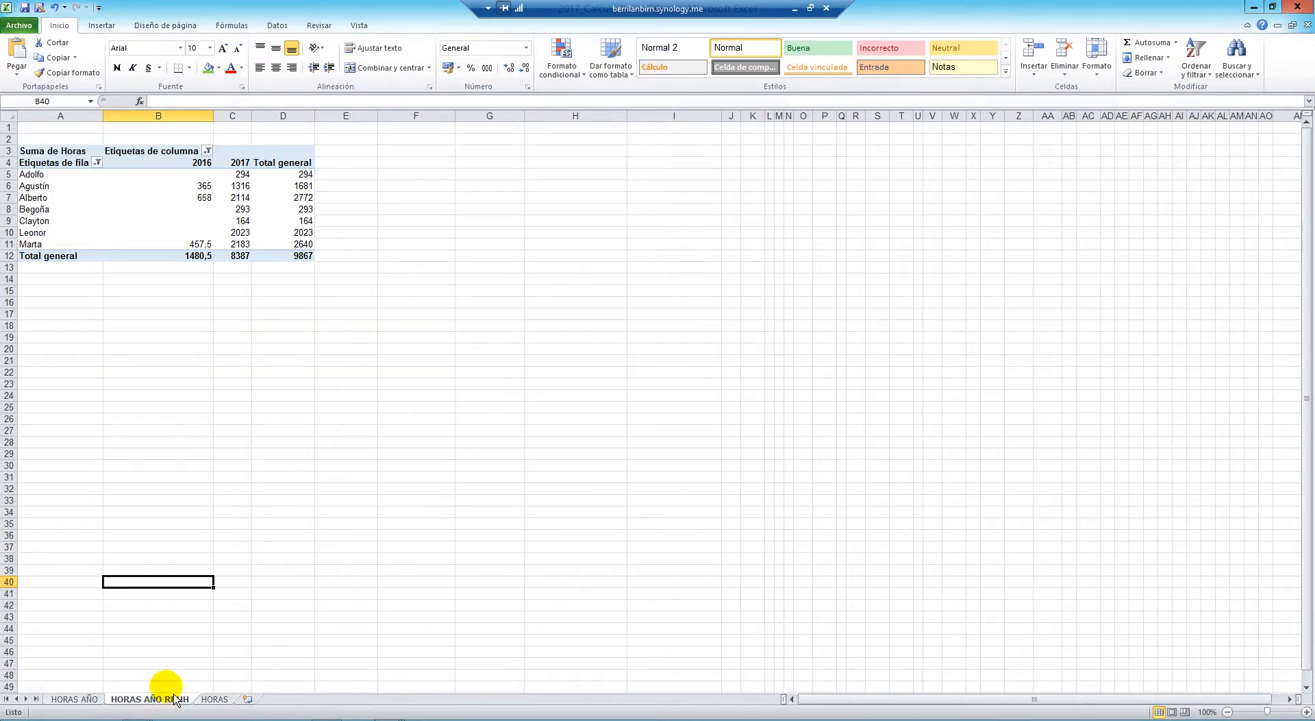
pyautogui.click(96, 187)
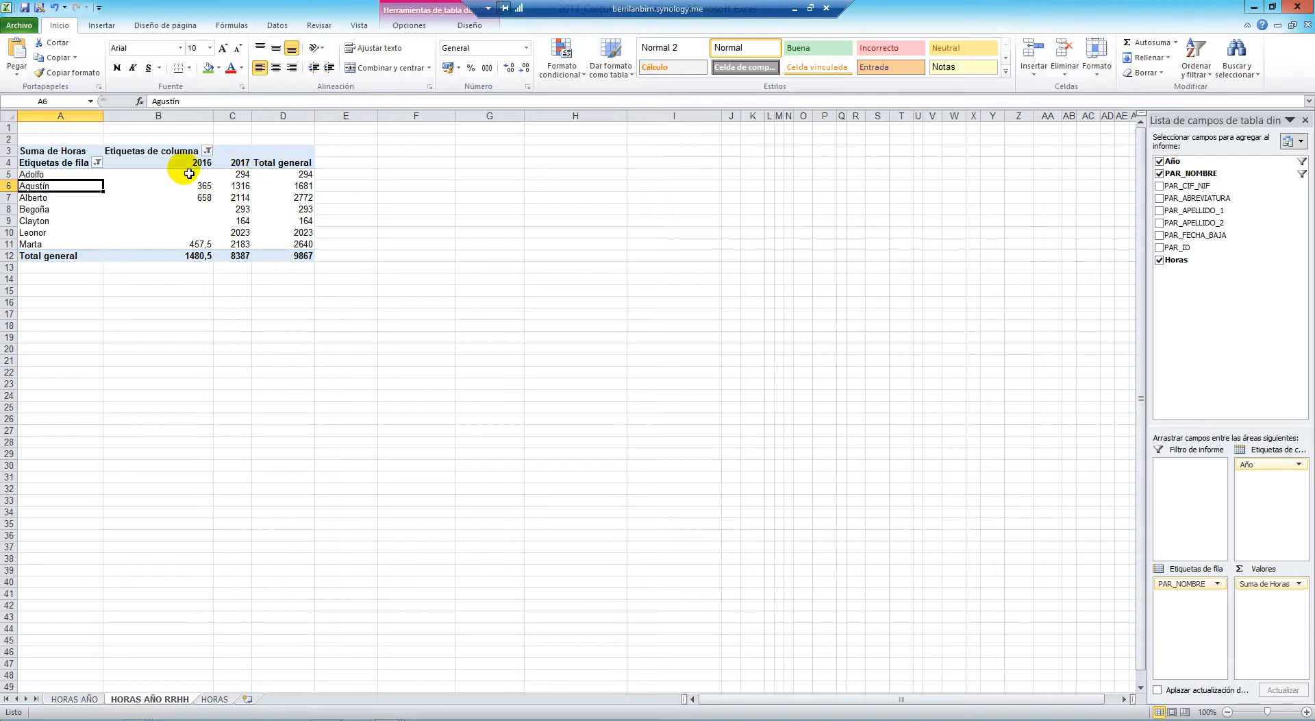
pyautogui.click(300, 177)
pyautogui.click(206, 198)
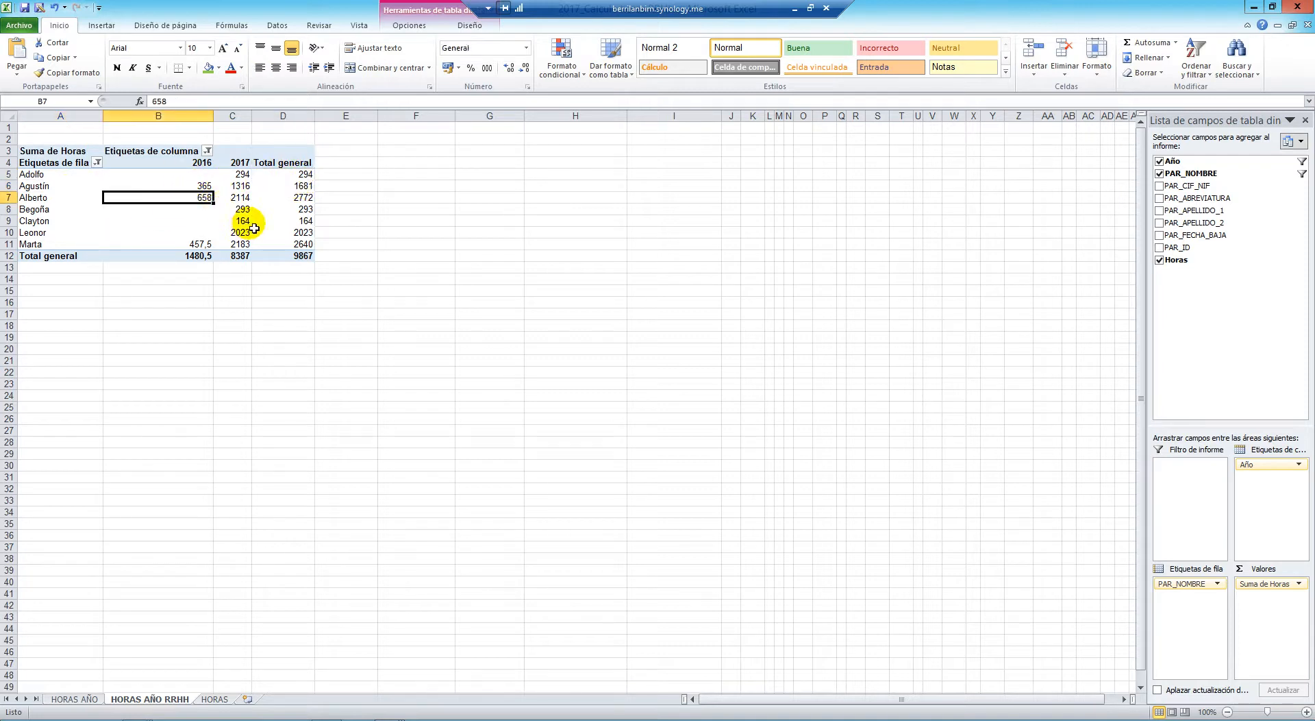
pyautogui.click(264, 186)
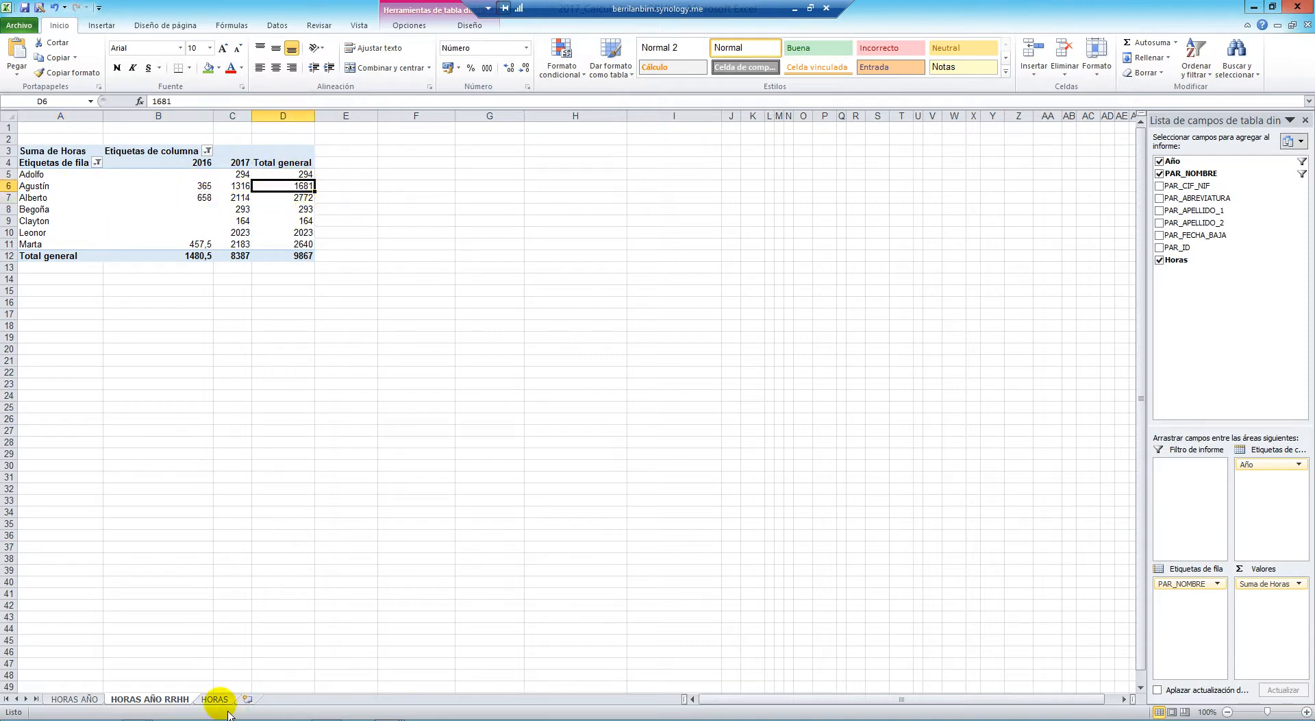
# On the HORAS sheet, select the €/h base and €/h reales values to read their averages
pyautogui.click(216, 699)
pyautogui.click(1002, 118)
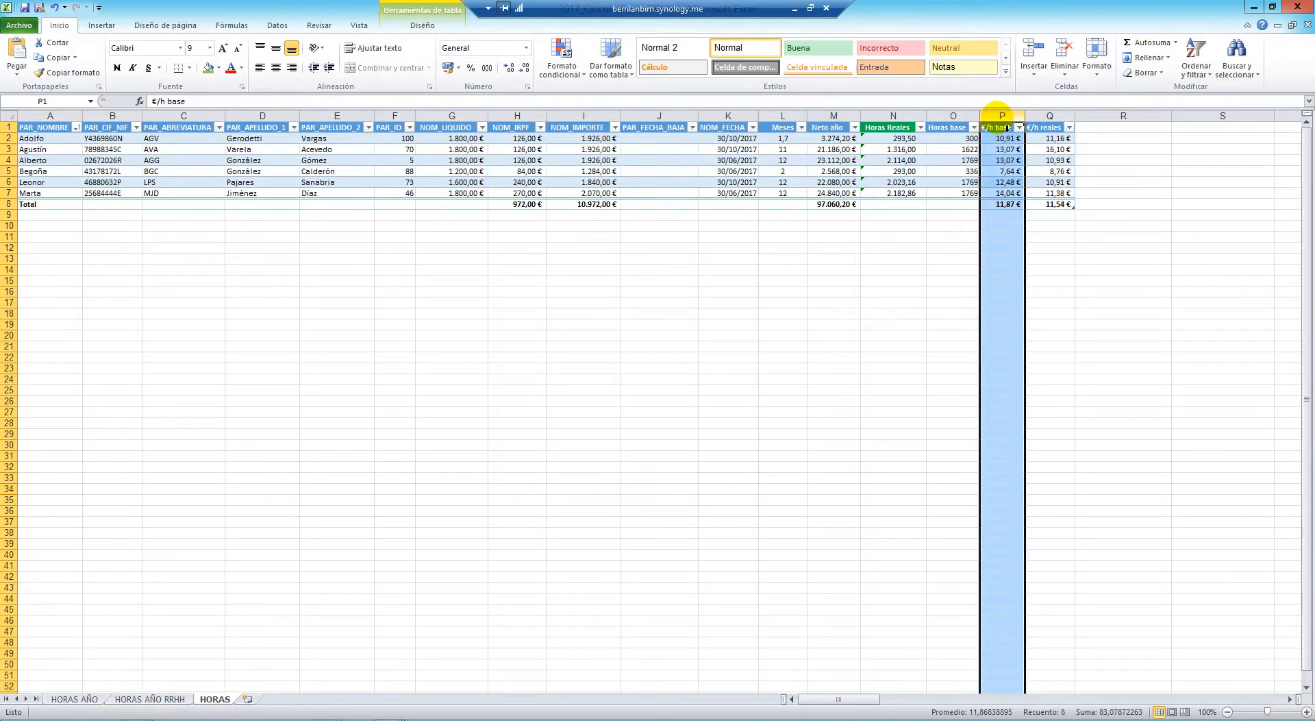
pyautogui.click(1050, 117)
pyautogui.click(1002, 228)
pyautogui.click(1055, 203)
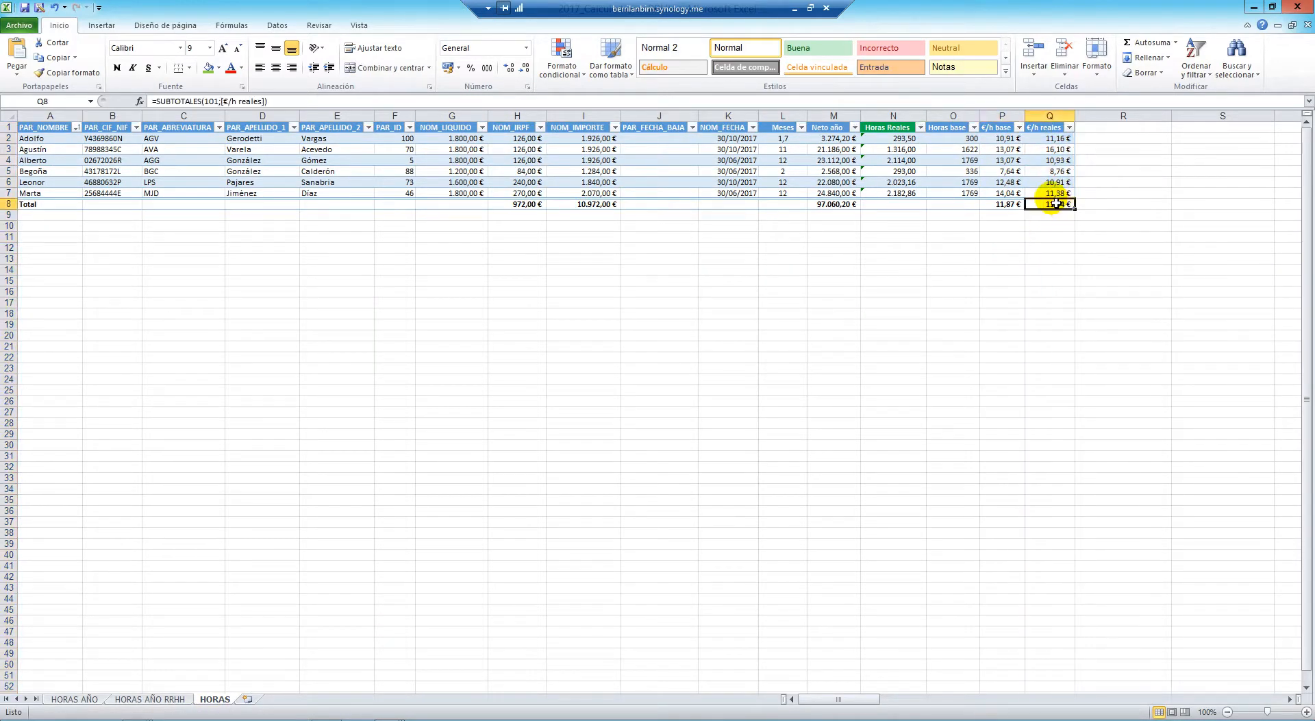
pyautogui.moveTo(1055, 204); pyautogui.dragTo(1052, 193)
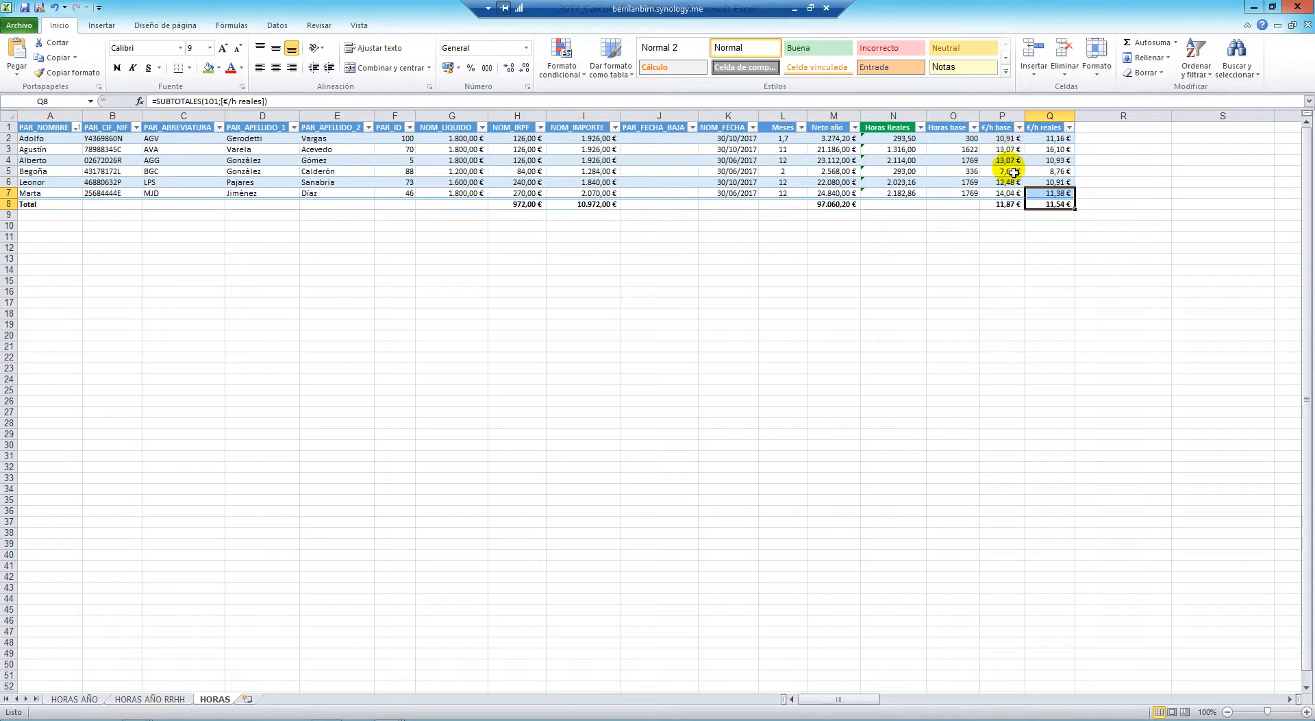
pyautogui.moveTo(1053, 140); pyautogui.dragTo(1009, 140)
pyautogui.click(976, 282)
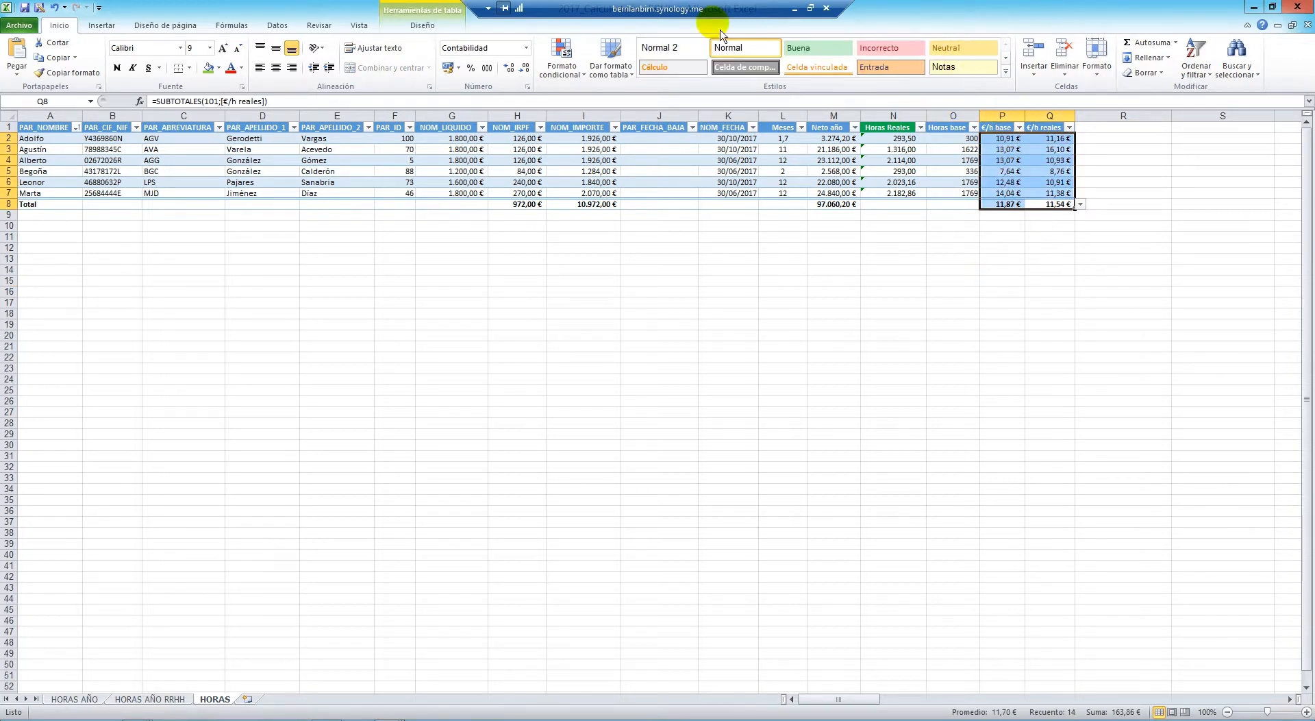
pyautogui.click(794, 9)
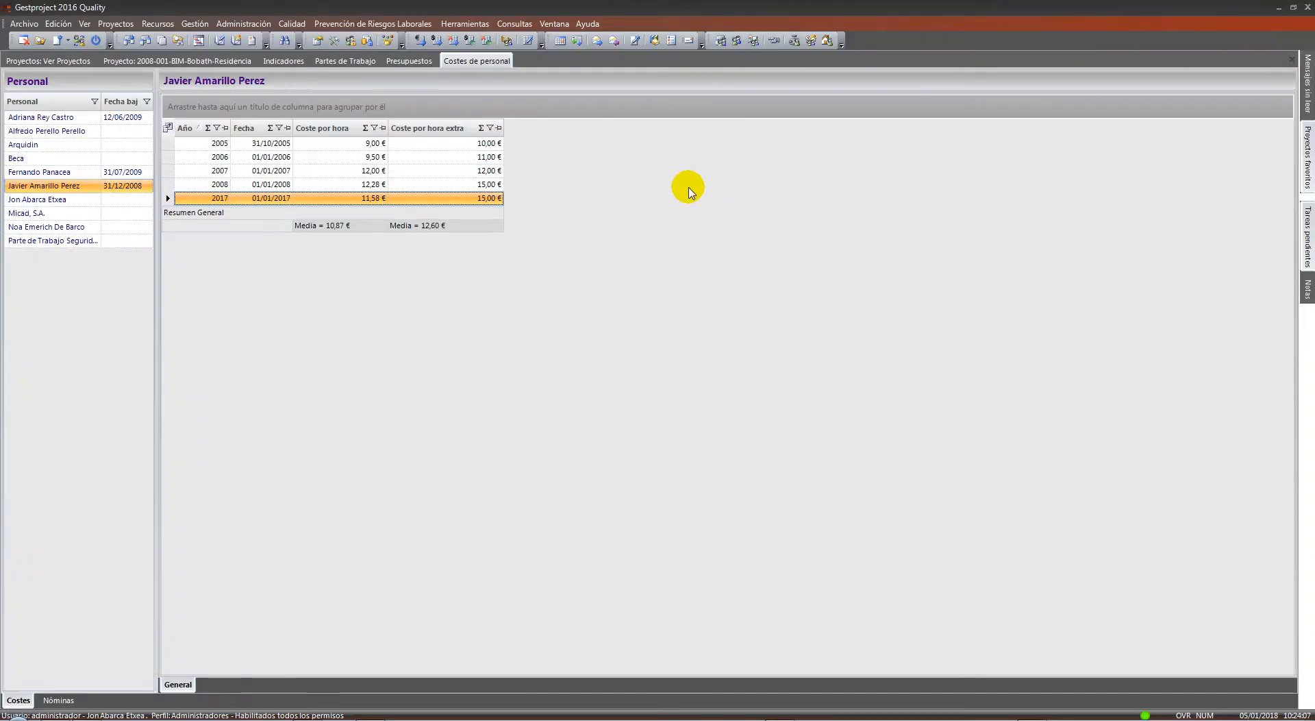
# Reselect the 2017 cost row and close the Costes de personal tab
pyautogui.click(338, 172)
pyautogui.click(352, 200)
pyautogui.click(353, 200)
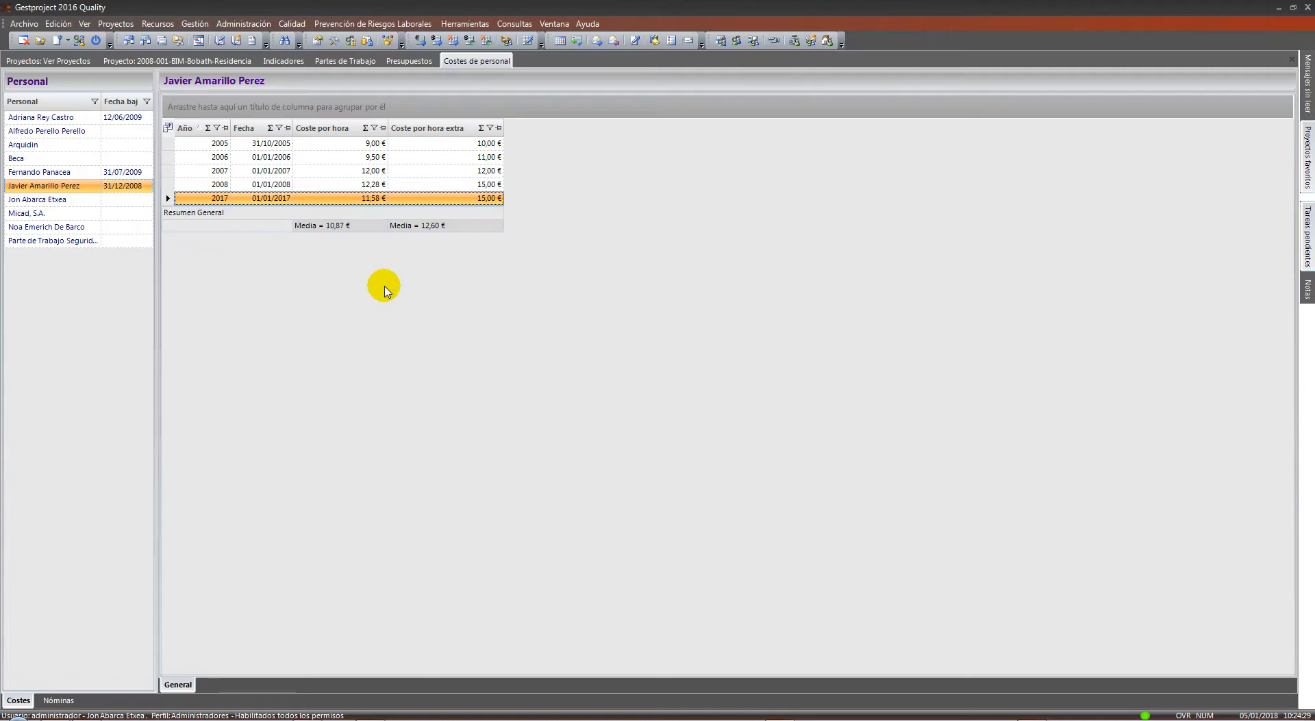
pyautogui.rightClick(477, 60)
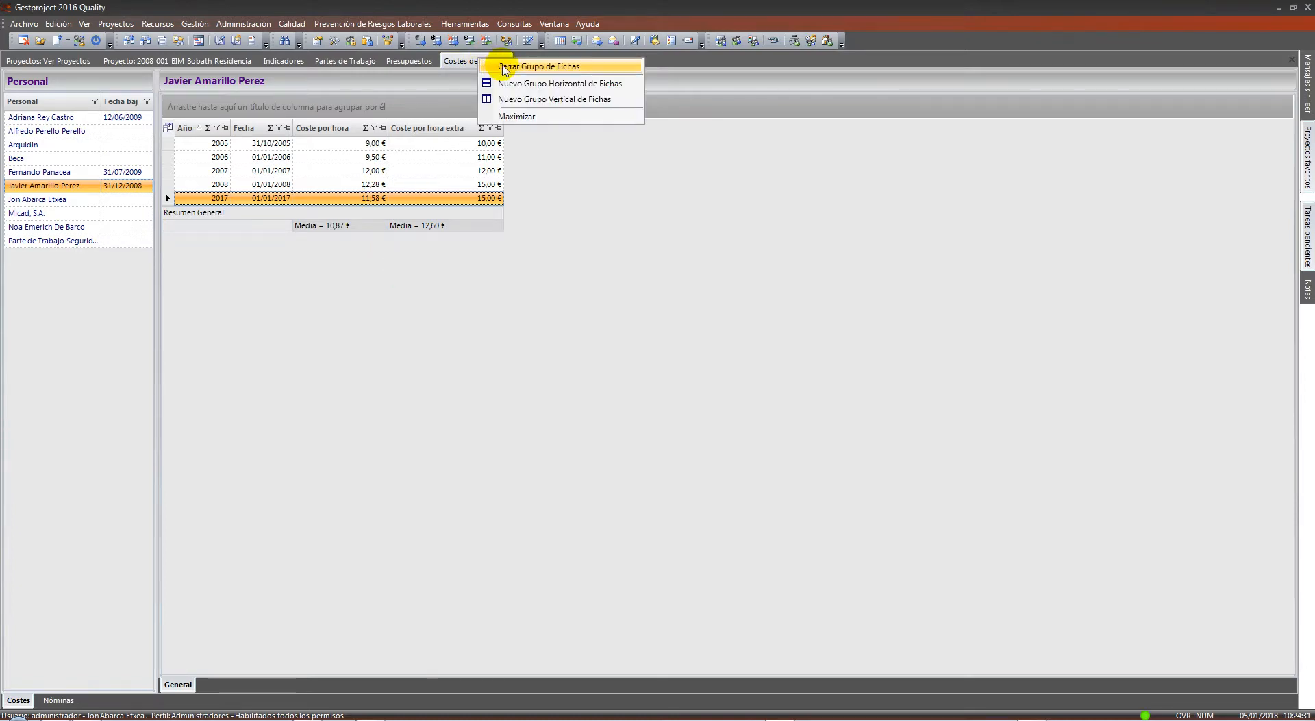
pyautogui.click(510, 66)
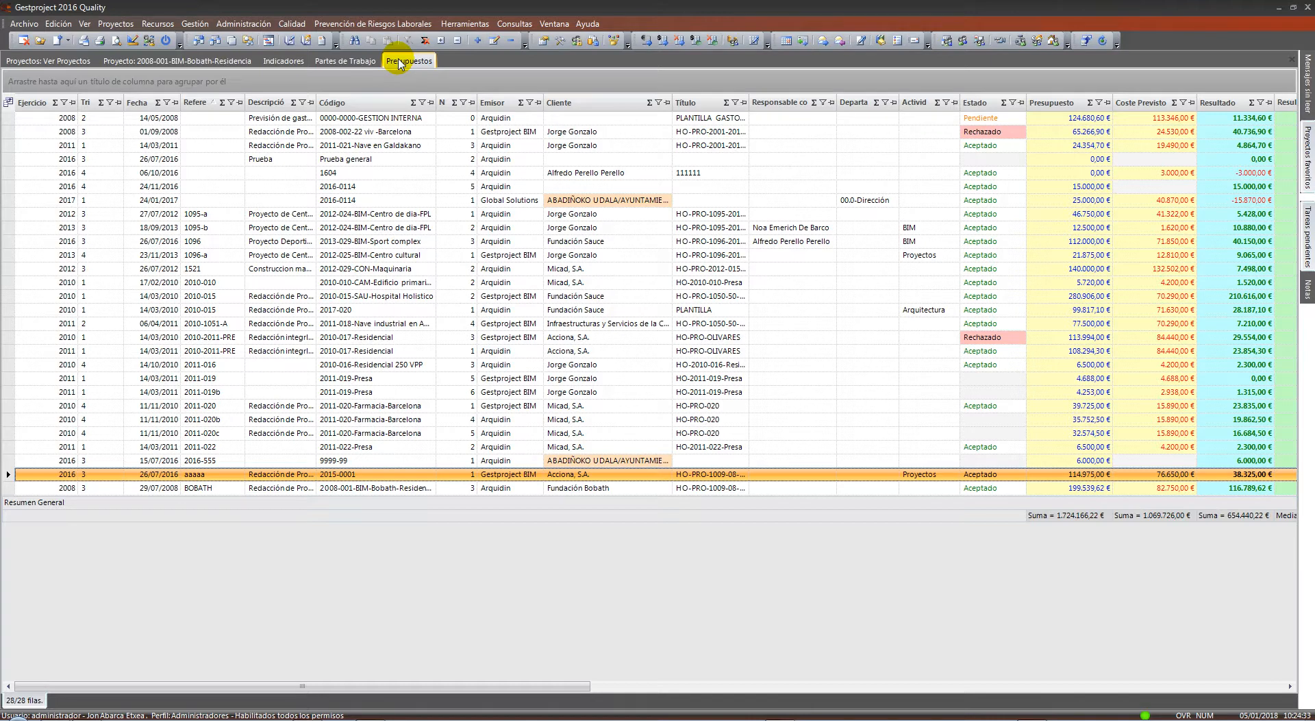
# Close the Presupuestos and Partes de Trabajo tab groups
pyautogui.rightClick(399, 64)
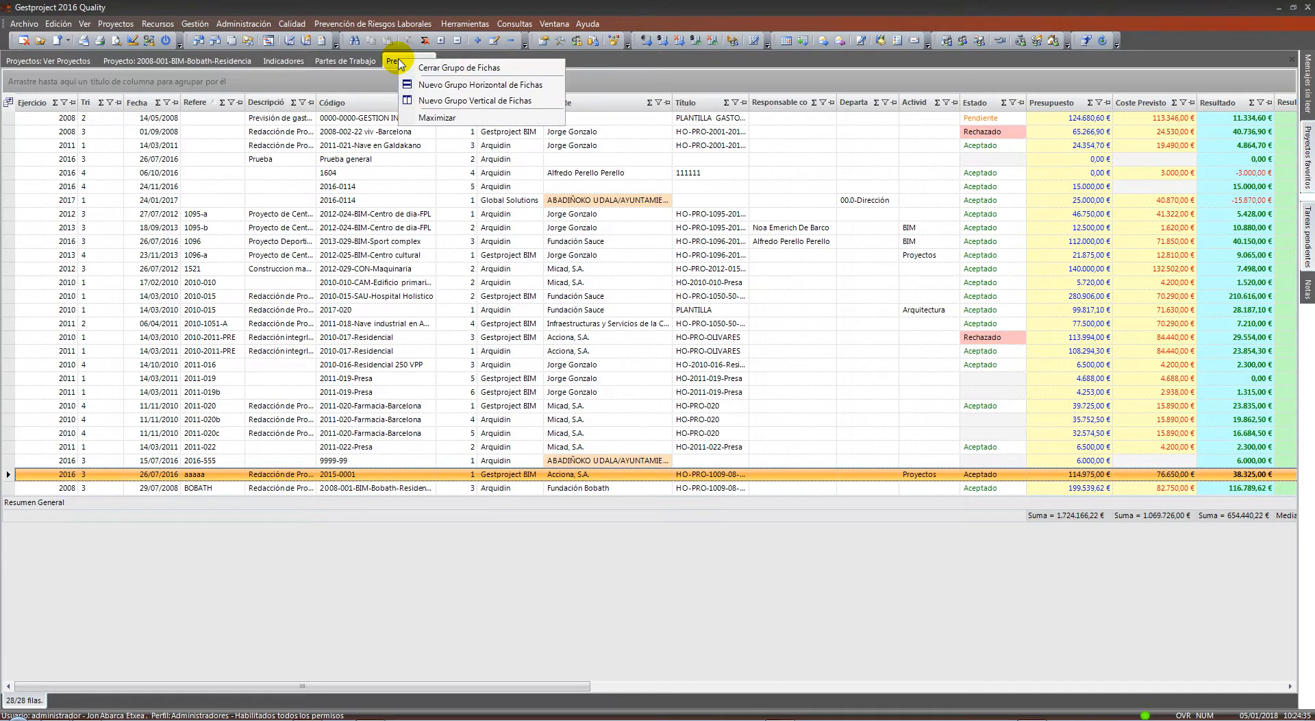
pyautogui.click(407, 70)
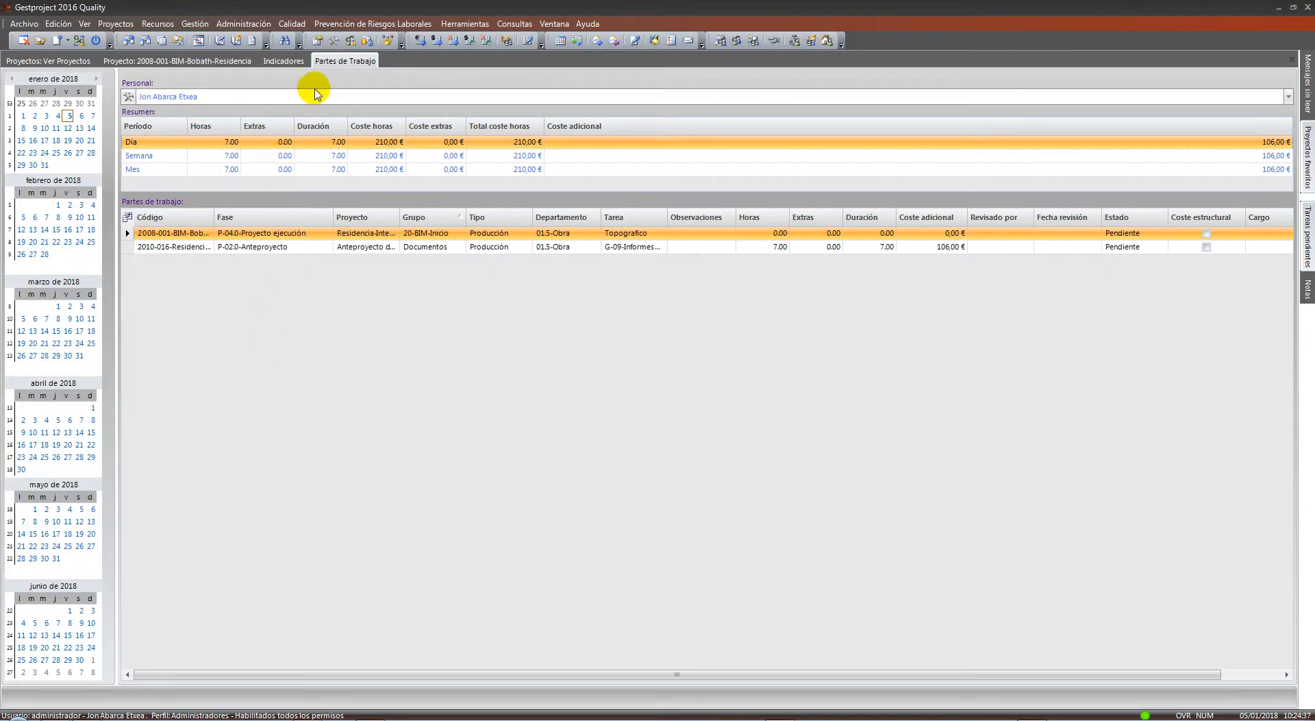
pyautogui.rightClick(343, 60)
pyautogui.click(355, 75)
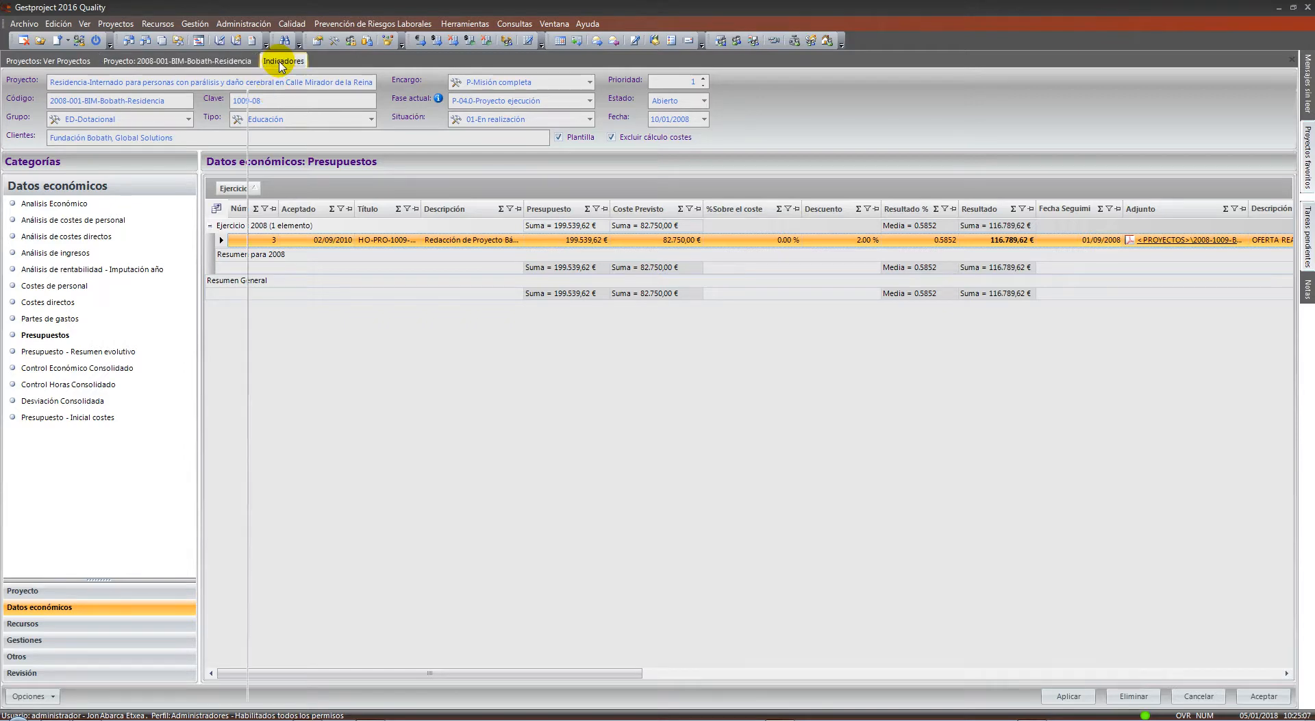
# Close the Indicadores tab and run Consultas > Económicos > Análisis de rentabilidad de proyectos
pyautogui.rightClick(284, 60)
pyautogui.click(329, 72)
pyautogui.click(515, 24)
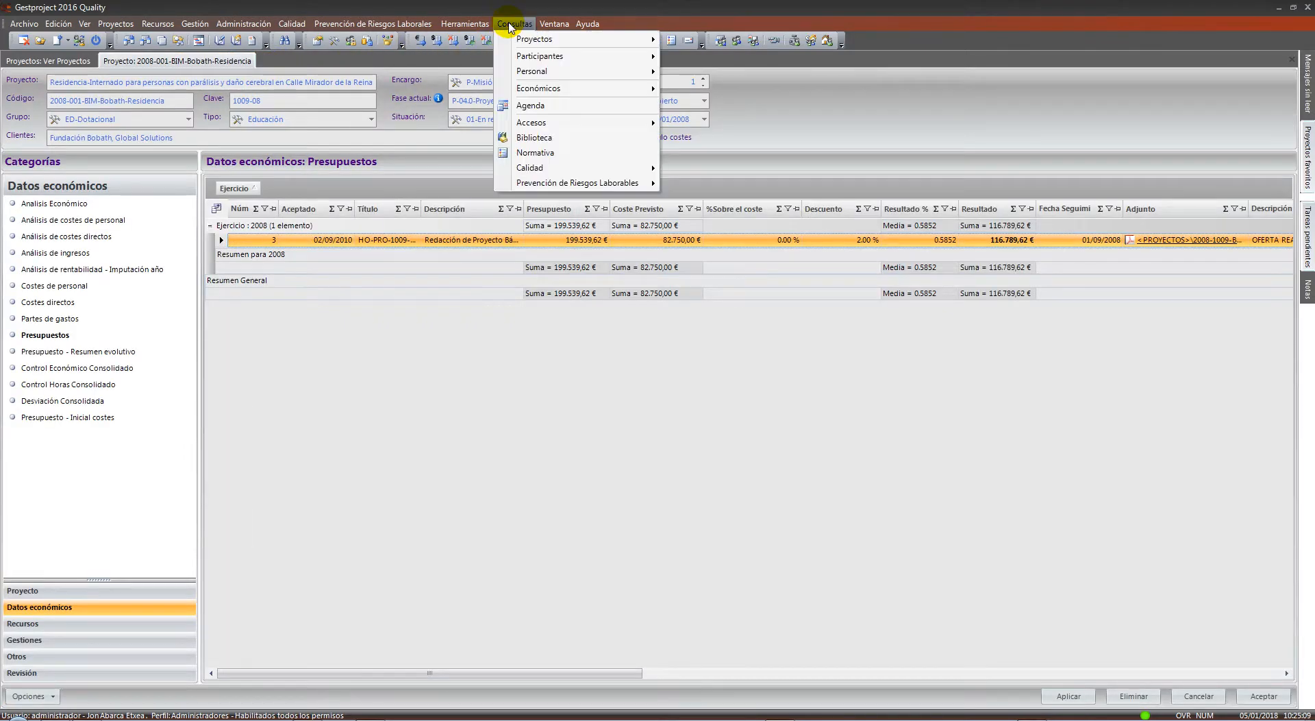
pyautogui.moveTo(574, 93)
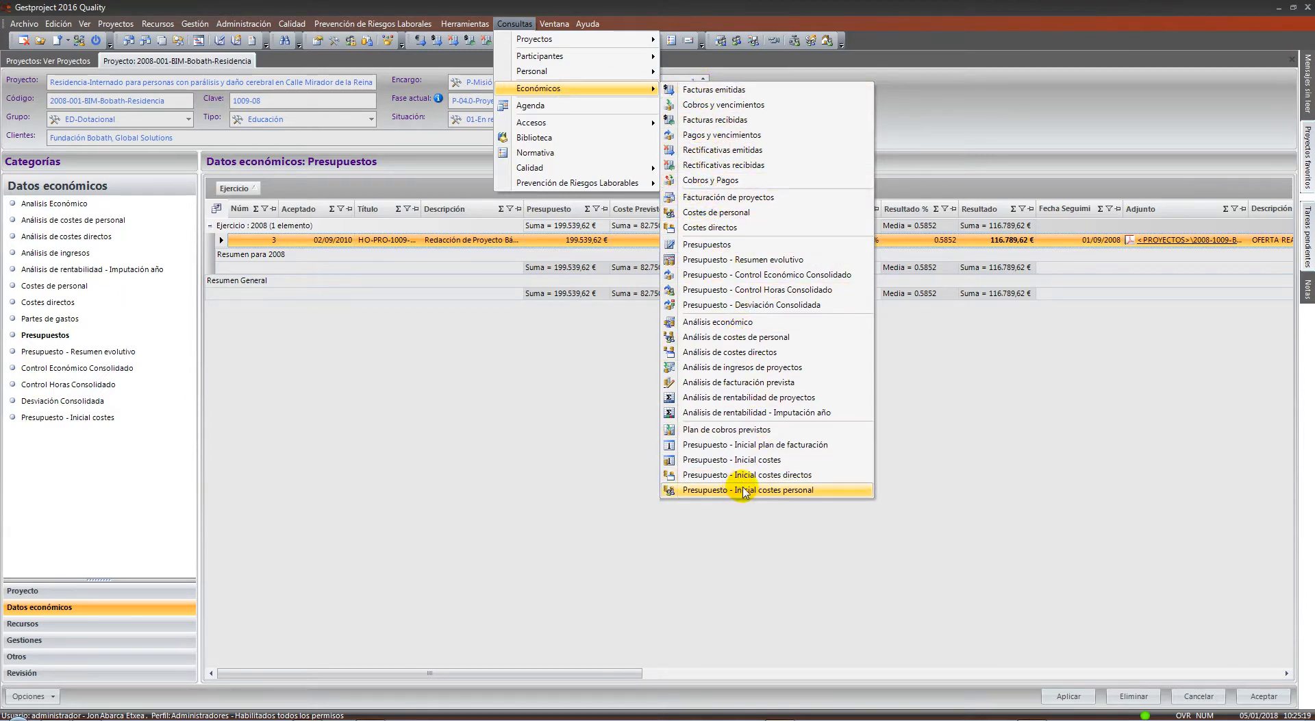
pyautogui.click(772, 404)
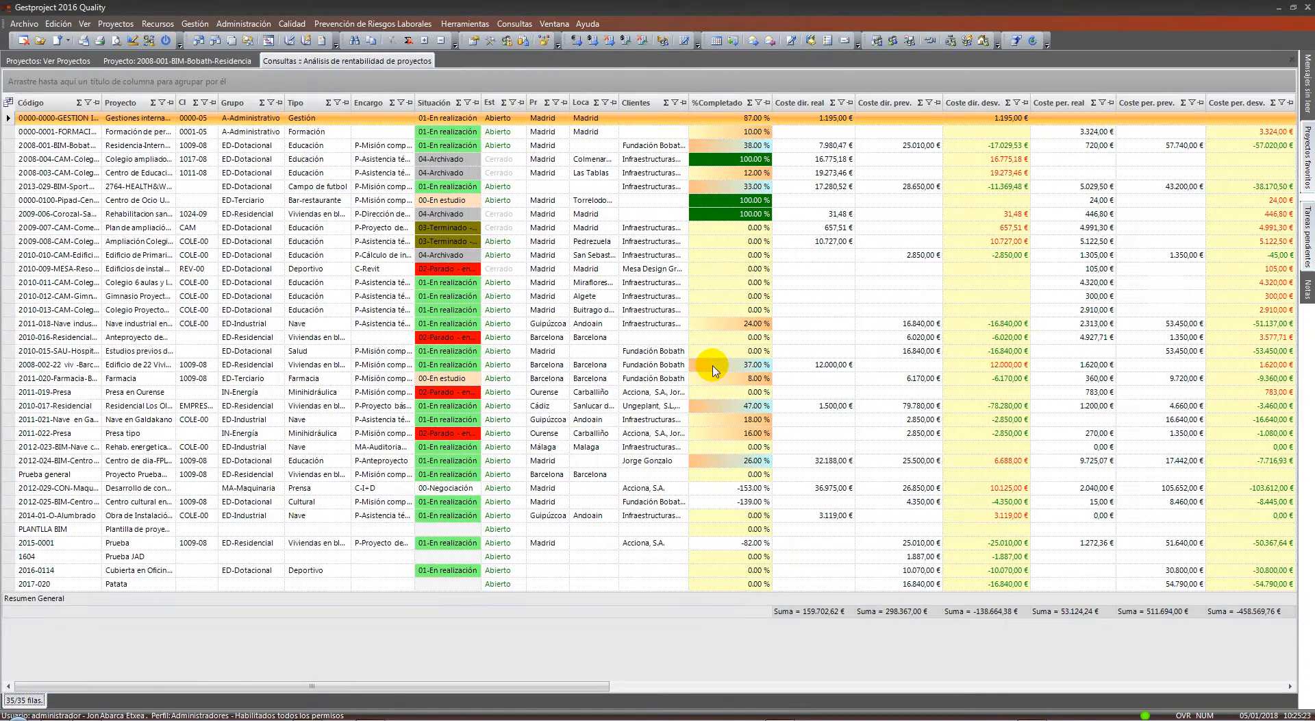
pyautogui.moveTo(546, 685); pyautogui.dragTo(1243, 689)
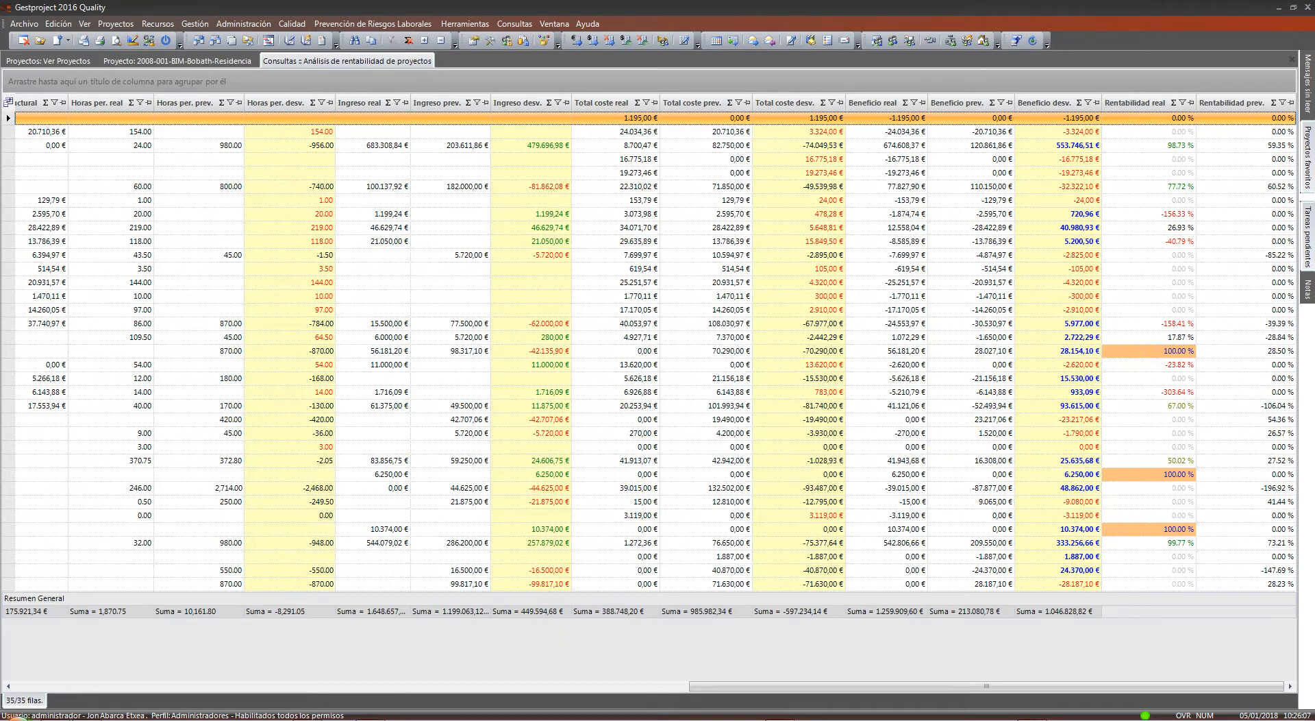
pyautogui.click(76, 685)
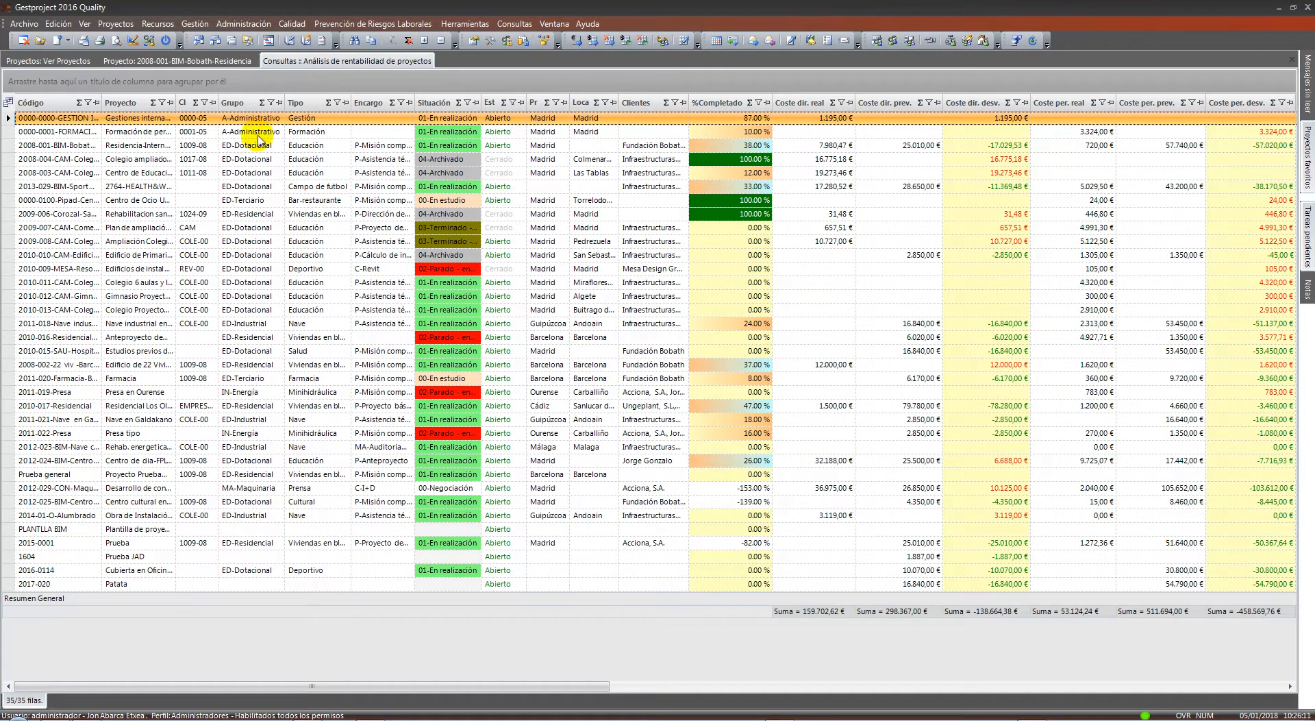
pyautogui.rightClick(320, 60)
# Close the profitability query tab and run Consultas > Económicos > Análisis económico
pyautogui.click(450, 68)
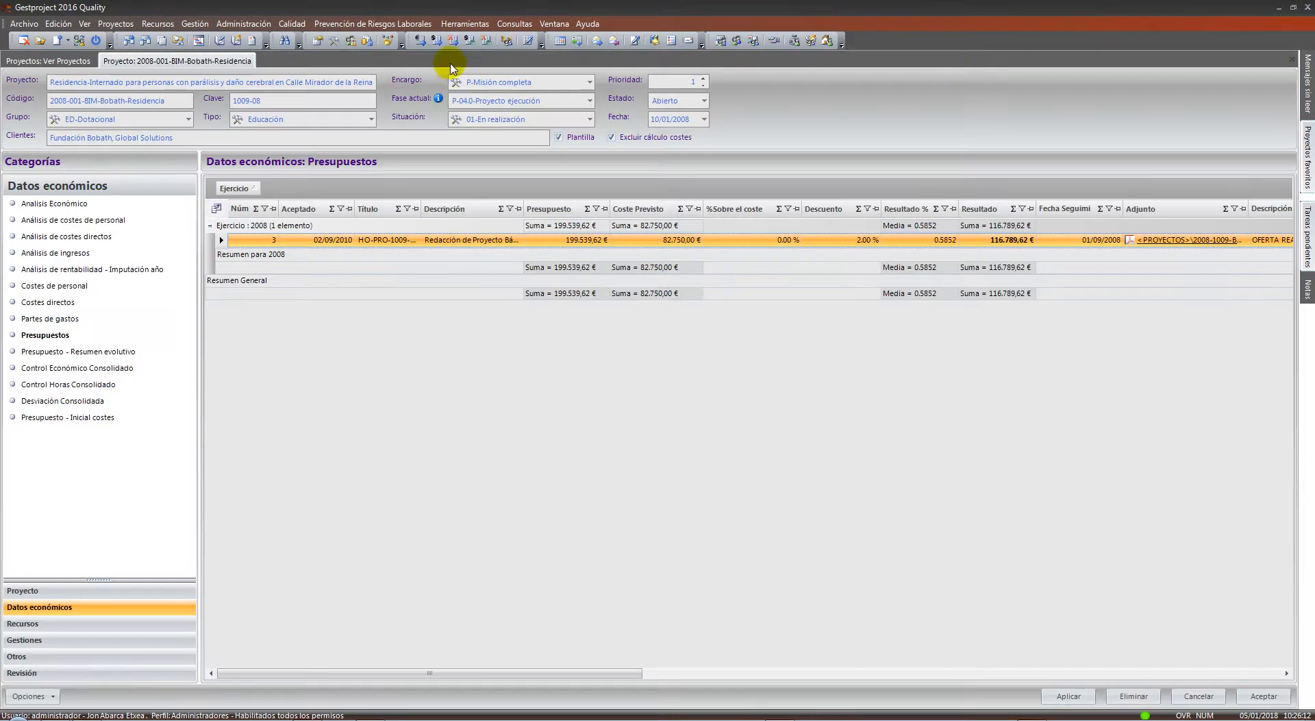
pyautogui.click(514, 23)
pyautogui.moveTo(546, 46)
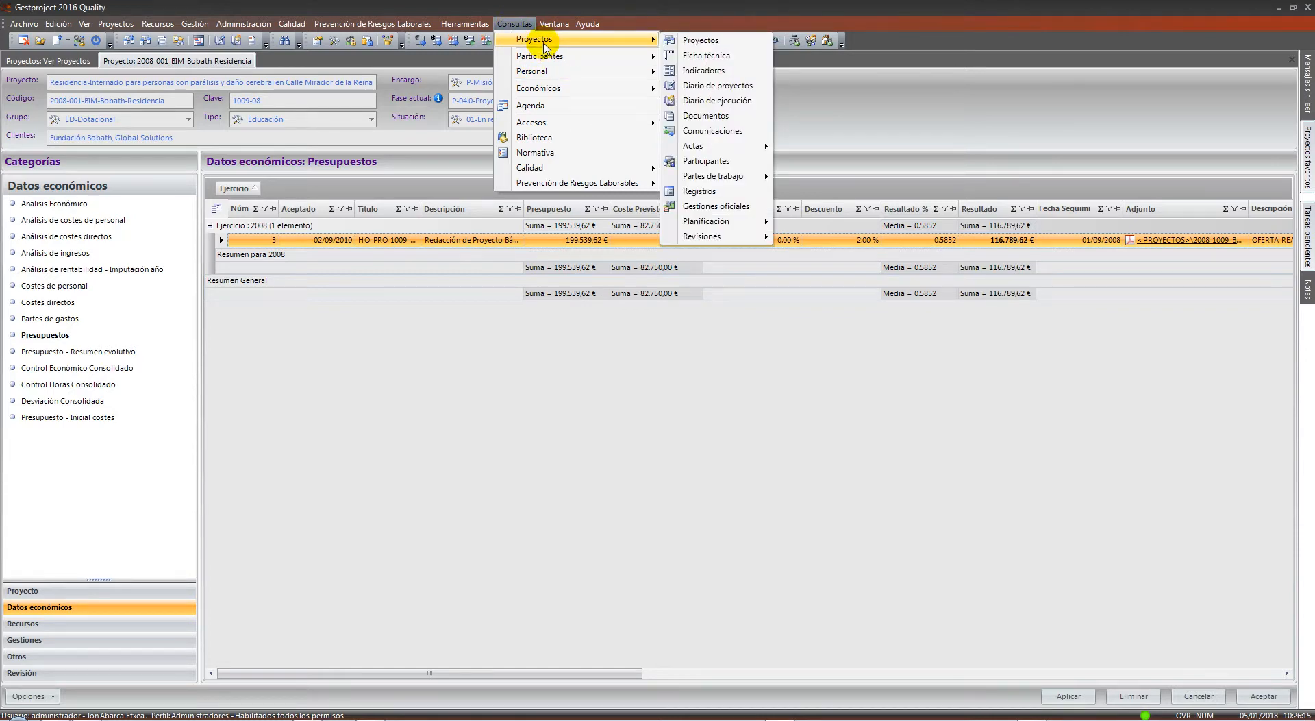
pyautogui.moveTo(572, 88)
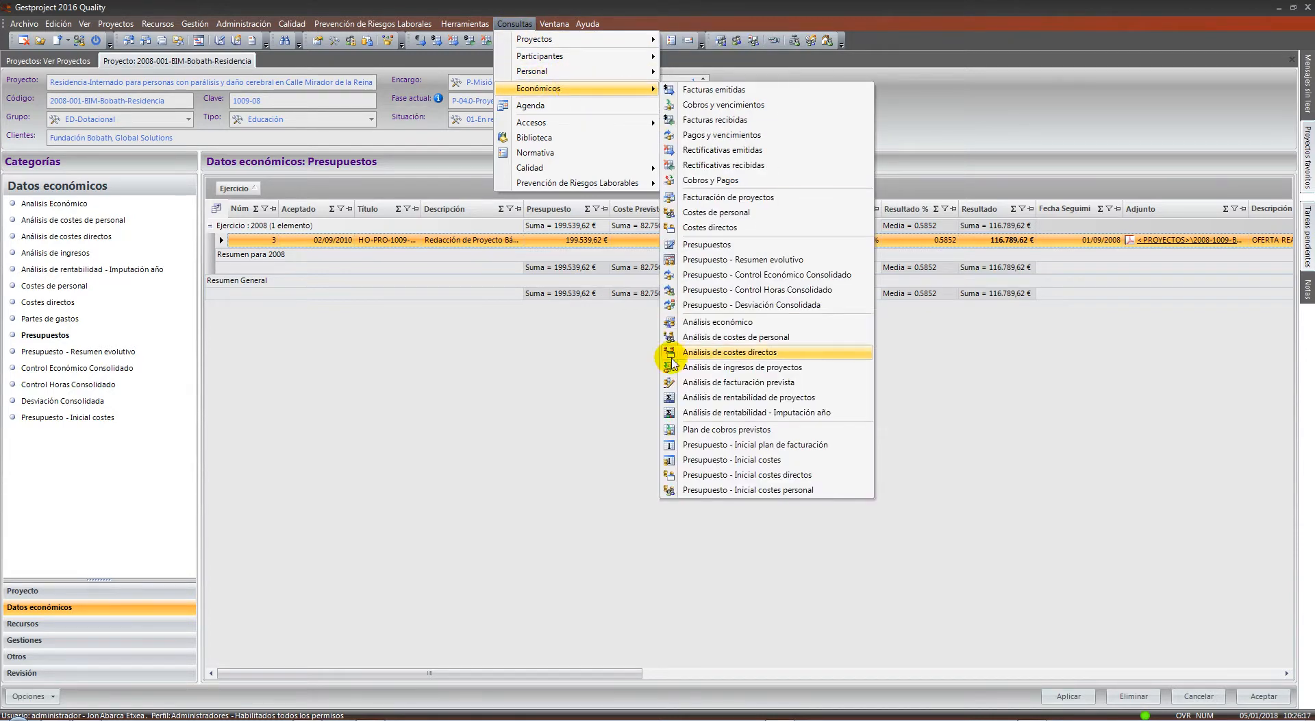
pyautogui.click(761, 327)
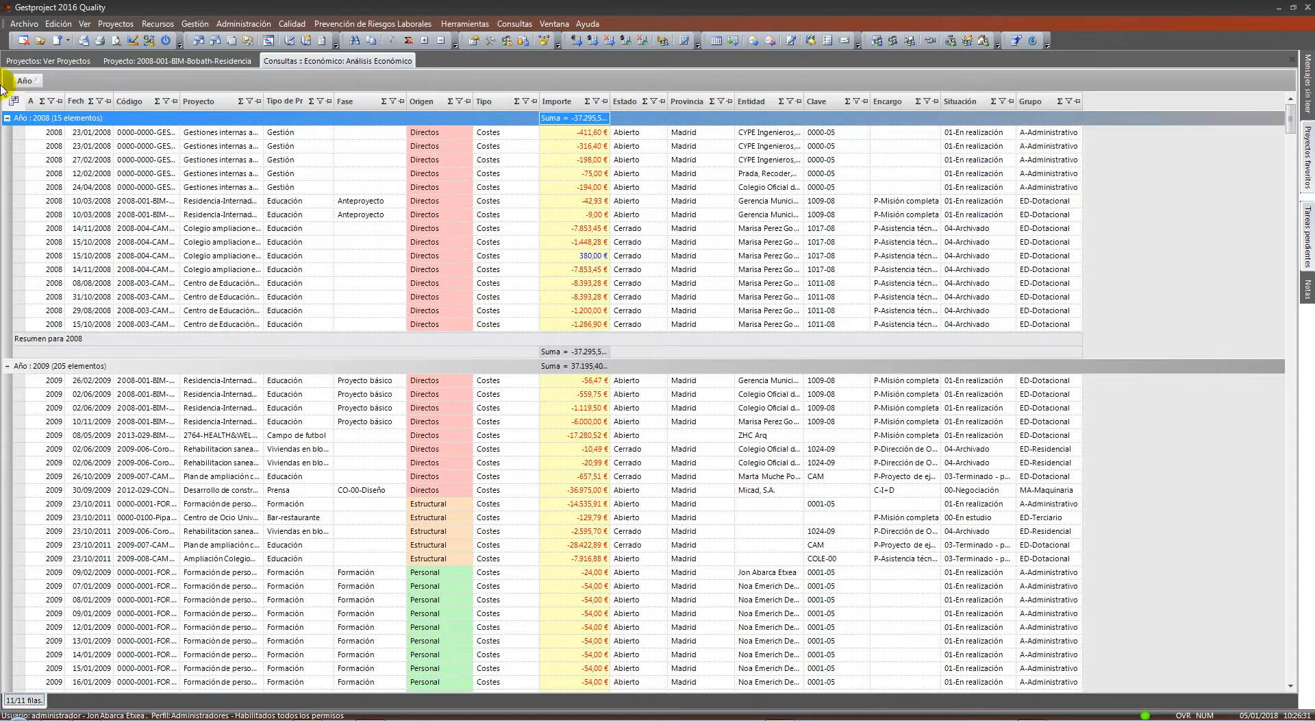
# Group entries by project then year and inspect Residencial 250 VPP en Barcelona's 2013–2016 subgroups
pyautogui.moveTo(25, 80); pyautogui.dragTo(175, 84)
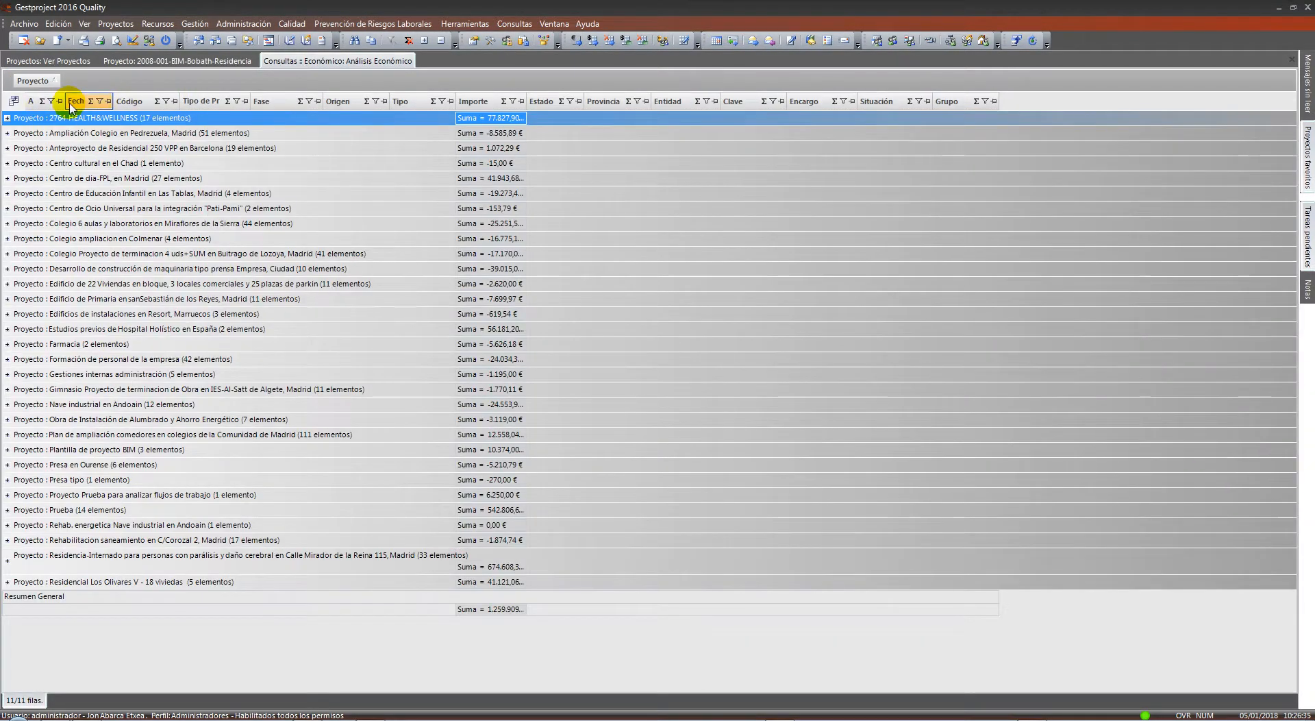
pyautogui.moveTo(32, 101); pyautogui.dragTo(89, 85)
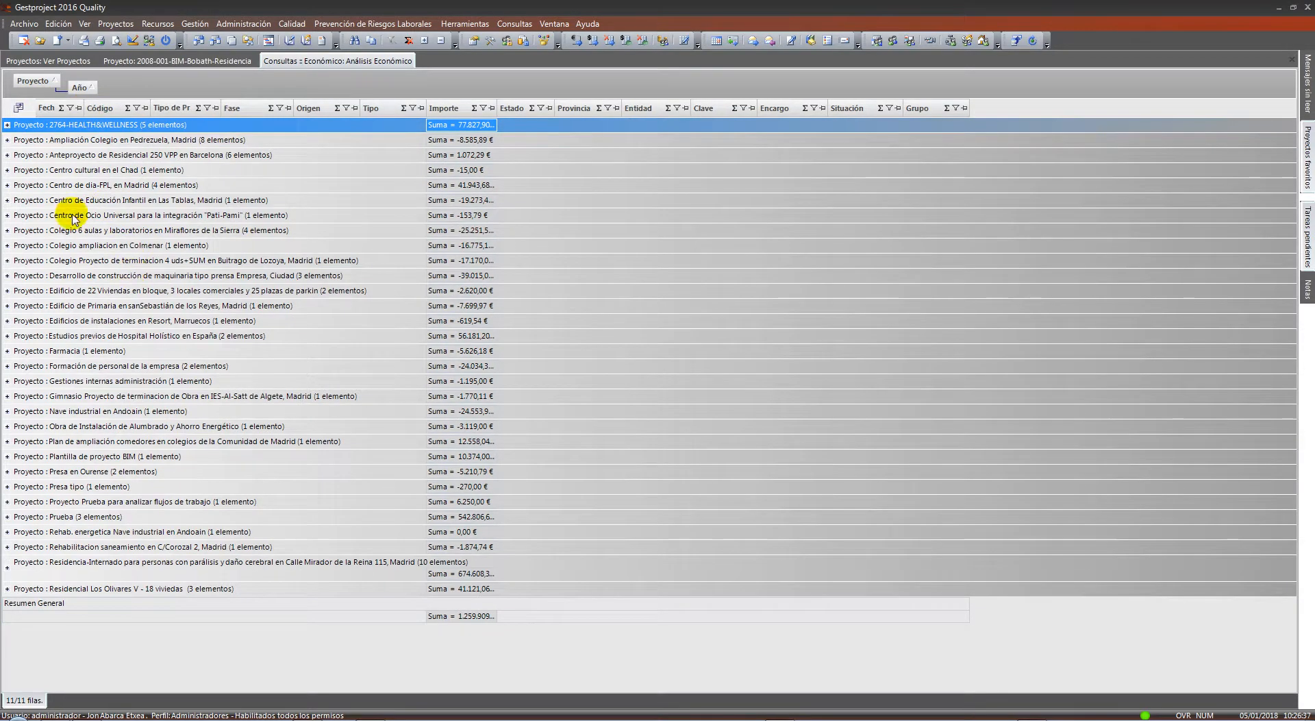
pyautogui.click(7, 156)
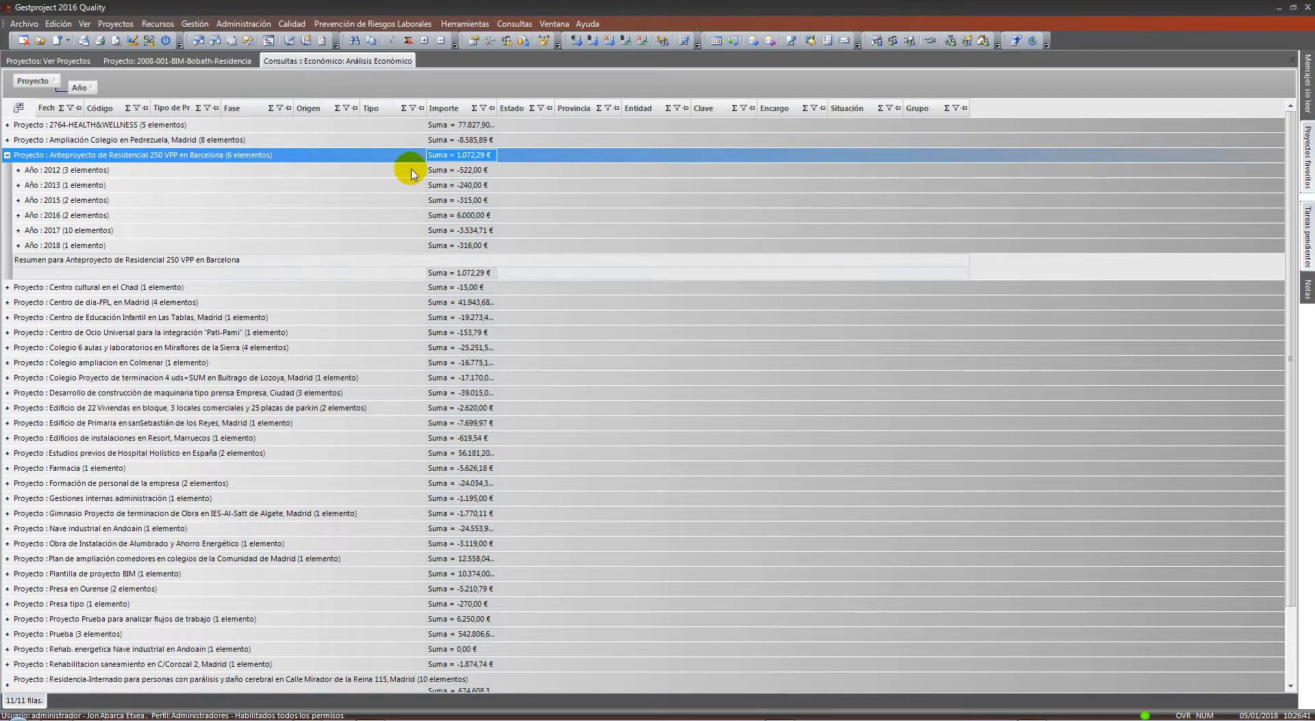
pyautogui.click(394, 184)
pyautogui.click(484, 186)
pyautogui.click(483, 200)
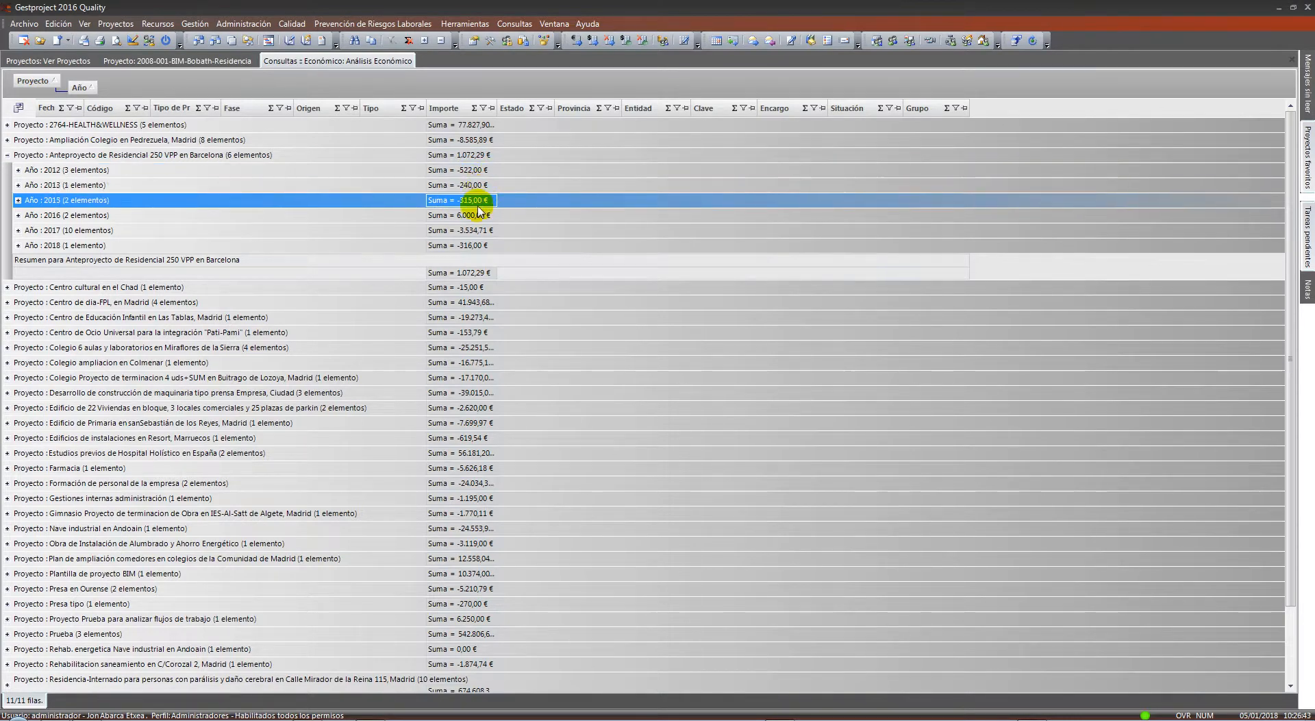
pyautogui.click(481, 215)
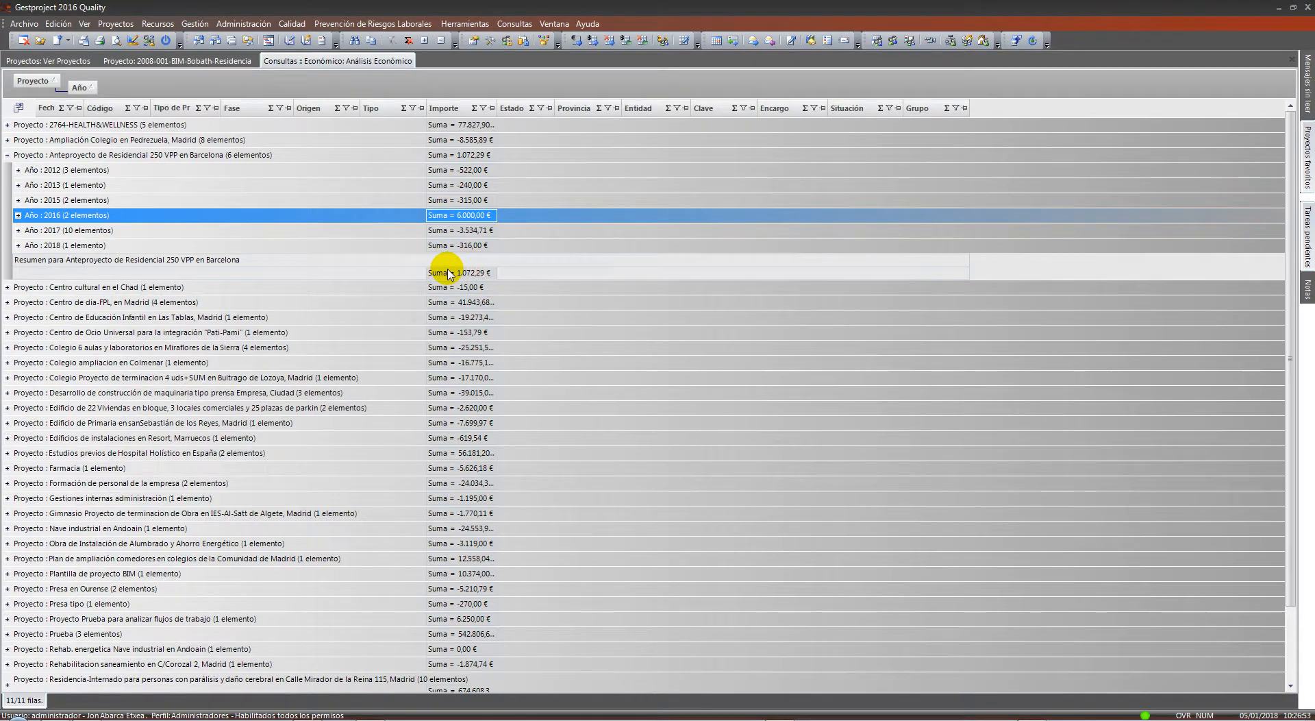
# Remove both groupings, move the year column beside Código, and close the Análisis Económico query
pyautogui.moveTo(83, 87); pyautogui.dragTo(137, 97)
pyautogui.moveTo(32, 81); pyautogui.dragTo(130, 103)
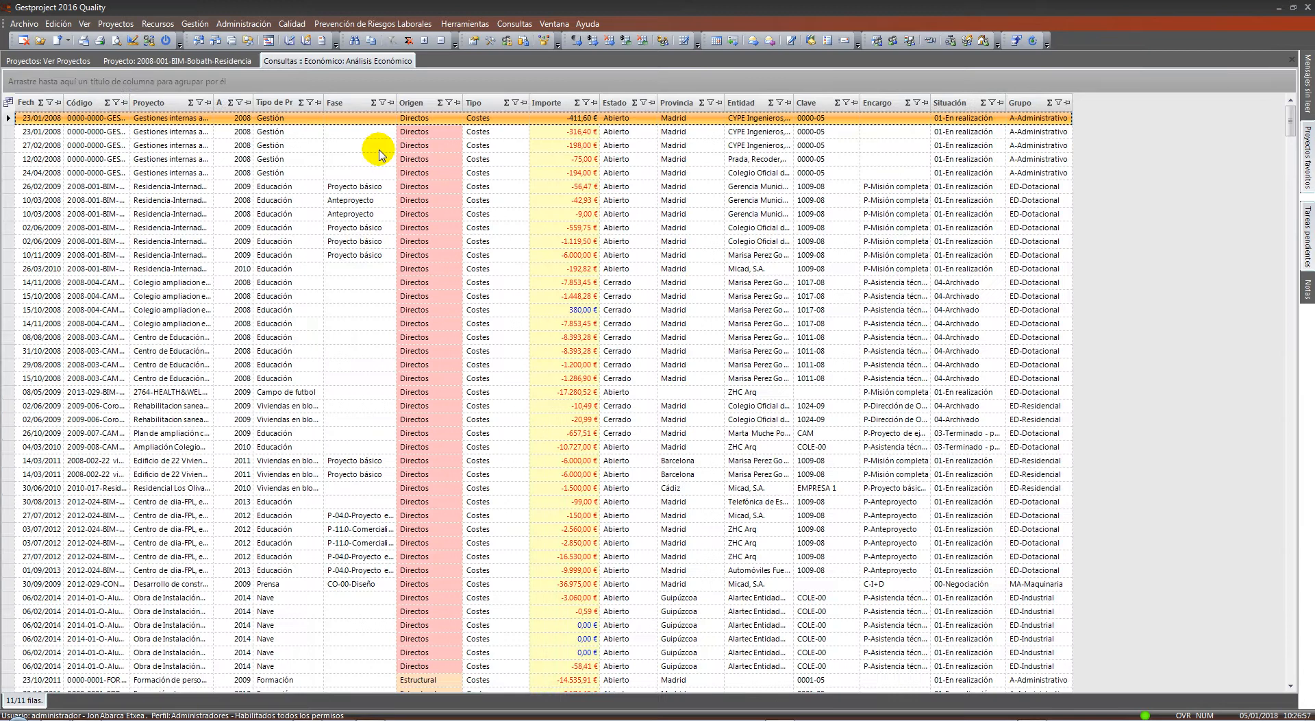
pyautogui.rightClick(337, 67)
pyautogui.moveTo(219, 103); pyautogui.dragTo(27, 107)
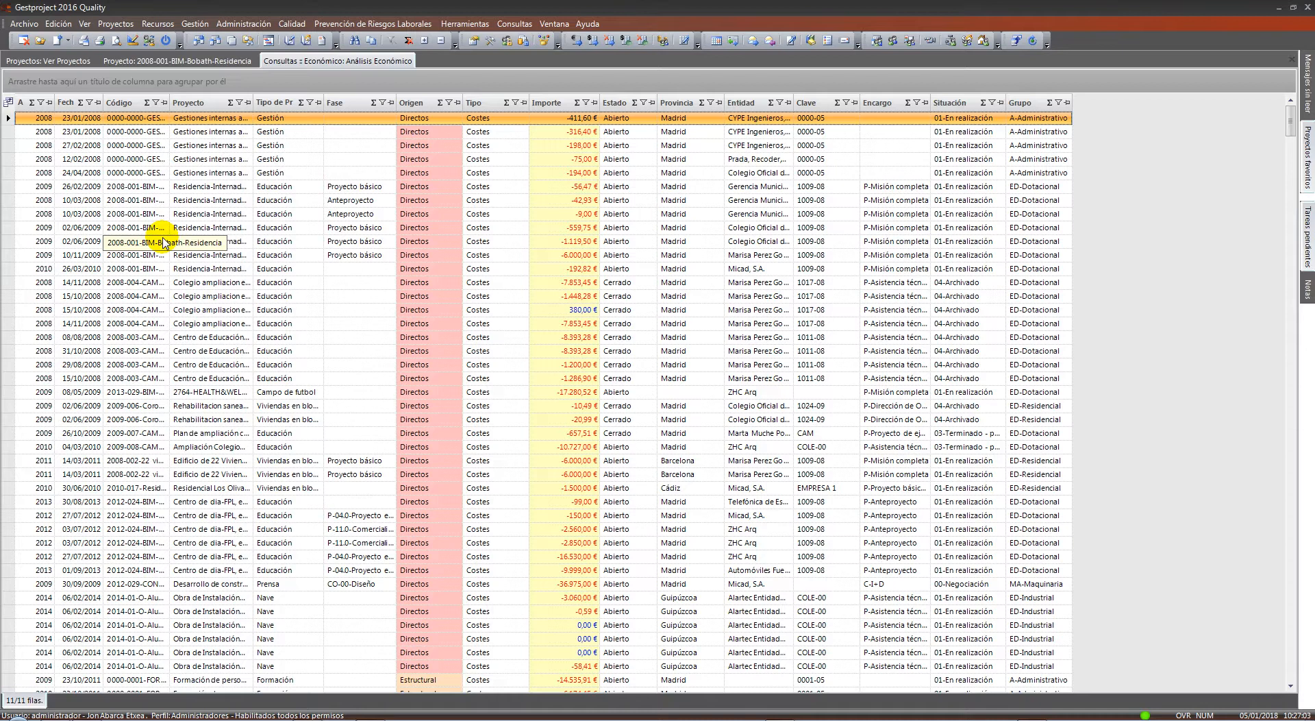
pyautogui.rightClick(361, 61)
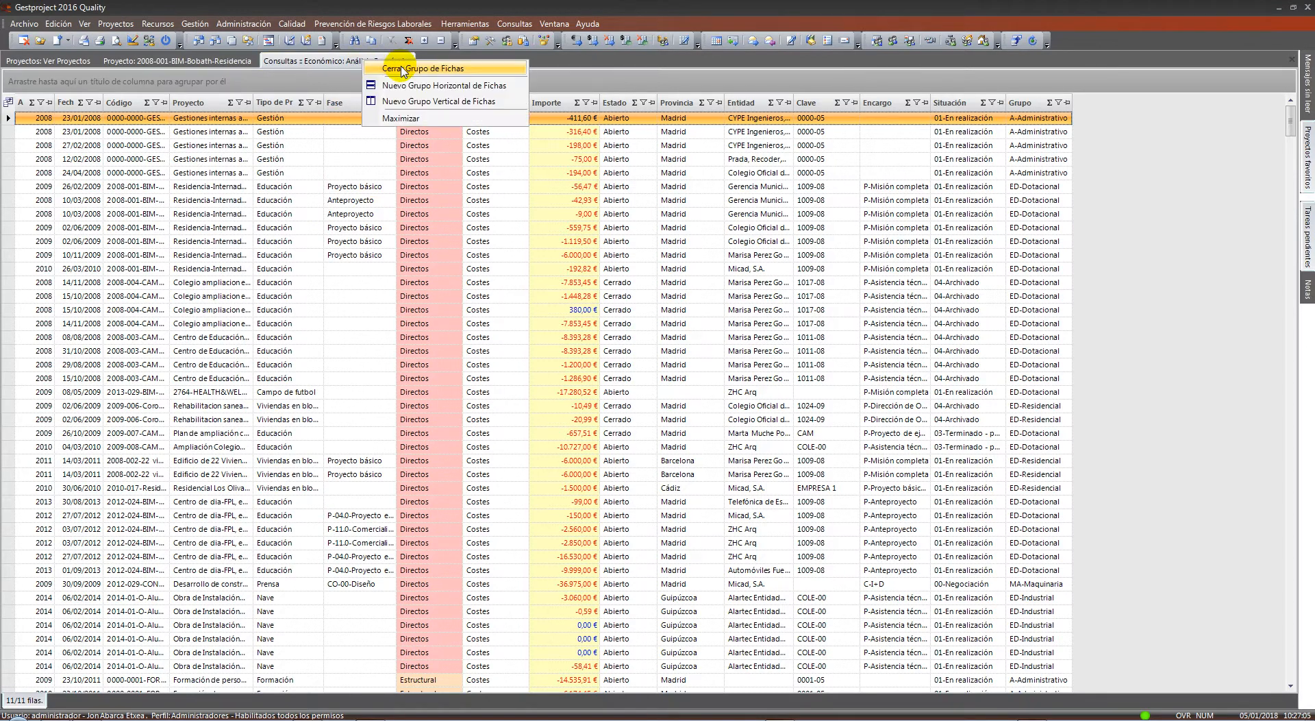
pyautogui.click(402, 69)
pyautogui.click(514, 24)
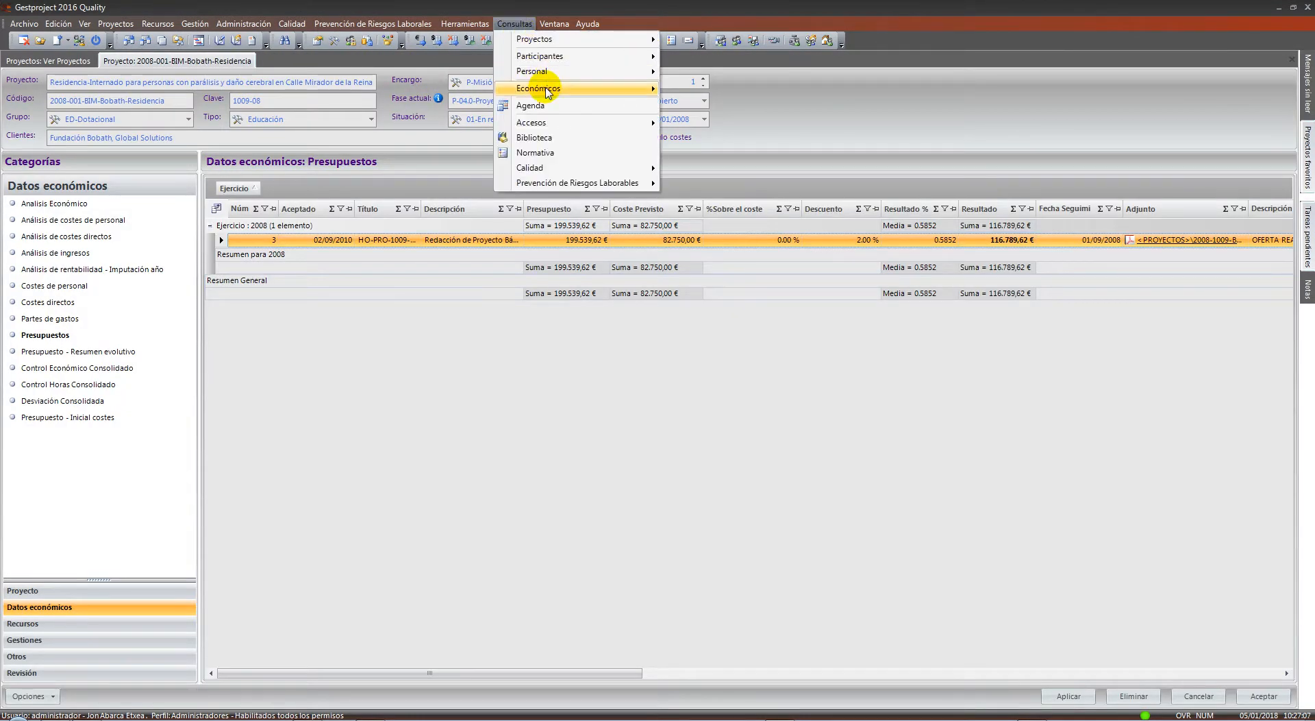
# Show the Consultas > Económicos submenu listing invoice, budget and cost-analysis queries
pyautogui.moveTo(548, 92)
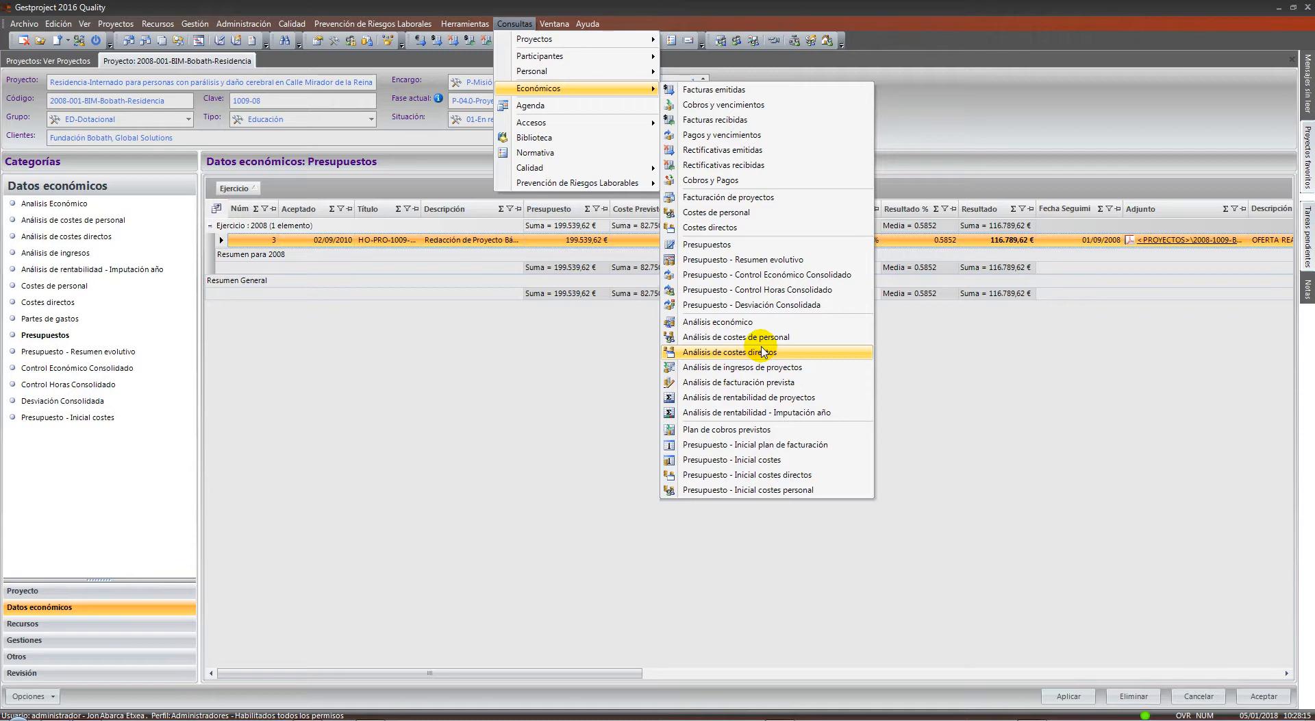
# Dismiss the Consultas menus without running any query
pyautogui.click(411, 480)
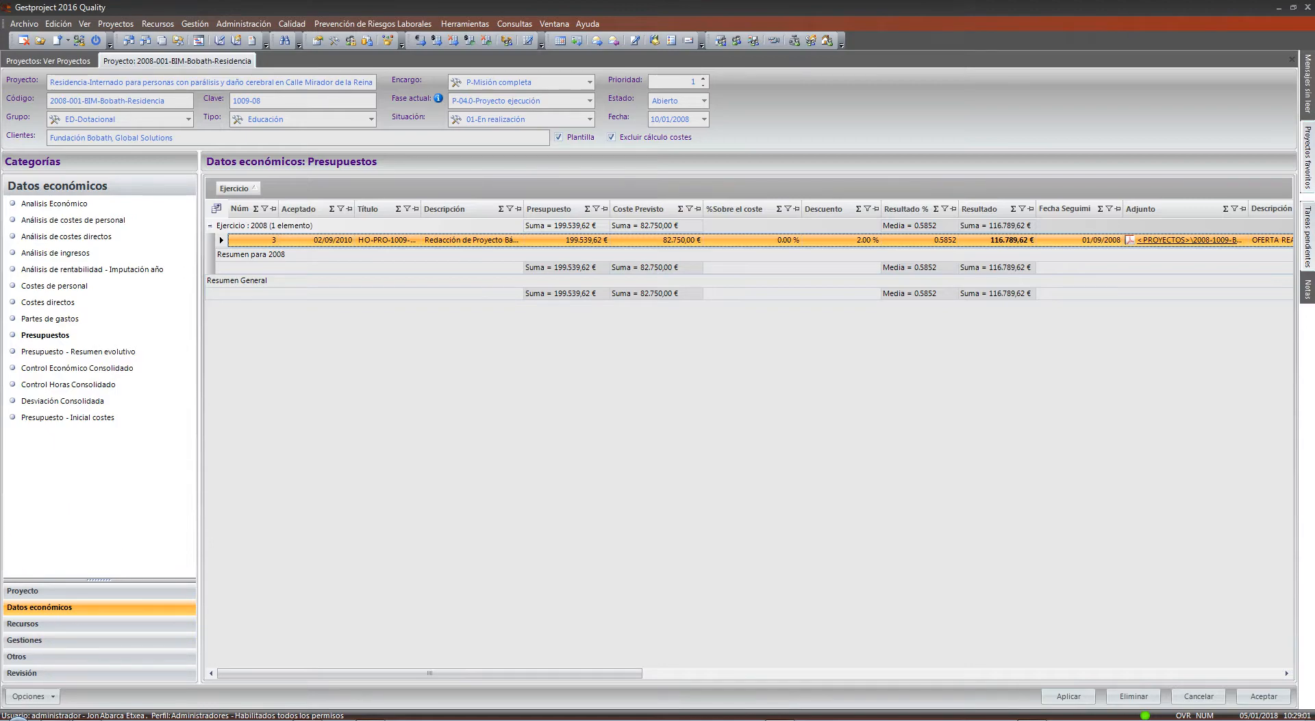
# Close 2017_Calculo horas RRHH without saving, minimize the other workbook, and bring back Gestproject
pyautogui.click(82, 720)
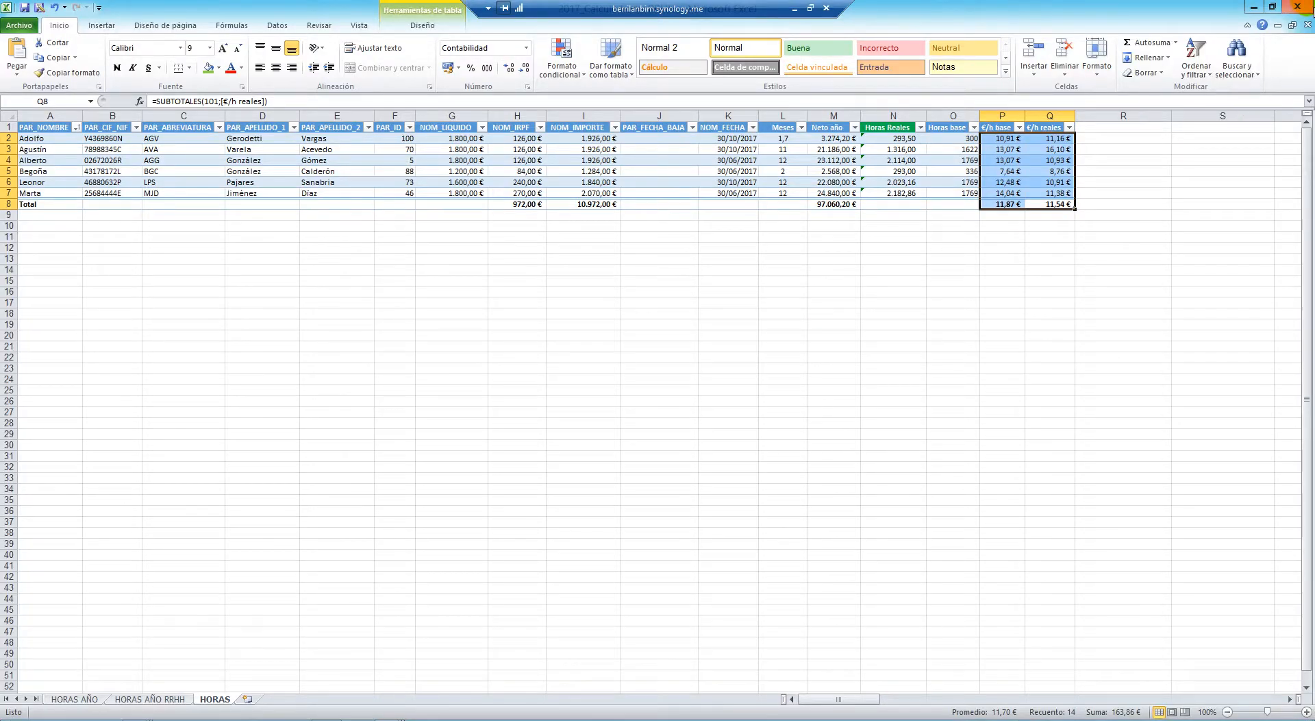
pyautogui.click(1297, 7)
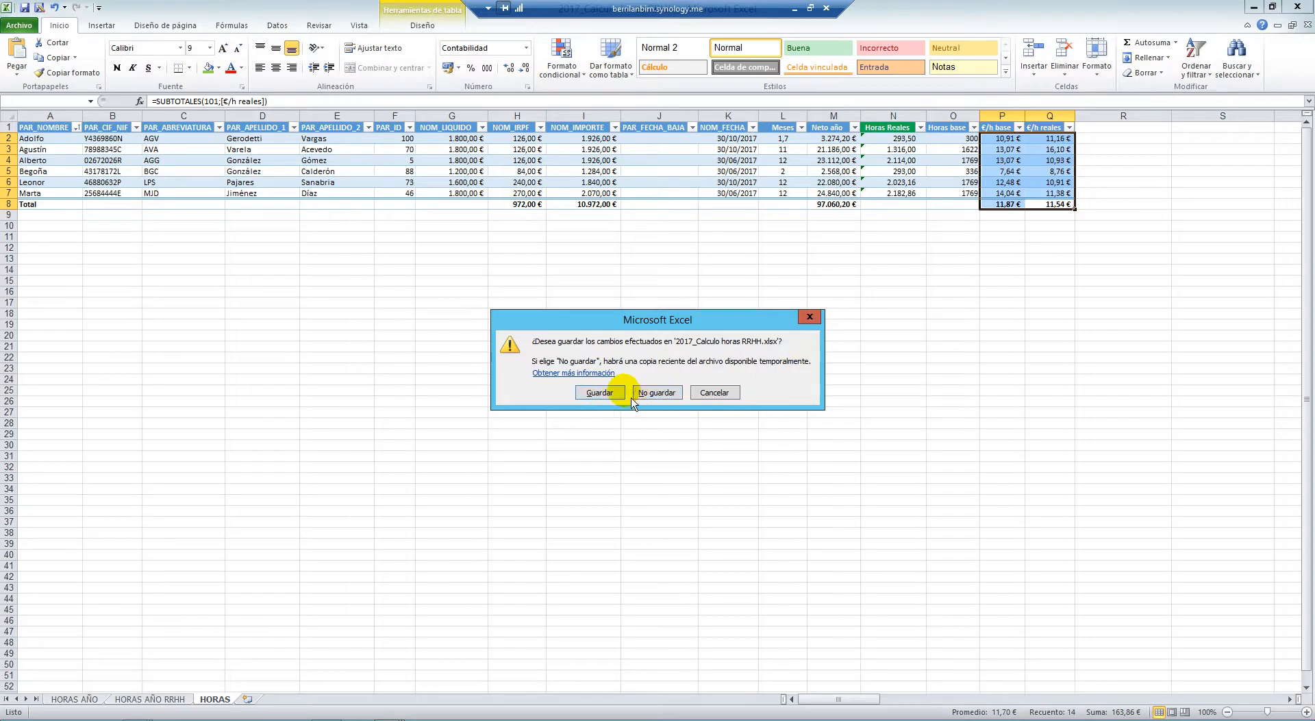
pyautogui.click(653, 392)
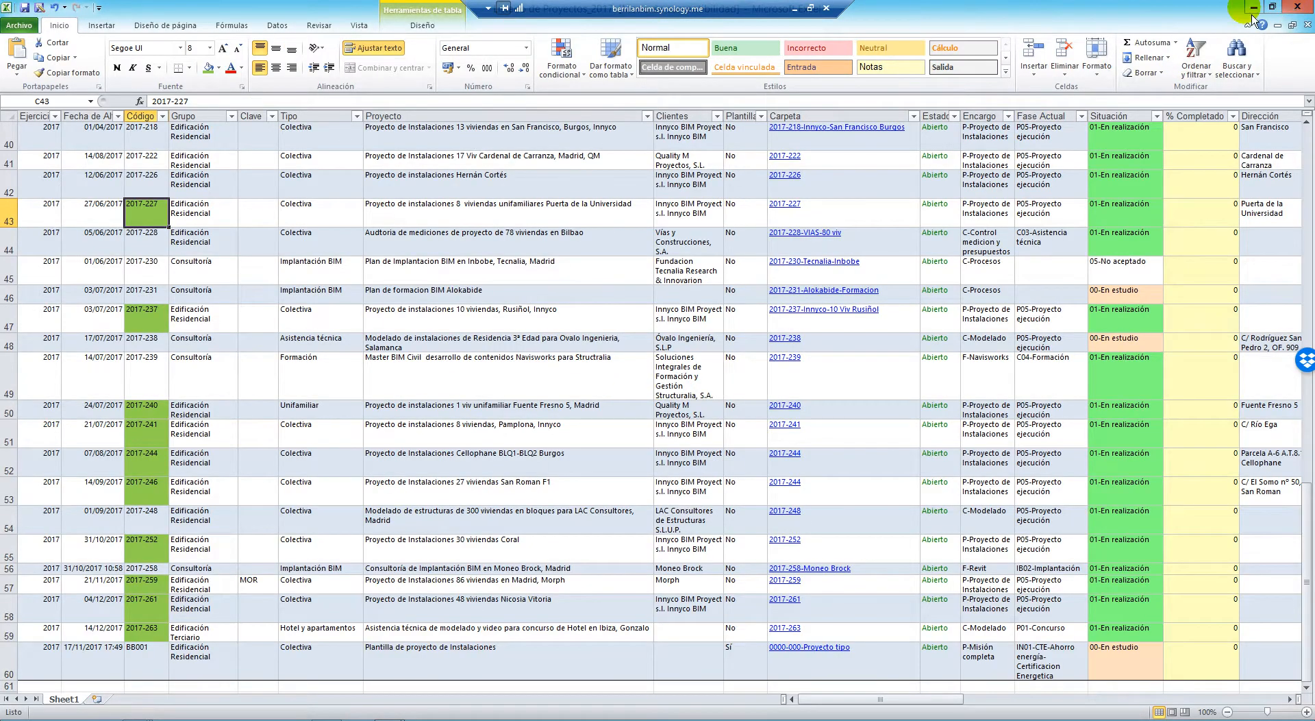
pyautogui.click(1253, 7)
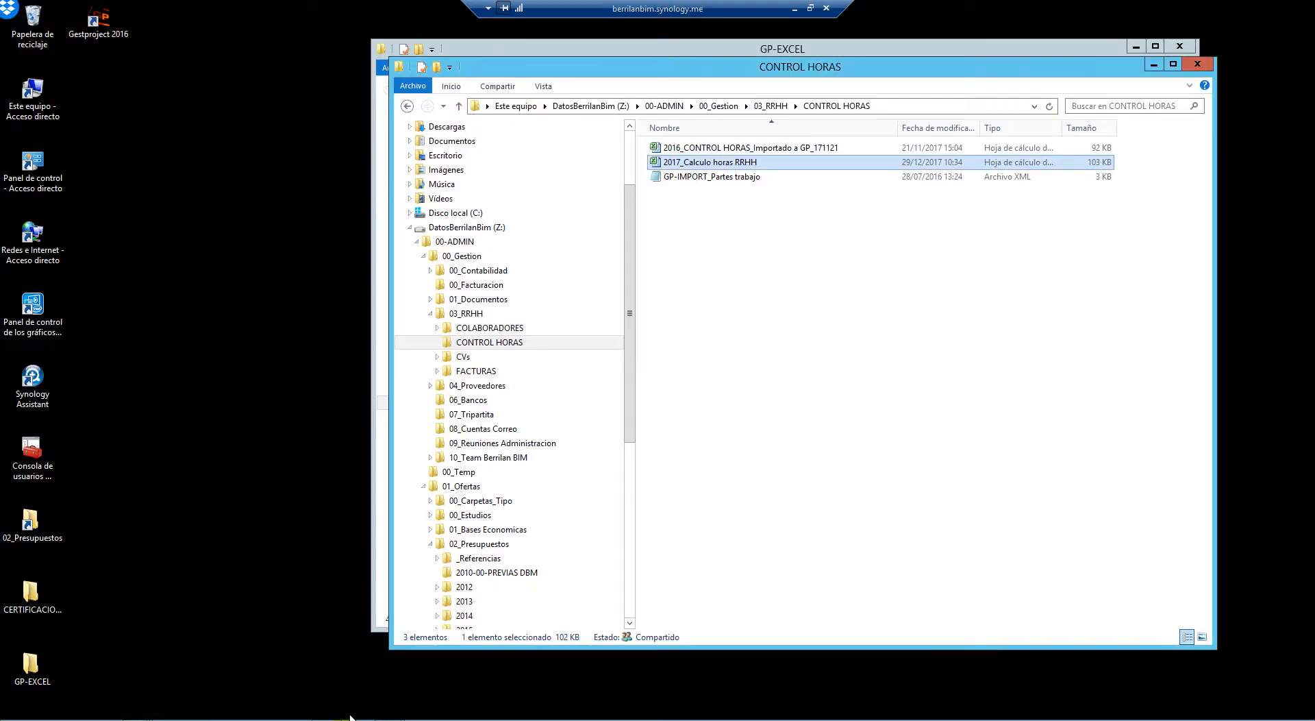
pyautogui.click(327, 718)
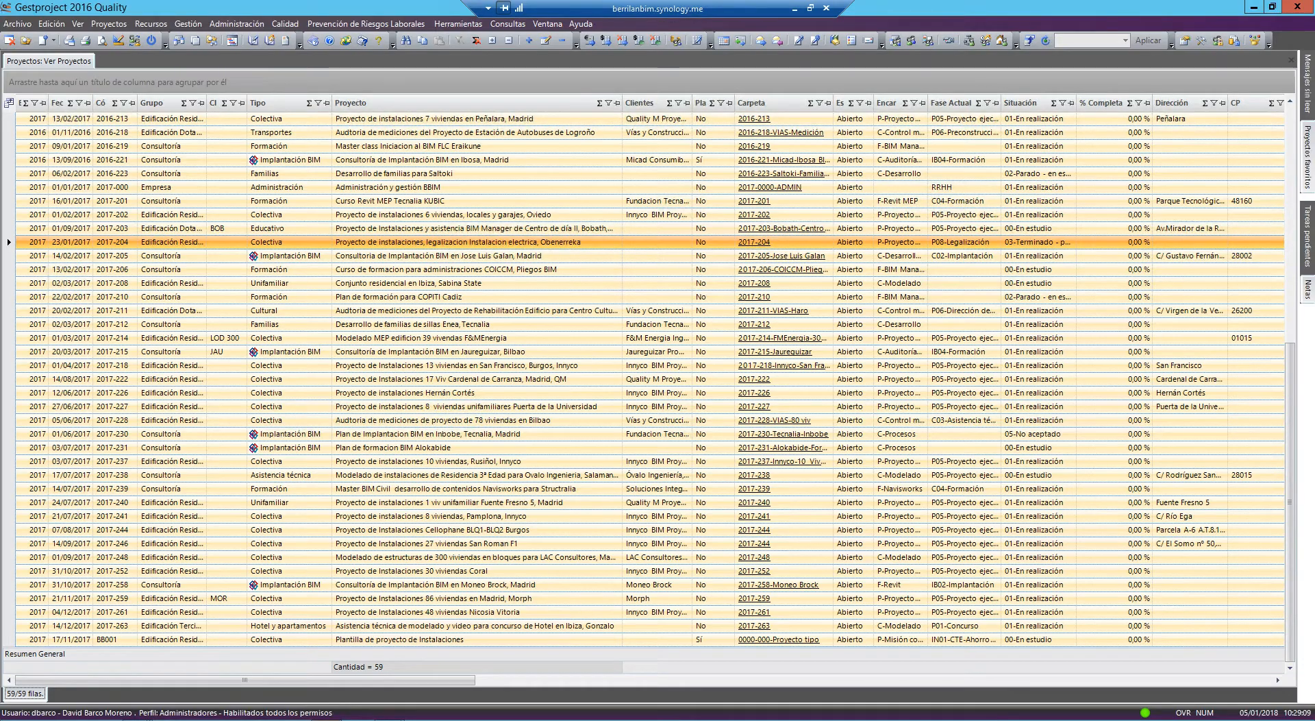
# Select project 2017-218, then the range of projects 2016-221 through 2017-208 in the list
pyautogui.click(524, 365)
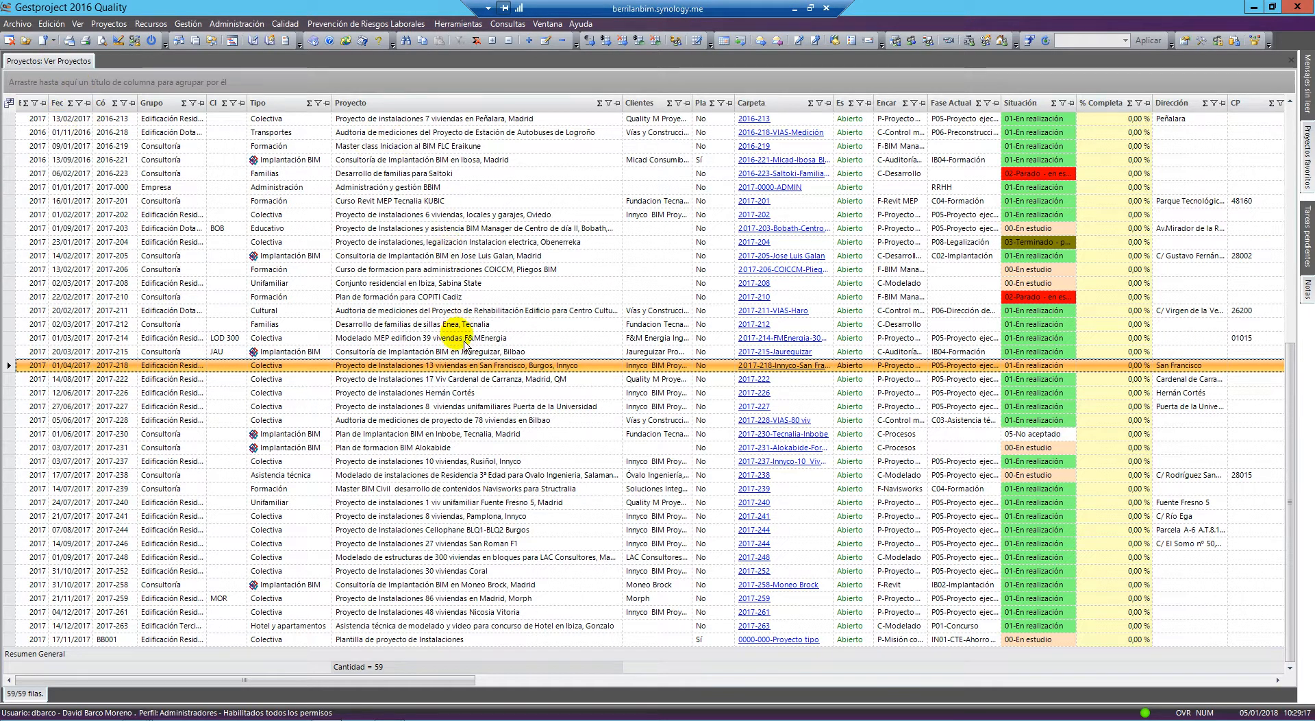
pyautogui.moveTo(419, 161); pyautogui.dragTo(439, 283)
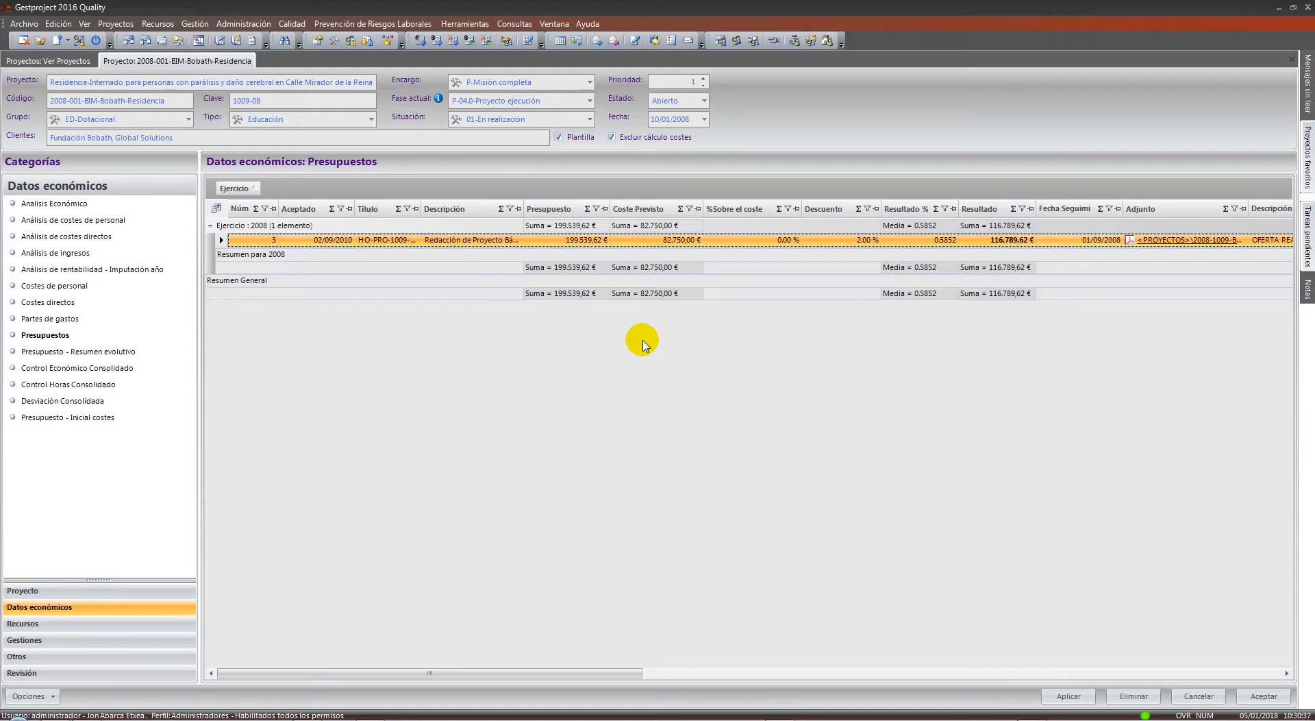
# Leave the budget grid without exporting and open the Partes de trabajo query
pyautogui.rightClick(375, 315)
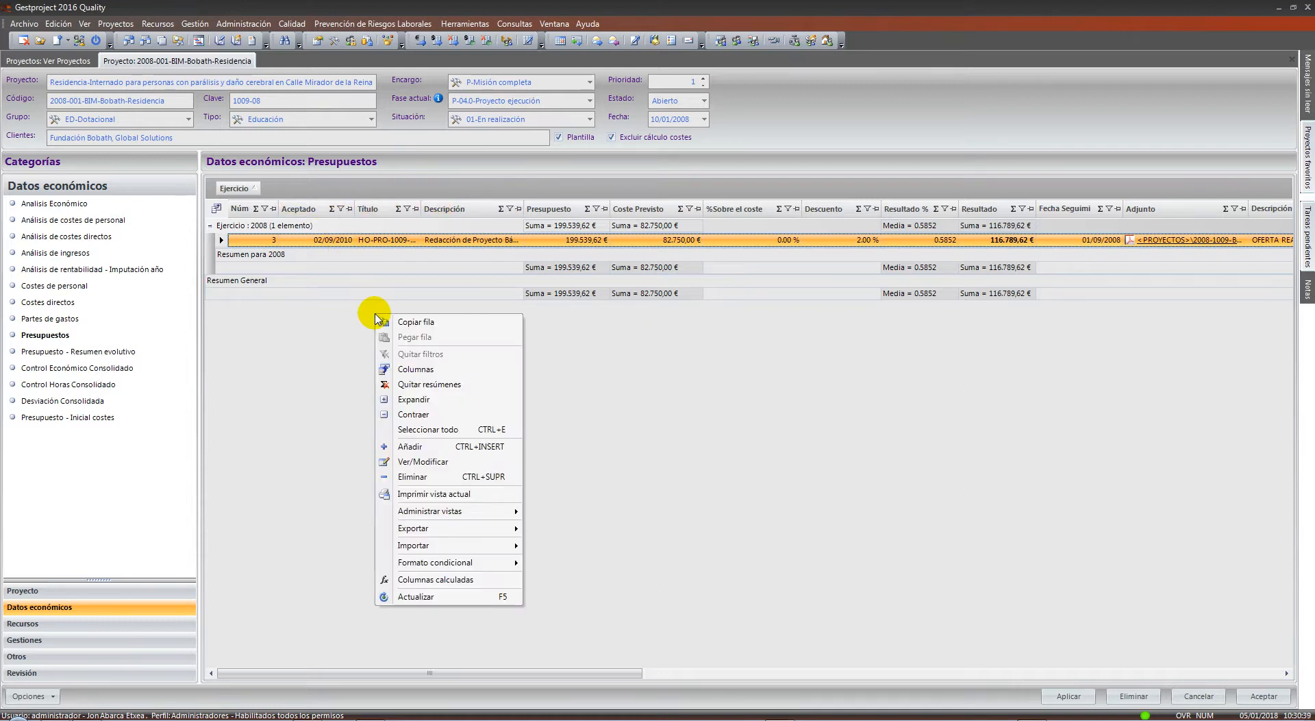
pyautogui.moveTo(465, 533)
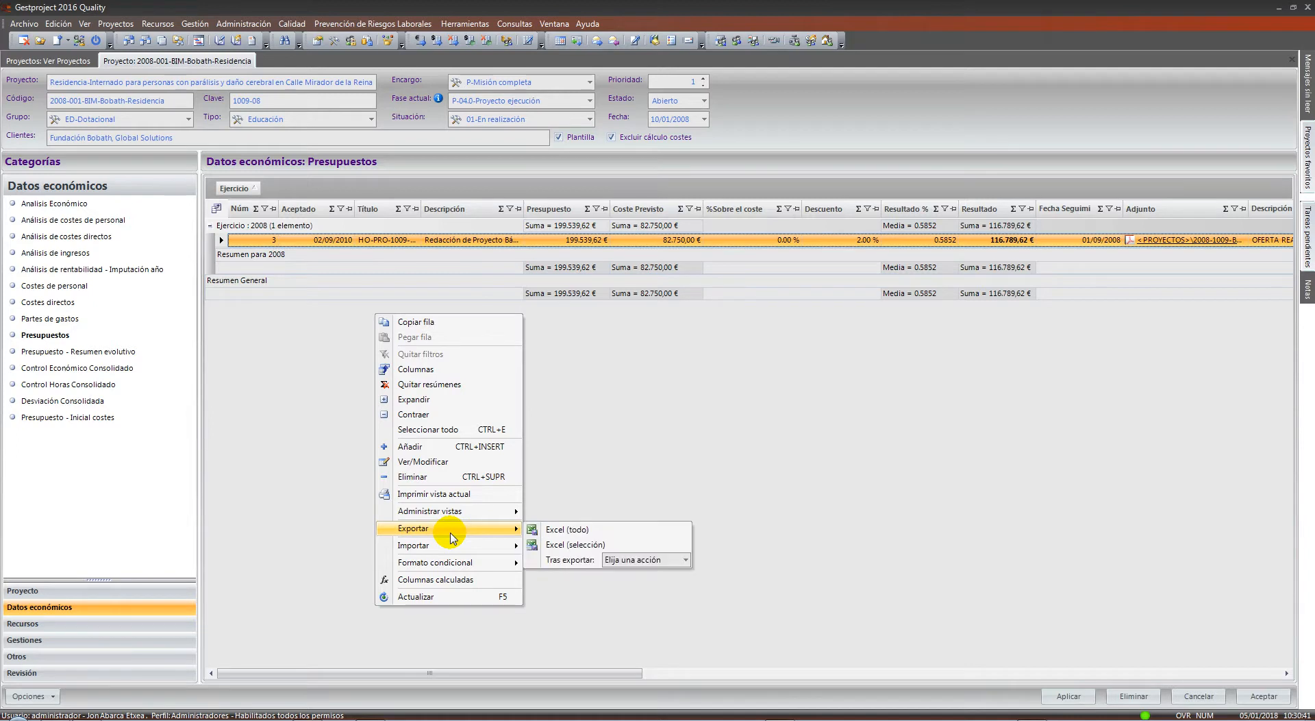
pyautogui.click(637, 477)
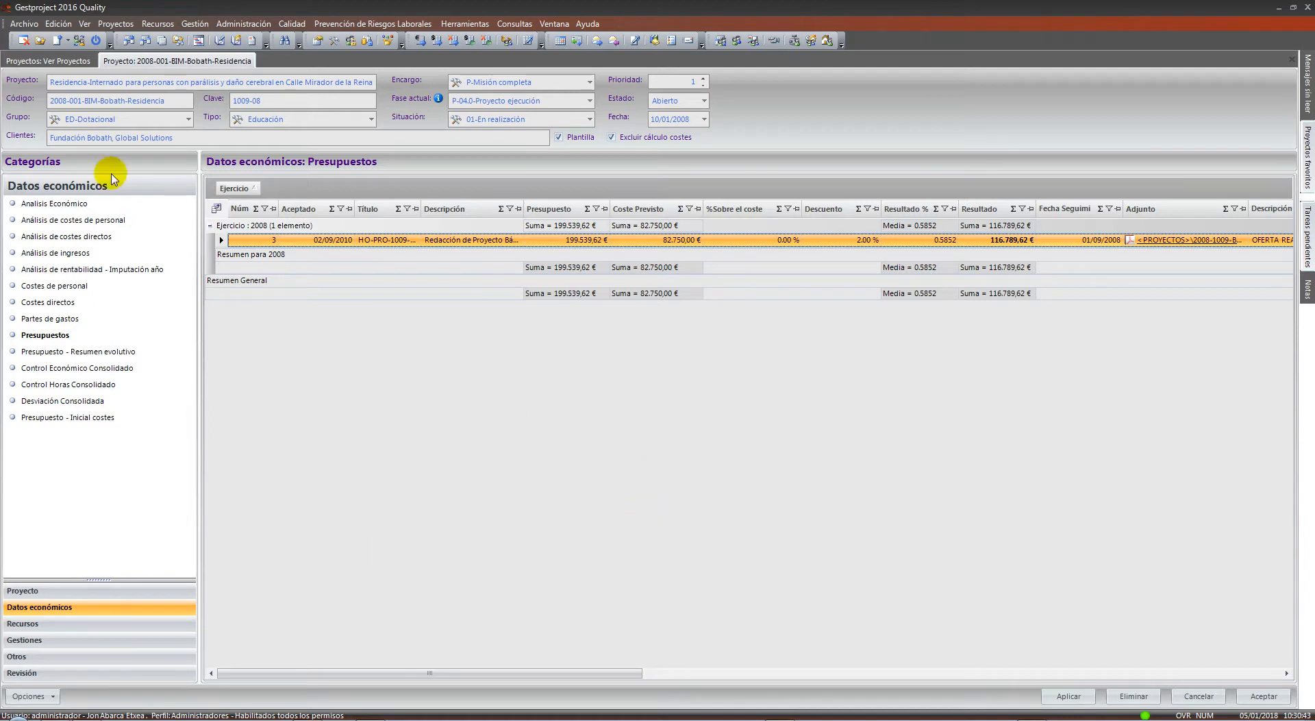
pyautogui.click(519, 25)
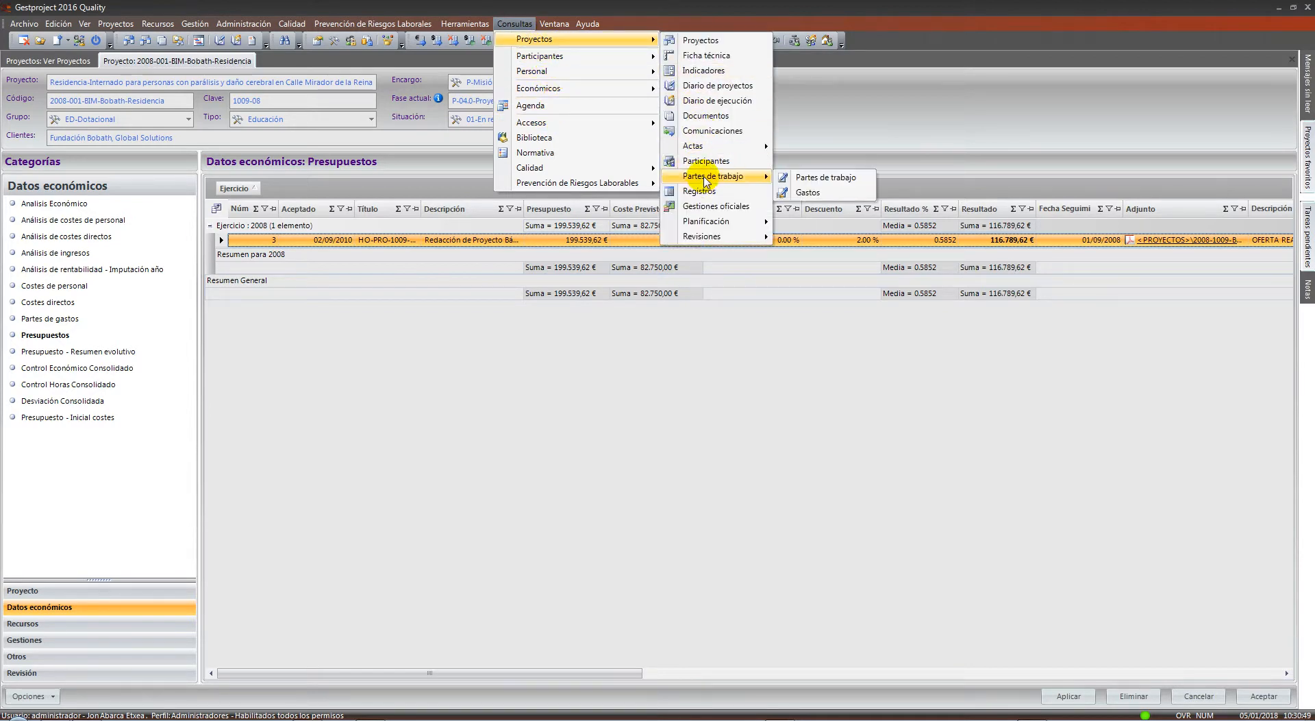
pyautogui.click(785, 199)
# Select the 14/01/2009 work report entry and bring up the query tab's options
pyautogui.rightClick(394, 201)
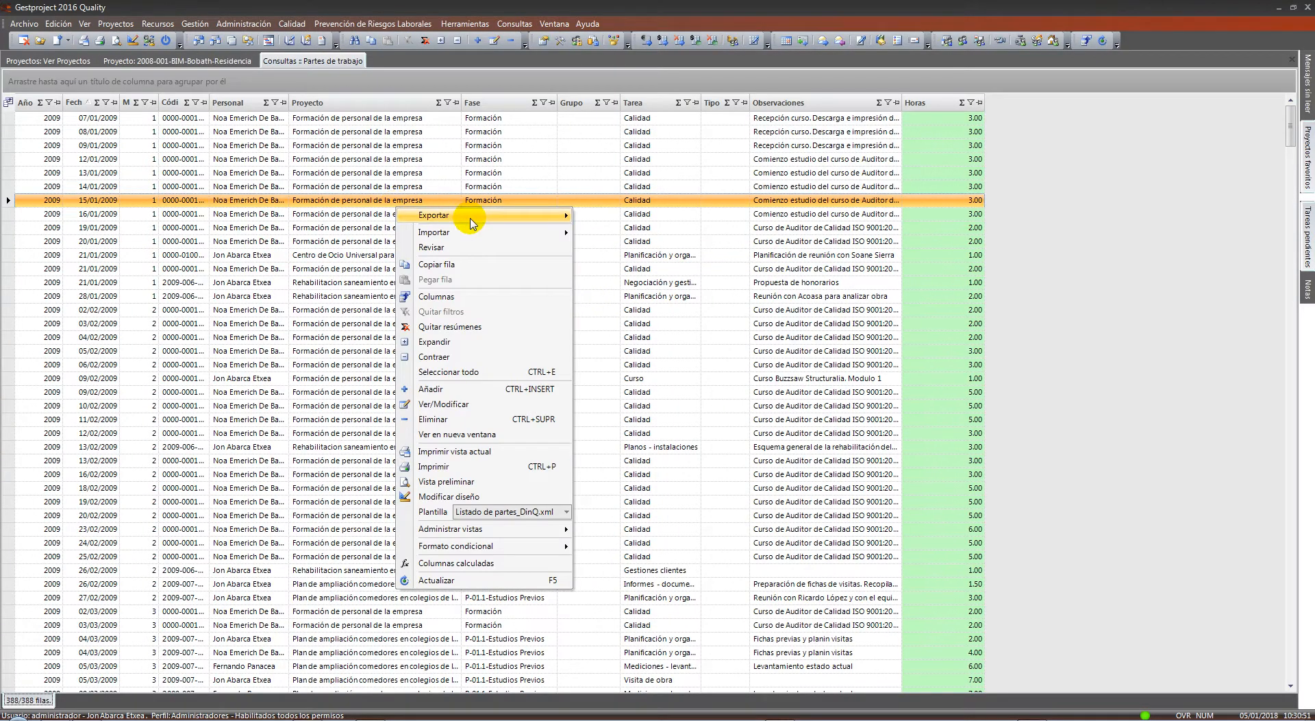
pyautogui.moveTo(474, 225)
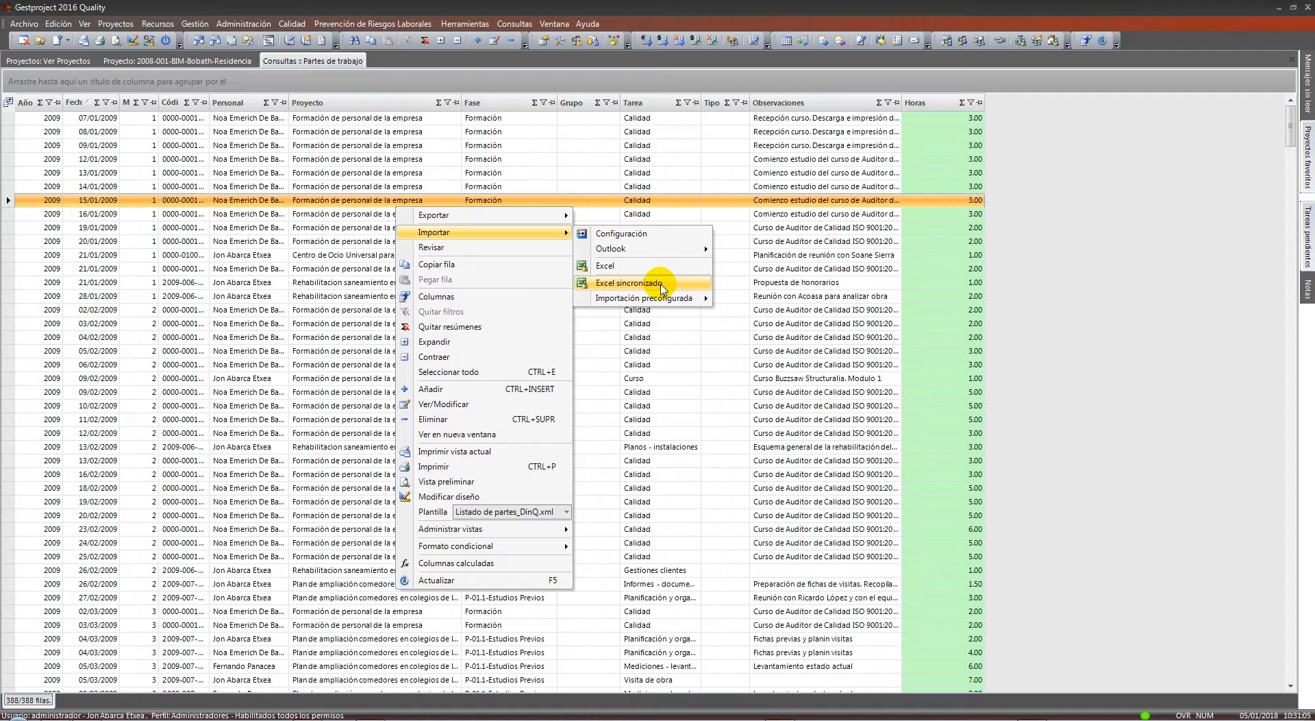
pyautogui.click(347, 185)
pyautogui.rightClick(329, 67)
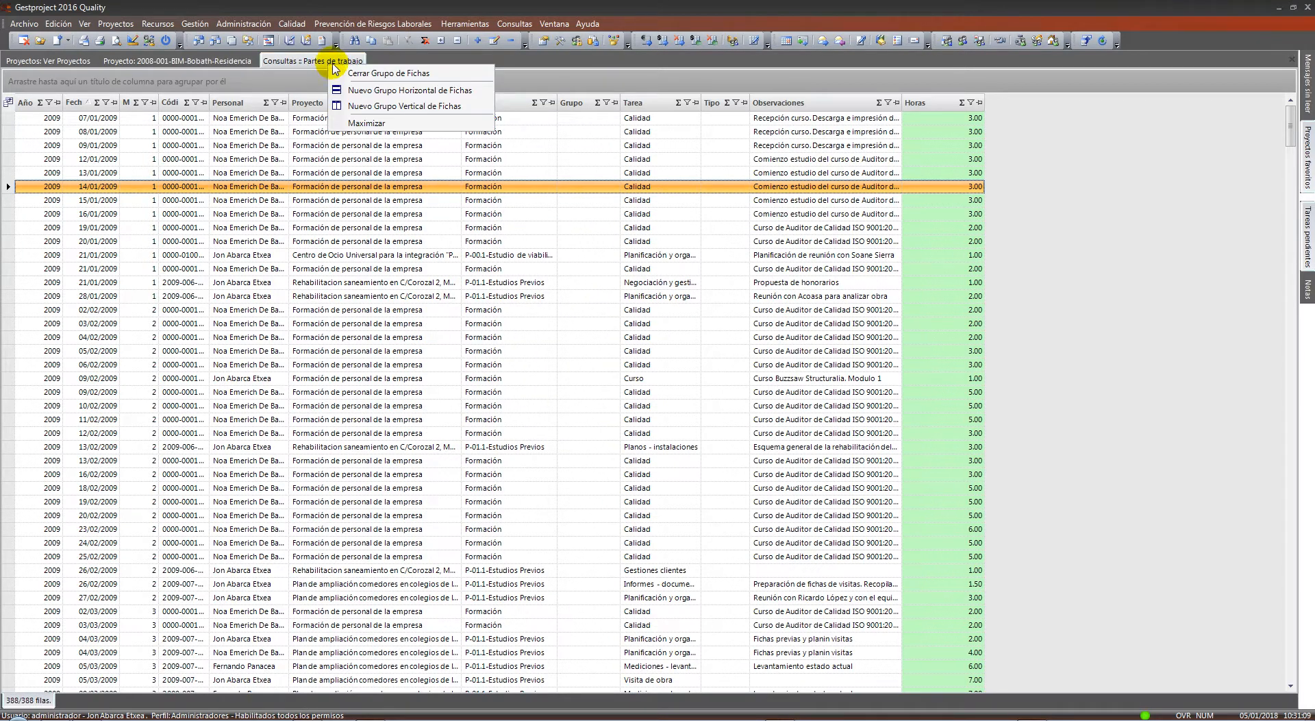
# Close the Consultas :: Partes de trabajo tab group
pyautogui.click(340, 73)
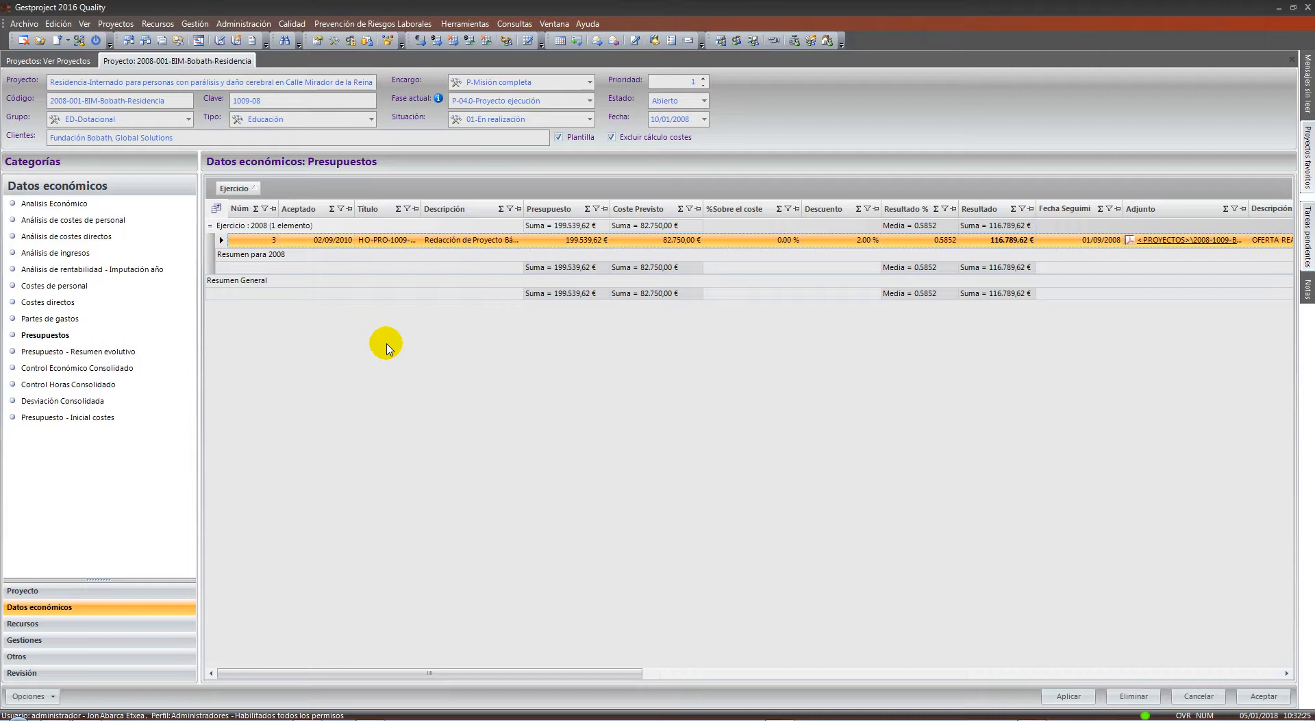
# Show the project's Documentos list and select the DOC-01 Informe auditoria document
pyautogui.click(66, 593)
pyautogui.click(52, 335)
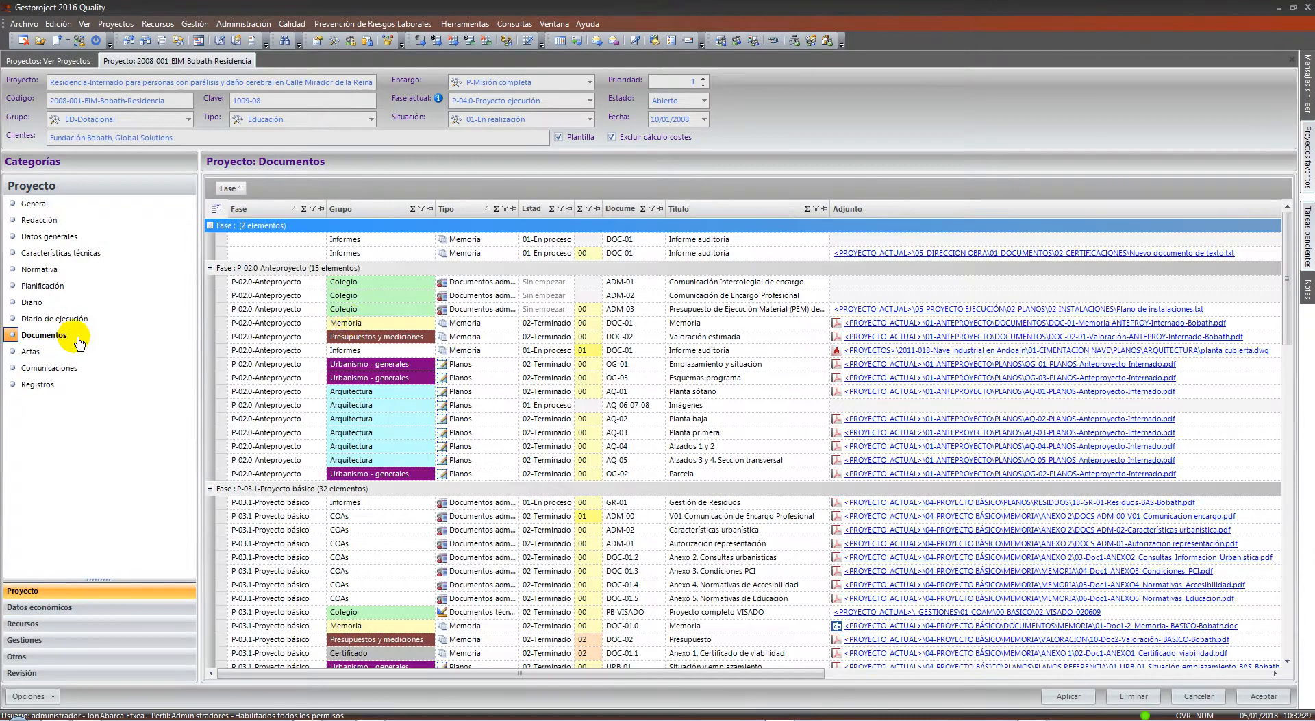
pyautogui.click(797, 354)
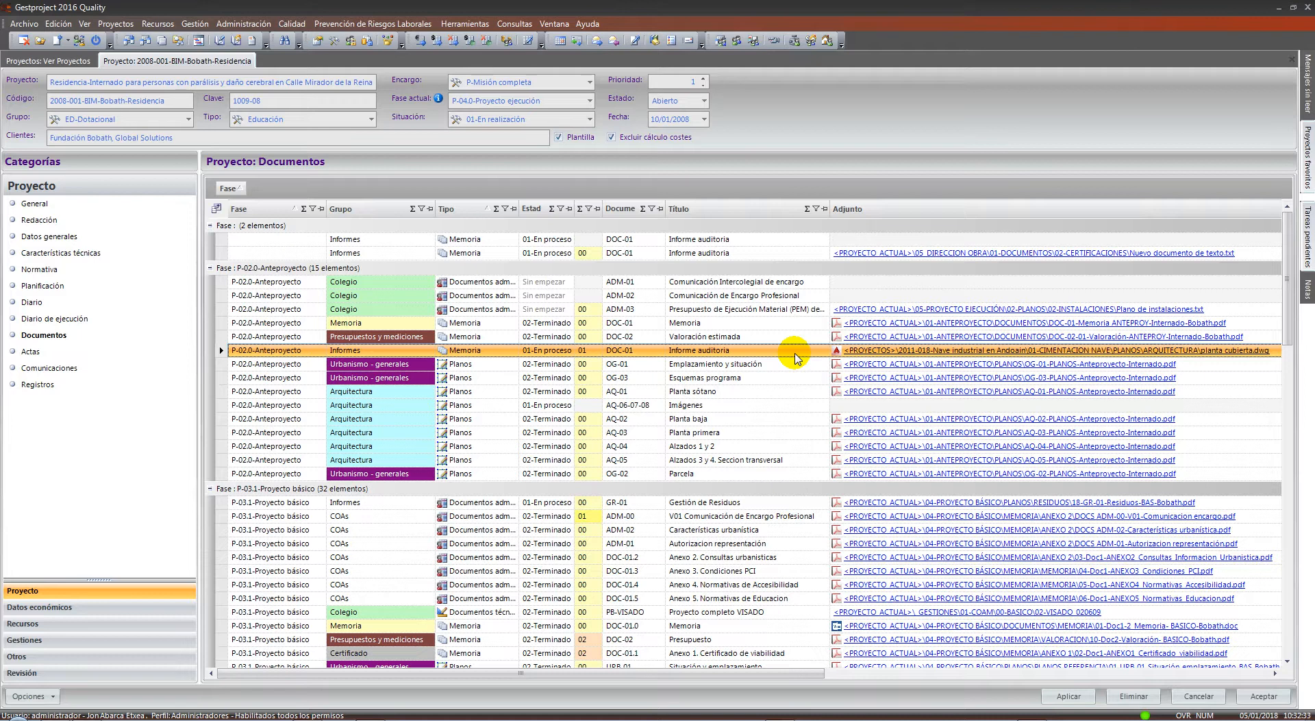
# Open the DOC-01 record and enlarge the dialog to show more revision history columns
pyautogui.doubleClick(797, 355)
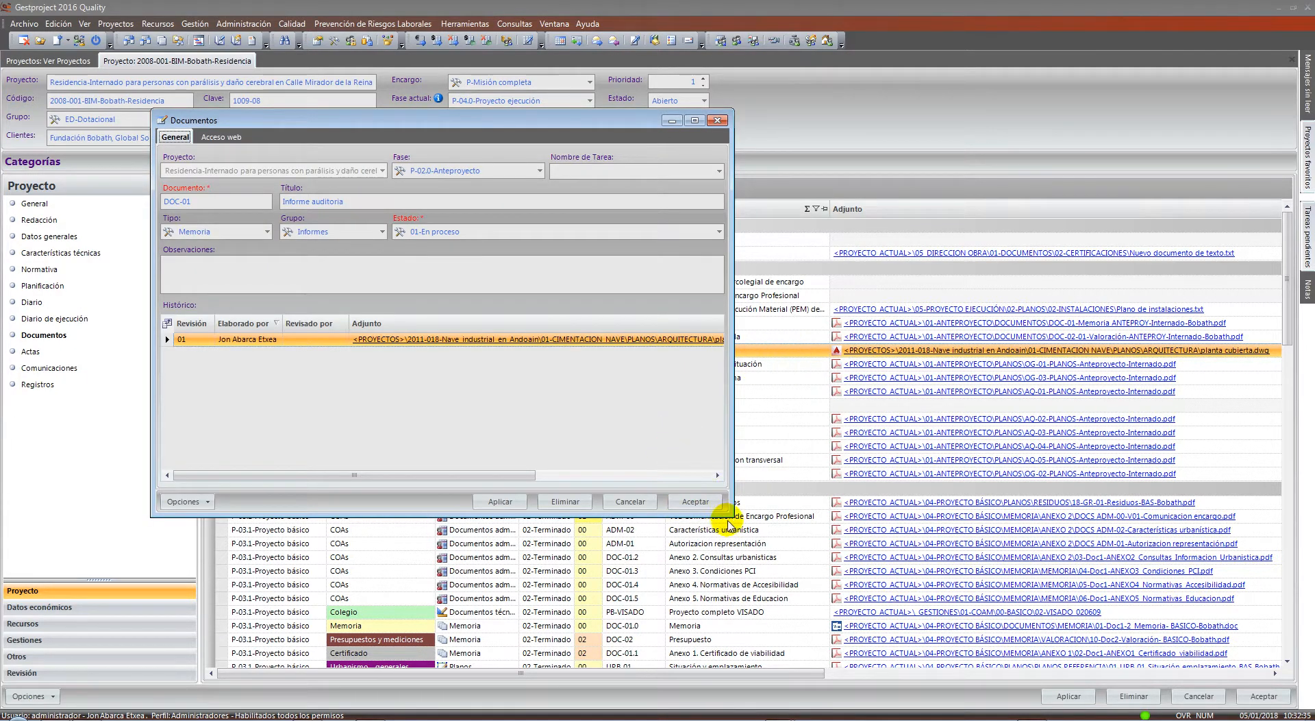
pyautogui.moveTo(731, 515); pyautogui.dragTo(831, 548)
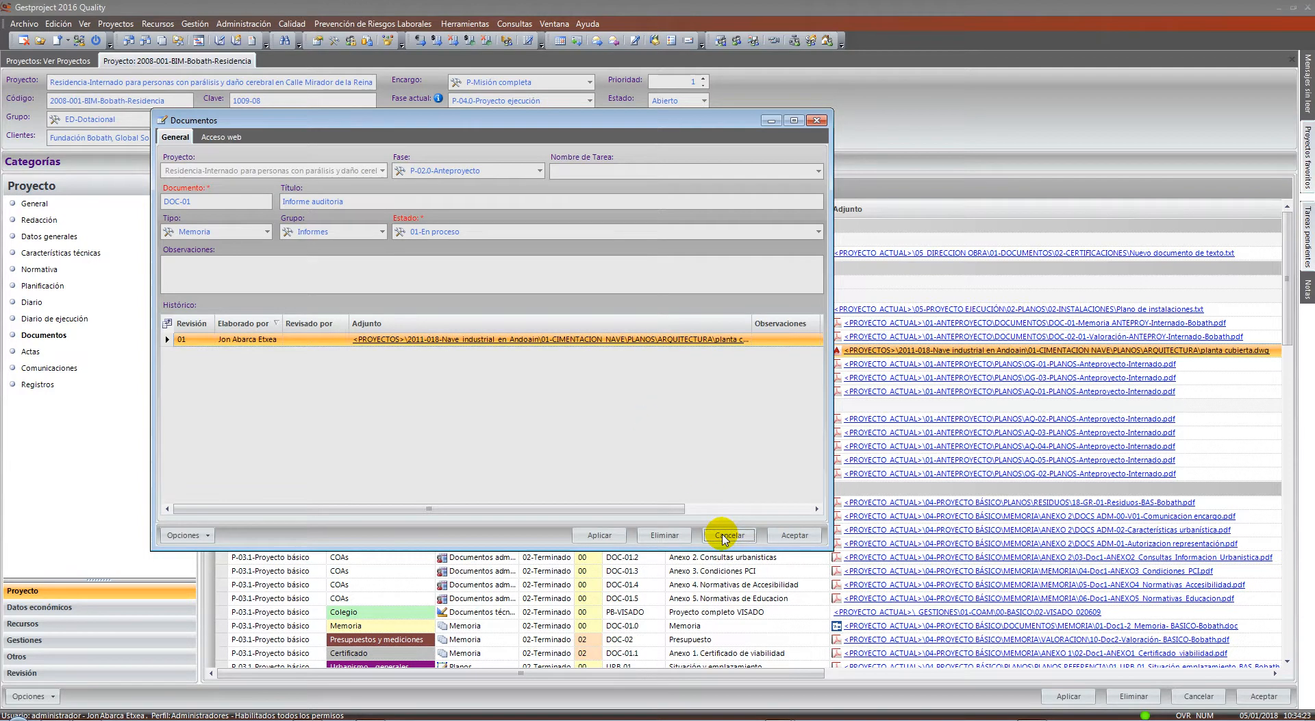
# Cancel the DOC-01 record and select the Anteproyecto rows OG-03 through OG-02
pyautogui.click(728, 534)
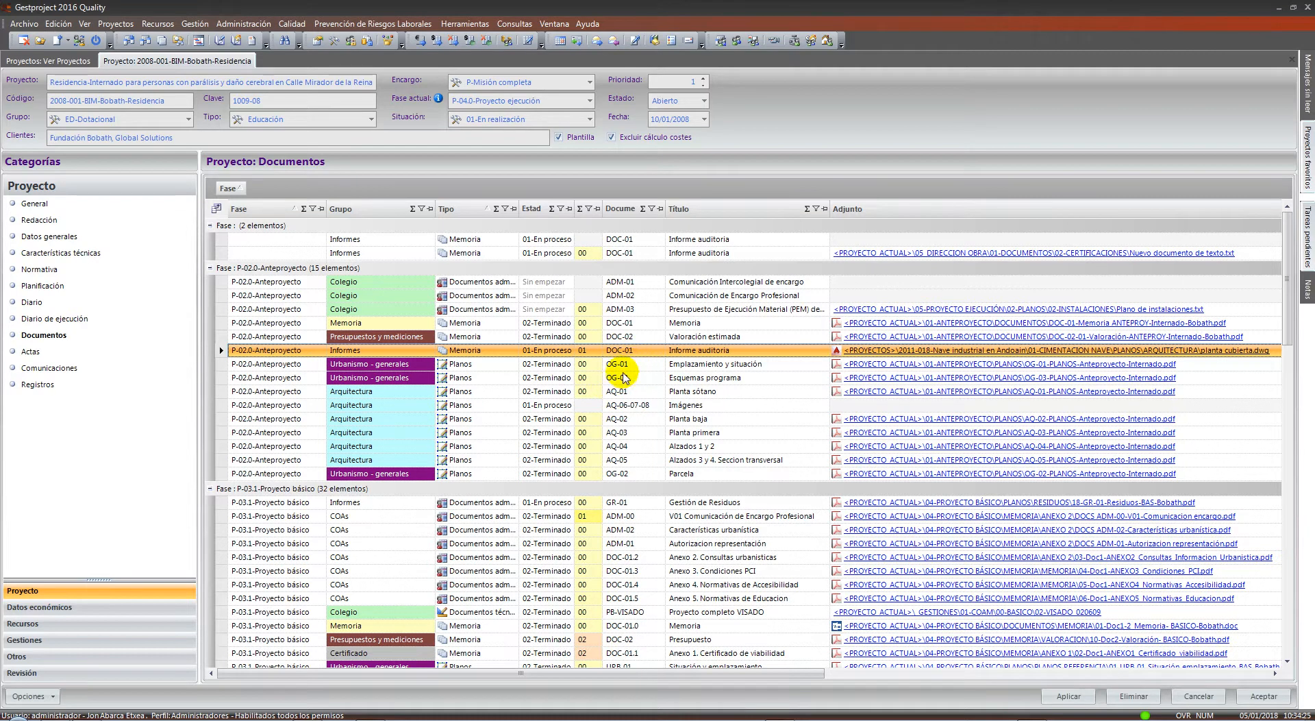
pyautogui.moveTo(613, 378); pyautogui.dragTo(641, 478)
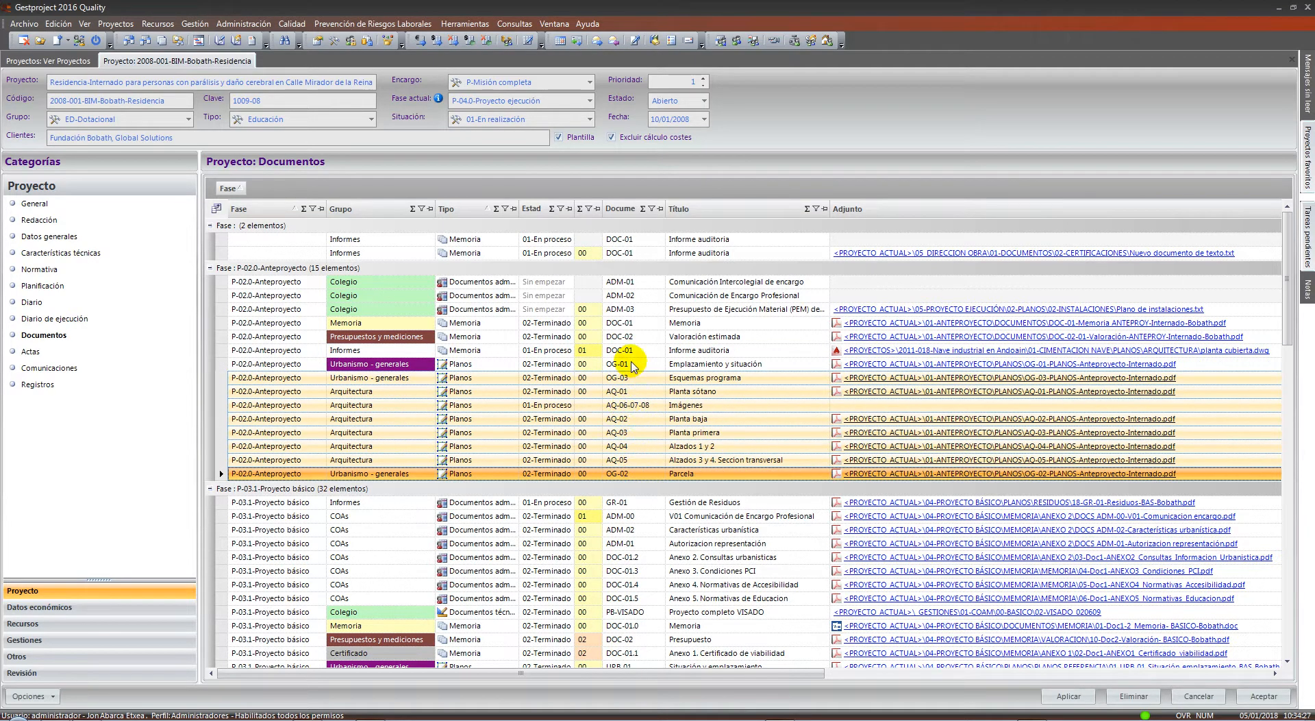
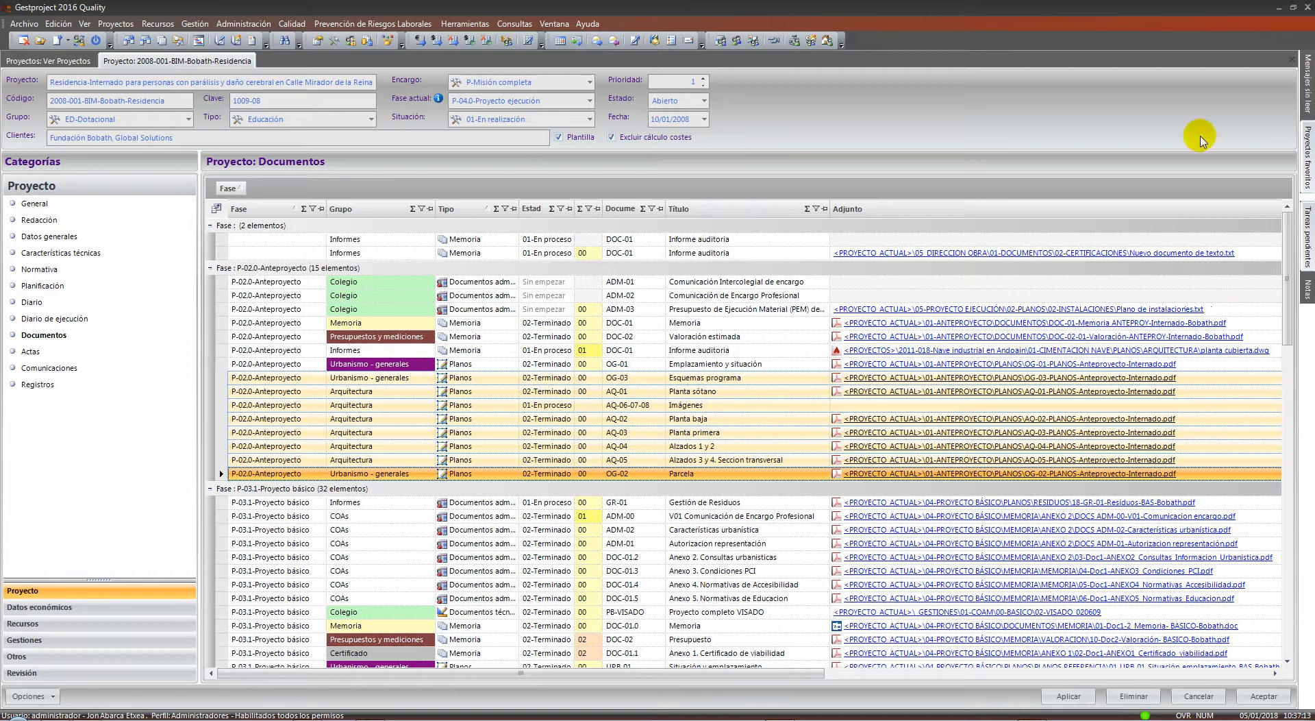
# Show the project's Documentos list and select the Valoración estimada document
pyautogui.click(509, 25)
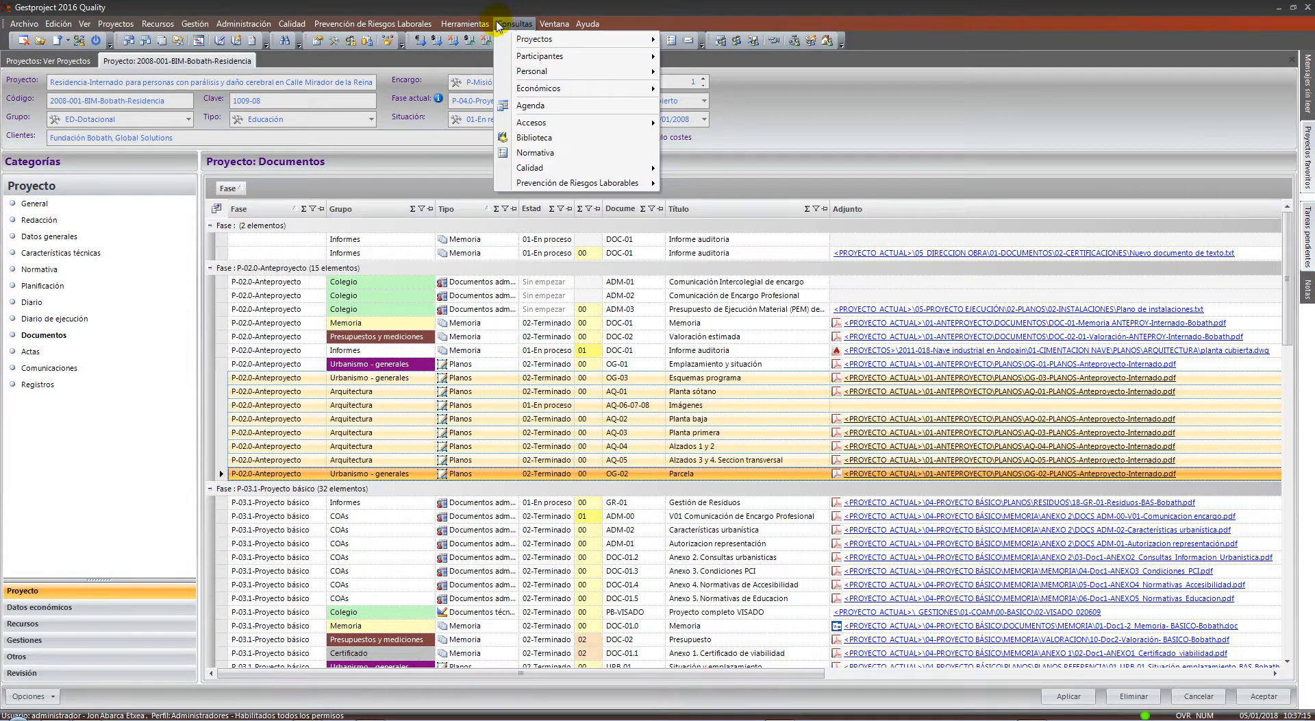
pyautogui.moveTo(465, 24)
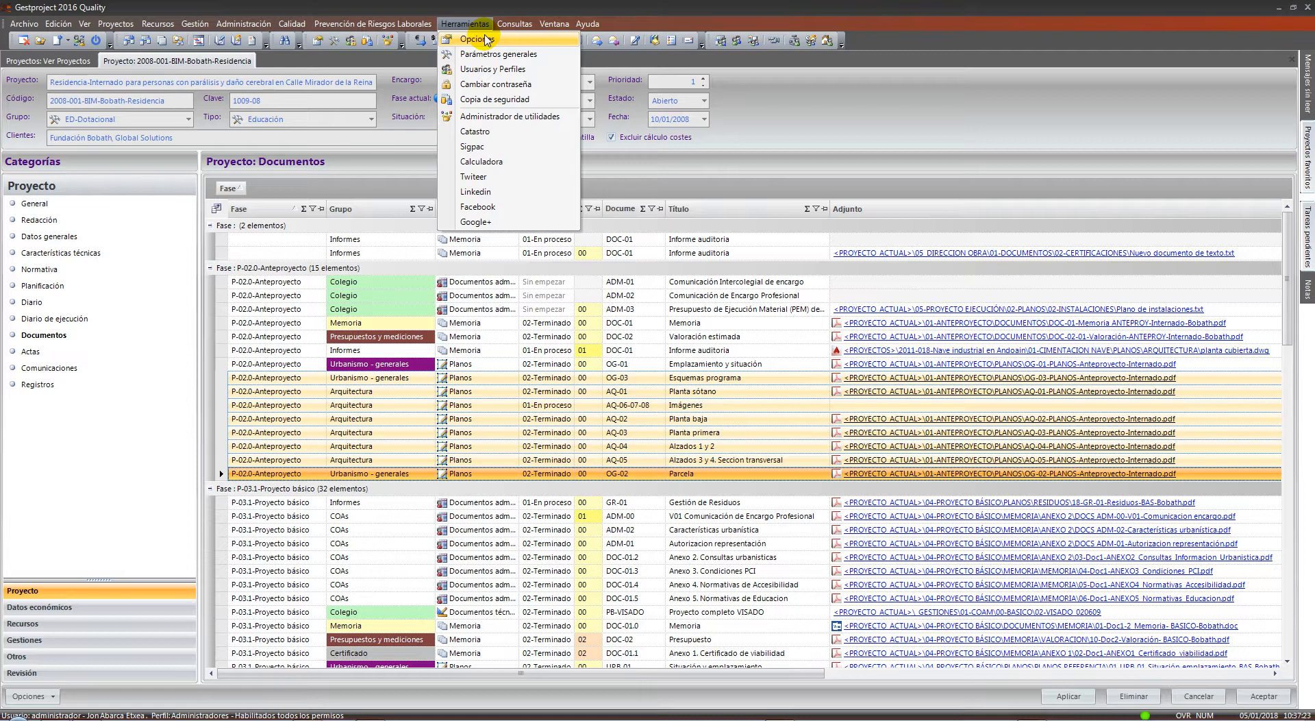
pyautogui.click(64, 335)
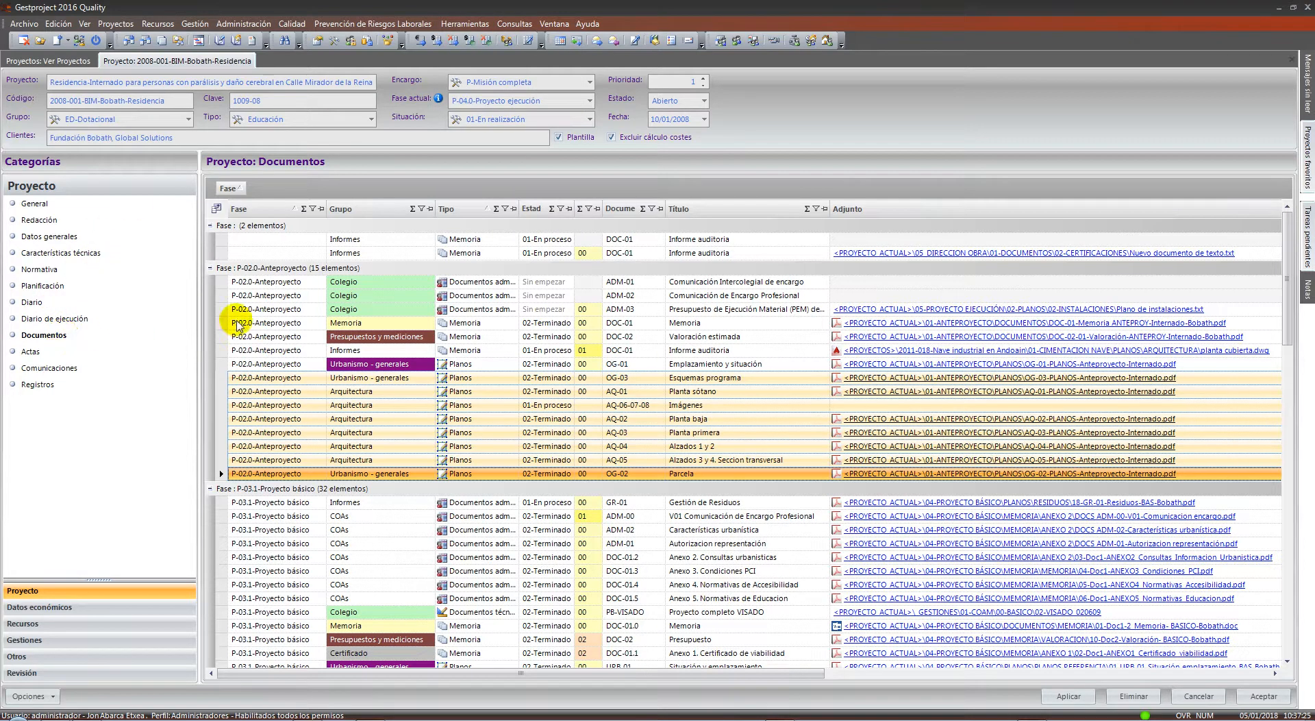
pyautogui.click(742, 337)
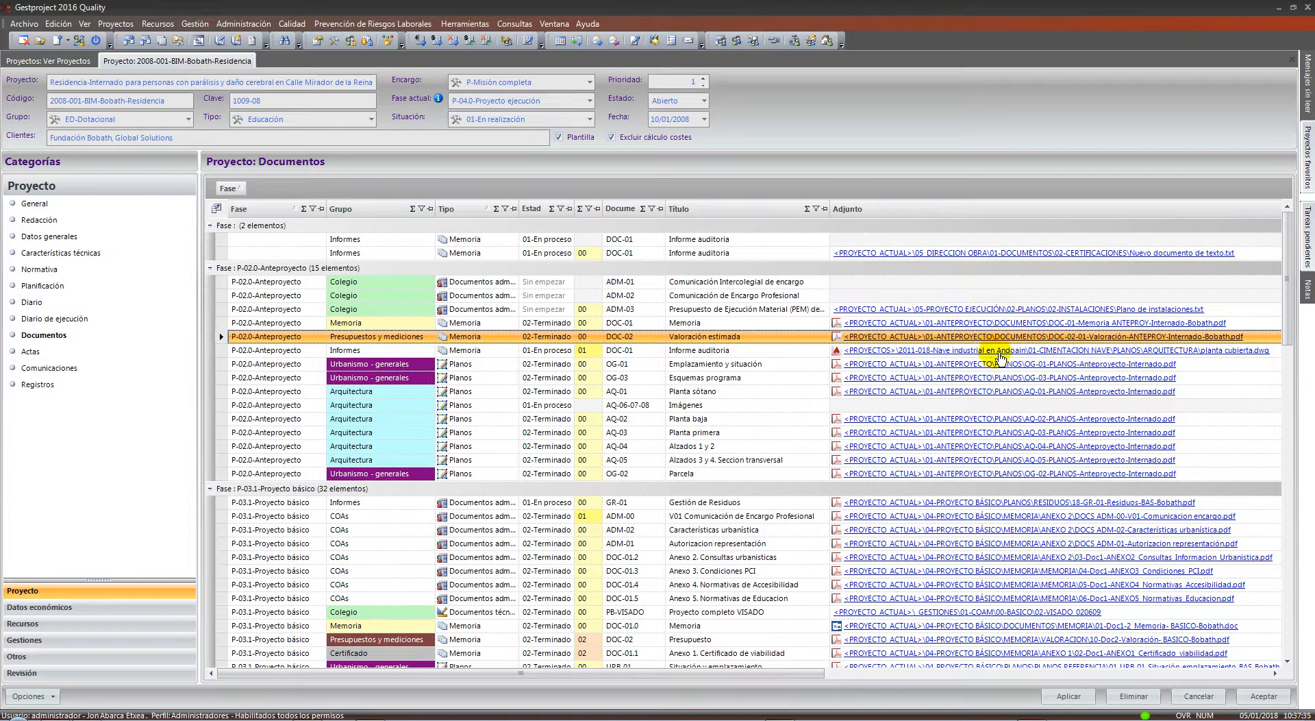
# View the AQ-03 floor plan attachment, then select the document rows ADM-03 to AQ-04
pyautogui.click(1027, 436)
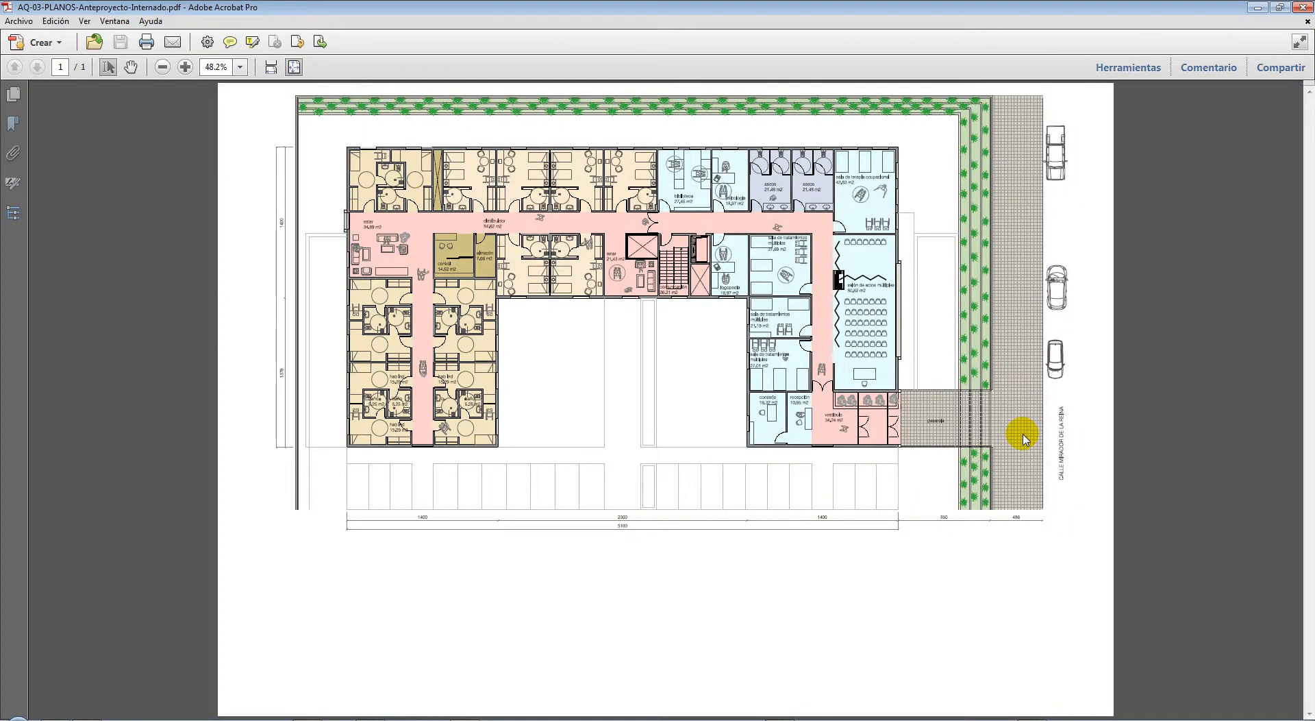
pyautogui.click(1301, 7)
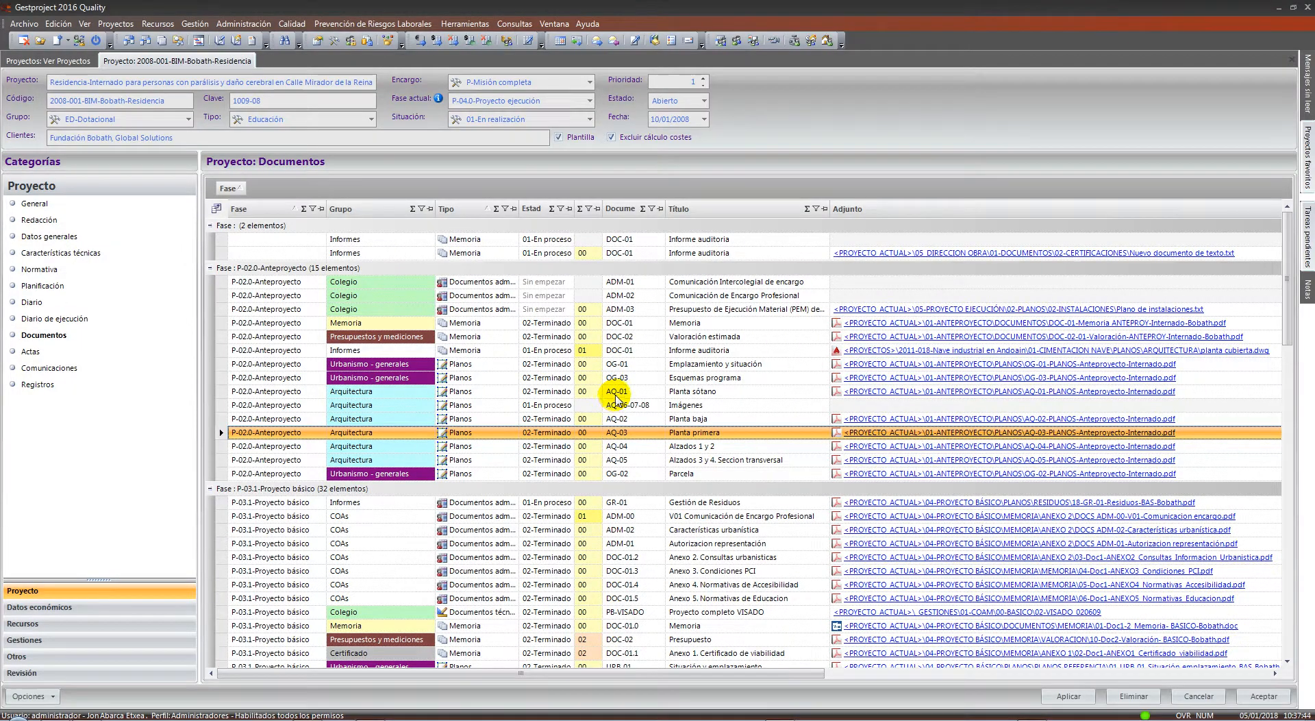
pyautogui.moveTo(654, 309); pyautogui.dragTo(685, 476)
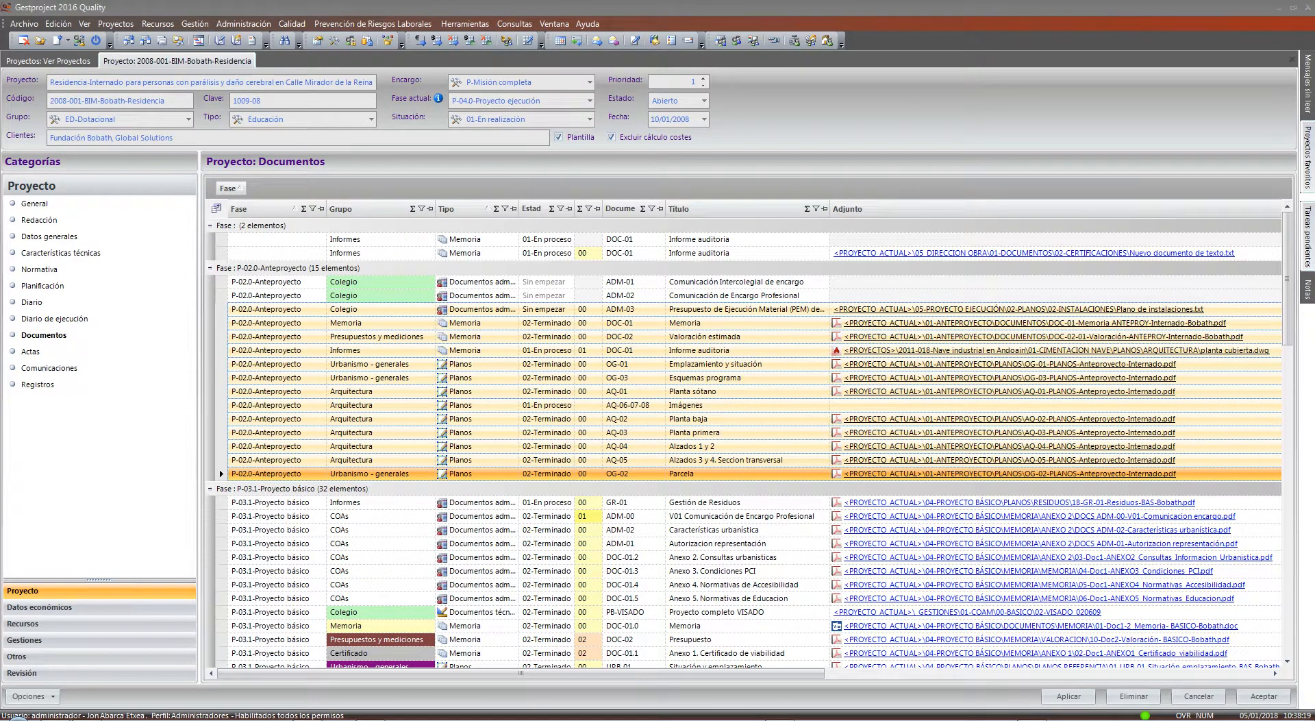
# Load Gestproject web in a new browser window and log in with the user name and password
pyautogui.click(244, 719)
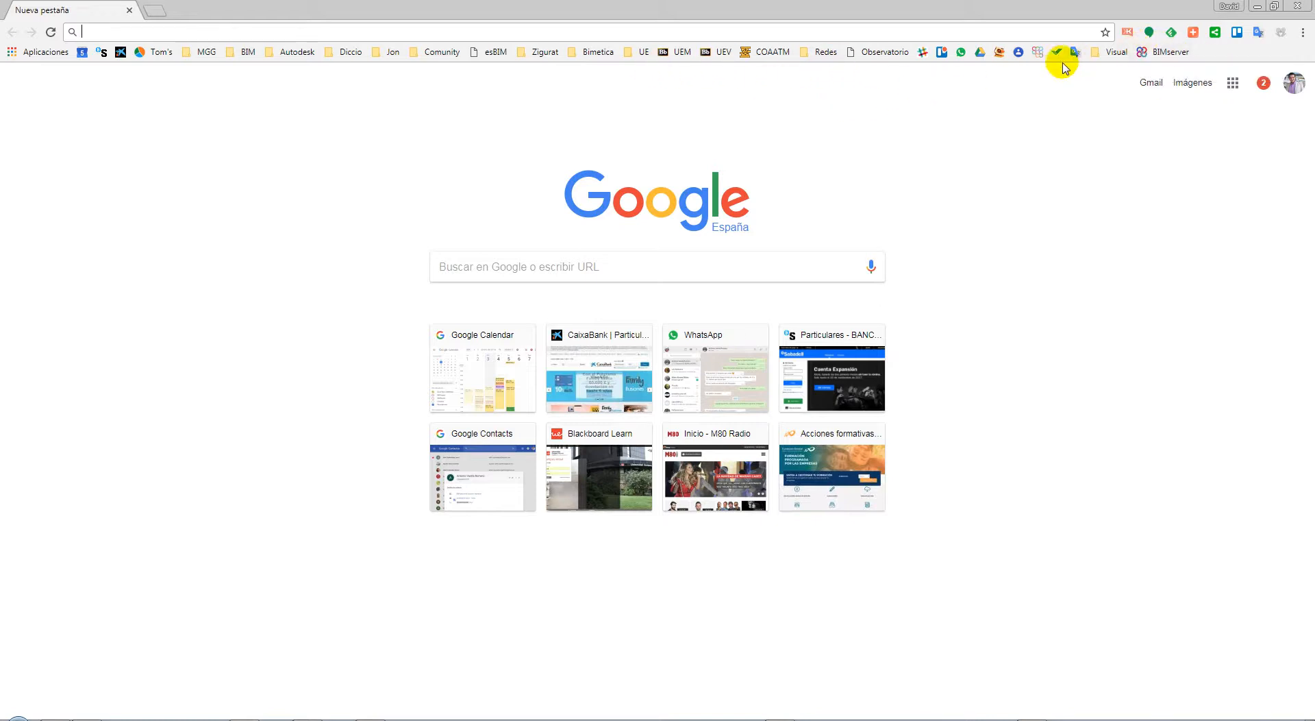
pyautogui.click(998, 53)
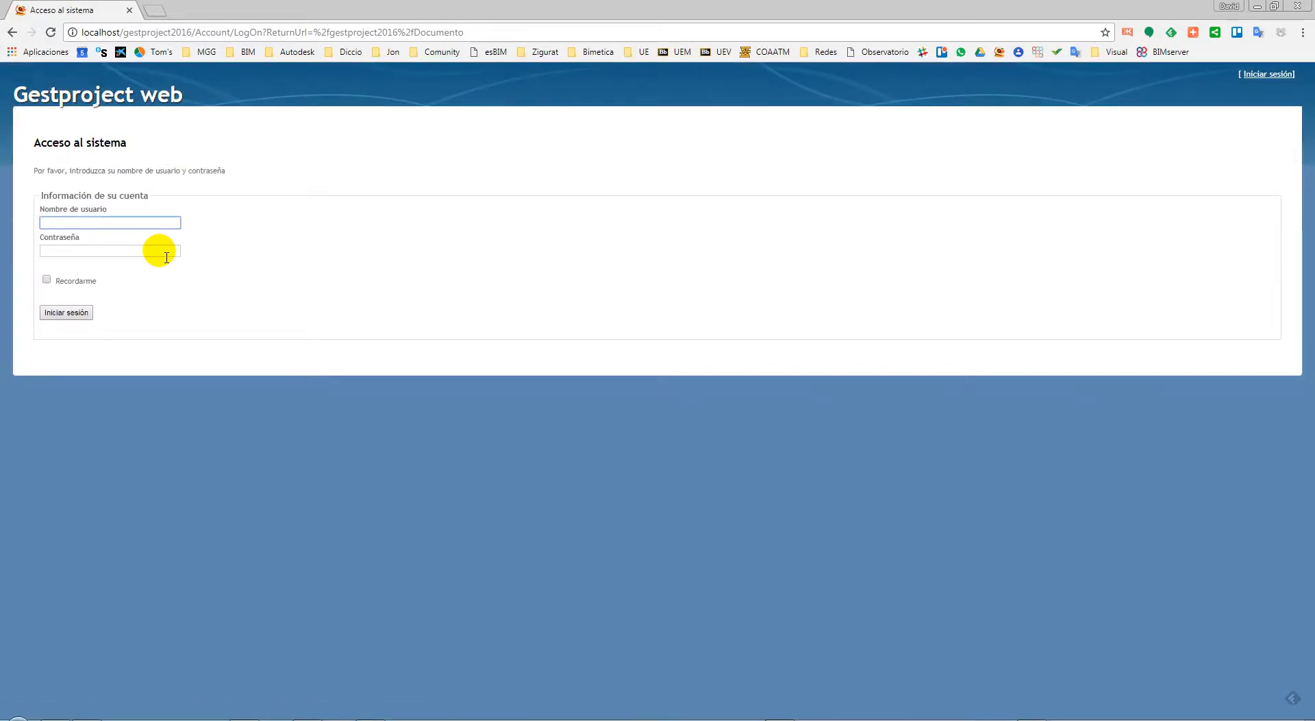
pyautogui.press('Tab')
pyautogui.write('••••••')
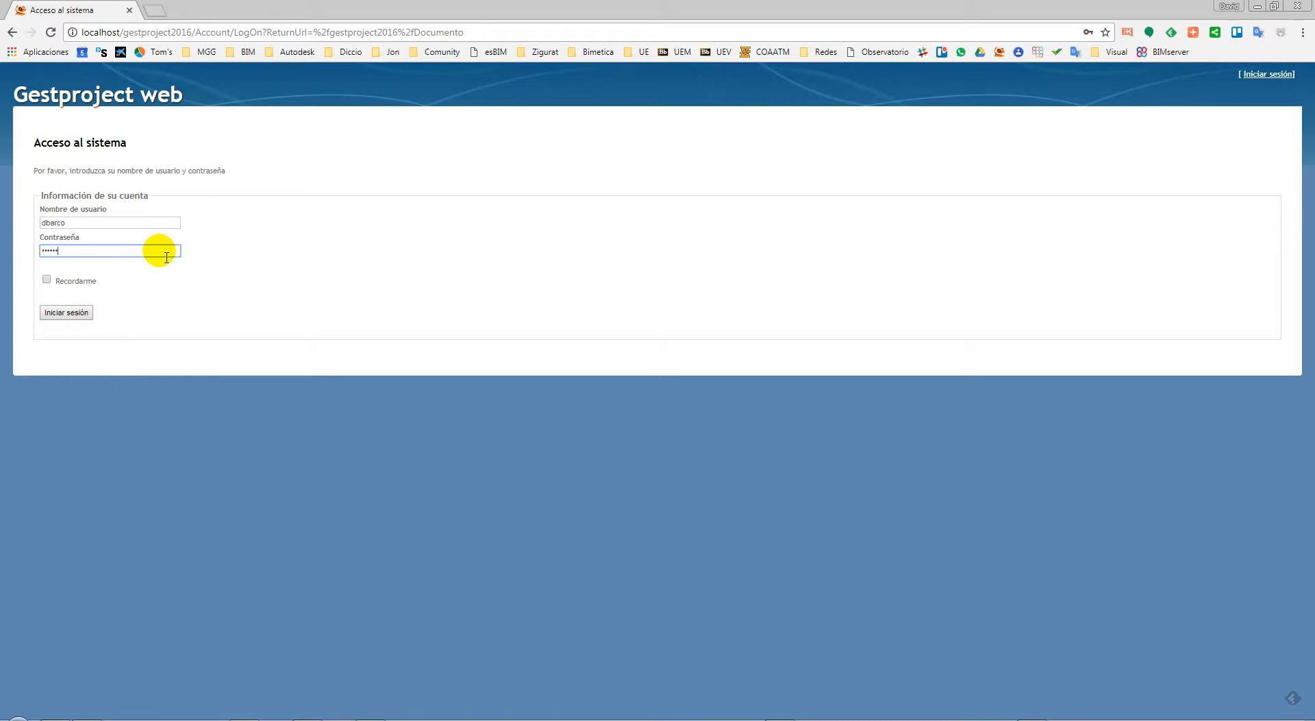
pyautogui.write('••')
pyautogui.press('Return')
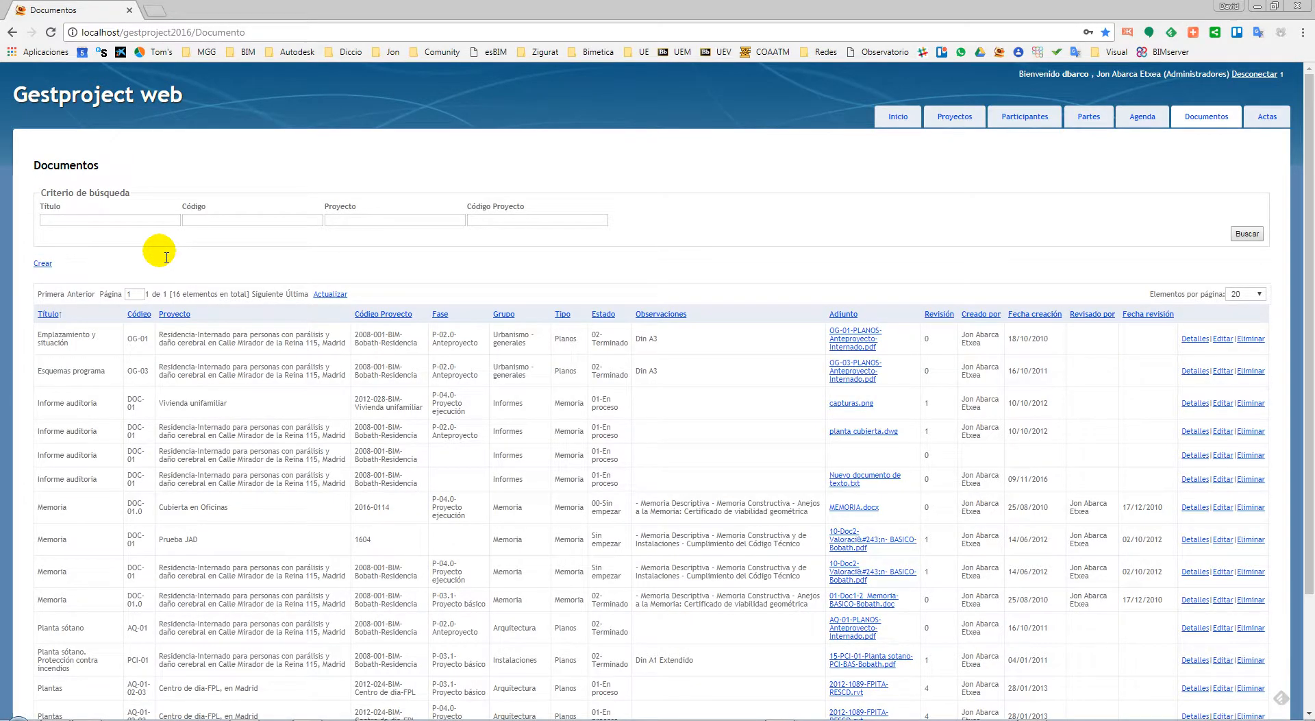
pyautogui.click(1194, 120)
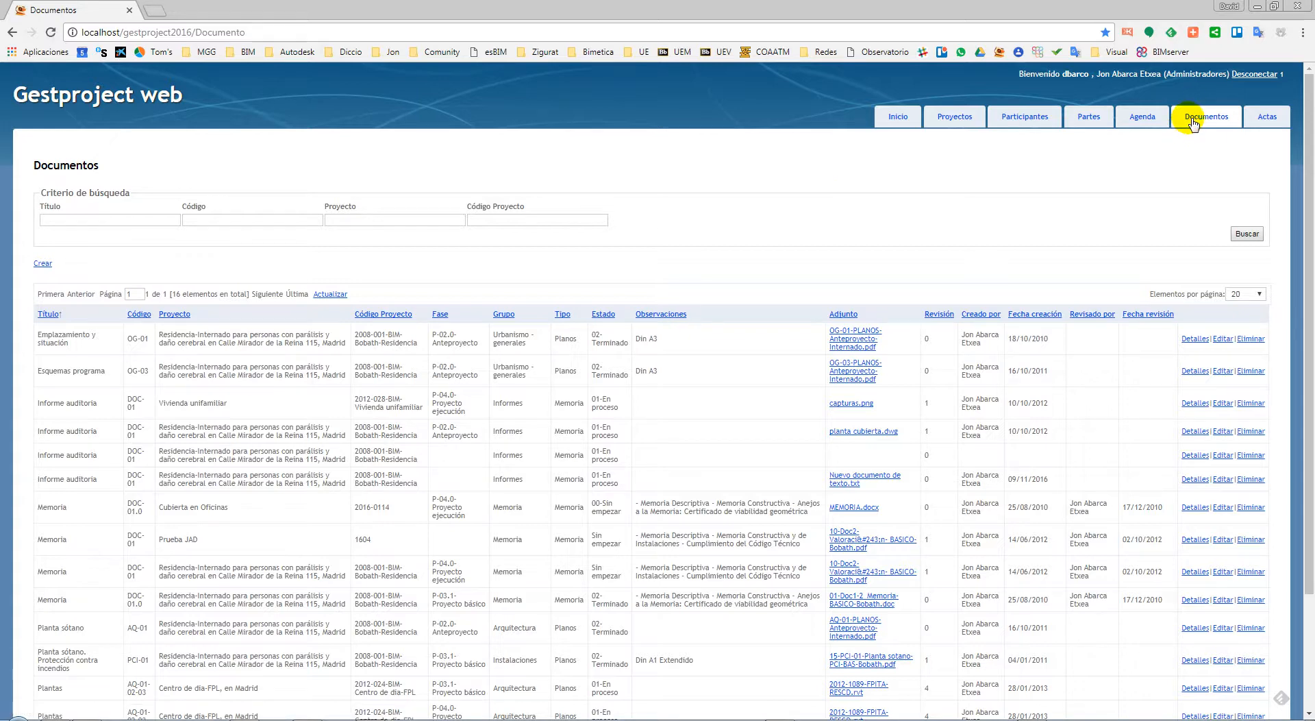
pyautogui.scroll(-2, 1195, 137)
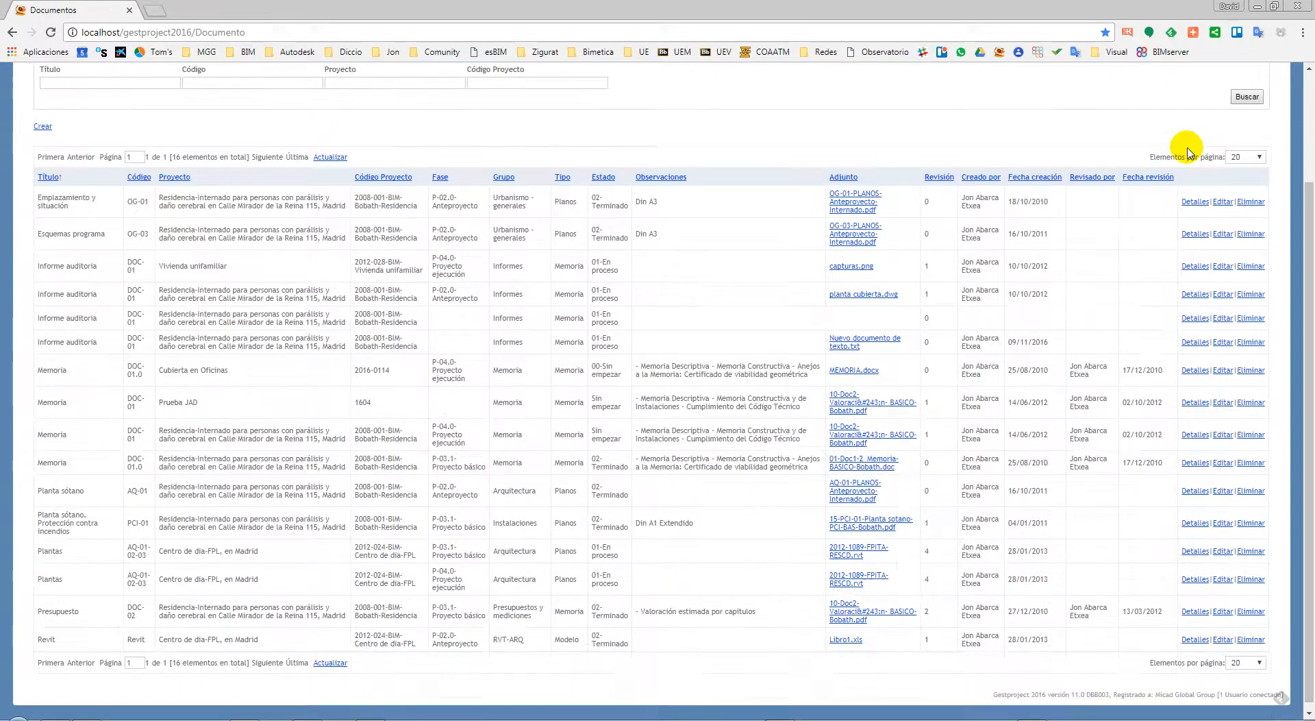
pyautogui.scroll(2, 1183, 147)
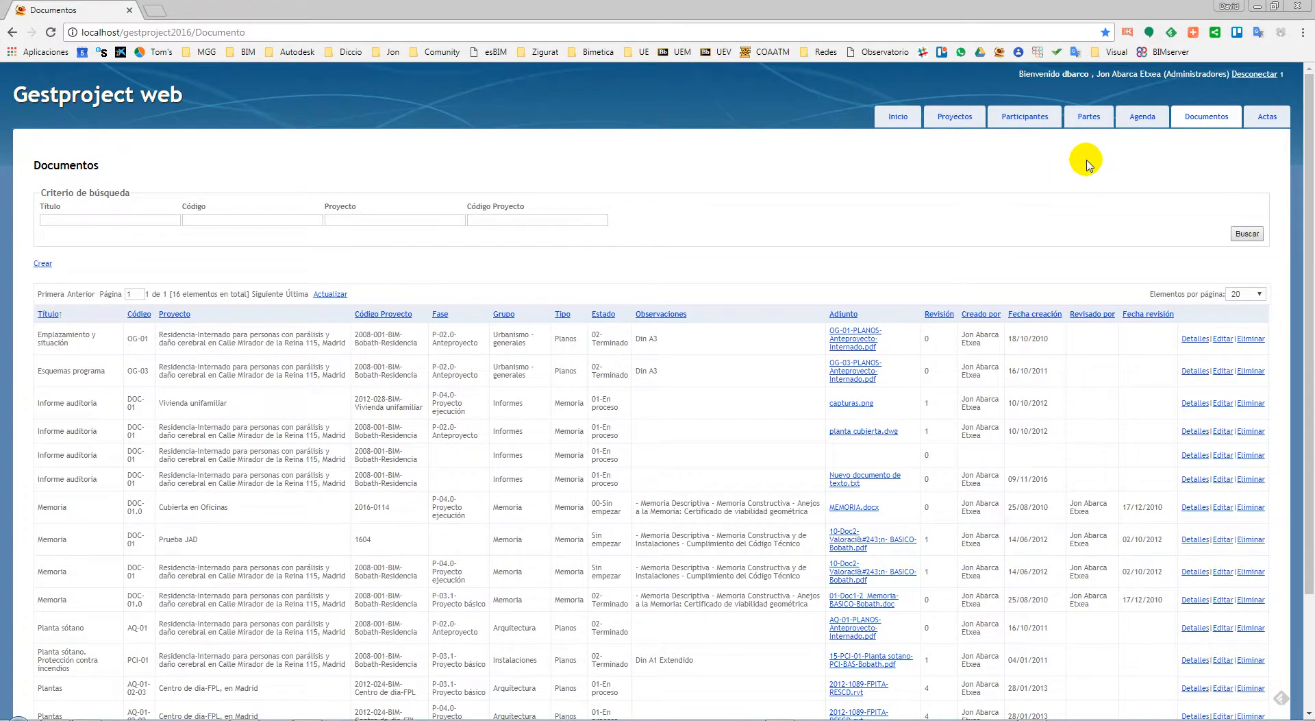
pyautogui.scroll(-1, 1076, 163)
pyautogui.scroll(1, 924, 159)
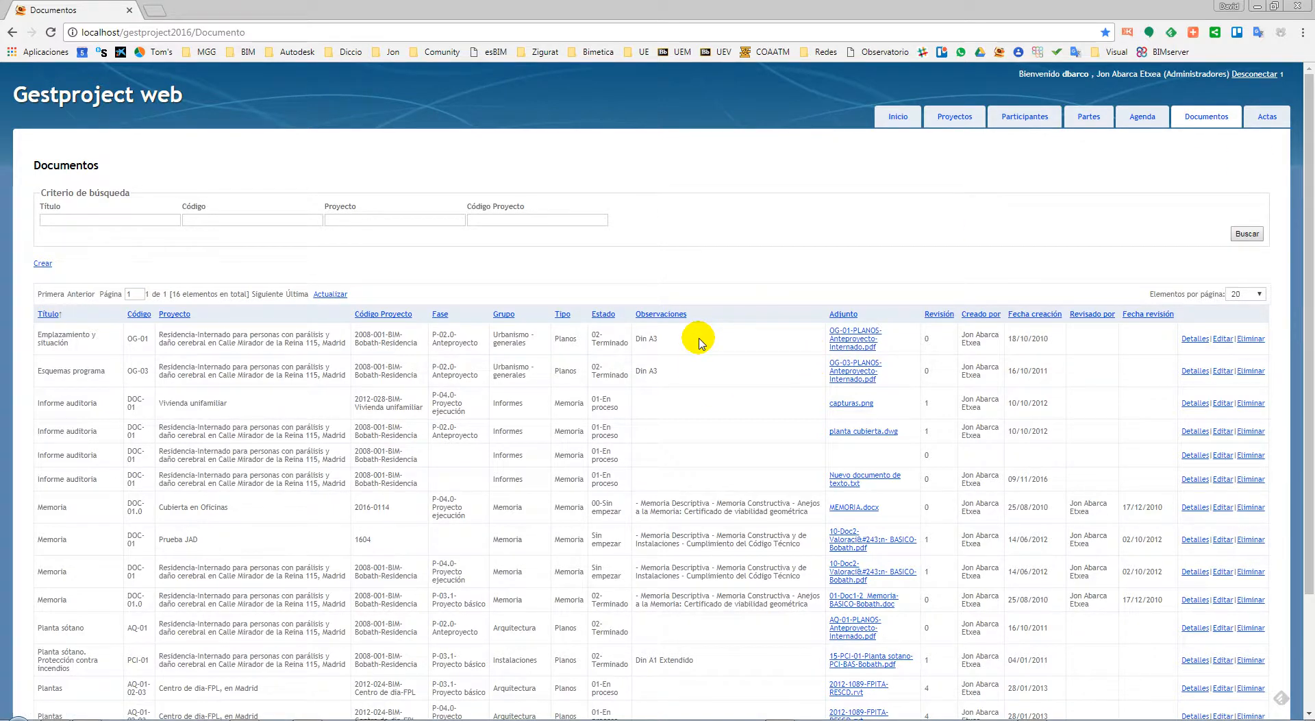
pyautogui.scroll(-2, 700, 342)
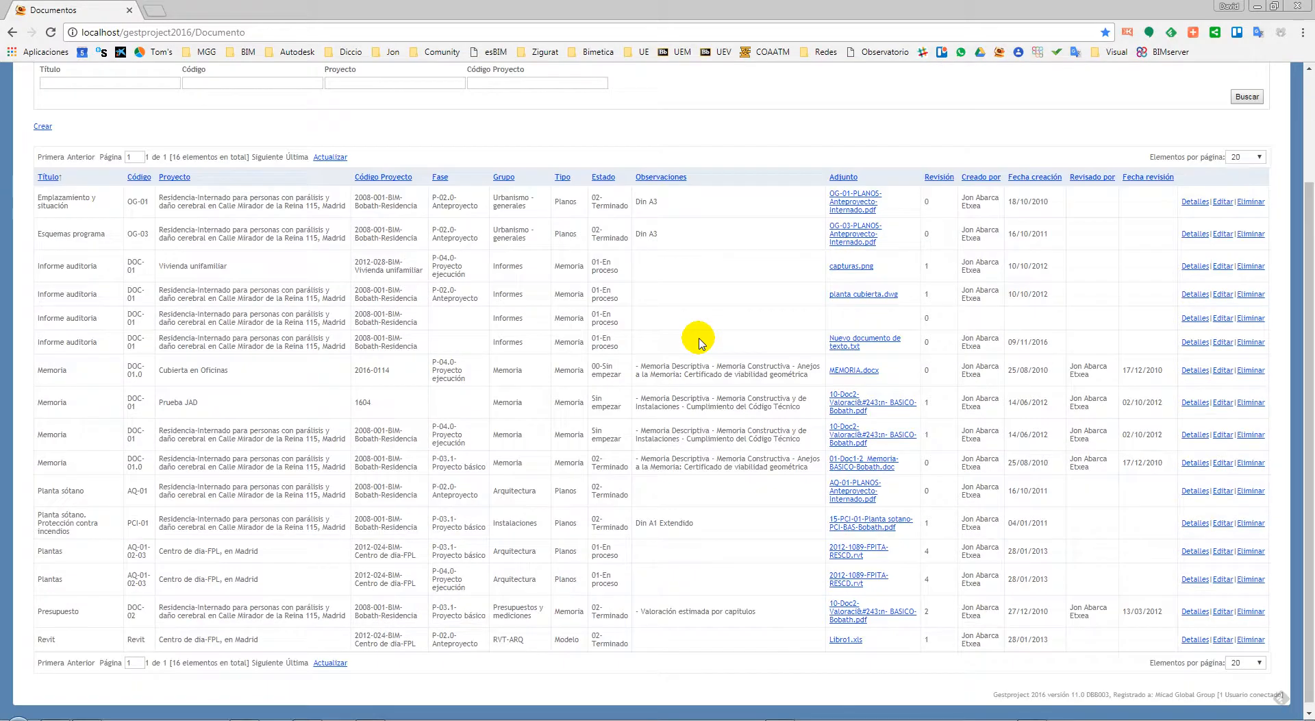
pyautogui.scroll(2, 700, 343)
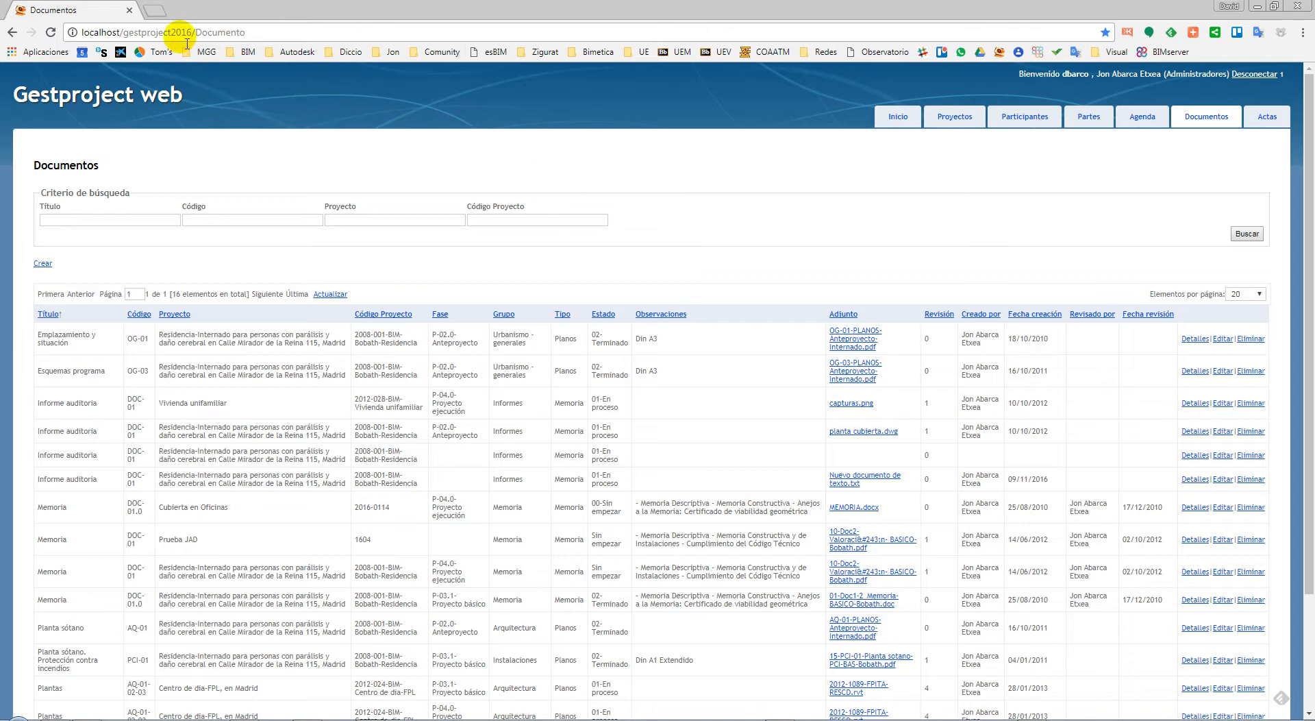
# Go to micad.com in a new tab and open the Gestproject STANDARD demo activation page
pyautogui.click(152, 12)
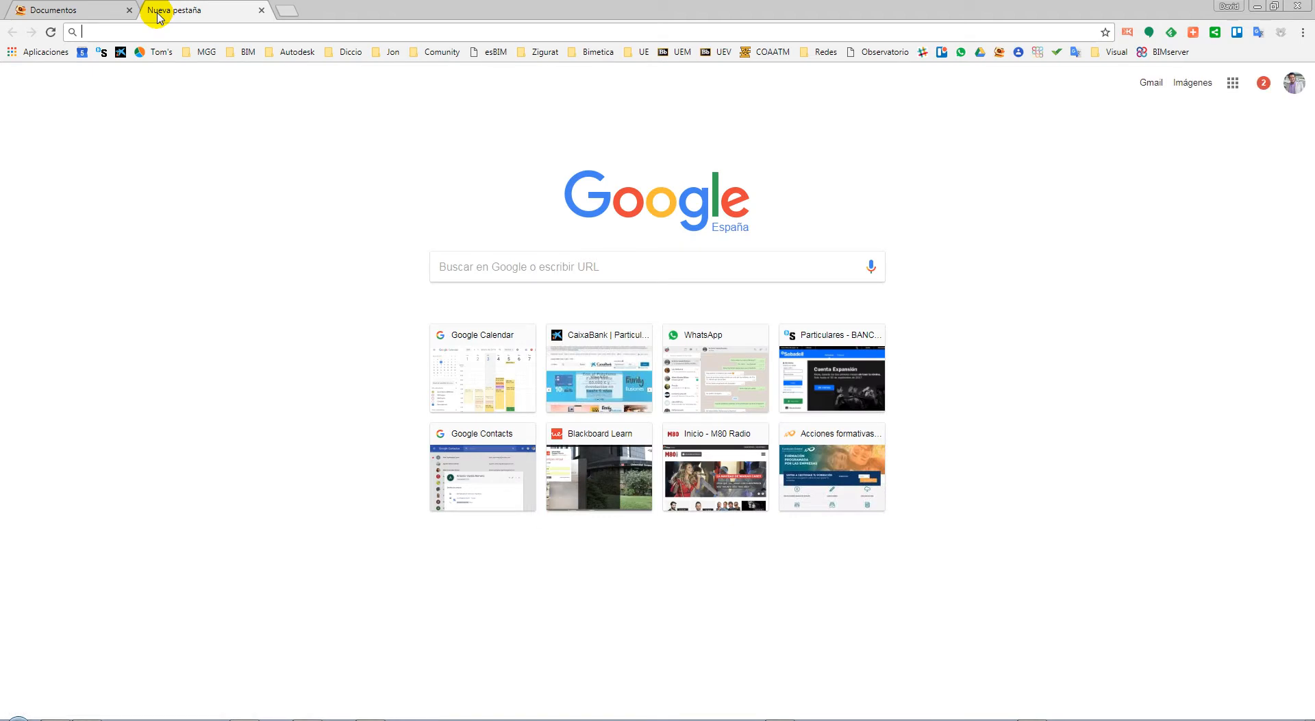
pyautogui.write('micad')
pyautogui.press('Return')
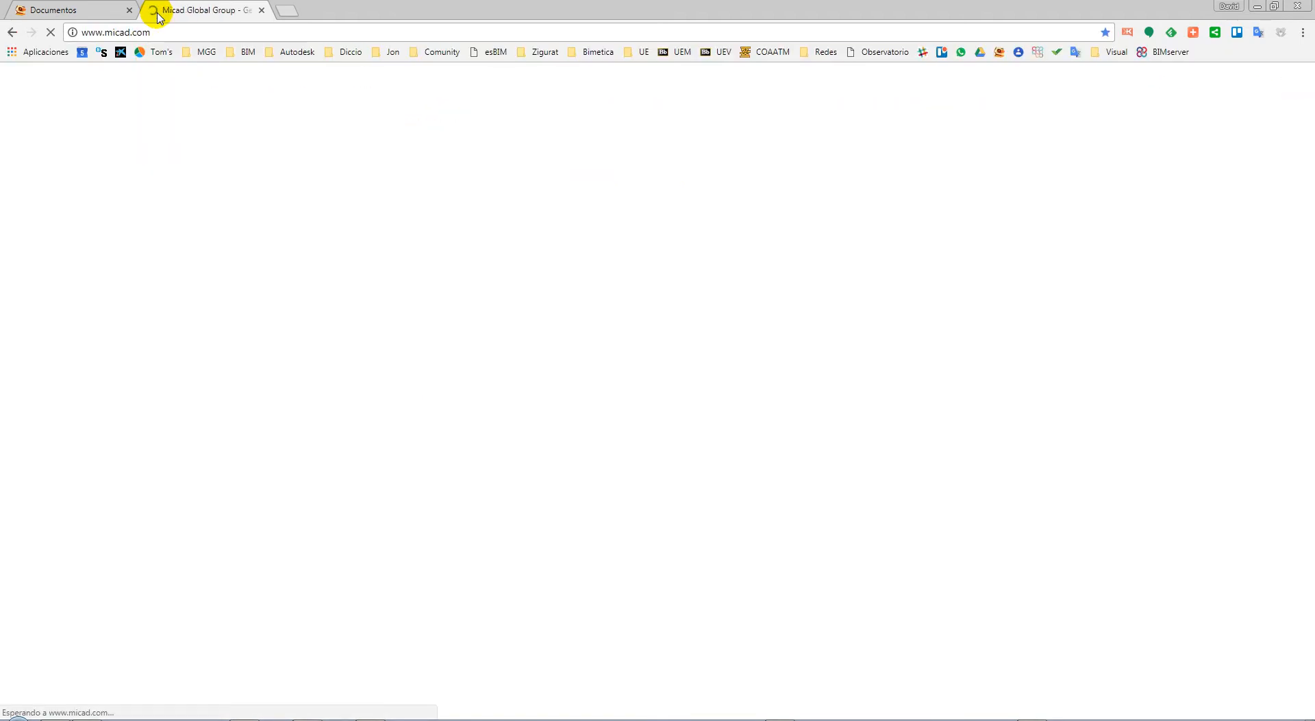
pyautogui.moveTo(788, 99)
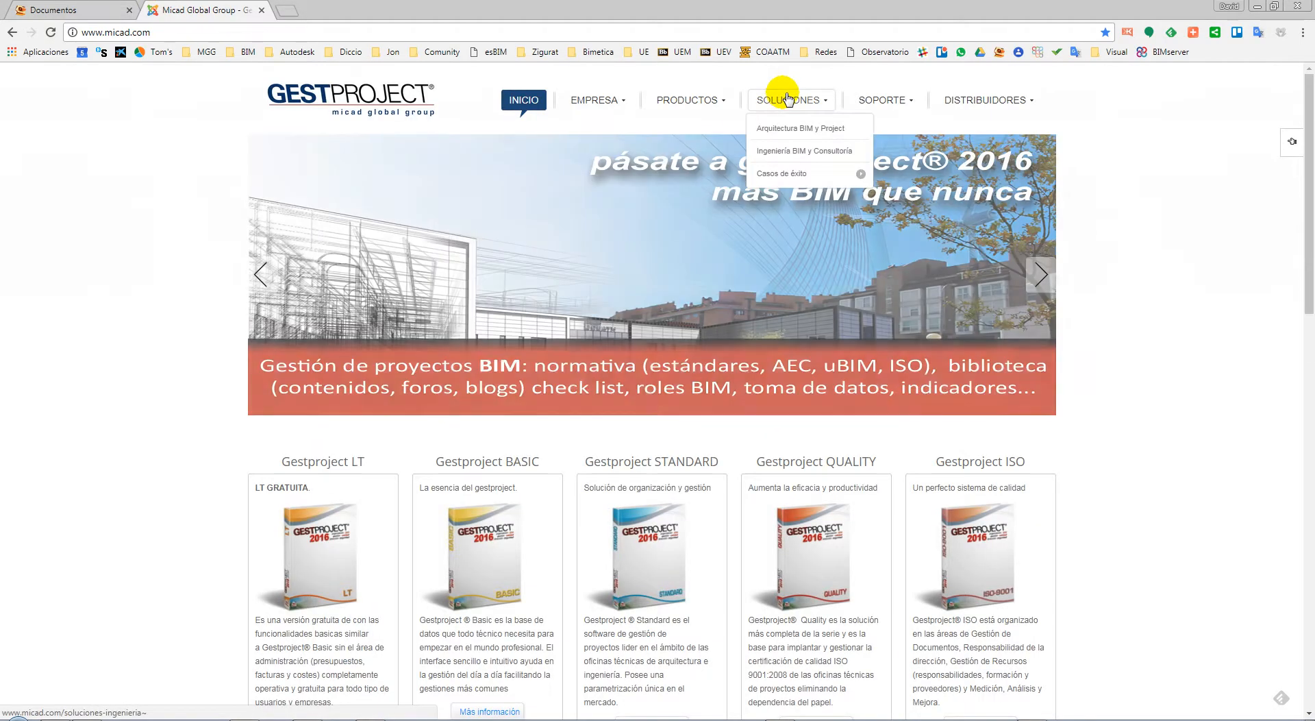
pyautogui.moveTo(698, 106)
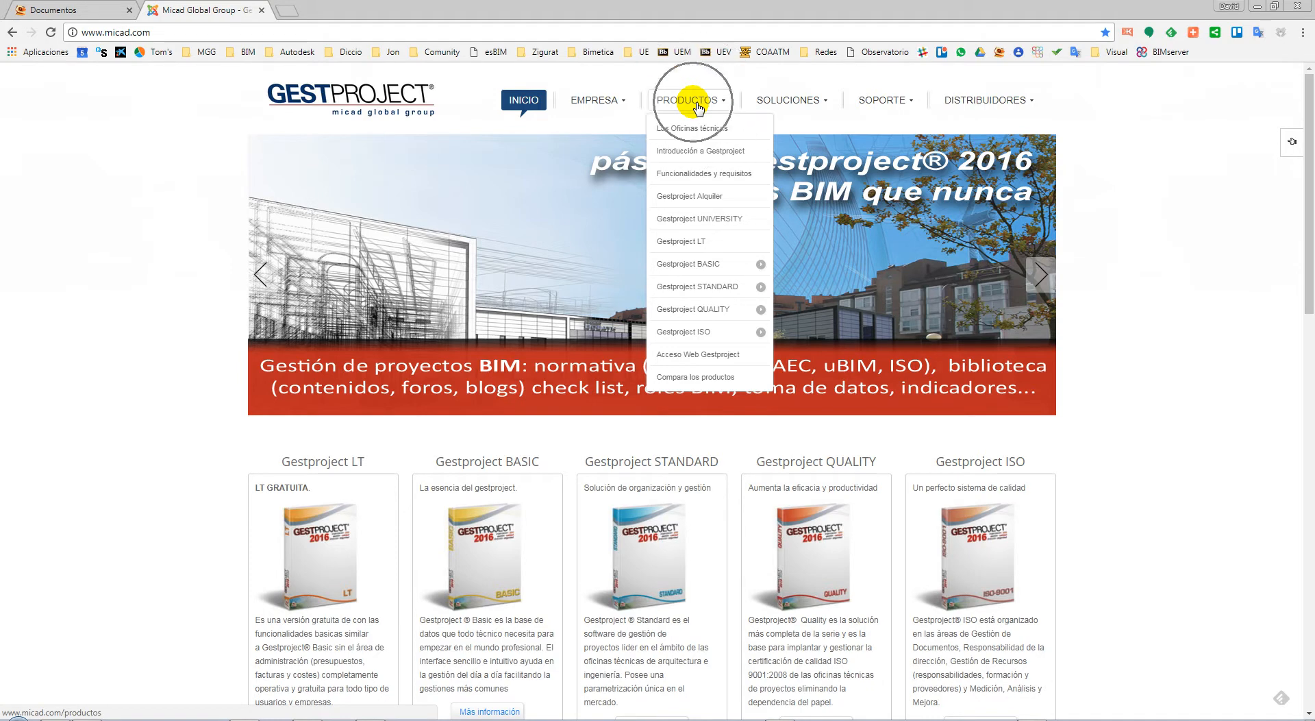
pyautogui.moveTo(700, 267)
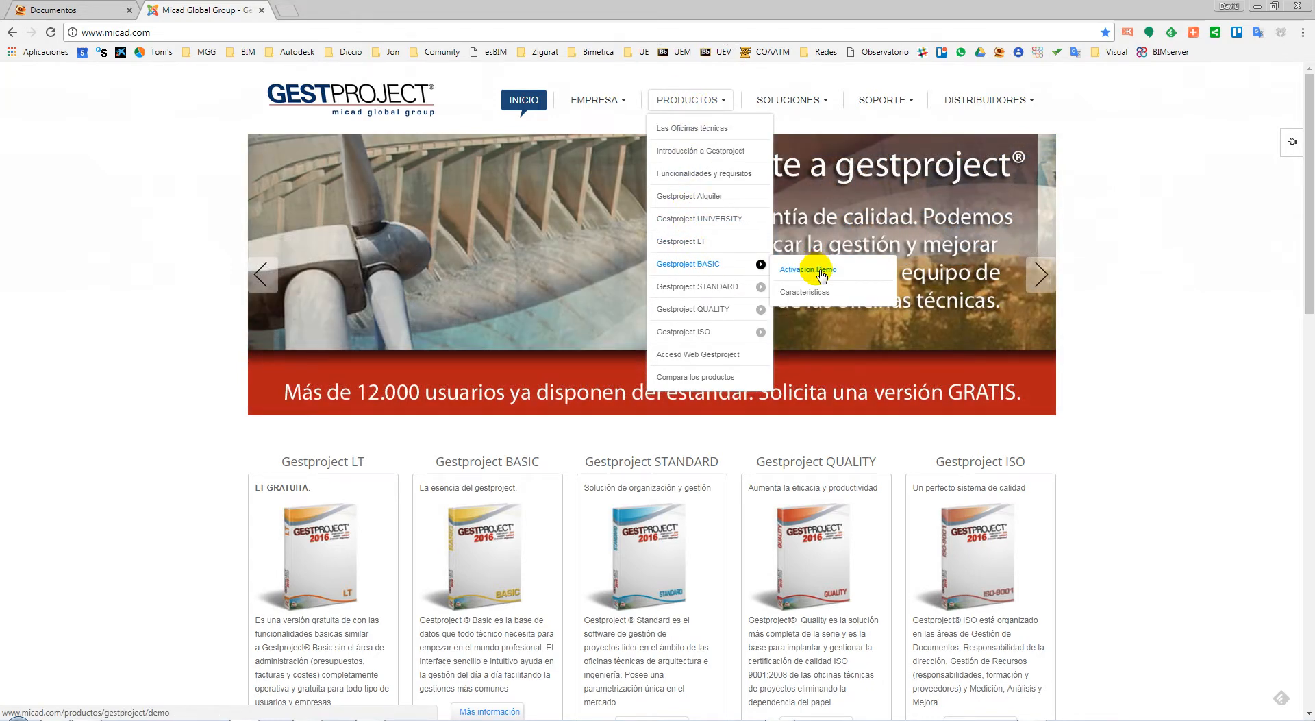
pyautogui.click(828, 292)
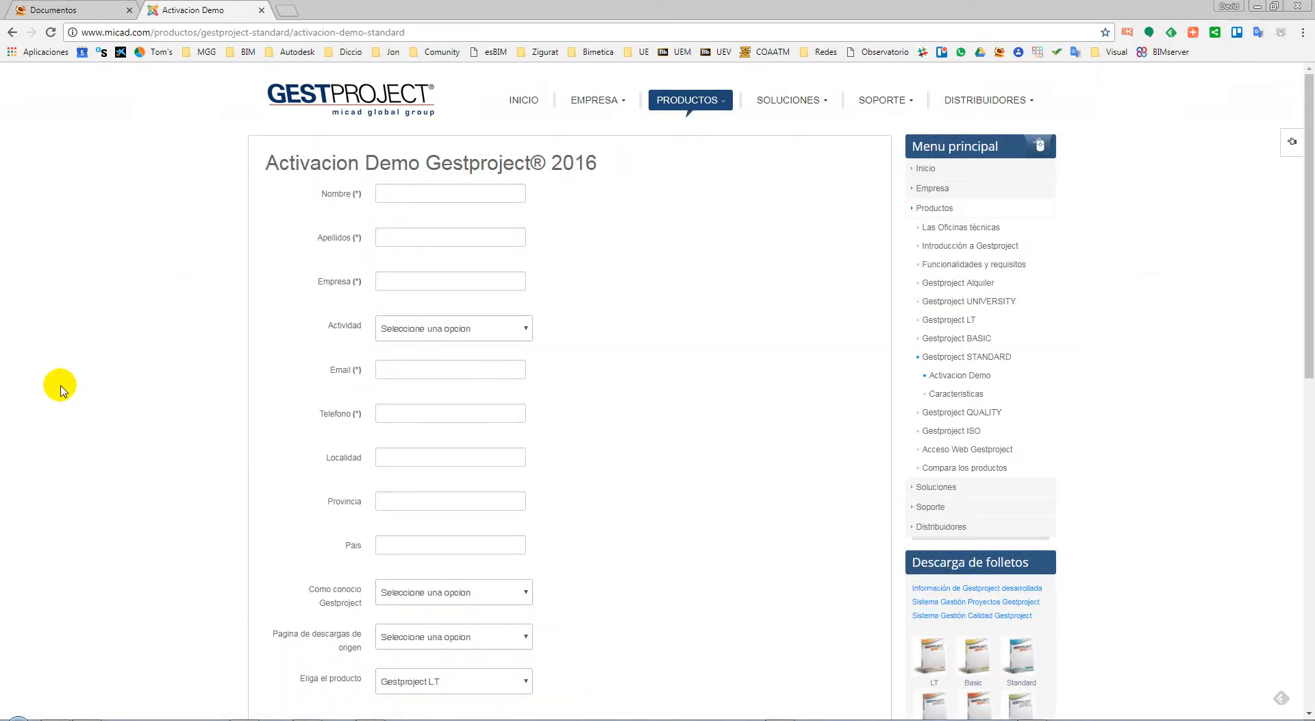
# Look over the Activacion Demo Gestproject 2016 form, then close its tab
pyautogui.scroll(-2, 62, 391)
pyautogui.scroll(2, 82, 382)
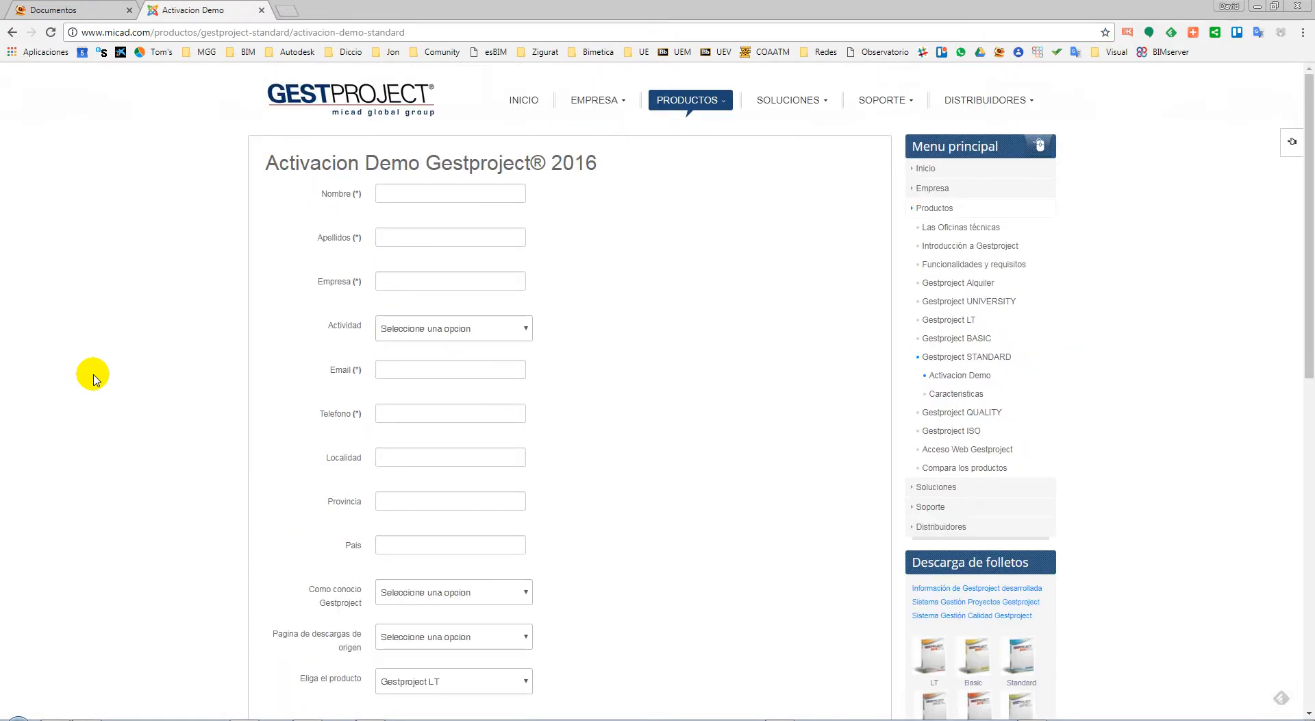
pyautogui.scroll(-7, 94, 379)
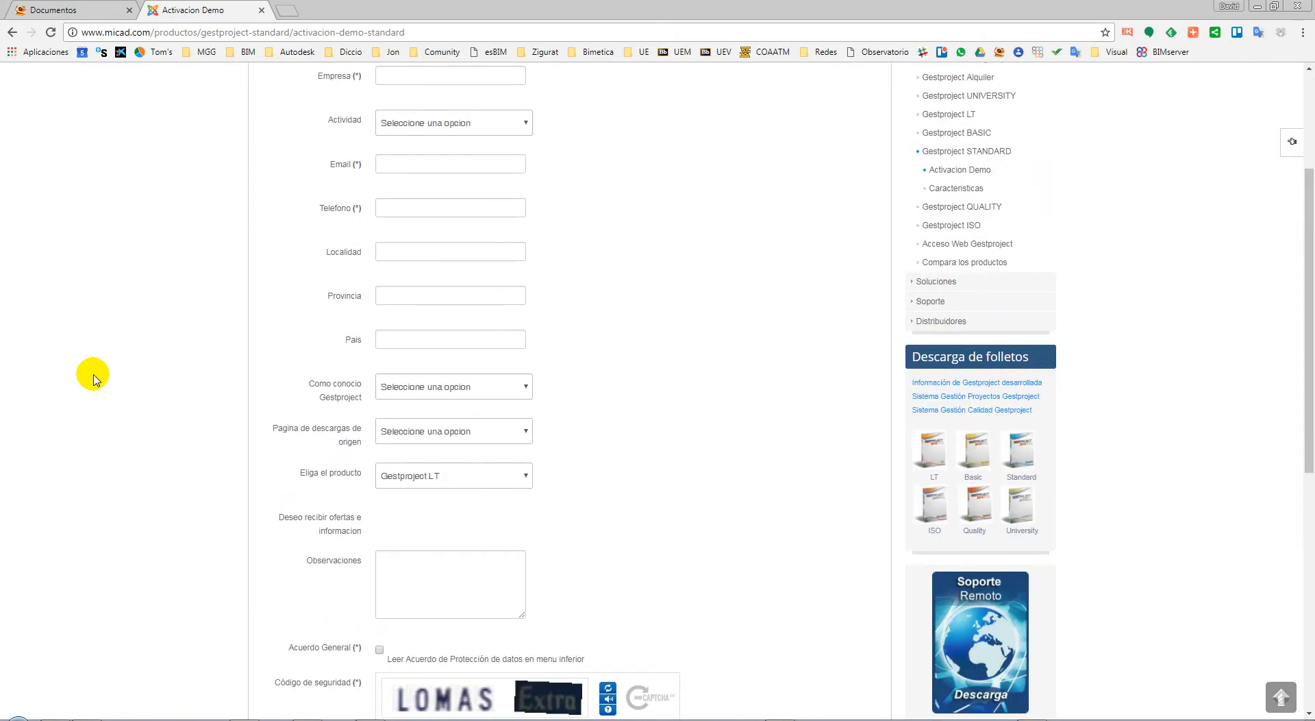
pyautogui.scroll(7, 93, 379)
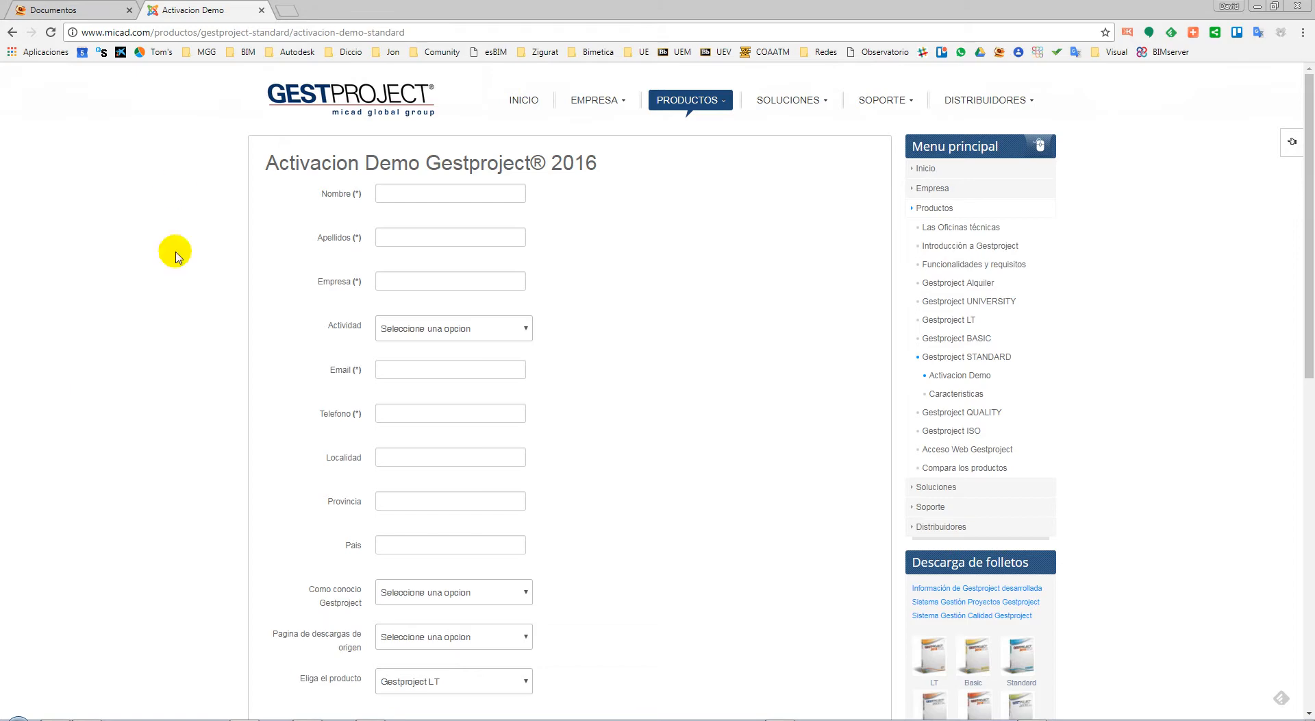
pyautogui.click(262, 11)
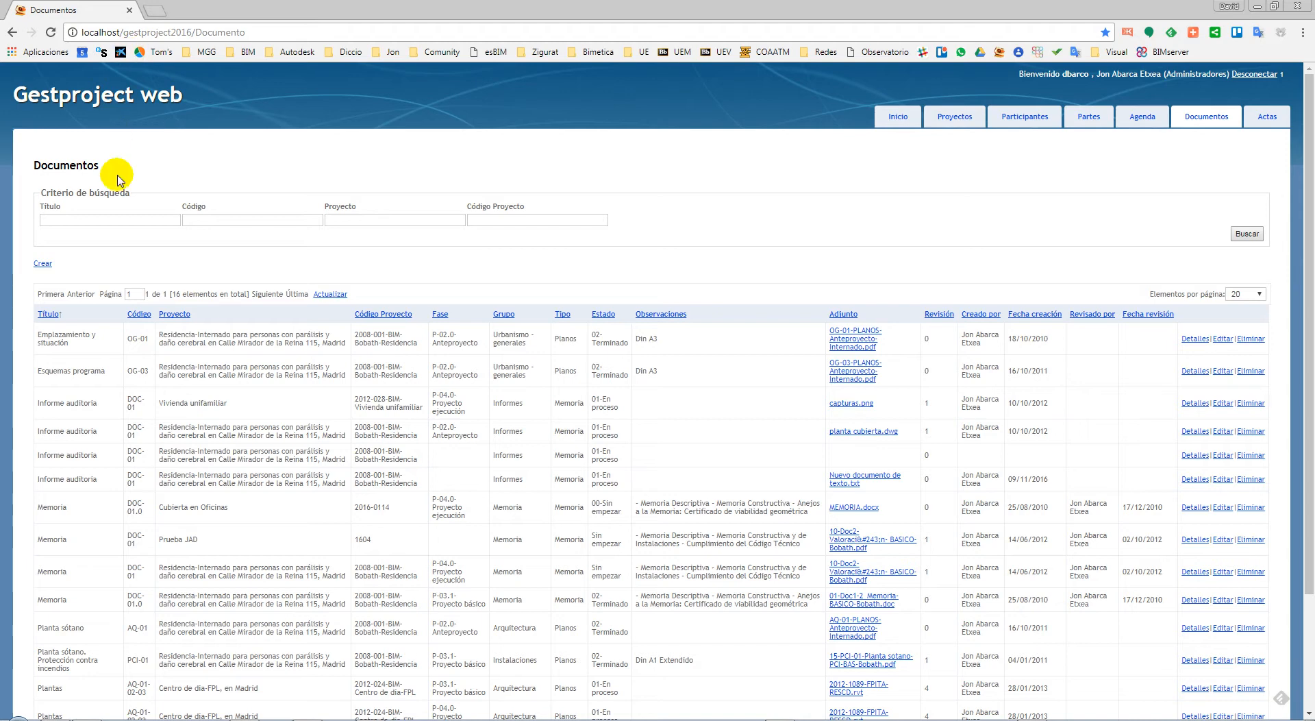
# In the Gestproject desktop app, show the Consultas > Accesos > Histórico access log
pyautogui.hotkey('alt', 'Tab')
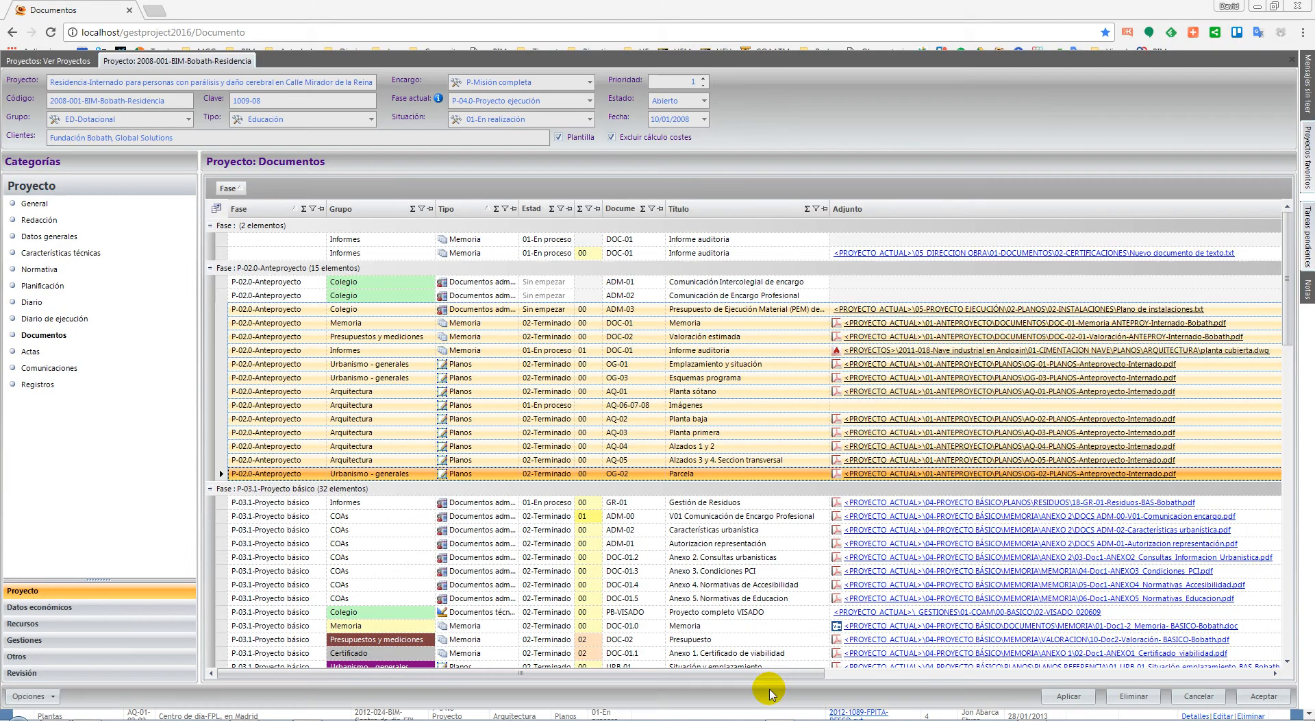
pyautogui.click(514, 23)
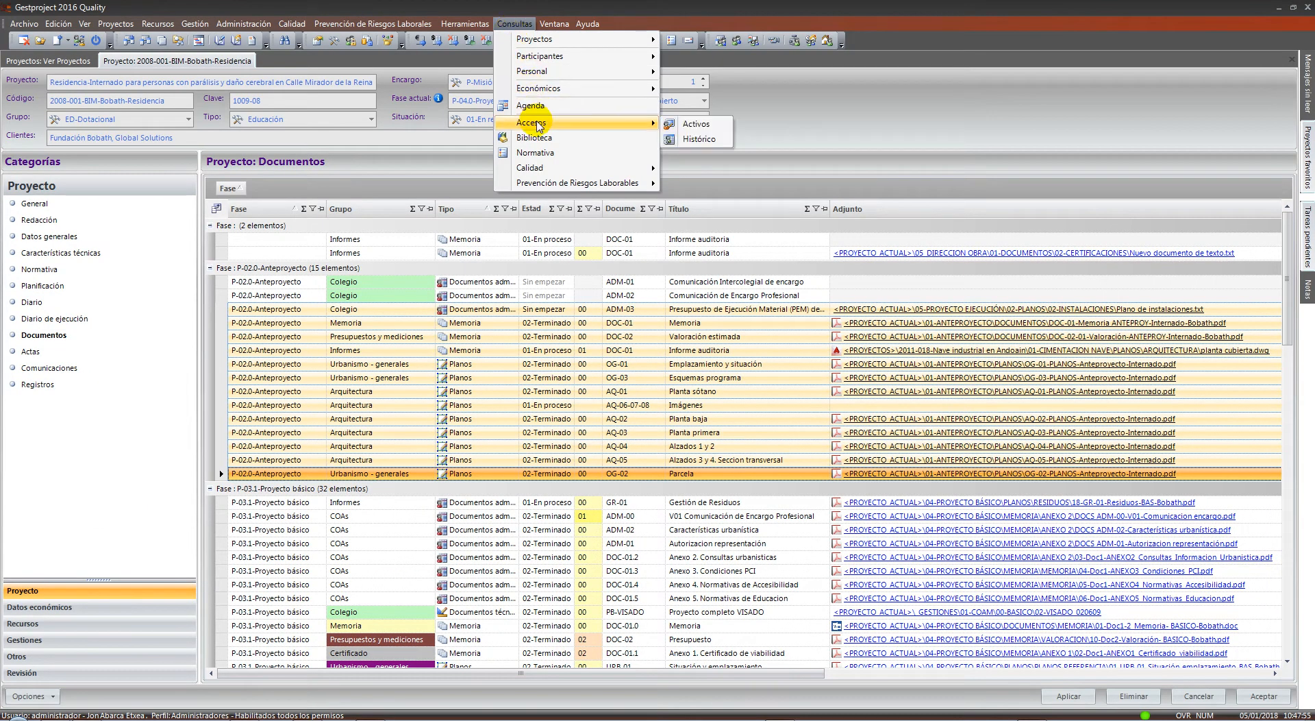
pyautogui.click(685, 139)
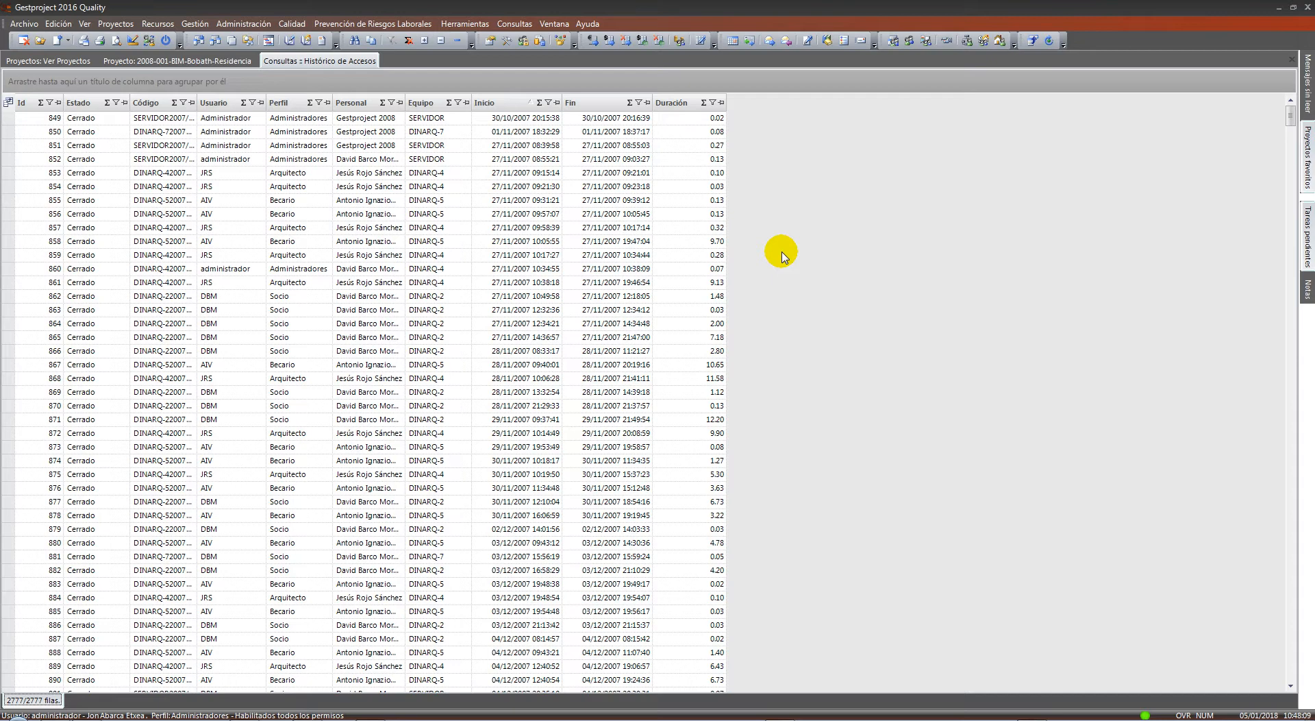
# Close the Gestproject web browser and bring the access history window back
pyautogui.click(1279, 8)
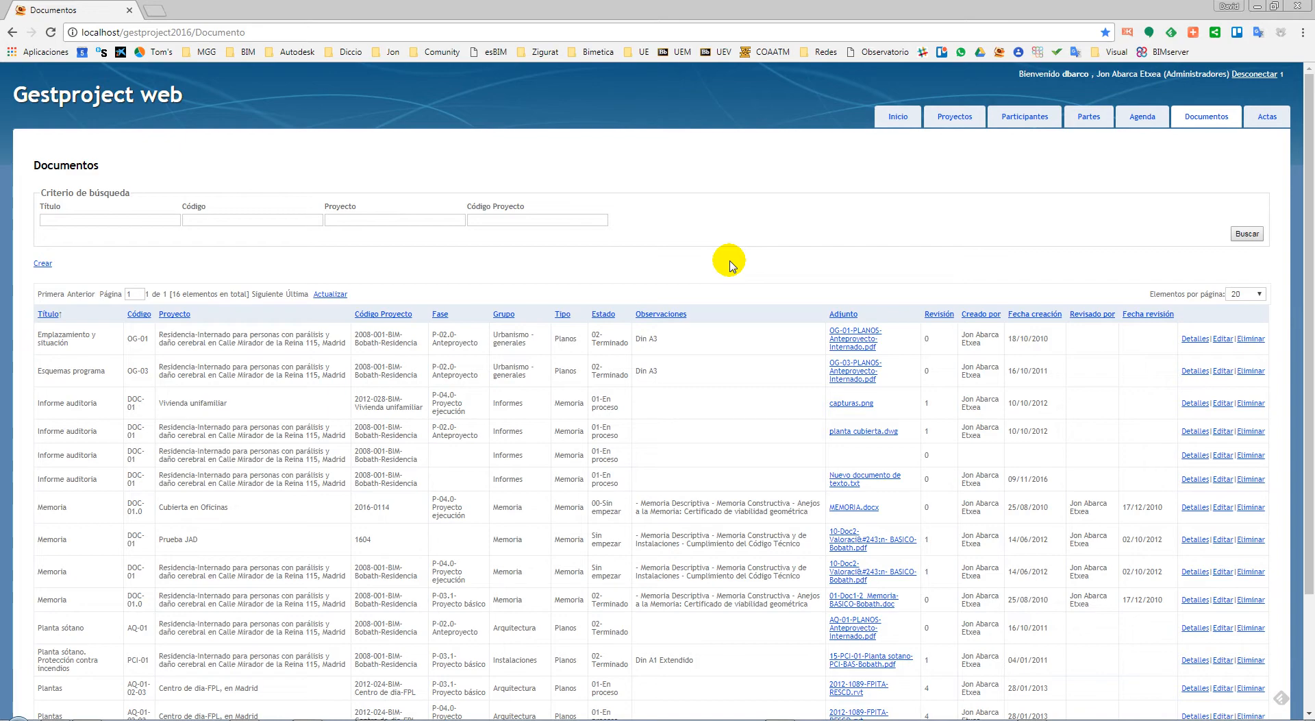
pyautogui.click(1297, 5)
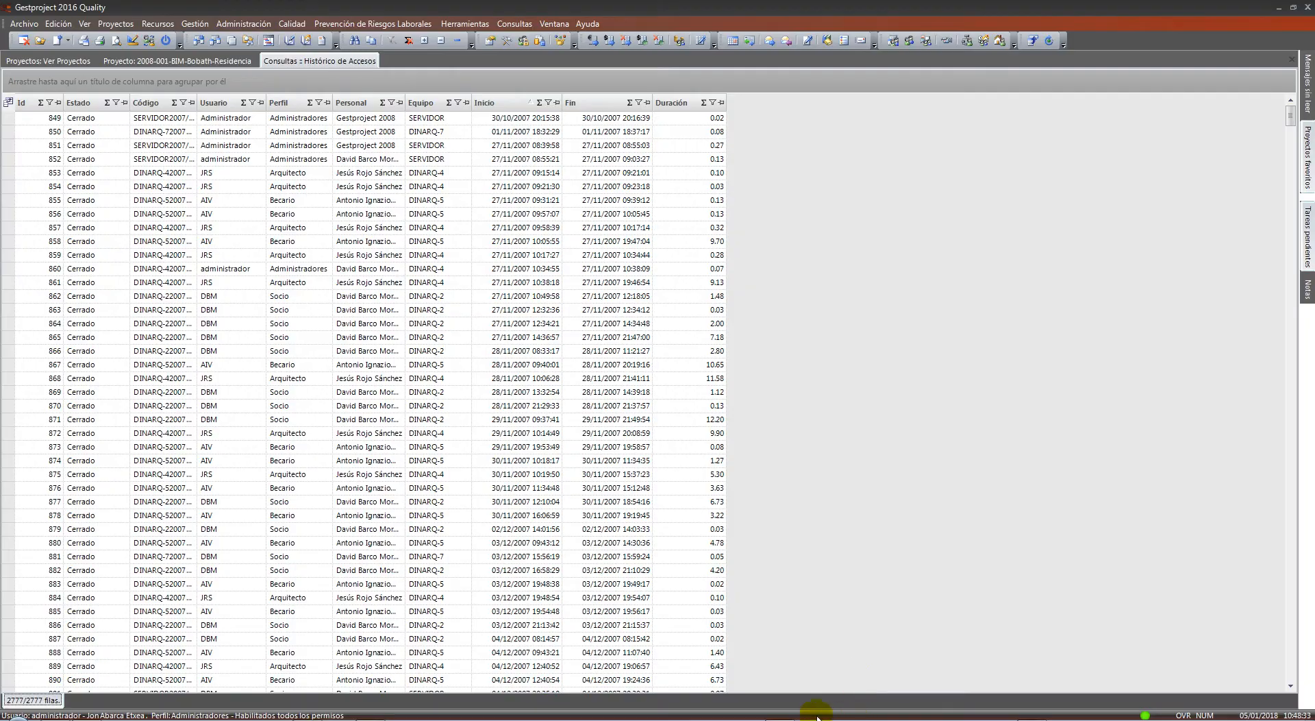
pyautogui.click(787, 714)
pyautogui.click(786, 715)
# Load Gestproject web in a new browser window and show the Partes list of 388 work-time entries
pyautogui.click(370, 718)
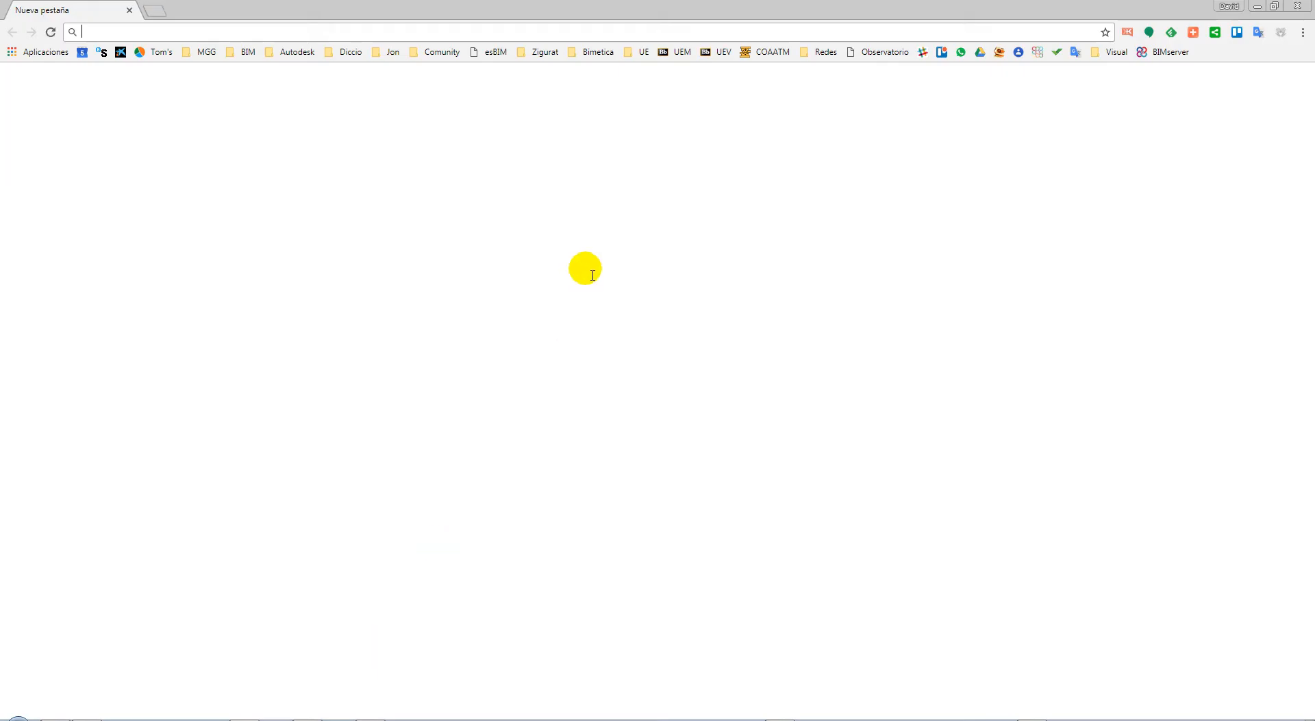
pyautogui.click(1000, 52)
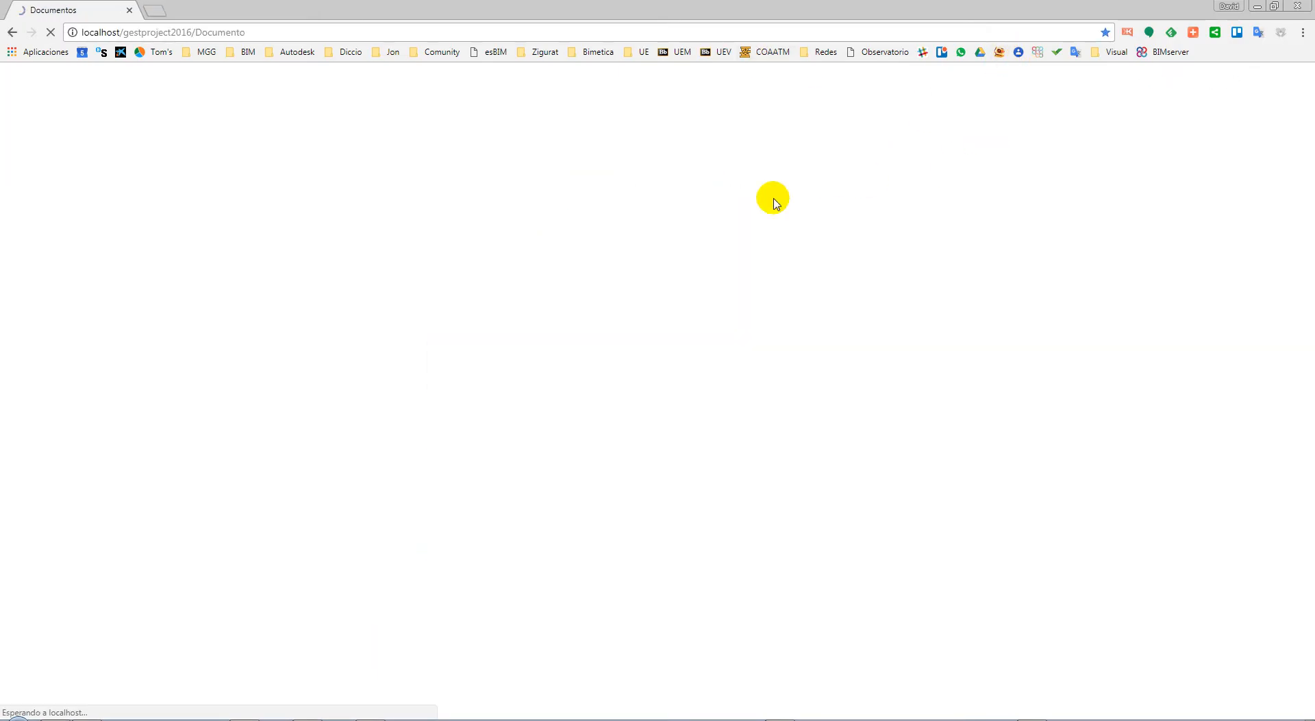
pyautogui.click(1086, 117)
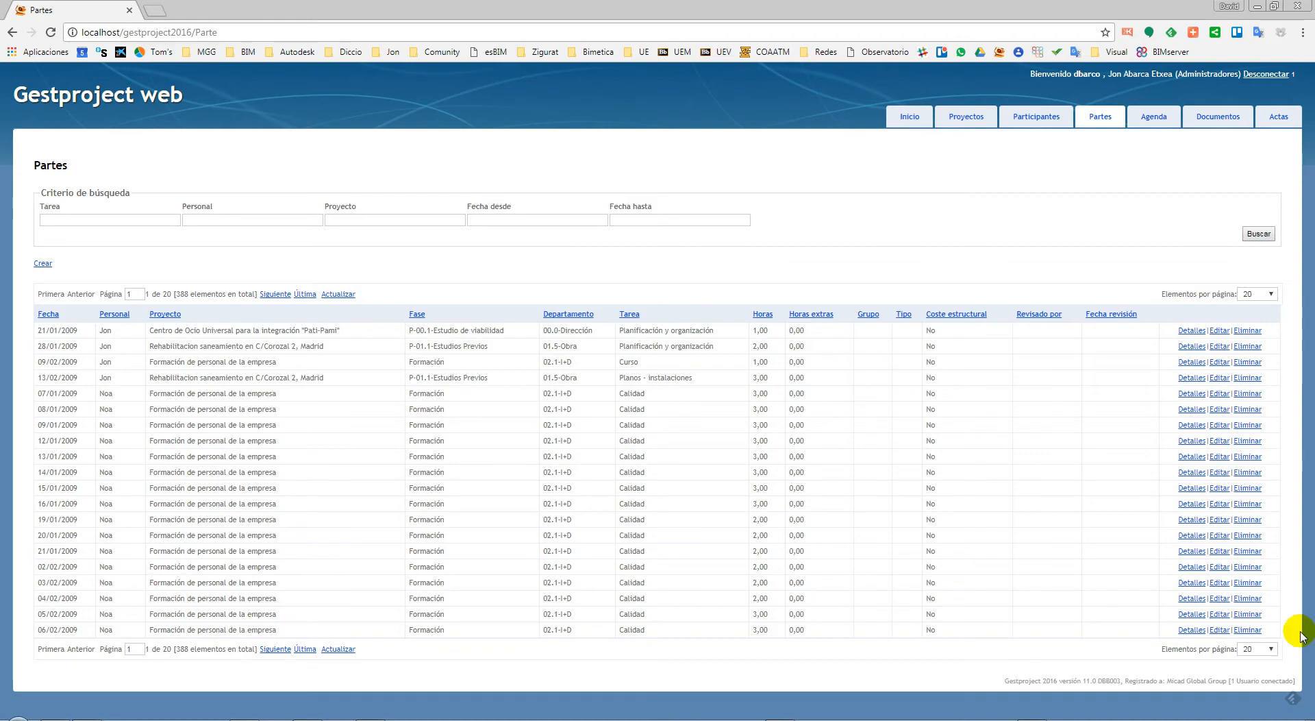
pyautogui.click(1174, 719)
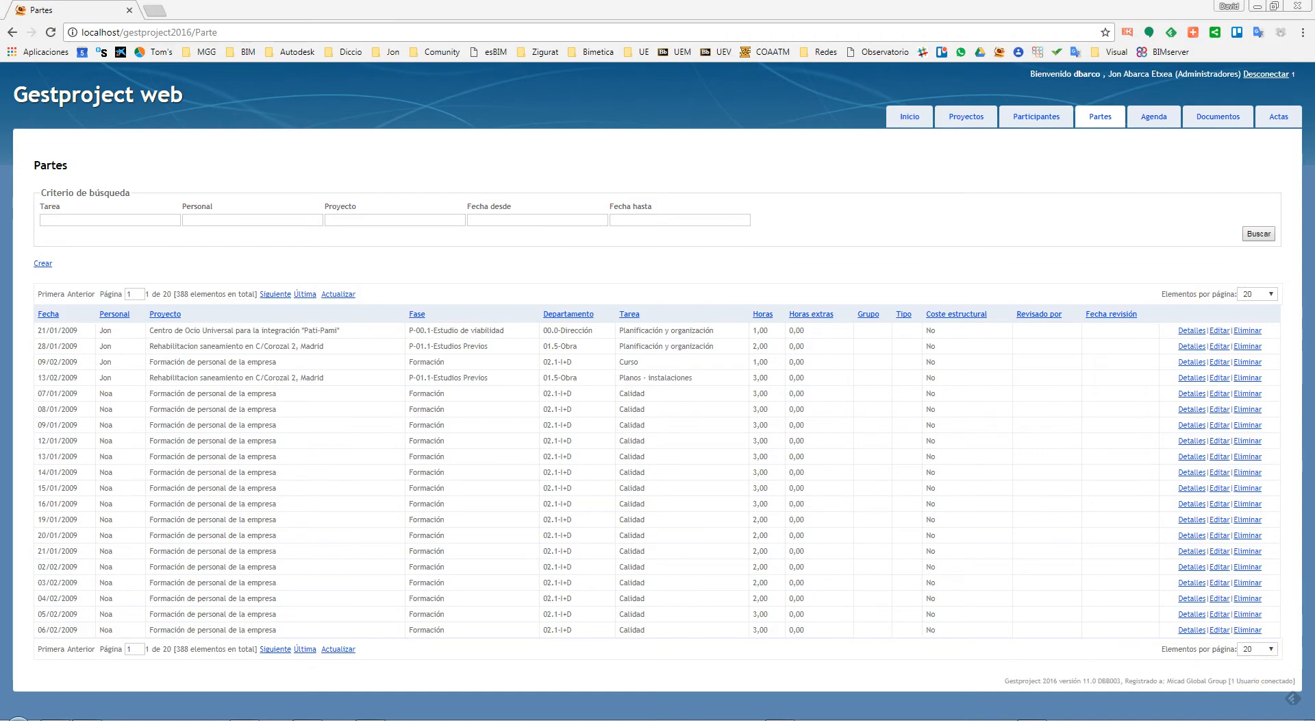
# Open 2016_LISTA DE PRECIOS GEST2016-MGG-Q2.pdf from Dropbox's 40-MICAD GLOBAL > 01-ADMIN > VENTAS > PVP folder
pyautogui.click(1239, 436)
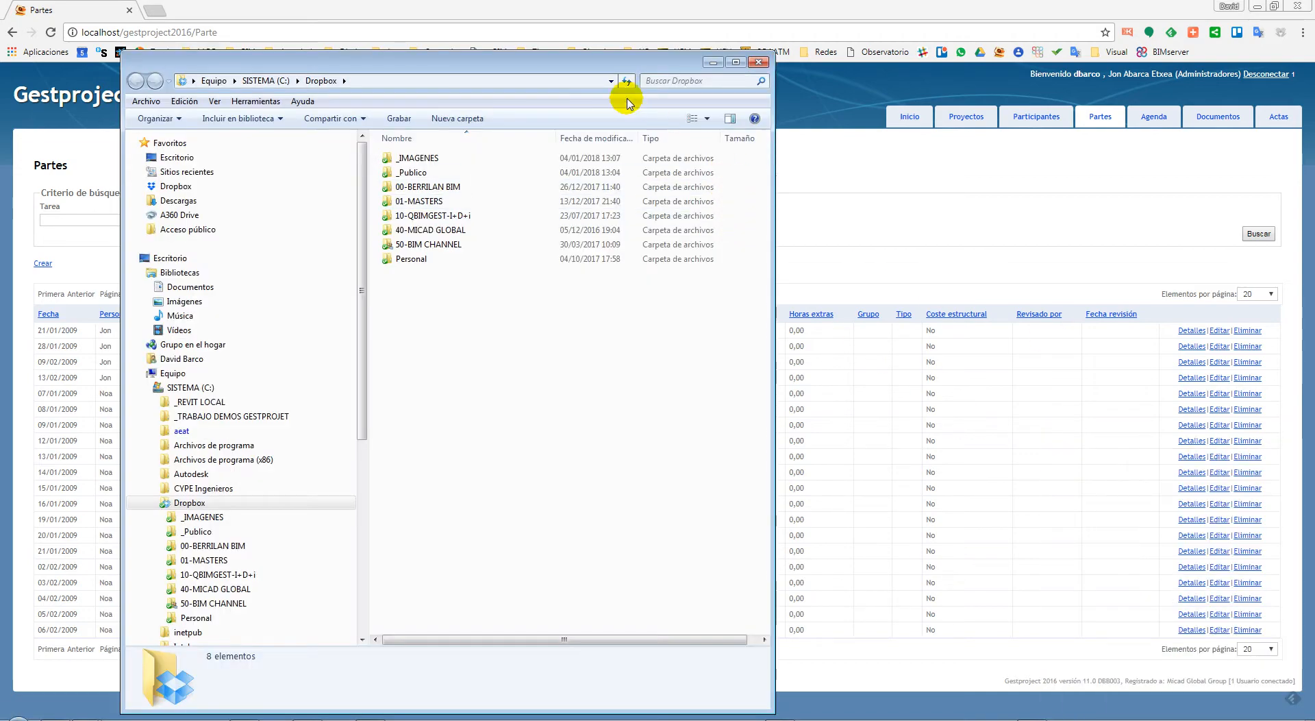
pyautogui.moveTo(625, 93); pyautogui.dragTo(1312, 82)
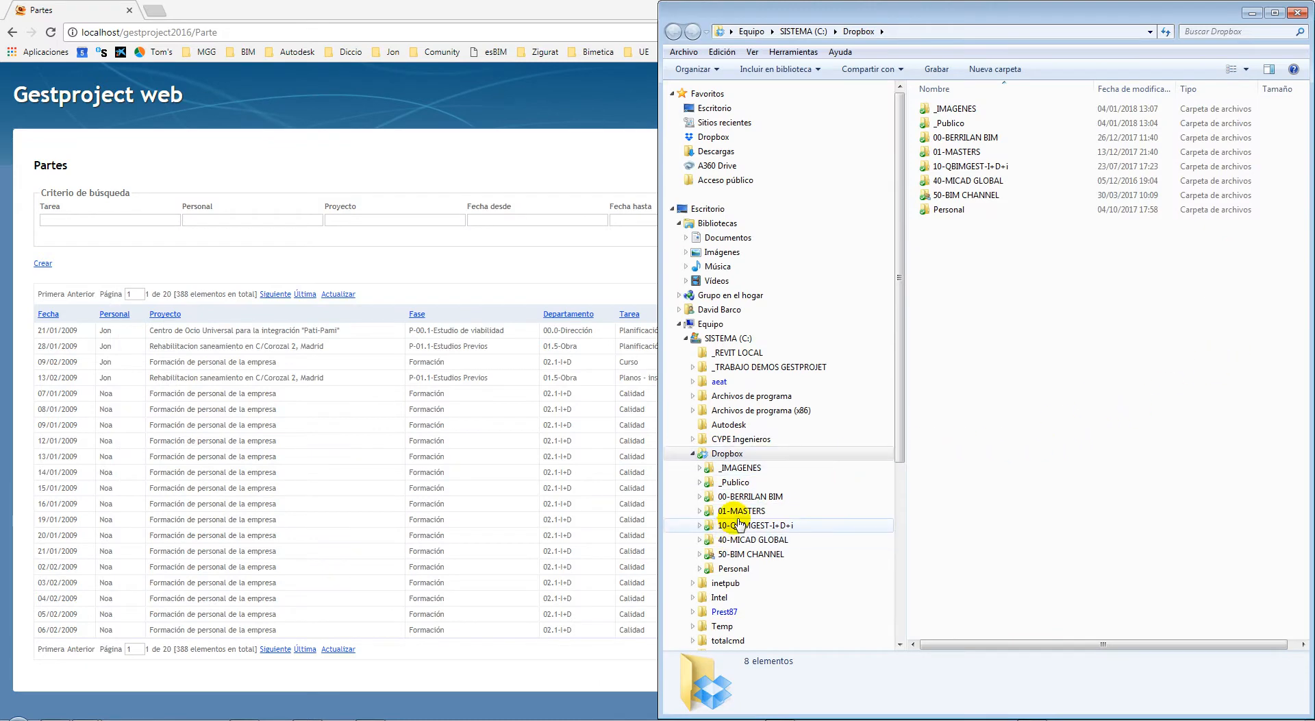
pyautogui.click(757, 496)
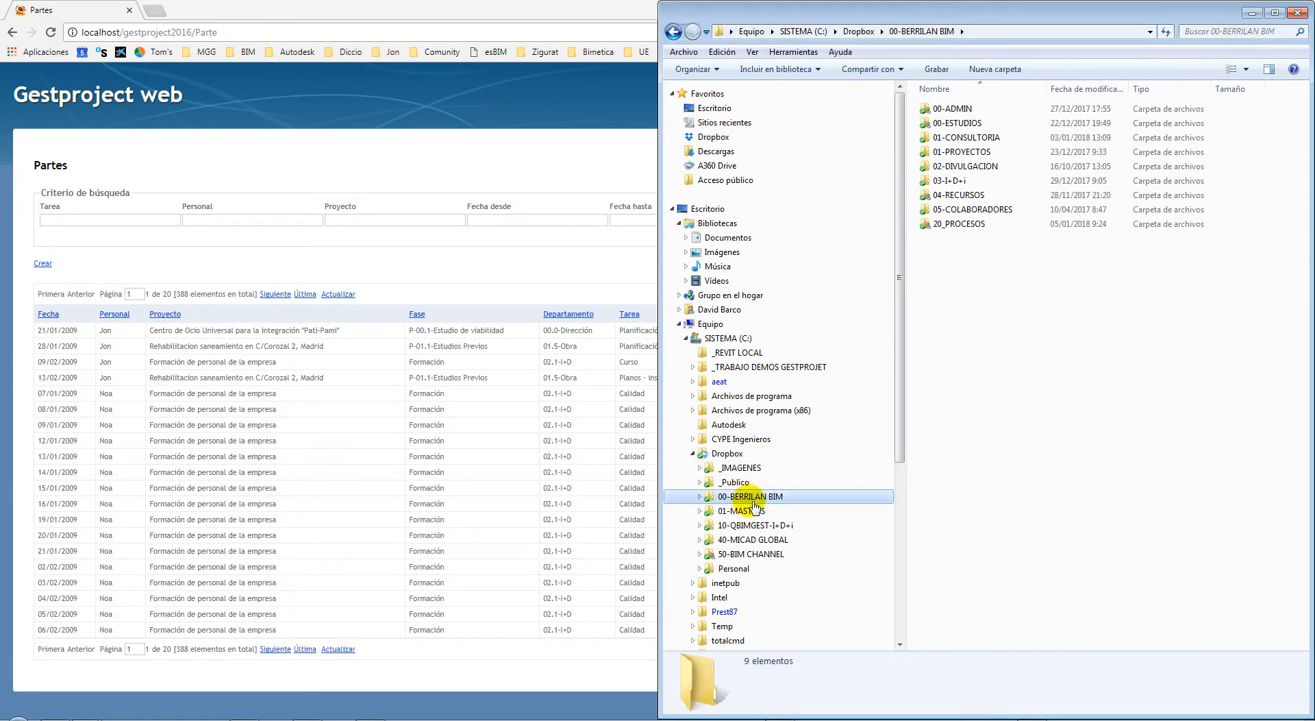
pyautogui.click(757, 526)
pyautogui.click(754, 539)
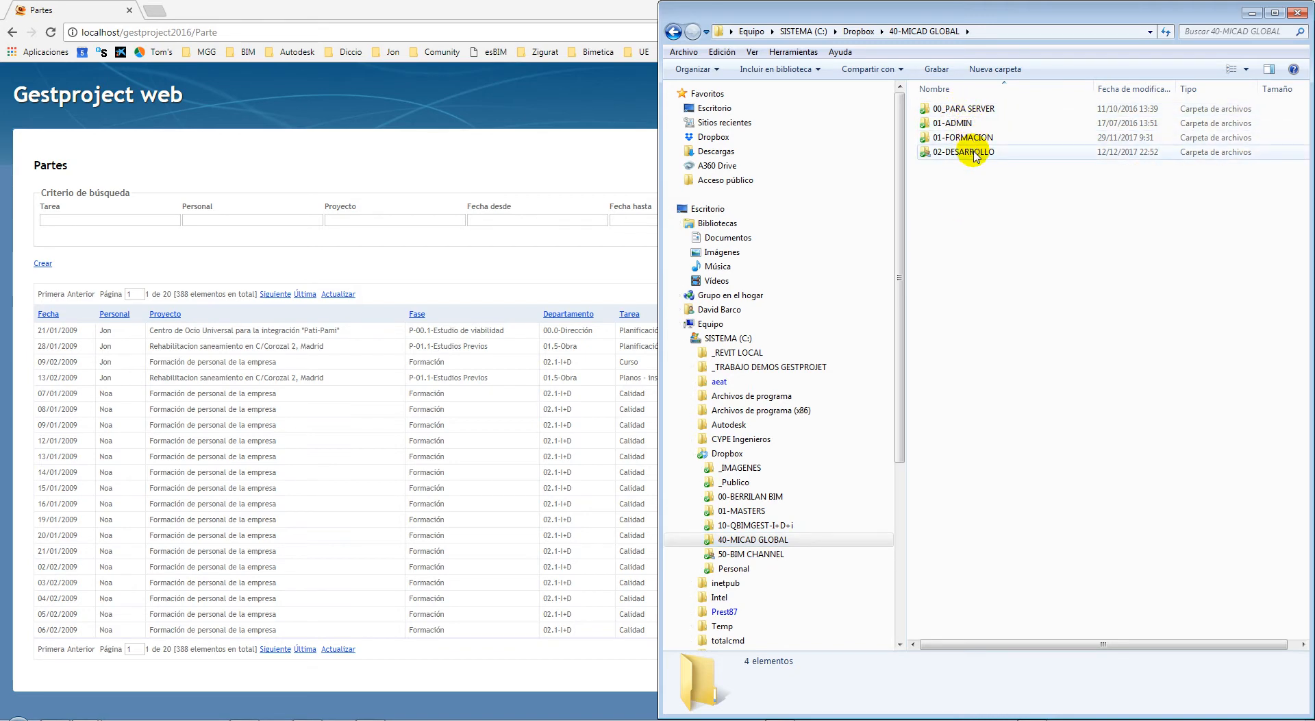
pyautogui.doubleClick(956, 125)
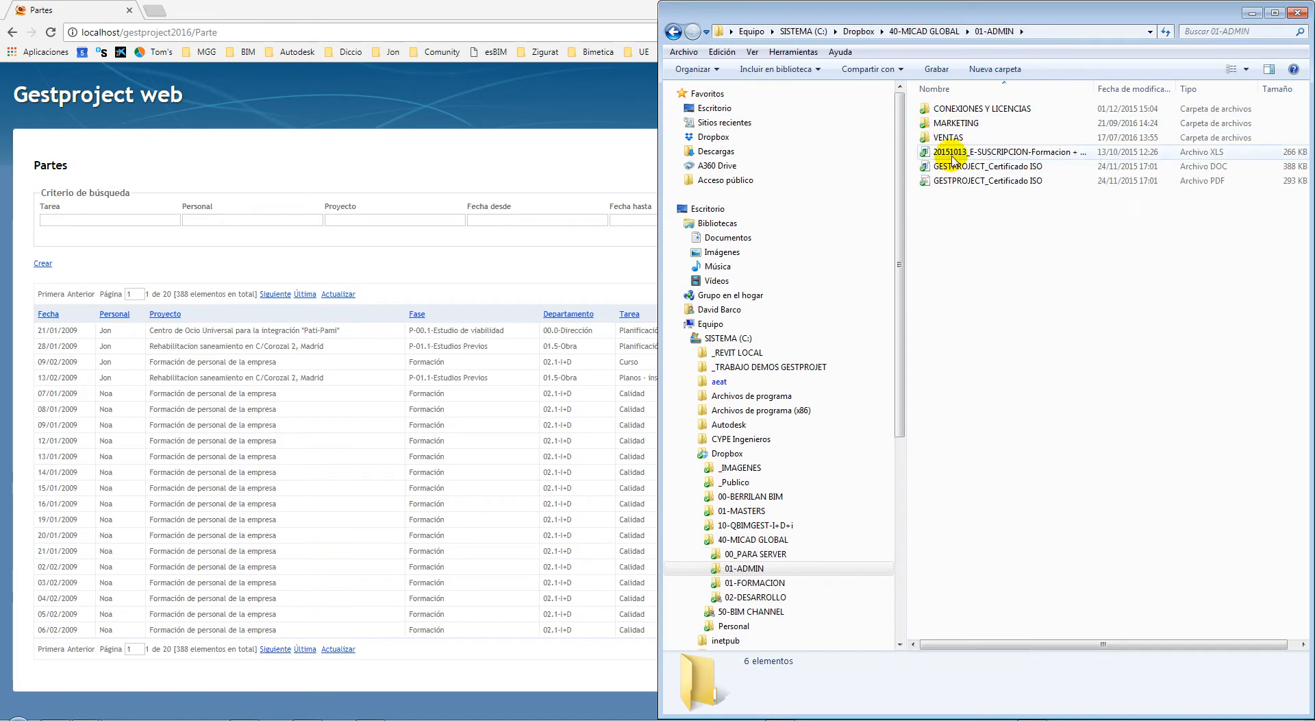
pyautogui.doubleClick(955, 136)
pyautogui.doubleClick(958, 125)
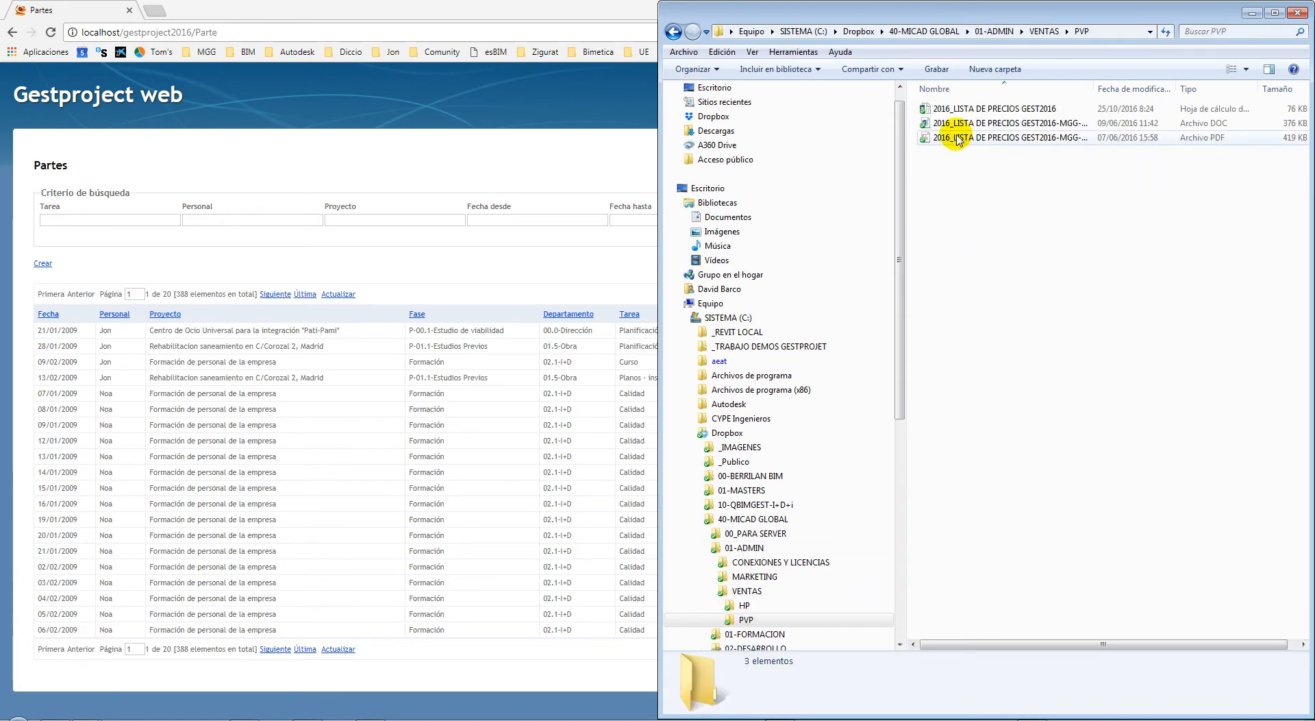
pyautogui.doubleClick(1000, 136)
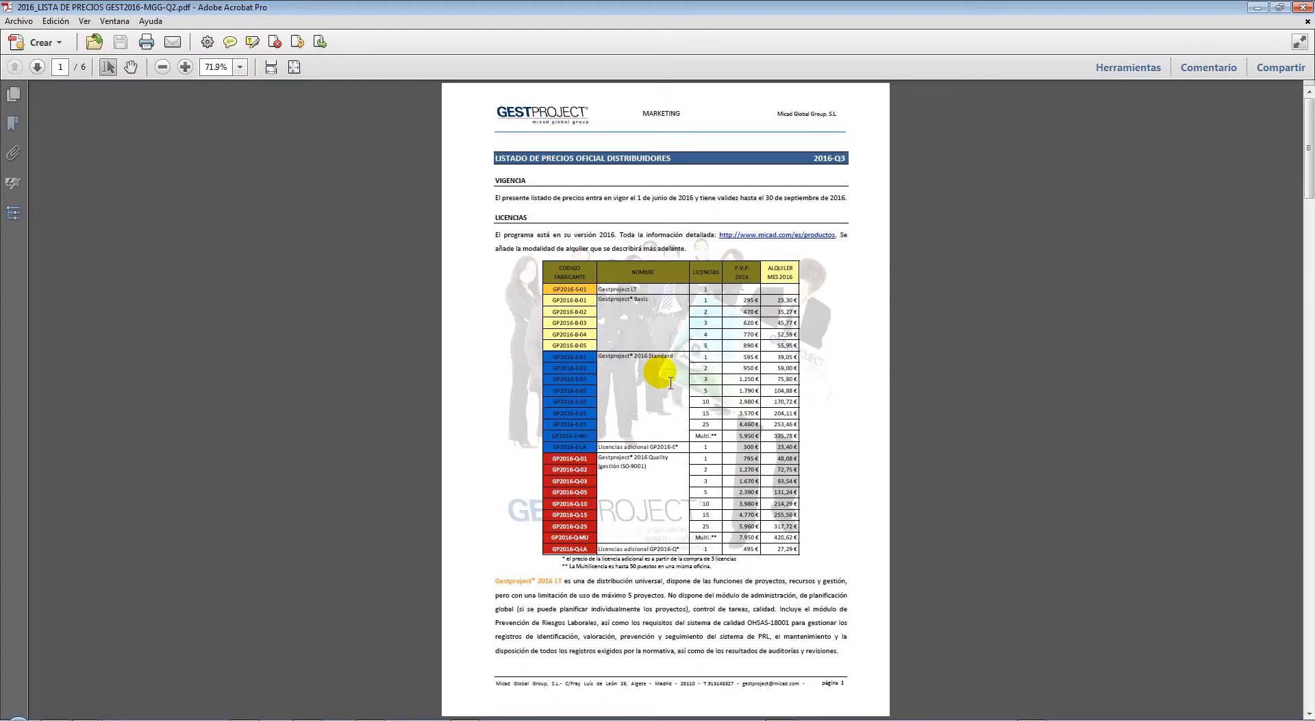
# Scroll the price list and point out the GP2016-E-01 Standard licence entry
pyautogui.scroll(4, 682, 315)
pyautogui.scroll(-3, 678, 316)
pyautogui.scroll(-1, 675, 321)
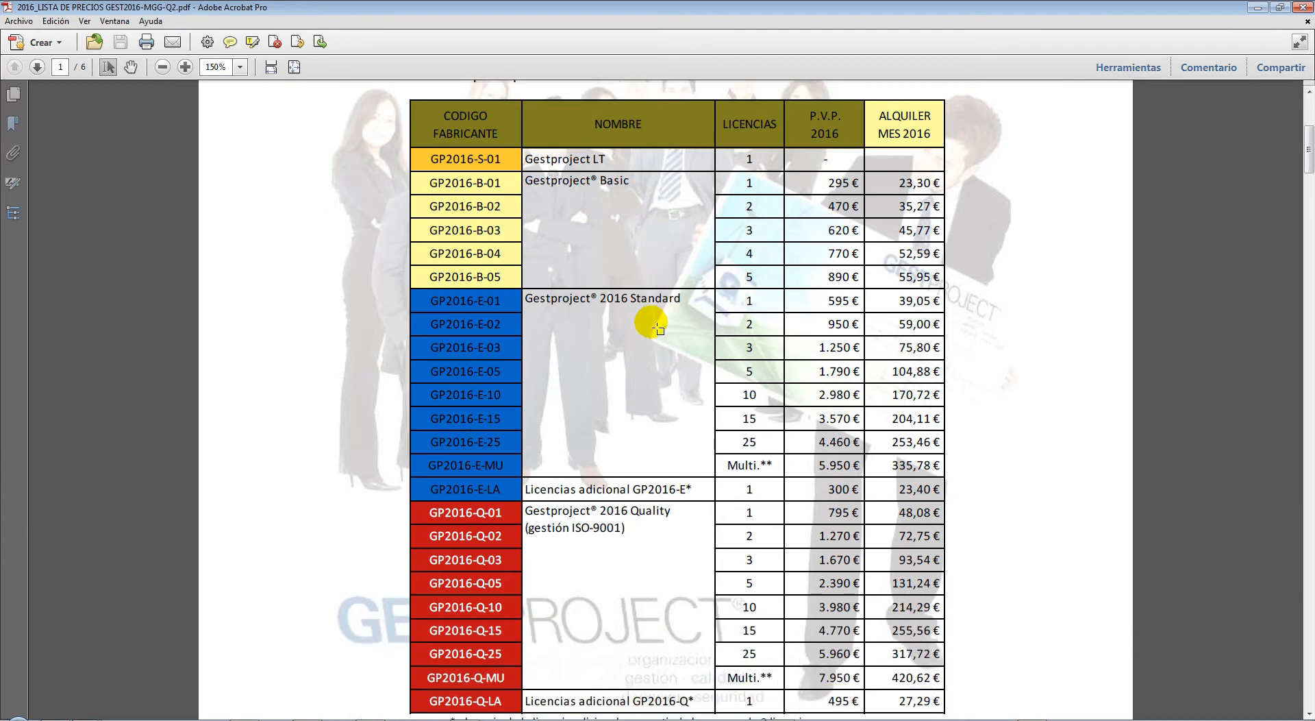
pyautogui.scroll(2, 650, 321)
pyautogui.scroll(-1, 627, 318)
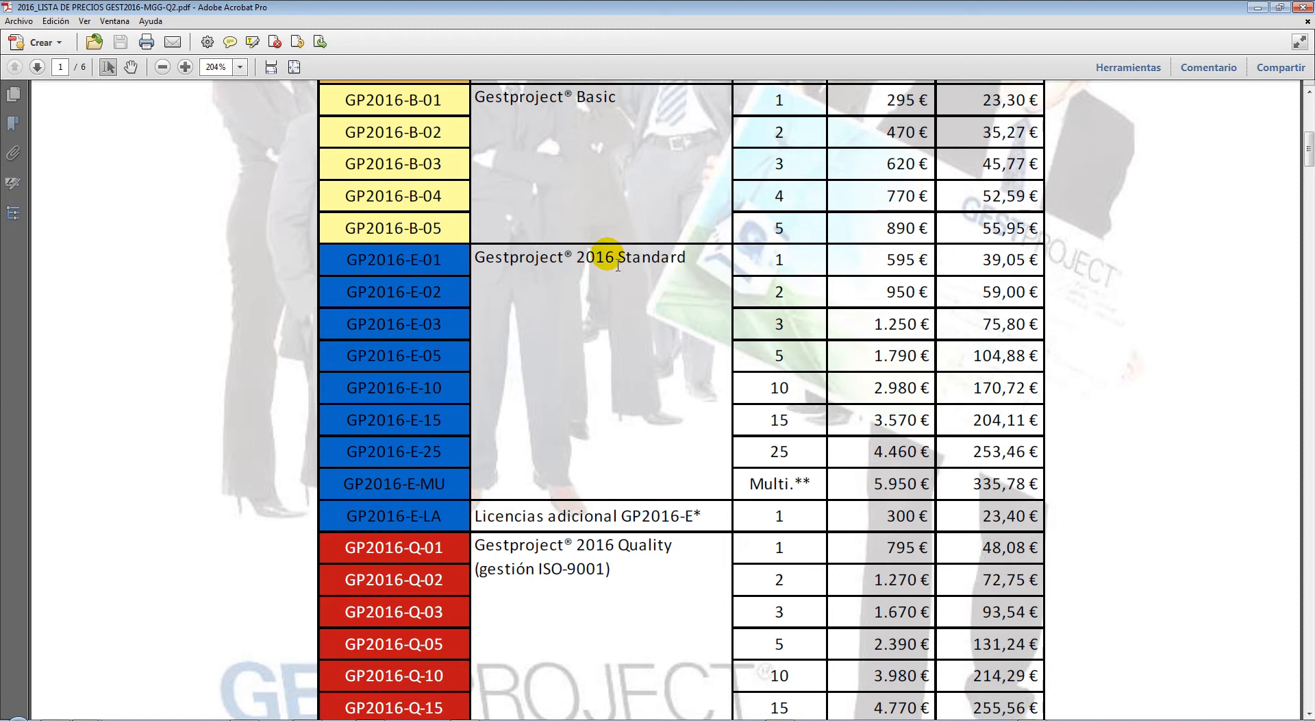
pyautogui.click(423, 274)
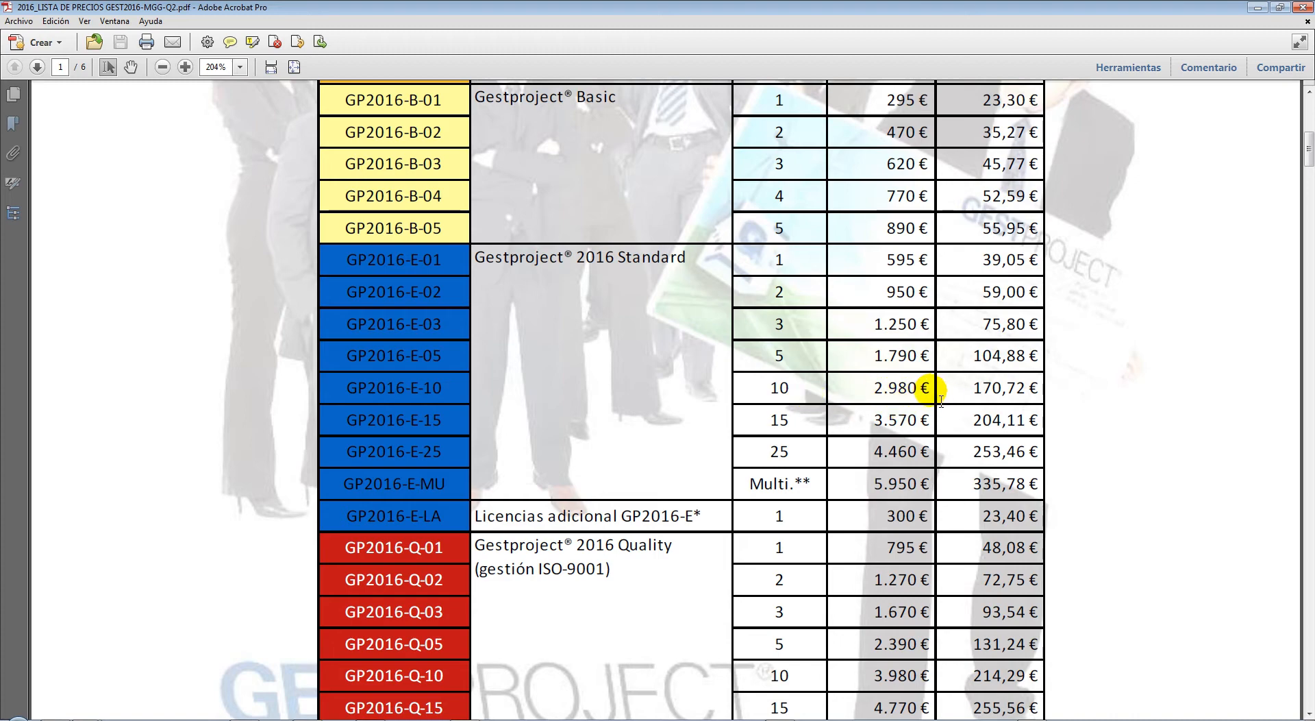
# Highlight the 170,72 € monthly rent, code GP2016-E-05 and 1.790 € price, then deselect
pyautogui.scroll(-1, 940, 397)
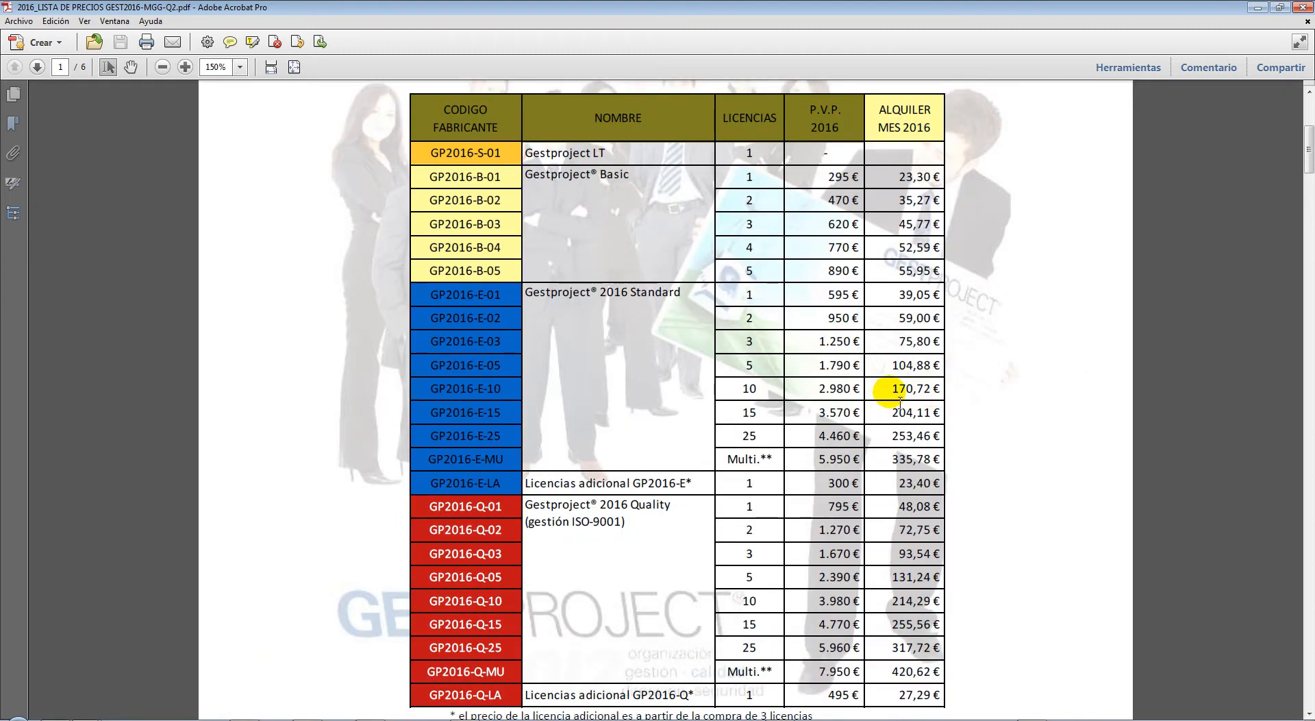
pyautogui.moveTo(891, 389); pyautogui.dragTo(940, 398)
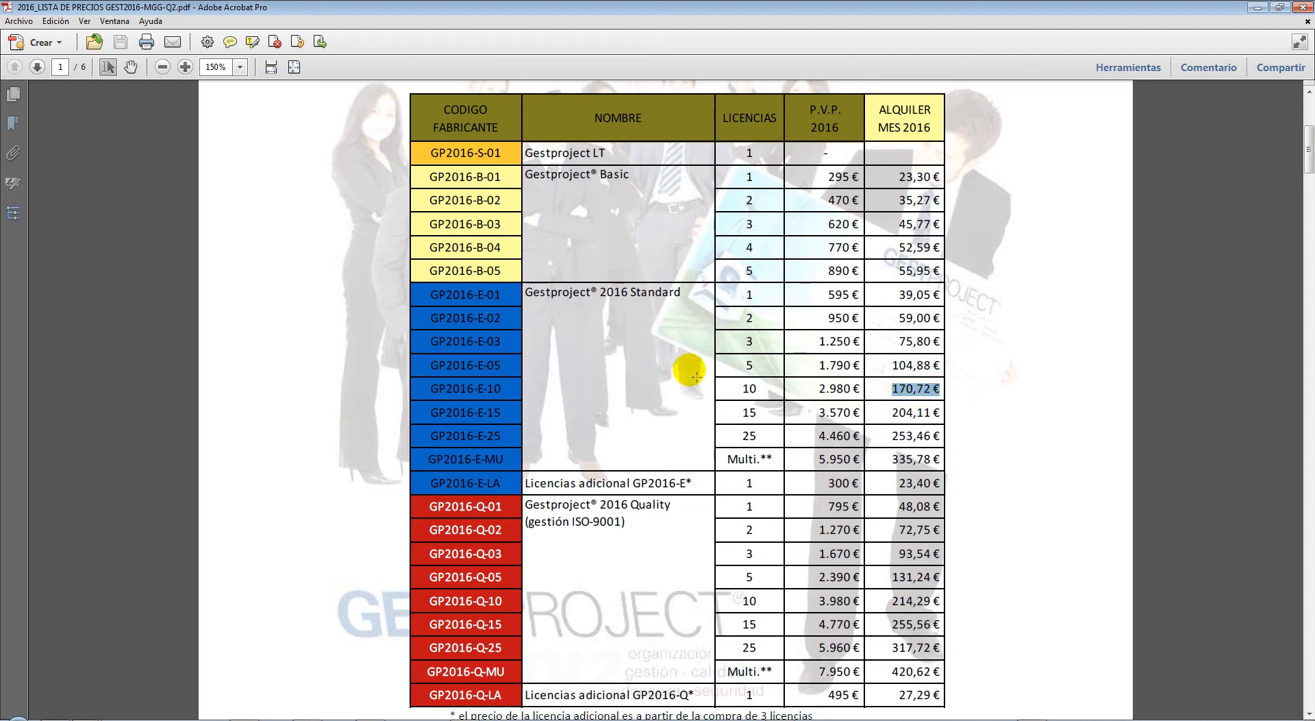
pyautogui.moveTo(424, 368); pyautogui.dragTo(509, 366)
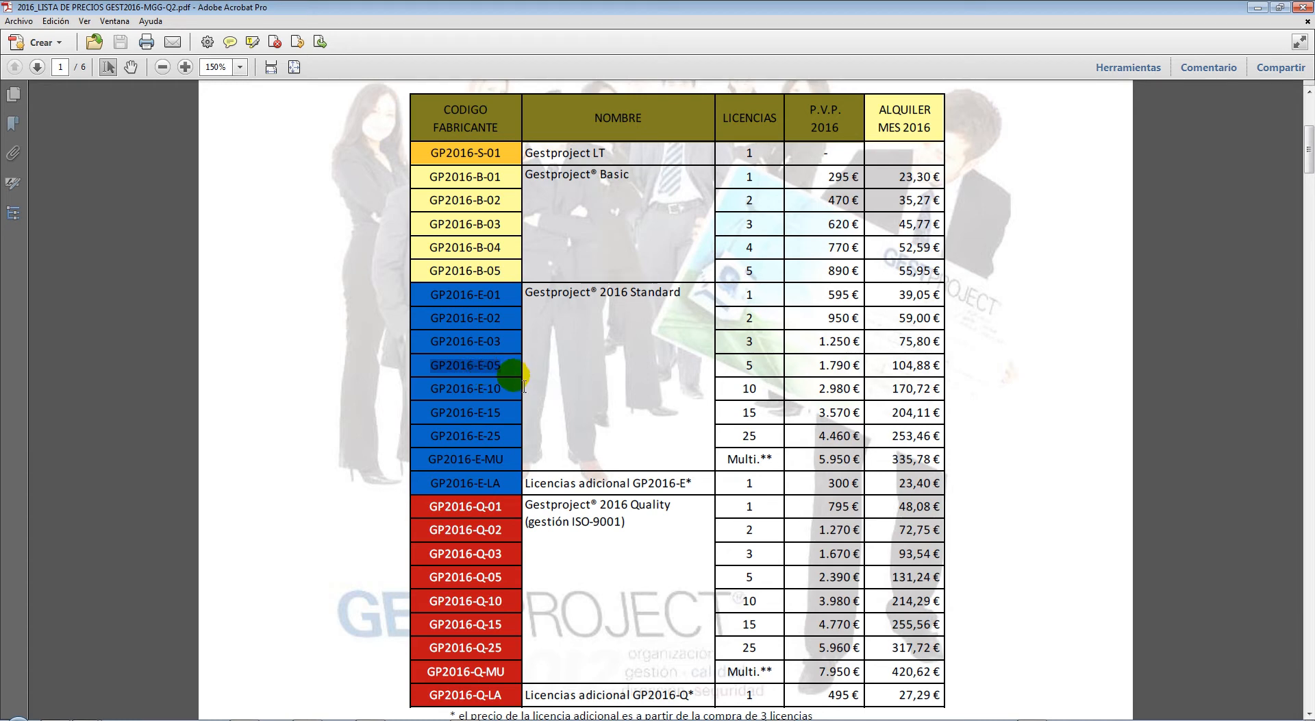
pyautogui.moveTo(814, 365); pyautogui.dragTo(938, 368)
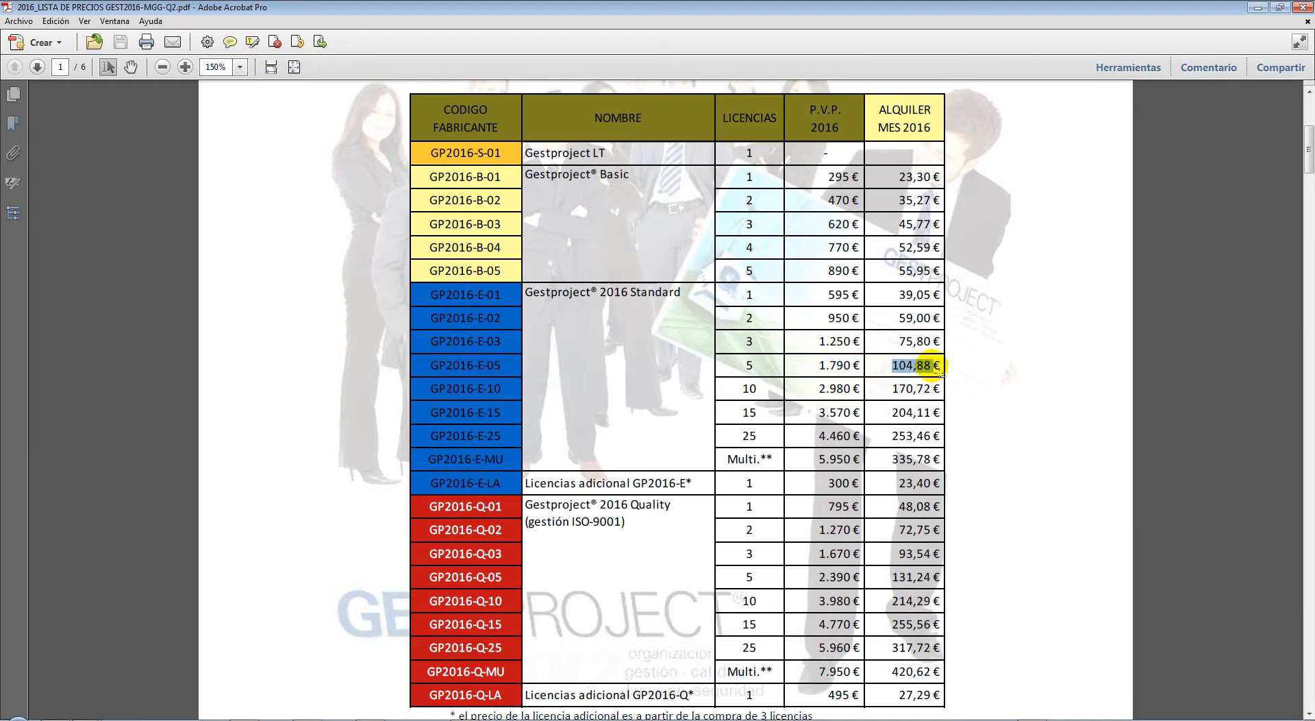
pyautogui.click(962, 369)
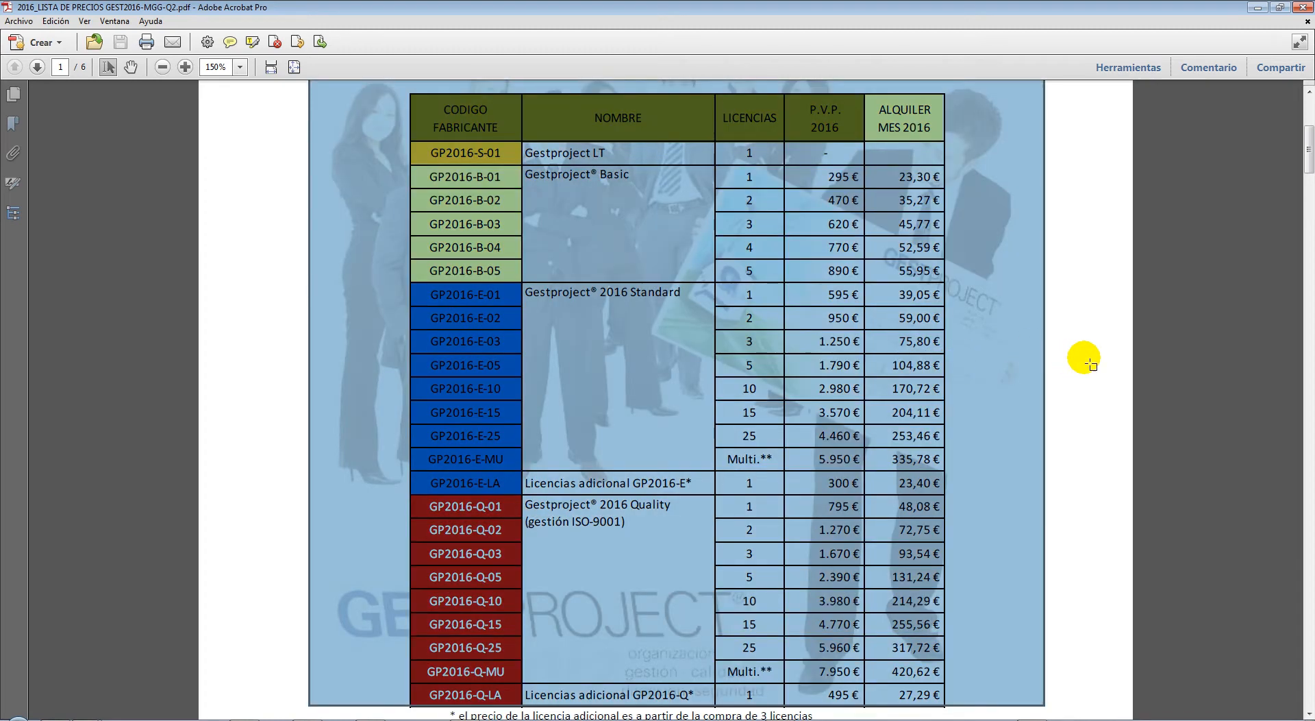
pyautogui.click(1092, 366)
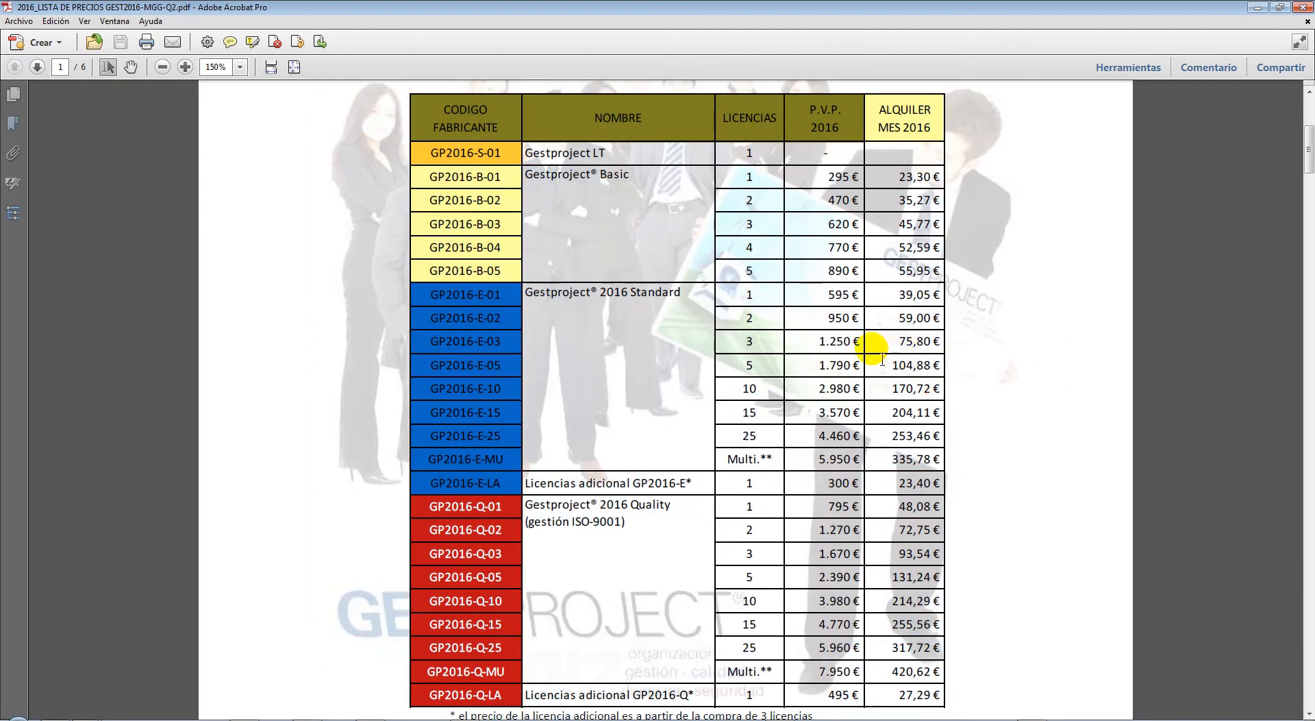
# Scroll through pages 2–4 and box the E-05 and E-10 subscription rows
pyautogui.scroll(-15, 883, 346)
pyautogui.scroll(-15, 884, 346)
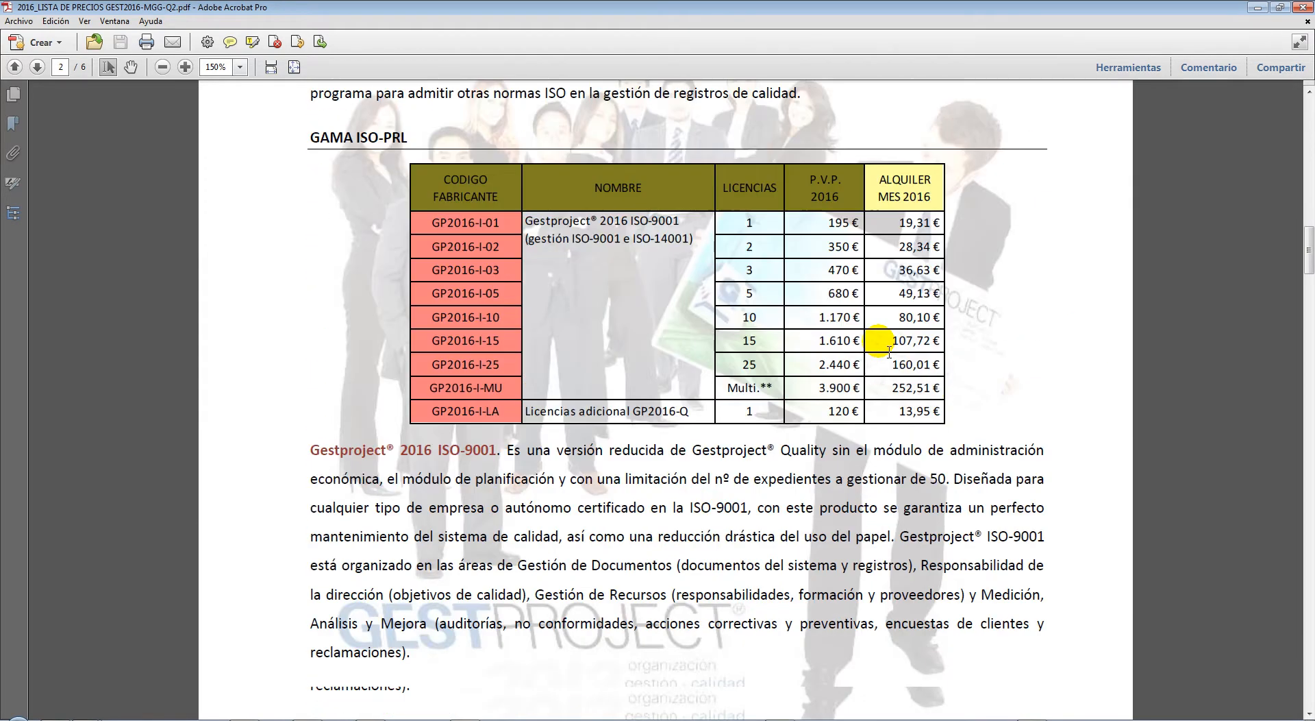
pyautogui.scroll(-15, 882, 346)
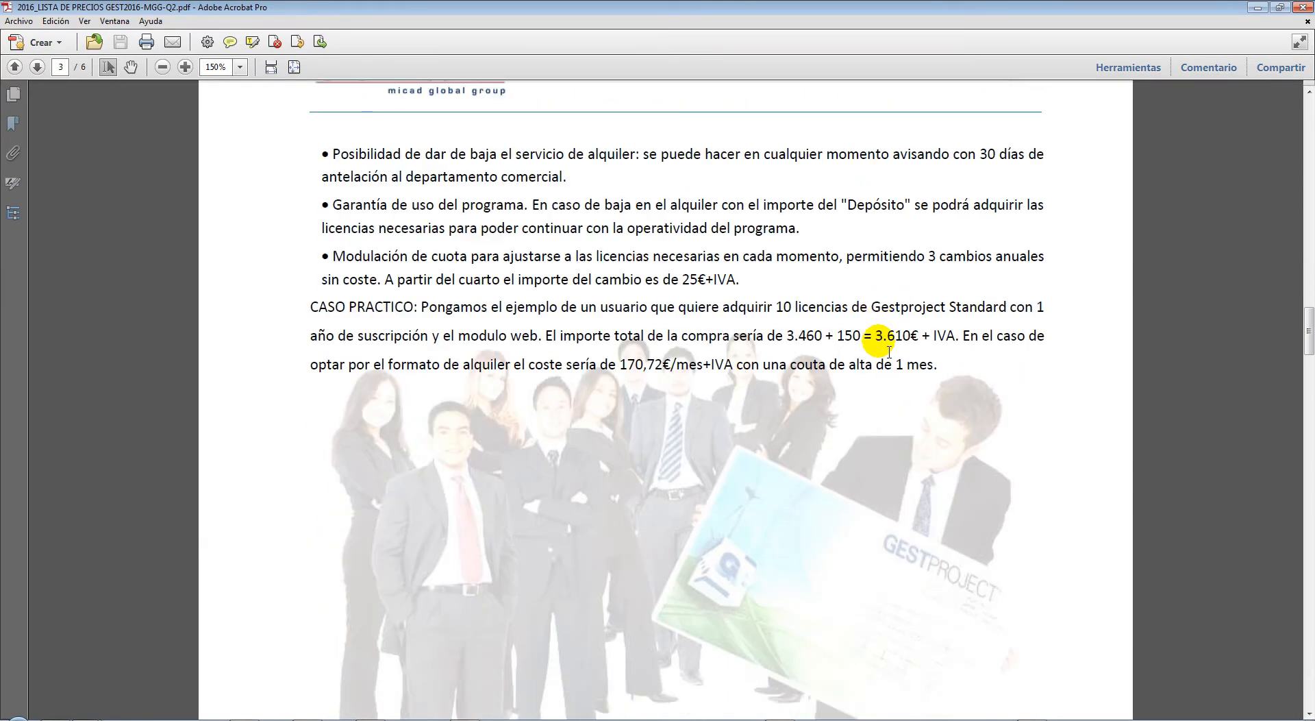
pyautogui.scroll(-5, 896, 355)
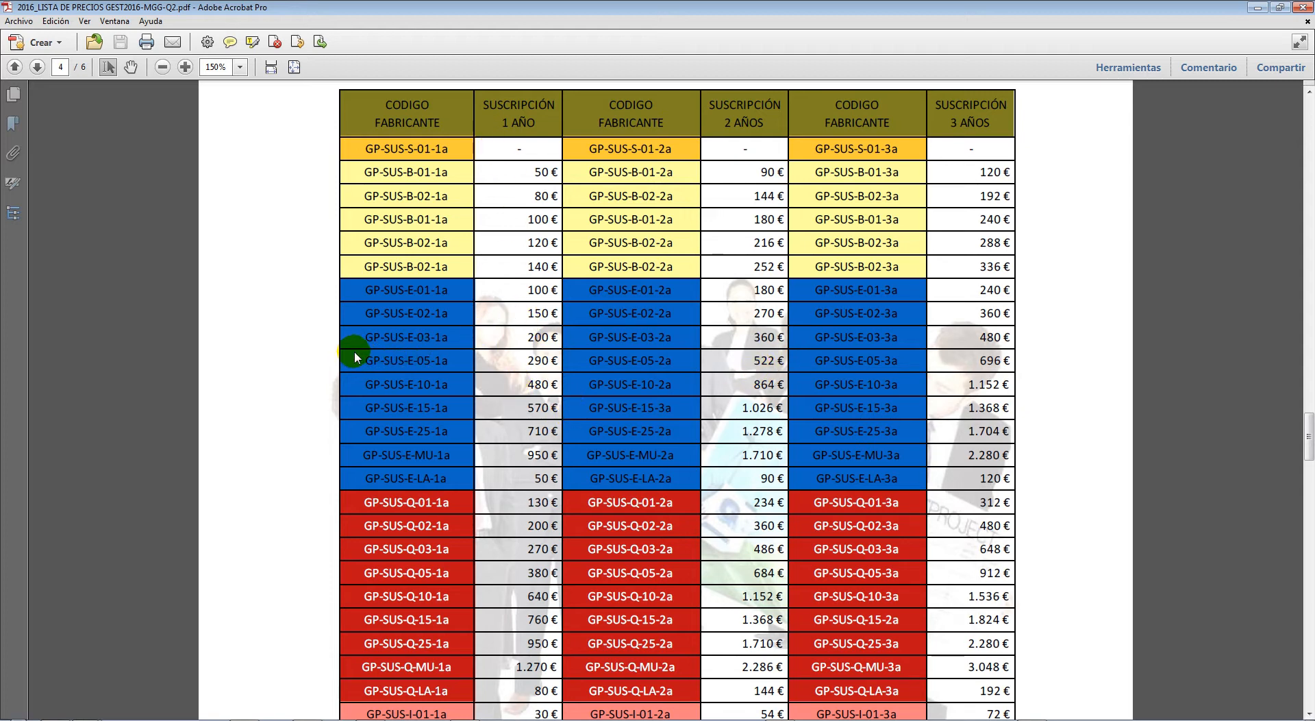
pyautogui.click(328, 345)
pyautogui.moveTo(328, 344); pyautogui.dragTo(570, 399)
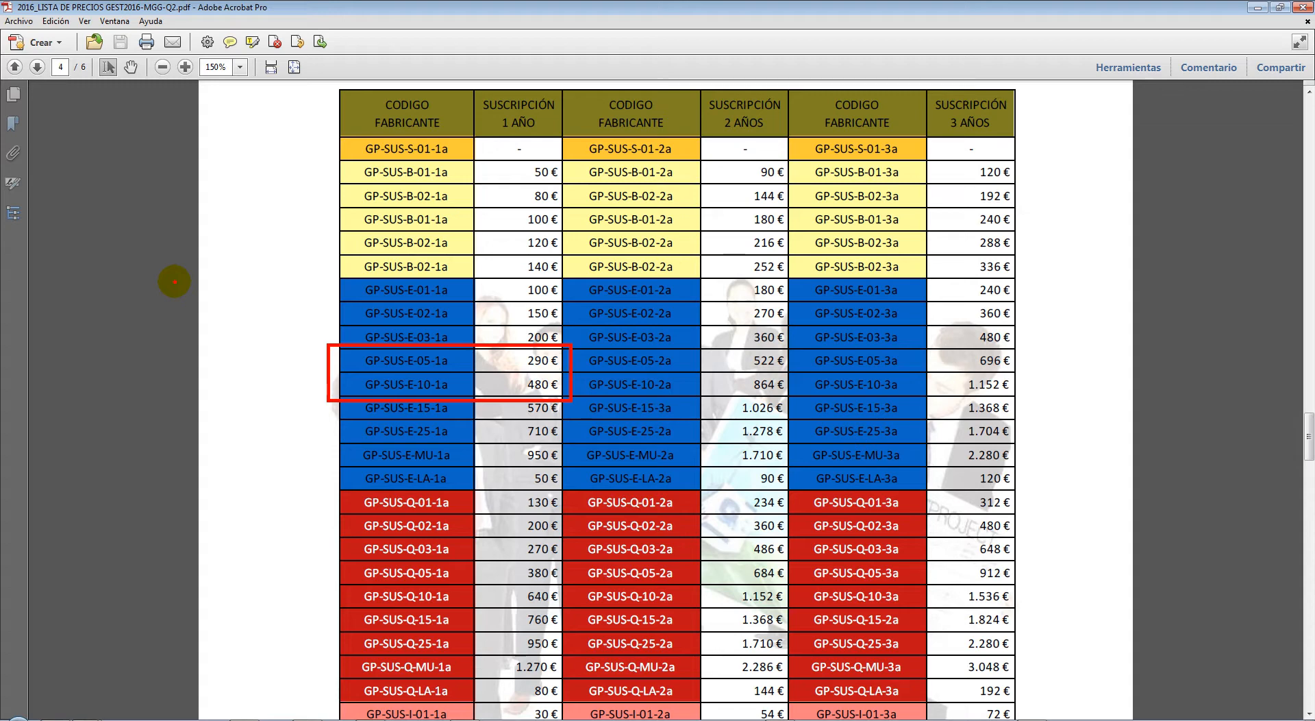
# Zoom out and return to page 3's CASO PRACTICO for 10 Standard licences
pyautogui.scroll(3, 528, 458)
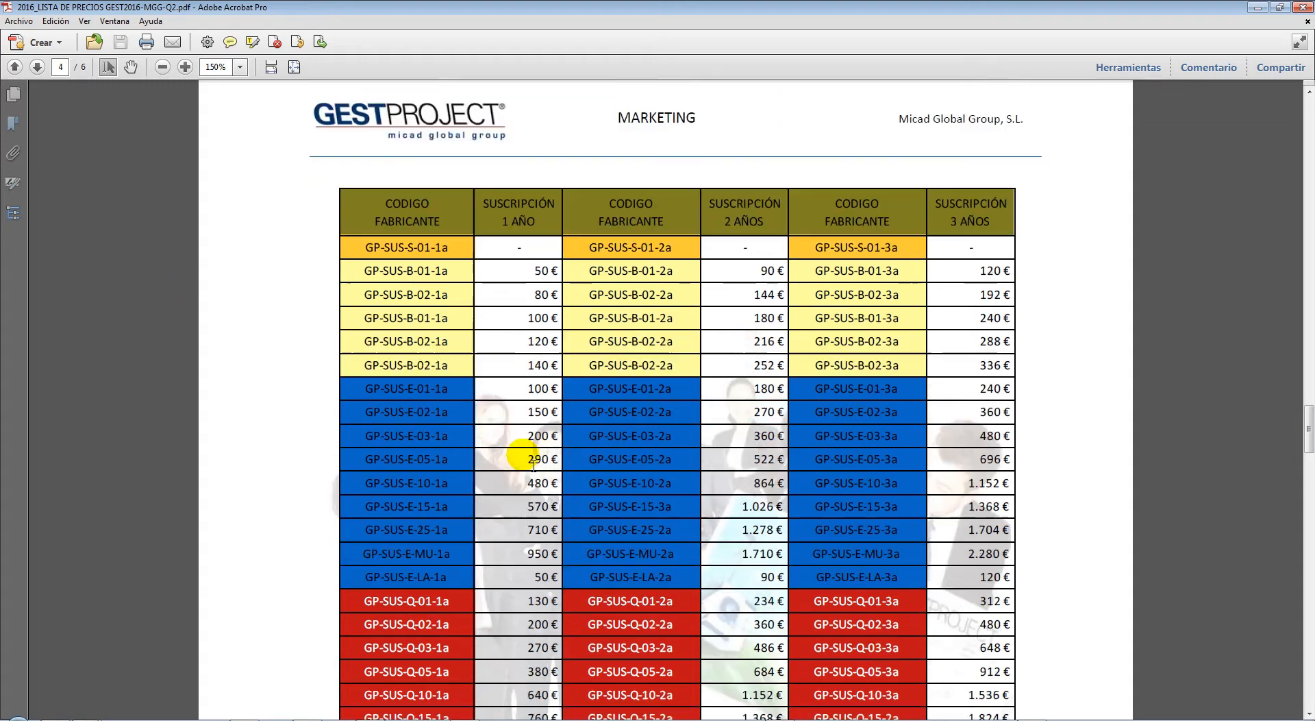
pyautogui.scroll(15, 528, 457)
pyautogui.hotkey('ctrl', '-')
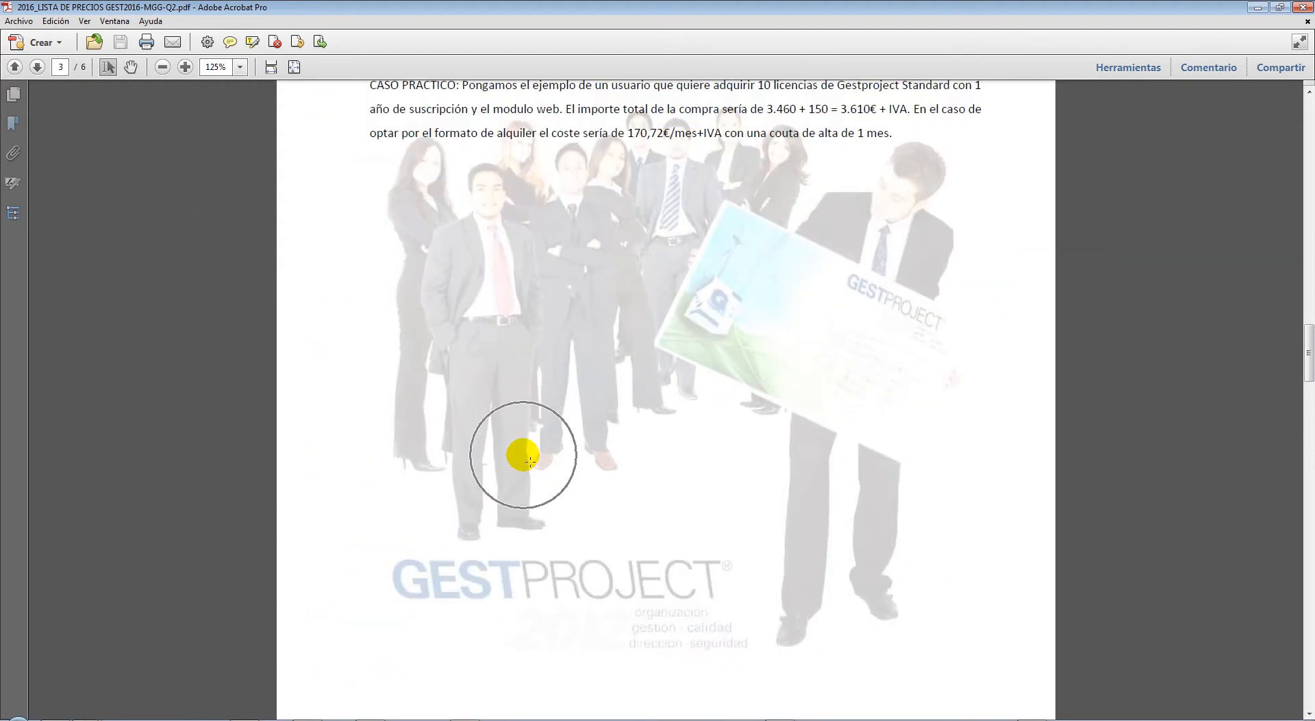
pyautogui.scroll(3, 530, 458)
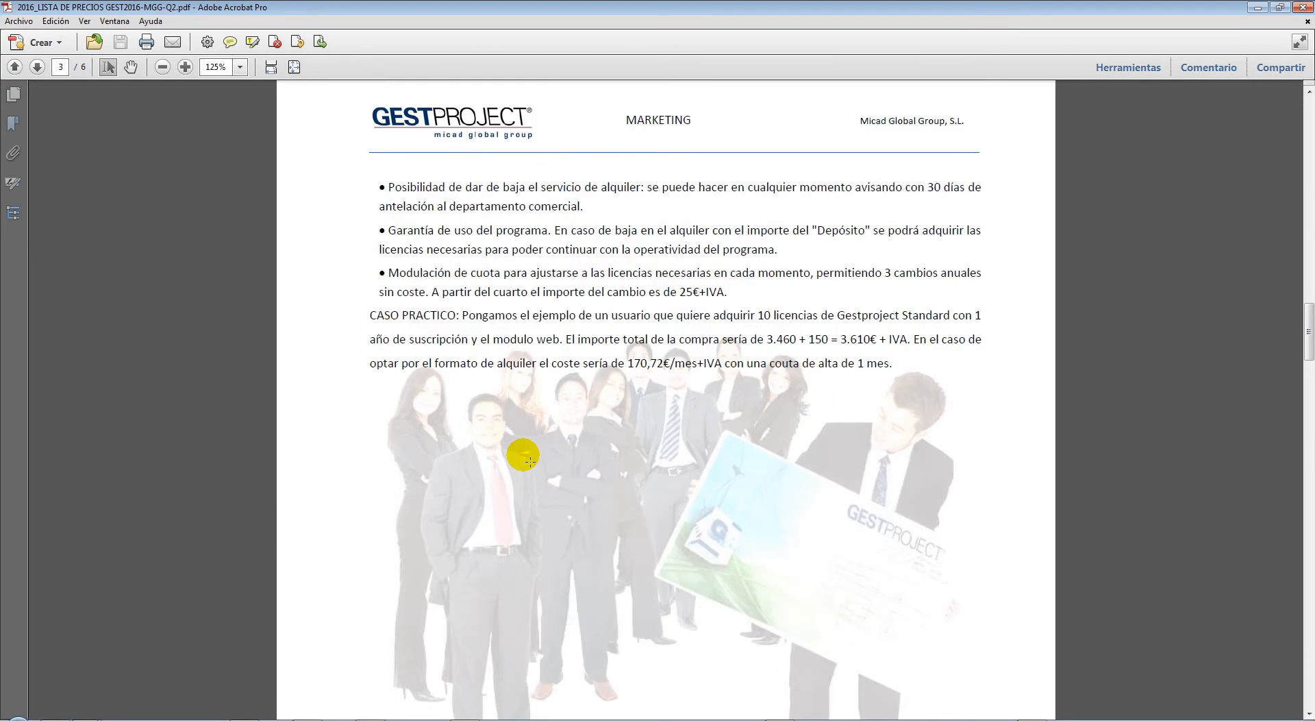
# Close the price list PDF and minimize the PVP folder window to reveal the Partes page
pyautogui.click(1304, 7)
pyautogui.click(1066, 258)
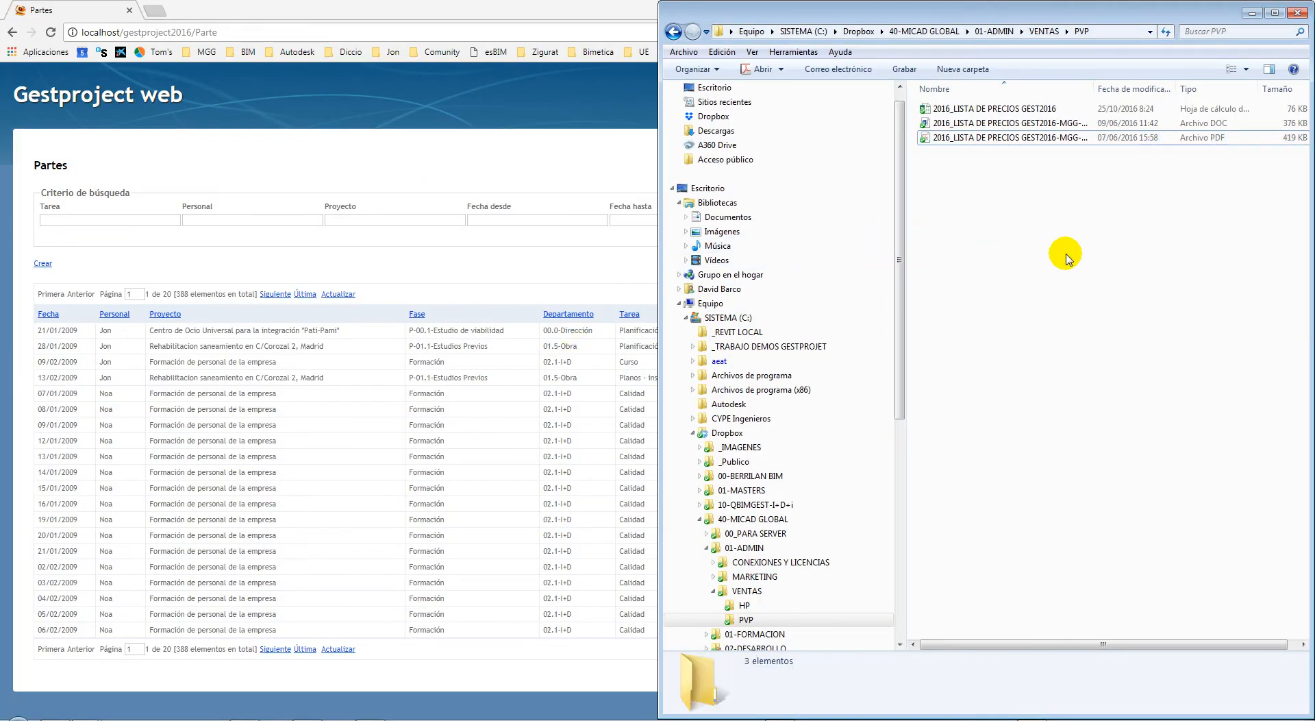
pyautogui.click(1252, 13)
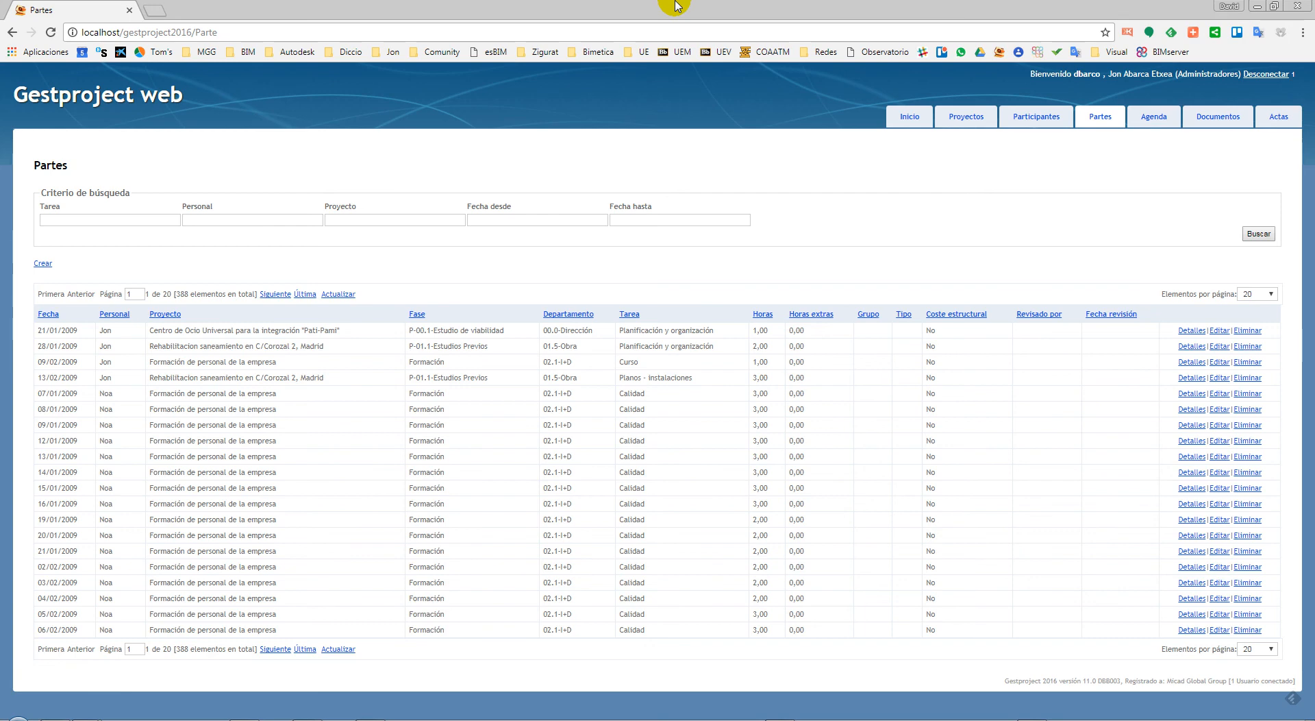
pyautogui.click(154, 11)
pyautogui.write('www.mic')
pyautogui.press('Return')
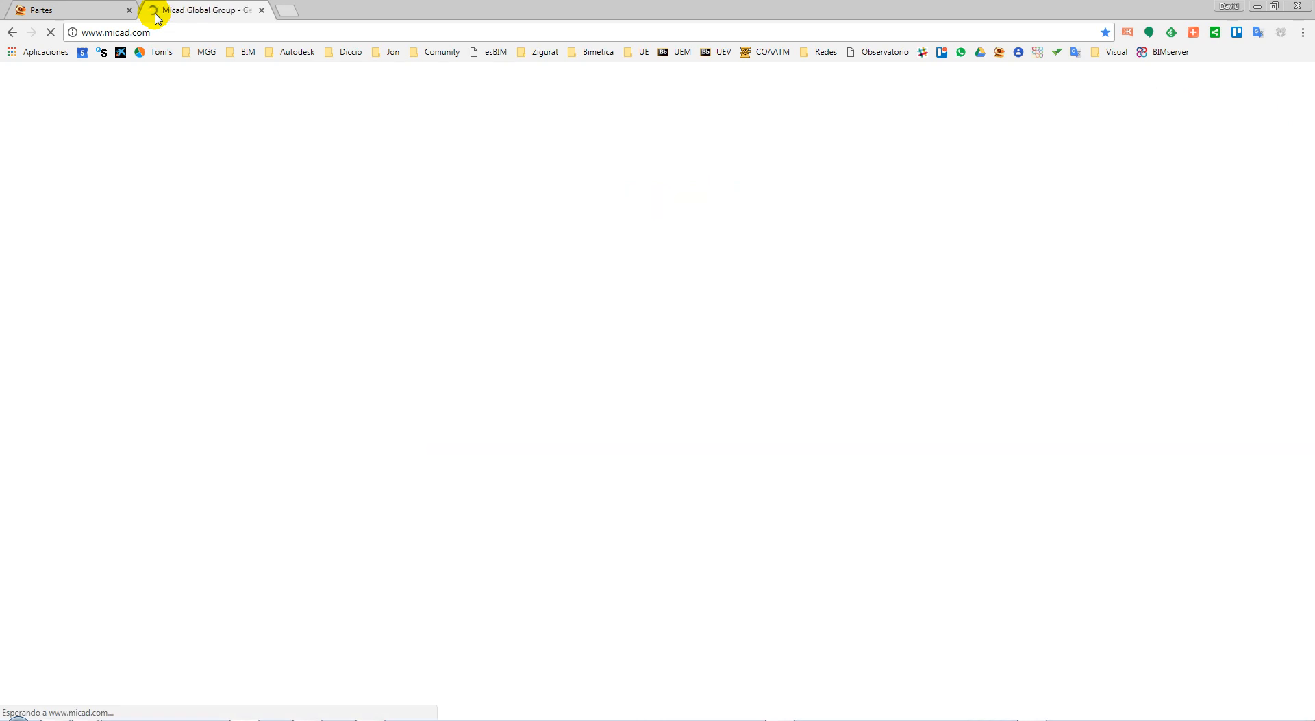
pyautogui.moveTo(865, 98)
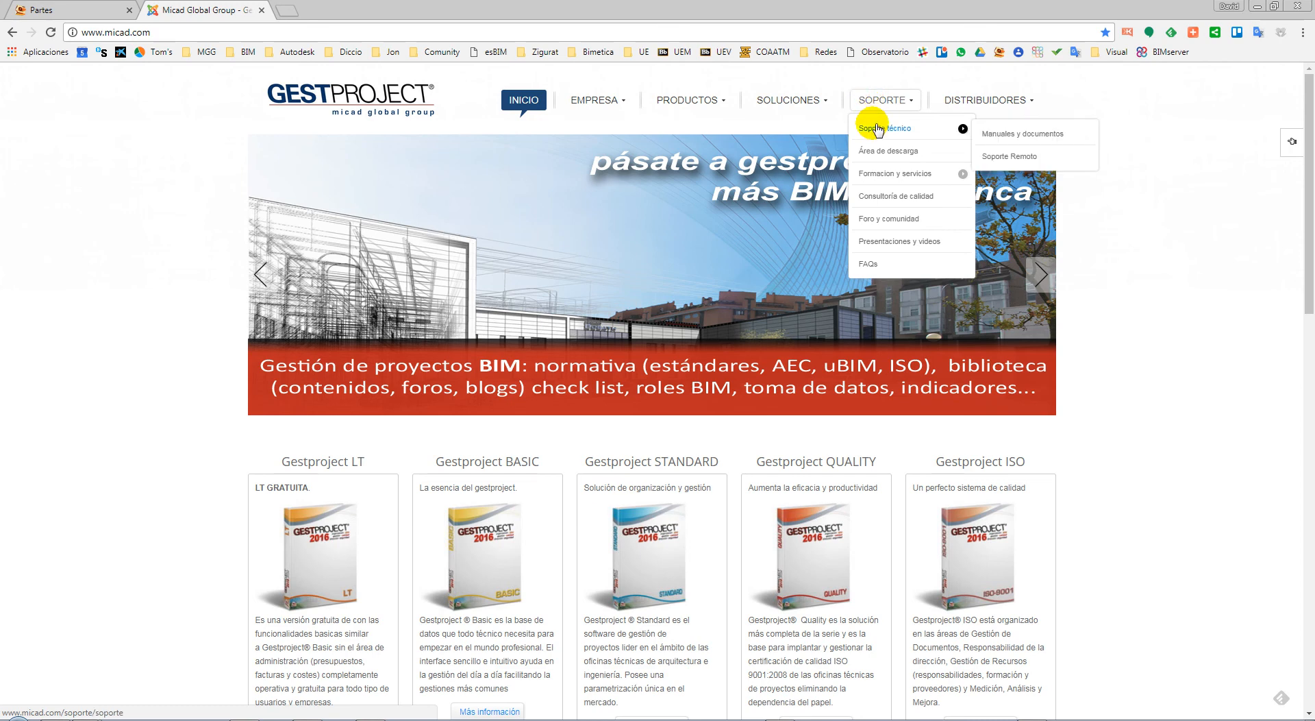
pyautogui.click(878, 131)
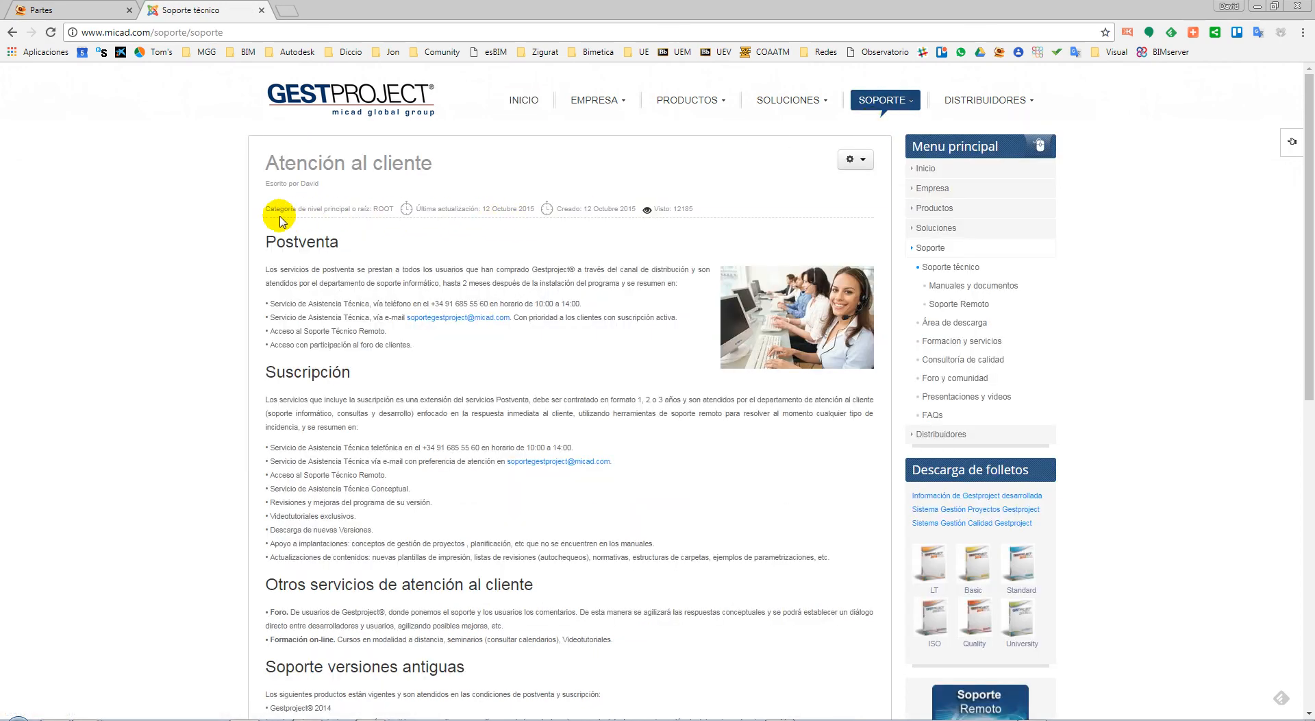
# Open Manuales y documentos and scroll through the Gestproject 2016 and 2014 manuals
pyautogui.moveTo(807, 109)
pyautogui.moveTo(876, 128)
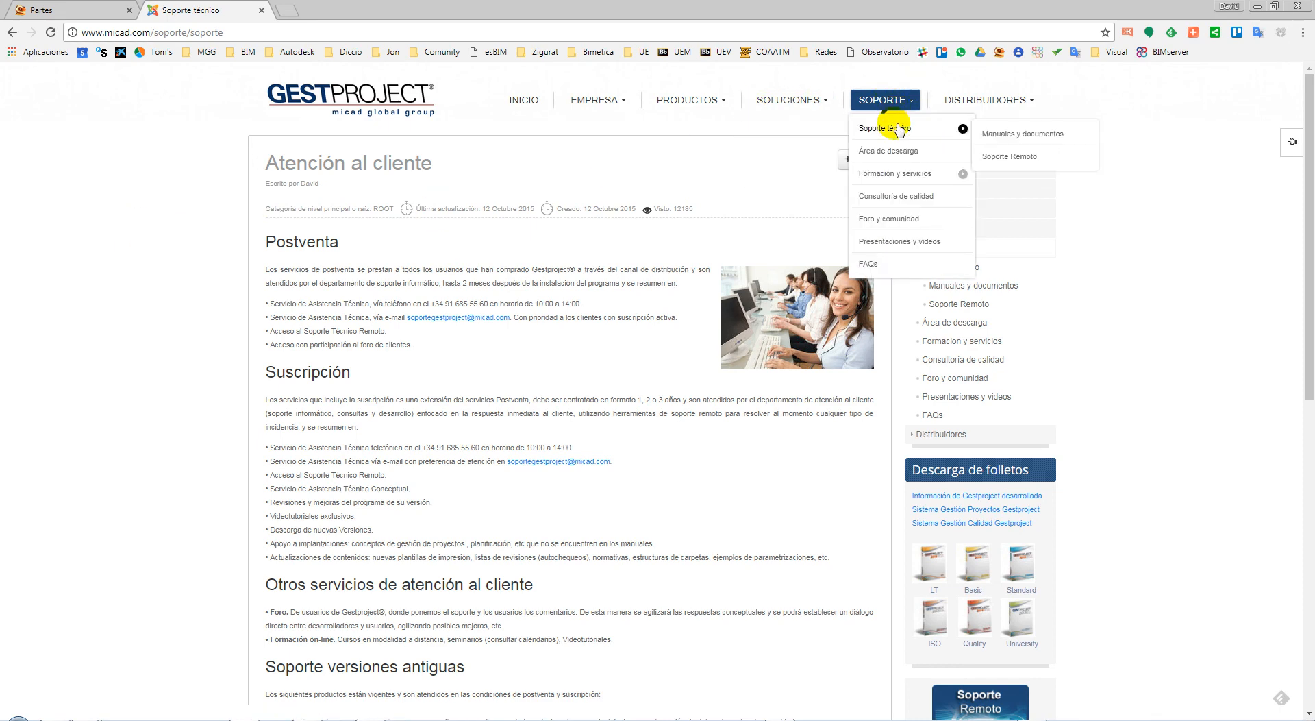
pyautogui.click(1007, 135)
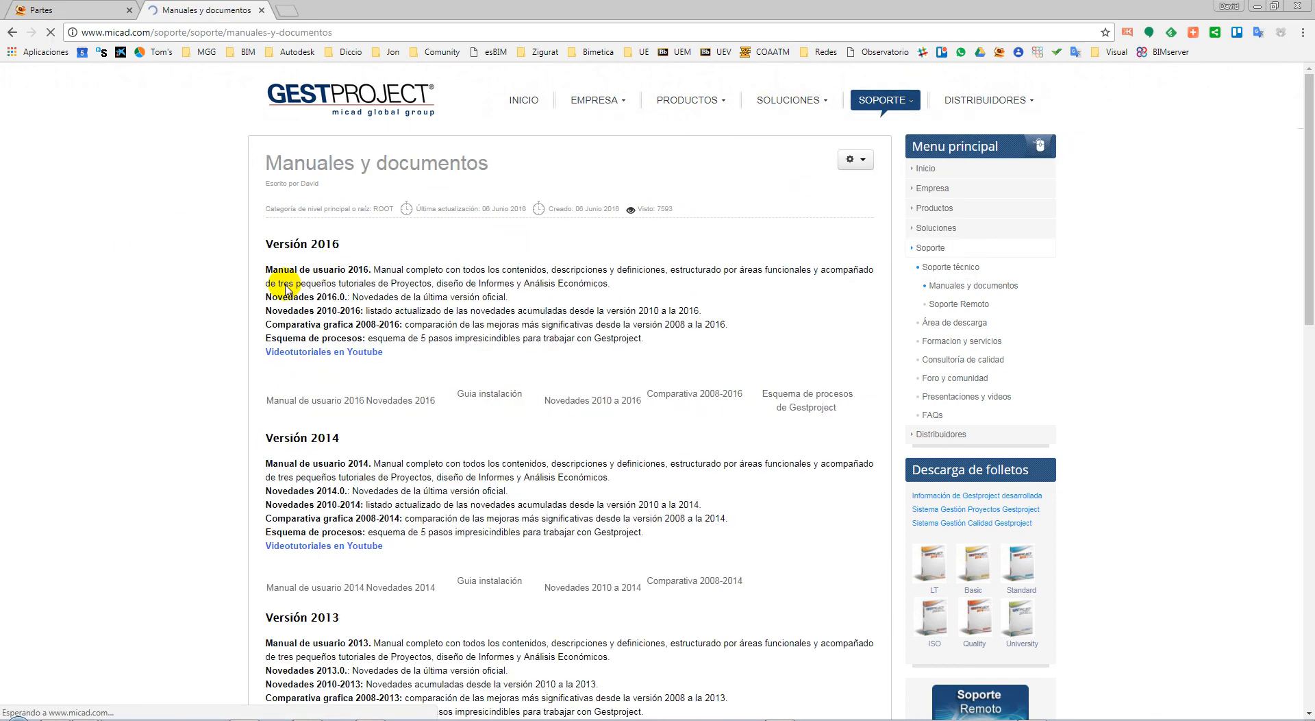
pyautogui.scroll(-1, 204, 308)
pyautogui.scroll(-5, 205, 309)
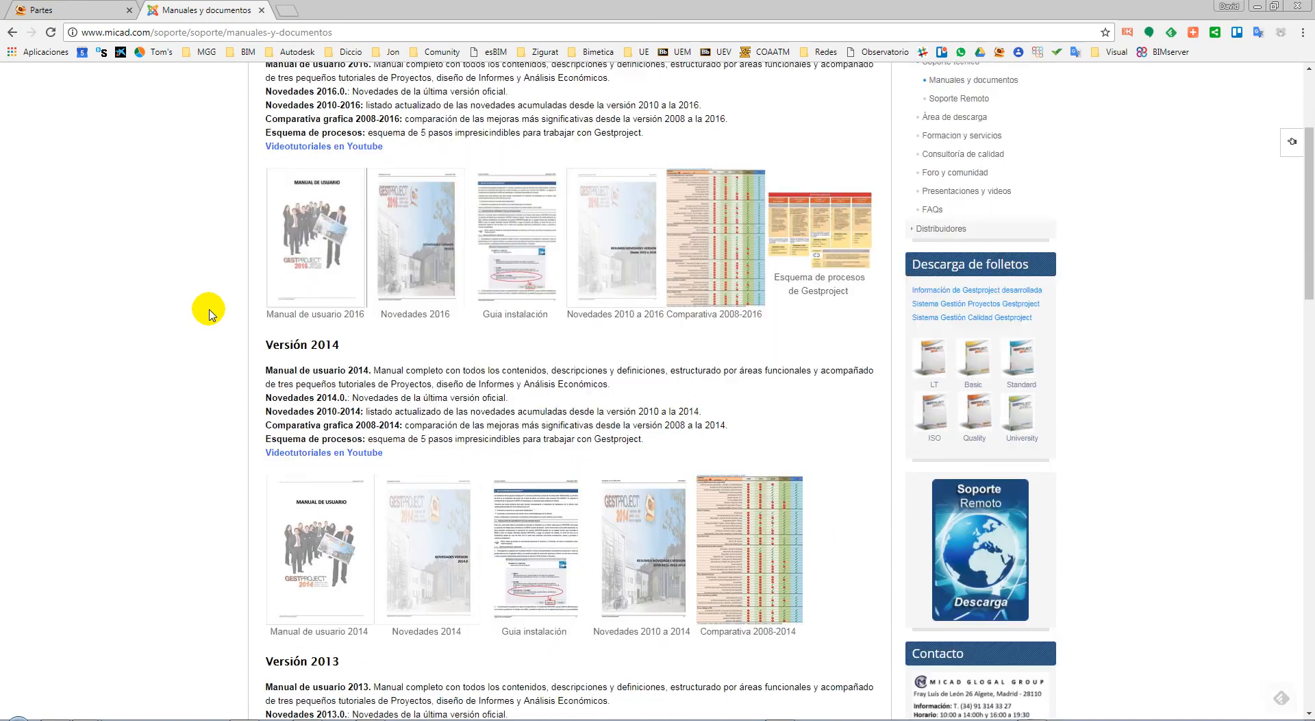
pyautogui.scroll(4, 205, 309)
pyautogui.scroll(2, 170, 209)
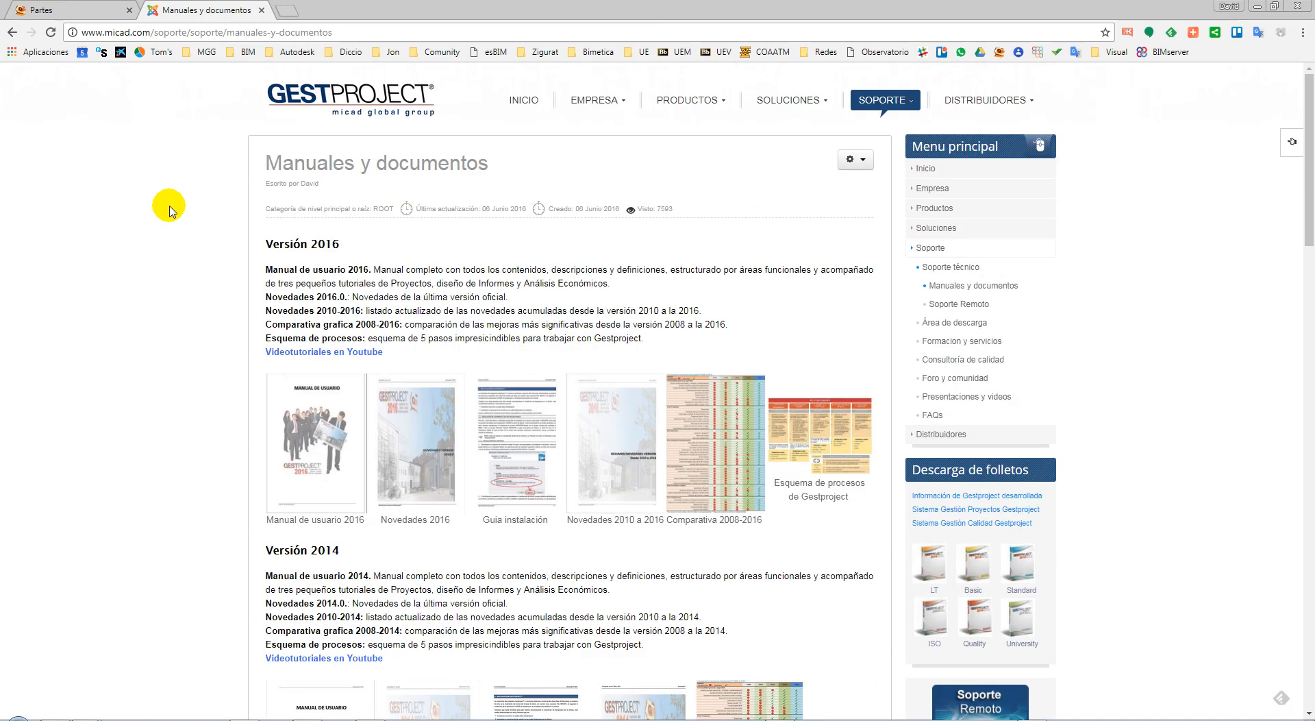